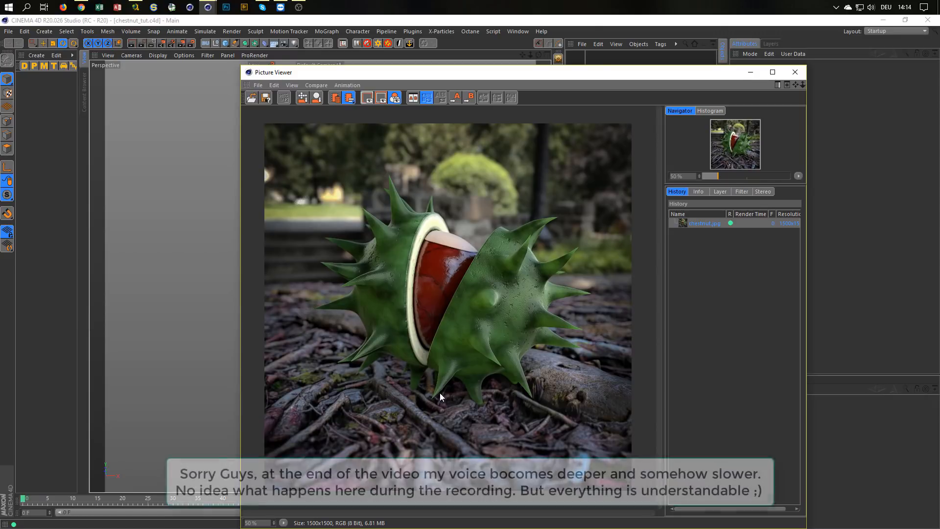
# Step: Close the picture viewer showing the finished chestnut render
pyautogui.moveTo(648, 77); pyautogui.dragTo(606, 47)
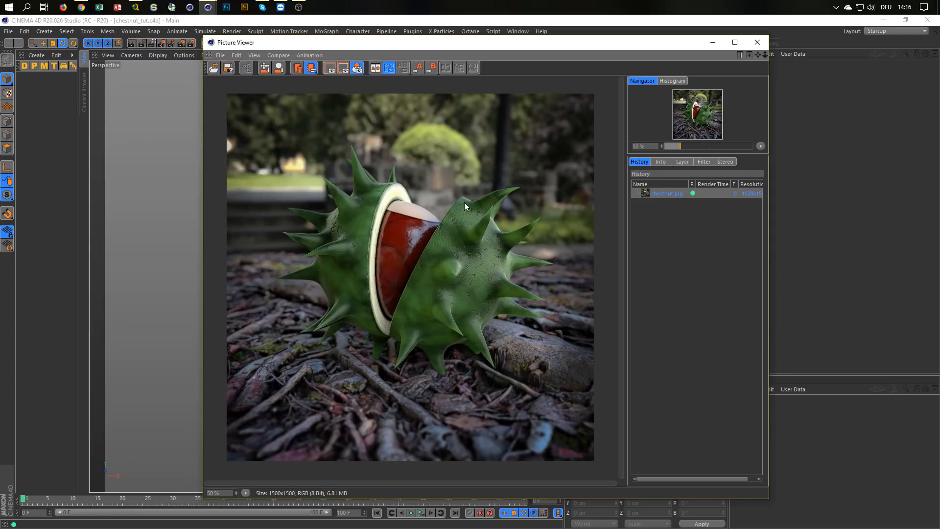
pyautogui.click(758, 42)
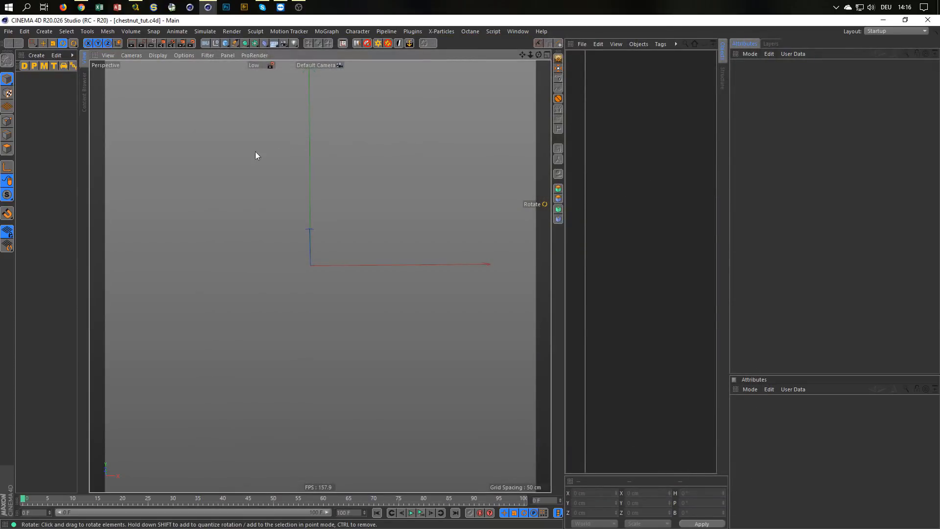
# Step: Add a sphere primitive of type Hemisphere and rotate it to a bank angle of -90°
pyautogui.click(225, 43)
pyautogui.click(411, 75)
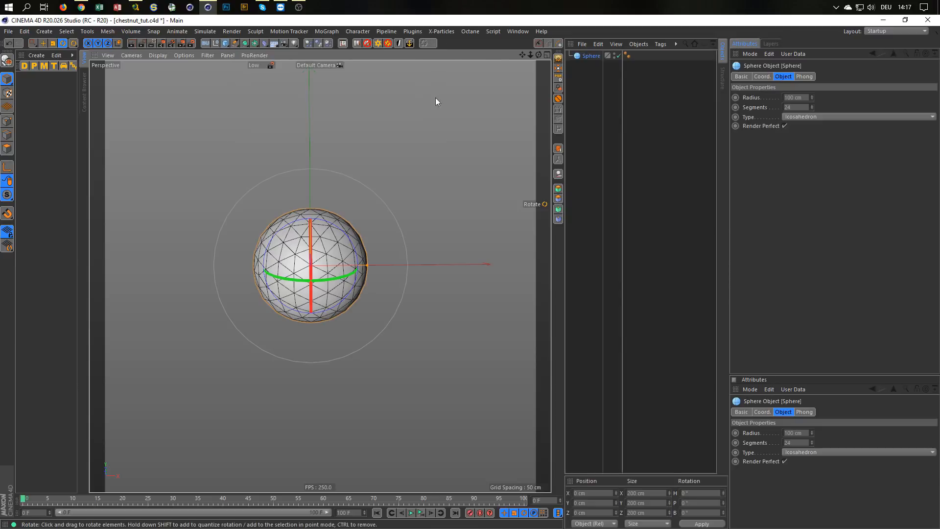
pyautogui.click(811, 118)
pyautogui.click(792, 177)
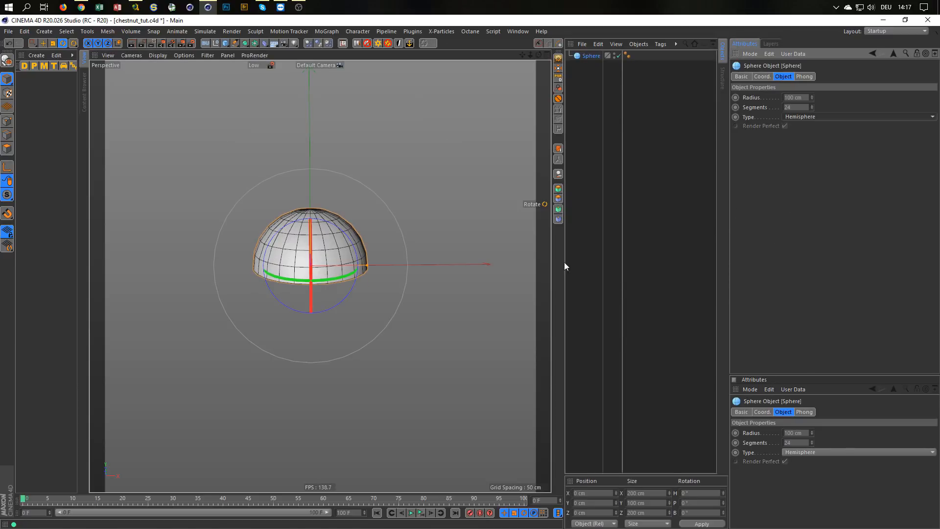
pyautogui.press('r')
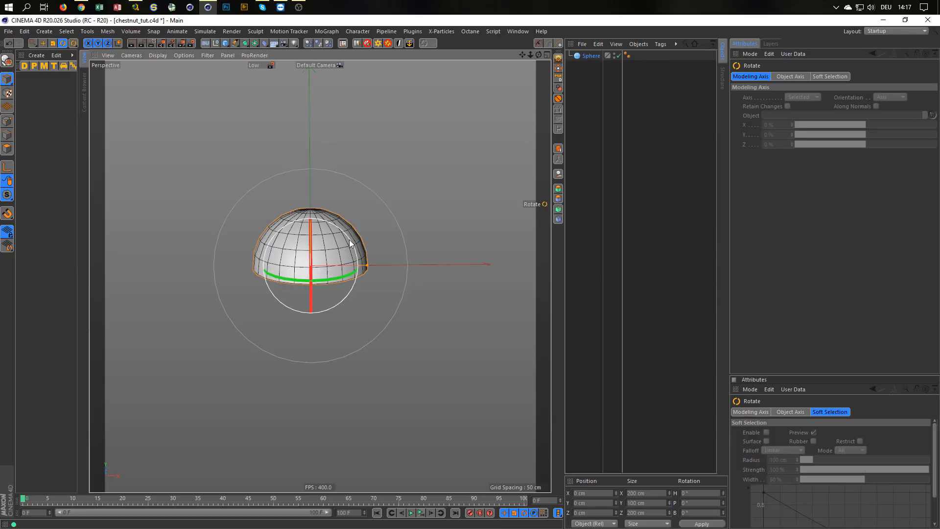
pyautogui.moveTo(350, 243); pyautogui.dragTo(274, 217)
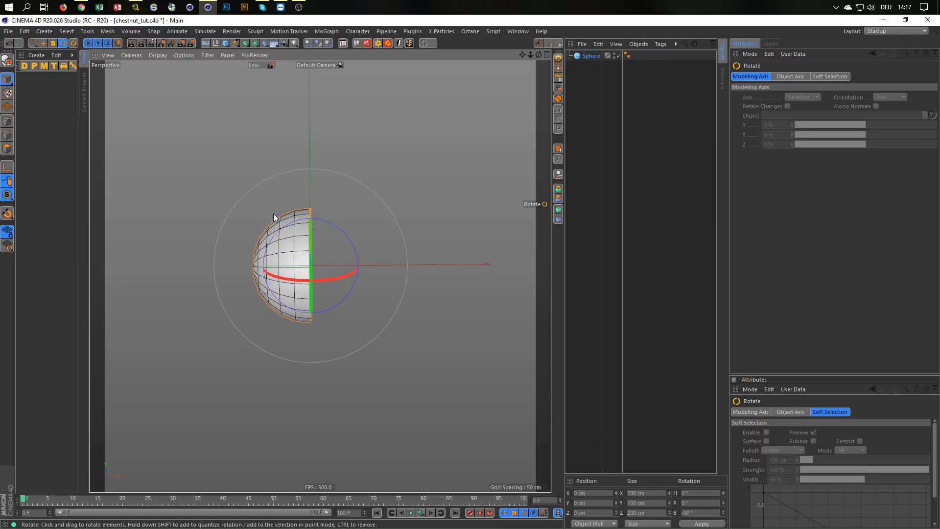
# Step: Put the hemisphere under a Py-Extrude Generator with an offset of -20 cm and Create Caps enabled
pyautogui.keyDown('alt'); pyautogui.moveTo(279, 248); pyautogui.dragTo(333, 250, button='right'); pyautogui.keyUp('alt')
pyautogui.keyDown('alt'); pyautogui.moveTo(333, 250); pyautogui.dragTo(387, 247); pyautogui.keyUp('alt')
pyautogui.keyDown('alt'); pyautogui.moveTo(384, 266); pyautogui.dragTo(397, 261, button='right'); pyautogui.keyUp('alt')
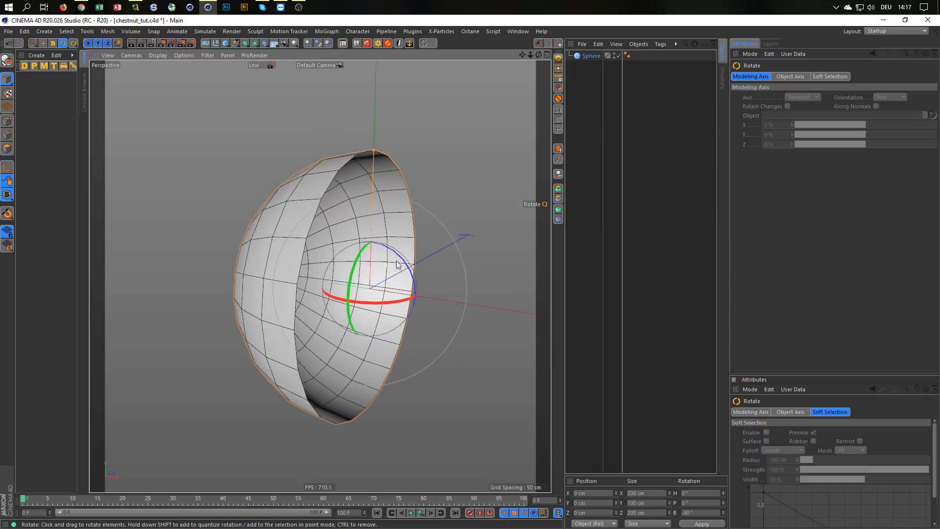
pyautogui.keyDown('alt'); pyautogui.moveTo(397, 265); pyautogui.dragTo(384, 268); pyautogui.keyUp('alt')
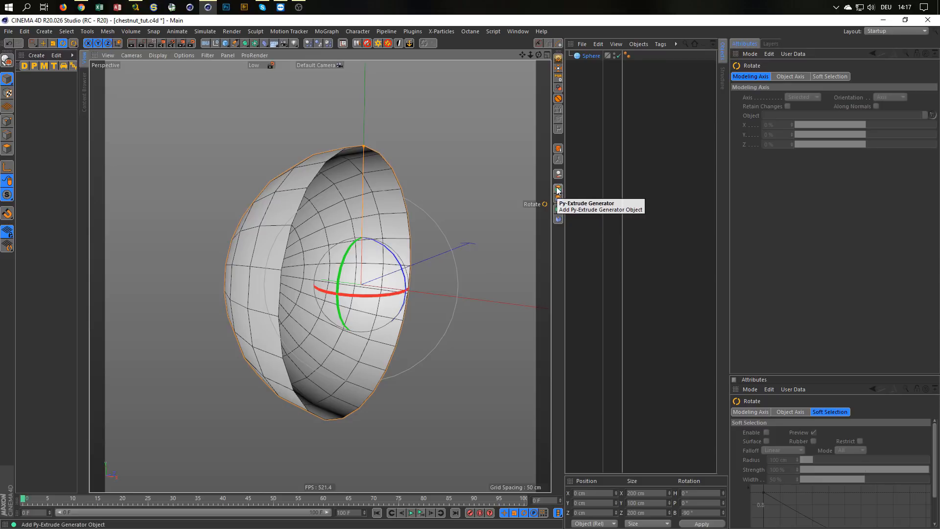
pyautogui.click(594, 55)
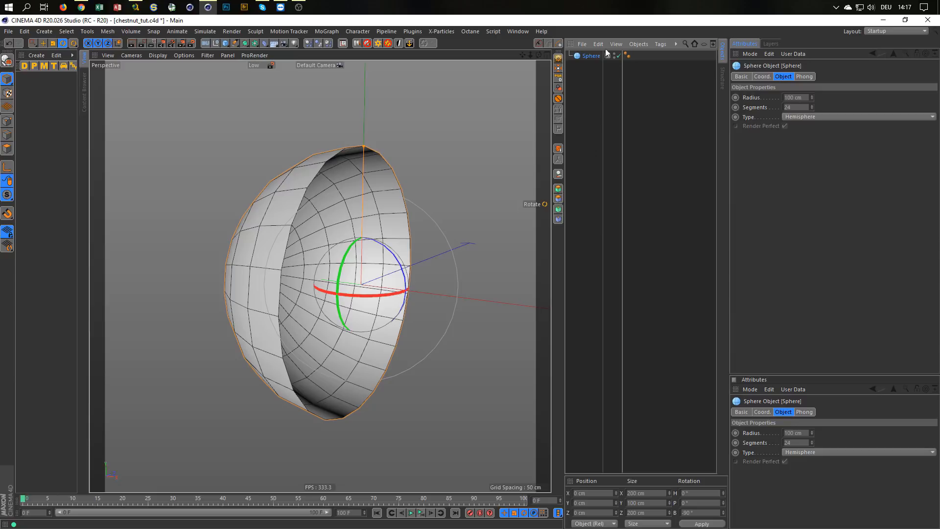
pyautogui.keyDown('alt'); pyautogui.click(559, 190); pyautogui.keyUp('alt')
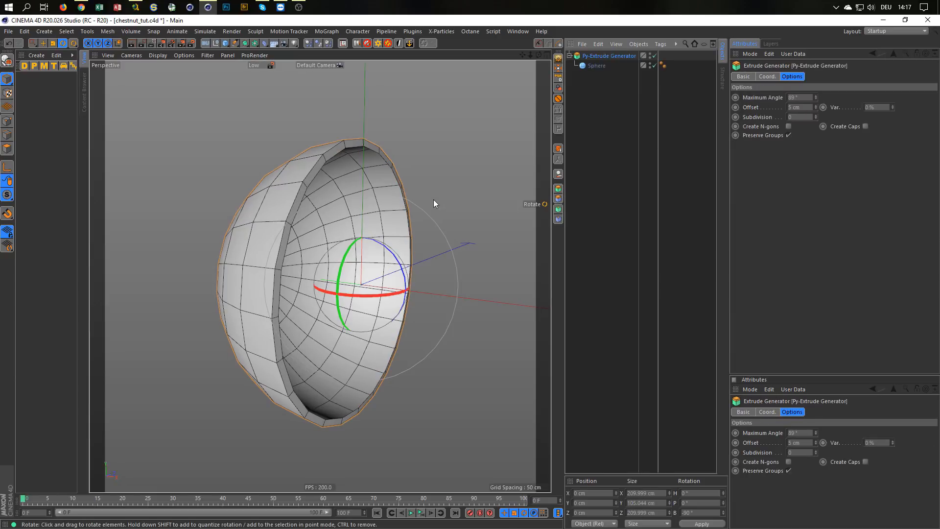
pyautogui.moveTo(816, 107); pyautogui.dragTo(725, 133)
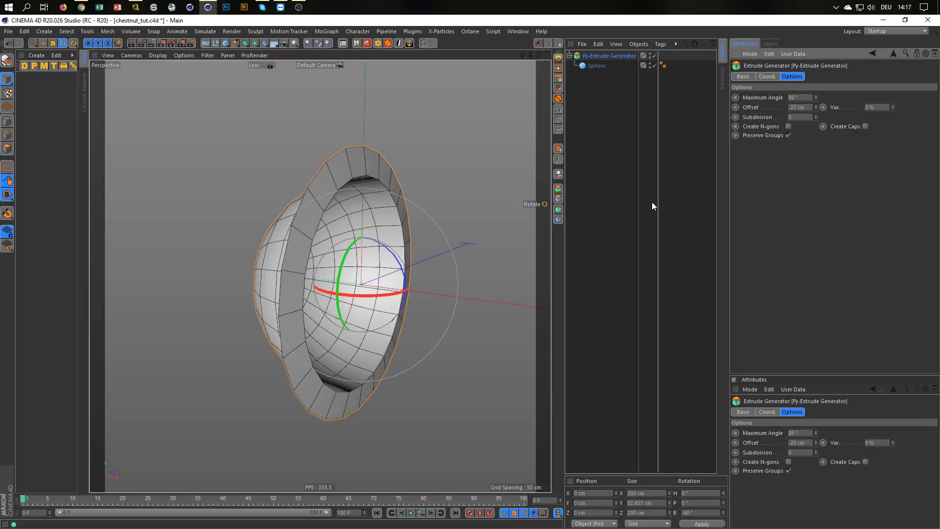
pyautogui.click(865, 127)
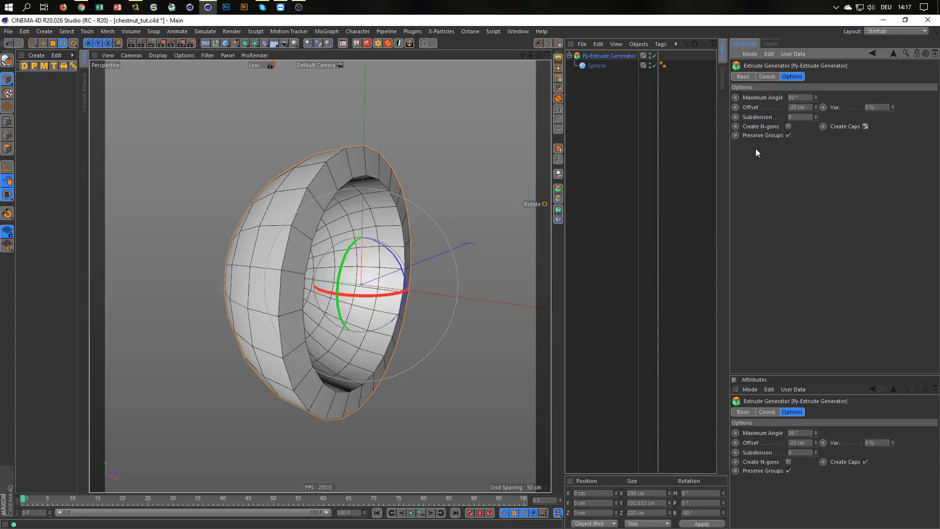
# Step: Collapse the extrude generator and its hemisphere into a single polygon object
pyautogui.keyDown('alt'); pyautogui.moveTo(441, 181); pyautogui.dragTo(429, 158); pyautogui.keyUp('alt')
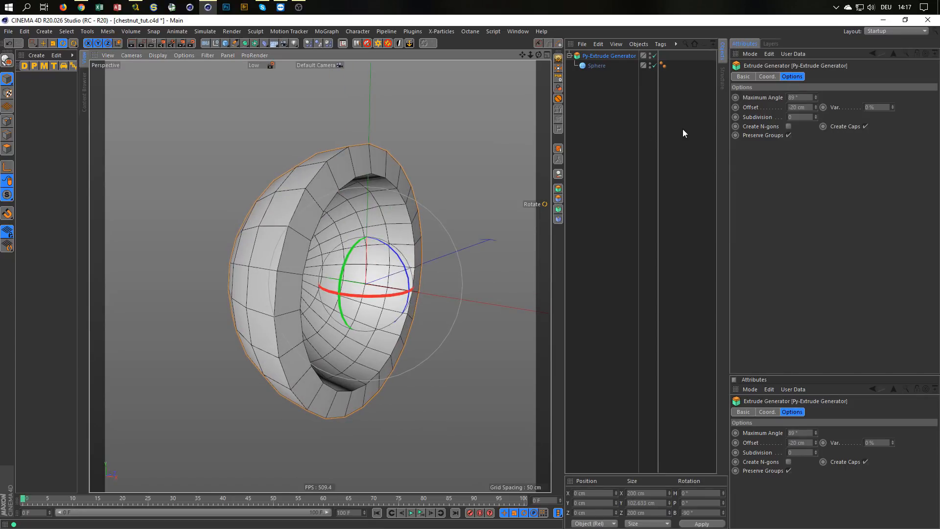
pyautogui.click(605, 54)
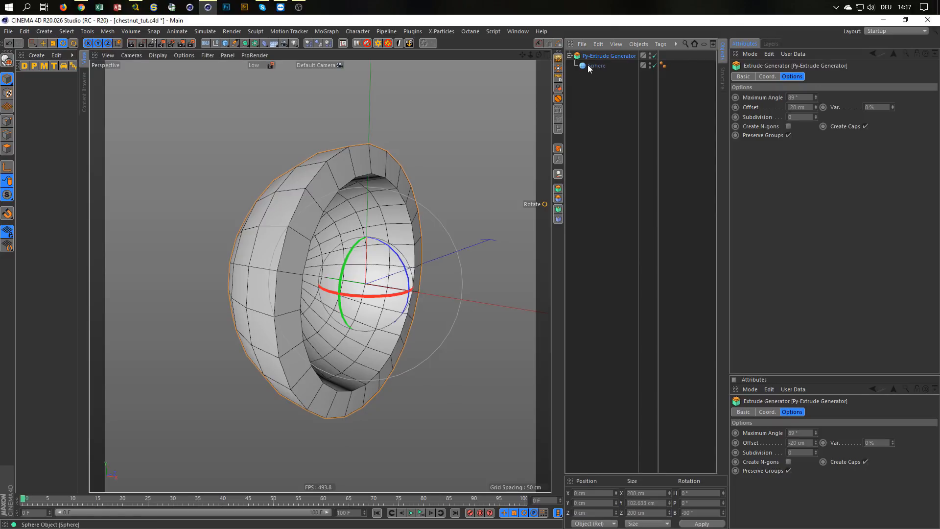
pyautogui.click(558, 59)
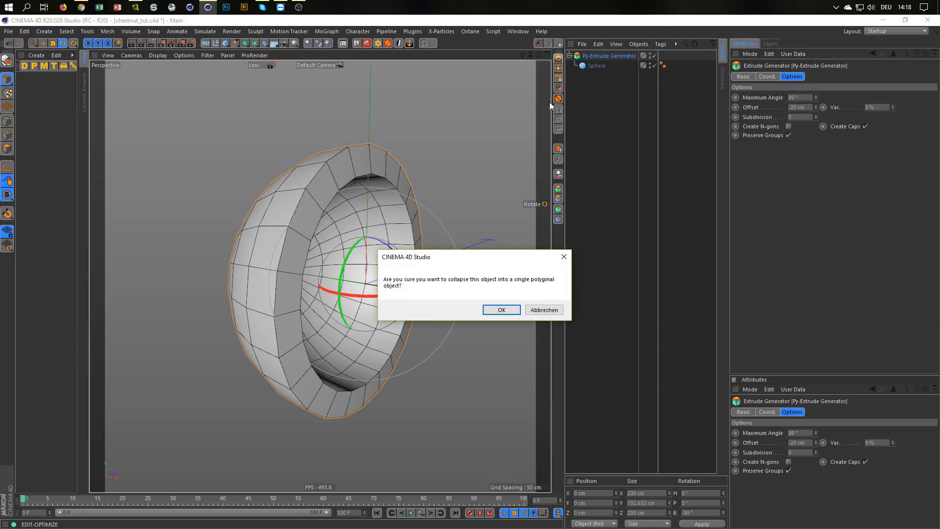
pyautogui.click(504, 310)
# Step: Select all polygons of the collapsed shell and reverse their normals
pyautogui.keyDown('alt'); pyautogui.moveTo(318, 201); pyautogui.dragTo(312, 256); pyautogui.keyUp('alt')
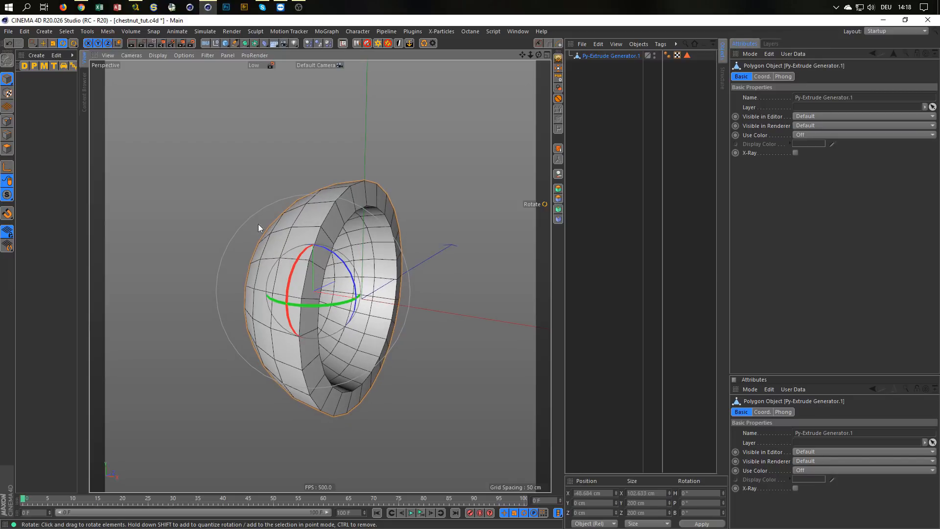
pyautogui.click(7, 148)
pyautogui.click(302, 254)
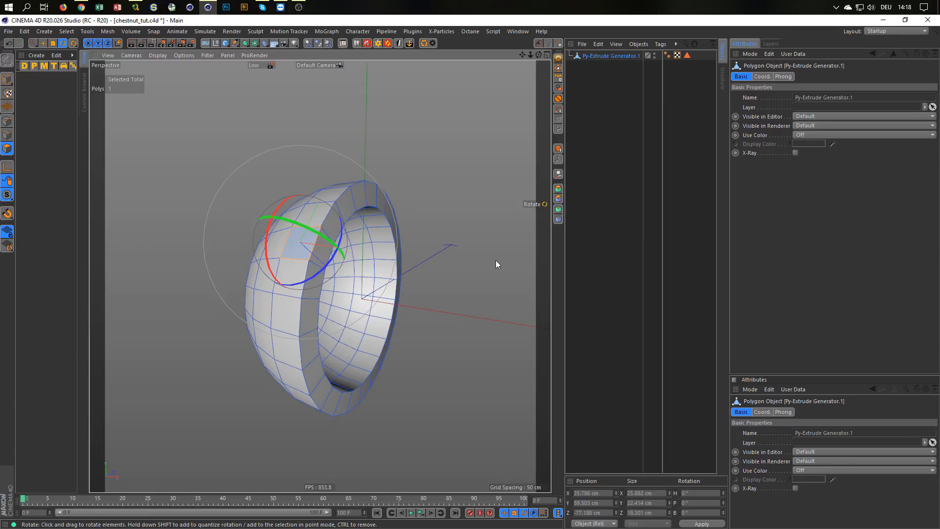
pyautogui.hotkey('ctrl', 'a')
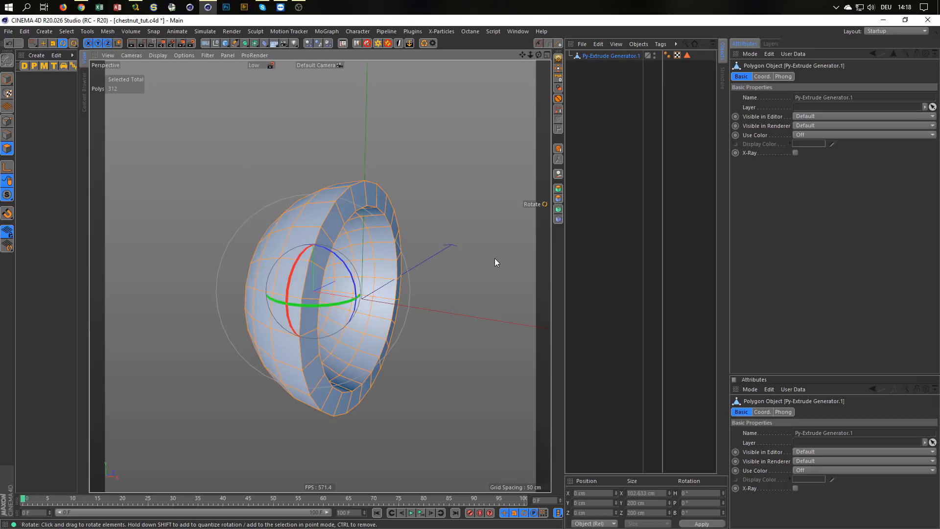
pyautogui.press('u')
pyautogui.press('r')
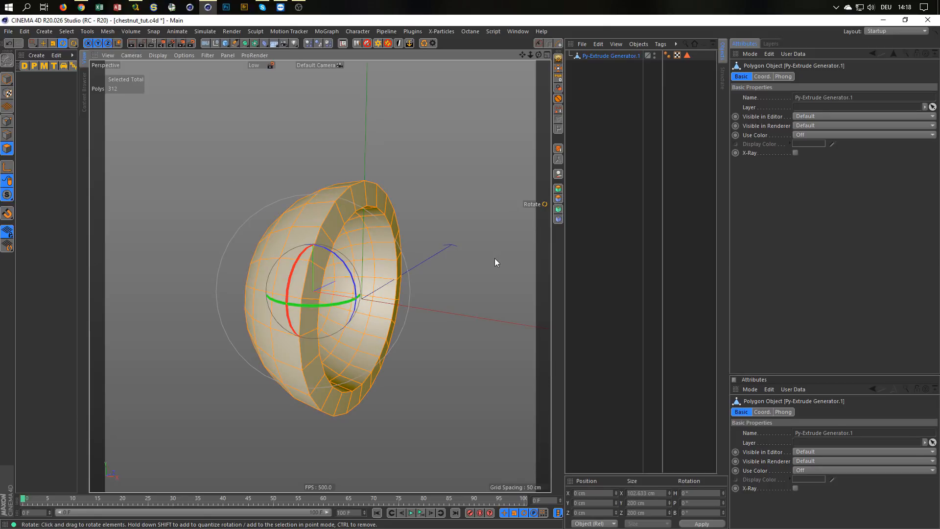
# Step: Select only the shell's outer surface with Phong Break Selection and add a Hair object to it
pyautogui.moveTo(417, 229)
pyautogui.mouseDown()
pyautogui.moveTo(421, 220)
pyautogui.moveTo(336, 252)
pyautogui.moveTo(419, 224)
pyautogui.mouseUp()
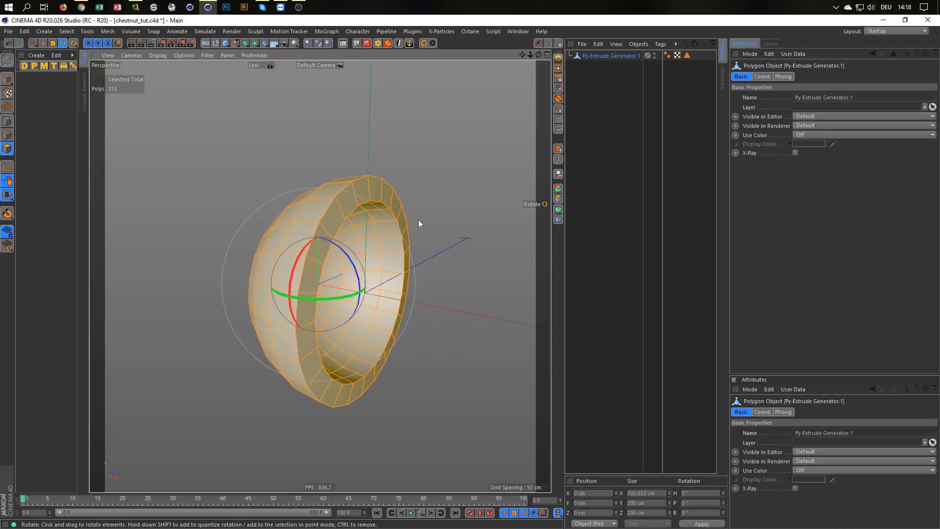
pyautogui.press('u')
pyautogui.press('n')
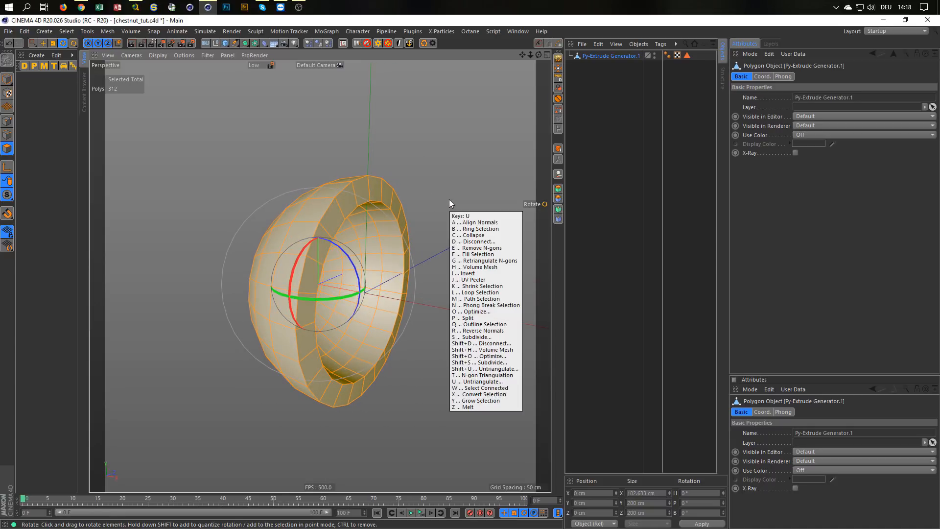
pyautogui.click(296, 215)
pyautogui.keyDown('alt'); pyautogui.moveTo(297, 222); pyautogui.dragTo(194, 290); pyautogui.keyUp('alt')
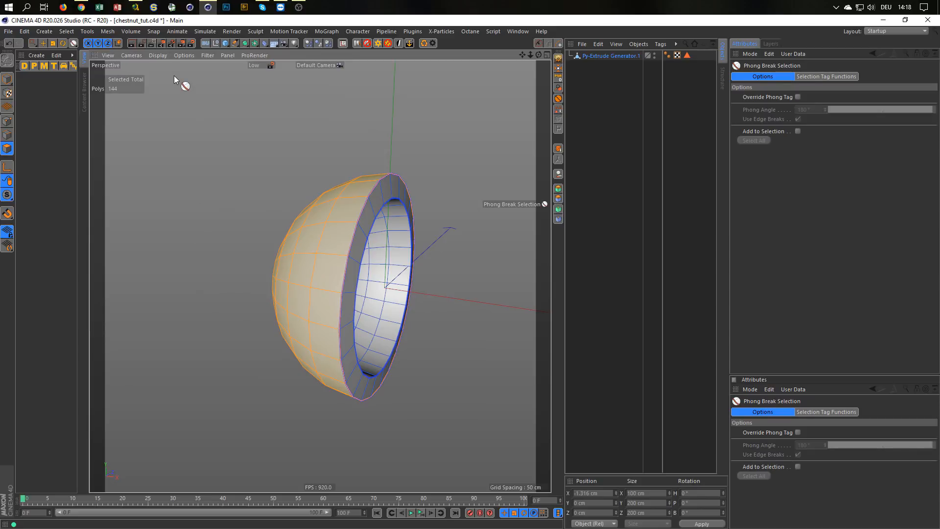
pyautogui.click(202, 32)
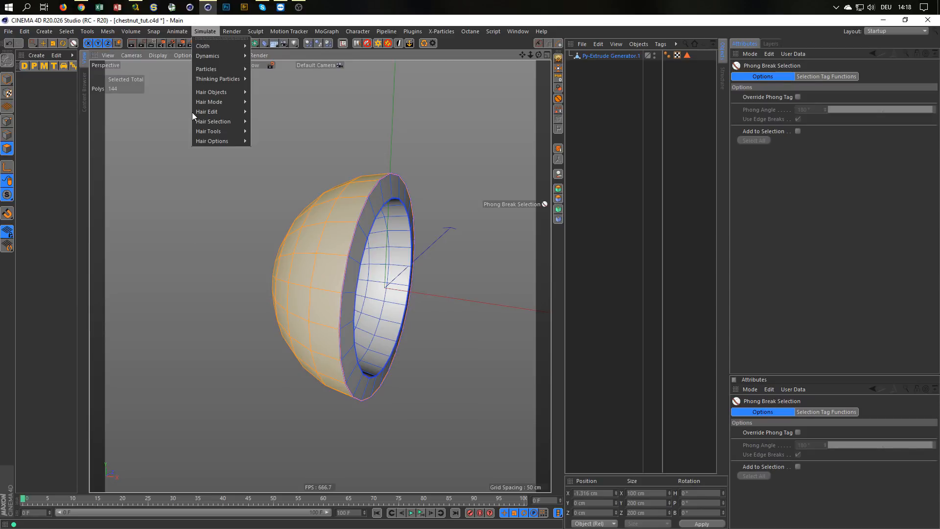
pyautogui.click(263, 95)
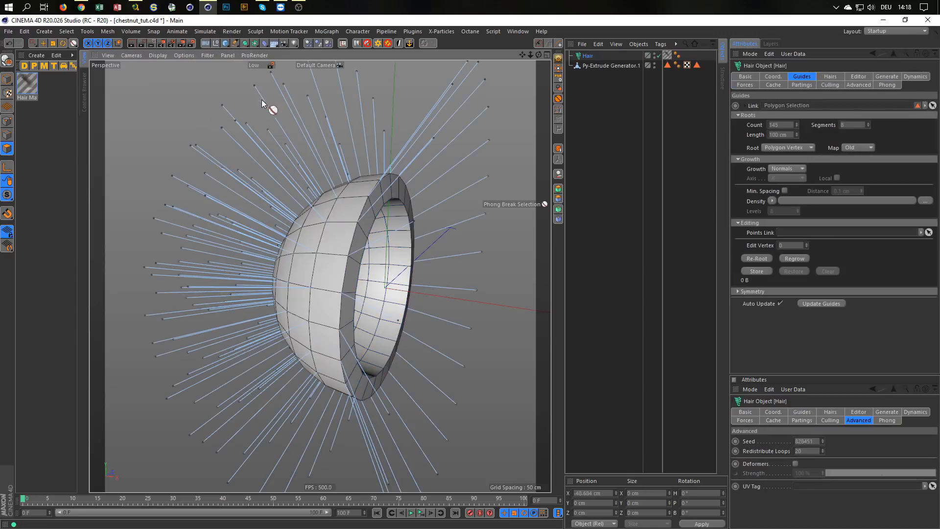
# Step: Set the hair guides' count to 30 and their root distribution to Polygon Area
pyautogui.keyDown('alt'); pyautogui.moveTo(301, 212); pyautogui.dragTo(345, 230); pyautogui.keyUp('alt')
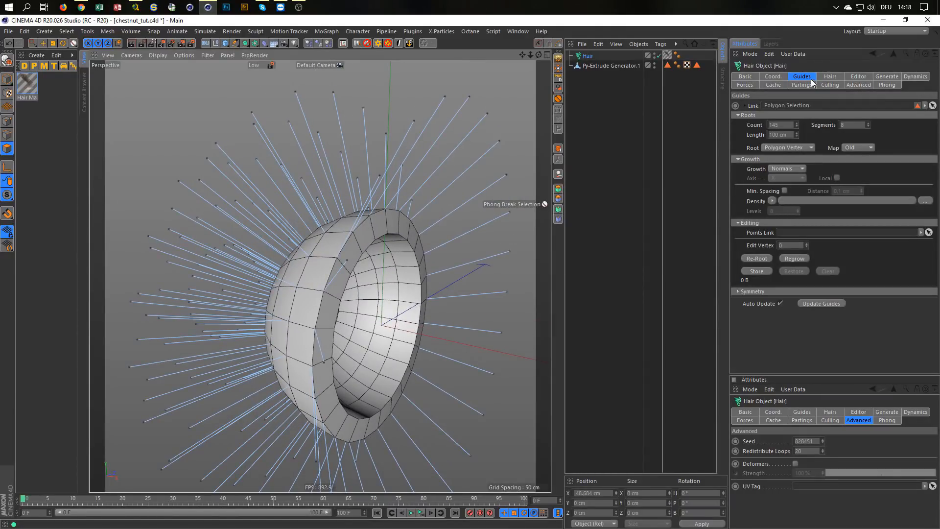
pyautogui.doubleClick(774, 125)
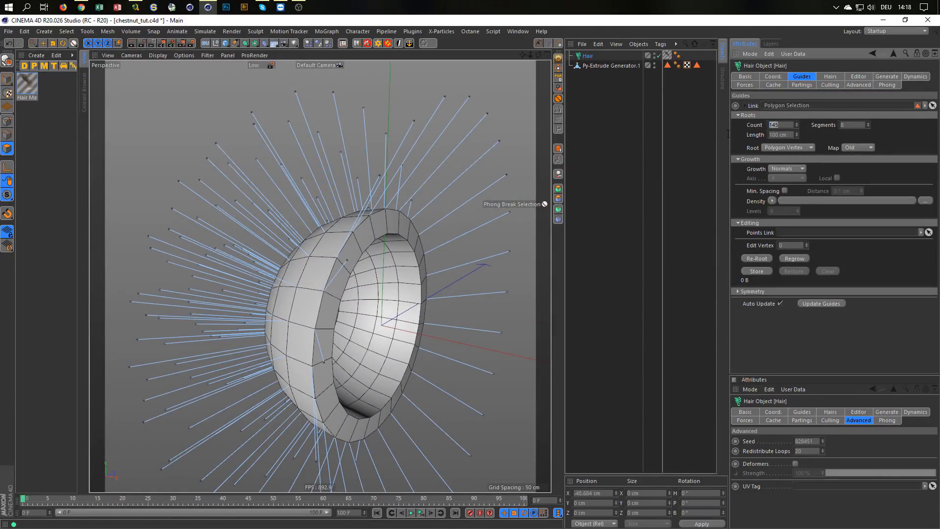
pyautogui.write('30')
pyautogui.press('Return')
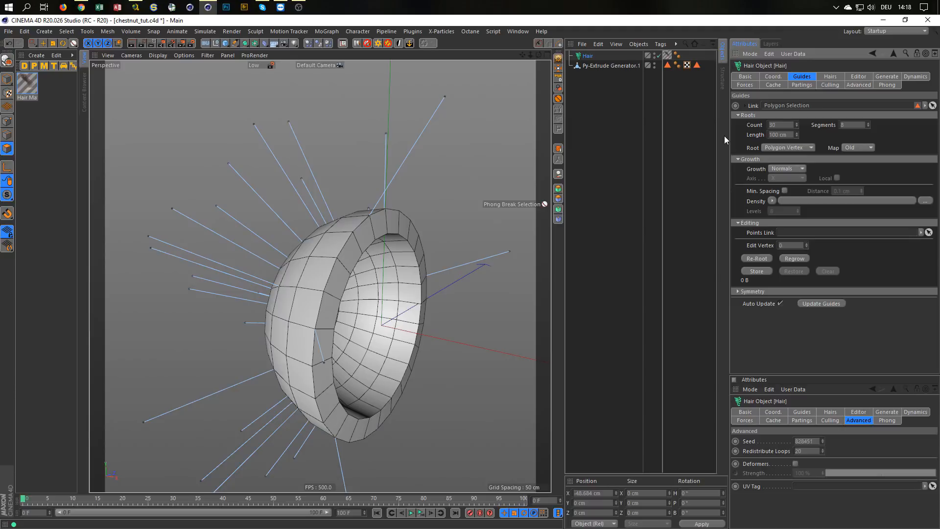
pyautogui.click(786, 147)
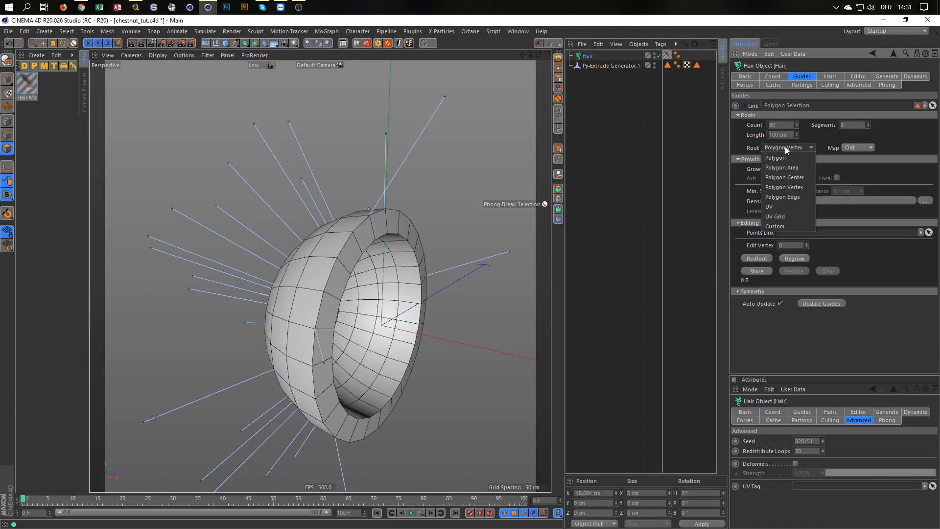
pyautogui.click(802, 168)
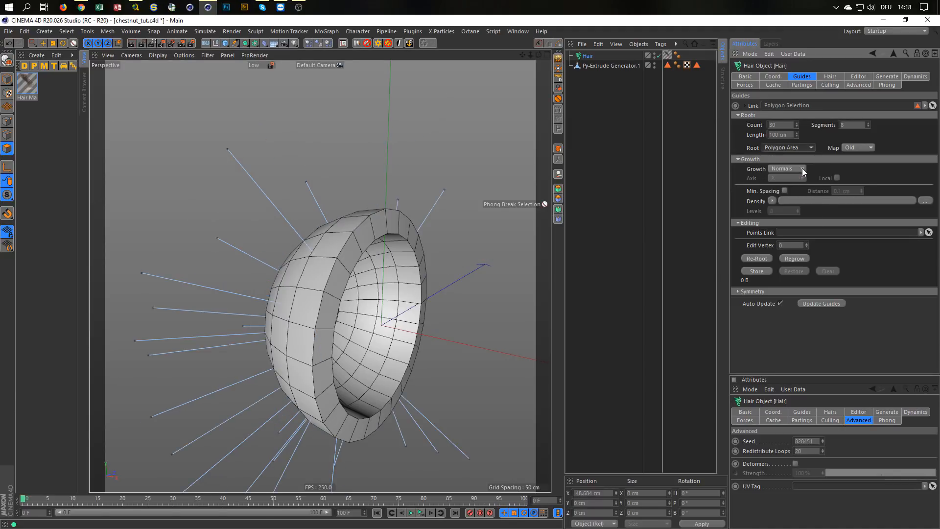
# Step: Set the length of the hair guides to 60 cm
pyautogui.keyDown('alt'); pyautogui.moveTo(382, 235); pyautogui.dragTo(355, 235); pyautogui.keyUp('alt')
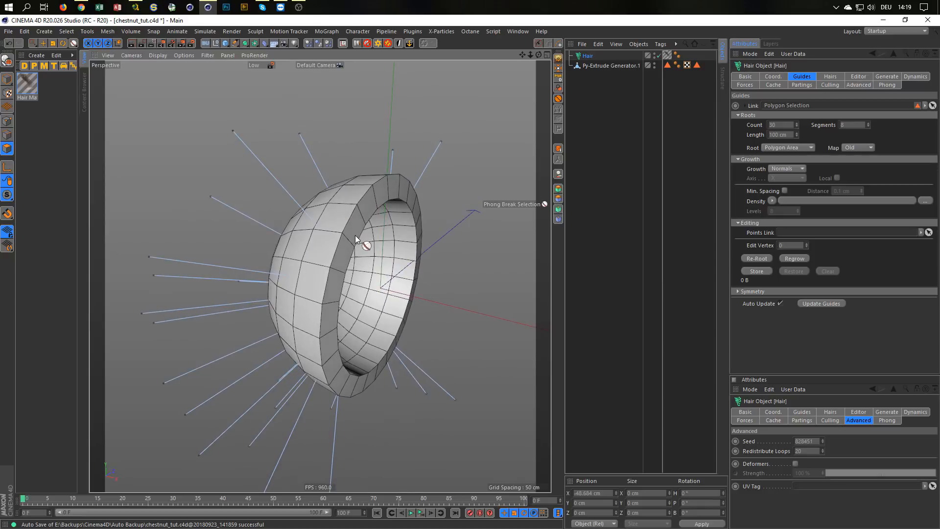
pyautogui.moveTo(790, 135); pyautogui.dragTo(711, 154)
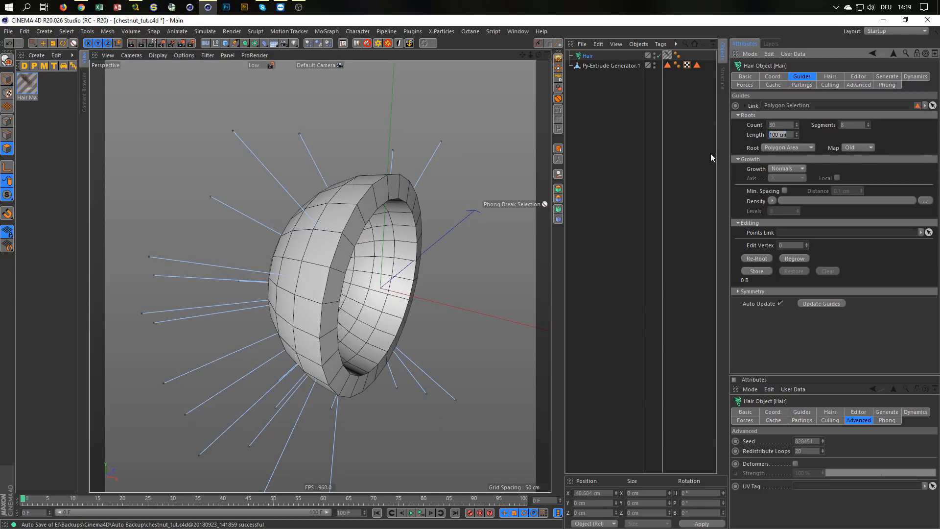
pyautogui.write('60')
pyautogui.press('Return')
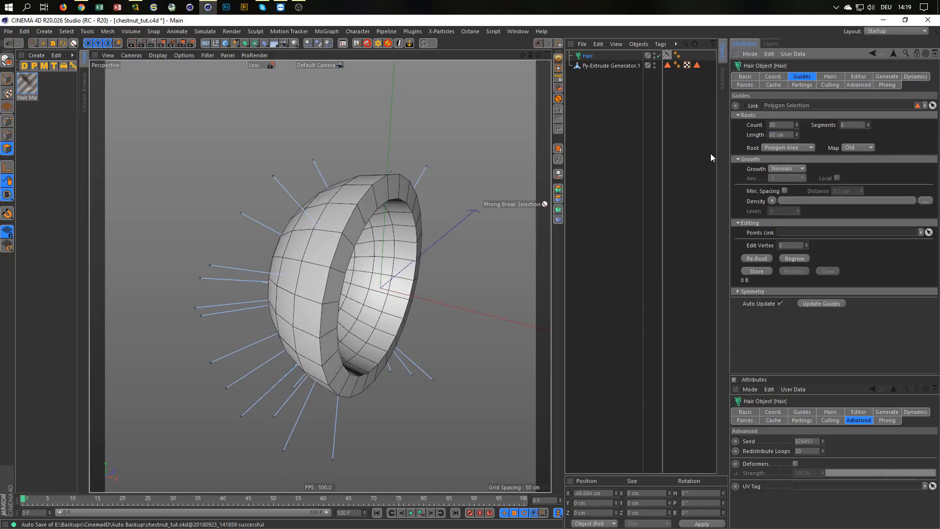
# Step: Set the root option of the hairs to As Guides
pyautogui.click(830, 77)
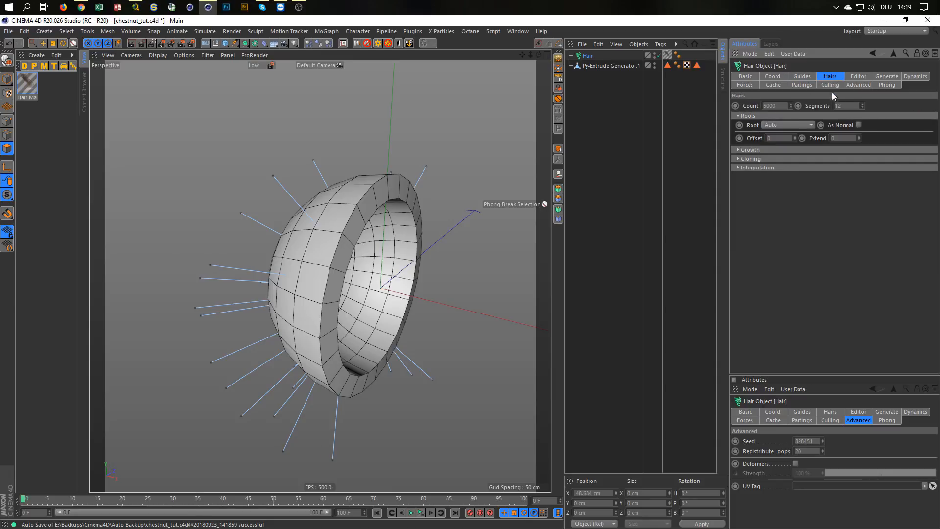
pyautogui.click(786, 126)
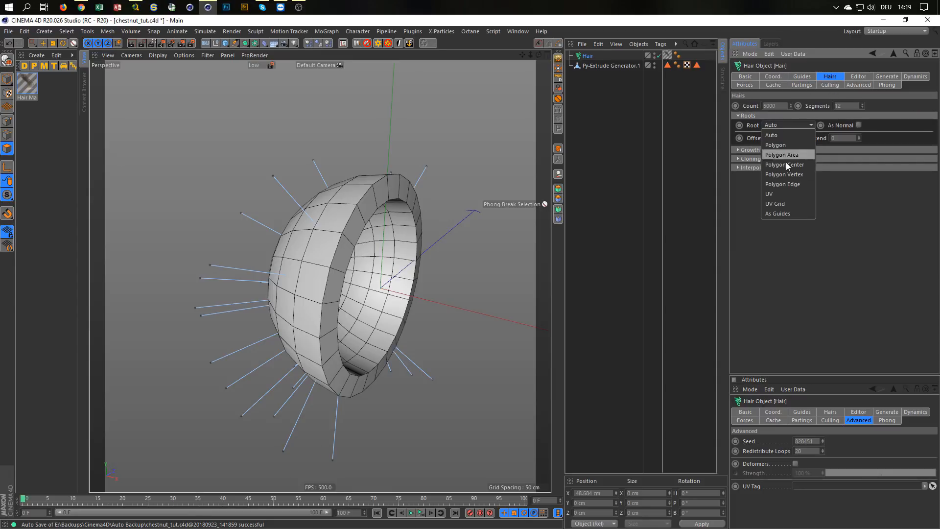
pyautogui.click(786, 213)
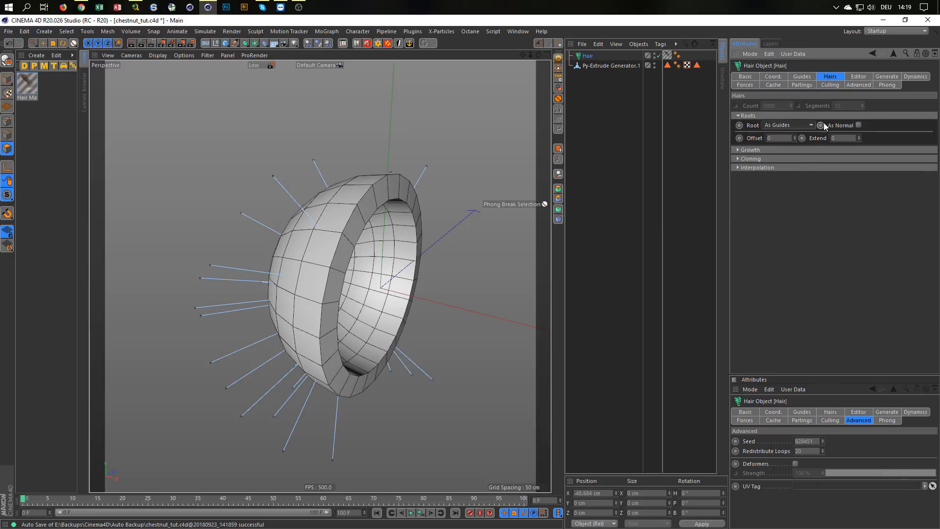
# Step: Set the Hair object's generate type to Sweep
pyautogui.click(889, 77)
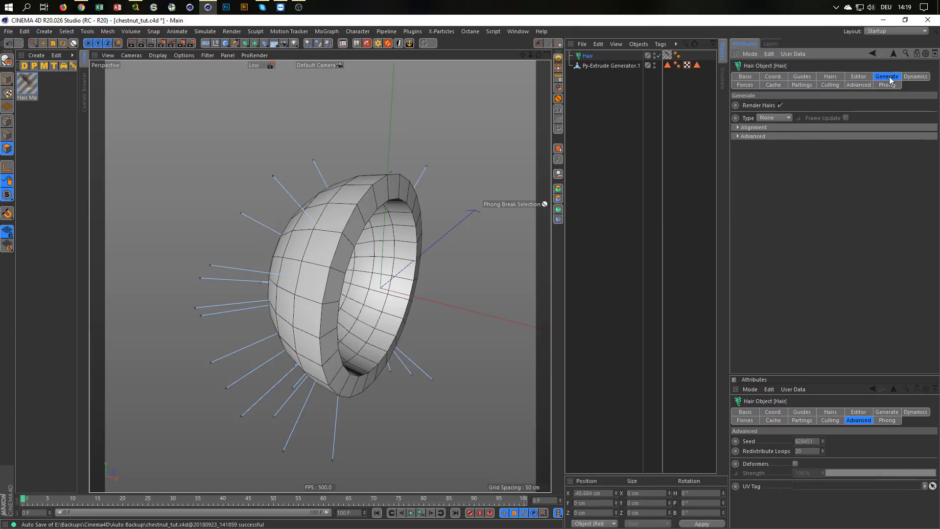
pyautogui.click(771, 118)
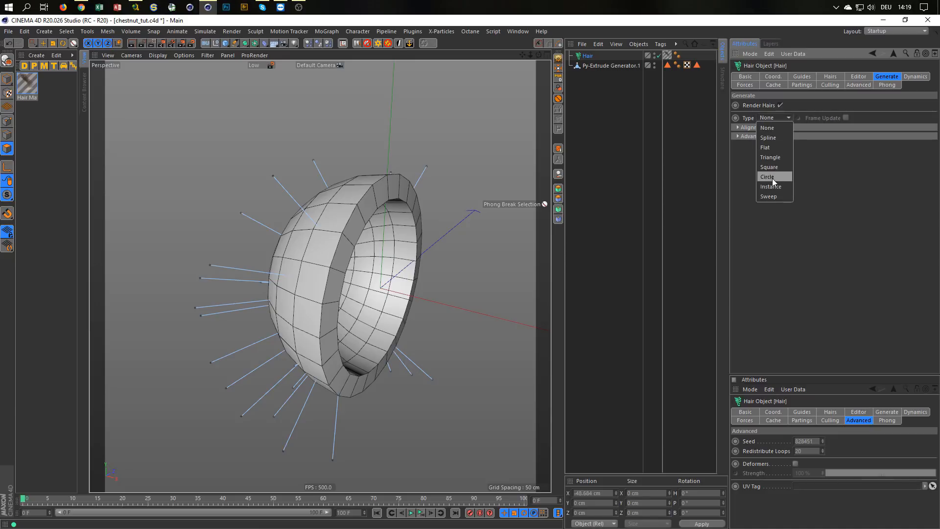
pyautogui.click(769, 196)
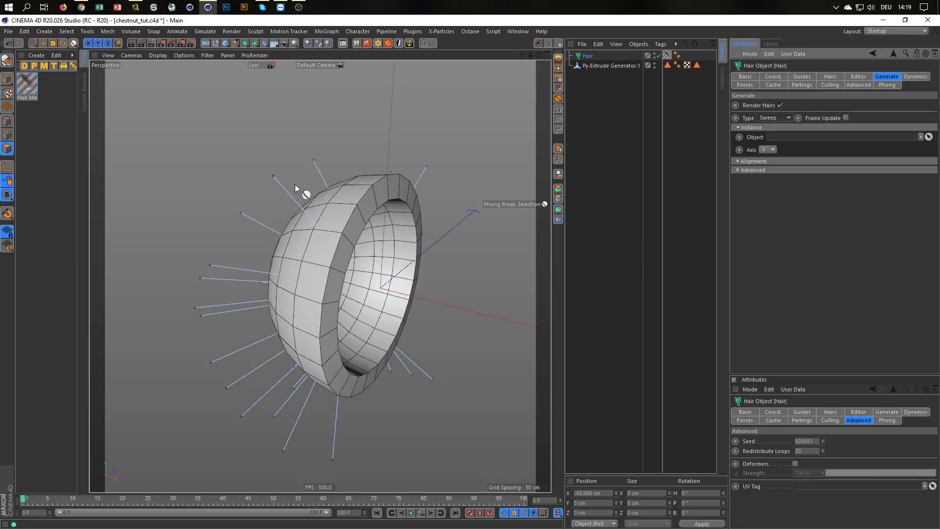
# Step: Add a Circle spline and set its radius to 1 cm
pyautogui.moveTo(295, 184); pyautogui.dragTo(404, 170)
pyautogui.moveTo(377, 85); pyautogui.dragTo(255, 63)
pyautogui.click(235, 43)
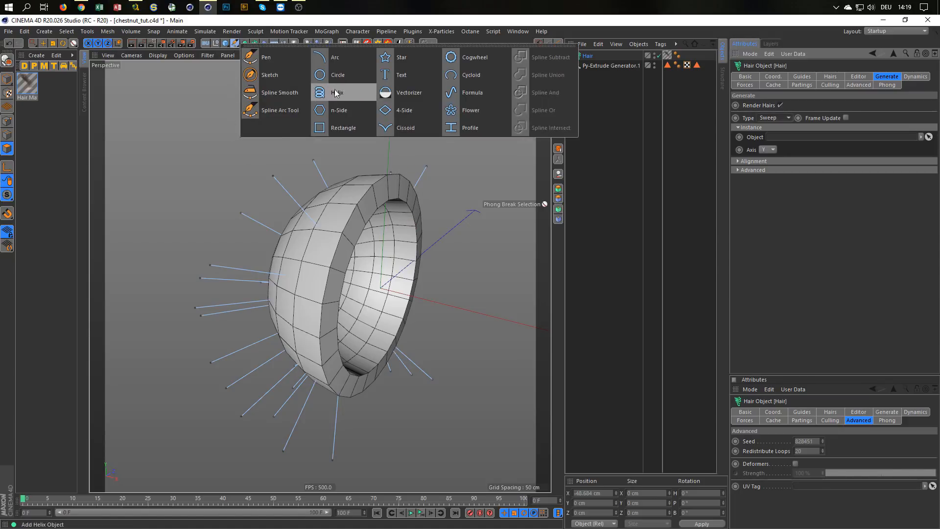
pyautogui.click(345, 75)
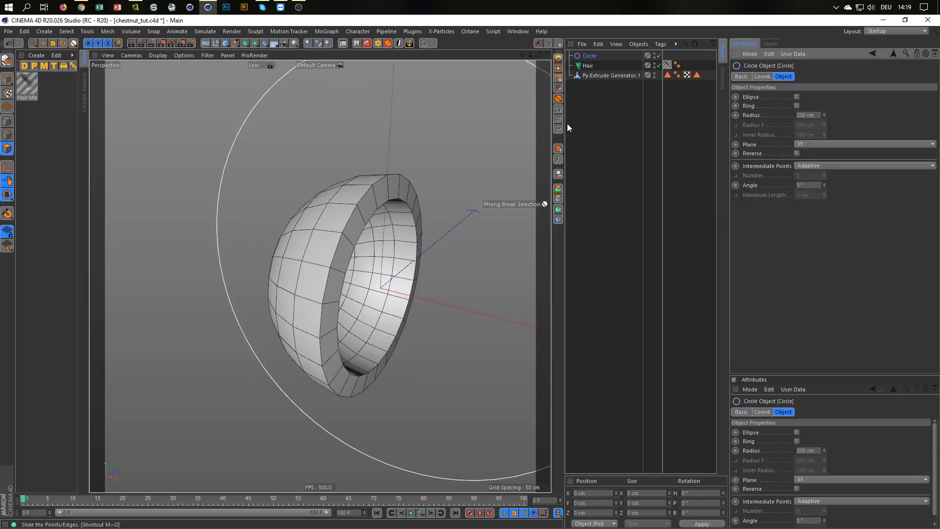
pyautogui.click(805, 116)
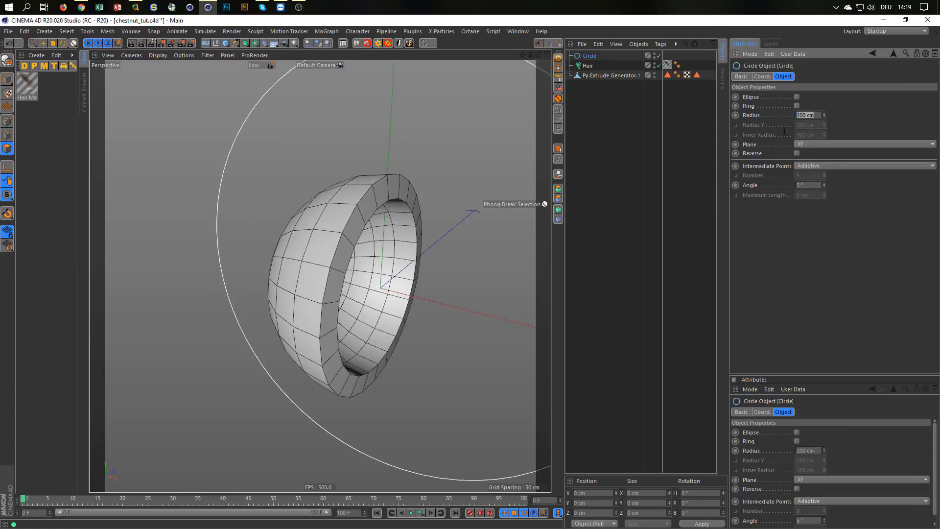
pyautogui.write('1')
pyautogui.press('Return')
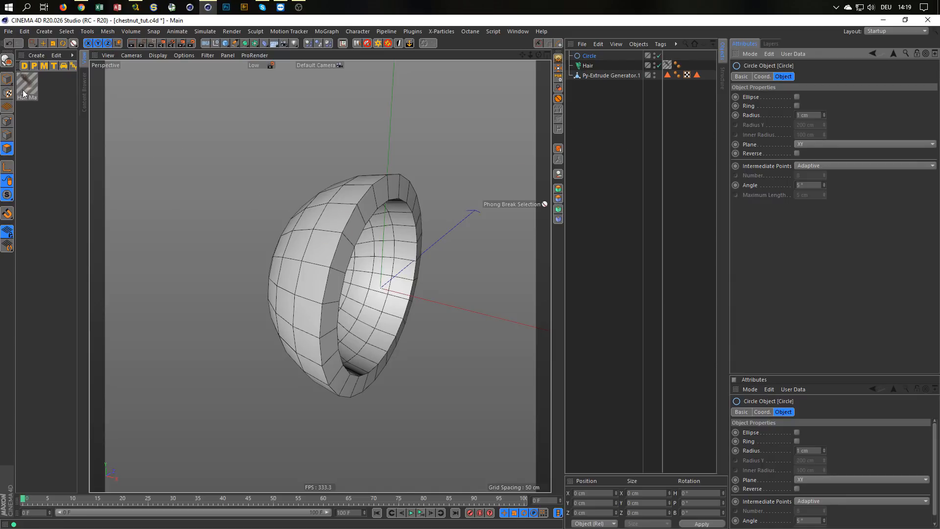
# Step: Assign the Circle spline as the sweep object of the Hair object
pyautogui.click(590, 67)
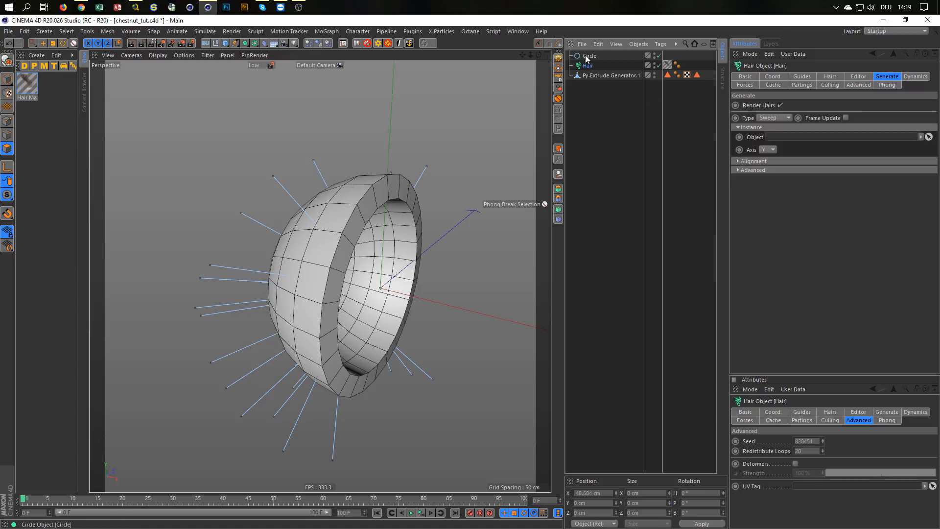
pyautogui.moveTo(588, 56); pyautogui.dragTo(779, 136)
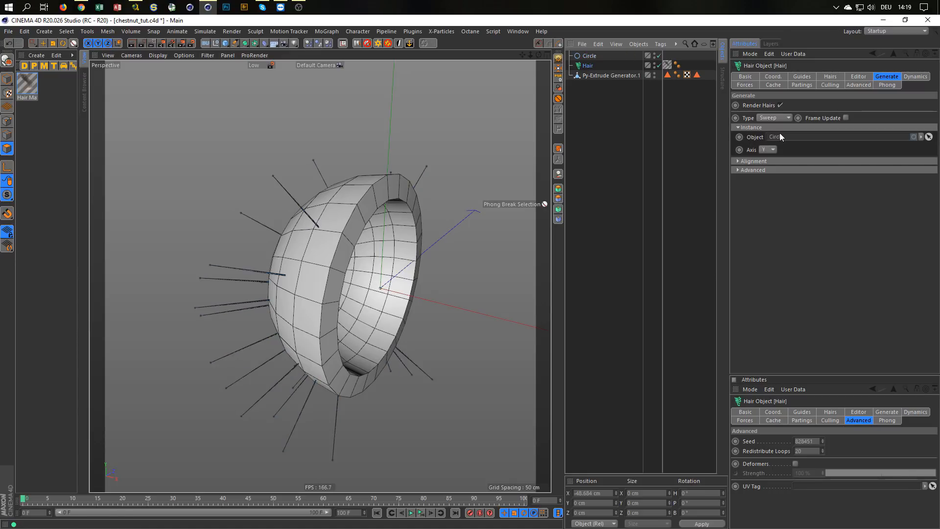
pyautogui.moveTo(315, 225)
pyautogui.keyDown('alt'); pyautogui.mouseDown(button='right')
pyautogui.moveTo(366, 224)
pyautogui.moveTo(330, 227)
pyautogui.mouseUp(button='right'); pyautogui.keyUp('alt')
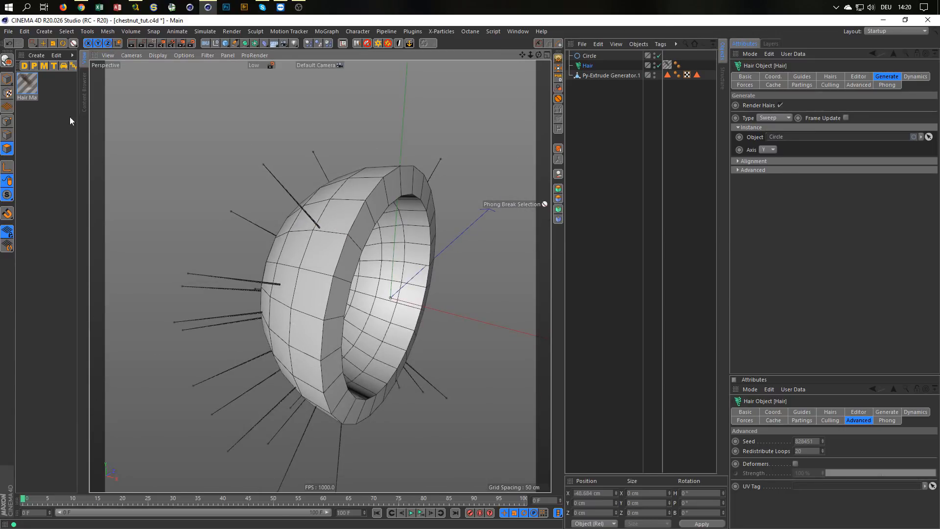
# Step: Open the hair material for editing and disable its Specular and Color channels
pyautogui.doubleClick(33, 86)
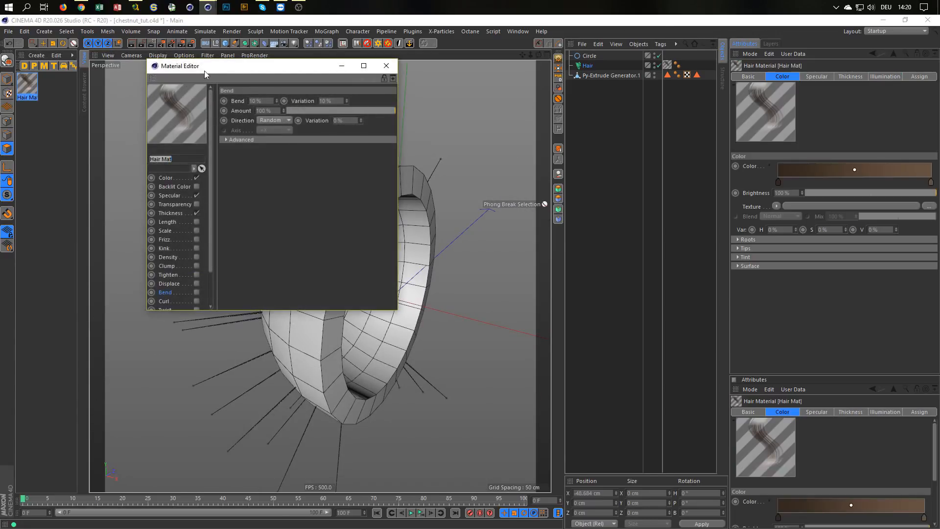
pyautogui.moveTo(387, 117); pyautogui.dragTo(718, 217)
pyautogui.click(619, 331)
pyautogui.click(617, 304)
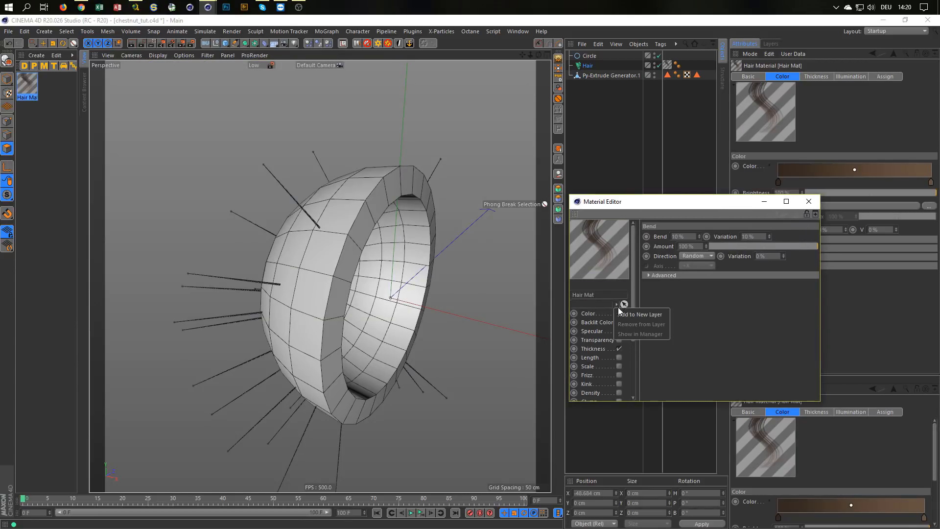
pyautogui.click(604, 311)
pyautogui.click(619, 313)
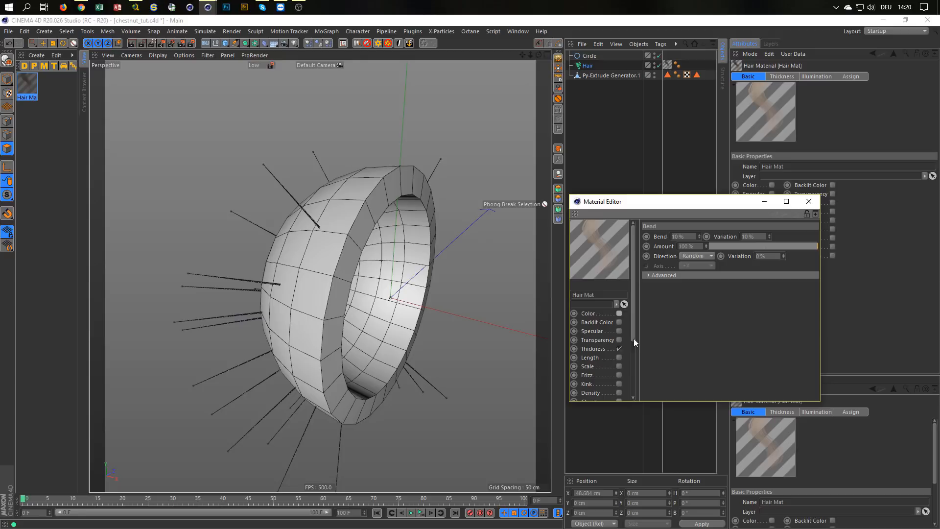
# Step: Set the root thickness in the hair material to 20 cm
pyautogui.click(594, 348)
pyautogui.moveTo(695, 237); pyautogui.dragTo(651, 244)
pyautogui.write('20')
pyautogui.press('Return')
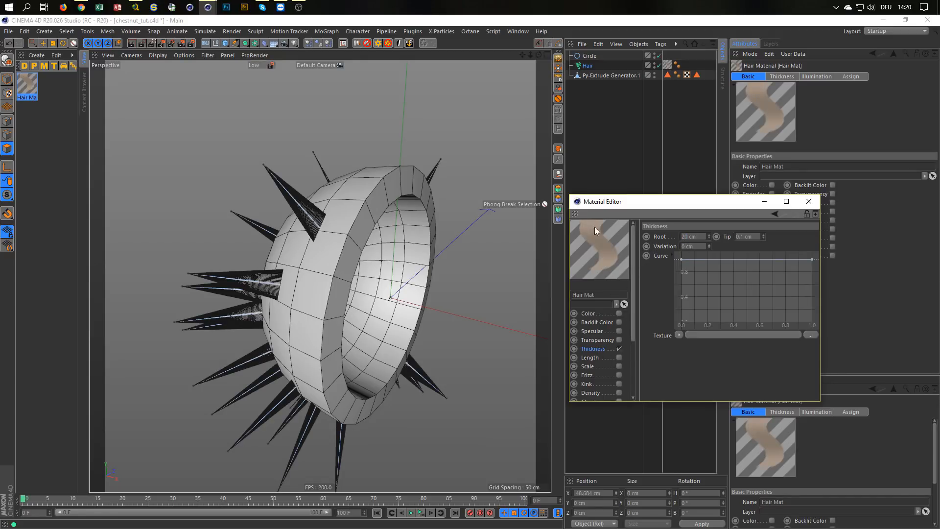
pyautogui.scroll(3, 312, 228)
pyautogui.keyDown('alt'); pyautogui.moveTo(340, 219); pyautogui.dragTo(363, 222); pyautogui.keyUp('alt')
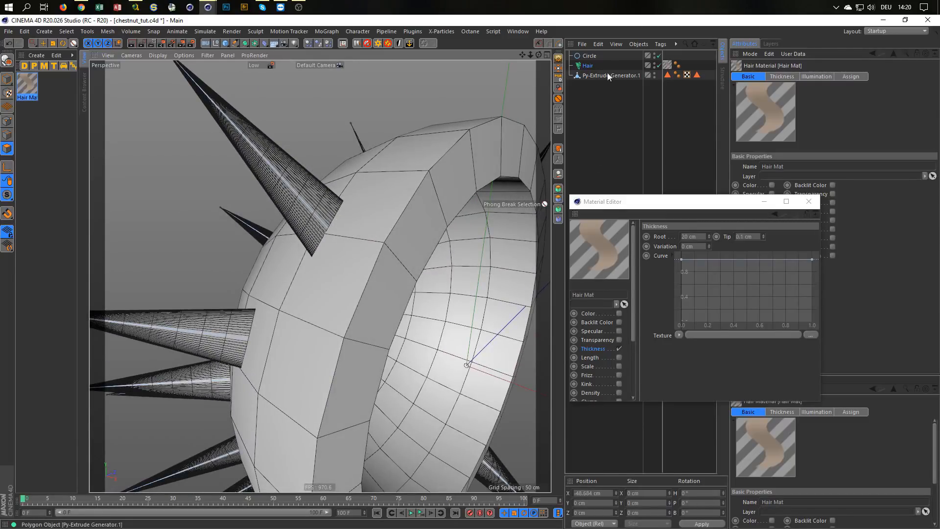
# Step: Set the sweep axis of the Hair object to Z
pyautogui.click(590, 69)
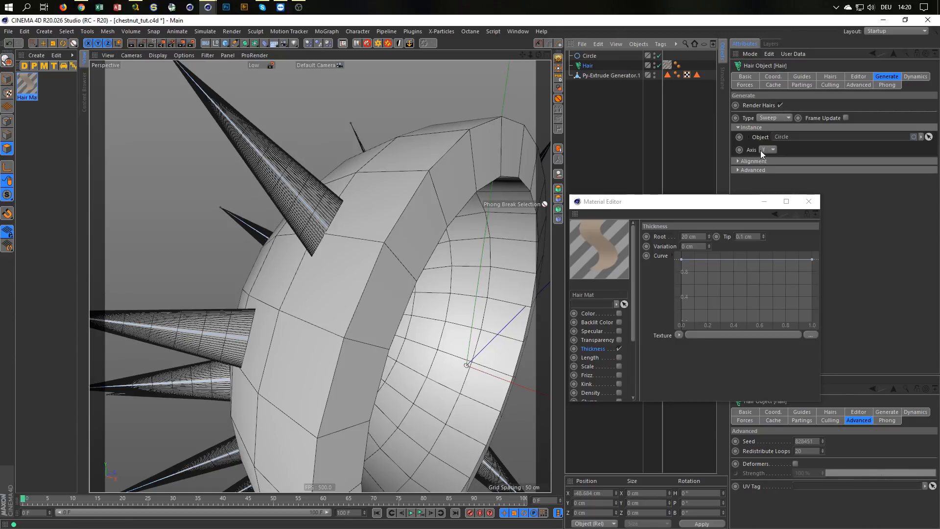
pyautogui.click(768, 150)
pyautogui.click(776, 181)
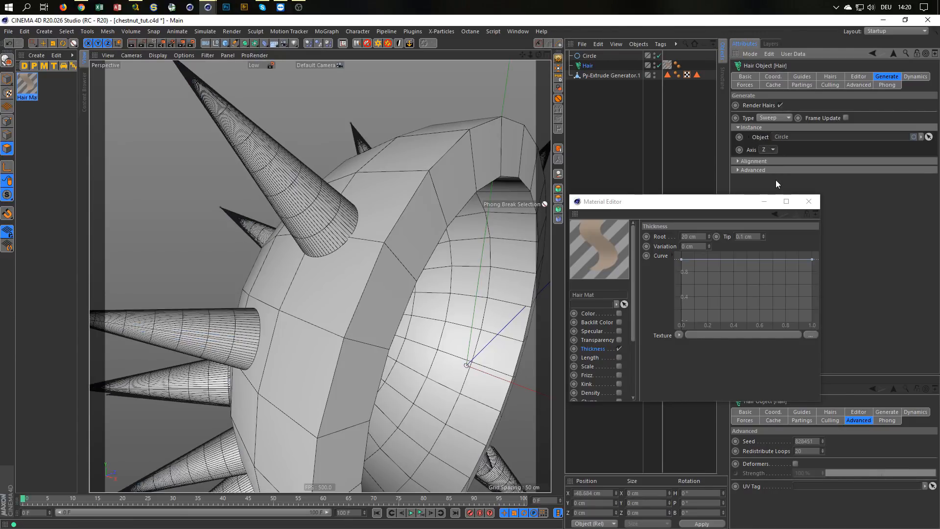
pyautogui.scroll(-3, 356, 246)
pyautogui.moveTo(325, 251)
pyautogui.keyDown('alt'); pyautogui.mouseDown()
pyautogui.moveTo(356, 307)
pyautogui.moveTo(333, 263)
pyautogui.mouseUp(); pyautogui.keyUp('alt')
pyautogui.scroll(5, 355, 228)
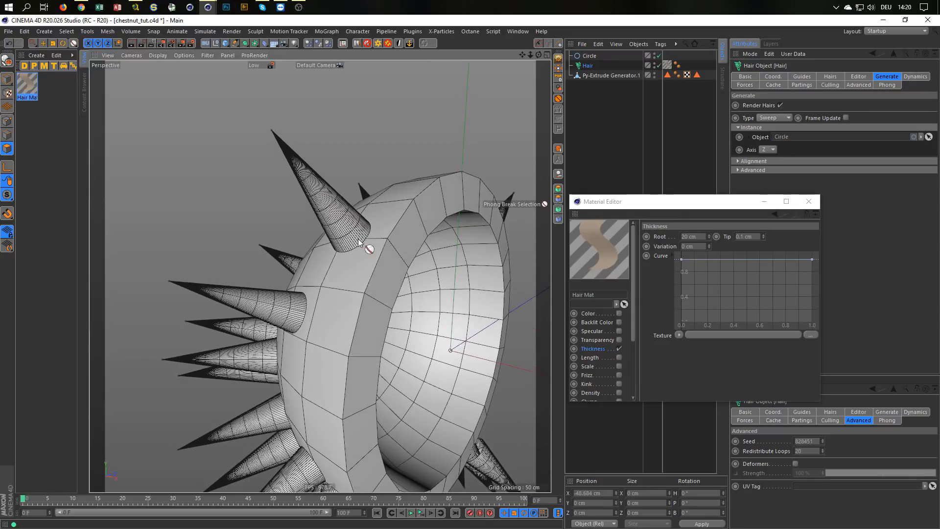
# Step: Reduce the spikes' mesh density by setting the Circle spline's adaptive intermediate point angle to 30°
pyautogui.click(593, 57)
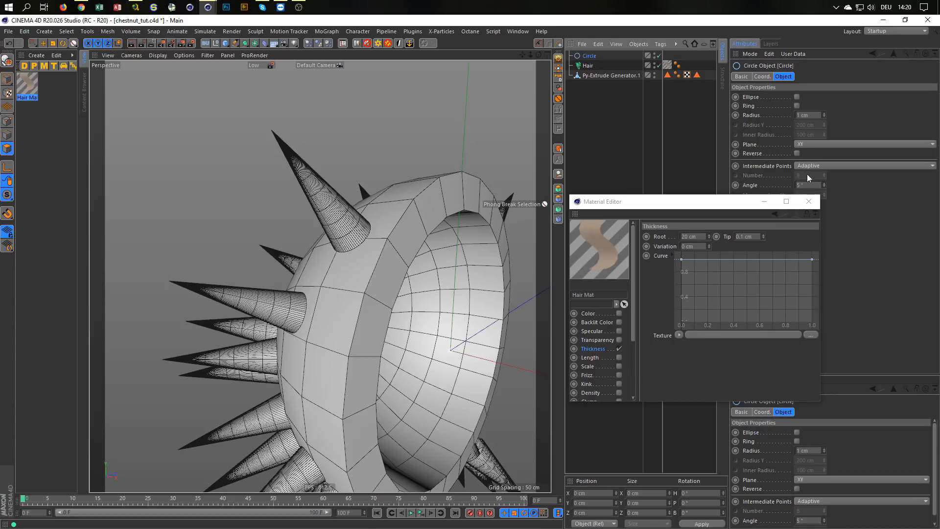
pyautogui.moveTo(744, 204); pyautogui.dragTo(769, 243)
pyautogui.moveTo(810, 186); pyautogui.dragTo(772, 184)
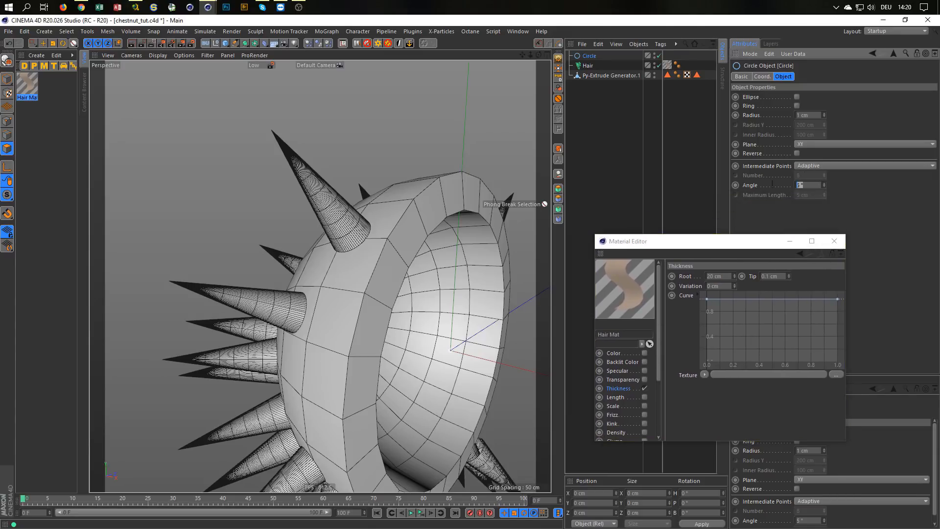
pyautogui.write('30')
pyautogui.press('Return')
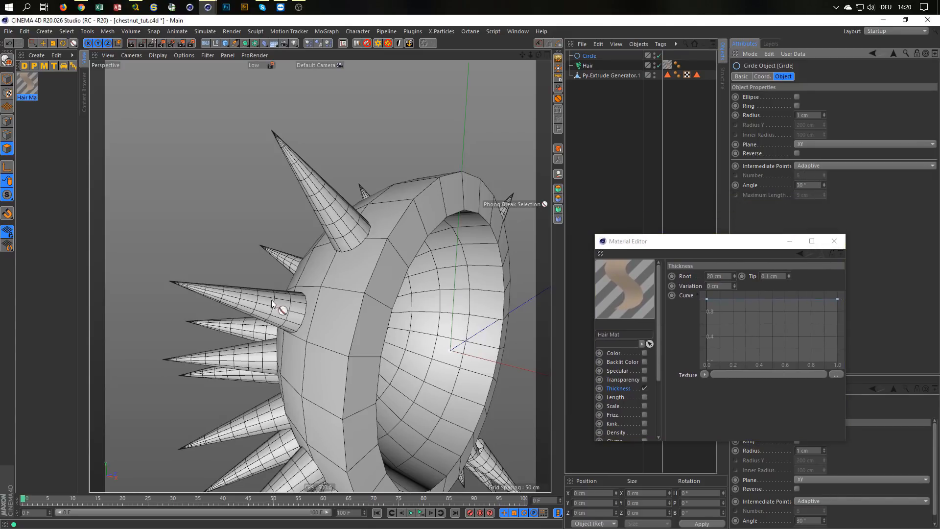
pyautogui.scroll(-3, 281, 314)
pyautogui.keyDown('alt'); pyautogui.moveTo(289, 324); pyautogui.dragTo(525, 382); pyautogui.keyUp('alt')
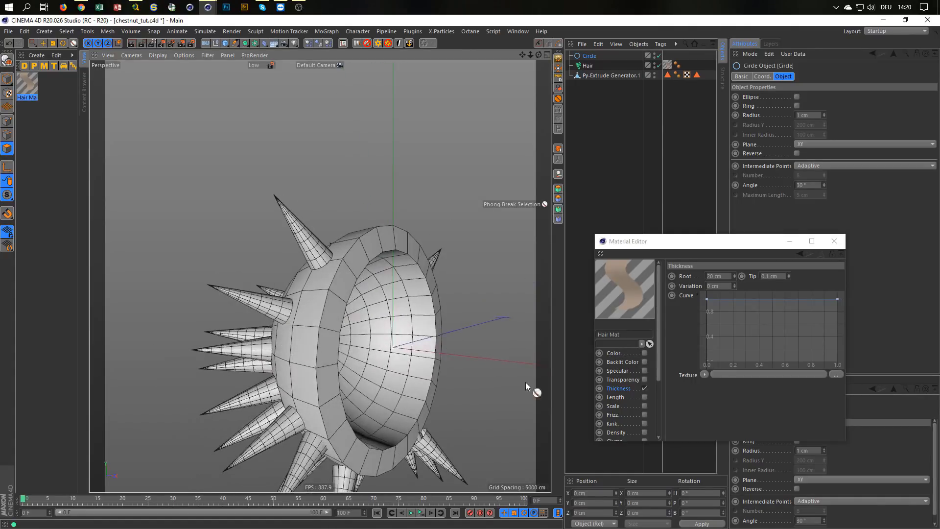
# Step: Enable Bend in the hair material with a bend of 30%, close the material editor and inspect the curved spikes
pyautogui.moveTo(617, 441); pyautogui.dragTo(615, 477)
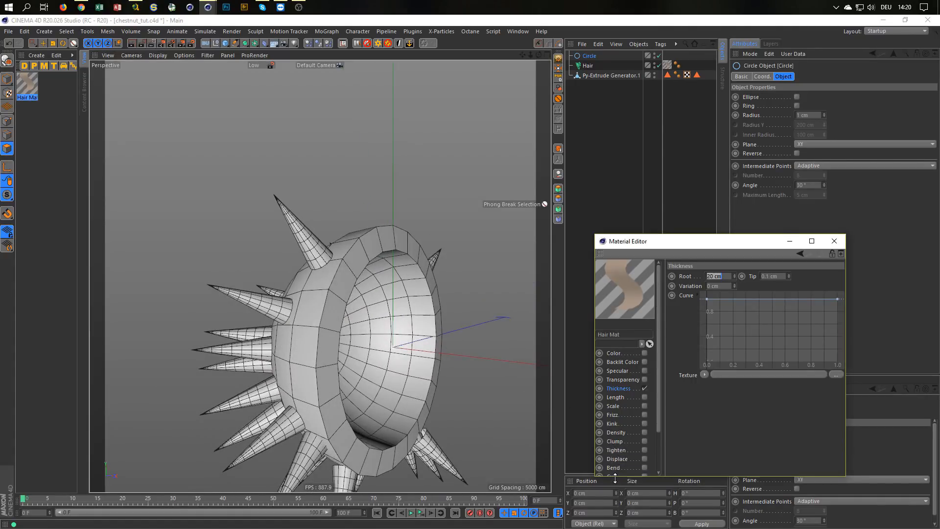
pyautogui.click(644, 468)
pyautogui.moveTo(715, 279); pyautogui.dragTo(657, 284)
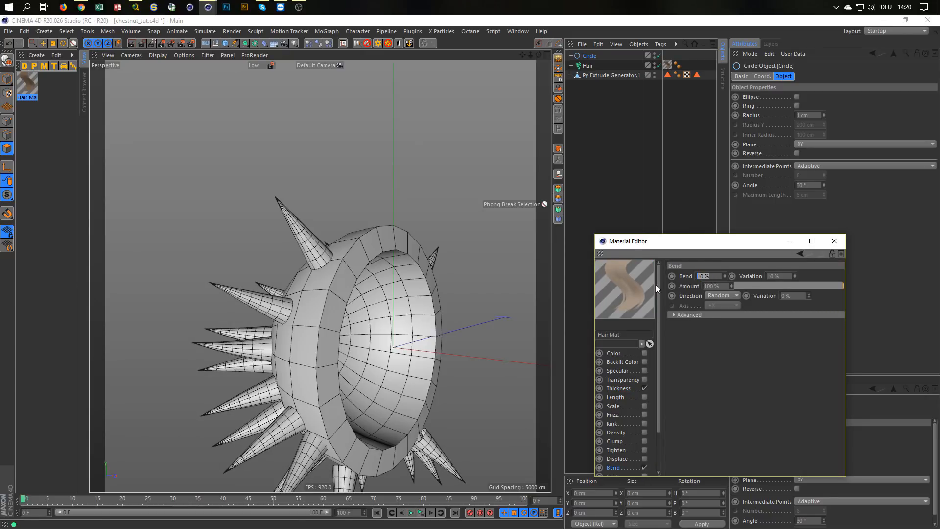
pyautogui.write('30')
pyautogui.press('Return')
pyautogui.keyDown('alt'); pyautogui.moveTo(518, 298); pyautogui.dragTo(368, 286); pyautogui.keyUp('alt')
pyautogui.click(839, 242)
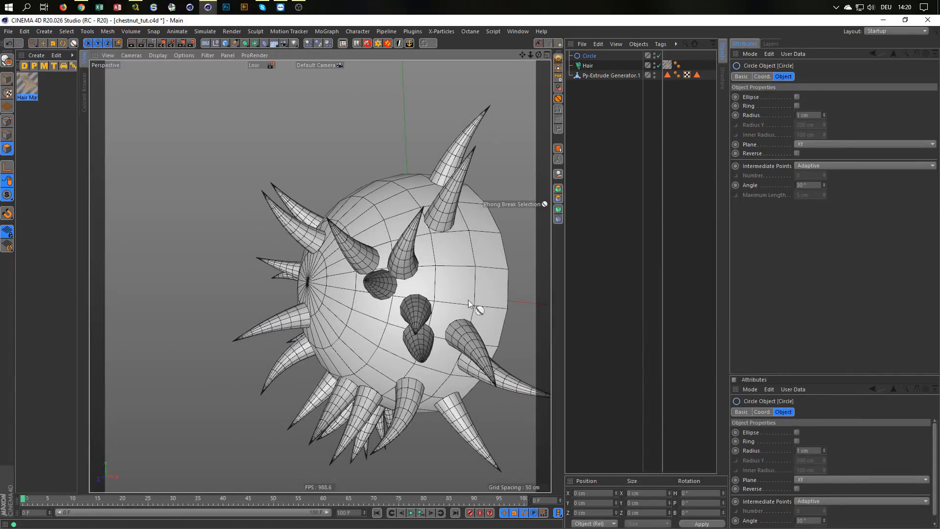
pyautogui.keyDown('alt'); pyautogui.moveTo(480, 309); pyautogui.dragTo(361, 324); pyautogui.keyUp('alt')
pyautogui.keyDown('alt'); pyautogui.moveTo(328, 293); pyautogui.dragTo(356, 280); pyautogui.keyUp('alt')
pyautogui.moveTo(375, 268)
pyautogui.keyDown('alt'); pyautogui.mouseDown()
pyautogui.moveTo(386, 275)
pyautogui.moveTo(383, 264)
pyautogui.mouseUp(); pyautogui.keyUp('alt')
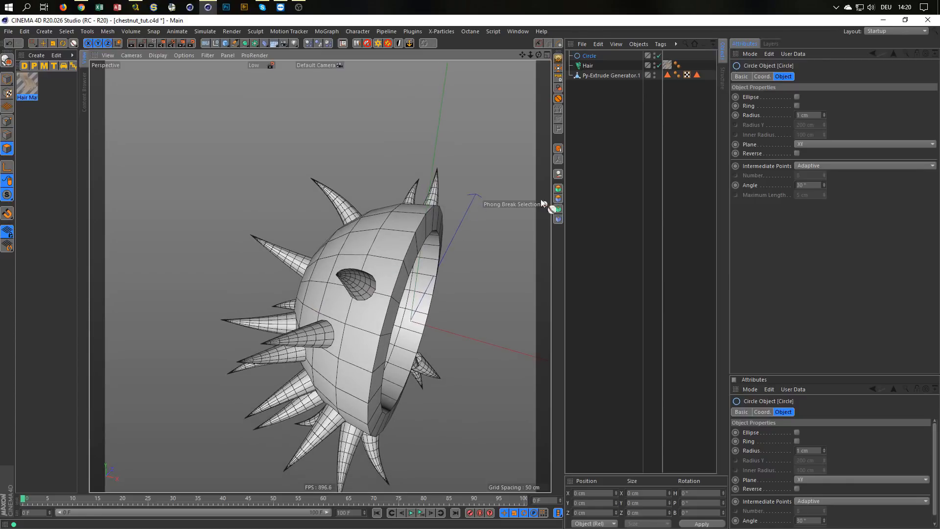
# Step: Vary the Hair object's seed, regrowing the guides after each change, and end with seed 828584
pyautogui.click(587, 65)
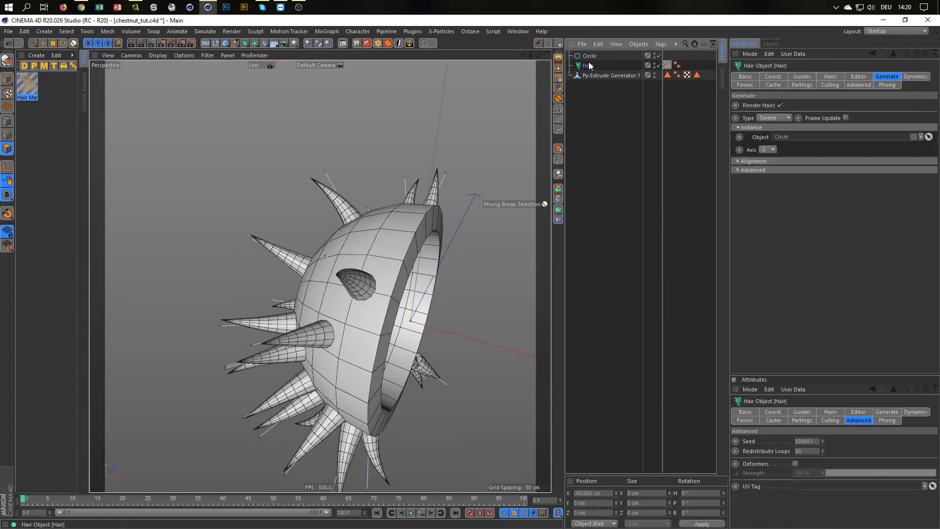
pyautogui.click(859, 85)
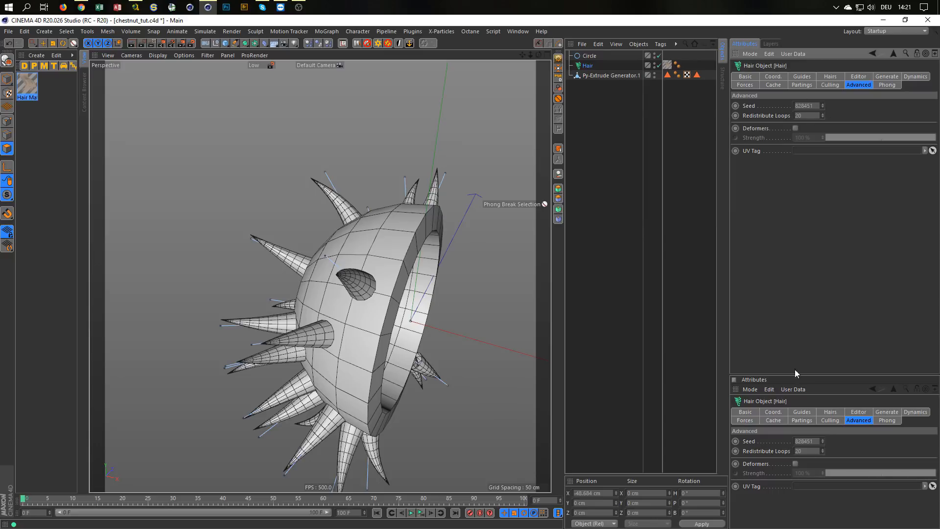
pyautogui.moveTo(795, 374); pyautogui.dragTo(803, 283)
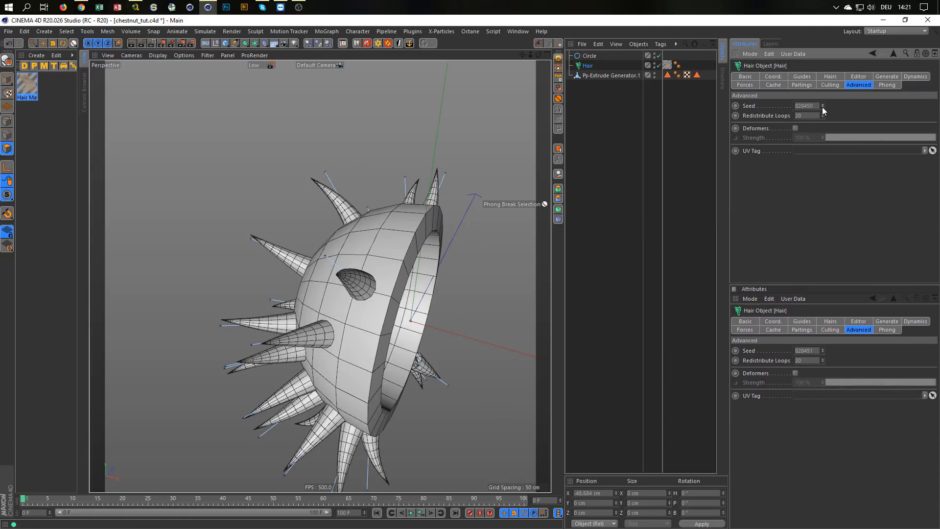
pyautogui.click(801, 320)
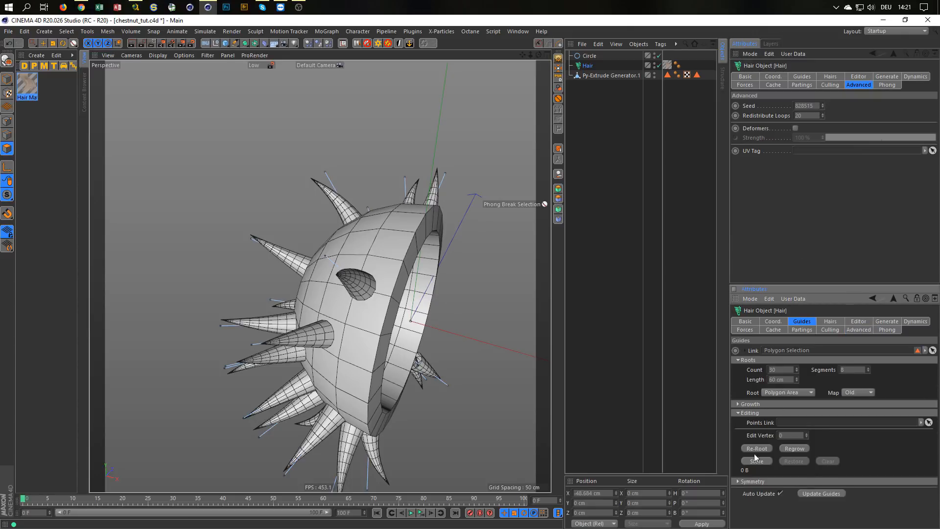
pyautogui.click(797, 448)
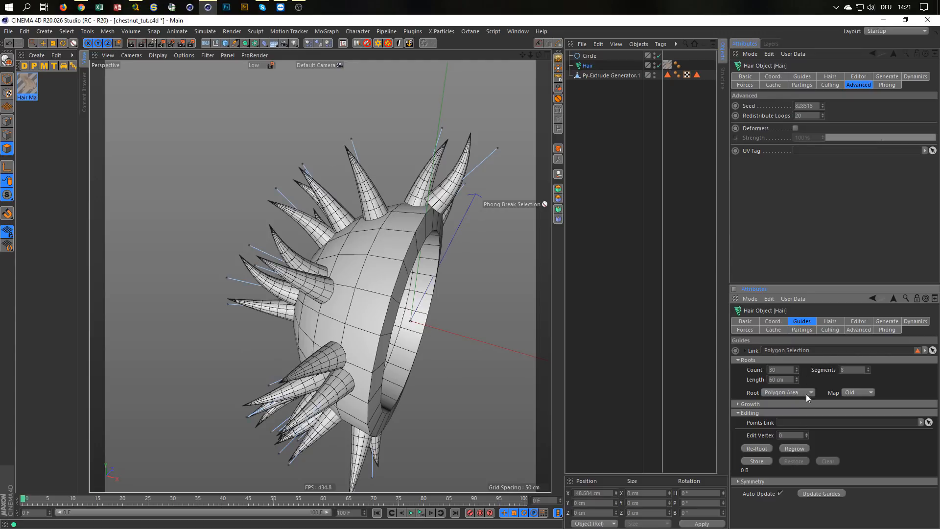
pyautogui.click(795, 448)
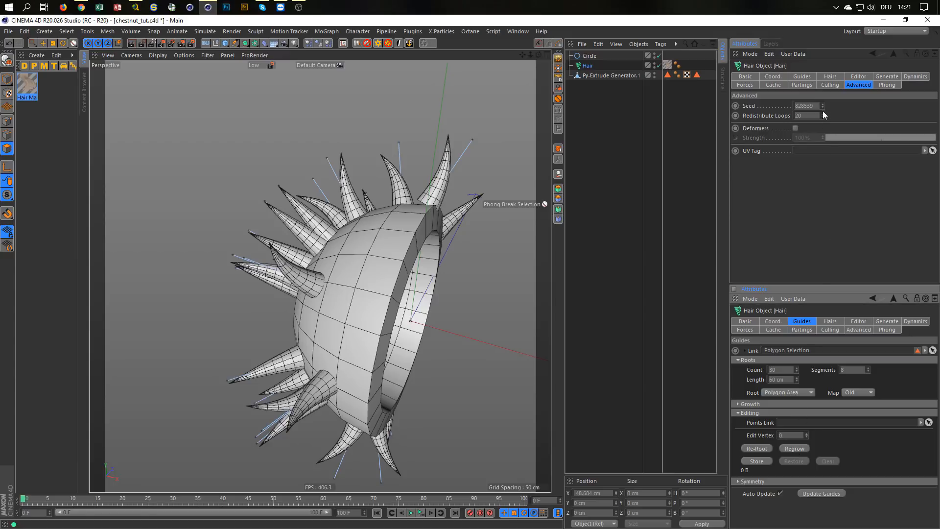
pyautogui.click(822, 104)
pyautogui.click(798, 447)
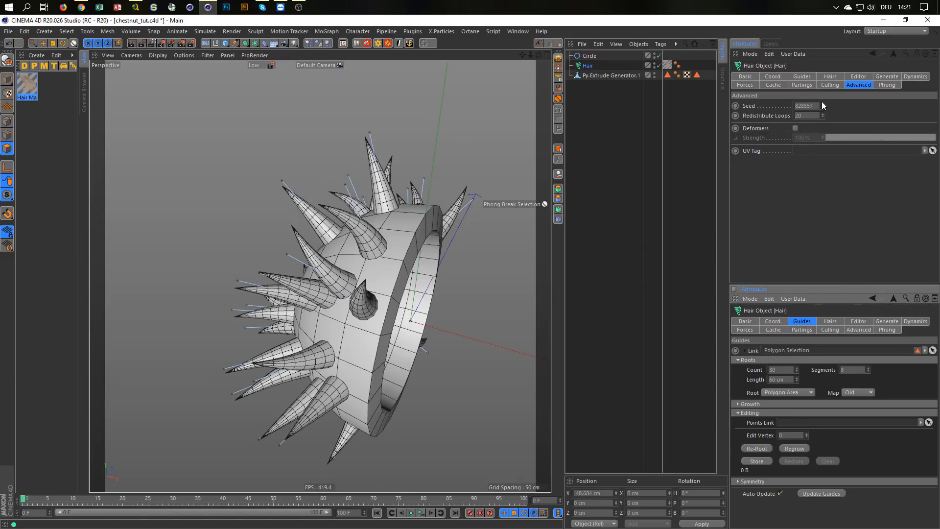
pyautogui.moveTo(823, 104); pyautogui.dragTo(823, 98)
pyautogui.click(799, 450)
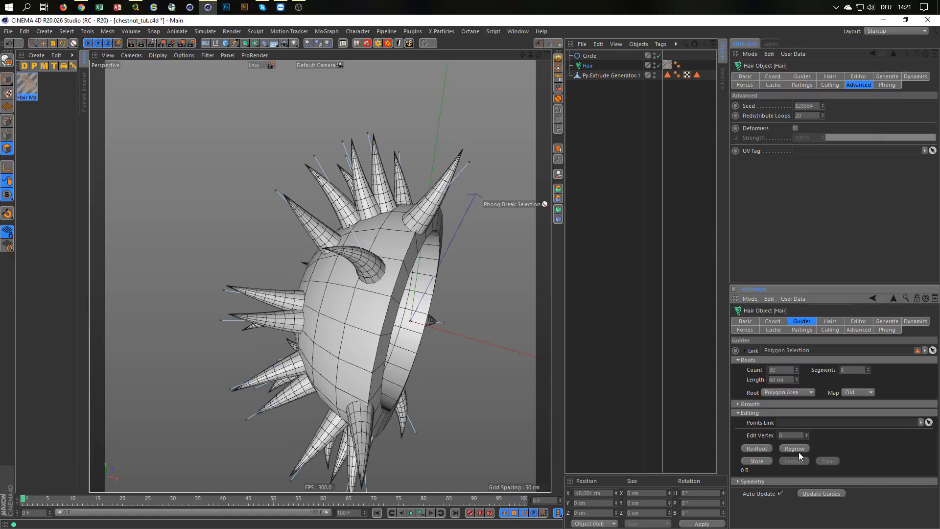
pyautogui.keyDown('alt'); pyautogui.moveTo(378, 247); pyautogui.dragTo(314, 245); pyautogui.keyUp('alt')
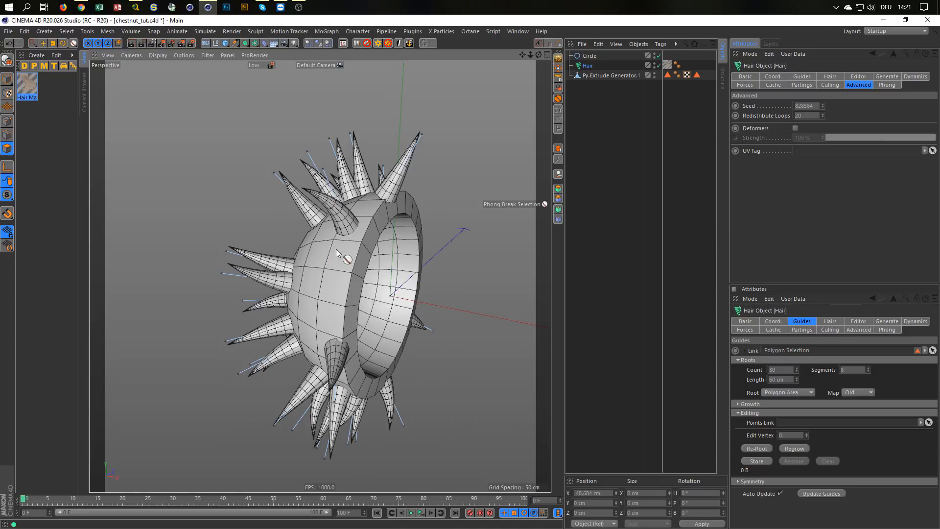
# Step: Enable palette editing in Customize Commands and remove the hair Live Selection, Delete Guides and Add Guides commands from the main palette
pyautogui.keyDown('alt'); pyautogui.moveTo(337, 265); pyautogui.dragTo(339, 301); pyautogui.keyUp('alt')
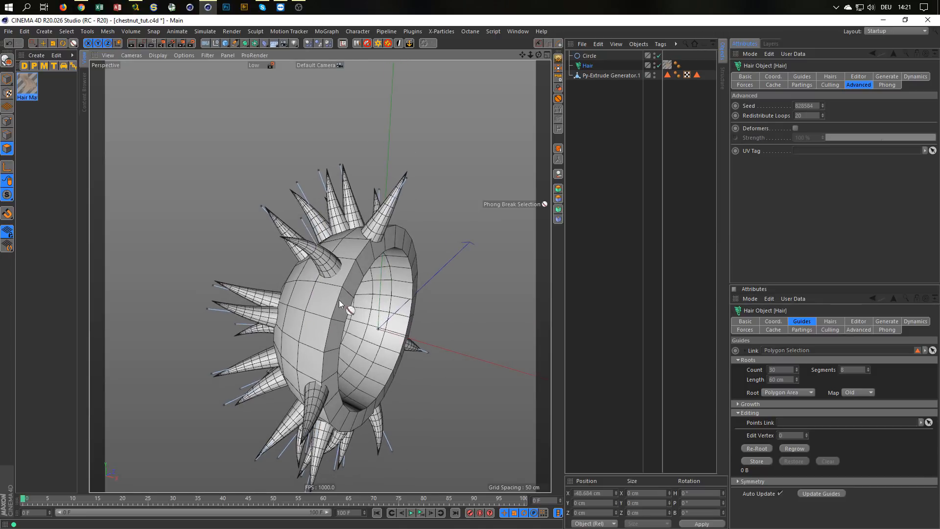
pyautogui.click(559, 43)
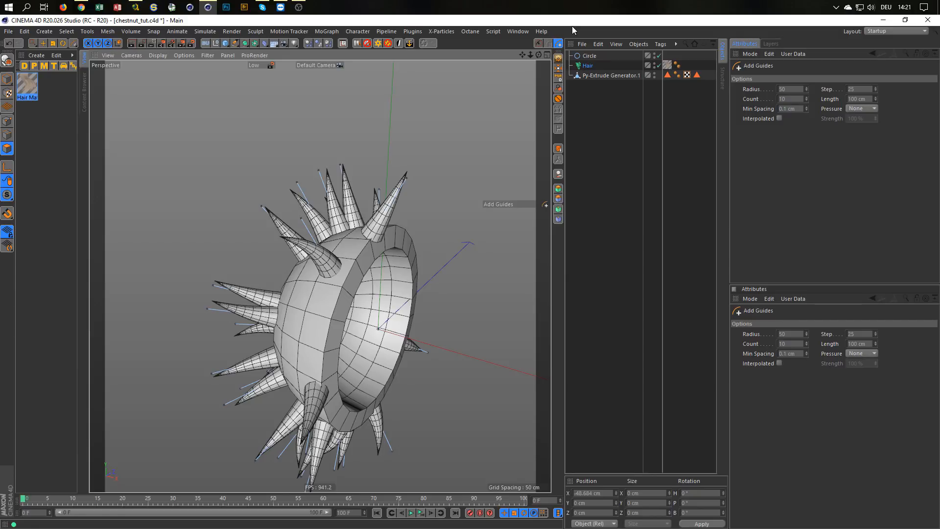
pyautogui.hotkey('shift', 'F12')
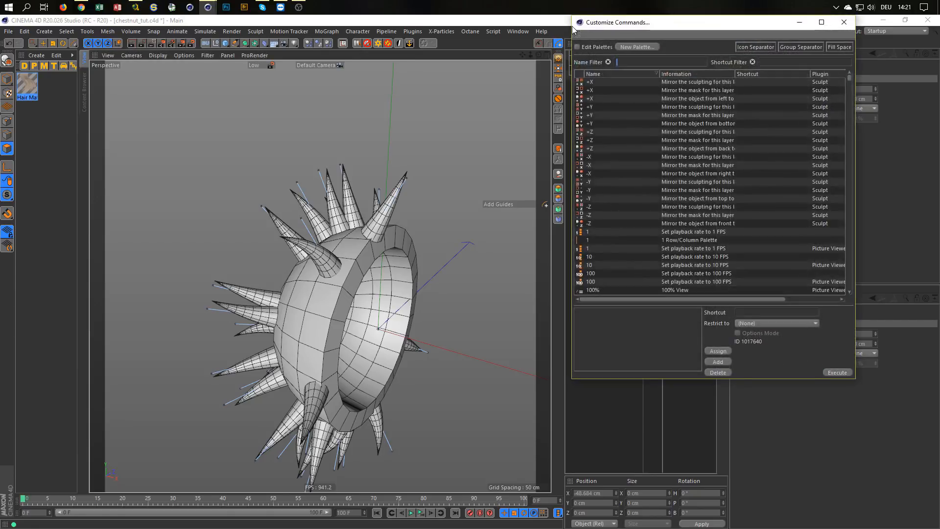
pyautogui.moveTo(611, 23); pyautogui.dragTo(463, 122)
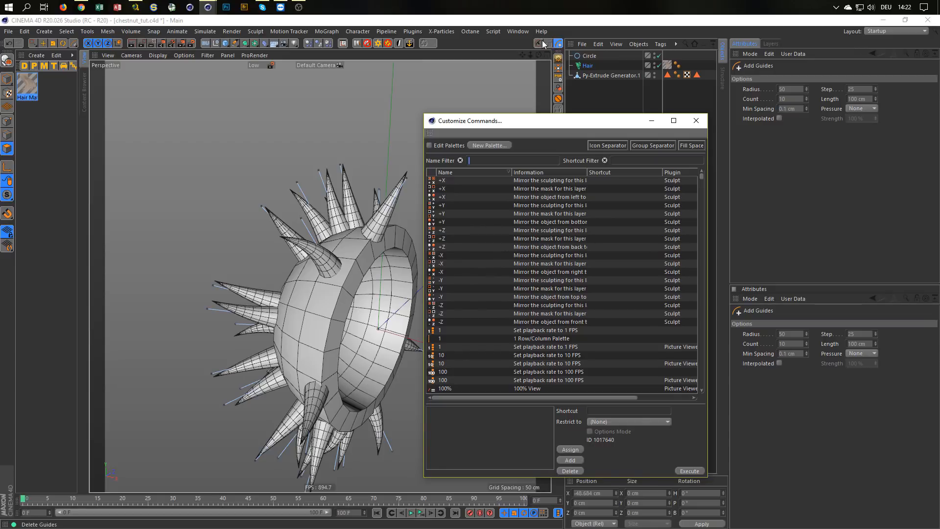
pyautogui.click(430, 146)
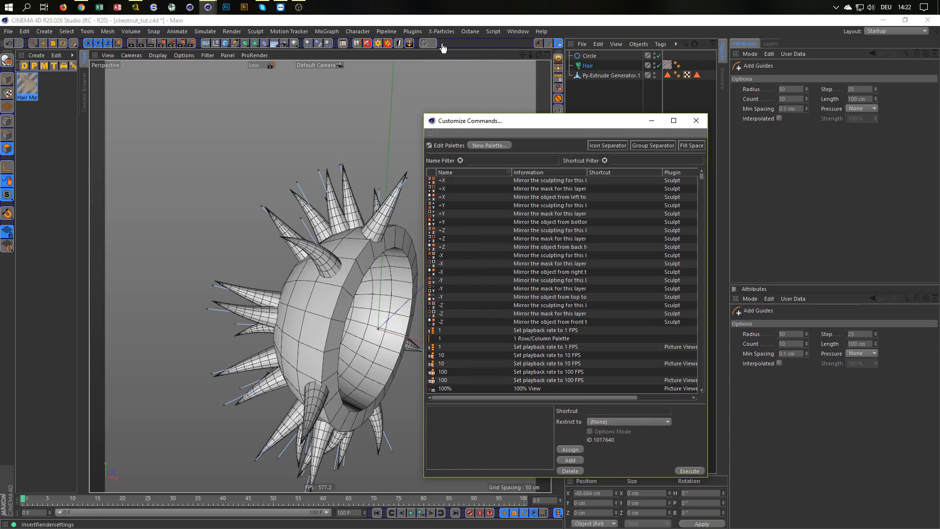
pyautogui.doubleClick(538, 43)
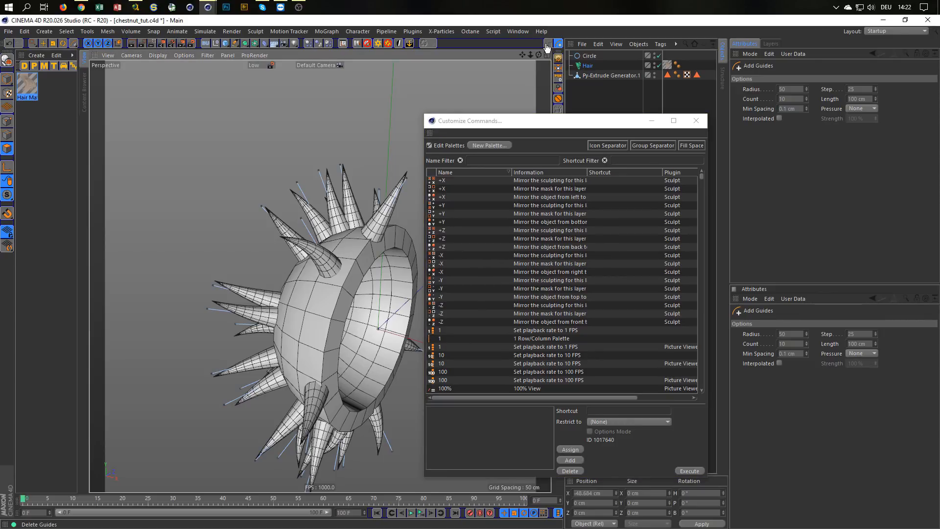
pyautogui.doubleClick(546, 44)
pyautogui.doubleClick(557, 44)
# Step: Filter the commands for "live sel" and add the Hair version of Live Selection to the main palette
pyautogui.click(500, 162)
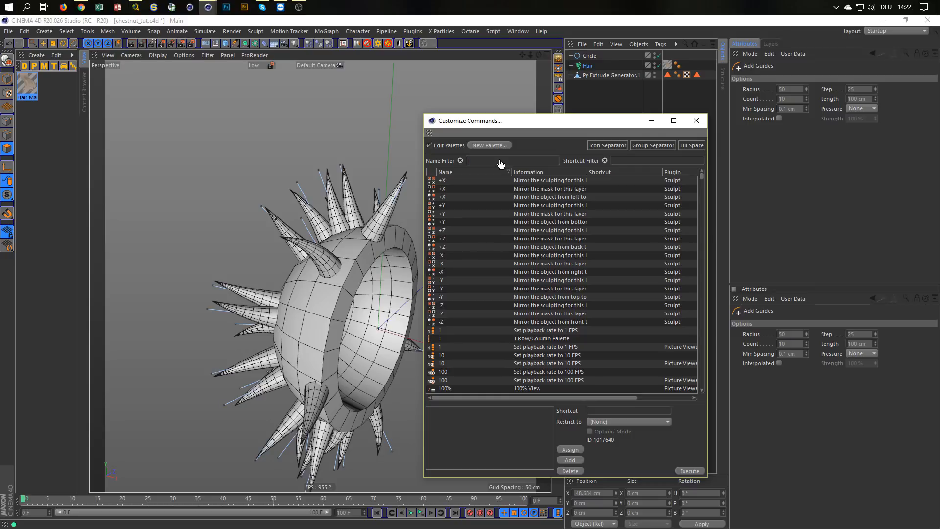
pyautogui.write('live sel')
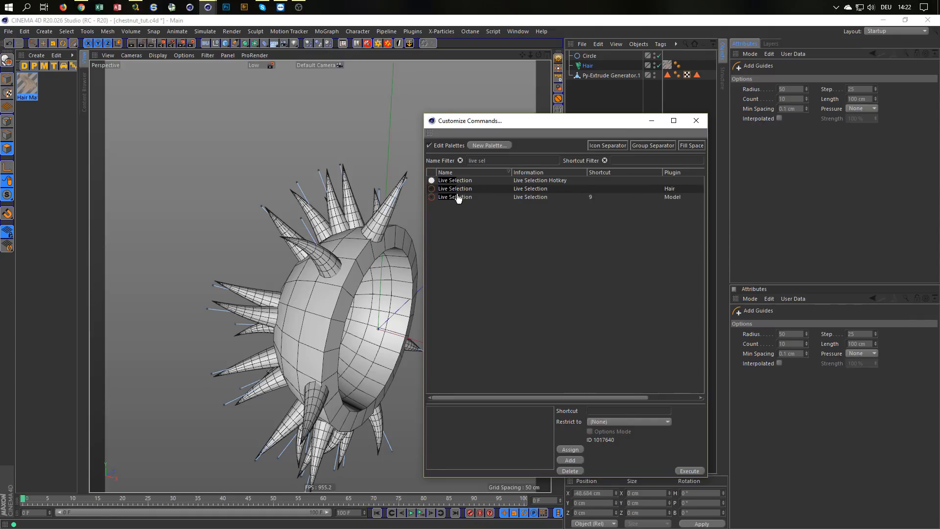
pyautogui.moveTo(436, 191); pyautogui.dragTo(441, 189)
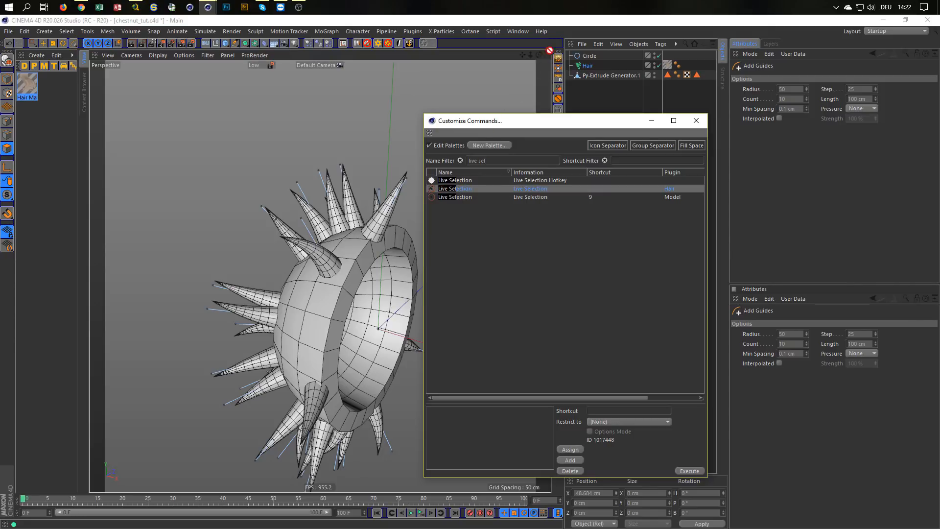
pyautogui.moveTo(550, 51); pyautogui.dragTo(558, 43)
# Step: Filter the commands for "delete gui" and add Delete Guides to the palette beside Live Selection
pyautogui.click(478, 160)
pyautogui.write('delete ngu')
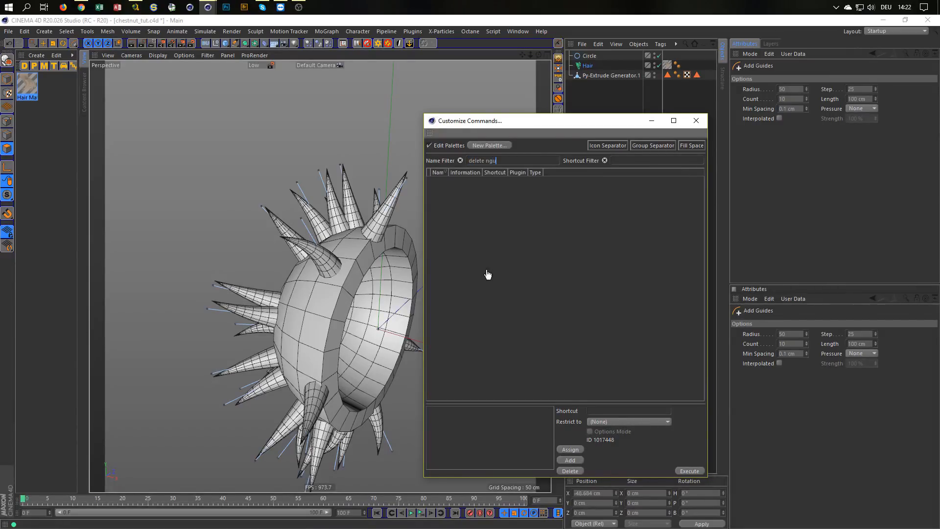
pyautogui.press('BackSpace')
pyautogui.press('BackSpace')
pyautogui.press('BackSpace')
pyautogui.press('BackSpace')
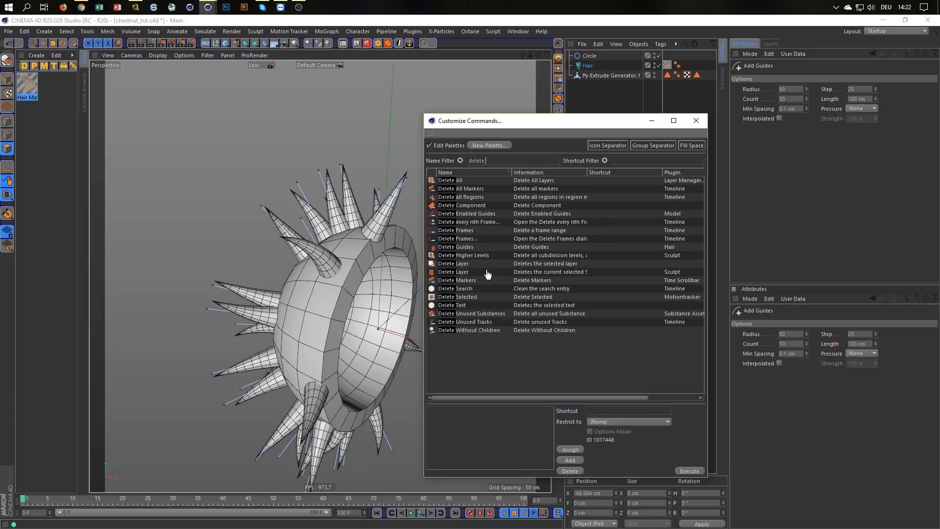
pyautogui.write('gui')
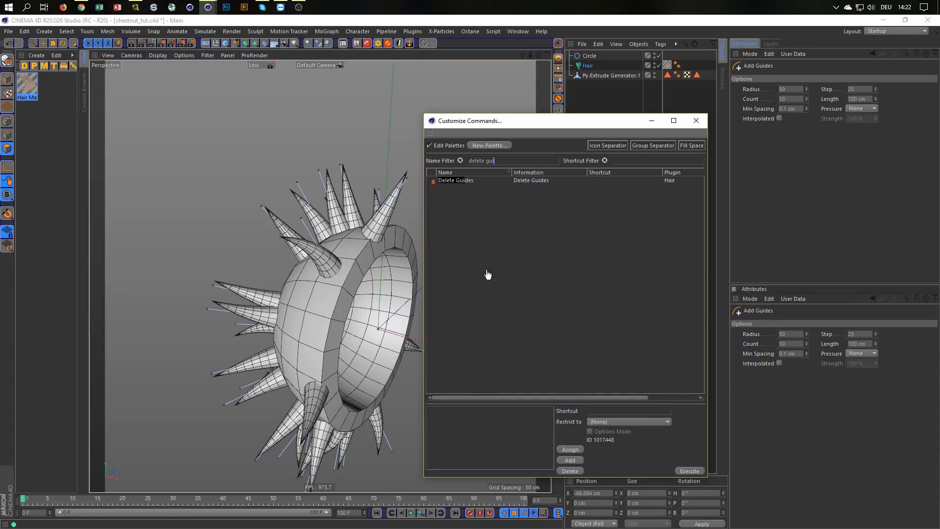
pyautogui.moveTo(433, 183); pyautogui.dragTo(547, 77)
pyautogui.moveTo(562, 43); pyautogui.dragTo(562, 43)
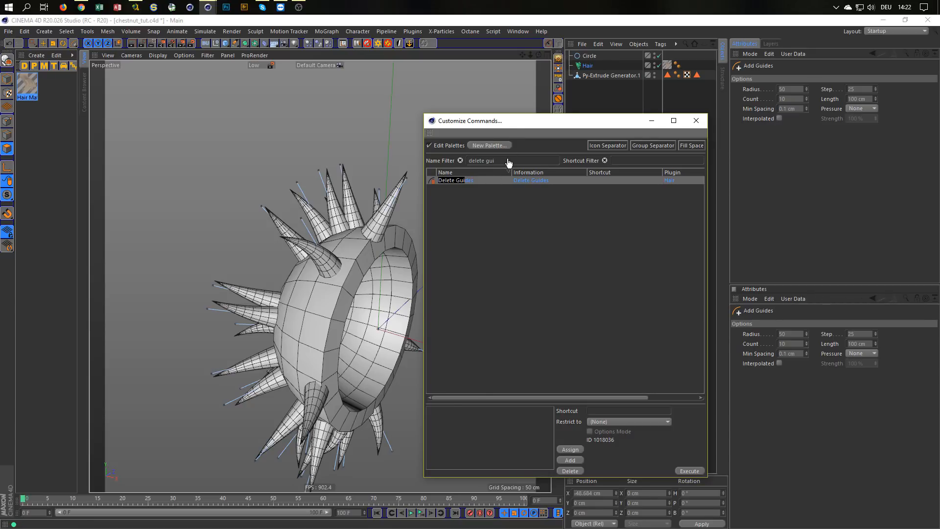
# Step: Filter the commands for "add guid", add Add Guides to the same palette and close Customize Commands
pyautogui.moveTo(508, 162); pyautogui.dragTo(437, 166)
pyautogui.write('add')
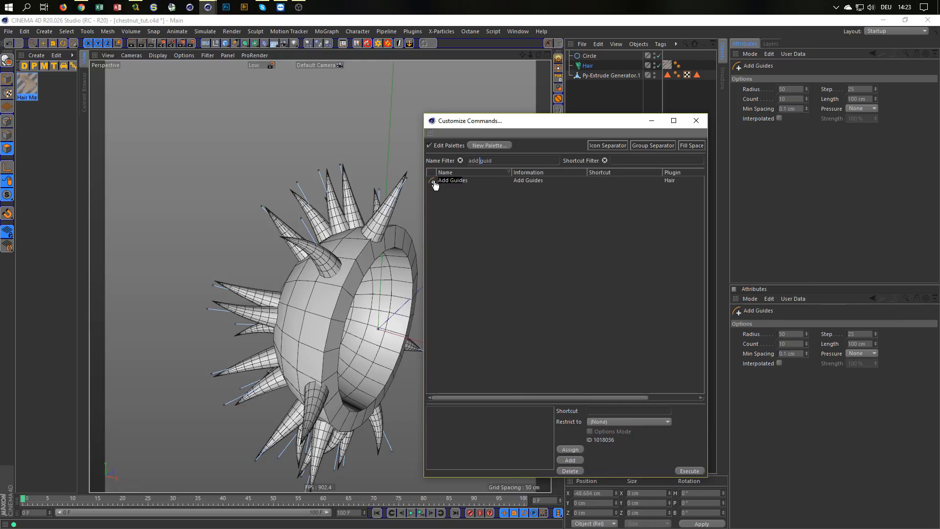
pyautogui.moveTo(434, 182); pyautogui.dragTo(559, 44)
pyautogui.click(697, 121)
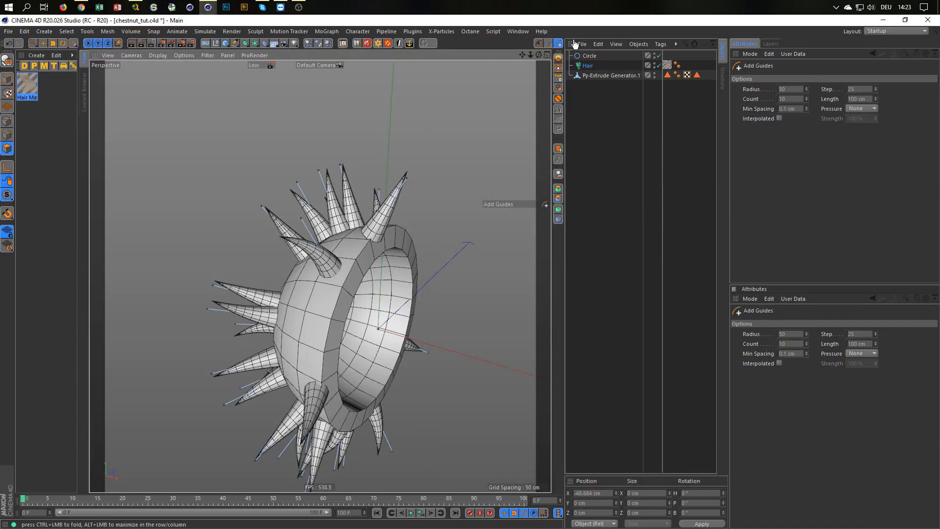
pyautogui.click(512, 31)
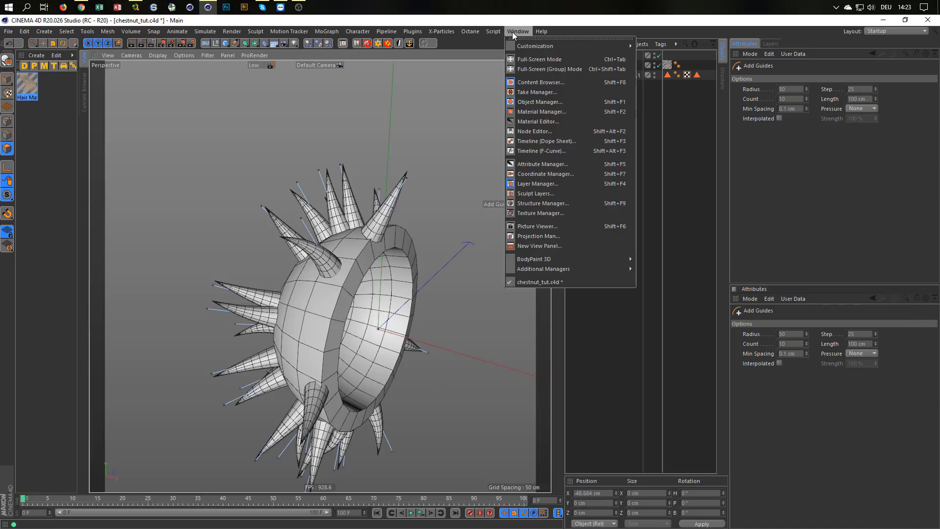
pyautogui.moveTo(518, 44)
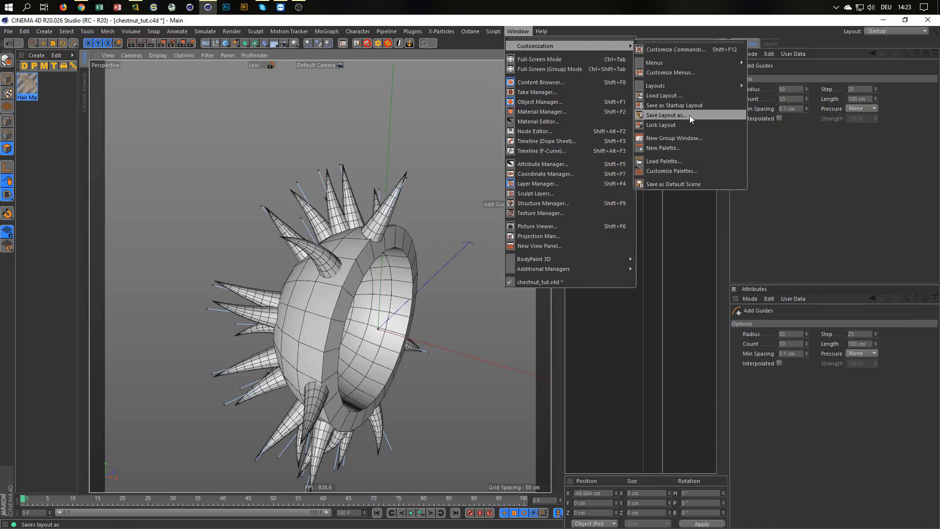
pyautogui.click(679, 21)
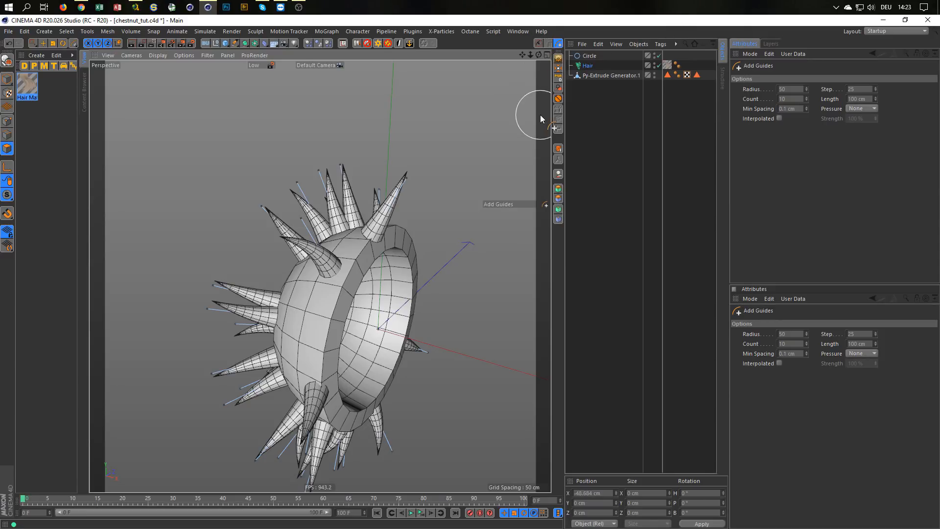
# Step: Select the guides of crowded or overlapping spikes around the shell with the hair Live Selection and delete them
pyautogui.click(537, 44)
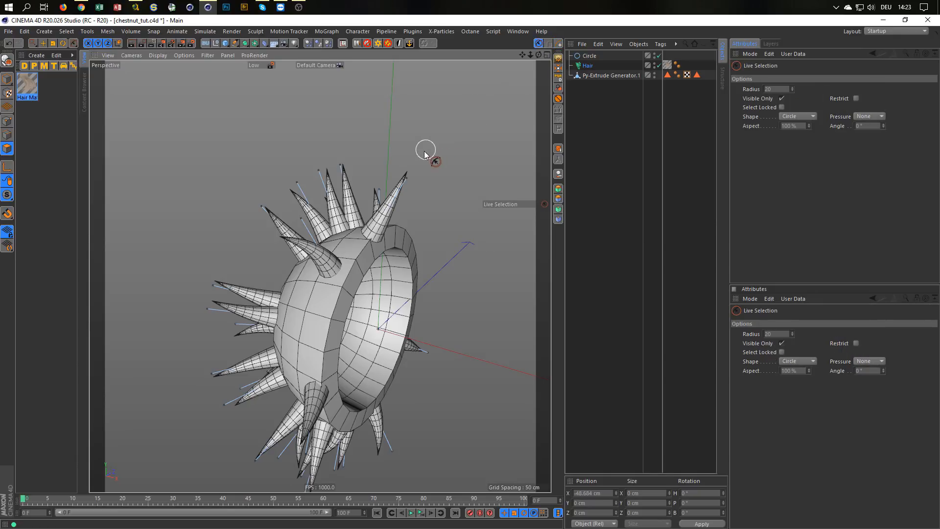
pyautogui.keyDown('alt'); pyautogui.moveTo(306, 217); pyautogui.dragTo(318, 217, button='right'); pyautogui.keyUp('alt')
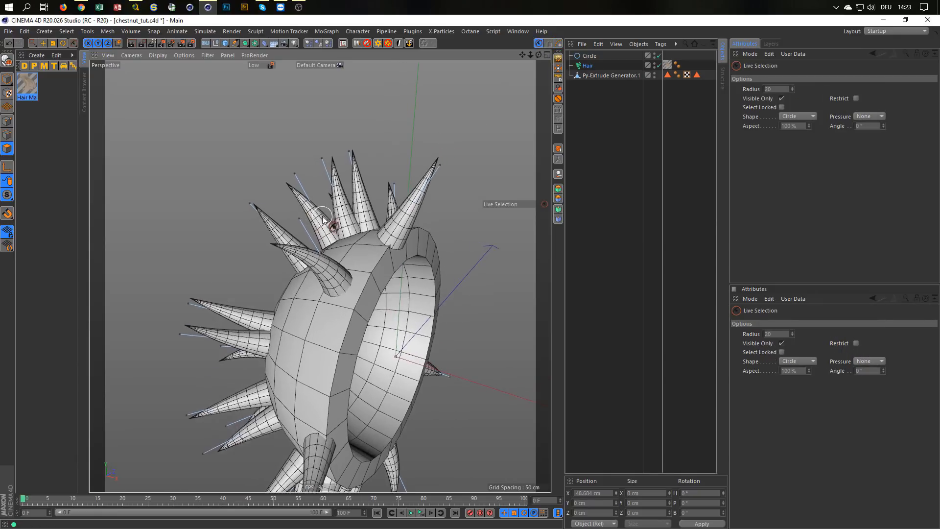
pyautogui.keyDown('alt'); pyautogui.moveTo(405, 245); pyautogui.dragTo(407, 182, button='middle'); pyautogui.keyUp('alt')
pyautogui.keyDown('alt'); pyautogui.moveTo(320, 365); pyautogui.dragTo(327, 354, button='right'); pyautogui.keyUp('alt')
pyautogui.keyDown('alt'); pyautogui.moveTo(327, 354); pyautogui.dragTo(397, 395); pyautogui.keyUp('alt')
pyautogui.keyDown('alt'); pyautogui.moveTo(297, 370); pyautogui.dragTo(310, 261, button='middle'); pyautogui.keyUp('alt')
pyautogui.keyDown('alt'); pyautogui.moveTo(310, 265); pyautogui.dragTo(334, 280); pyautogui.keyUp('alt')
pyautogui.keyDown('shift'); pyautogui.click(454, 390); pyautogui.keyUp('shift')
pyautogui.keyDown('alt'); pyautogui.moveTo(426, 307); pyautogui.dragTo(441, 283); pyautogui.keyUp('alt')
pyautogui.keyDown('alt'); pyautogui.moveTo(423, 372); pyautogui.dragTo(445, 253); pyautogui.keyUp('alt')
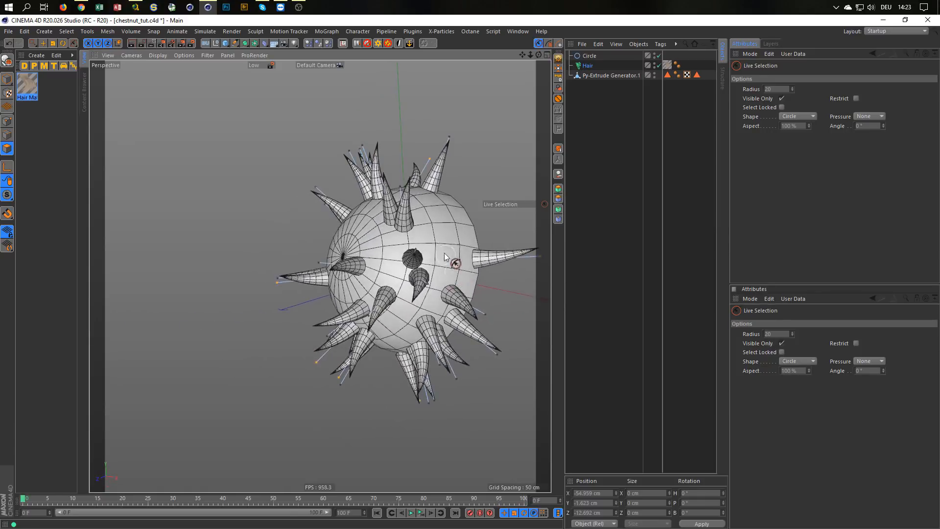
pyautogui.keyDown('alt'); pyautogui.moveTo(425, 218); pyautogui.dragTo(302, 155); pyautogui.keyUp('alt')
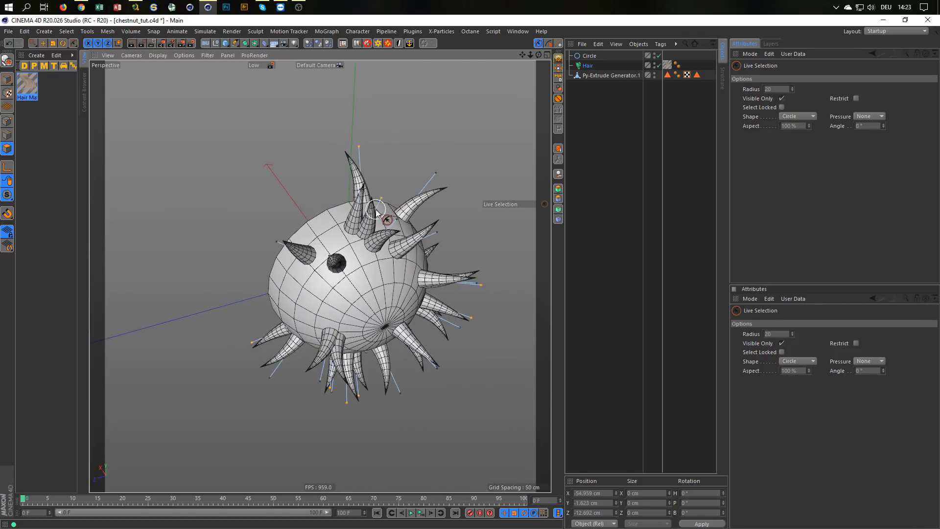
pyautogui.keyDown('alt'); pyautogui.moveTo(376, 211); pyautogui.dragTo(489, 237); pyautogui.keyUp('alt')
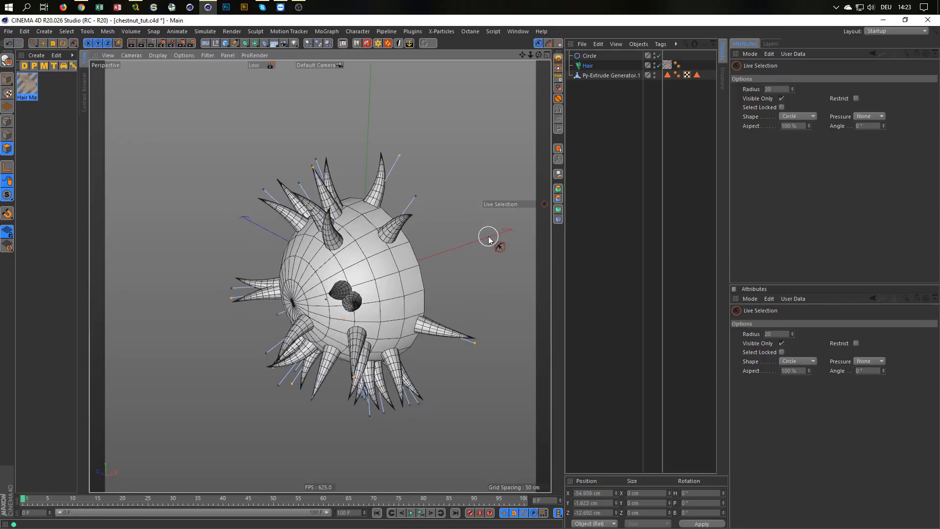
pyautogui.keyDown('alt'); pyautogui.moveTo(489, 240); pyautogui.dragTo(387, 401); pyautogui.keyUp('alt')
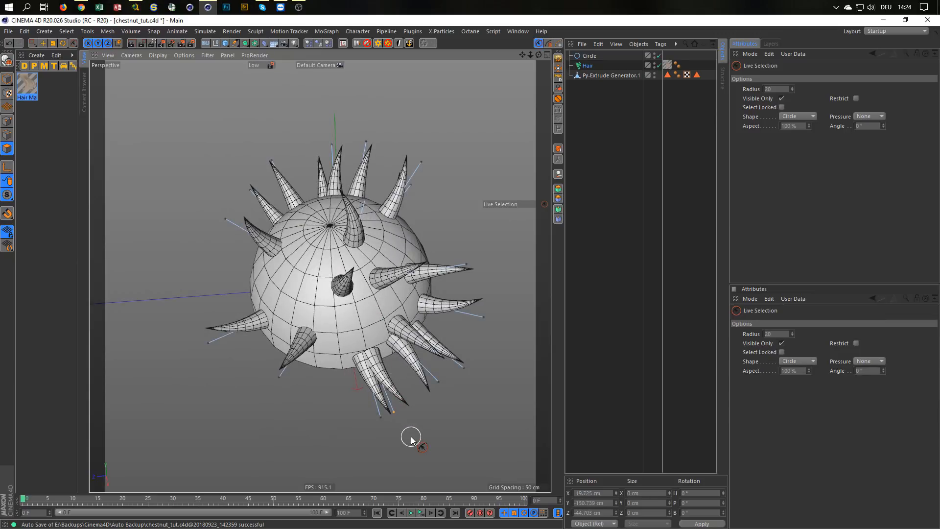
# Step: Set the Add Guides tool to a radius of 20, a count of 1 and a length of 60 cm
pyautogui.keyDown('alt'); pyautogui.moveTo(380, 338); pyautogui.dragTo(473, 325); pyautogui.keyUp('alt')
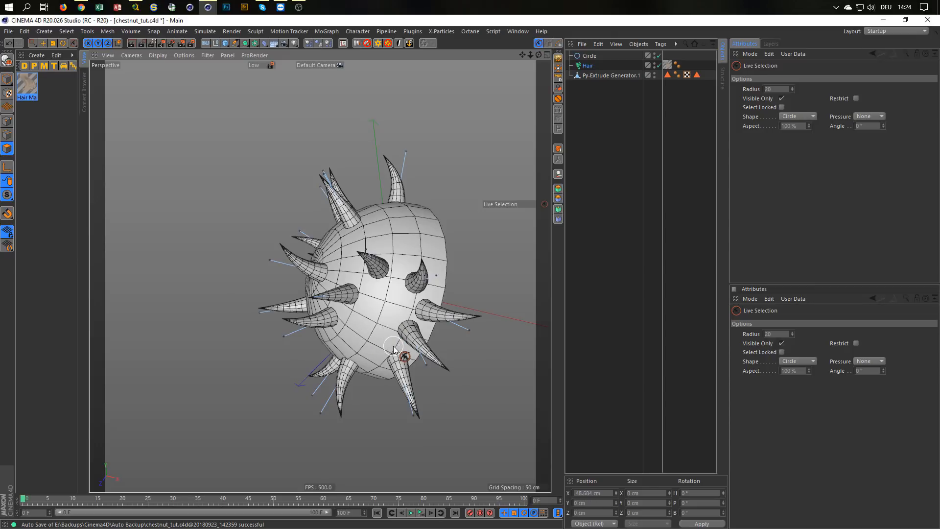
pyautogui.keyDown('alt'); pyautogui.moveTo(395, 349); pyautogui.dragTo(308, 222); pyautogui.keyUp('alt')
pyautogui.scroll(-4, 255, 301)
pyautogui.keyDown('alt'); pyautogui.moveTo(276, 259); pyautogui.dragTo(401, 243); pyautogui.keyUp('alt')
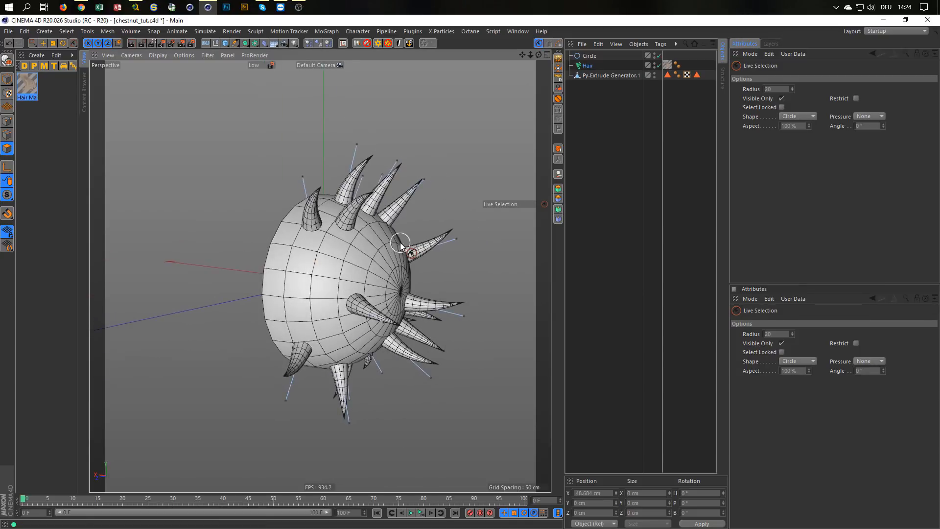
pyautogui.click(560, 44)
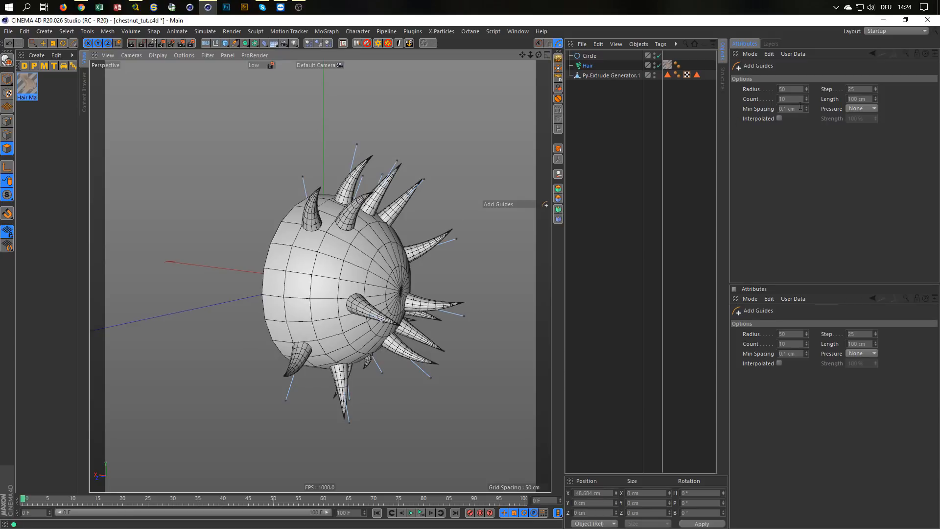
pyautogui.moveTo(798, 98); pyautogui.dragTo(701, 119)
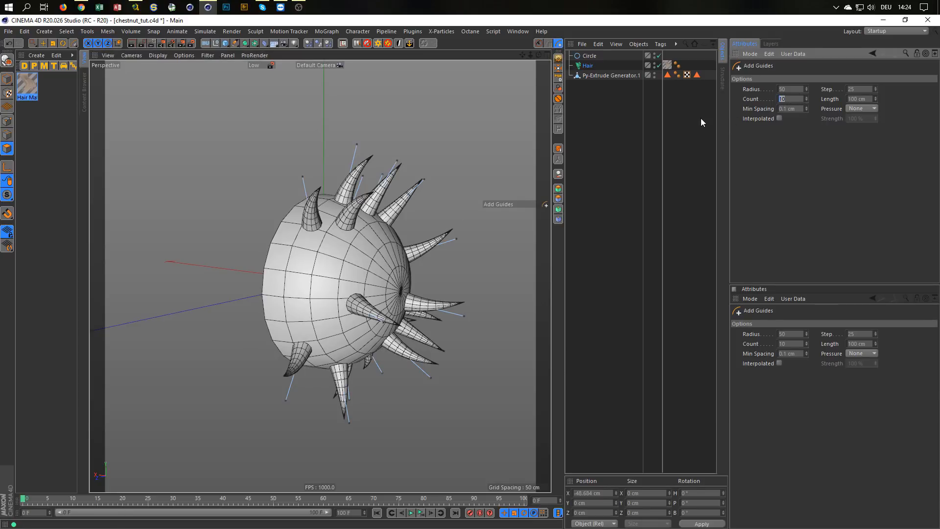
pyautogui.write('1')
pyautogui.press('Return')
pyautogui.moveTo(795, 89); pyautogui.dragTo(751, 97)
pyautogui.write('60')
pyautogui.press('Return')
# Step: Add single guides in the bare areas around the shell's outer surface to fill the gaps between the spikes
pyautogui.click(293, 297)
pyautogui.click(315, 286)
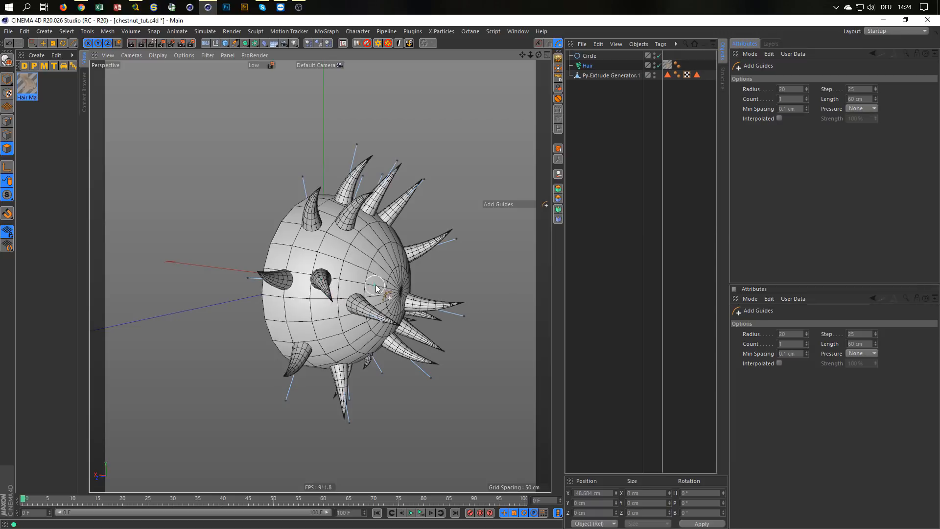
pyautogui.keyDown('alt'); pyautogui.moveTo(387, 300); pyautogui.dragTo(341, 269); pyautogui.keyUp('alt')
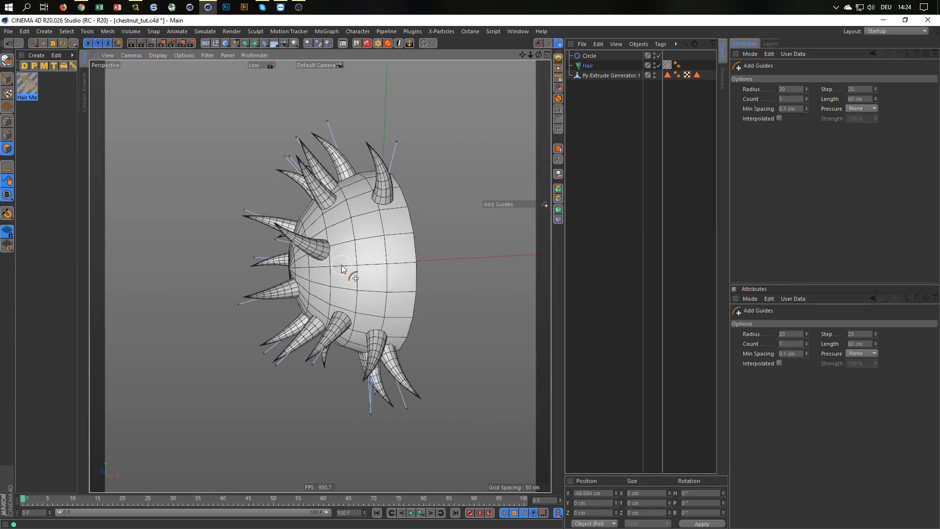
pyautogui.click(363, 276)
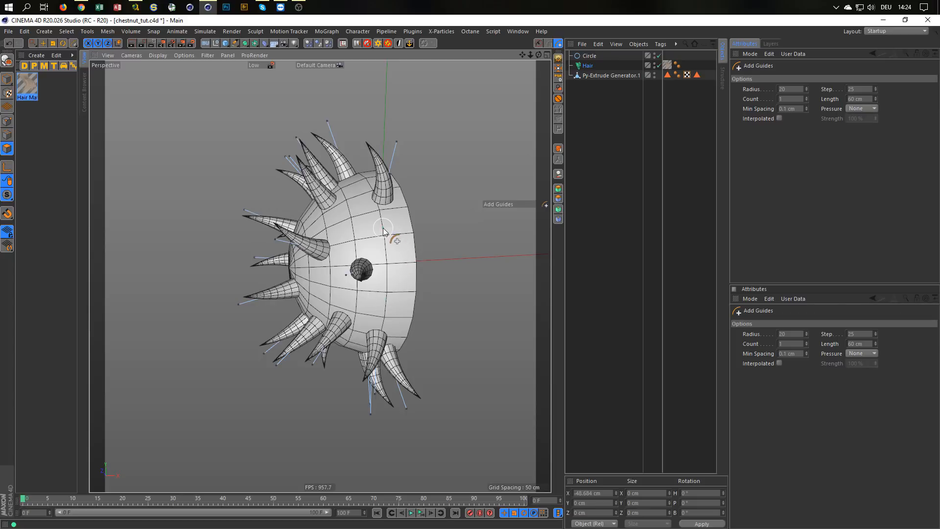
pyautogui.click(398, 299)
pyautogui.keyDown('alt'); pyautogui.moveTo(385, 233); pyautogui.dragTo(254, 278); pyautogui.keyUp('alt')
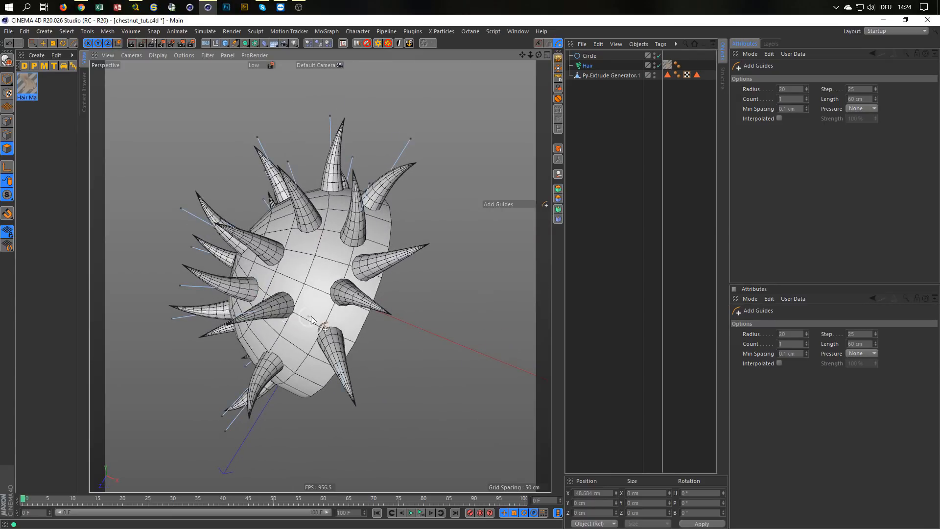
pyautogui.moveTo(286, 319)
pyautogui.keyDown('alt'); pyautogui.mouseDown()
pyautogui.moveTo(448, 160)
pyautogui.moveTo(359, 309)
pyautogui.moveTo(369, 300)
pyautogui.moveTo(380, 284)
pyautogui.moveTo(313, 289)
pyautogui.moveTo(257, 354)
pyautogui.moveTo(317, 327)
pyautogui.moveTo(348, 217)
pyautogui.moveTo(369, 229)
pyautogui.moveTo(291, 227)
pyautogui.moveTo(244, 240)
pyautogui.moveTo(345, 212)
pyautogui.moveTo(456, 213)
pyautogui.moveTo(239, 209)
pyautogui.moveTo(336, 166)
pyautogui.moveTo(267, 238)
pyautogui.moveTo(329, 172)
pyautogui.moveTo(300, 249)
pyautogui.moveTo(357, 182)
pyautogui.moveTo(411, 193)
pyautogui.mouseUp(); pyautogui.keyUp('alt')
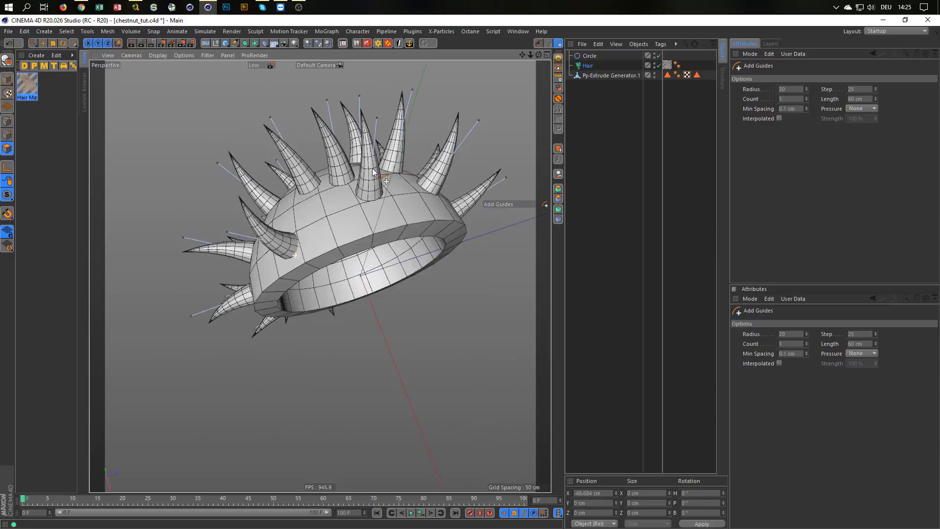
pyautogui.click(406, 208)
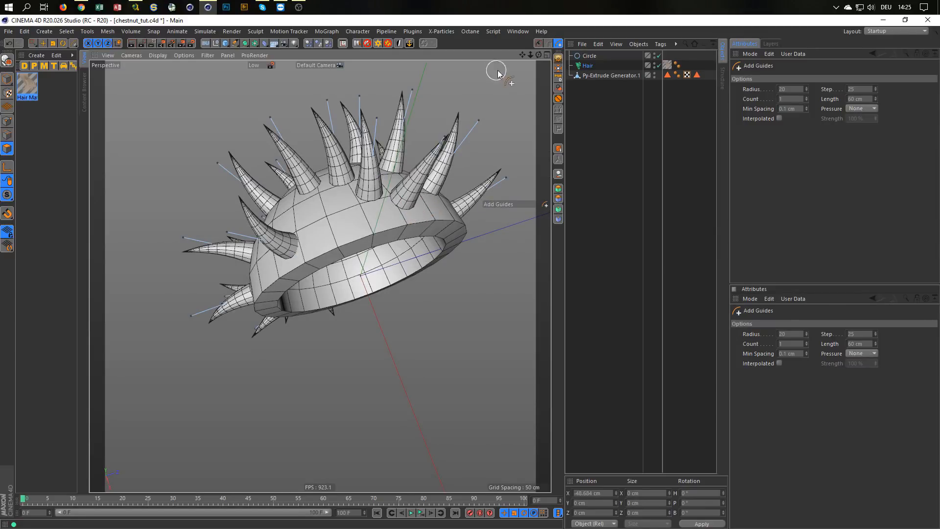
# Step: Delete the crowded guide at the shell's upper side with the hair Live Selection and add single guides in the bare areas there
pyautogui.click(539, 44)
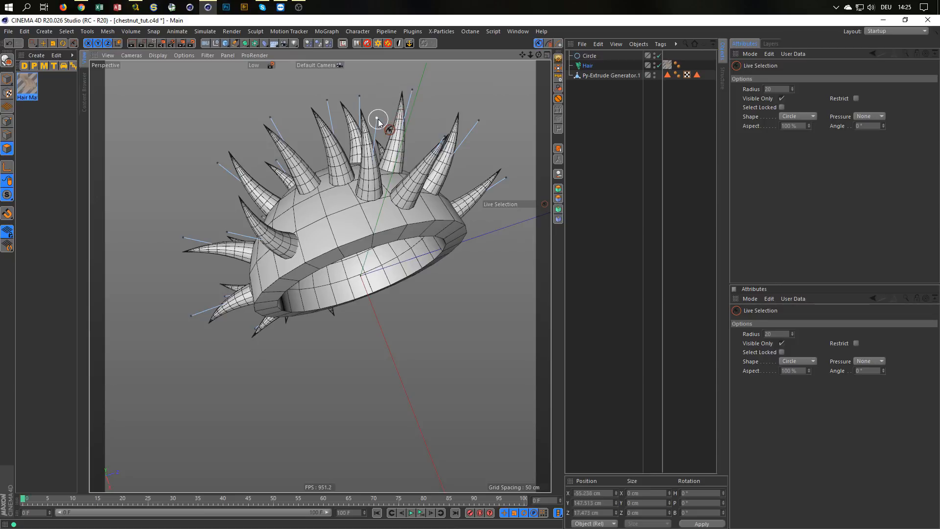
pyautogui.press('Delete')
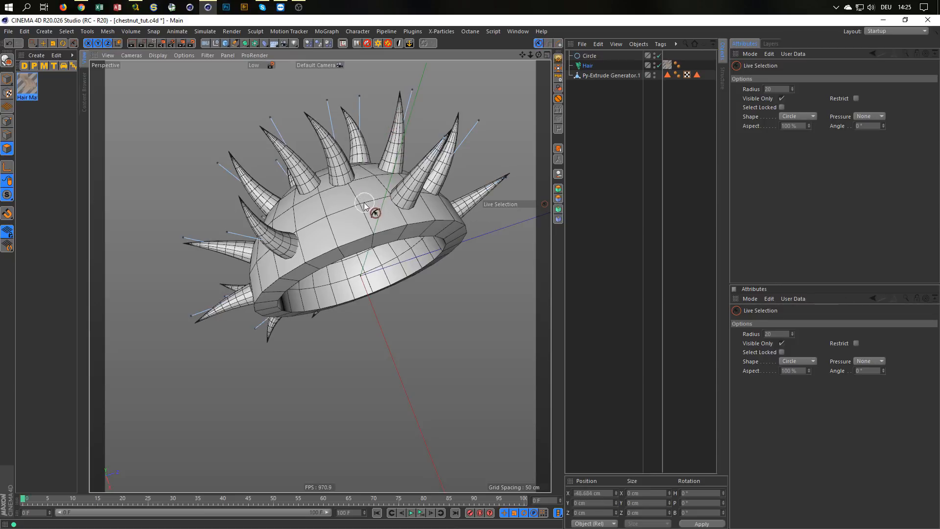
pyautogui.click(559, 44)
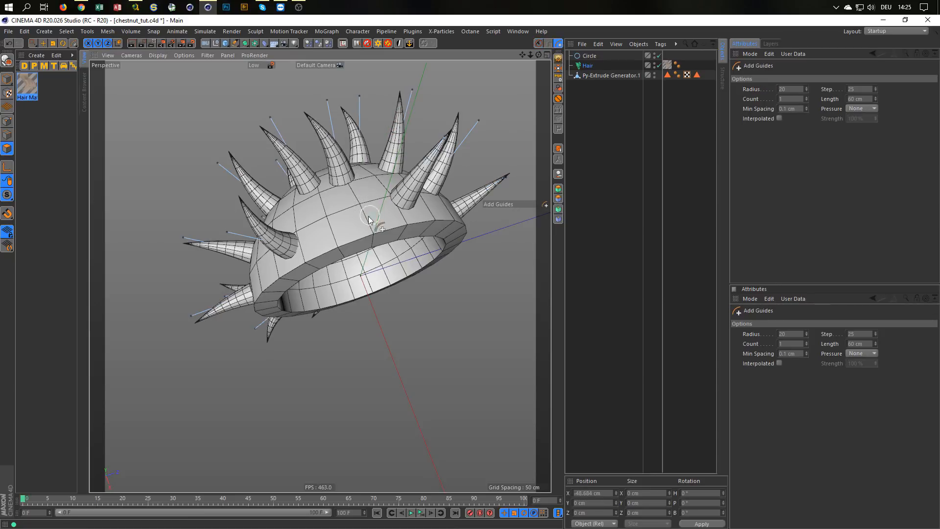
pyautogui.click(349, 216)
pyautogui.keyDown('alt'); pyautogui.moveTo(354, 245); pyautogui.dragTo(360, 333); pyautogui.keyUp('alt')
pyautogui.click(313, 269)
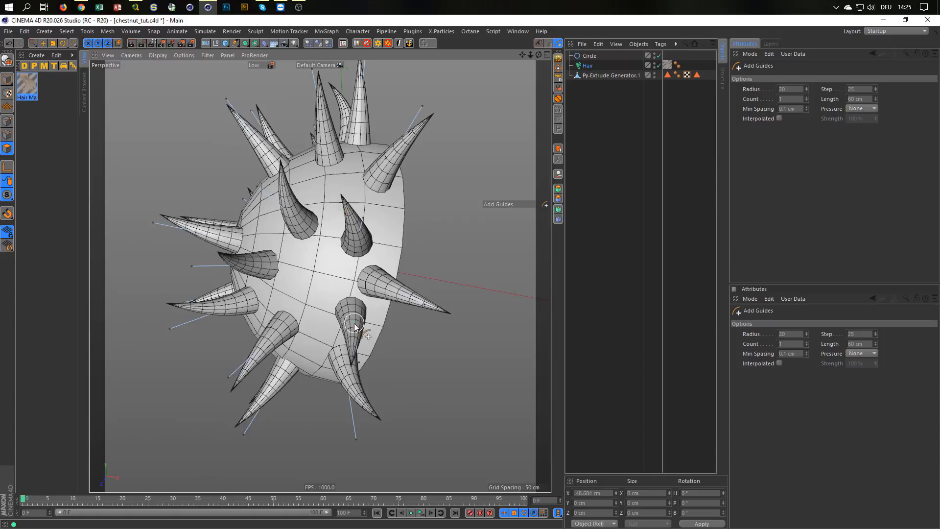
# Step: Select the guide of the overlapping spike near the shell's lower edge with the hair Live Selection and delete it
pyautogui.click(361, 359)
pyautogui.hotkey('ctrl', 'z')
pyautogui.click(538, 44)
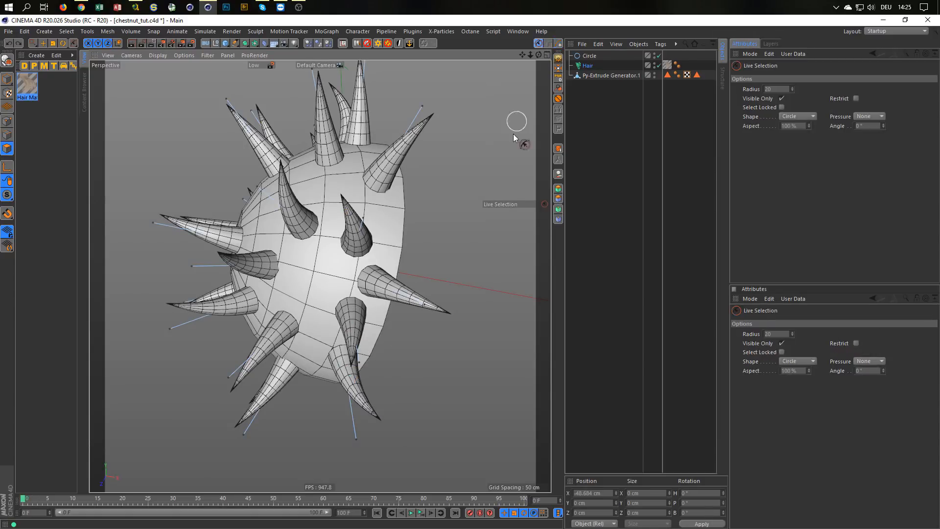
pyautogui.click(368, 369)
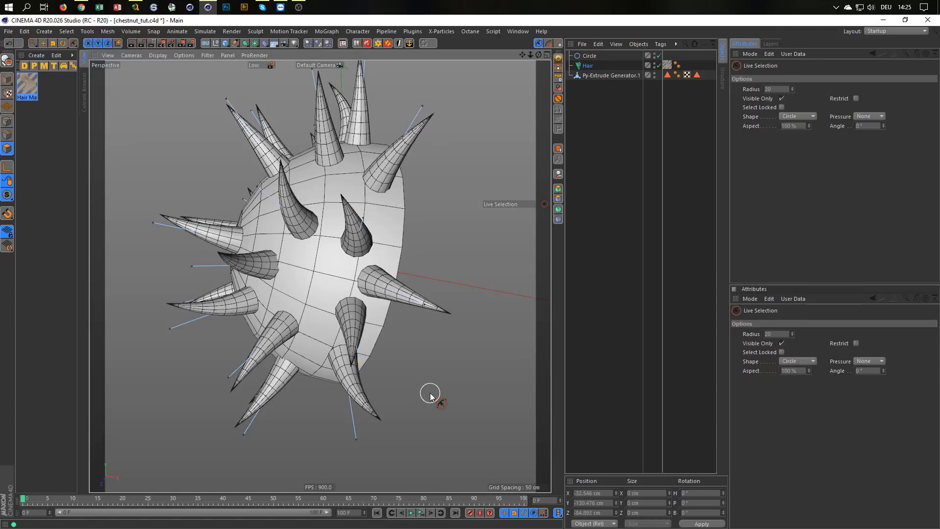
pyautogui.press('Delete')
# Step: Examine the spike distribution around the shell's outer surface and the shape of its open rim from several sides
pyautogui.keyDown('alt'); pyautogui.moveTo(371, 300); pyautogui.dragTo(420, 228); pyautogui.keyUp('alt')
pyautogui.keyDown('alt'); pyautogui.moveTo(408, 213); pyautogui.dragTo(374, 236, button='right'); pyautogui.keyUp('alt')
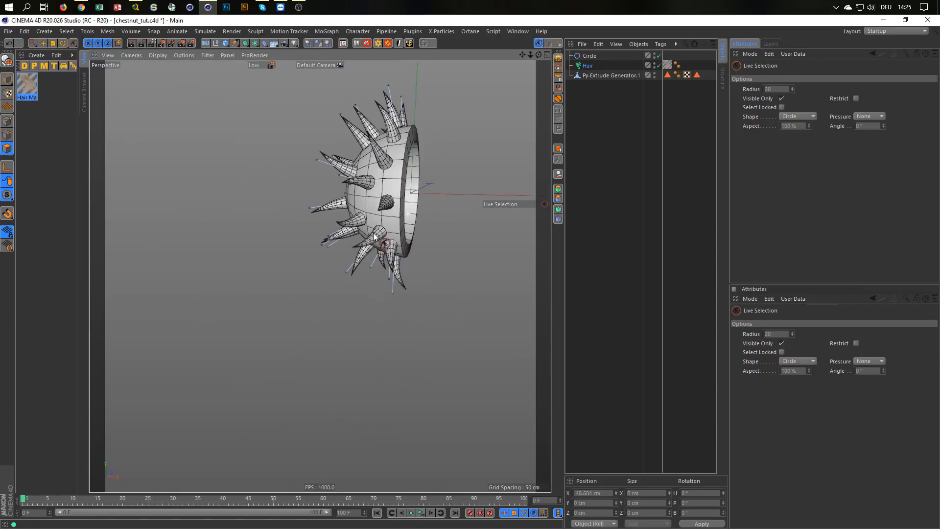
pyautogui.keyDown('alt'); pyautogui.moveTo(374, 236); pyautogui.dragTo(329, 304, button='middle'); pyautogui.keyUp('alt')
pyautogui.keyDown('alt'); pyautogui.moveTo(330, 304); pyautogui.dragTo(369, 255, button='right'); pyautogui.keyUp('alt')
pyautogui.keyDown('alt'); pyautogui.moveTo(369, 254); pyautogui.dragTo(316, 279, button='middle'); pyautogui.keyUp('alt')
pyautogui.keyDown('alt'); pyautogui.moveTo(266, 298); pyautogui.dragTo(257, 312, button='middle'); pyautogui.keyUp('alt')
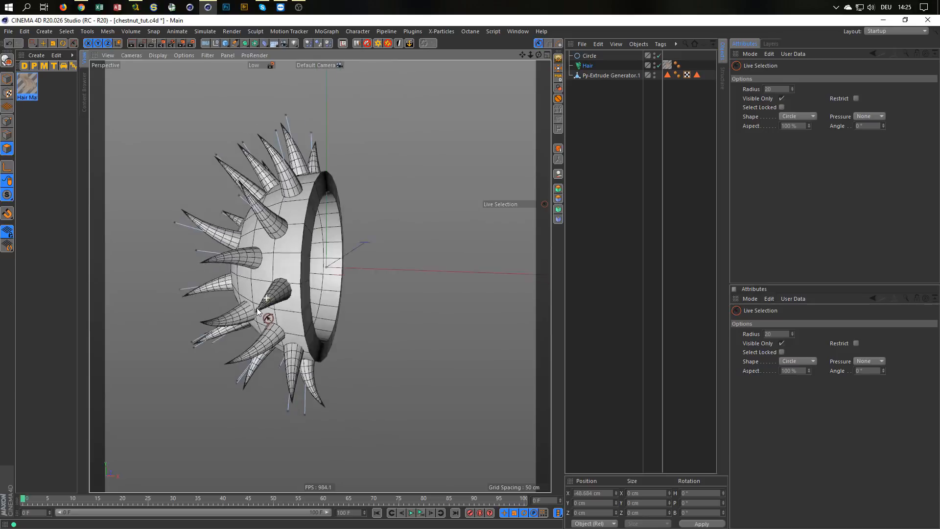
pyautogui.keyDown('alt'); pyautogui.moveTo(257, 308); pyautogui.dragTo(297, 264); pyautogui.keyUp('alt')
pyautogui.keyDown('alt'); pyautogui.moveTo(297, 264); pyautogui.dragTo(309, 258, button='right'); pyautogui.keyUp('alt')
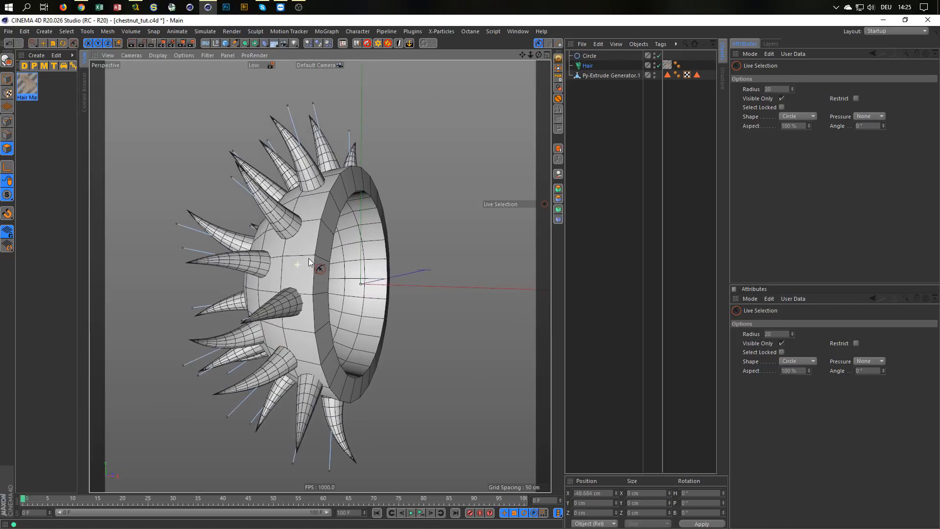
pyautogui.keyDown('alt'); pyautogui.moveTo(309, 258); pyautogui.dragTo(280, 235, button='middle'); pyautogui.keyUp('alt')
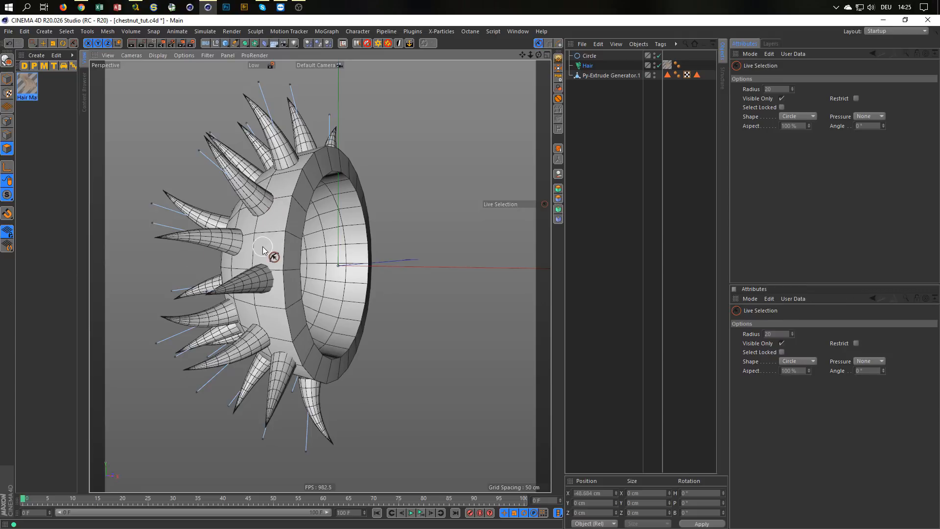
pyautogui.keyDown('alt'); pyautogui.moveTo(267, 247); pyautogui.dragTo(203, 244); pyautogui.keyUp('alt')
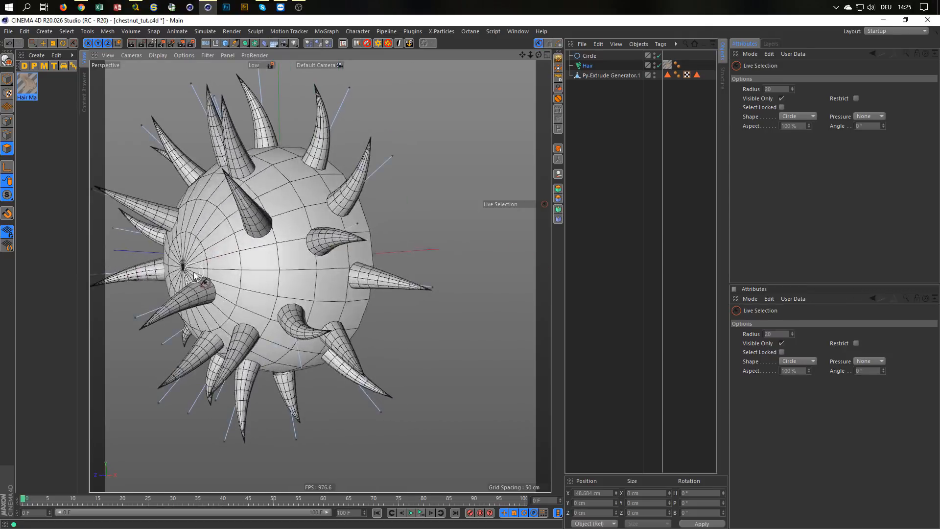
pyautogui.keyDown('alt'); pyautogui.moveTo(218, 269); pyautogui.dragTo(342, 245, button='middle'); pyautogui.keyUp('alt')
pyautogui.keyDown('alt'); pyautogui.moveTo(312, 239); pyautogui.dragTo(368, 275); pyautogui.keyUp('alt')
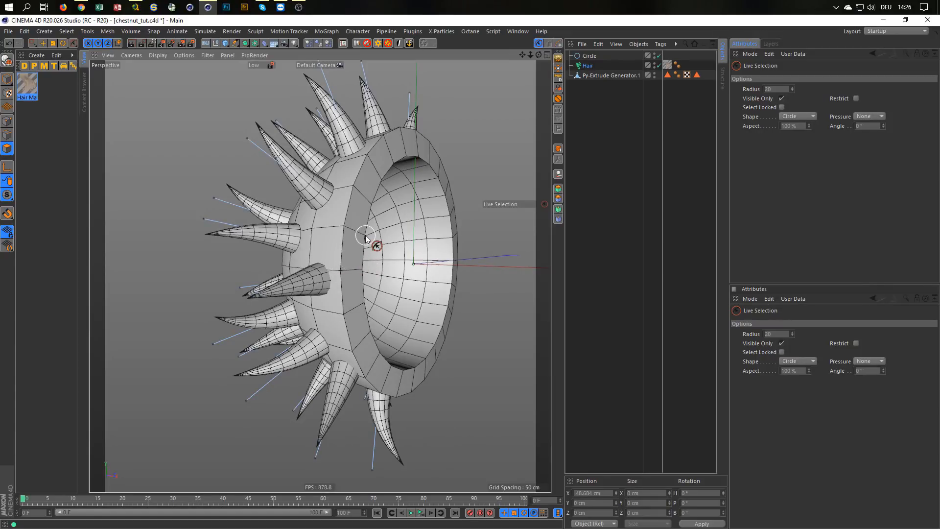
pyautogui.keyDown('alt'); pyautogui.moveTo(325, 241); pyautogui.dragTo(263, 254); pyautogui.keyUp('alt')
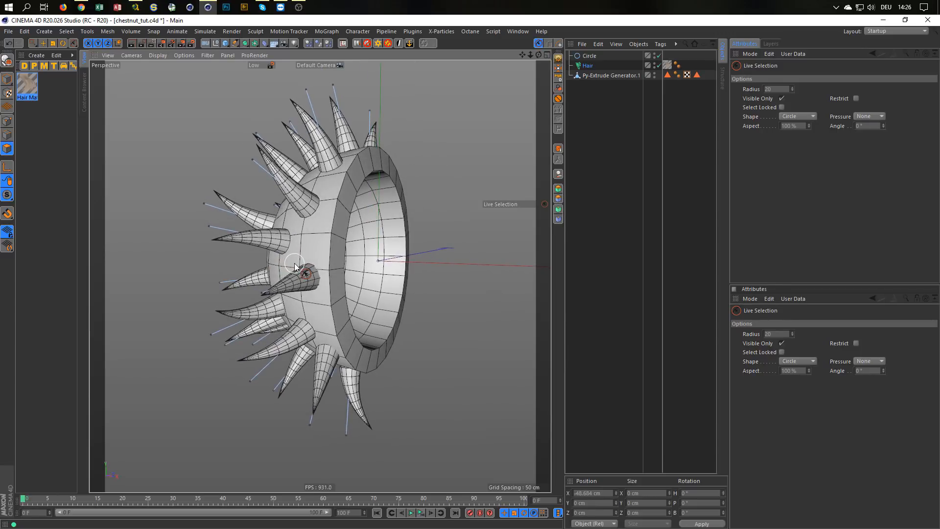
# Step: In the front view, select the protruding inner rim points of Py-Extrude Generator.1 with Rectangle Selection in Points mode
pyautogui.middleClick(295, 267)
pyautogui.middleClick(358, 310)
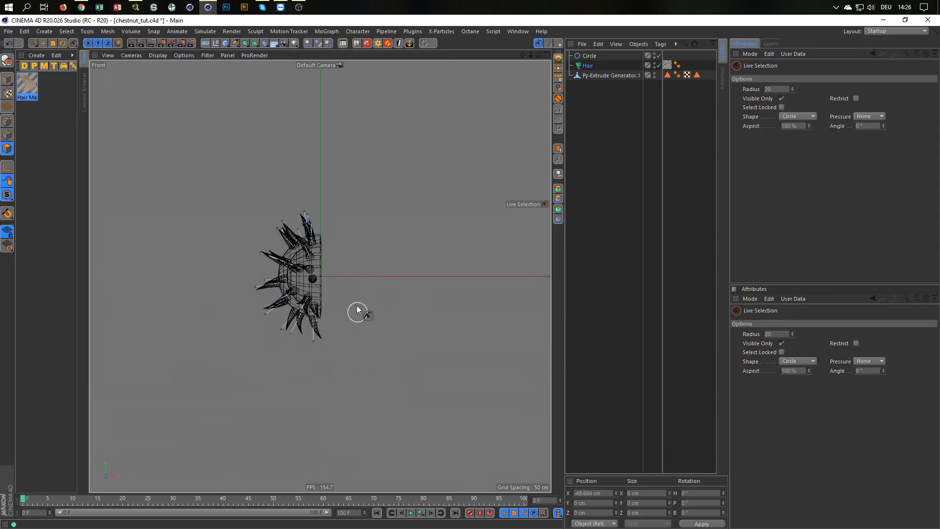
pyautogui.scroll(8, 336, 262)
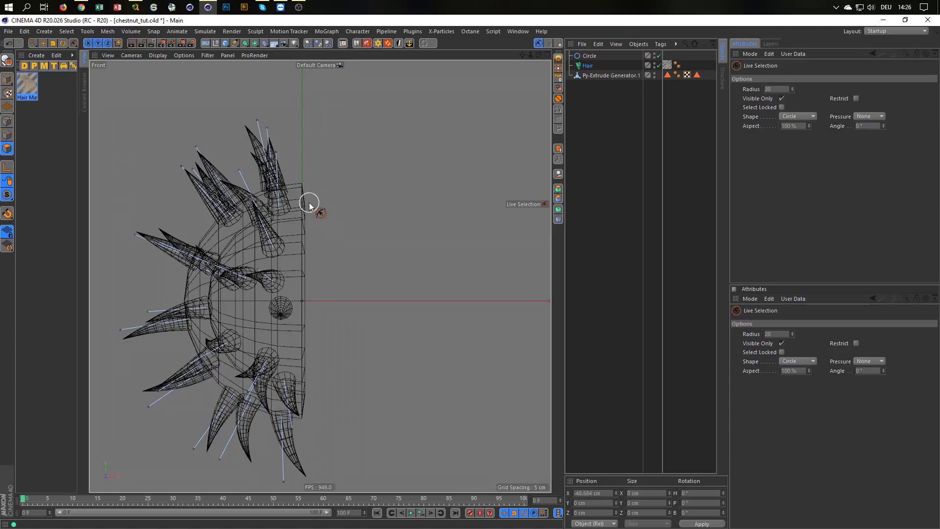
pyautogui.click(604, 77)
pyautogui.click(11, 123)
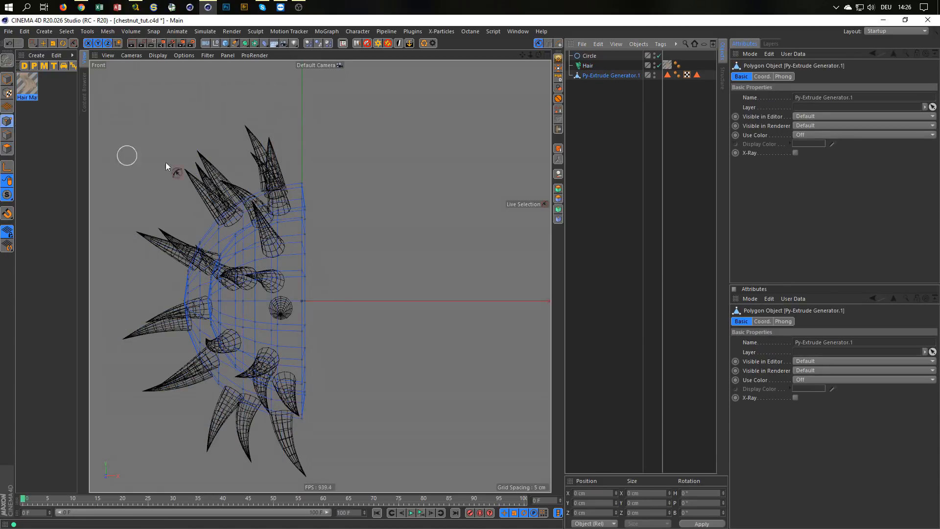
pyautogui.press('0')
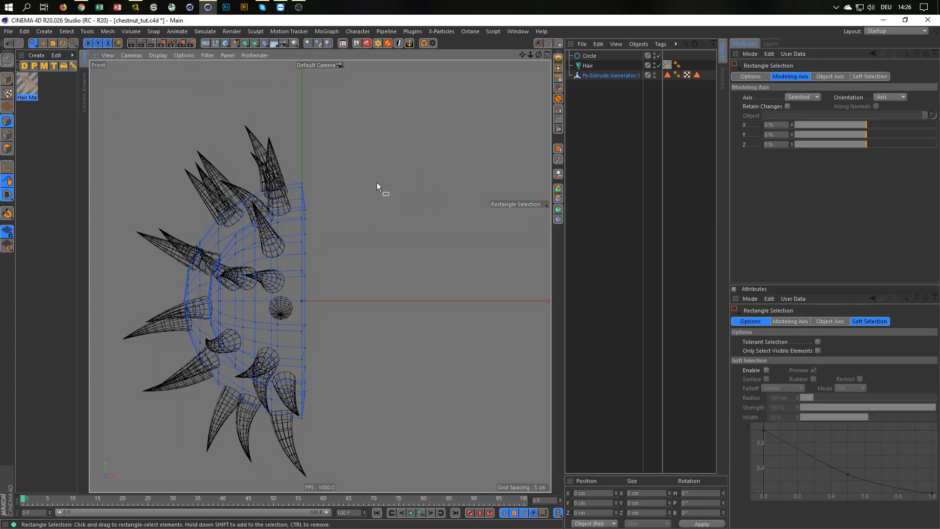
pyautogui.moveTo(376, 170); pyautogui.dragTo(304, 443)
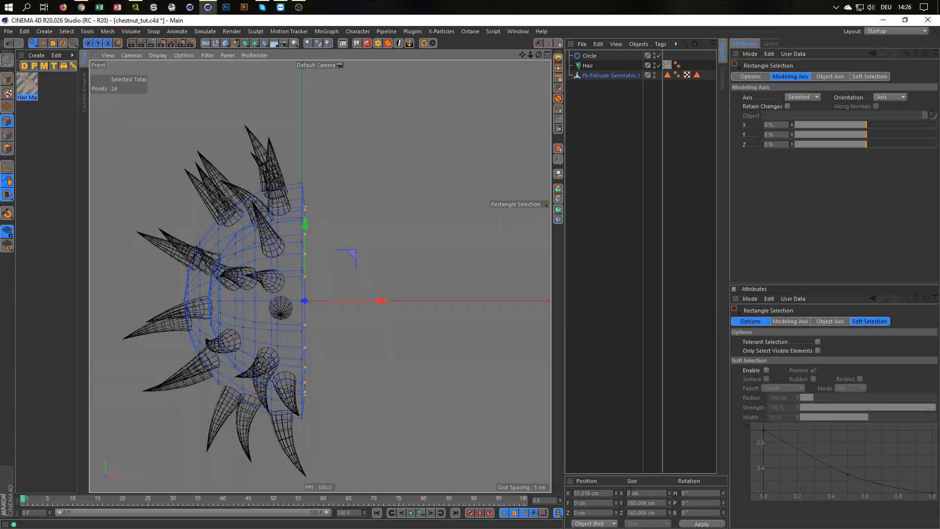
pyautogui.keyDown('alt'); pyautogui.moveTo(318, 331); pyautogui.dragTo(327, 322); pyautogui.keyUp('alt')
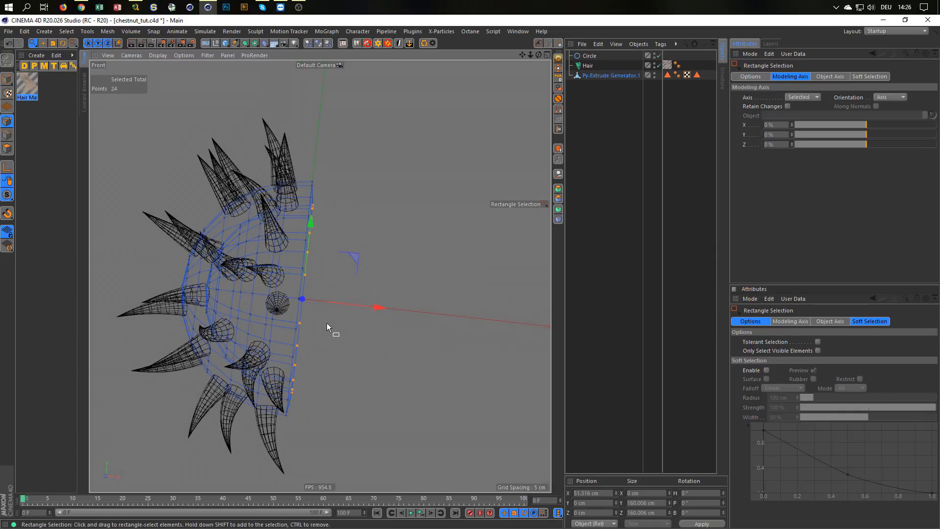
pyautogui.hotkey('ctrl', 'shift', 'z')
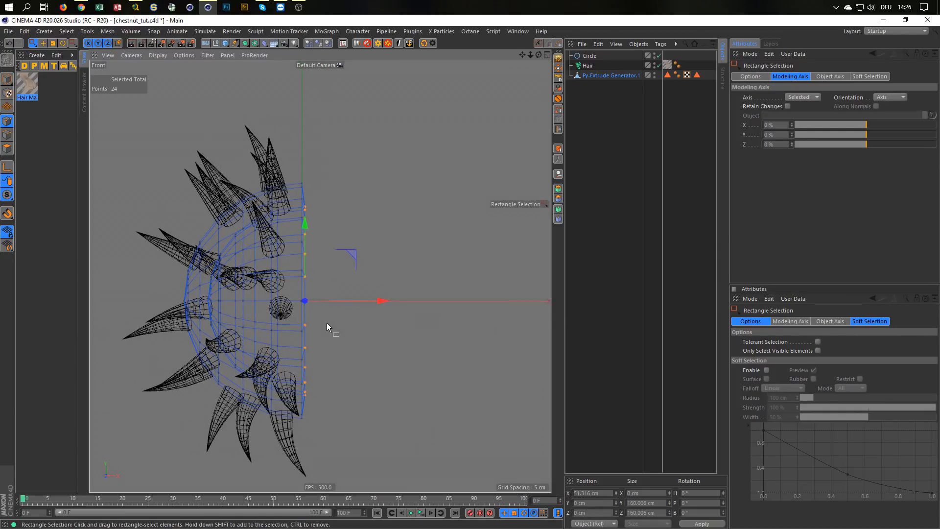
# Step: Set the selected rim points' X position to 50 cm and shift them slightly further back along X, flush with the outer rim
pyautogui.scroll(3, 317, 279)
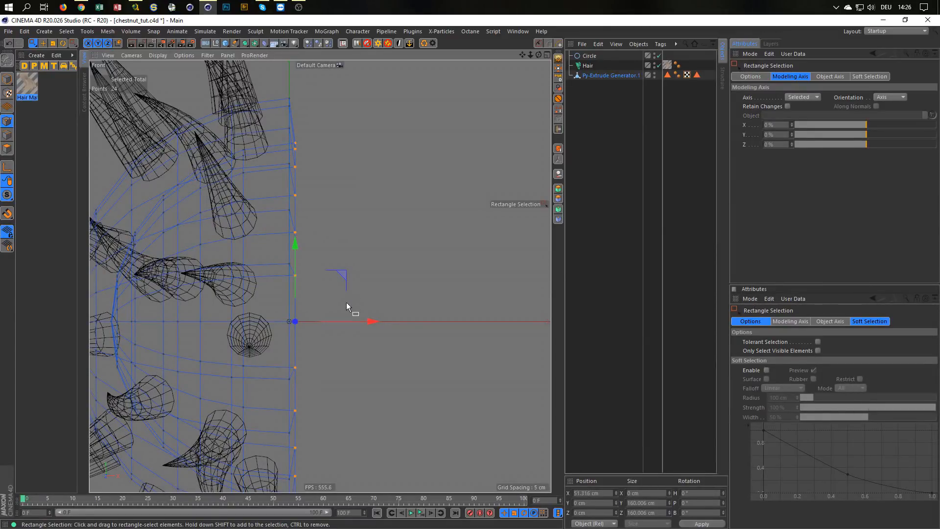
pyautogui.moveTo(602, 492); pyautogui.dragTo(555, 497)
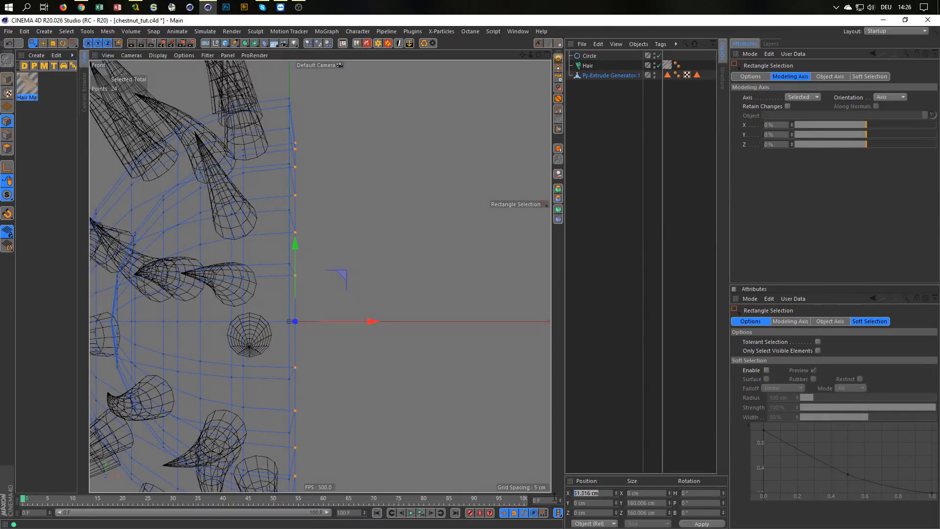
pyautogui.press('Return')
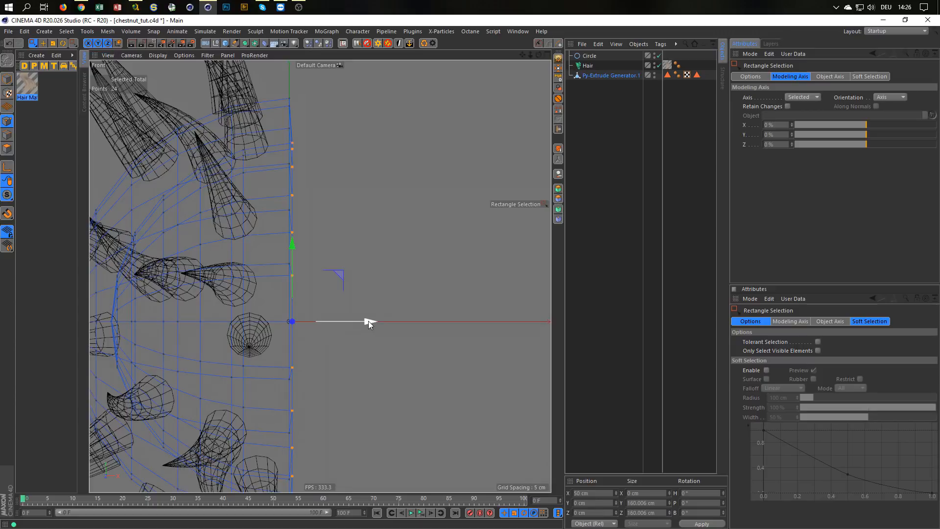
pyautogui.moveTo(369, 322); pyautogui.dragTo(366, 323)
# Step: Return to the perspective view, switch back to Model mode and save the scene
pyautogui.middleClick(358, 373)
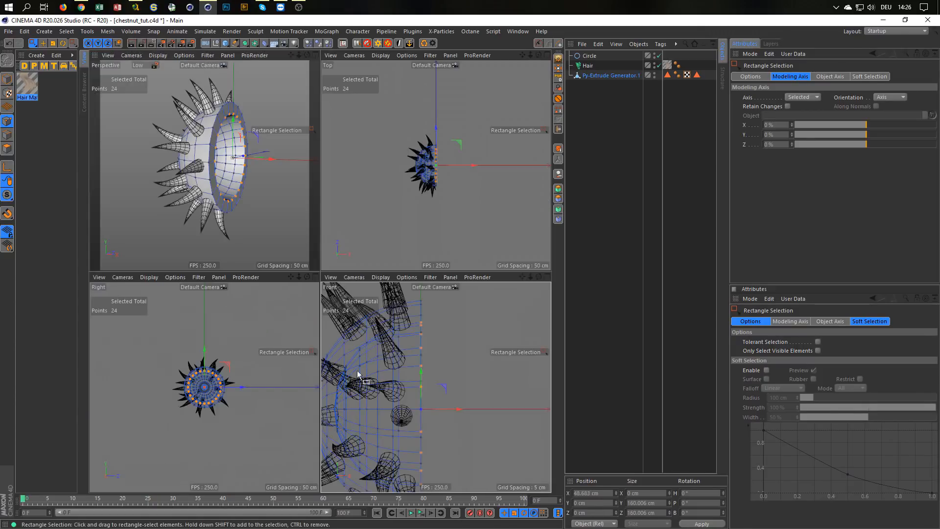
pyautogui.middleClick(167, 179)
pyautogui.keyDown('alt'); pyautogui.moveTo(231, 254); pyautogui.dragTo(274, 292); pyautogui.keyUp('alt')
pyautogui.click(7, 79)
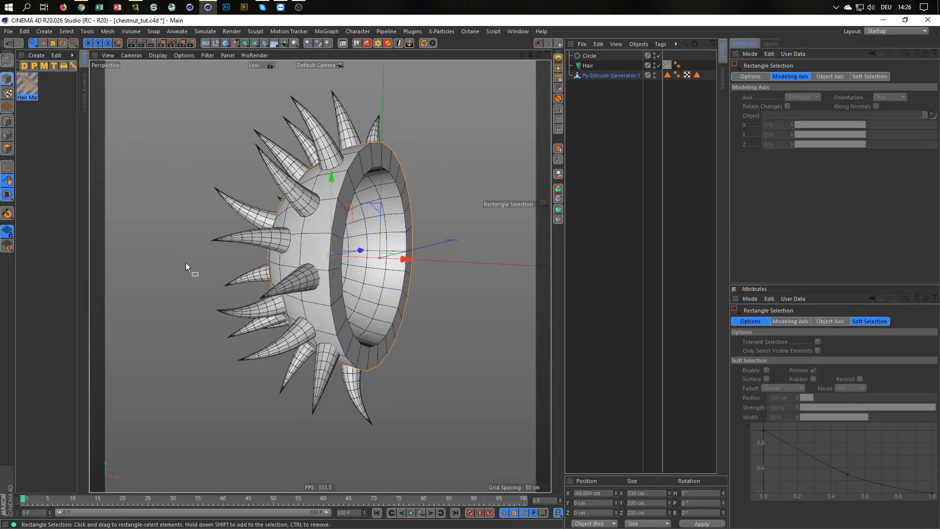
pyautogui.keyDown('alt'); pyautogui.moveTo(189, 269); pyautogui.dragTo(278, 326); pyautogui.keyUp('alt')
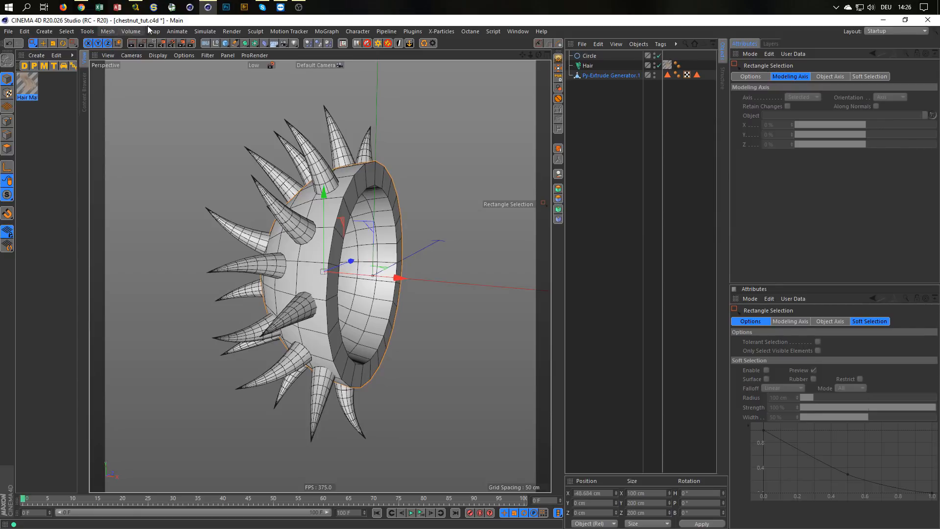
pyautogui.hotkey('ctrl', 's')
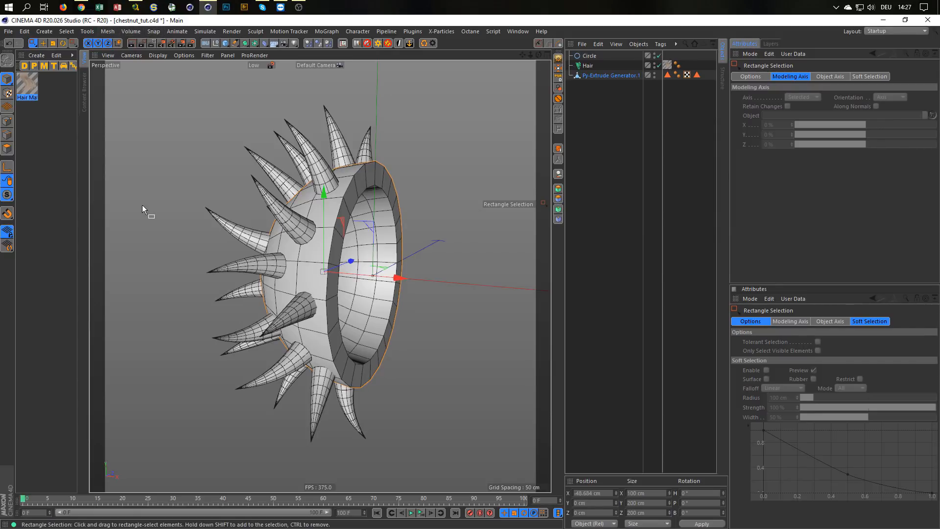
# Step: Rename the Py-Extrude Generator.1 object as Body
pyautogui.keyDown('alt'); pyautogui.moveTo(203, 219); pyautogui.dragTo(302, 271); pyautogui.keyUp('alt')
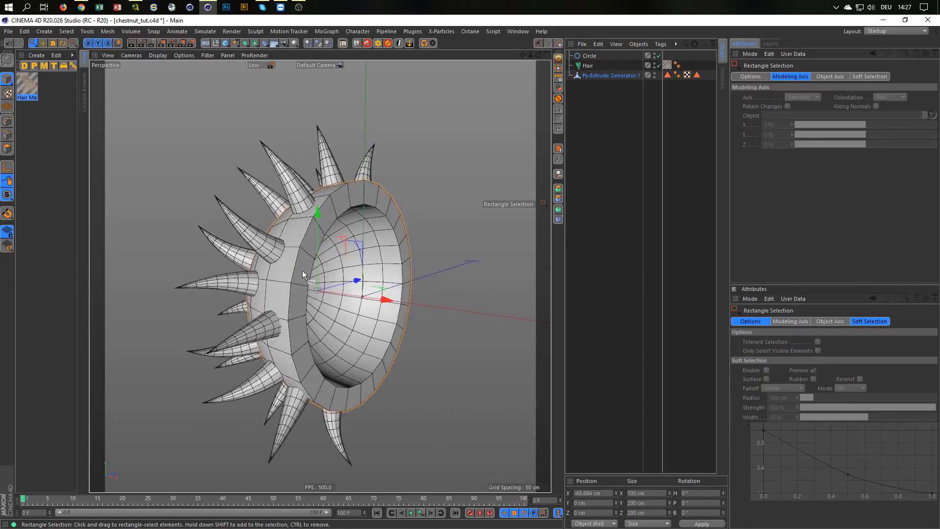
pyautogui.doubleClick(597, 75)
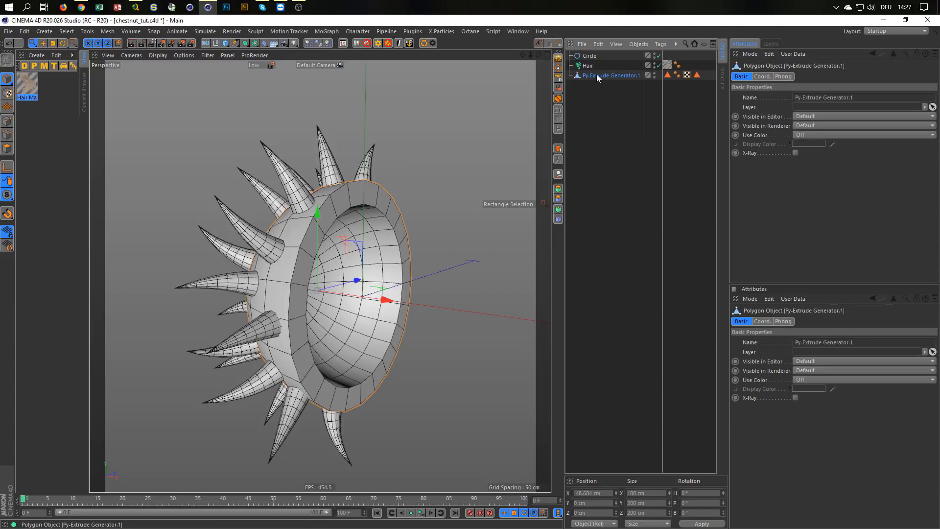
pyautogui.write('Body')
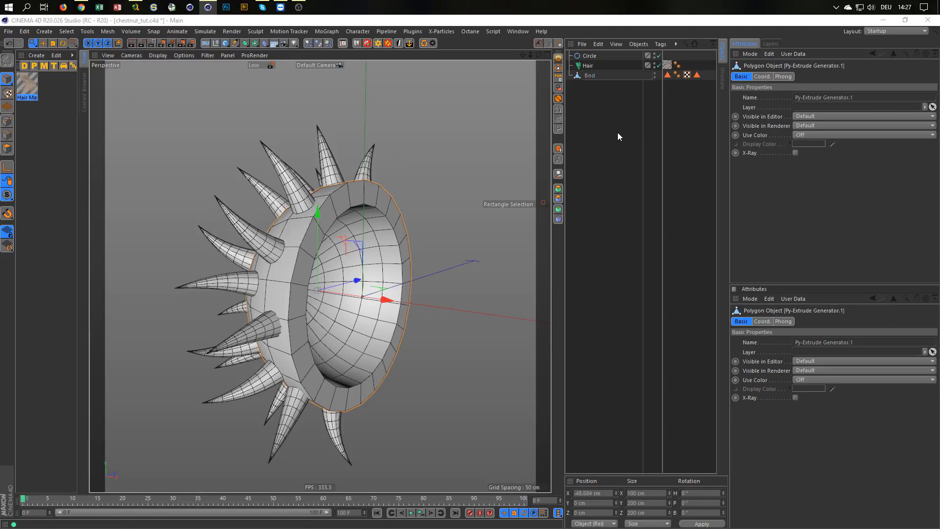
pyautogui.press('Return')
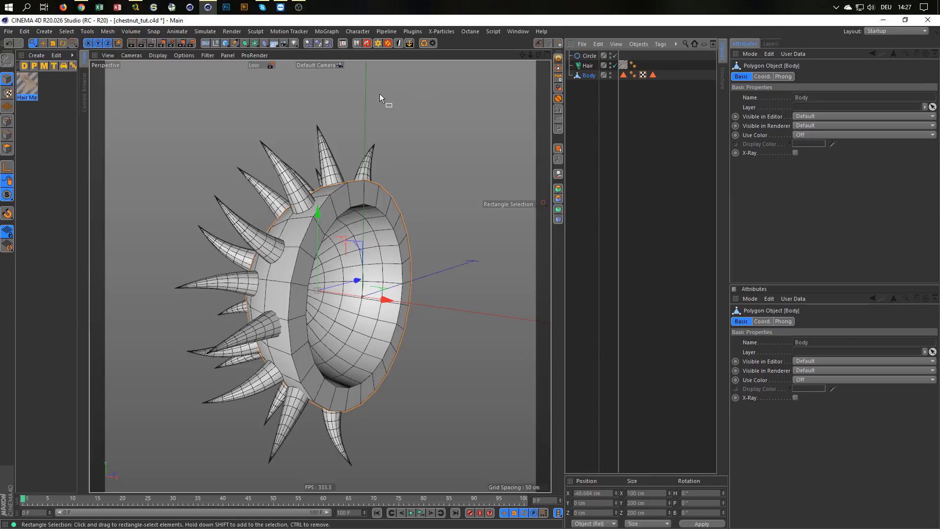
# Step: Add a Metaball object and make Body its child
pyautogui.click(256, 43)
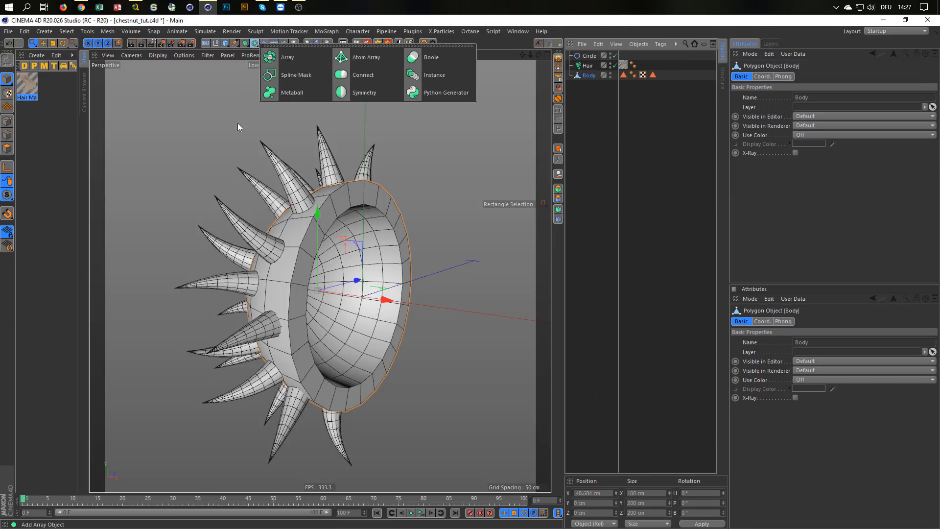
pyautogui.click(296, 93)
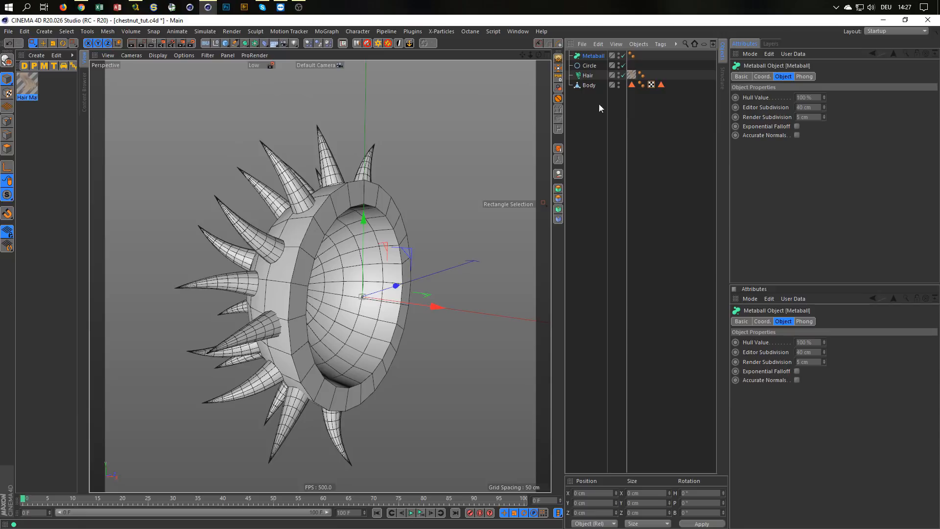
pyautogui.moveTo(598, 55); pyautogui.dragTo(586, 138)
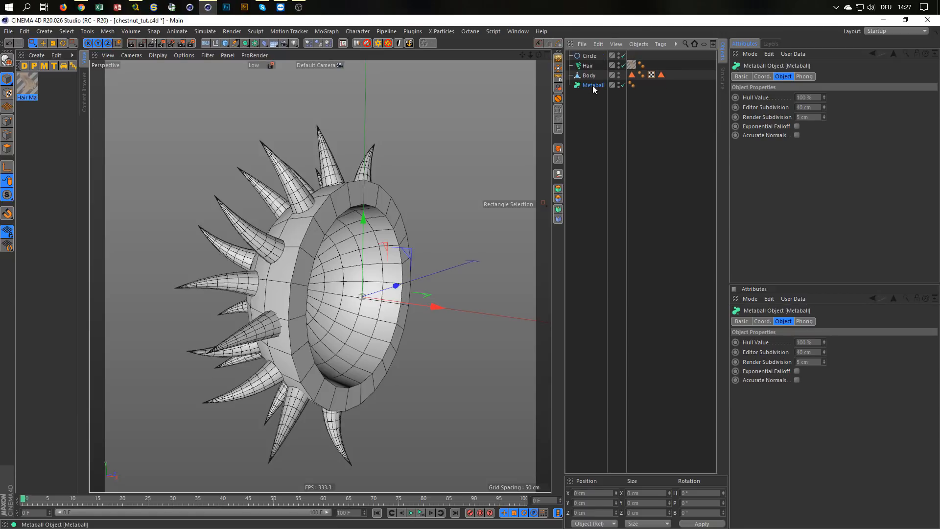
pyautogui.moveTo(593, 88); pyautogui.dragTo(596, 85)
pyautogui.keyDown('alt'); pyautogui.moveTo(425, 144); pyautogui.dragTo(247, 213, button='right'); pyautogui.keyUp('alt')
pyautogui.keyDown('alt'); pyautogui.moveTo(368, 202); pyautogui.dragTo(293, 316); pyautogui.keyUp('alt')
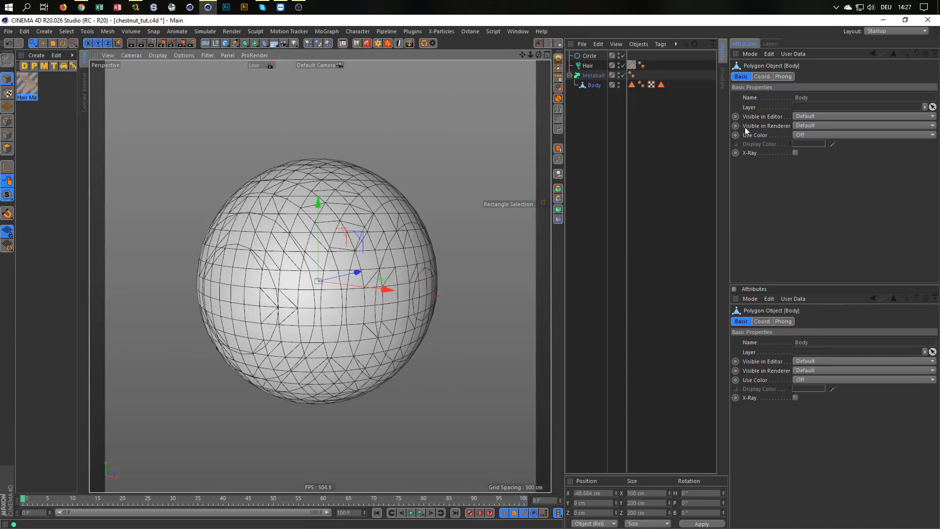
# Step: Set the Metaball object's editor subdivision to 5 cm
pyautogui.click(595, 75)
pyautogui.click(814, 106)
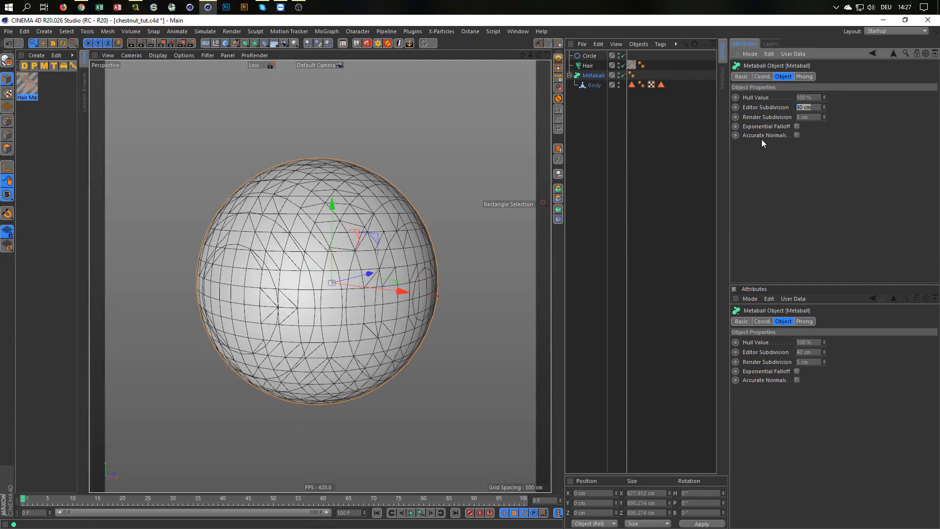
pyautogui.write('5')
pyautogui.press('Return')
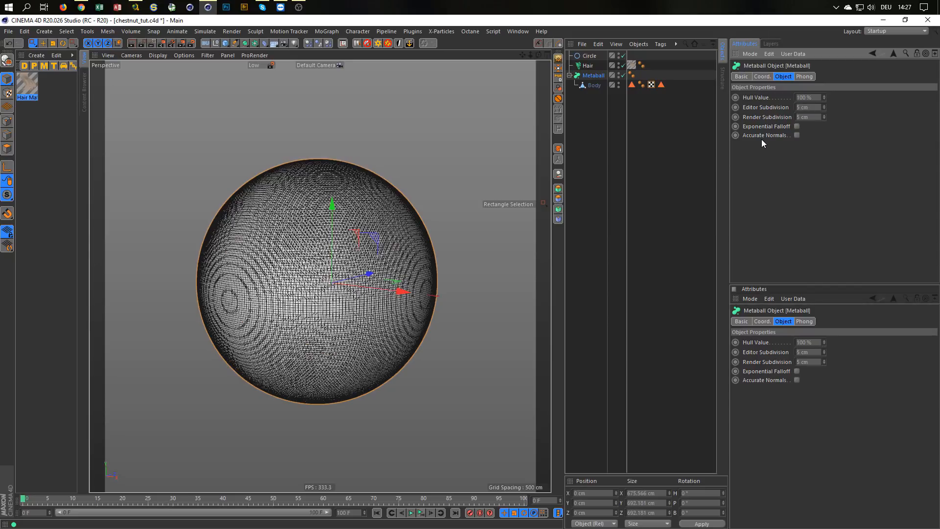
# Step: Add a Metaball tag to the Body object and set the tag's radius to 5 cm
pyautogui.keyDown('alt'); pyautogui.moveTo(311, 292); pyautogui.dragTo(343, 289, button='right'); pyautogui.keyUp('alt')
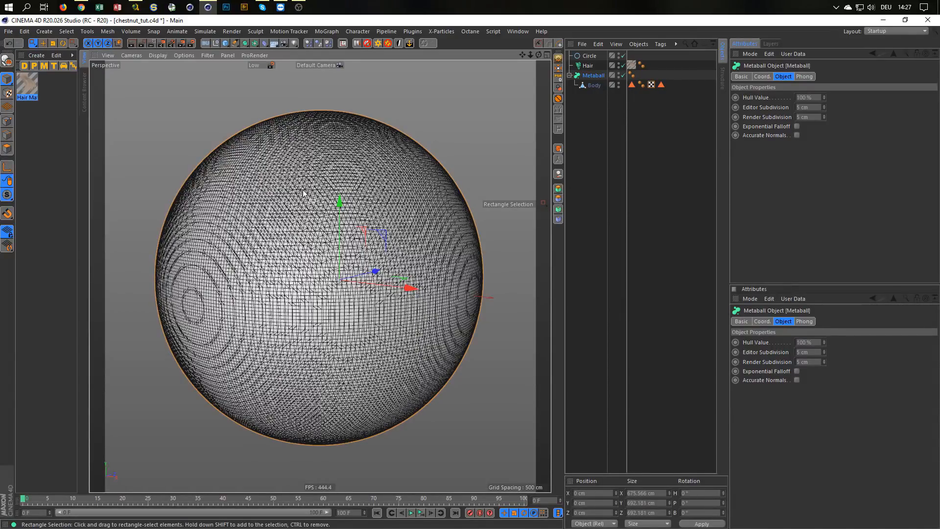
pyautogui.moveTo(302, 192)
pyautogui.keyDown('alt'); pyautogui.mouseDown()
pyautogui.moveTo(292, 201)
pyautogui.moveTo(300, 193)
pyautogui.mouseUp(); pyautogui.keyUp('alt')
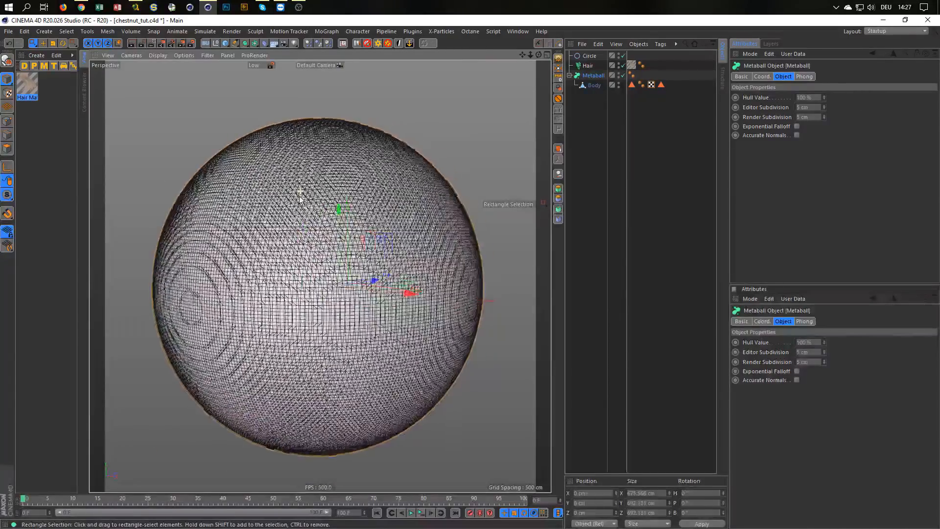
pyautogui.rightClick(591, 85)
pyautogui.moveTo(661, 92)
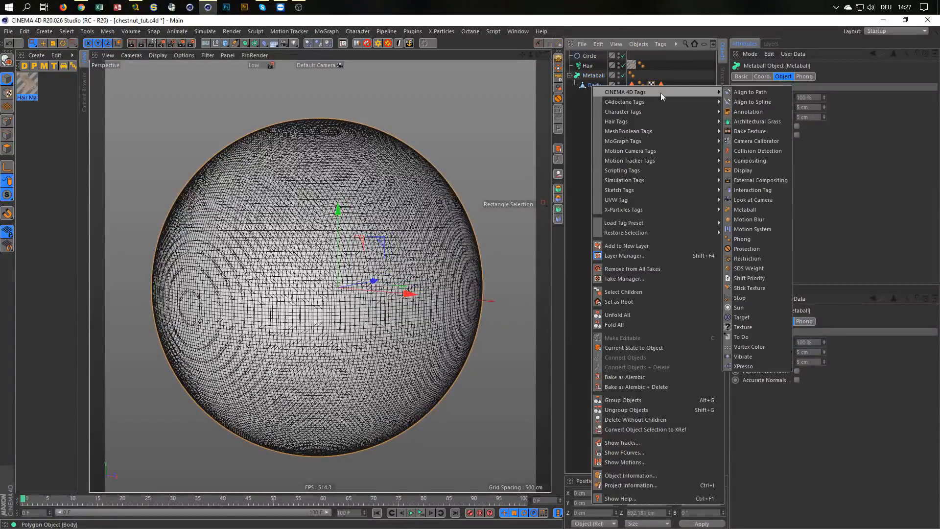
pyautogui.click(747, 209)
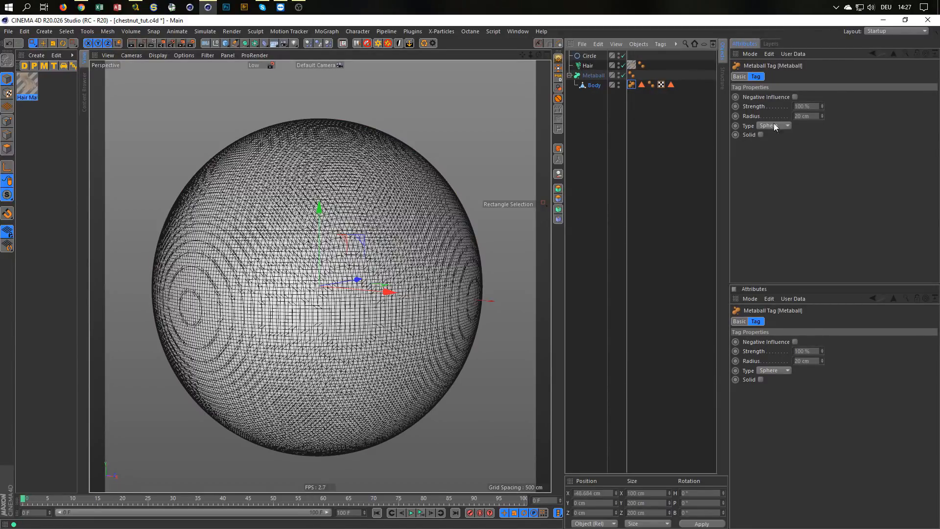
pyautogui.click(811, 117)
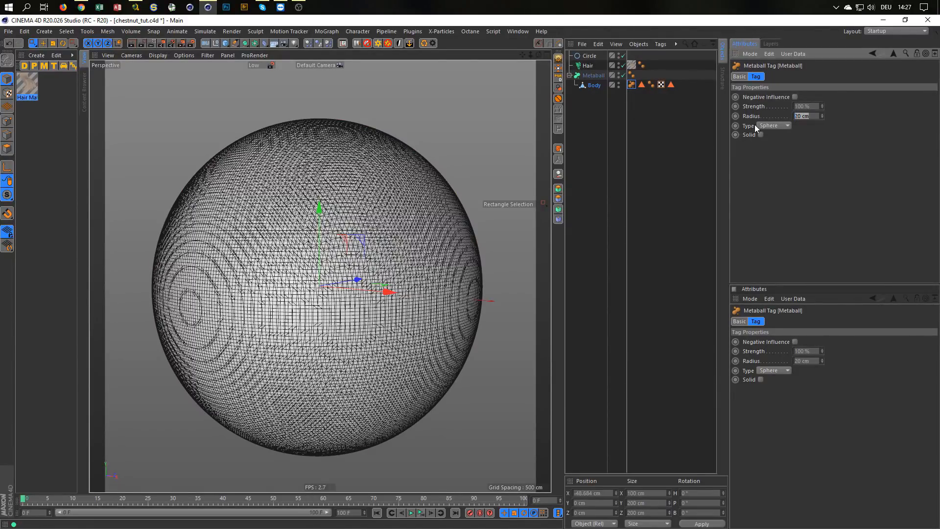
pyautogui.write('5')
pyautogui.press('Return')
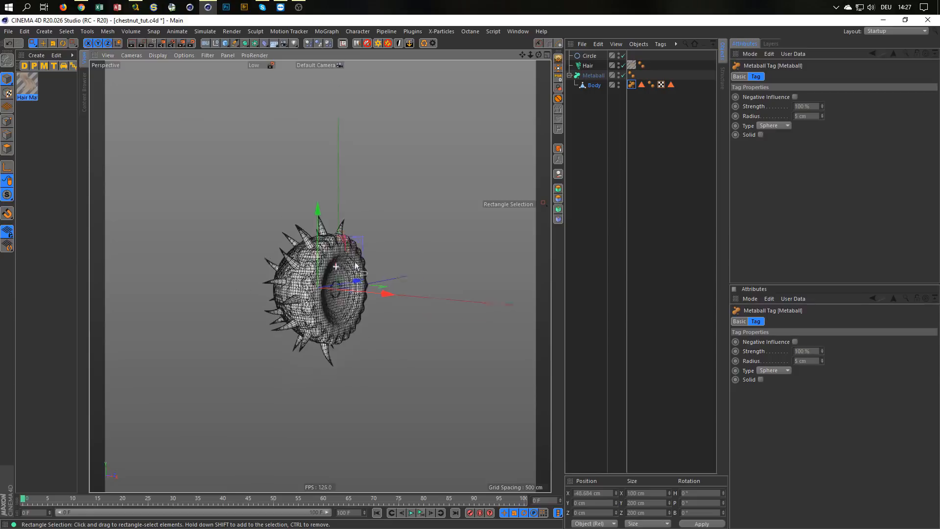
# Step: Try the Line type on Body's Metaball tag and settle on the Triangle type
pyautogui.scroll(10, 392, 248)
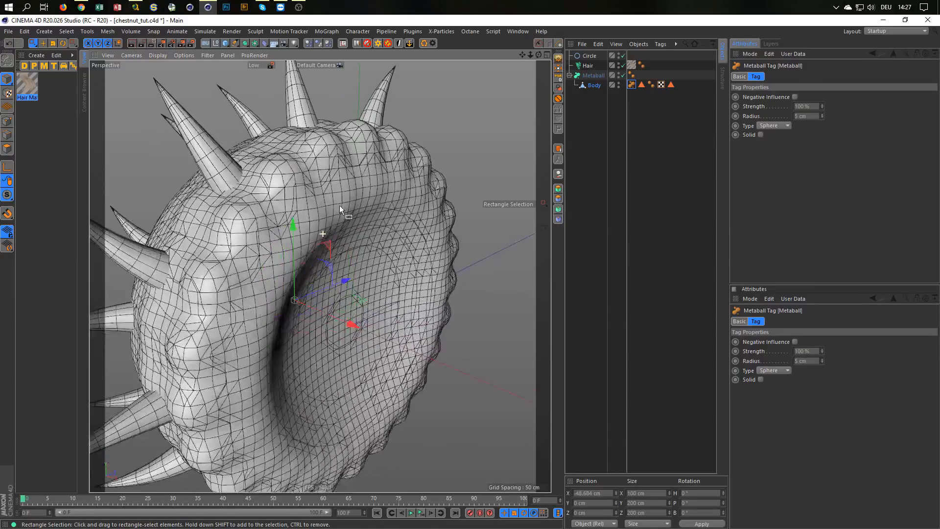
pyautogui.scroll(-5, 321, 218)
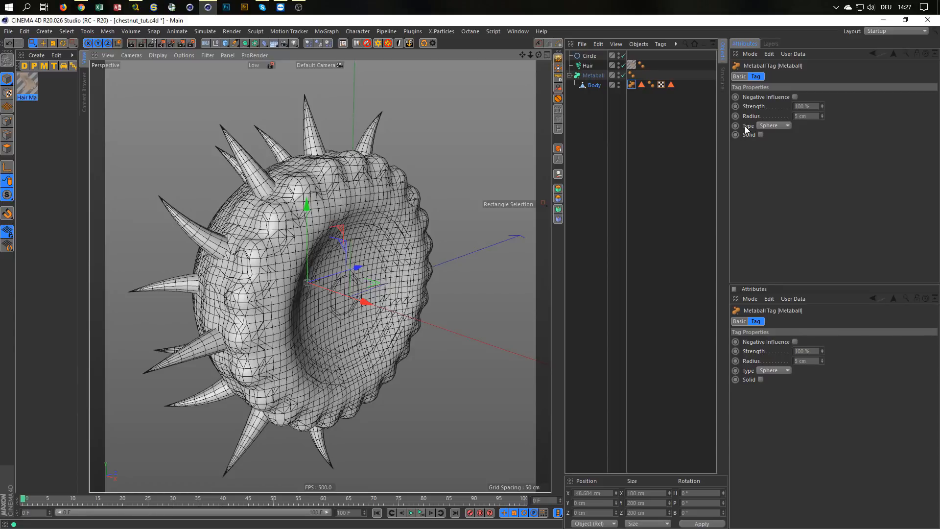
pyautogui.click(788, 126)
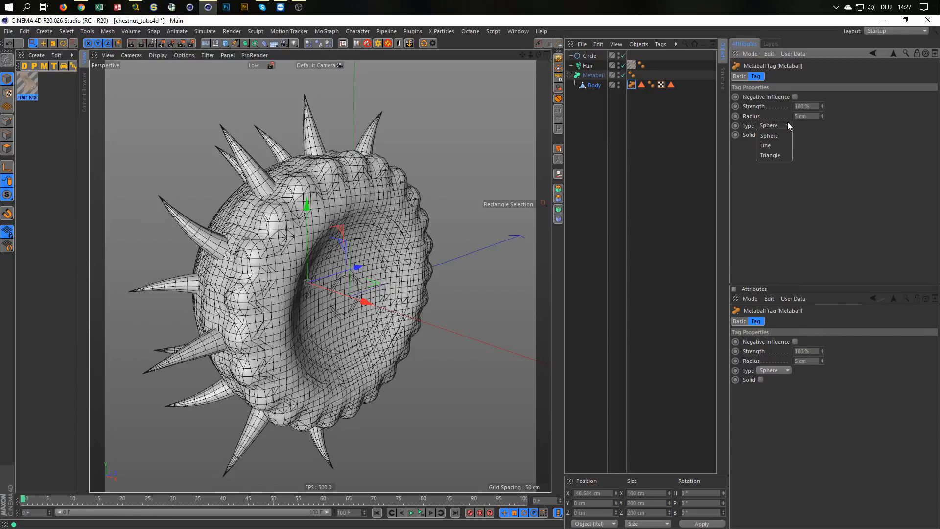
pyautogui.click(775, 146)
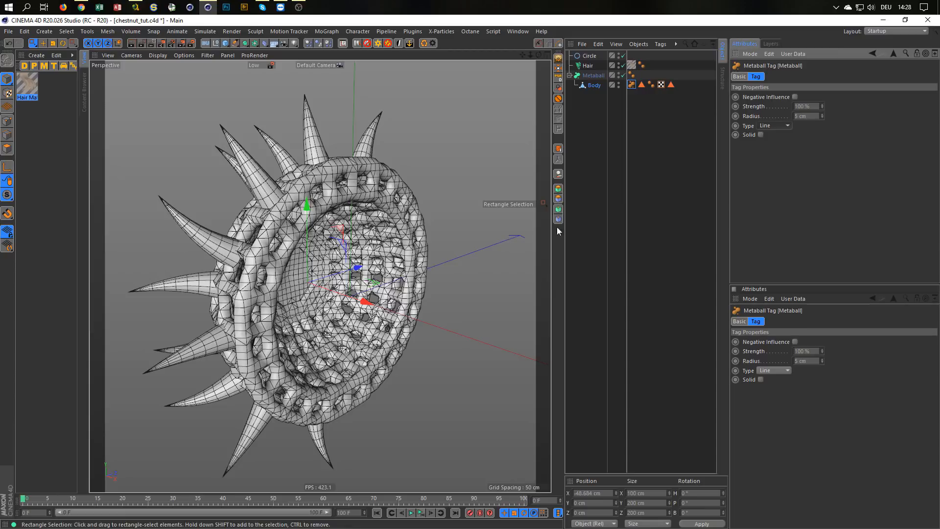
pyautogui.click(775, 156)
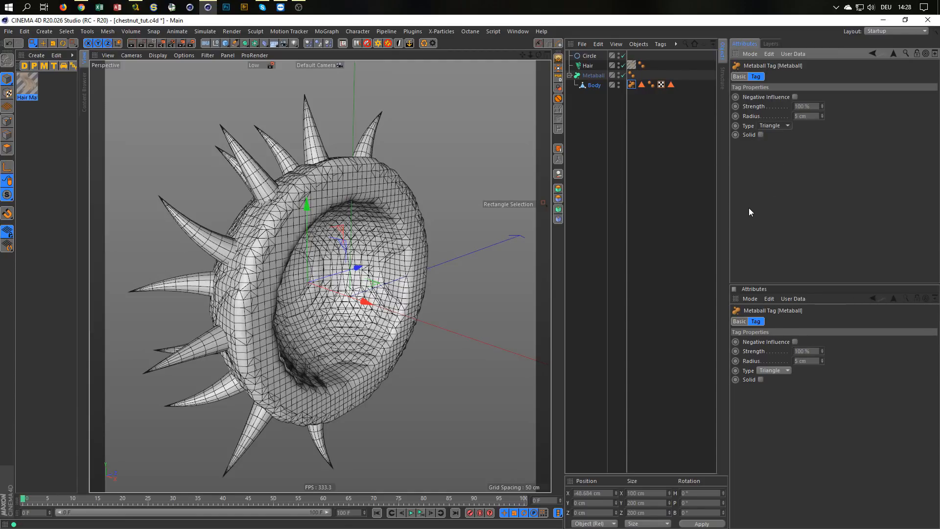
# Step: Refine the Metaball object's editor subdivision to 4 cm
pyautogui.keyDown('alt'); pyautogui.moveTo(309, 216); pyautogui.dragTo(264, 220, button='right'); pyautogui.keyUp('alt')
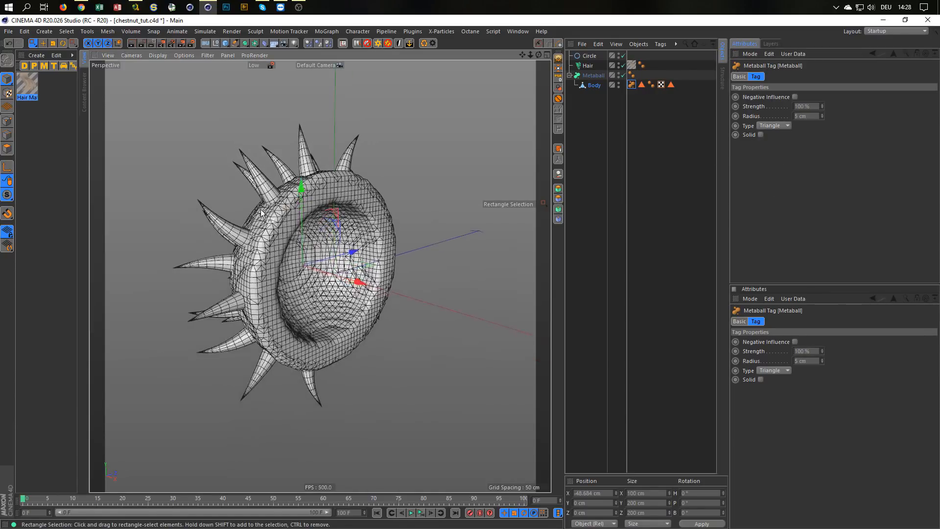
pyautogui.keyDown('alt'); pyautogui.moveTo(264, 220); pyautogui.dragTo(210, 211); pyautogui.keyUp('alt')
pyautogui.keyDown('alt'); pyautogui.moveTo(260, 206); pyautogui.dragTo(319, 191, button='right'); pyautogui.keyUp('alt')
pyautogui.keyDown('alt'); pyautogui.moveTo(338, 190); pyautogui.dragTo(393, 197); pyautogui.keyUp('alt')
pyautogui.keyDown('alt'); pyautogui.moveTo(392, 197); pyautogui.dragTo(358, 211, button='right'); pyautogui.keyUp('alt')
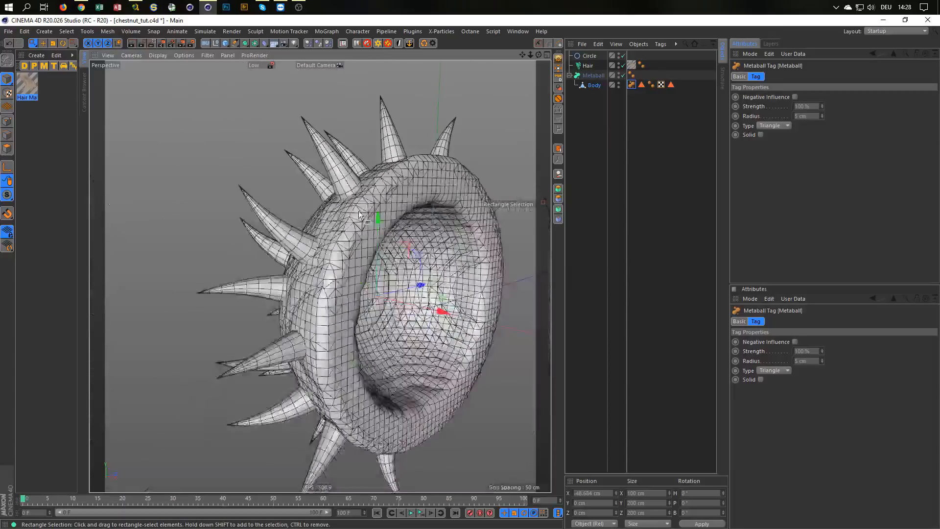
pyautogui.keyDown('alt'); pyautogui.moveTo(359, 210); pyautogui.dragTo(308, 195); pyautogui.keyUp('alt')
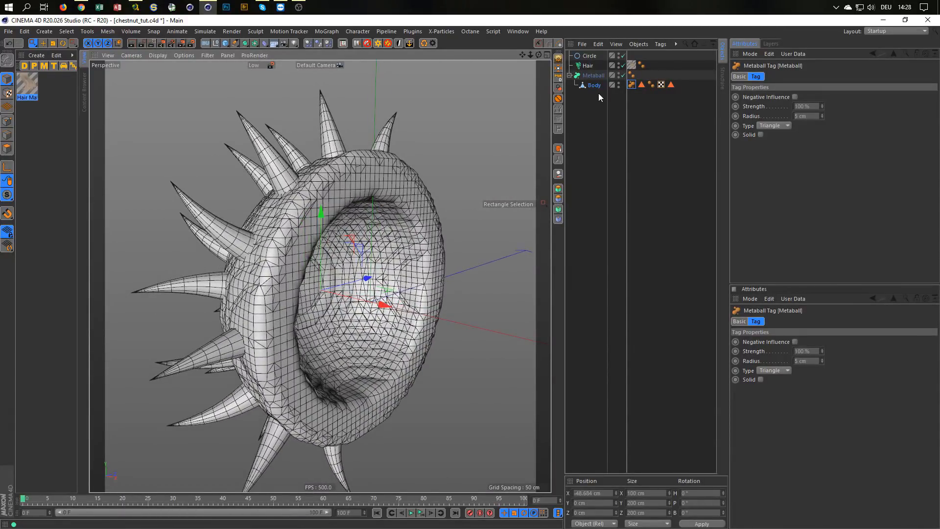
pyautogui.click(603, 77)
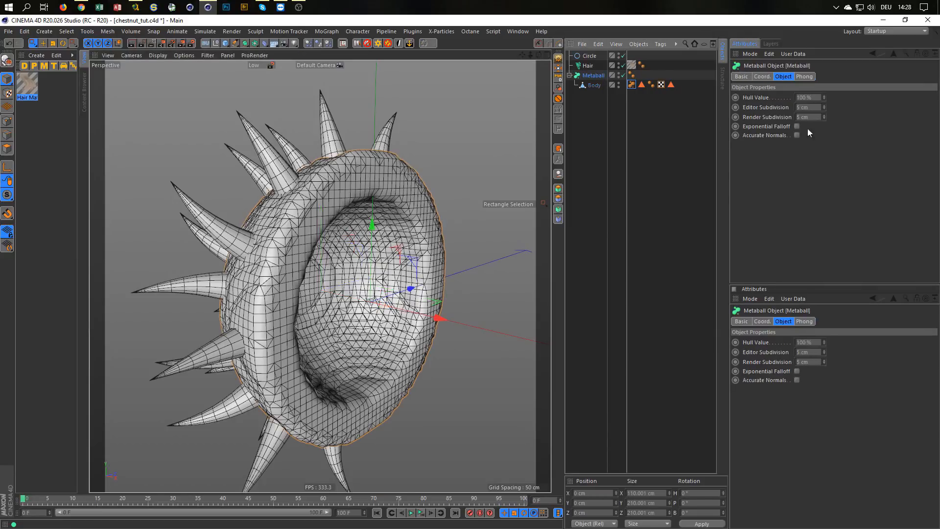
pyautogui.click(819, 110)
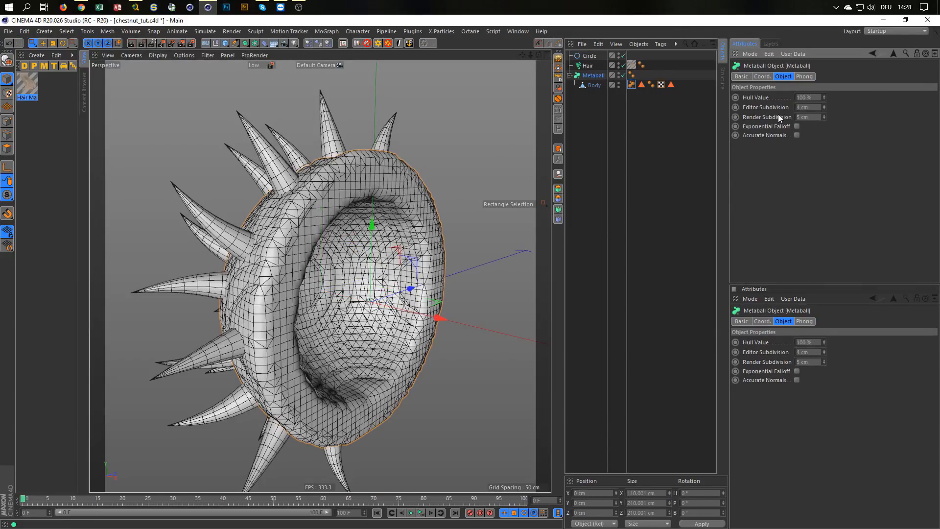
# Step: Copy Body's Metaball tag onto the Hair object and make Hair a child of the Metaball
pyautogui.moveTo(282, 250)
pyautogui.keyDown('alt'); pyautogui.mouseDown()
pyautogui.moveTo(253, 262)
pyautogui.moveTo(280, 251)
pyautogui.mouseUp(); pyautogui.keyUp('alt')
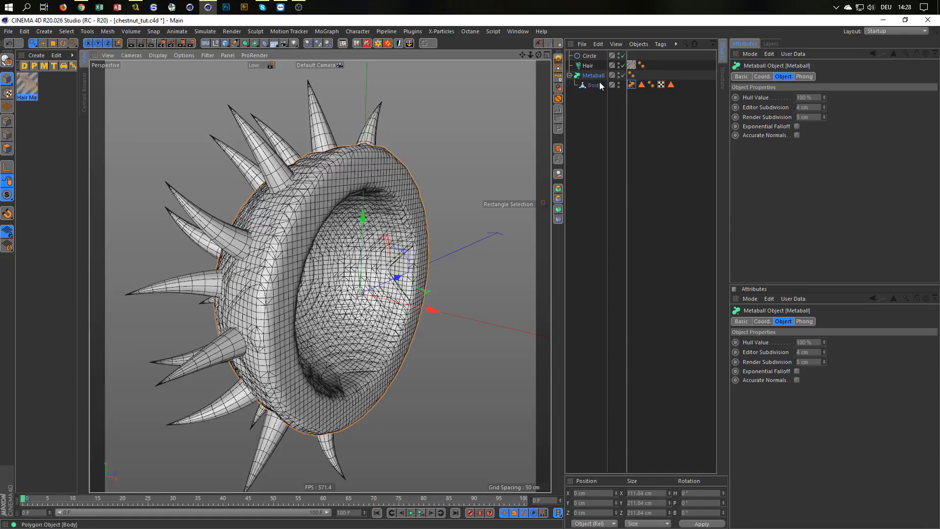
pyautogui.click(632, 84)
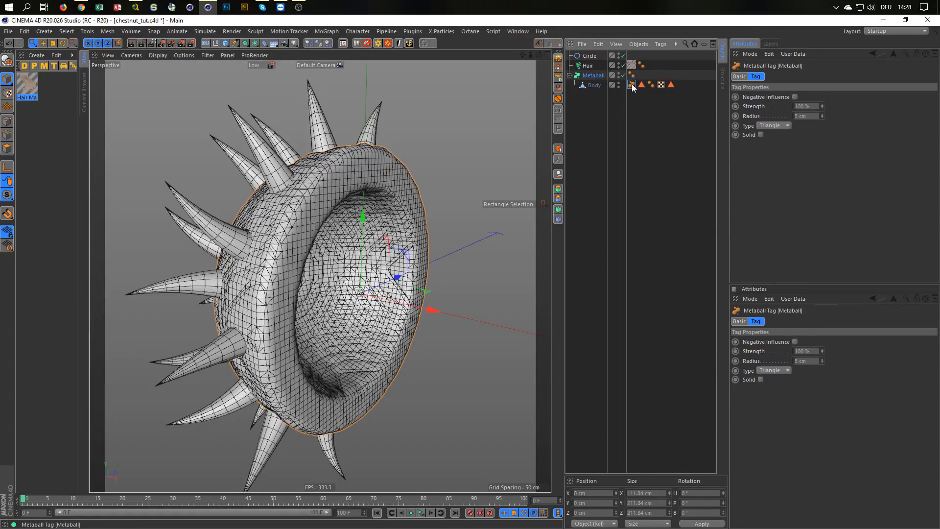
pyautogui.keyDown('ctrl'); pyautogui.moveTo(632, 85); pyautogui.dragTo(593, 101); pyautogui.keyUp('ctrl')
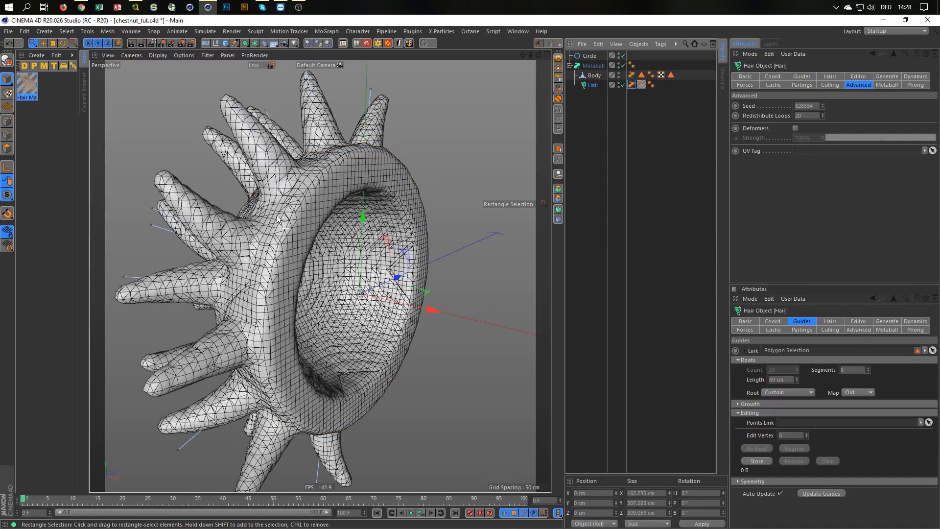
# Step: Inspect the blended spikes and add a Smoothing deformer as a child of the Metaball
pyautogui.keyDown('alt'); pyautogui.moveTo(272, 216); pyautogui.dragTo(338, 185, button='middle'); pyautogui.keyUp('alt')
pyautogui.keyDown('alt'); pyautogui.moveTo(304, 209); pyautogui.dragTo(333, 221); pyautogui.keyUp('alt')
pyautogui.scroll(3, 353, 216)
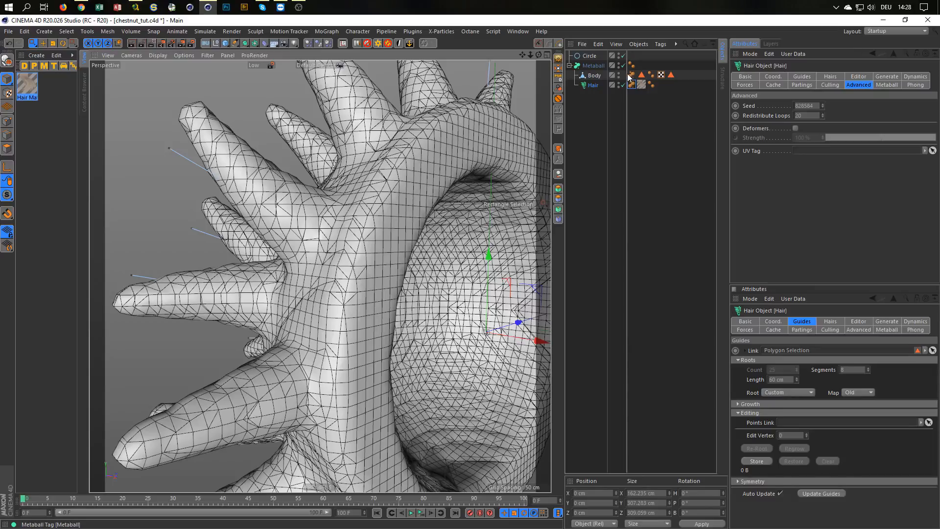
pyautogui.click(632, 84)
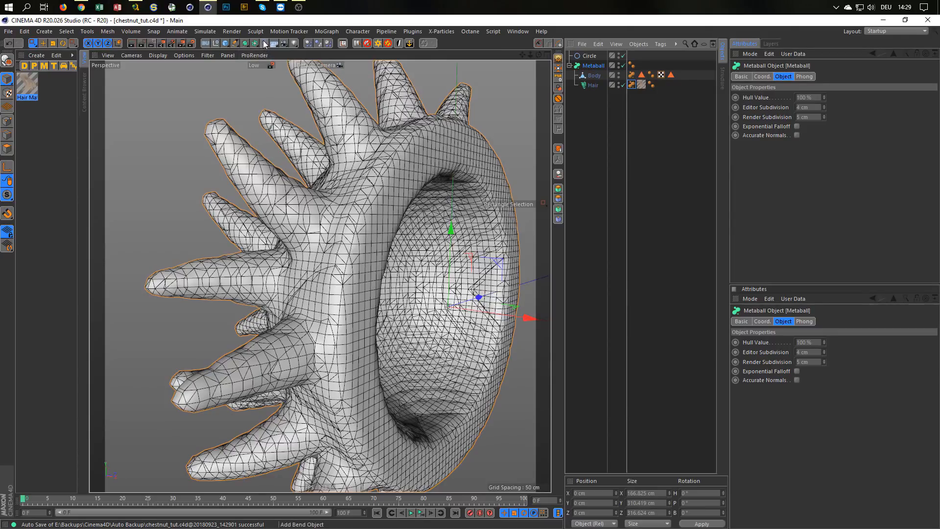
pyautogui.click(264, 43)
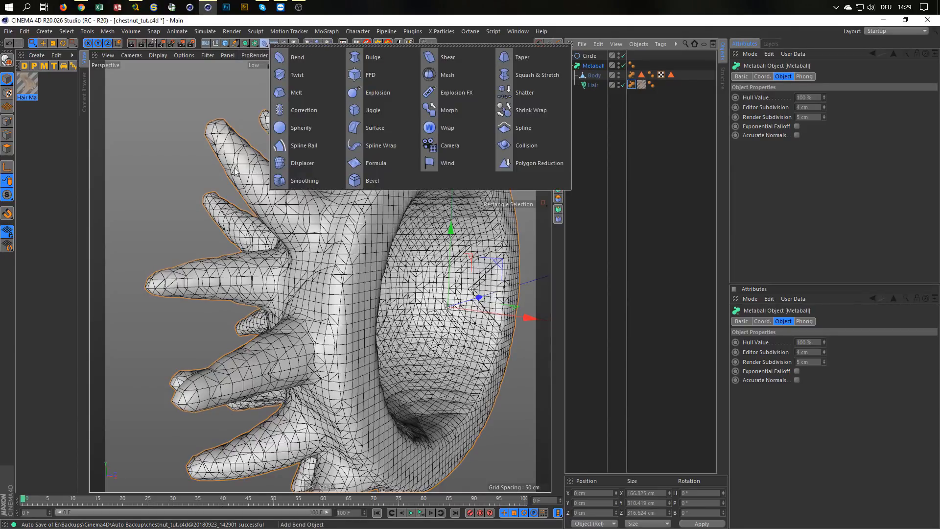
pyautogui.click(307, 184)
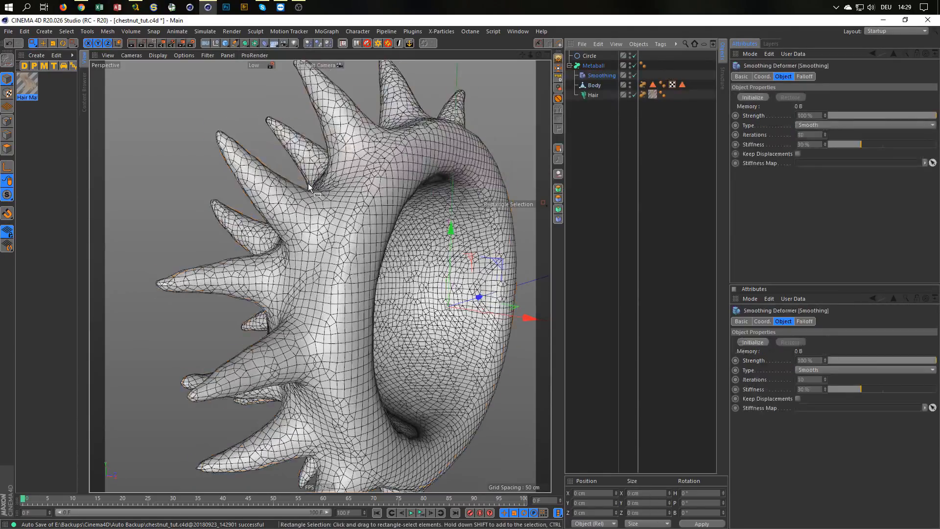
# Step: Set the Smoothing deformer's stiffness to 0% and its iterations to 30
pyautogui.keyDown('alt'); pyautogui.moveTo(322, 242); pyautogui.dragTo(342, 251); pyautogui.keyUp('alt')
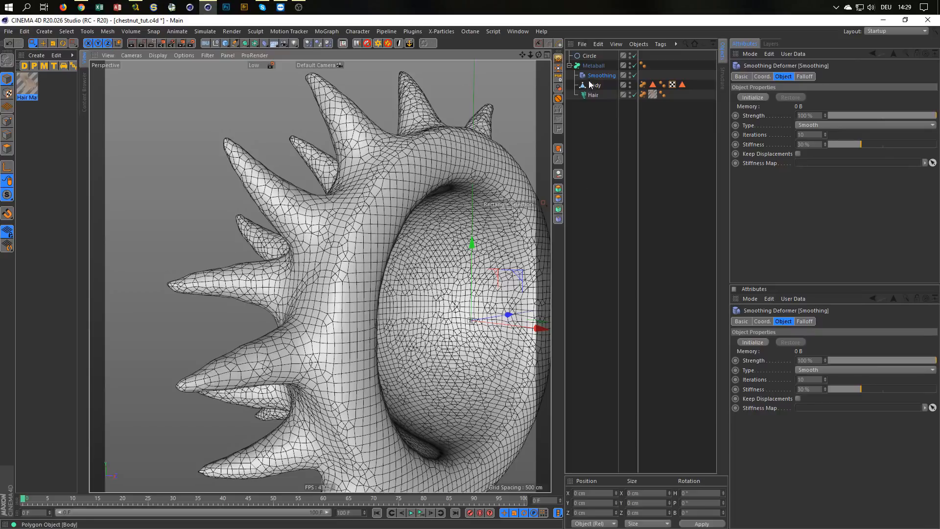
pyautogui.moveTo(854, 143); pyautogui.dragTo(824, 148)
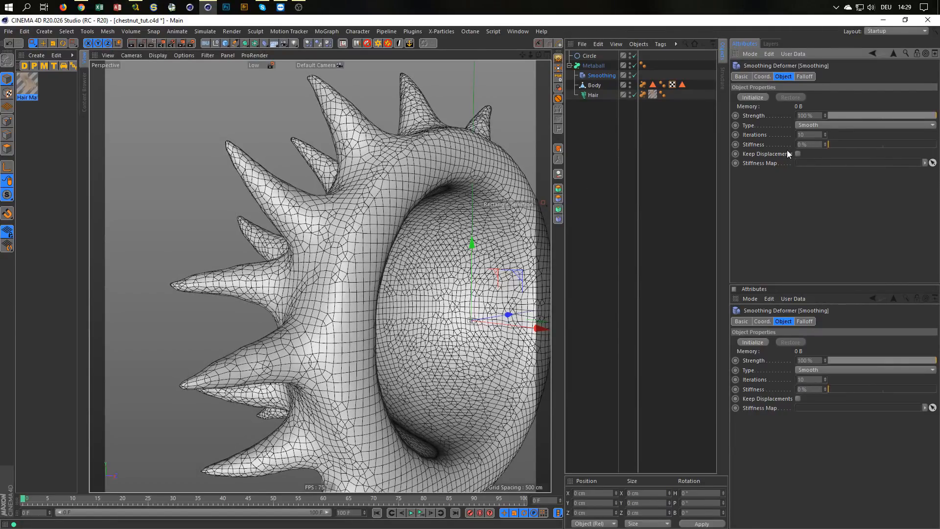
pyautogui.doubleClick(803, 134)
pyautogui.write('30')
pyautogui.press('Return')
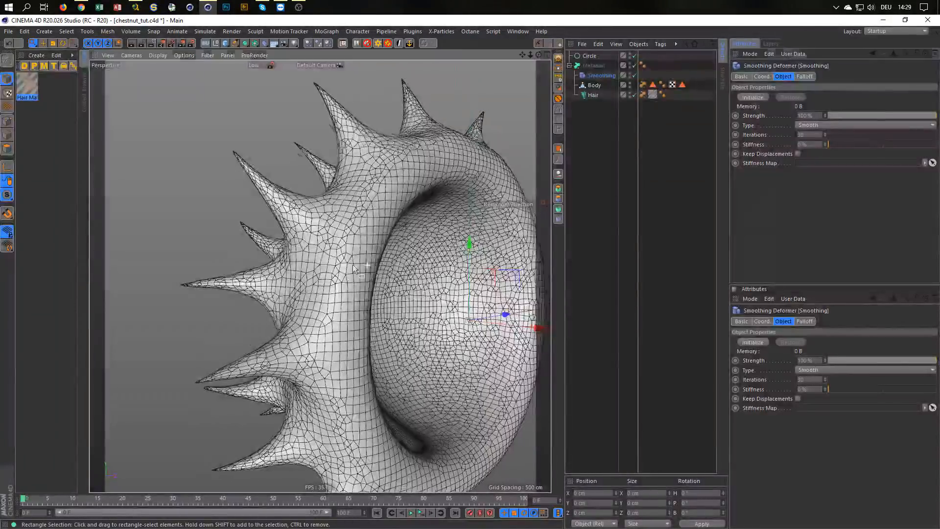
# Step: Disable the Smoothing deformer and set the Metaball object's editor subdivision to 3 cm
pyautogui.keyDown('alt'); pyautogui.moveTo(352, 265); pyautogui.dragTo(187, 275); pyautogui.keyUp('alt')
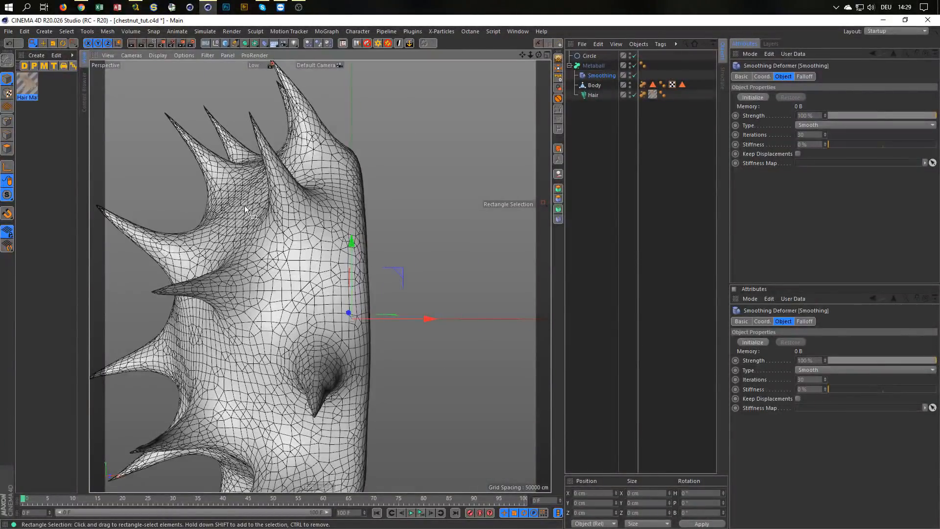
pyautogui.keyDown('alt'); pyautogui.moveTo(245, 205); pyautogui.dragTo(382, 245); pyautogui.keyUp('alt')
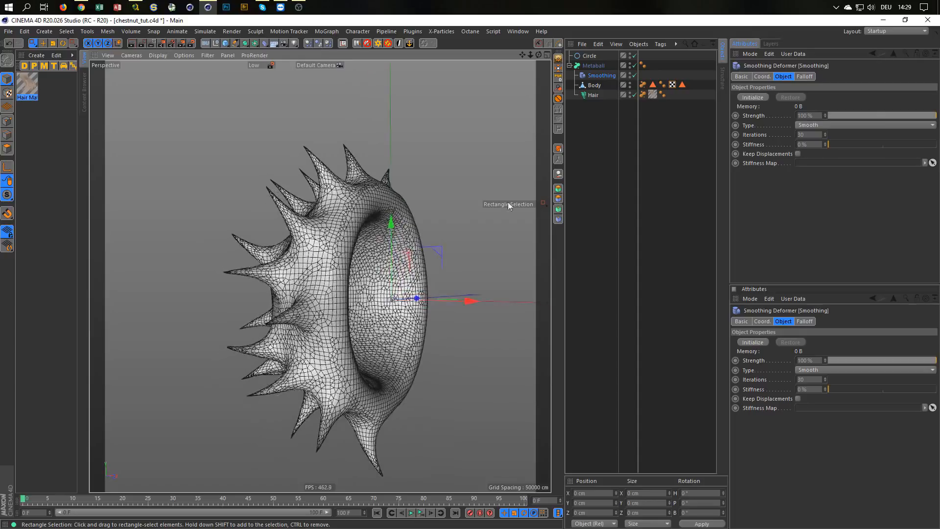
pyautogui.click(634, 75)
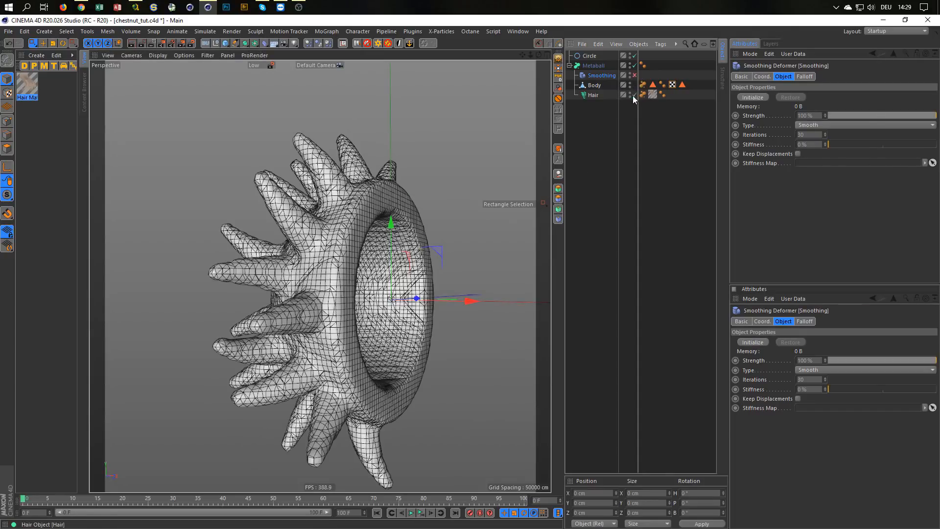
pyautogui.click(595, 62)
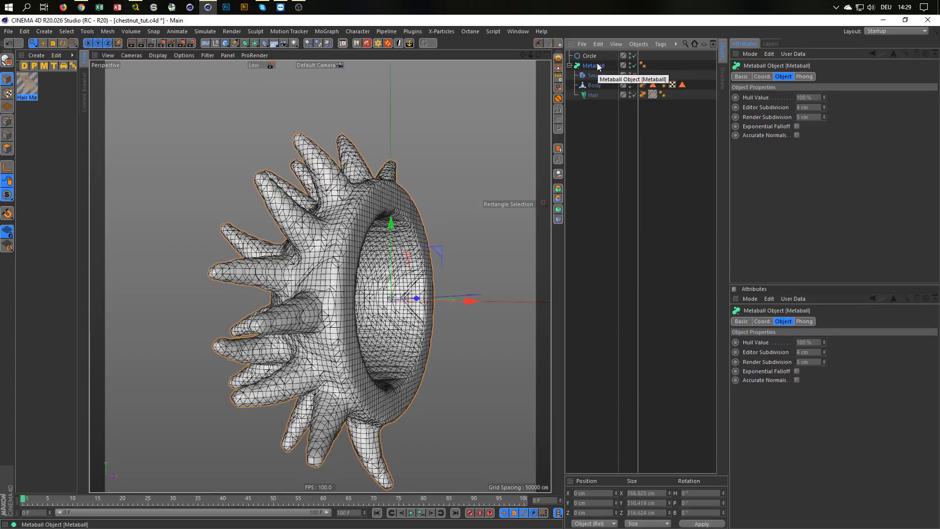
pyautogui.doubleClick(801, 107)
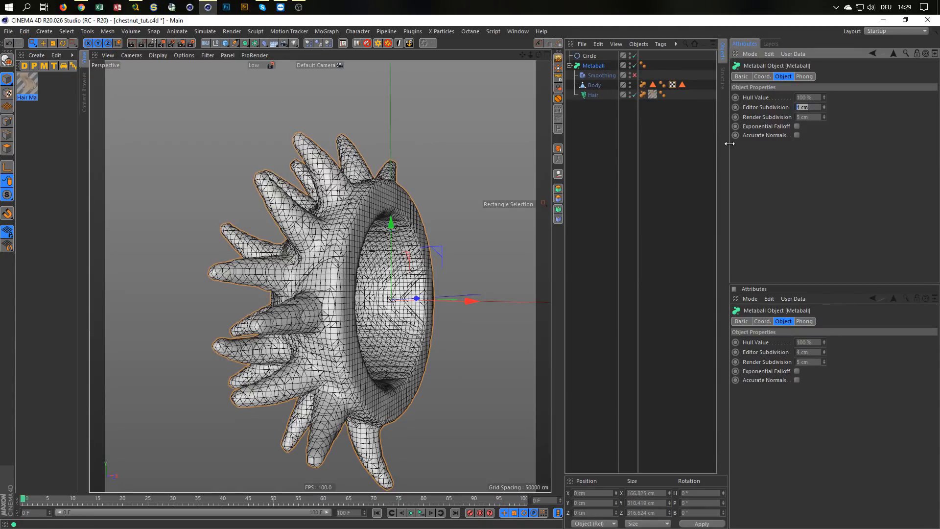
pyautogui.write('3')
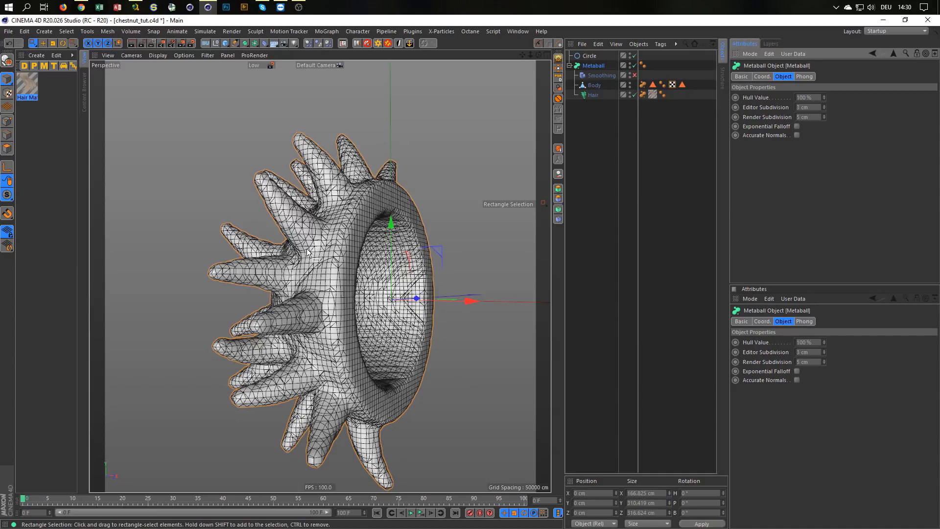
pyautogui.click(321, 234)
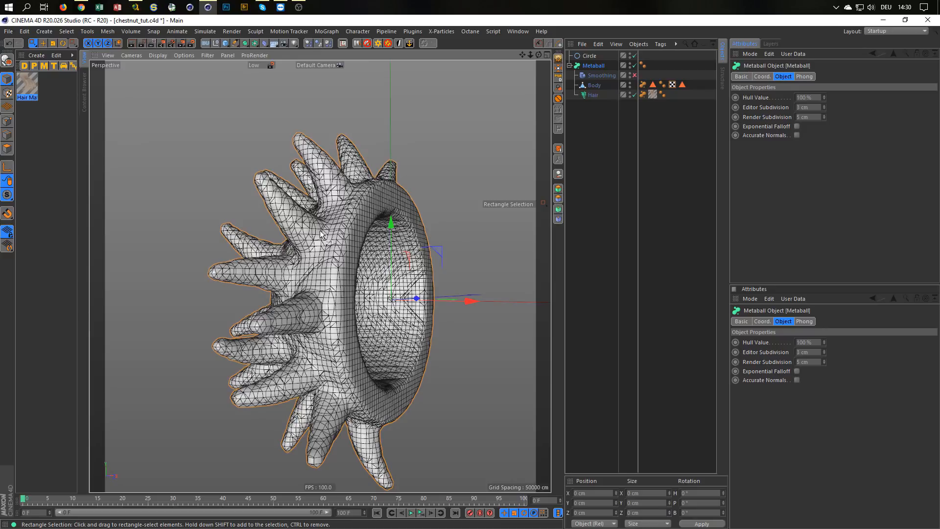
# Step: Set the radius of the Body object's Metaball tag to 4 cm
pyautogui.keyDown('alt'); pyautogui.moveTo(326, 237); pyautogui.dragTo(335, 235); pyautogui.keyUp('alt')
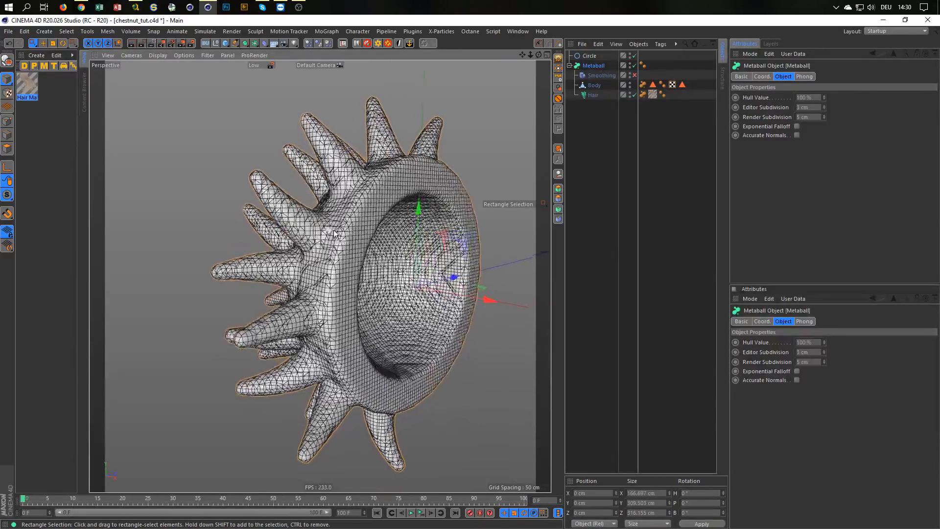
pyautogui.keyDown('alt'); pyautogui.moveTo(334, 234); pyautogui.dragTo(377, 218, button='right'); pyautogui.keyUp('alt')
pyautogui.keyDown('alt'); pyautogui.moveTo(377, 219); pyautogui.dragTo(288, 263); pyautogui.keyUp('alt')
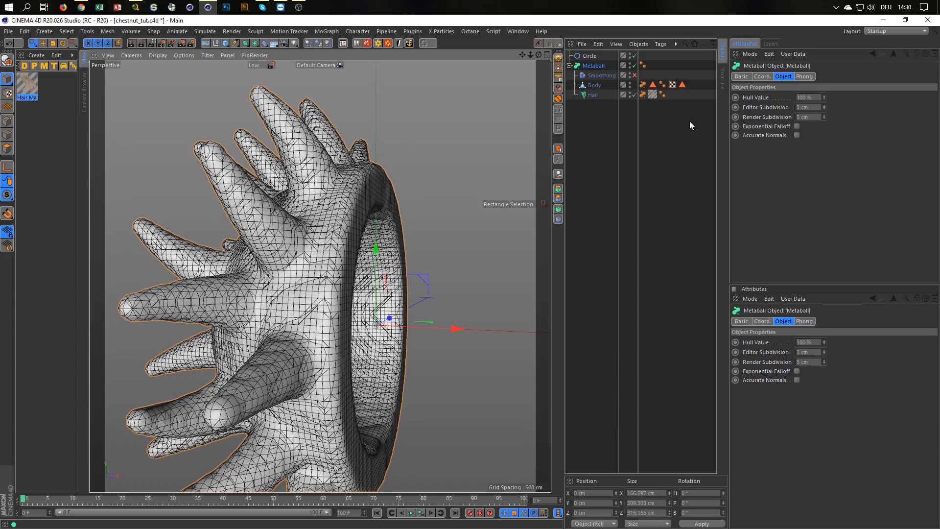
pyautogui.click(643, 84)
pyautogui.click(808, 117)
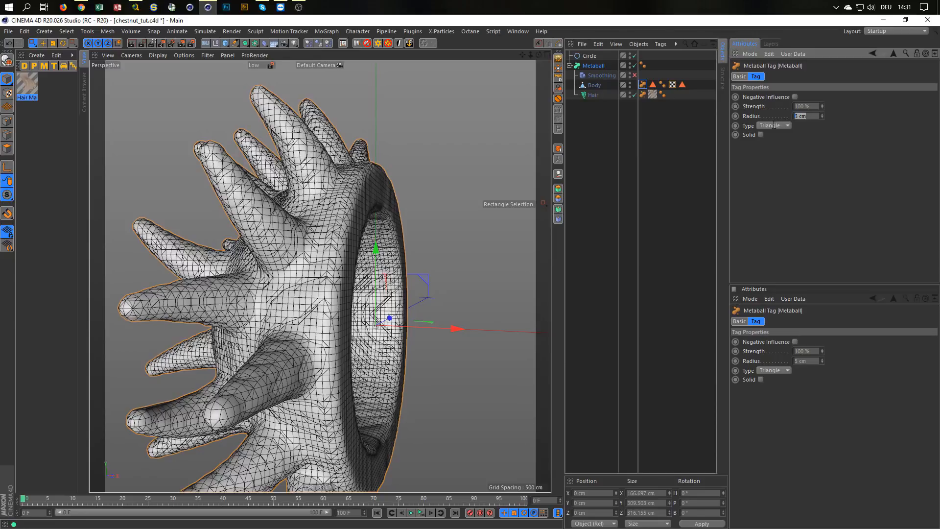
pyautogui.write('4')
pyautogui.press('Return')
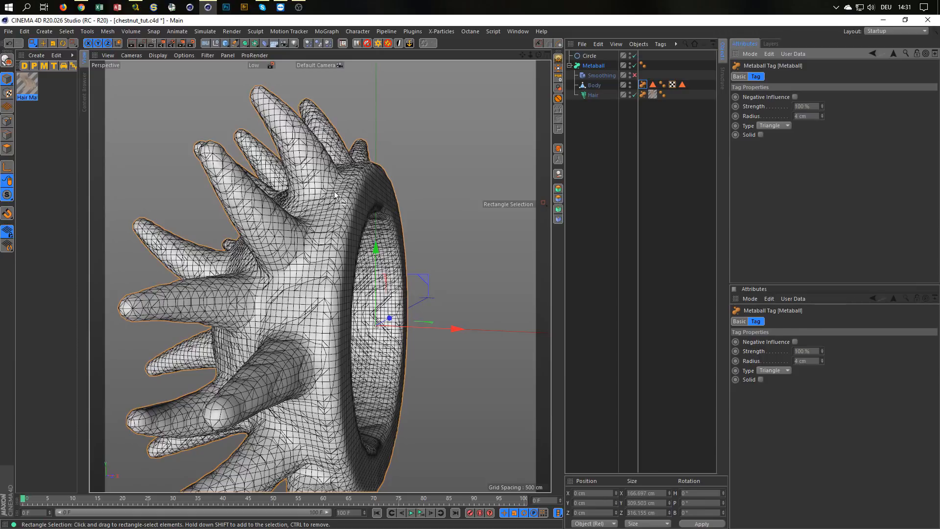
pyautogui.click(327, 223)
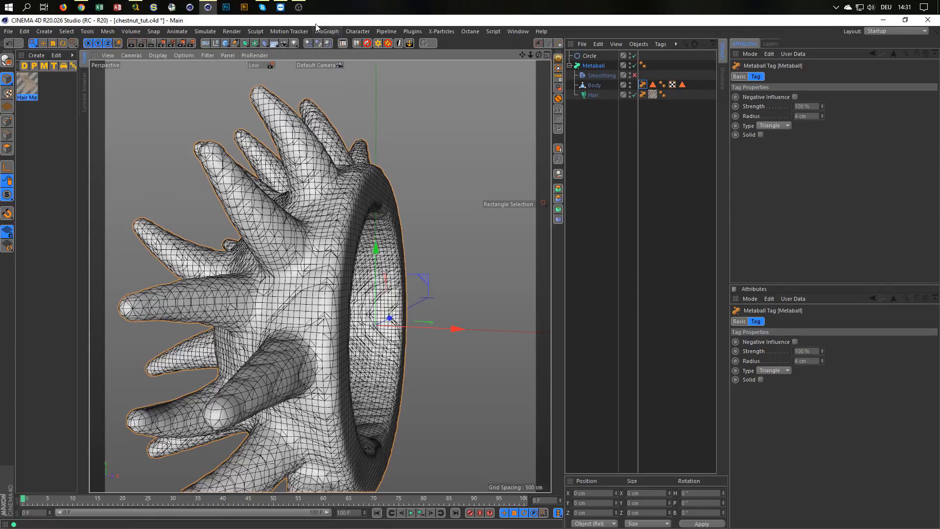
pyautogui.moveTo(300, 7)
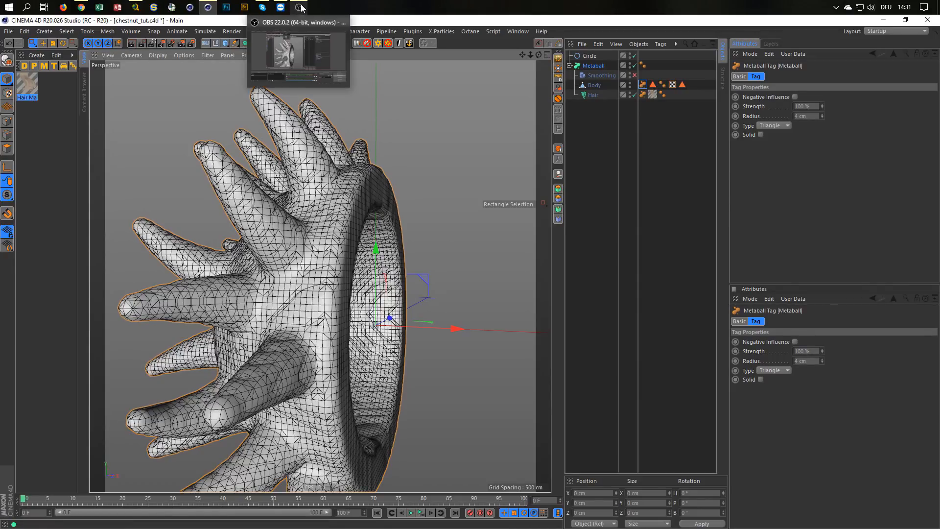
pyautogui.click(307, 69)
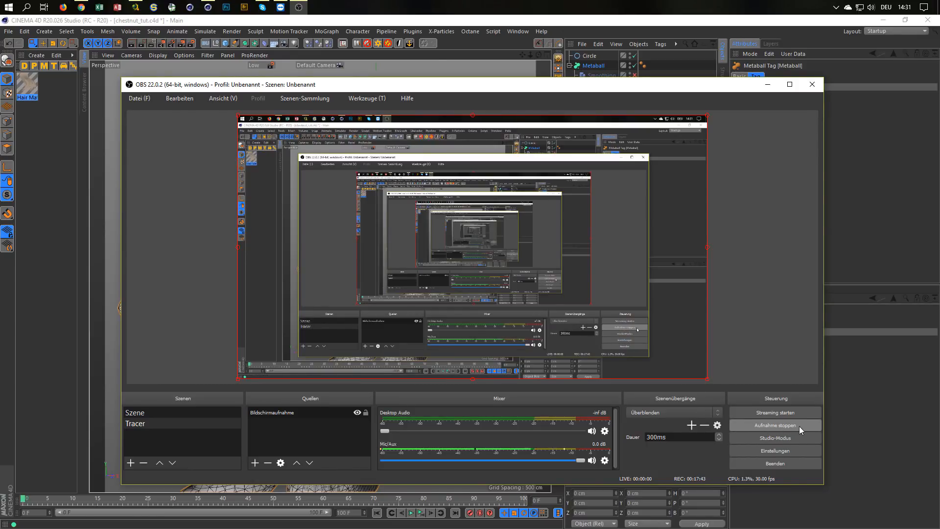
pyautogui.click(692, 8)
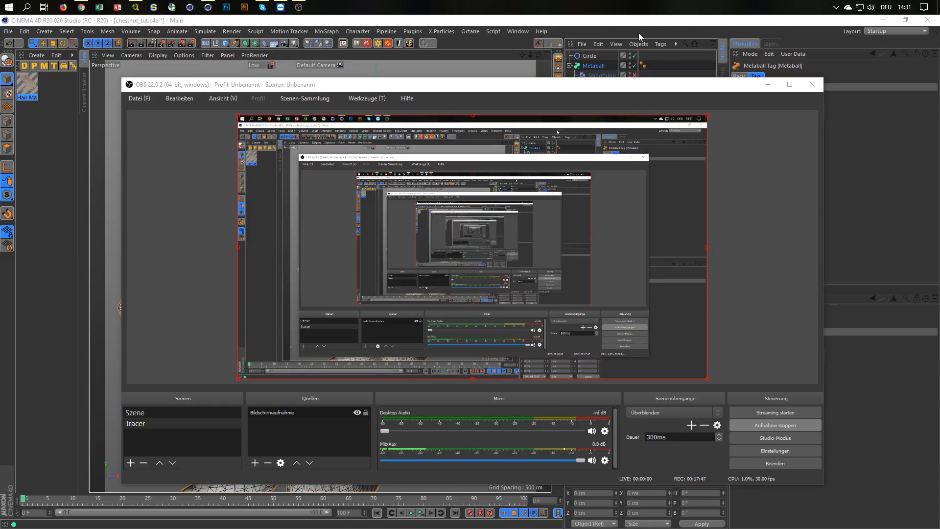
pyautogui.click(768, 86)
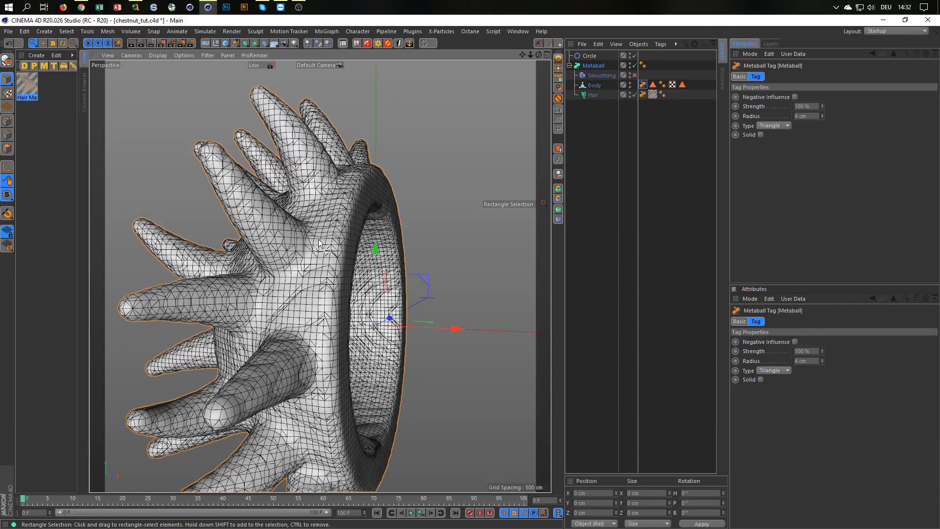
# Step: Move the disabled Smoothing deformer out of the Metaball to the top level of the object hierarchy
pyautogui.keyDown('alt'); pyautogui.moveTo(318, 239); pyautogui.dragTo(358, 225); pyautogui.keyUp('alt')
pyautogui.keyDown('alt'); pyautogui.moveTo(369, 201); pyautogui.dragTo(598, 204, button='right'); pyautogui.keyUp('alt')
pyautogui.keyDown('alt'); pyautogui.moveTo(345, 195); pyautogui.dragTo(369, 210); pyautogui.keyUp('alt')
pyautogui.keyDown('alt'); pyautogui.moveTo(369, 210); pyautogui.dragTo(326, 234, button='right'); pyautogui.keyUp('alt')
pyautogui.keyDown('alt'); pyautogui.moveTo(326, 269); pyautogui.dragTo(292, 208); pyautogui.keyUp('alt')
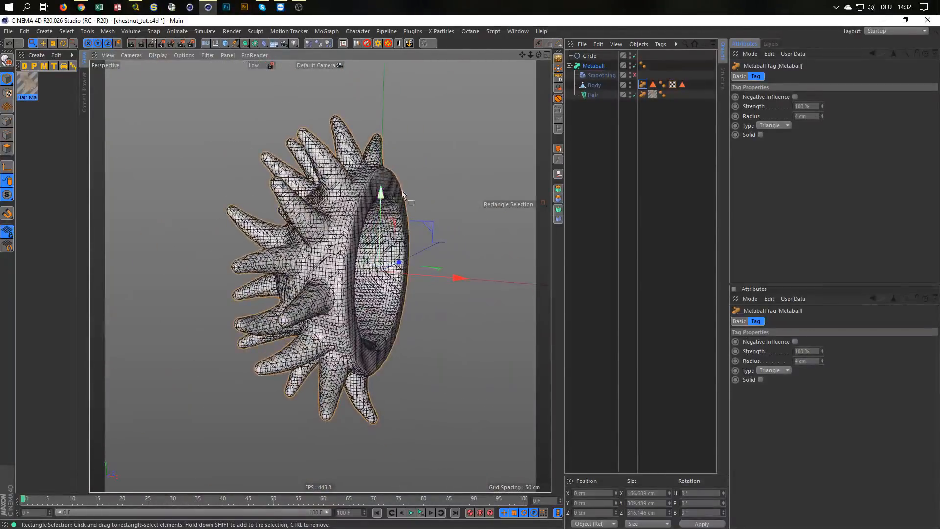
pyautogui.click(597, 67)
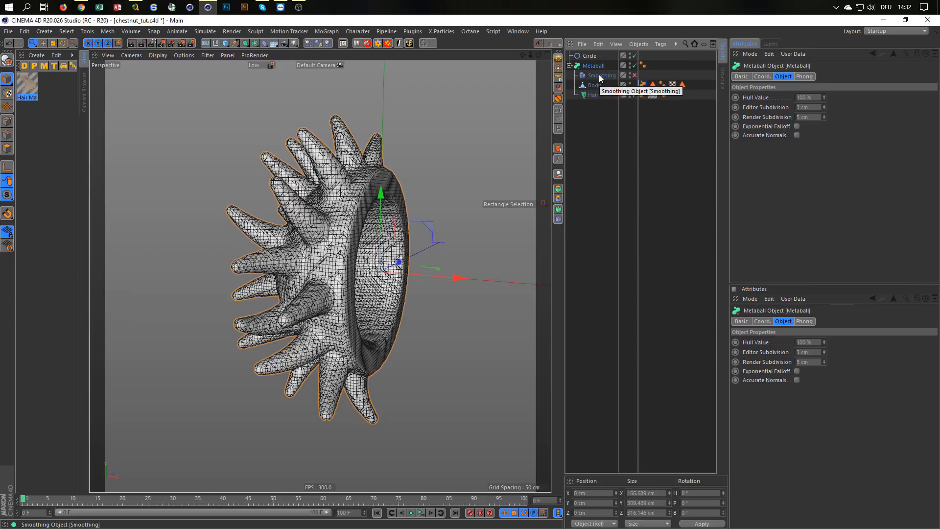
pyautogui.click(600, 77)
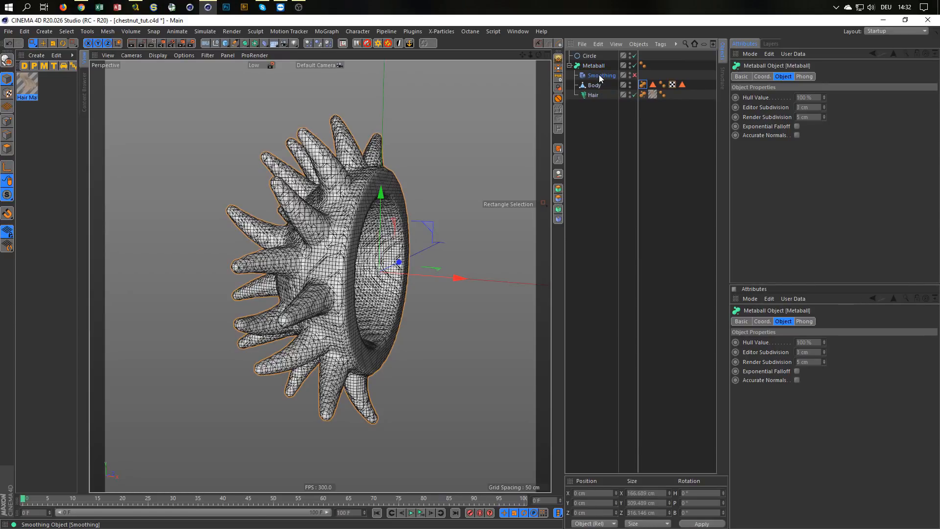
pyautogui.moveTo(591, 154); pyautogui.dragTo(590, 156)
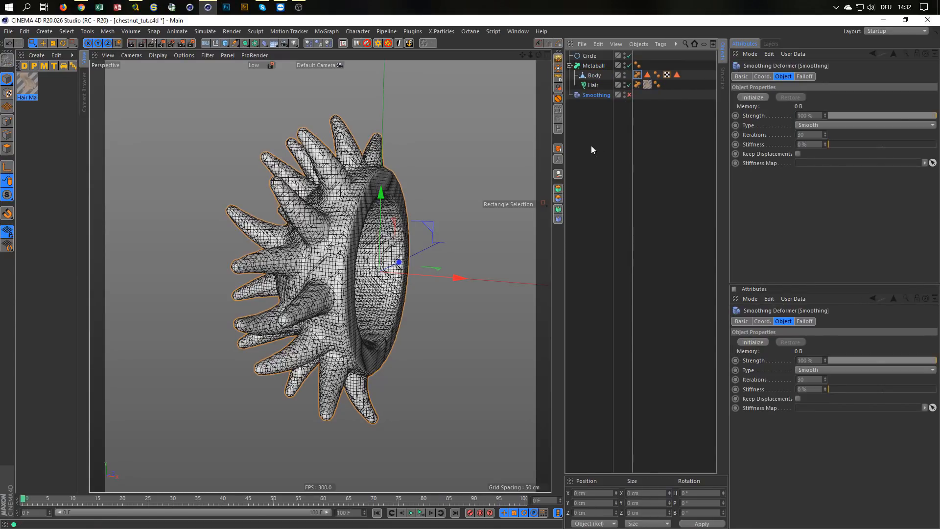
# Step: Set the Metaball object's render subdivision to 3 cm
pyautogui.click(598, 66)
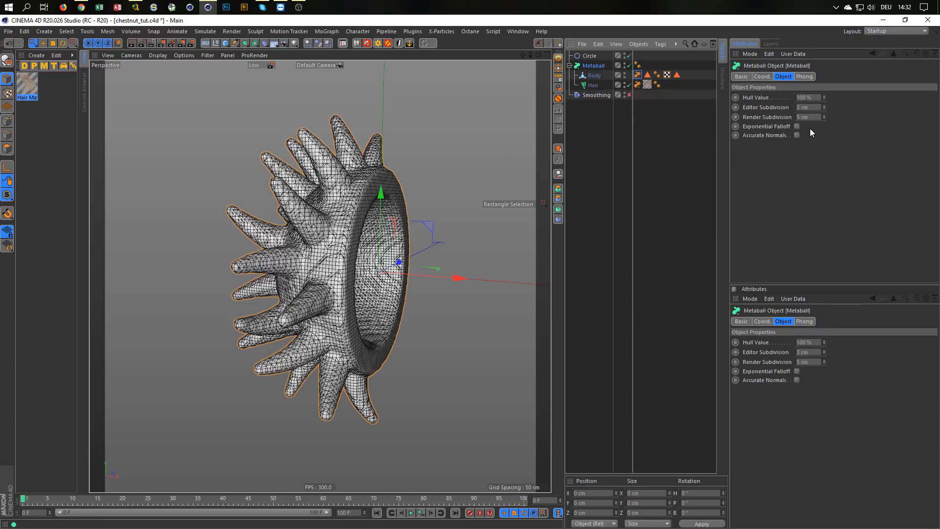
pyautogui.click(816, 118)
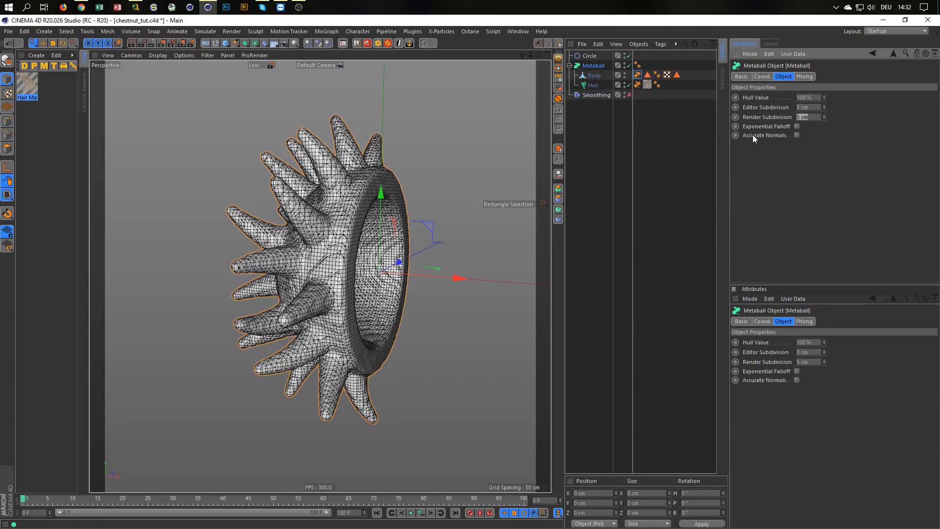
pyautogui.write('3')
pyautogui.press('Return')
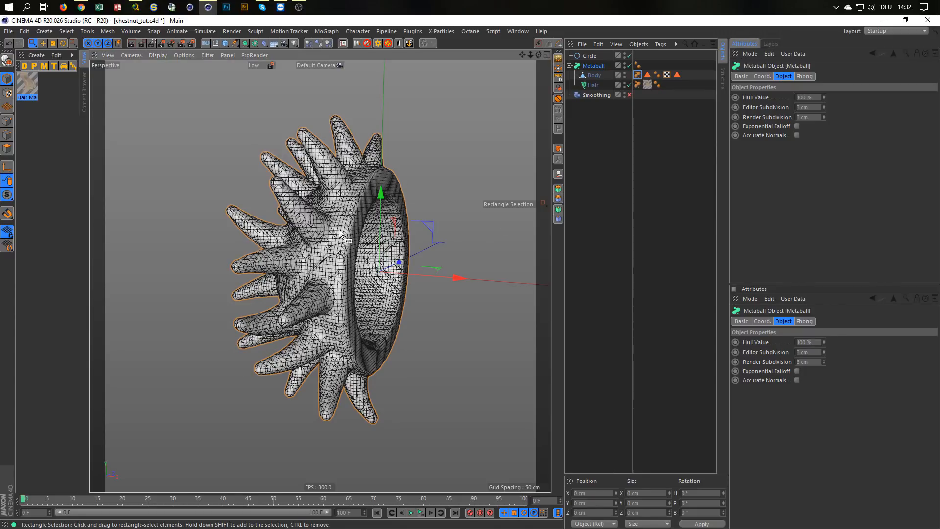
# Step: Create a polygon copy of the Metaball with Current State to Object, and disable the original Metaball and hide its Body
pyautogui.keyDown('alt'); pyautogui.moveTo(318, 254); pyautogui.dragTo(344, 248); pyautogui.keyUp('alt')
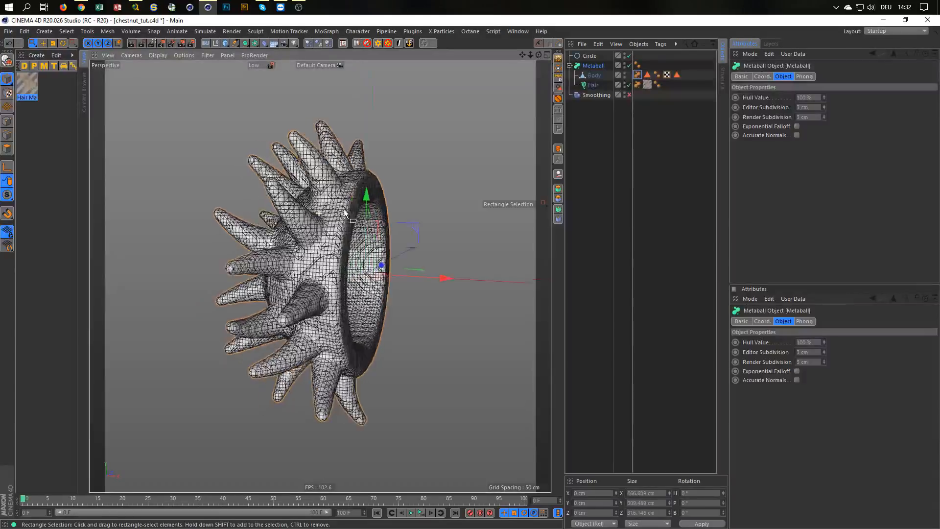
pyautogui.keyDown('alt'); pyautogui.moveTo(344, 210); pyautogui.dragTo(373, 205); pyautogui.keyUp('alt')
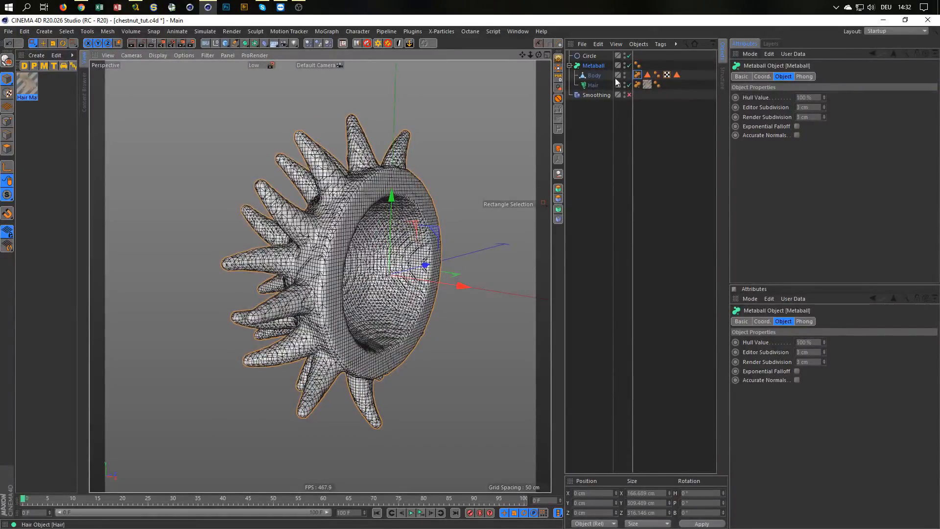
pyautogui.click(557, 150)
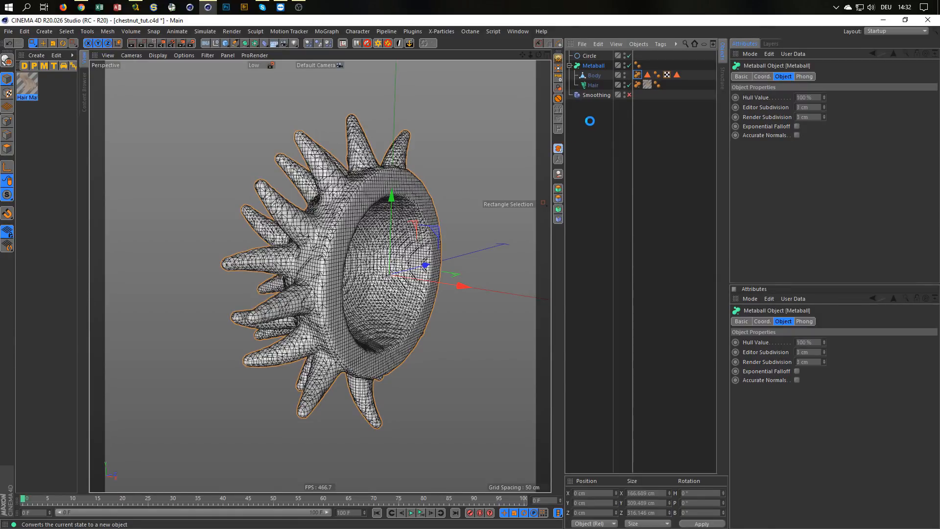
pyautogui.click(629, 65)
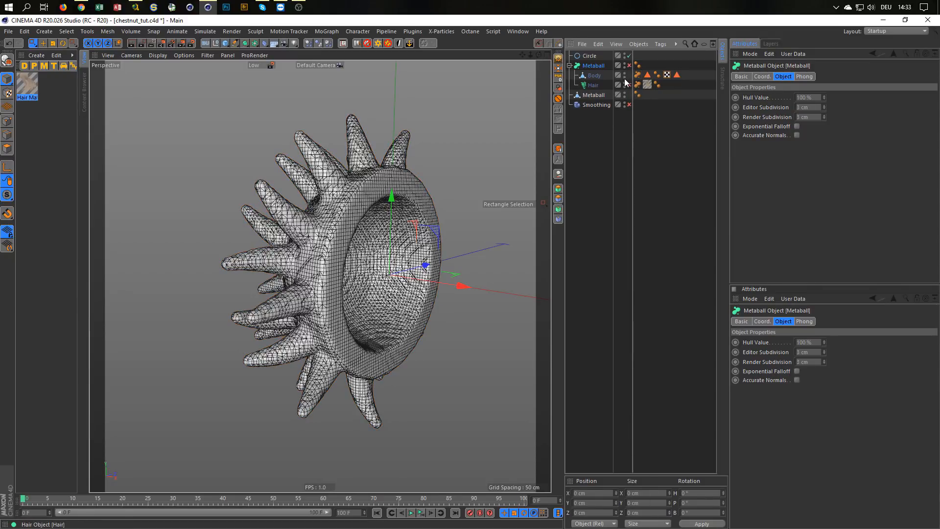
pyautogui.click(625, 77)
# Step: Make the Smoothing deformer a child of the polygon Metaball copy and enable it
pyautogui.moveTo(592, 95); pyautogui.dragTo(590, 108)
pyautogui.keyDown('alt'); pyautogui.moveTo(398, 205); pyautogui.dragTo(416, 208); pyautogui.keyUp('alt')
pyautogui.scroll(5, 339, 211)
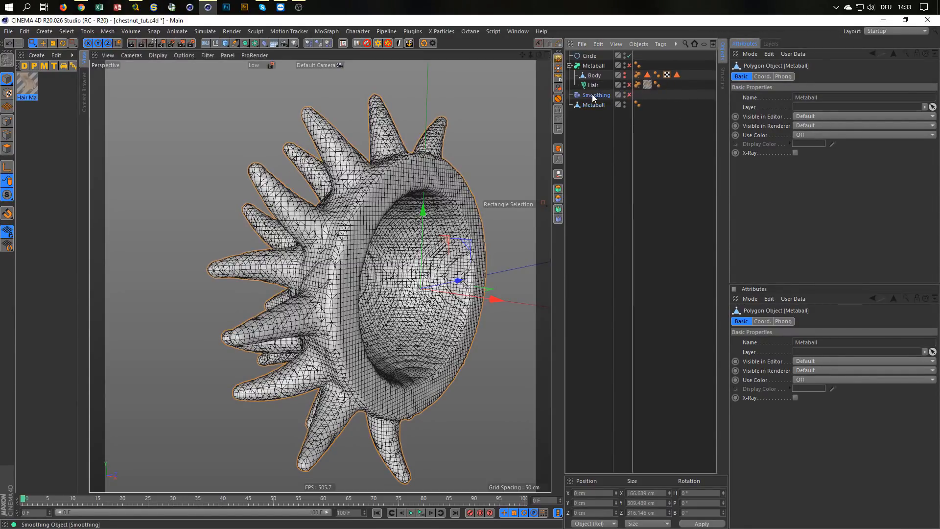
pyautogui.moveTo(595, 95); pyautogui.dragTo(597, 106)
pyautogui.click(635, 105)
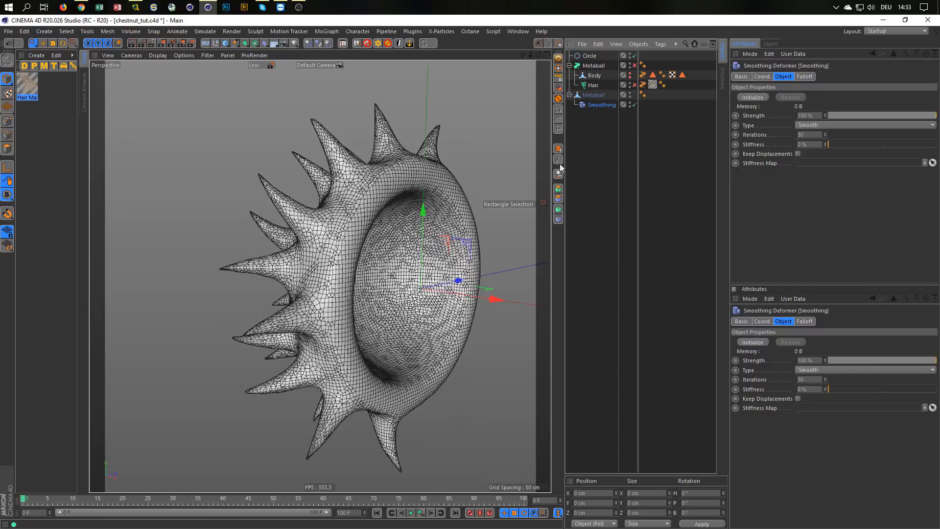
# Step: Inspect the smoothed spikes up close and set the Smoothing deformer's iterations to 10
pyautogui.keyDown('alt'); pyautogui.moveTo(341, 197); pyautogui.dragTo(308, 213); pyautogui.keyUp('alt')
pyautogui.keyDown('alt'); pyautogui.moveTo(338, 198); pyautogui.dragTo(381, 167, button='right'); pyautogui.keyUp('alt')
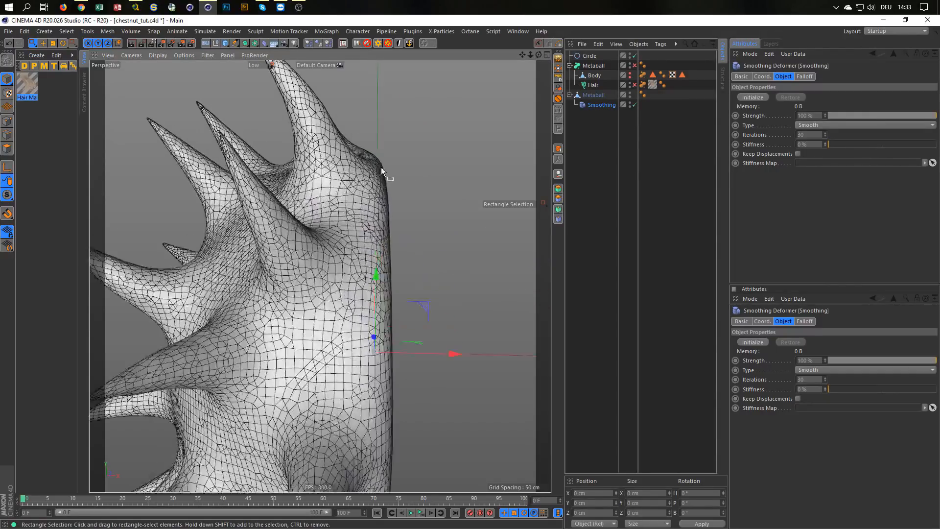
pyautogui.keyDown('alt'); pyautogui.moveTo(381, 166); pyautogui.dragTo(360, 193, button='middle'); pyautogui.keyUp('alt')
pyautogui.moveTo(367, 178)
pyautogui.keyDown('alt'); pyautogui.mouseDown()
pyautogui.moveTo(423, 192)
pyautogui.moveTo(438, 189)
pyautogui.moveTo(452, 163)
pyautogui.moveTo(424, 166)
pyautogui.moveTo(345, 210)
pyautogui.moveTo(380, 191)
pyautogui.mouseUp(); pyautogui.keyUp('alt')
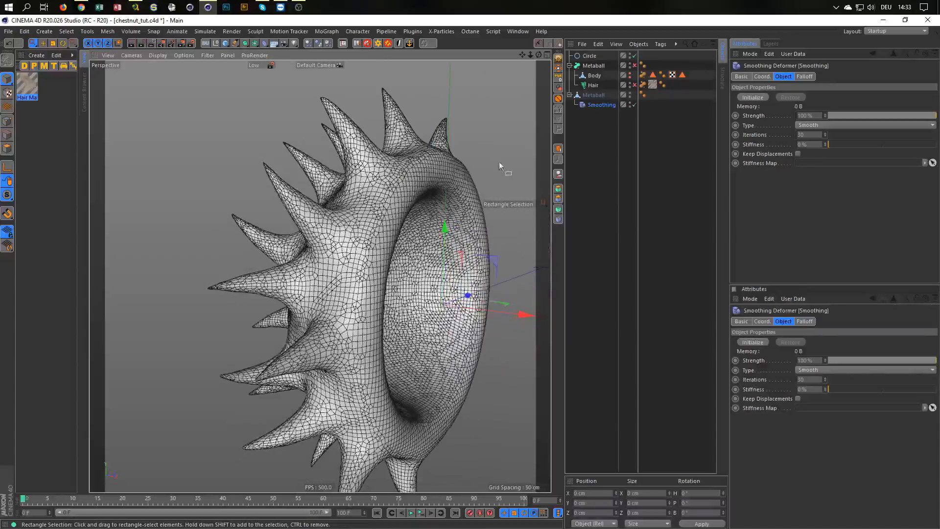
pyautogui.click(812, 135)
pyautogui.write('10')
pyautogui.press('Return')
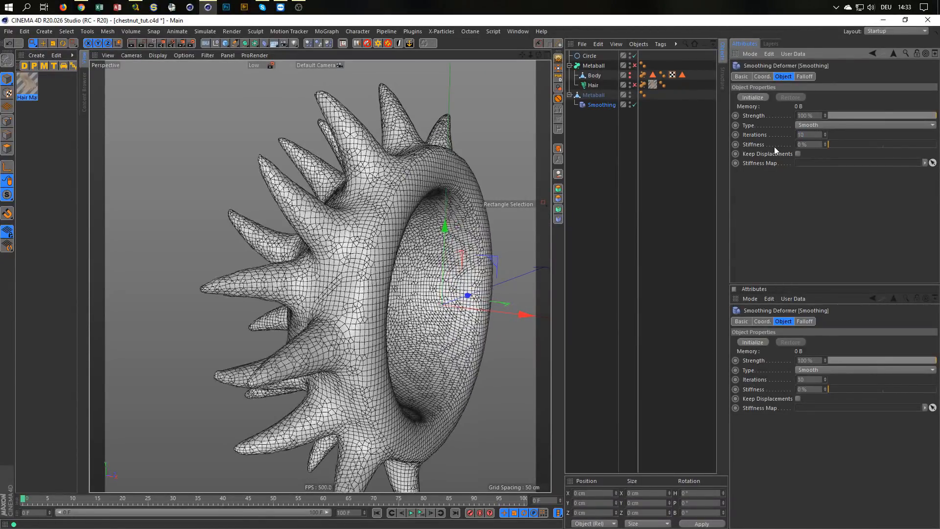
# Step: Set the Smoothing deformer's iterations back to 30
pyautogui.keyDown('alt'); pyautogui.moveTo(524, 234); pyautogui.dragTo(270, 236); pyautogui.keyUp('alt')
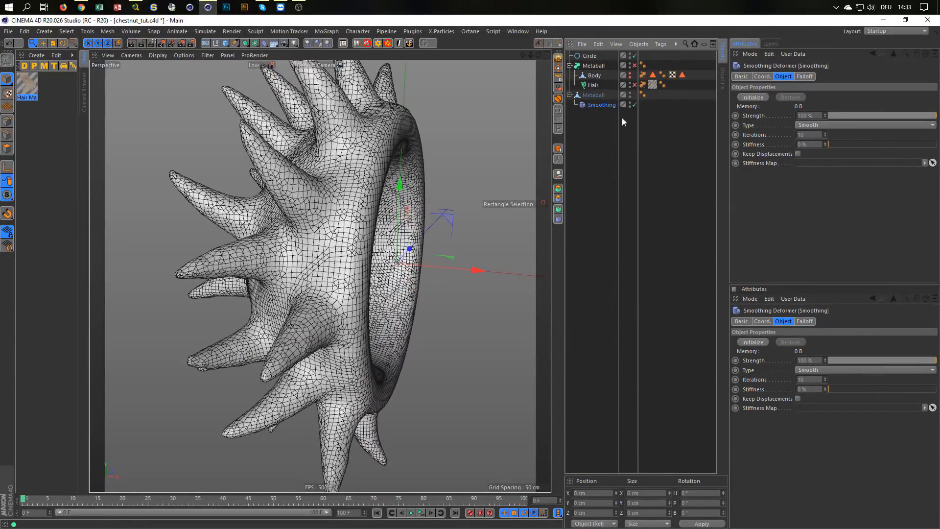
pyautogui.moveTo(811, 135); pyautogui.dragTo(768, 141)
pyautogui.write('30')
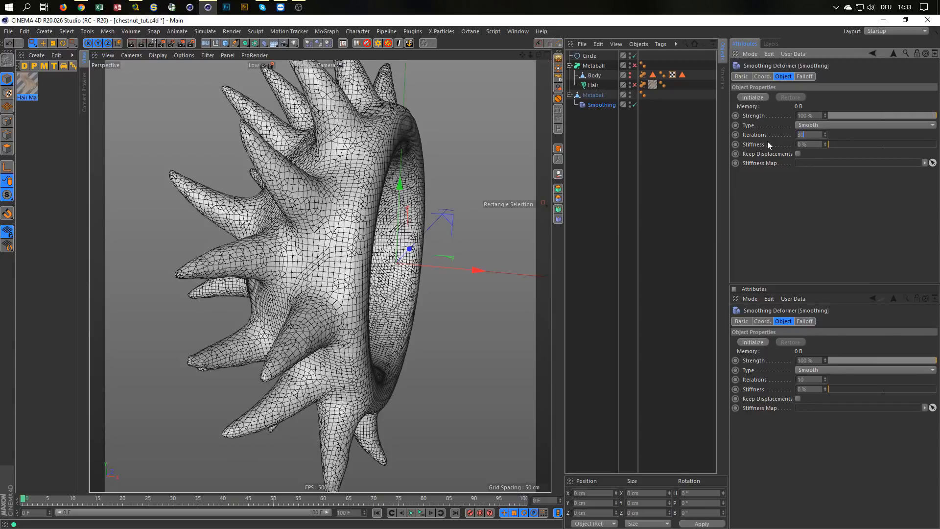
pyautogui.press('Return')
# Step: Raise the Smoothing deformer's iterations to 50
pyautogui.keyDown('alt'); pyautogui.moveTo(282, 244); pyautogui.dragTo(298, 260); pyautogui.keyUp('alt')
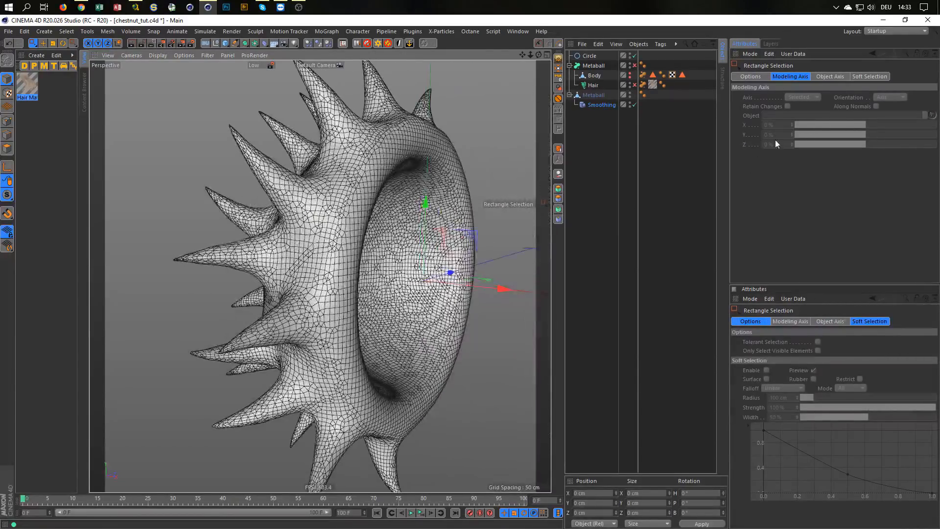
pyautogui.click(603, 104)
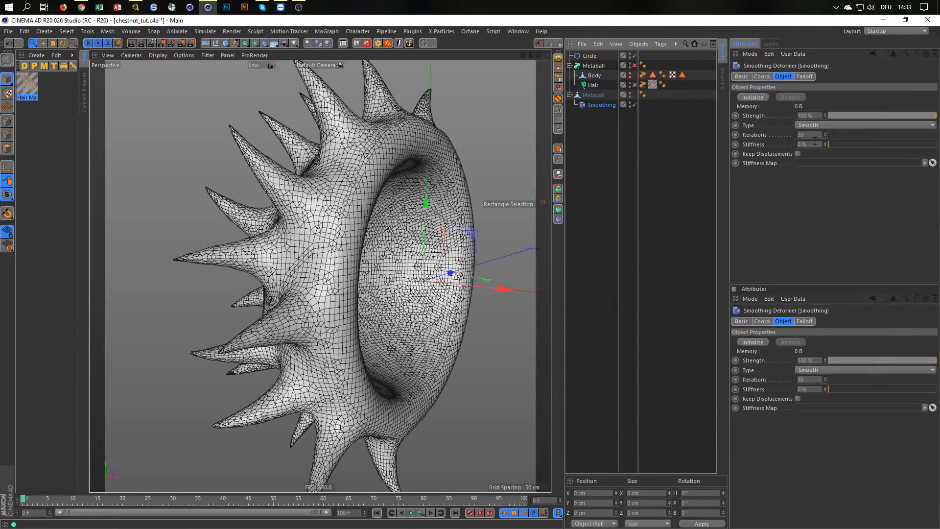
pyautogui.moveTo(809, 136); pyautogui.dragTo(738, 149)
pyautogui.write('50')
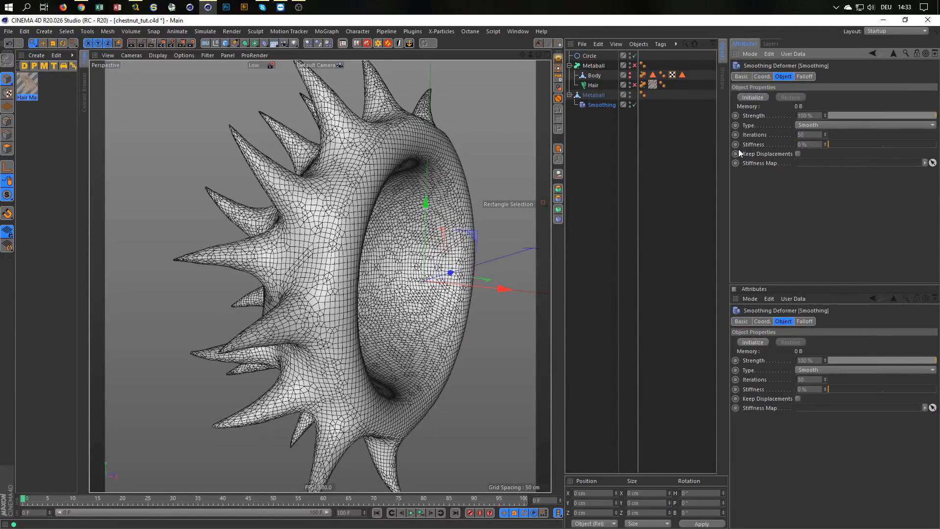
pyautogui.press('Return')
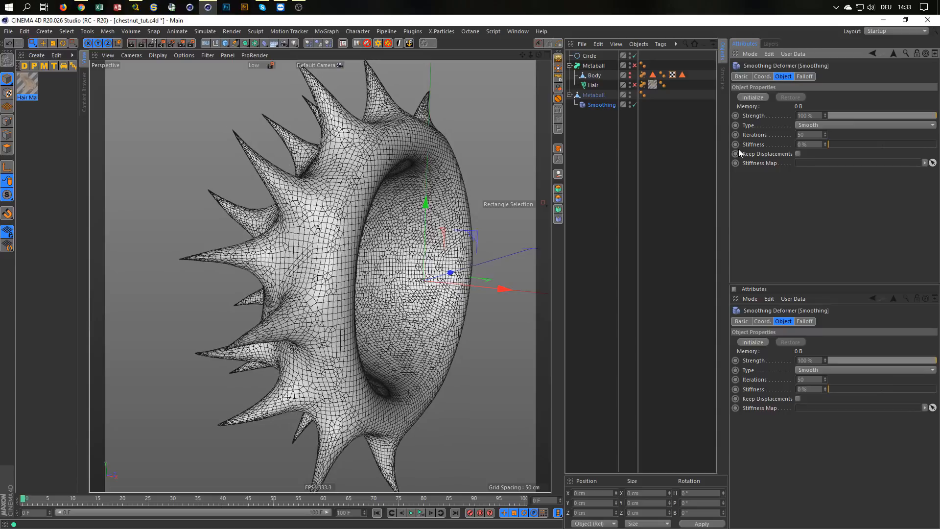
# Step: Add a Box Field to the Smoothing deformer's falloff
pyautogui.moveTo(249, 267)
pyautogui.keyDown('alt'); pyautogui.mouseDown()
pyautogui.moveTo(155, 283)
pyautogui.moveTo(171, 333)
pyautogui.moveTo(228, 280)
pyautogui.moveTo(191, 254)
pyautogui.moveTo(251, 249)
pyautogui.mouseUp(); pyautogui.keyUp('alt')
pyautogui.keyDown('alt'); pyautogui.moveTo(332, 188); pyautogui.dragTo(418, 248); pyautogui.keyUp('alt')
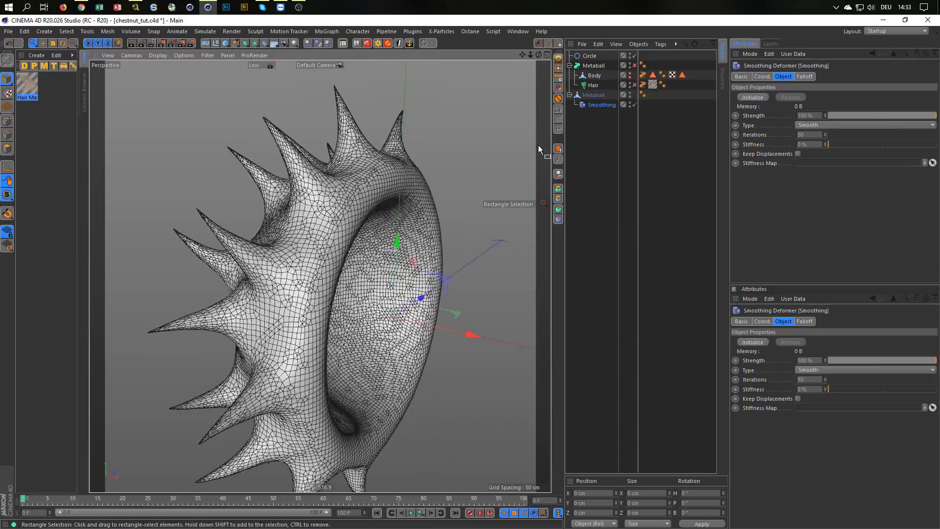
pyautogui.click(590, 105)
pyautogui.click(804, 77)
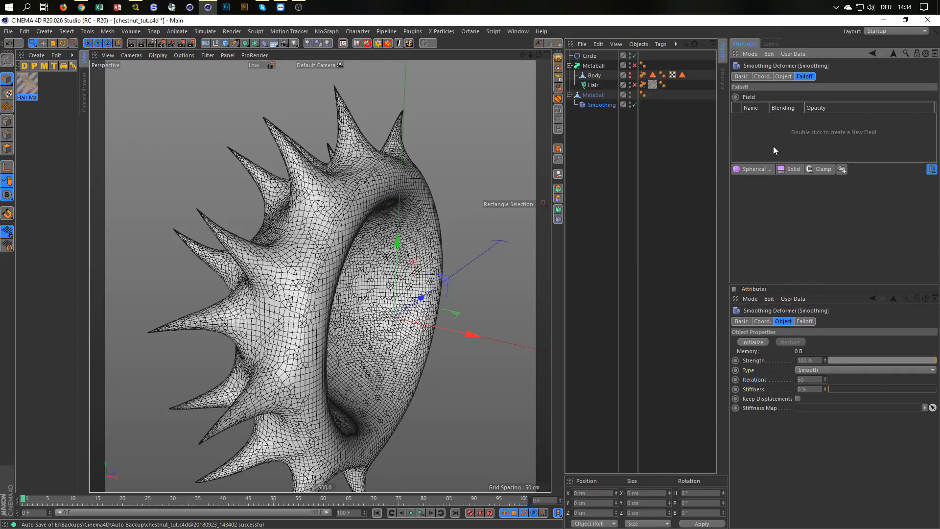
pyautogui.click(759, 171)
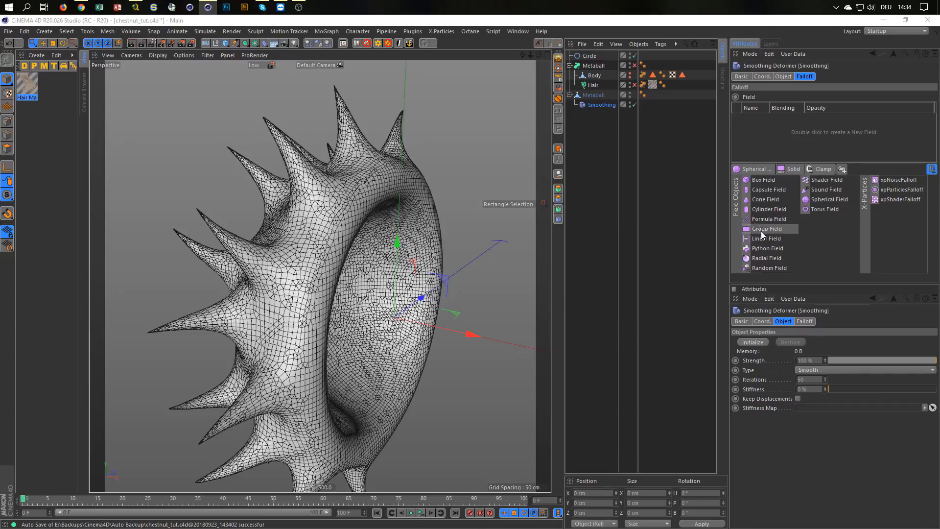
pyautogui.click(770, 181)
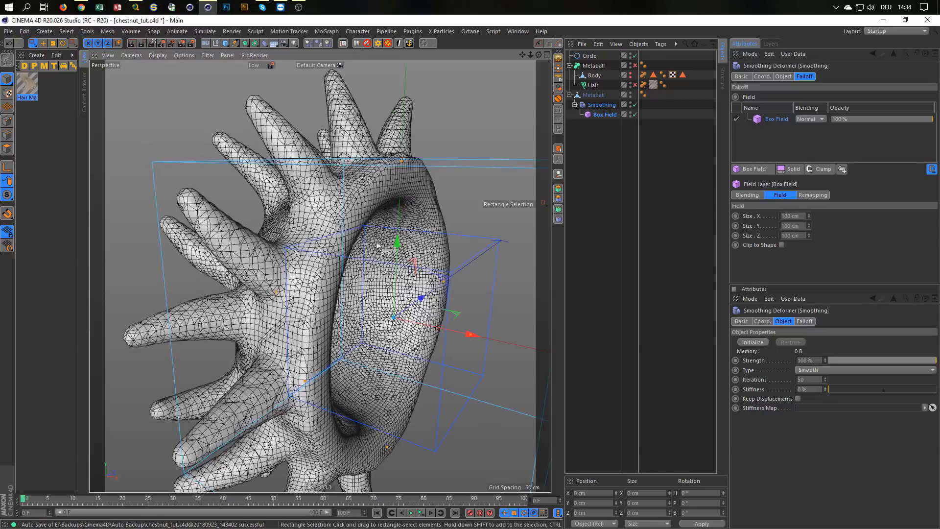
# Step: Shrink the Box Field to about 12 cm along X and shift it to about X 12.8 cm at the shell's rim
pyautogui.scroll(-5, 377, 245)
pyautogui.scroll(3, 415, 278)
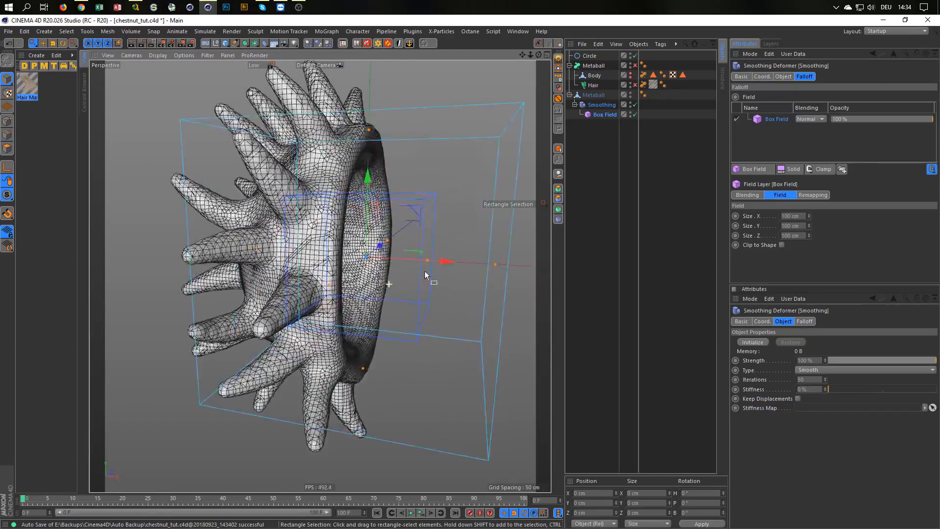
pyautogui.moveTo(258, 251); pyautogui.dragTo(353, 263)
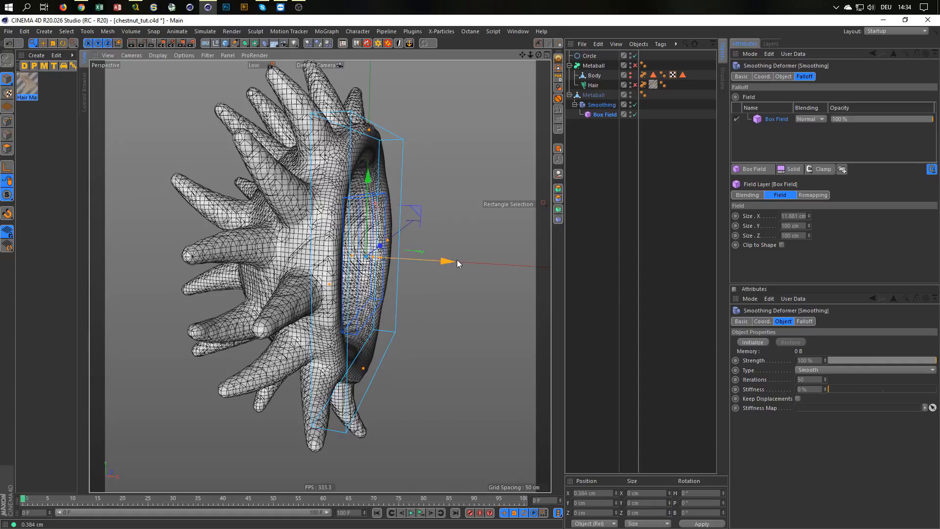
pyautogui.moveTo(457, 260); pyautogui.dragTo(463, 261)
pyautogui.scroll(2, 349, 231)
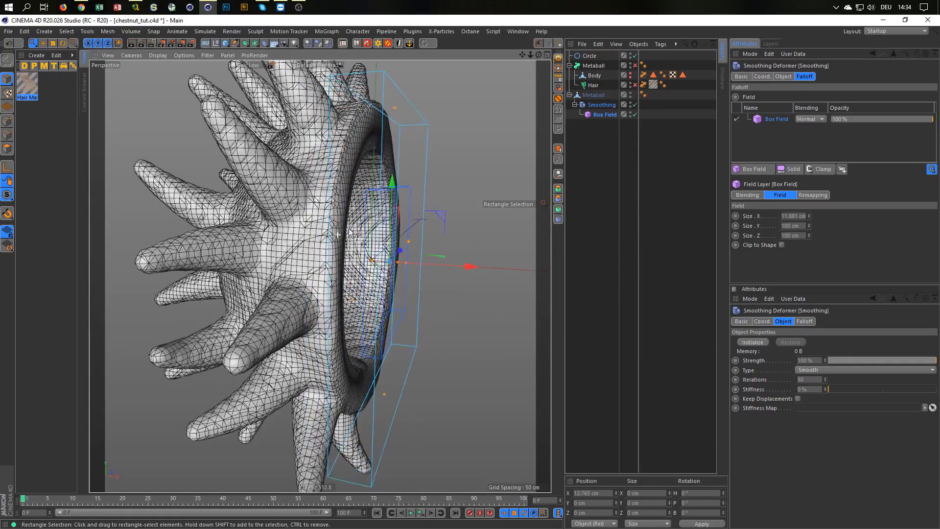
pyautogui.keyDown('alt'); pyautogui.moveTo(349, 230); pyautogui.dragTo(269, 201); pyautogui.keyUp('alt')
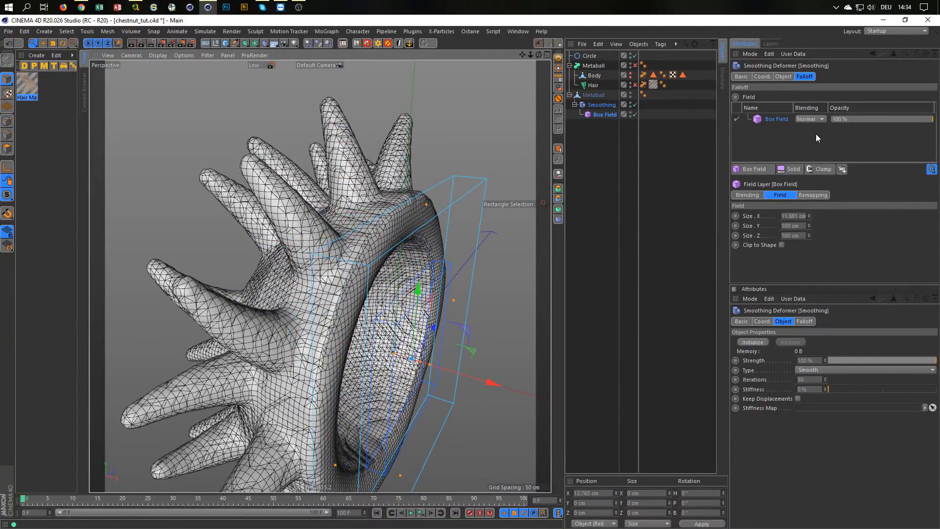
# Step: Set the Box Field's remapping Inner Offset to 100 %
pyautogui.click(601, 116)
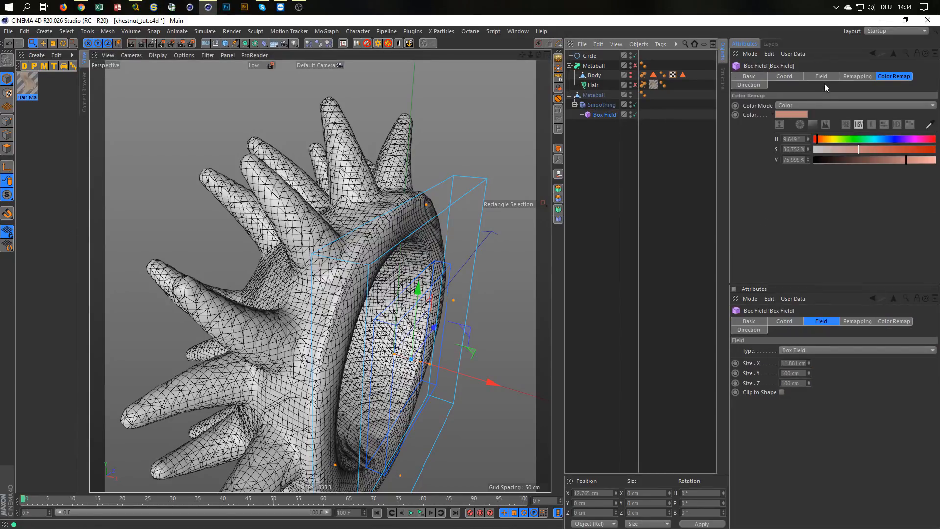
pyautogui.click(855, 77)
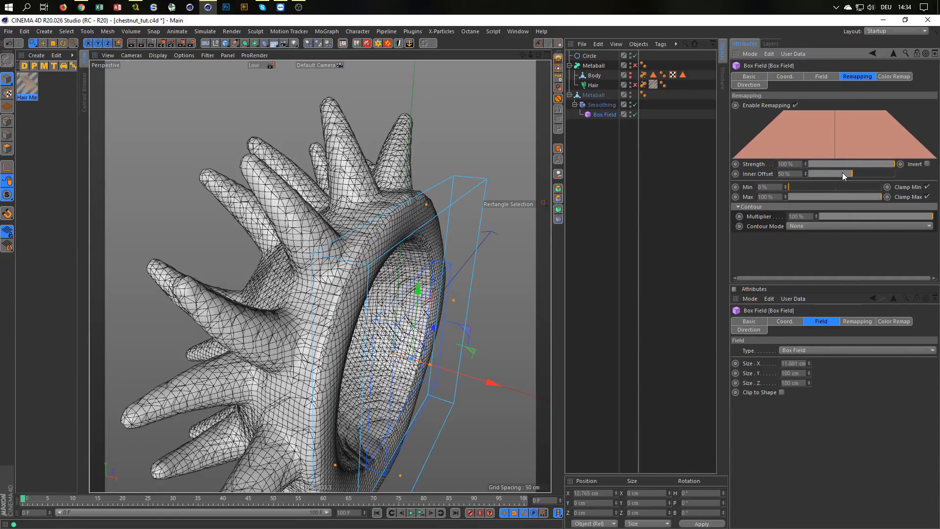
pyautogui.moveTo(843, 172); pyautogui.dragTo(921, 177)
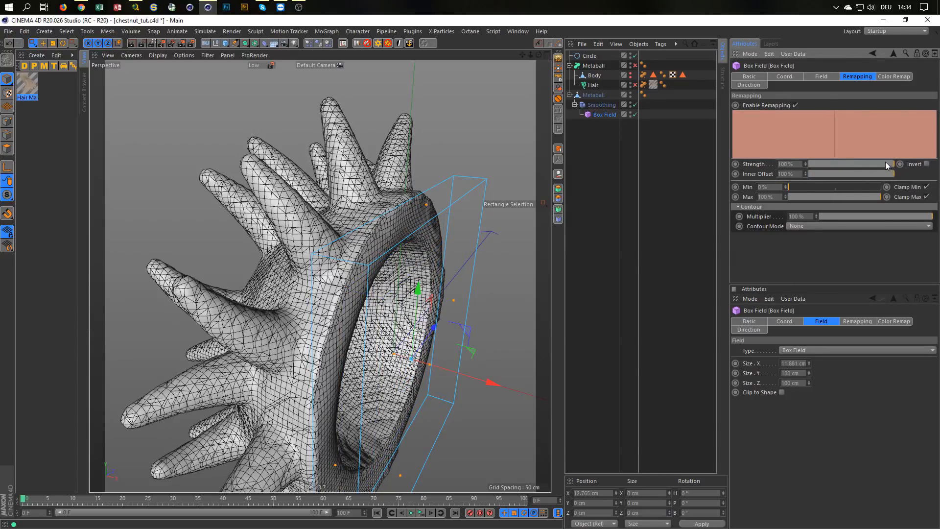
pyautogui.click(602, 113)
pyautogui.click(821, 77)
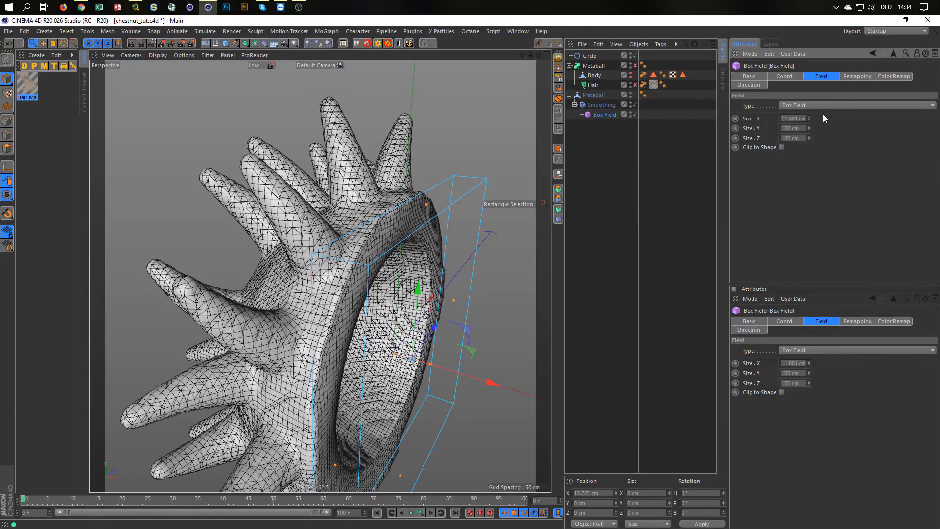
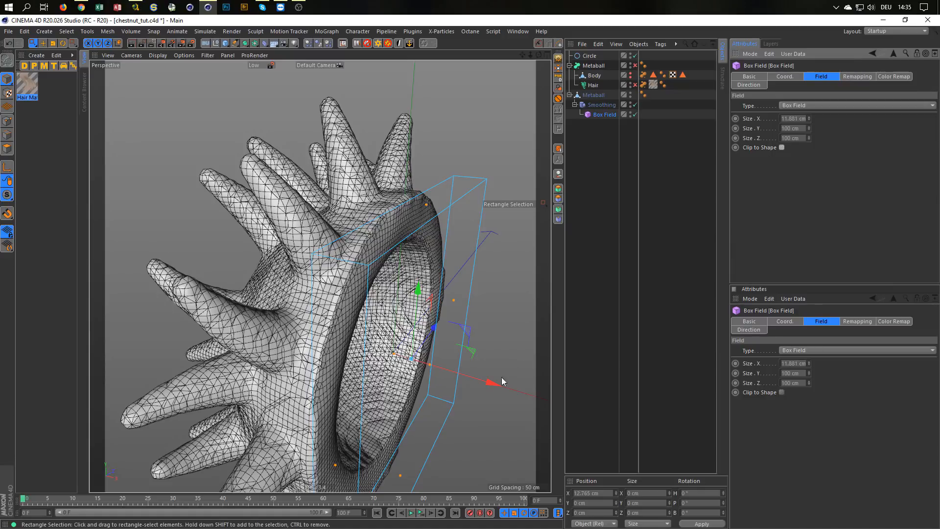
# Step: Move the Box Field behind the shell to about X -151 cm and enlarge it to about 191 × 166 × 188 cm around the spikes
pyautogui.moveTo(491, 382); pyautogui.dragTo(281, 317)
pyautogui.keyDown('alt'); pyautogui.moveTo(281, 317); pyautogui.dragTo(334, 220, button='middle'); pyautogui.keyUp('alt')
pyautogui.scroll(-4, 334, 219)
pyautogui.scroll(-1, 334, 219)
pyautogui.moveTo(301, 242); pyautogui.dragTo(420, 271)
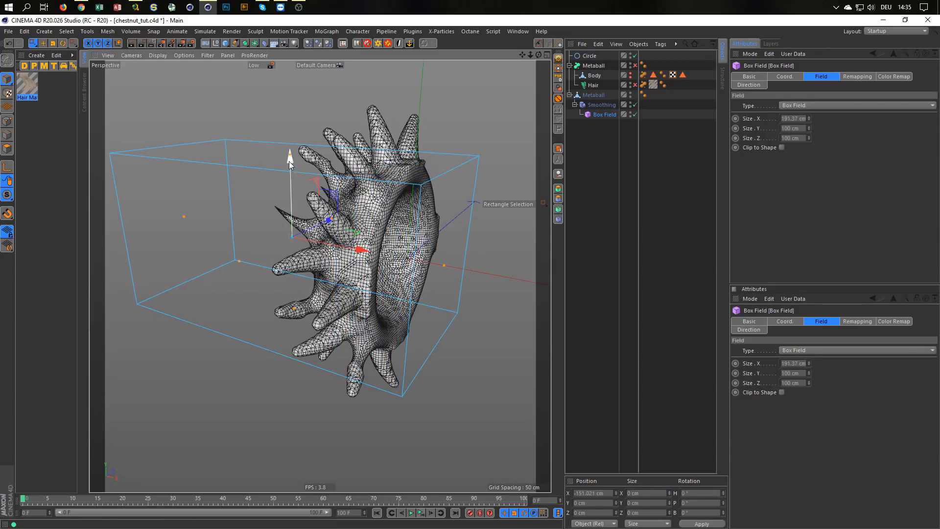
pyautogui.moveTo(291, 153); pyautogui.dragTo(301, 95)
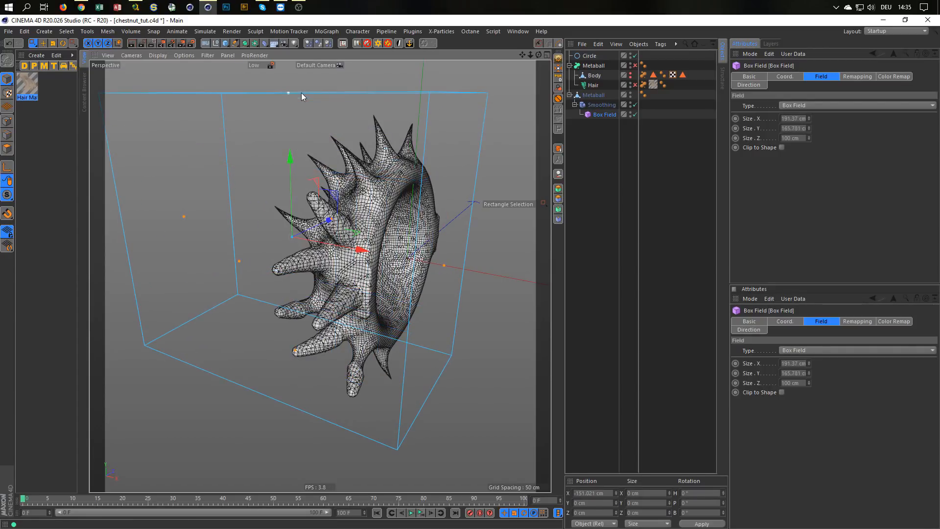
pyautogui.keyDown('alt'); pyautogui.moveTo(336, 258); pyautogui.dragTo(414, 257); pyautogui.keyUp('alt')
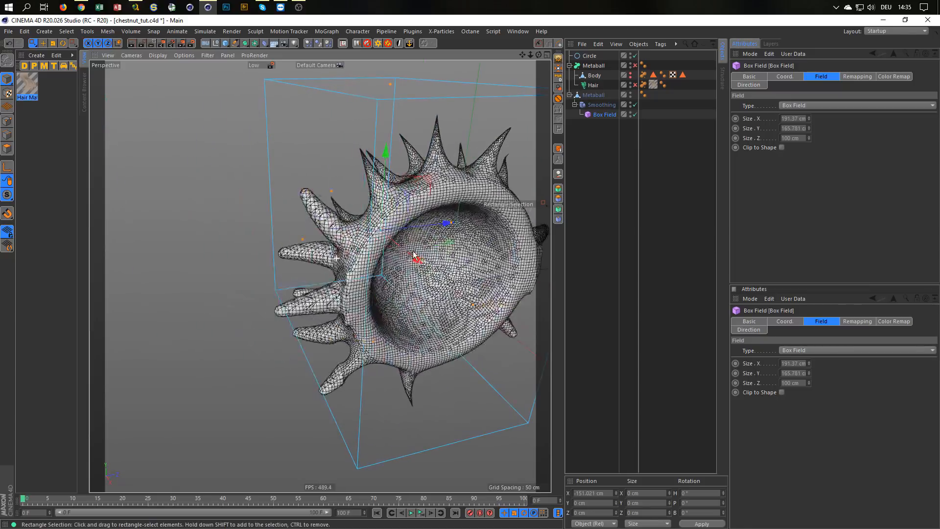
pyautogui.moveTo(453, 224); pyautogui.dragTo(509, 219)
pyautogui.keyDown('alt'); pyautogui.moveTo(431, 243); pyautogui.dragTo(489, 247); pyautogui.keyUp('alt')
pyautogui.keyDown('alt'); pyautogui.moveTo(431, 250); pyautogui.dragTo(397, 245, button='right'); pyautogui.keyUp('alt')
pyautogui.keyDown('alt'); pyautogui.moveTo(397, 245); pyautogui.dragTo(350, 256, button='middle'); pyautogui.keyUp('alt')
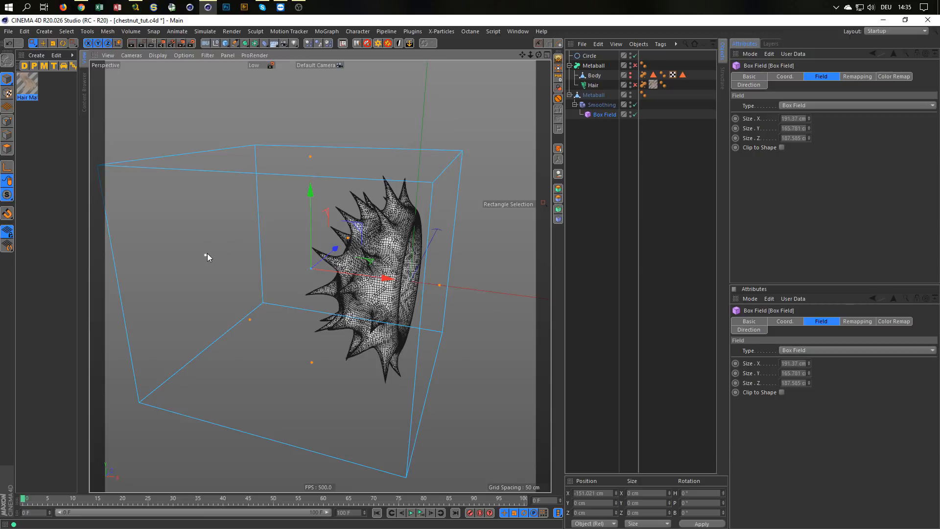
# Step: Shorten the Box Field to about 155 cm along X and shift it back to about X -157 cm
pyautogui.moveTo(208, 254); pyautogui.dragTo(223, 262)
pyautogui.scroll(10, 440, 226)
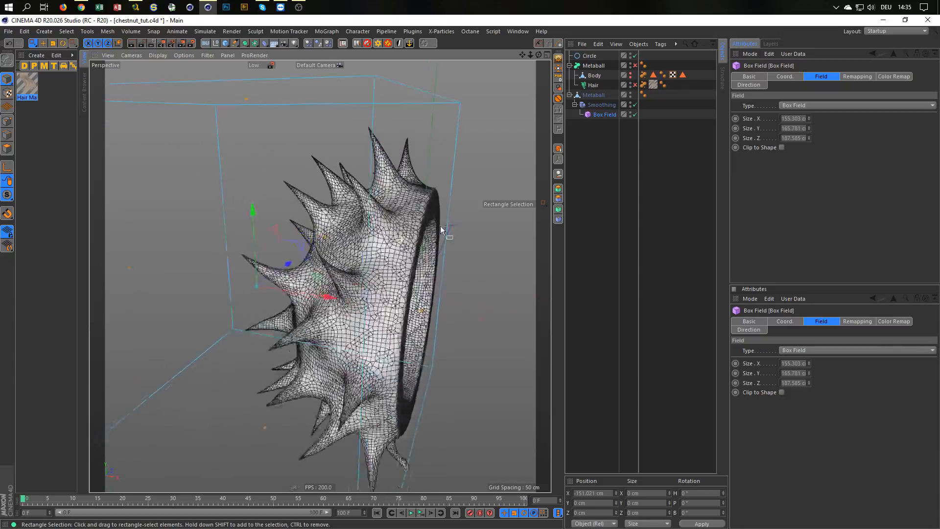
pyautogui.keyDown('alt'); pyautogui.moveTo(476, 223); pyautogui.dragTo(371, 338); pyautogui.keyUp('alt')
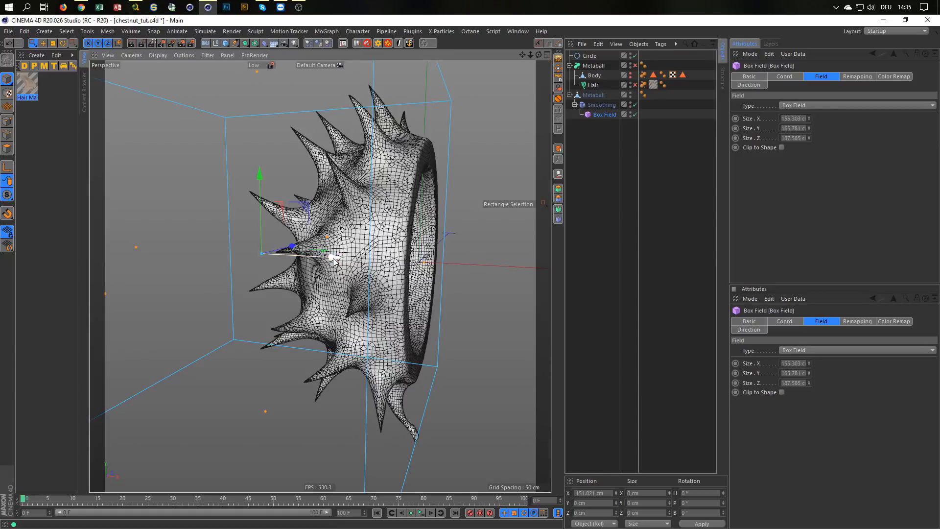
pyautogui.moveTo(333, 261); pyautogui.dragTo(265, 267)
pyautogui.keyDown('alt'); pyautogui.moveTo(424, 266); pyautogui.dragTo(343, 274, button='right'); pyautogui.keyUp('alt')
pyautogui.keyDown('alt'); pyautogui.moveTo(274, 293); pyautogui.dragTo(549, 161); pyautogui.keyUp('alt')
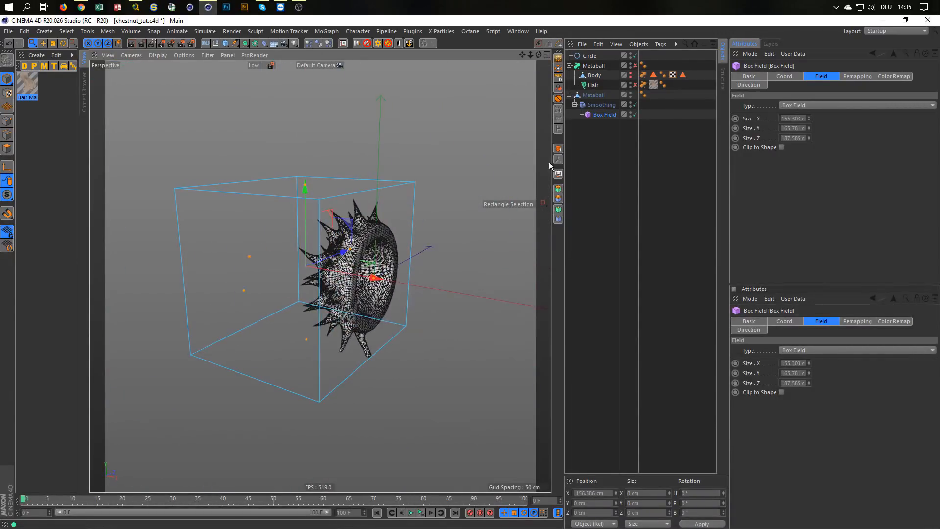
# Step: Bake the deformed Metaball mesh into a separate polygon object and disable the original's Smoothing deformer and Box Field
pyautogui.click(591, 95)
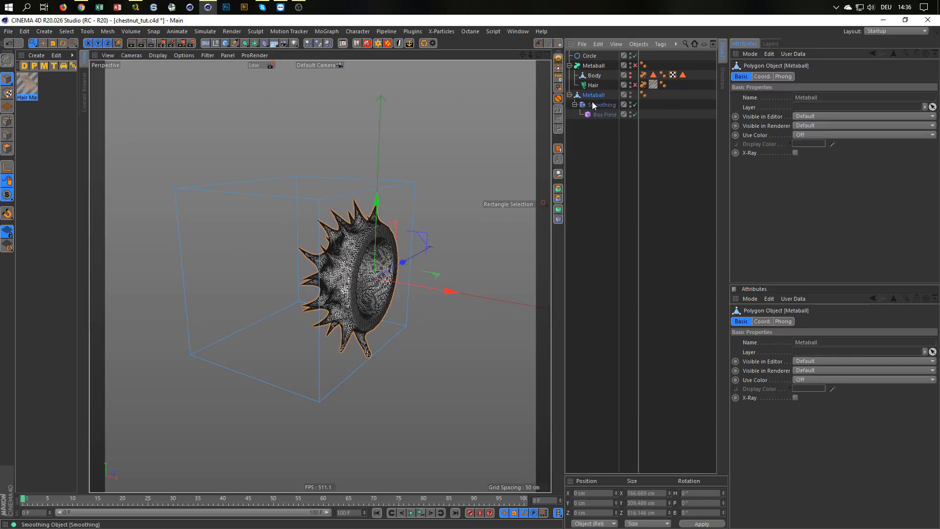
pyautogui.click(558, 150)
pyautogui.moveTo(635, 104); pyautogui.dragTo(636, 115)
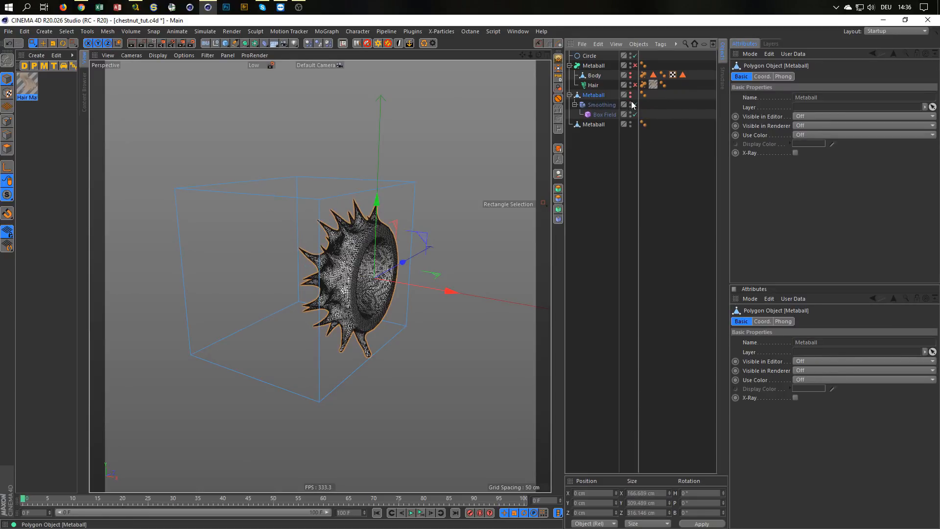
pyautogui.click(590, 124)
pyautogui.scroll(5, 347, 308)
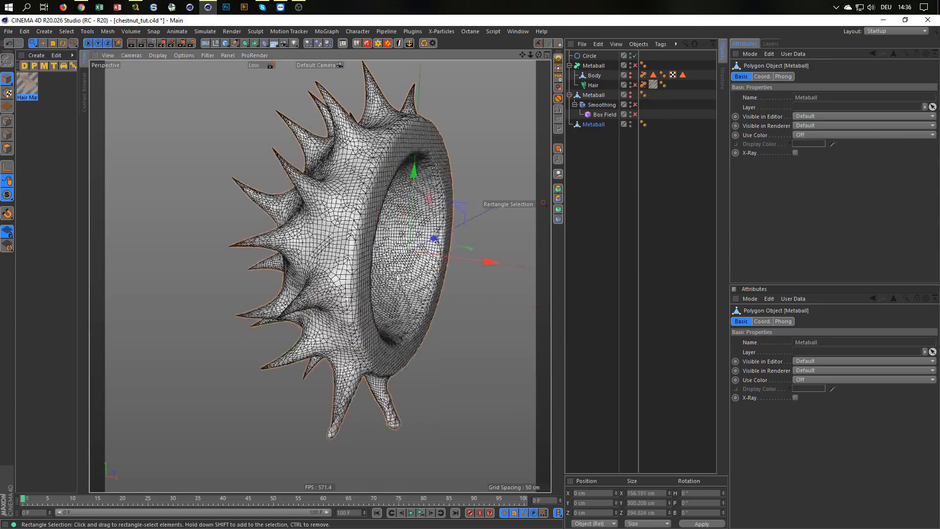
# Step: Delete the baked Metaball copy, then show the original mesh and re-enable its Smoothing deformer and Box Field
pyautogui.keyDown('alt'); pyautogui.moveTo(363, 287); pyautogui.dragTo(382, 249); pyautogui.keyUp('alt')
pyautogui.scroll(-4, 377, 256)
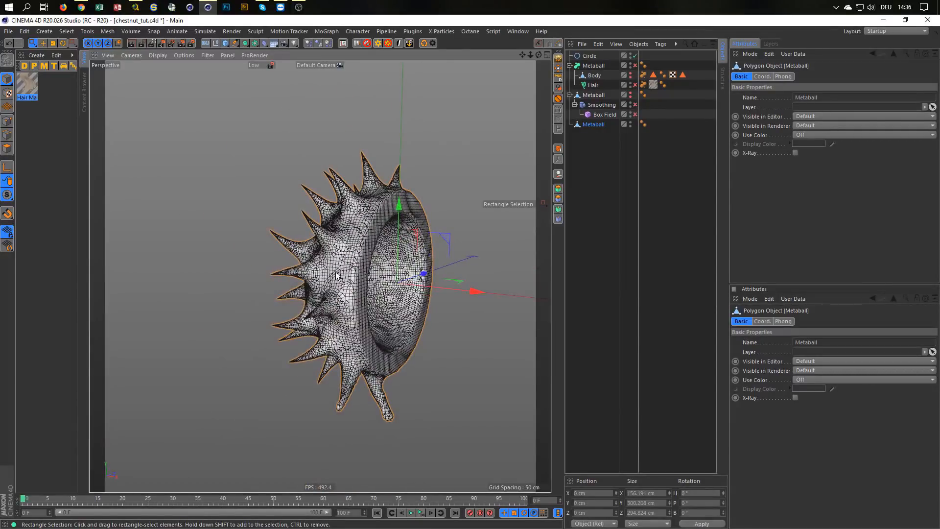
pyautogui.keyDown('alt'); pyautogui.moveTo(369, 389); pyautogui.dragTo(372, 443); pyautogui.keyUp('alt')
pyautogui.scroll(5, 366, 448)
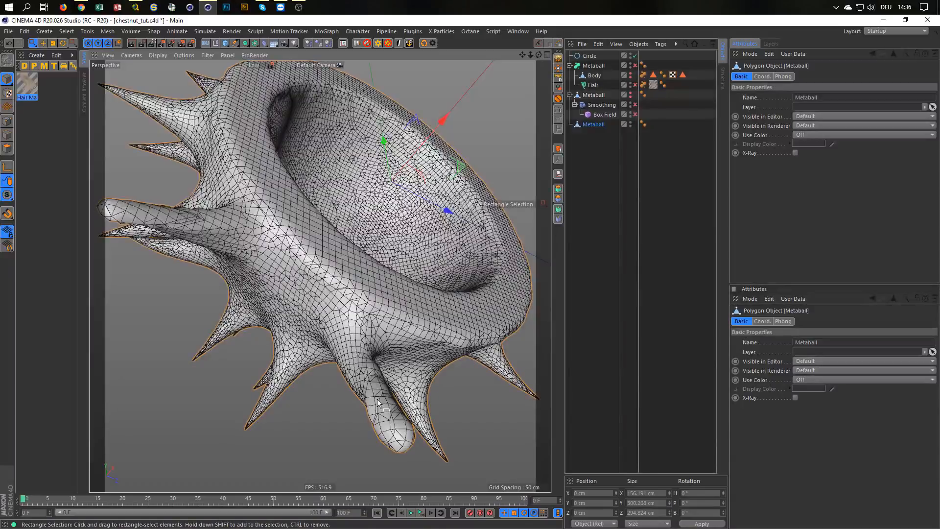
pyautogui.click(587, 124)
pyautogui.press('Delete')
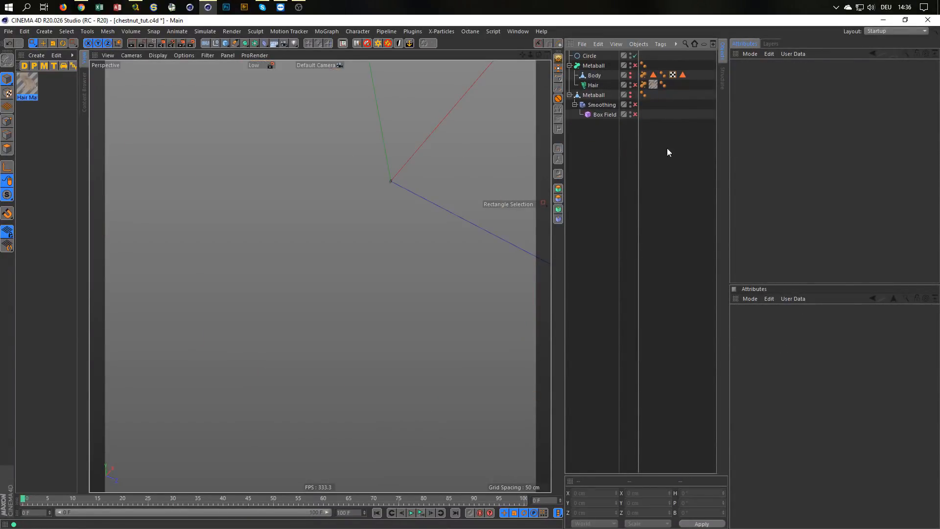
pyautogui.keyDown('alt'); pyautogui.click(631, 94); pyautogui.keyUp('alt')
pyautogui.moveTo(635, 104); pyautogui.dragTo(635, 115)
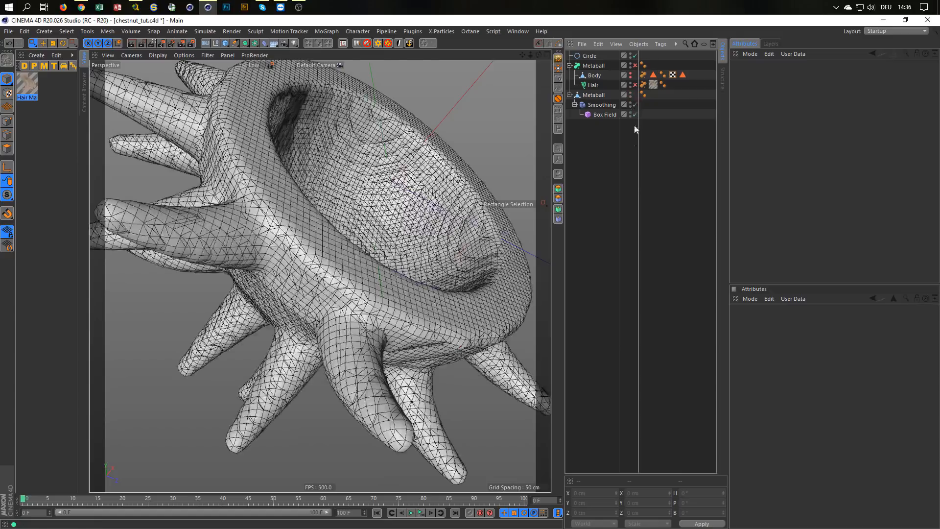
# Step: Shift the Box Field slightly away from the shell's rim to about X -161 cm
pyautogui.keyDown('alt'); pyautogui.moveTo(353, 331); pyautogui.dragTo(328, 254); pyautogui.keyUp('alt')
pyautogui.scroll(-4, 321, 293)
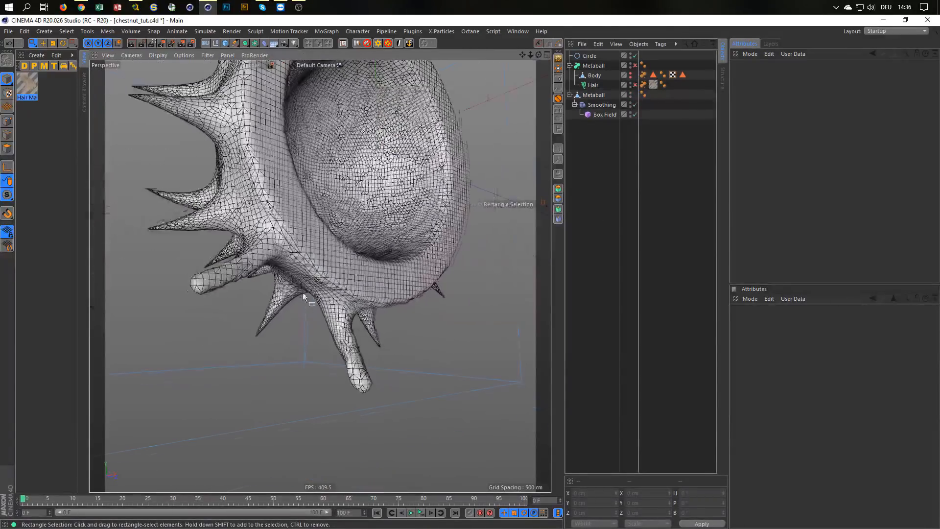
pyautogui.scroll(-5, 311, 353)
pyautogui.keyDown('alt'); pyautogui.moveTo(348, 366); pyautogui.dragTo(278, 283); pyautogui.keyUp('alt')
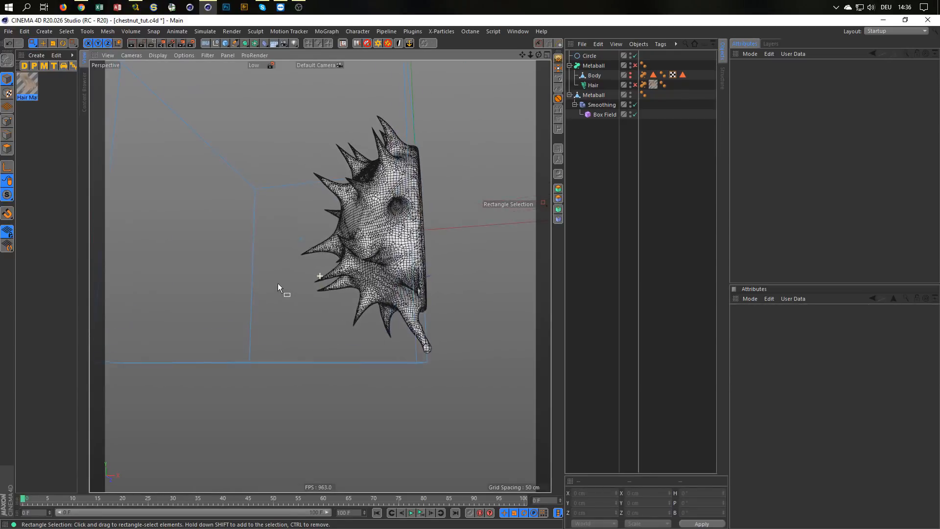
pyautogui.click(604, 114)
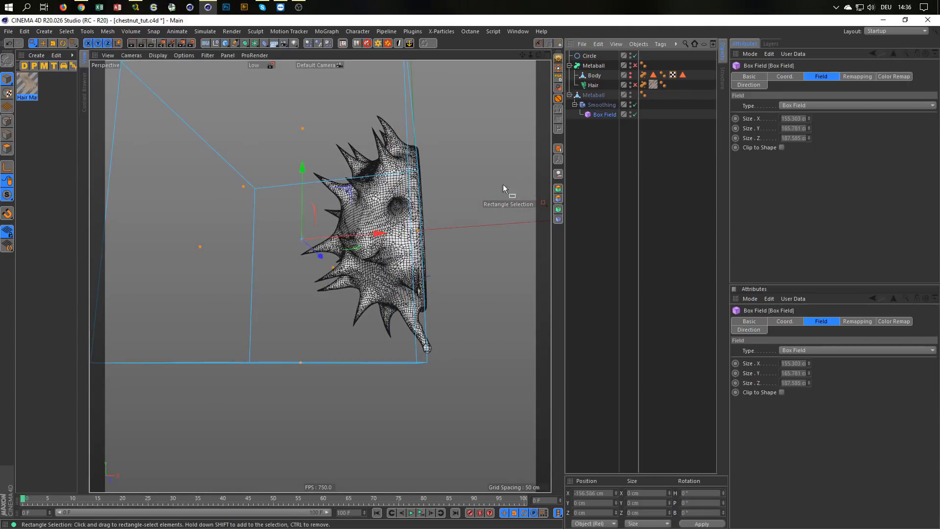
pyautogui.moveTo(379, 235)
pyautogui.mouseDown()
pyautogui.moveTo(387, 236)
pyautogui.moveTo(375, 236)
pyautogui.mouseUp()
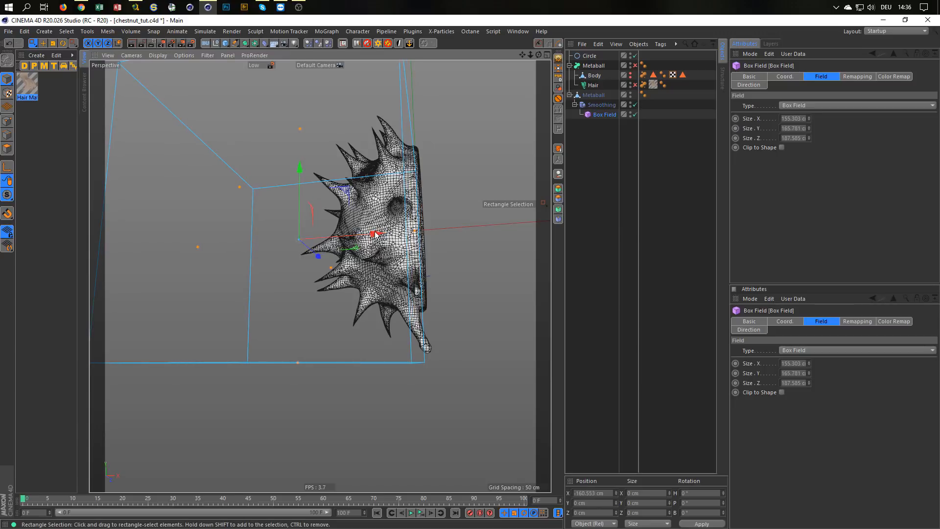
# Step: Disable the Box Field and move it out of the Smoothing deformer's hierarchy
pyautogui.keyDown('alt'); pyautogui.moveTo(514, 243); pyautogui.dragTo(397, 247); pyautogui.keyUp('alt')
pyautogui.keyDown('alt'); pyautogui.moveTo(451, 248); pyautogui.dragTo(387, 263, button='middle'); pyautogui.keyUp('alt')
pyautogui.keyDown('alt'); pyautogui.moveTo(388, 263); pyautogui.dragTo(509, 293); pyautogui.keyUp('alt')
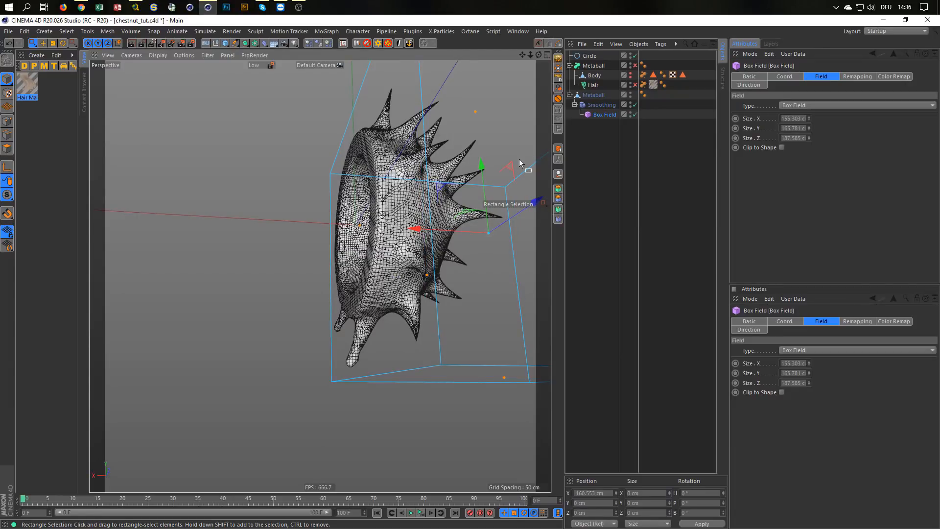
pyautogui.click(635, 114)
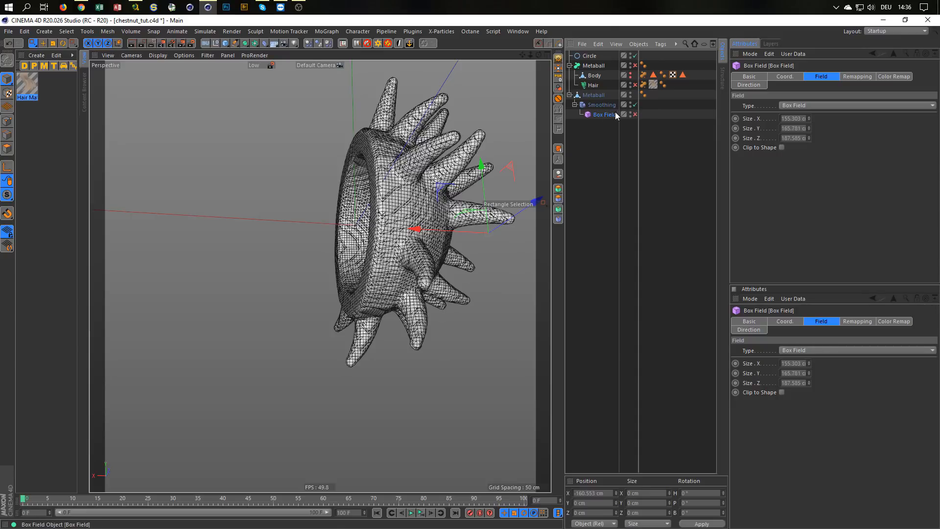
pyautogui.moveTo(598, 146); pyautogui.dragTo(599, 145)
pyautogui.click(602, 105)
pyautogui.keyDown('alt'); pyautogui.moveTo(394, 234); pyautogui.dragTo(343, 280); pyautogui.keyUp('alt')
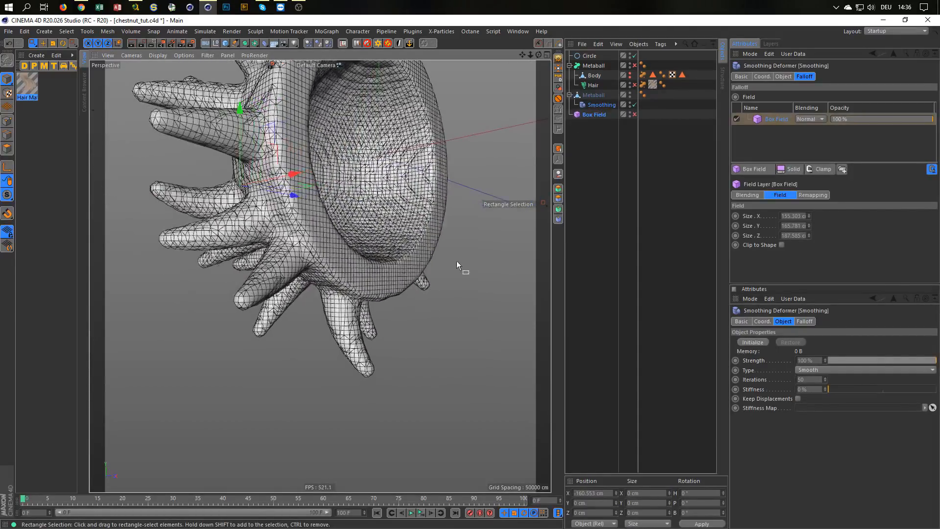
# Step: Switch off the Box Field layer in the Smoothing deformer's falloff list
pyautogui.click(595, 96)
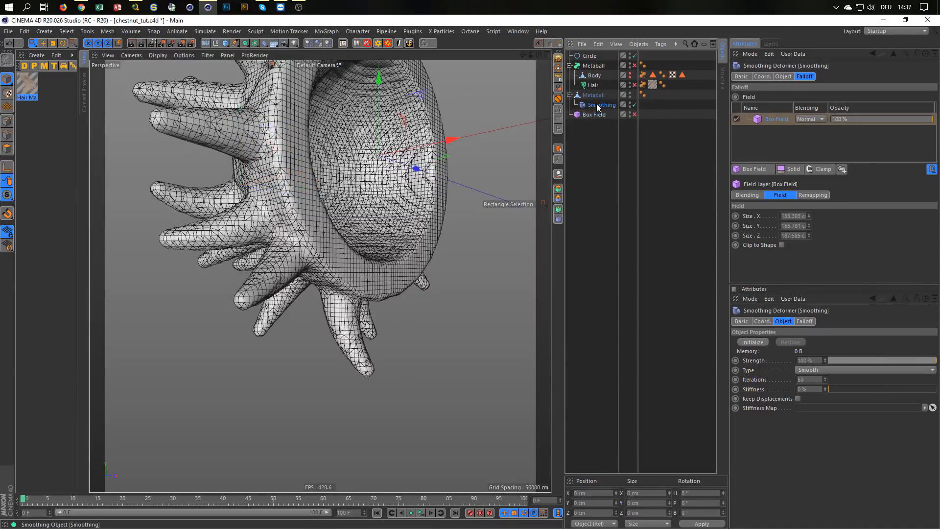
pyautogui.click(597, 103)
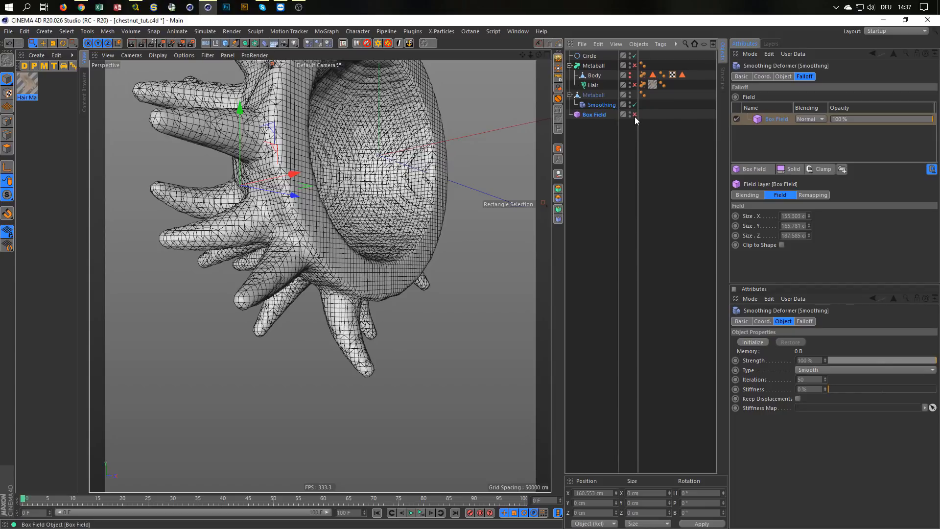
pyautogui.click(603, 103)
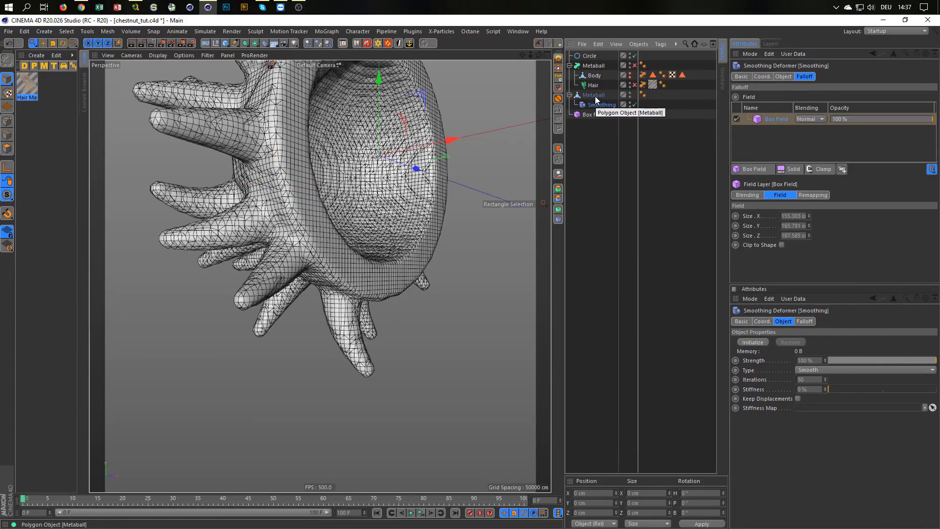
pyautogui.click(595, 96)
pyautogui.click(596, 106)
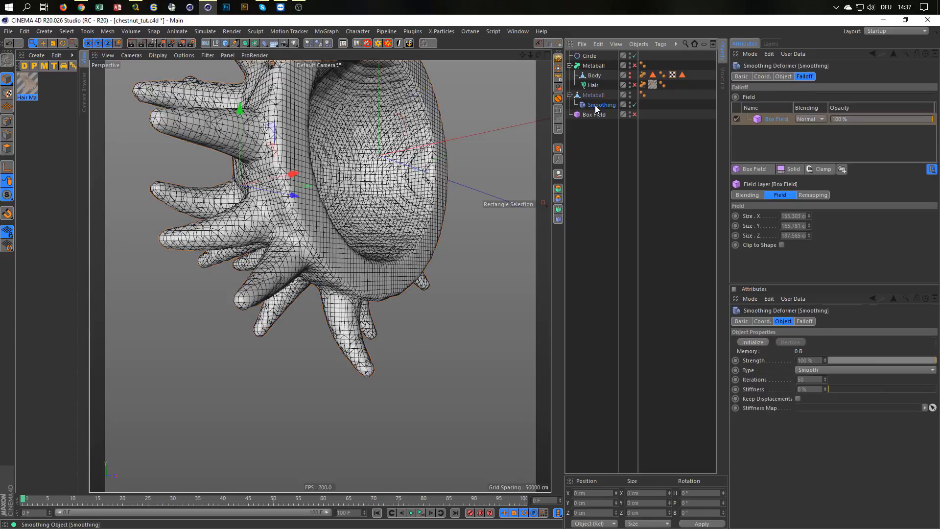
pyautogui.click(738, 119)
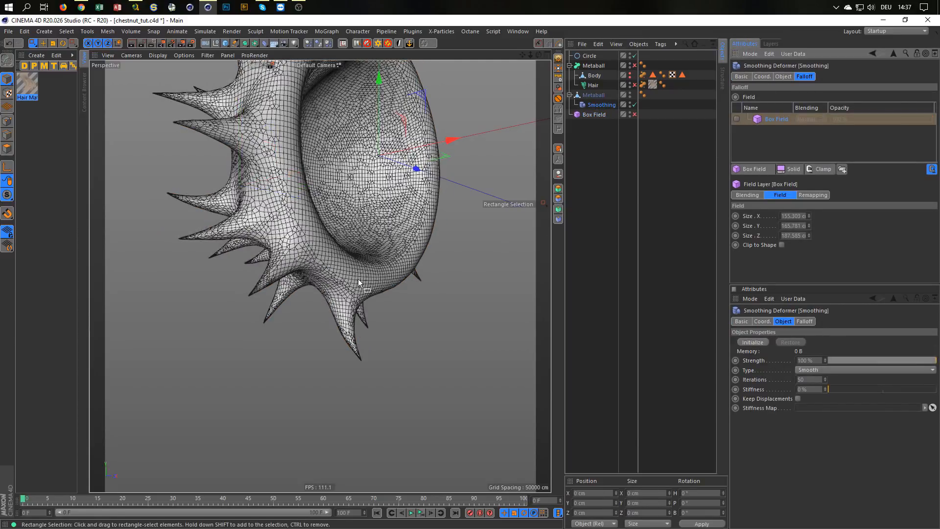
# Step: Activate the Magnet tool on the Metaball mesh's points, reduce its radius to about 50 cm and try pulling the lowest spike's tip
pyautogui.click(596, 93)
pyautogui.click(8, 122)
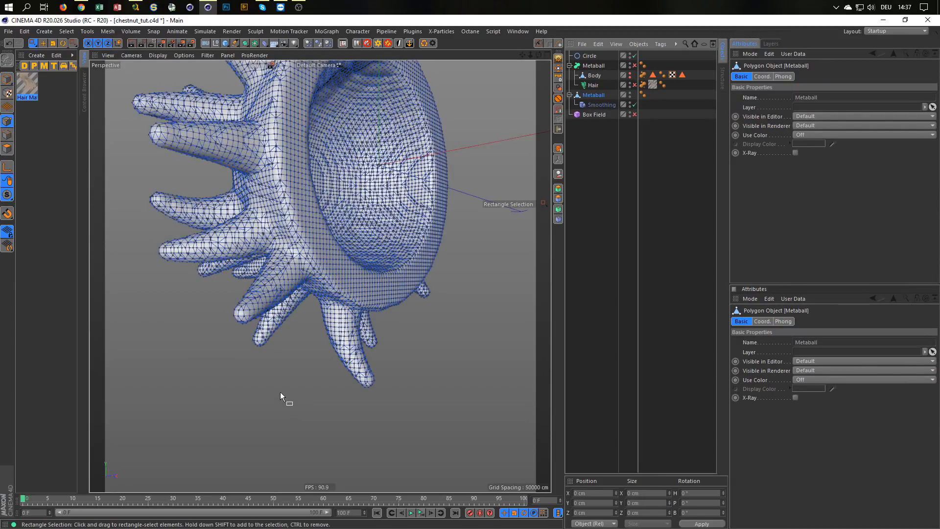
pyautogui.rightClick(457, 378)
pyautogui.click(489, 388)
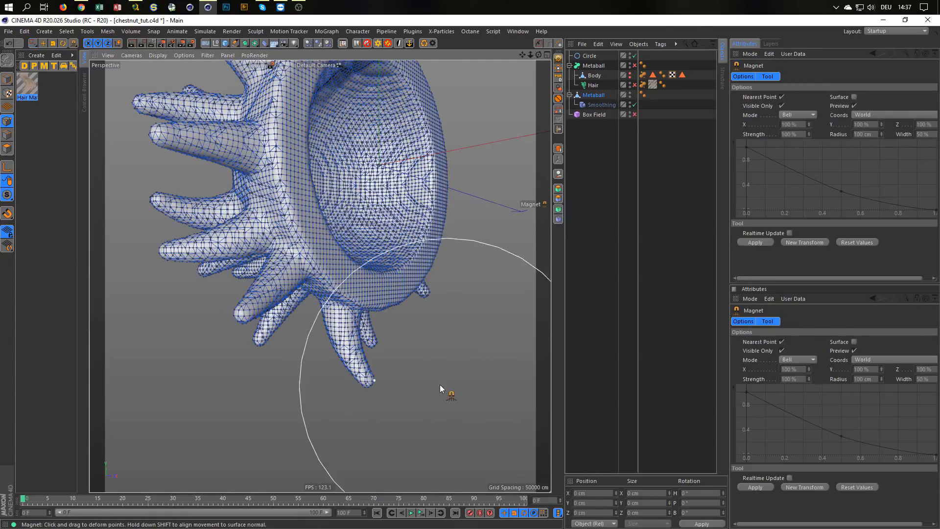
pyautogui.moveTo(422, 380); pyautogui.dragTo(325, 380, button='middle')
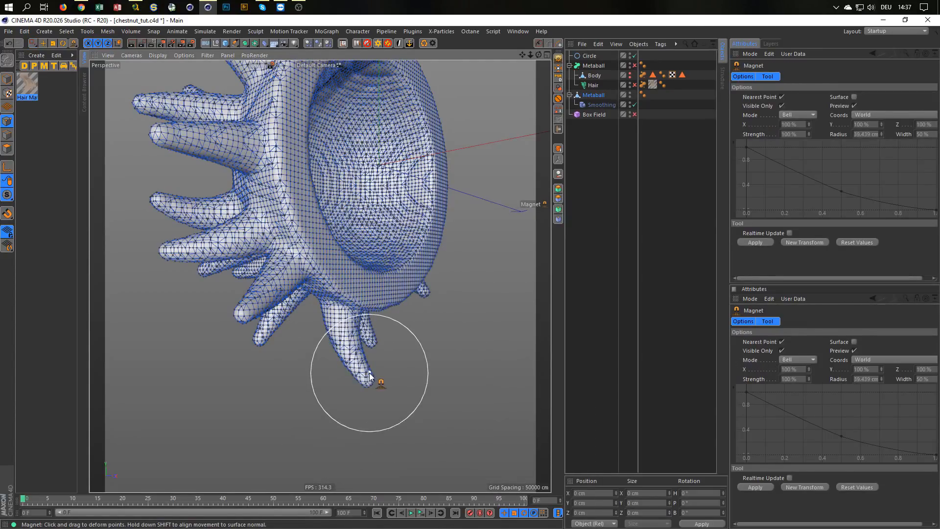
pyautogui.keyDown('alt'); pyautogui.moveTo(370, 374); pyautogui.dragTo(366, 397); pyautogui.keyUp('alt')
pyautogui.moveTo(396, 378); pyautogui.dragTo(414, 372, button='middle')
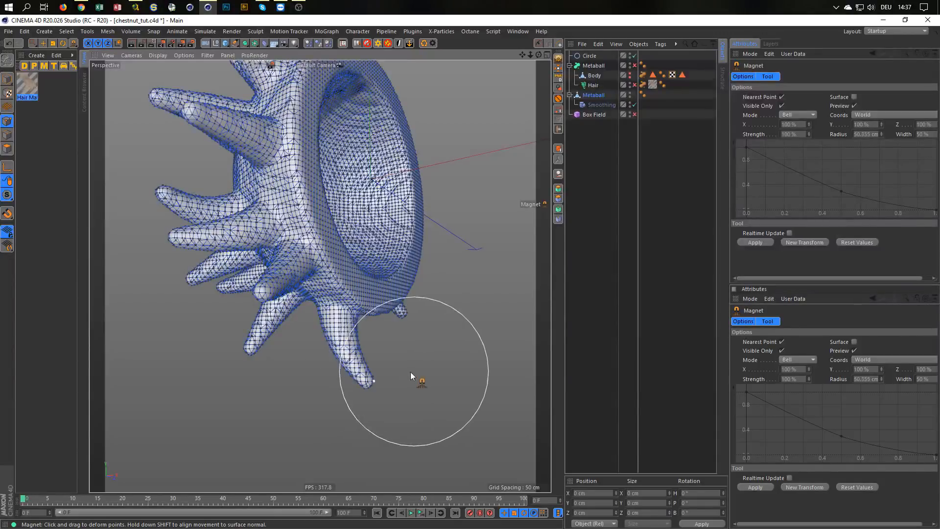
pyautogui.moveTo(369, 387)
pyautogui.mouseDown()
pyautogui.moveTo(338, 392)
pyautogui.moveTo(337, 401)
pyautogui.moveTo(377, 377)
pyautogui.moveTo(520, 349)
pyautogui.moveTo(304, 357)
pyautogui.mouseUp()
# Step: Nudge the lowest spike's tip slightly inward in the Front view, reduce the Magnet radius to about 16.6 cm, and return to Model mode in Perspective
pyautogui.scroll(3, 295, 293)
pyautogui.keyDown('alt'); pyautogui.moveTo(295, 293); pyautogui.dragTo(293, 290); pyautogui.keyUp('alt')
pyautogui.middleClick(320, 323)
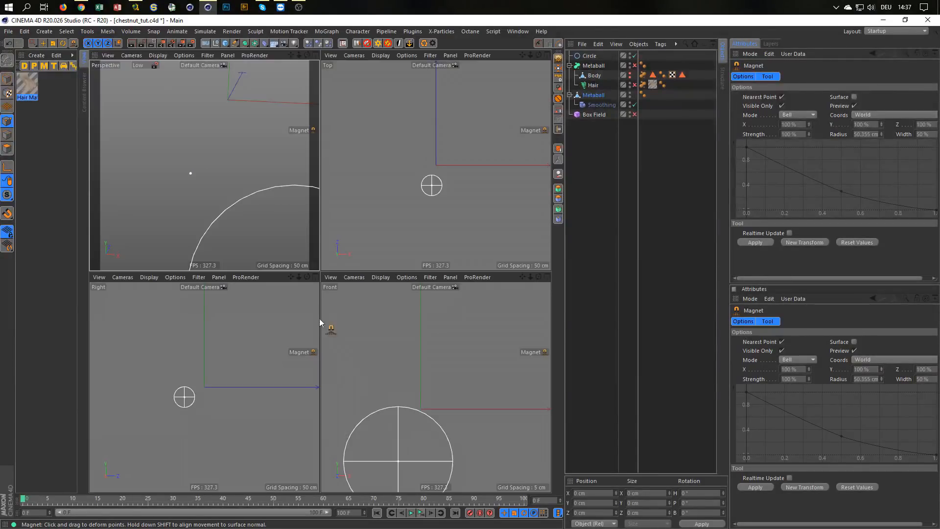
pyautogui.scroll(-5, 404, 364)
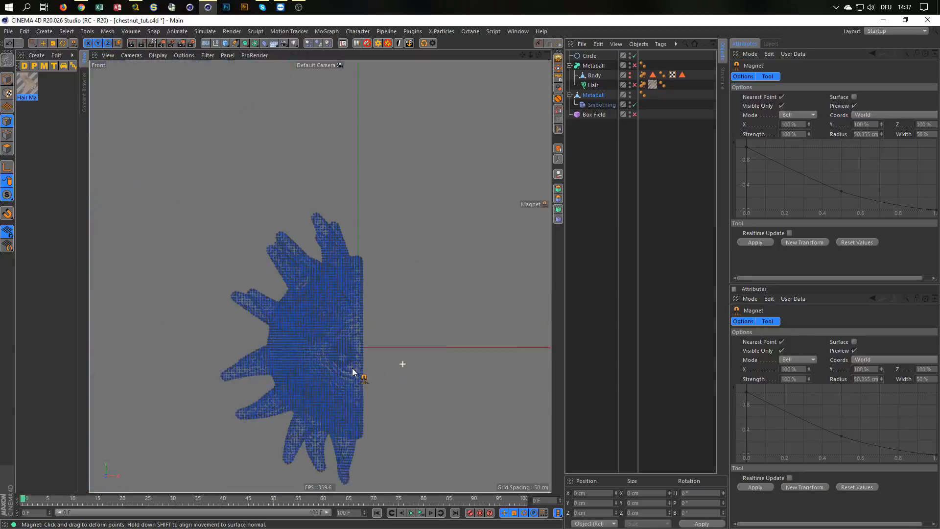
pyautogui.scroll(3, 368, 390)
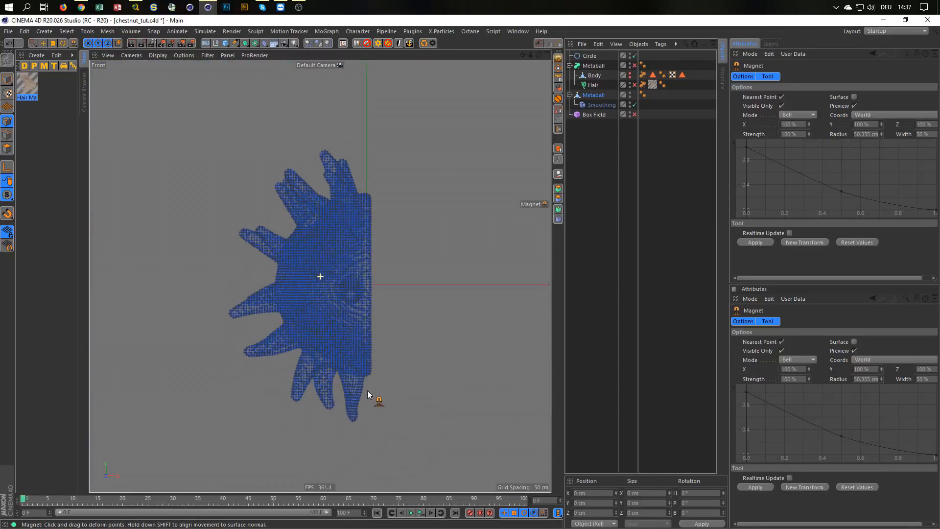
pyautogui.scroll(5, 360, 421)
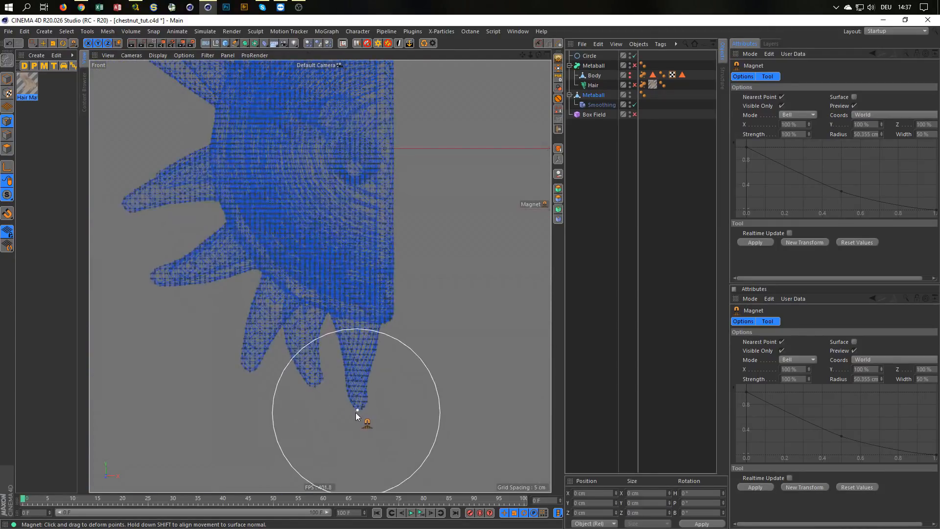
pyautogui.moveTo(357, 412); pyautogui.dragTo(350, 411)
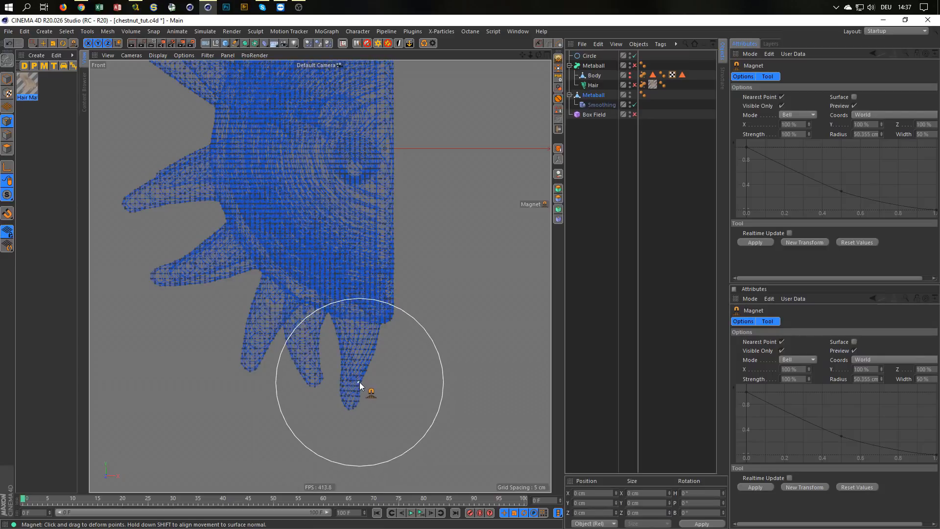
pyautogui.moveTo(359, 382); pyautogui.dragTo(316, 384, button='middle')
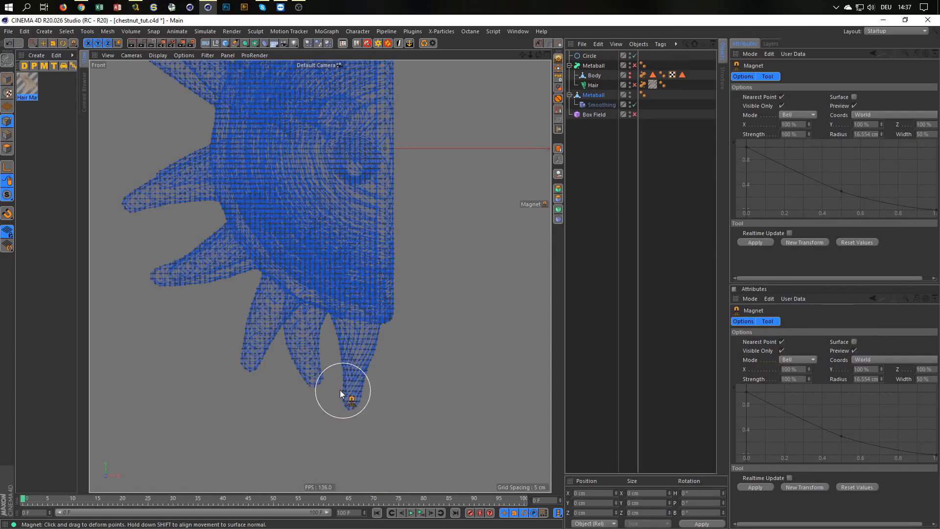
pyautogui.middleClick(410, 399)
pyautogui.middleClick(229, 247)
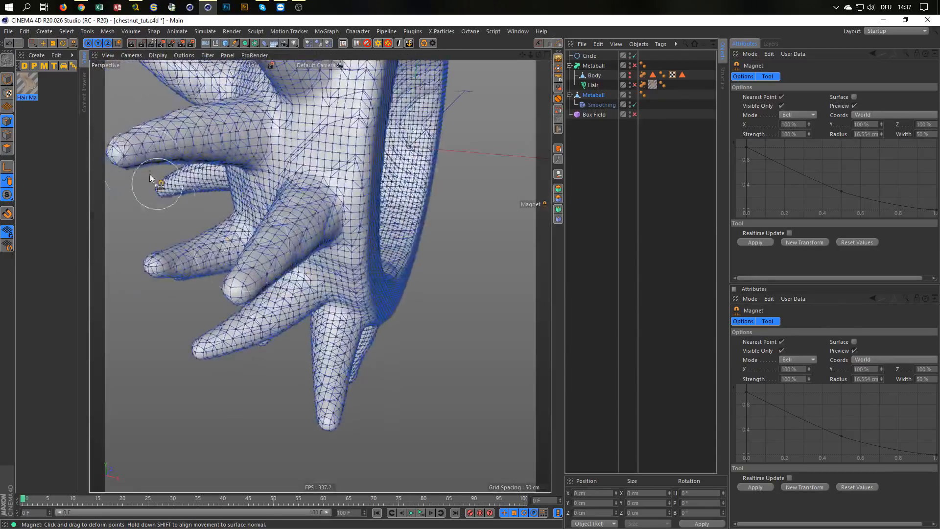
pyautogui.click(7, 79)
pyautogui.keyDown('alt'); pyautogui.moveTo(332, 320); pyautogui.dragTo(382, 329); pyautogui.keyUp('alt')
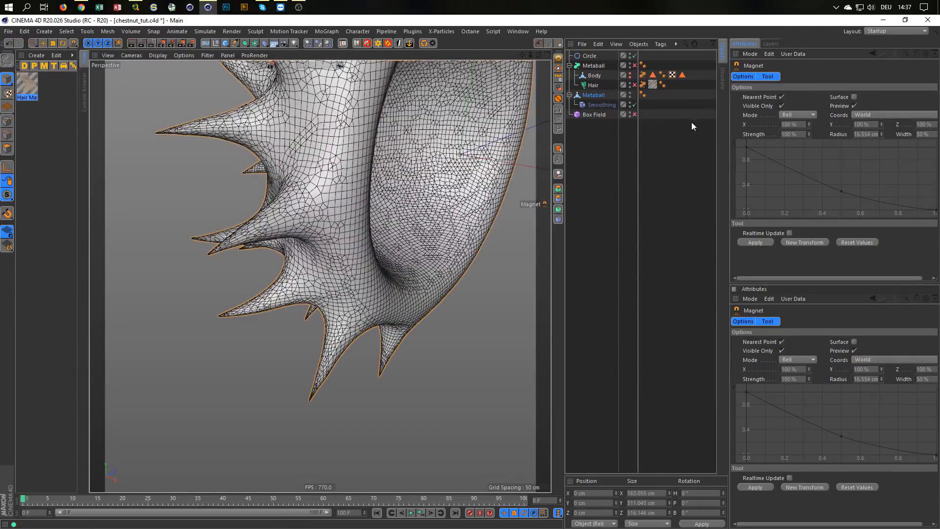
# Step: Switch the Smoothing deformer's Box Field layer back on, nest the Box Field under the deformer and enable it
pyautogui.click(601, 105)
pyautogui.click(736, 119)
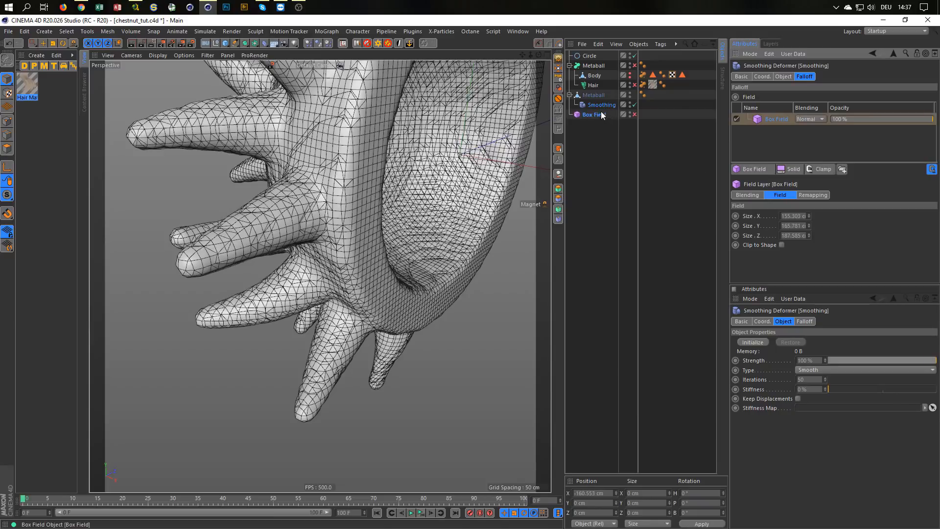
pyautogui.moveTo(602, 112); pyautogui.dragTo(604, 102)
pyautogui.click(636, 114)
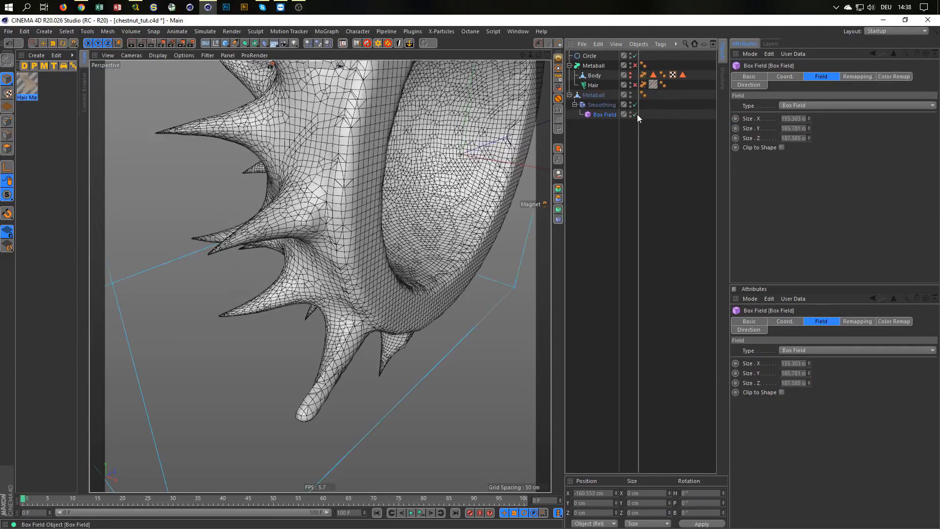
# Step: Bend the two lowest spikes of the Metaball mesh with the Magnet tool in point mode, enlarging its radius, and return to Model mode
pyautogui.keyDown('alt'); pyautogui.moveTo(377, 258); pyautogui.dragTo(328, 275, button='right'); pyautogui.keyUp('alt')
pyautogui.keyDown('alt'); pyautogui.moveTo(327, 276); pyautogui.dragTo(363, 326); pyautogui.keyUp('alt')
pyautogui.keyDown('alt'); pyautogui.moveTo(362, 325); pyautogui.dragTo(411, 325, button='right'); pyautogui.keyUp('alt')
pyautogui.moveTo(412, 325)
pyautogui.keyDown('alt'); pyautogui.mouseDown()
pyautogui.moveTo(443, 299)
pyautogui.moveTo(396, 324)
pyautogui.mouseUp(); pyautogui.keyUp('alt')
pyautogui.click(599, 95)
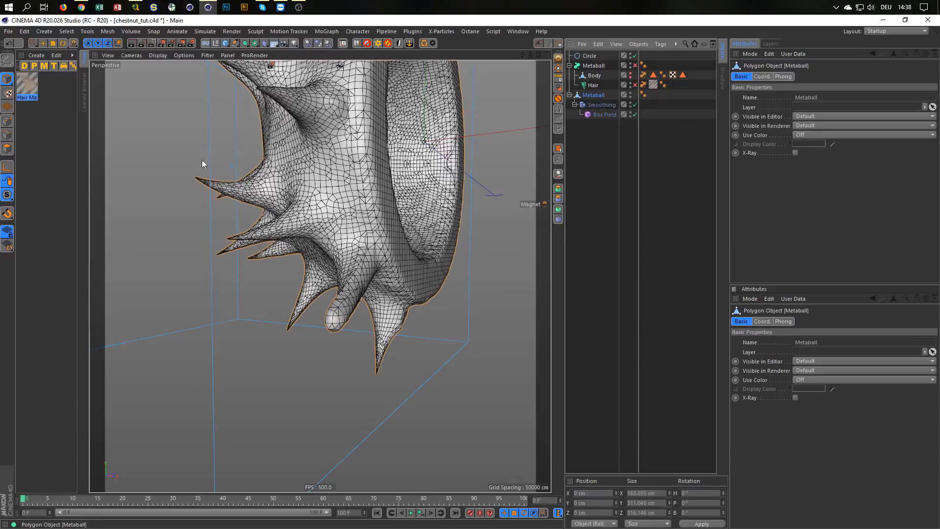
pyautogui.click(8, 121)
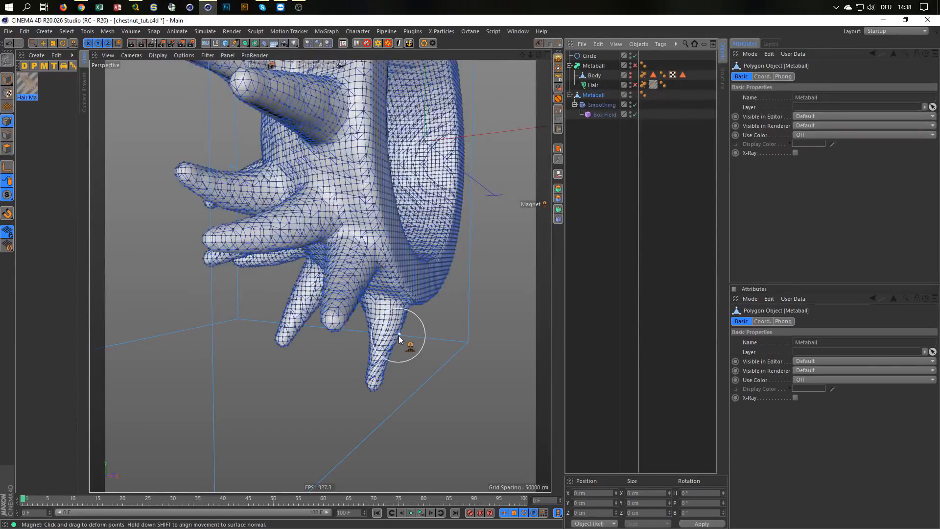
pyautogui.moveTo(398, 336)
pyautogui.mouseDown(button='middle')
pyautogui.moveTo(431, 339)
pyautogui.moveTo(396, 337)
pyautogui.mouseUp(button='middle')
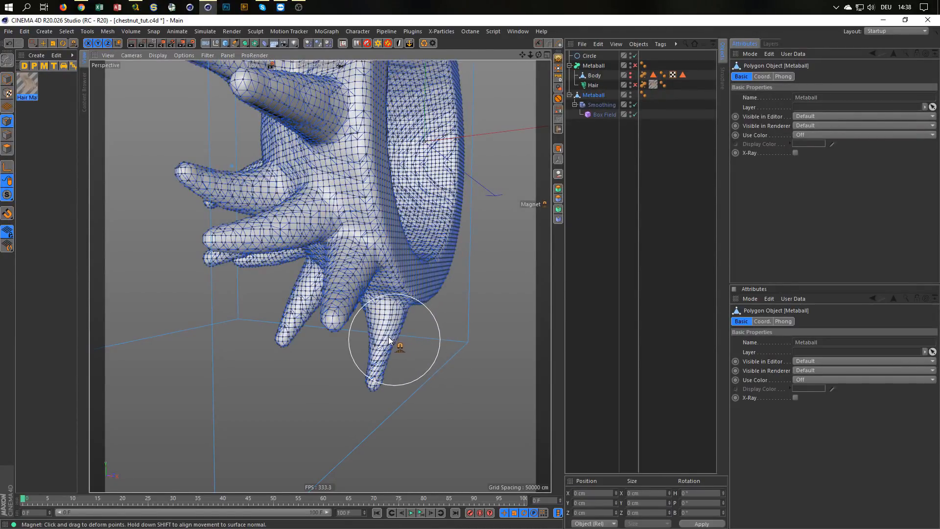
pyautogui.moveTo(389, 336)
pyautogui.mouseDown()
pyautogui.moveTo(390, 319)
pyautogui.moveTo(385, 387)
pyautogui.moveTo(344, 393)
pyautogui.moveTo(336, 379)
pyautogui.mouseUp()
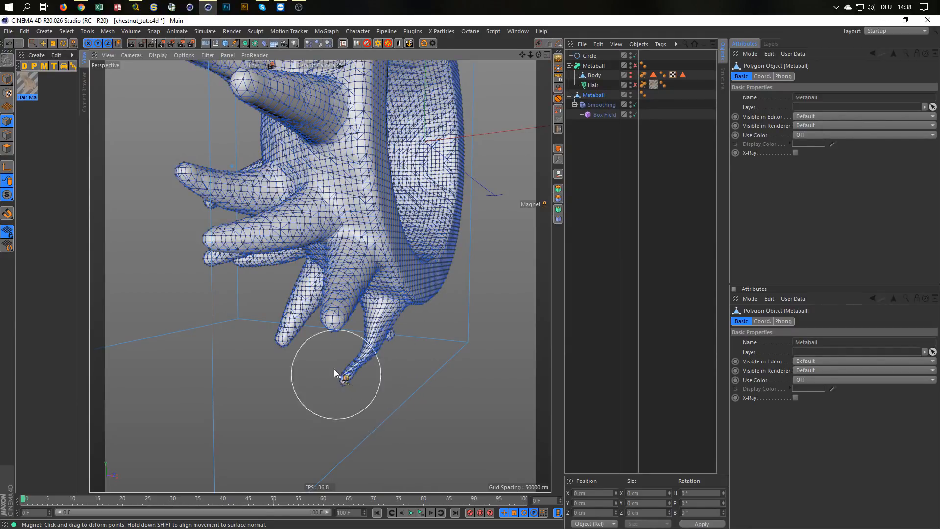
pyautogui.moveTo(335, 327); pyautogui.dragTo(301, 327)
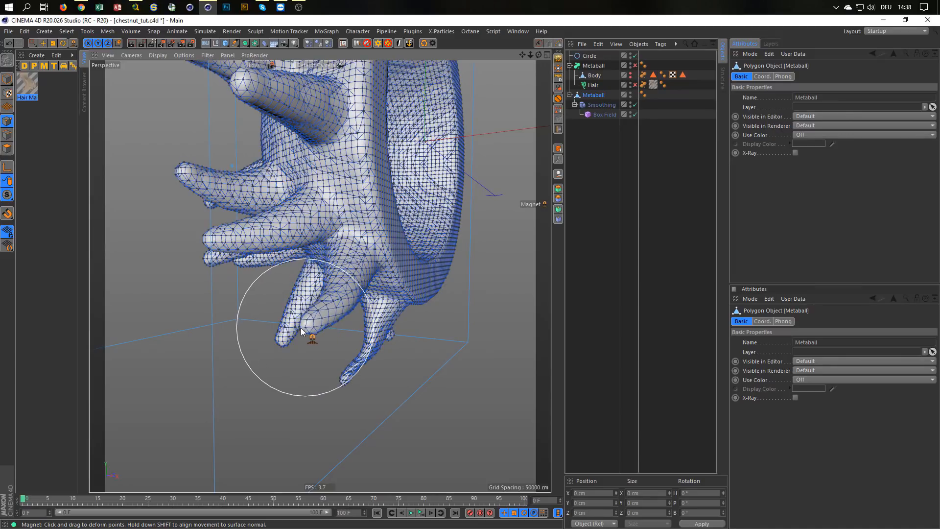
pyautogui.moveTo(347, 292); pyautogui.dragTo(328, 312)
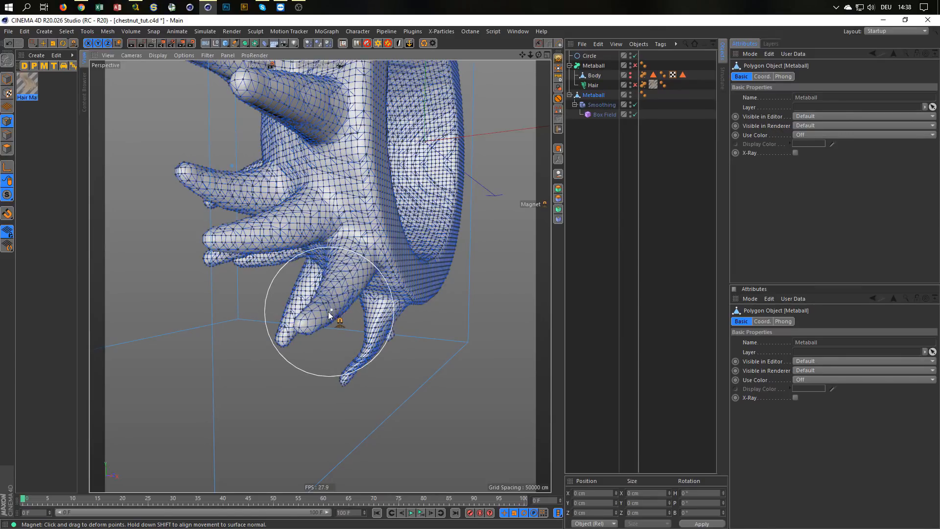
pyautogui.click(2, 75)
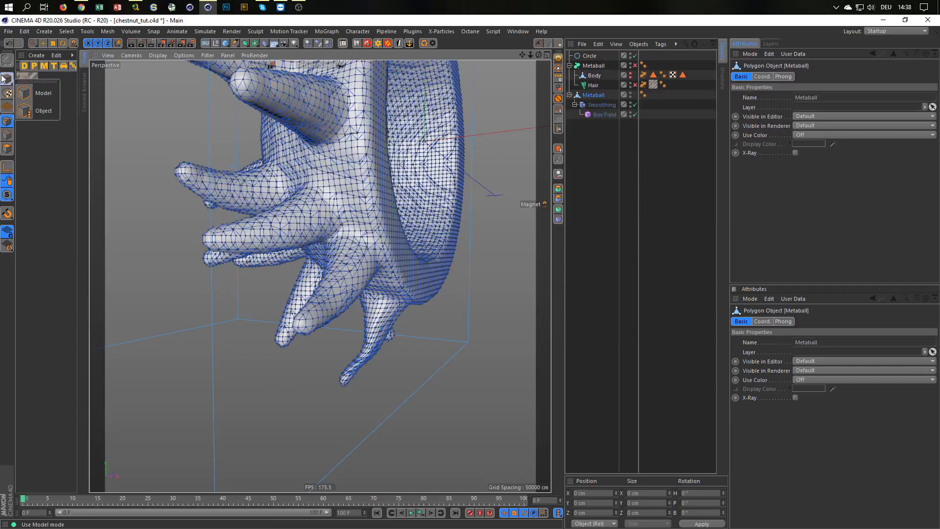
pyautogui.click(6, 79)
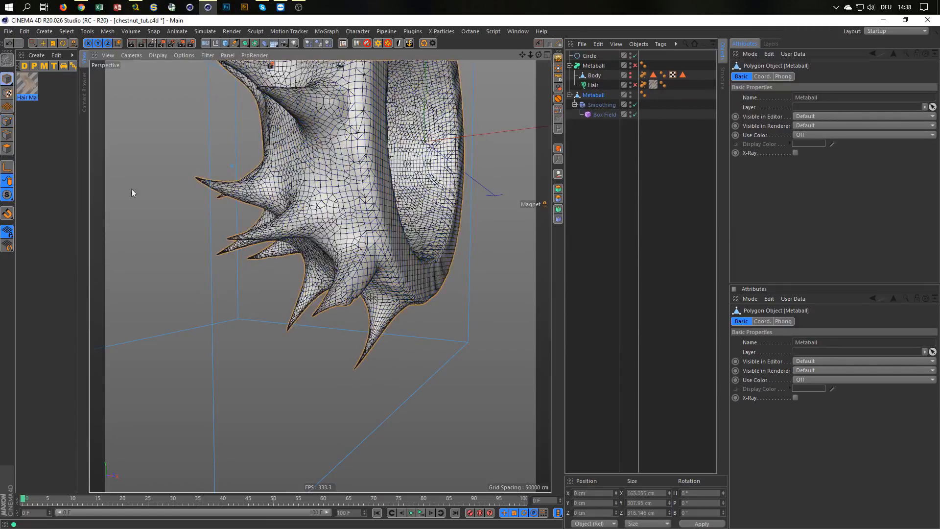
# Step: Reshape the base of the bent lowest spike and shift the tip of the short spike beside it using the Magnet tool
pyautogui.moveTo(325, 253)
pyautogui.keyDown('alt'); pyautogui.mouseDown()
pyautogui.moveTo(294, 250)
pyautogui.moveTo(305, 247)
pyautogui.moveTo(330, 273)
pyautogui.moveTo(358, 259)
pyautogui.moveTo(366, 290)
pyautogui.mouseUp(); pyautogui.keyUp('alt')
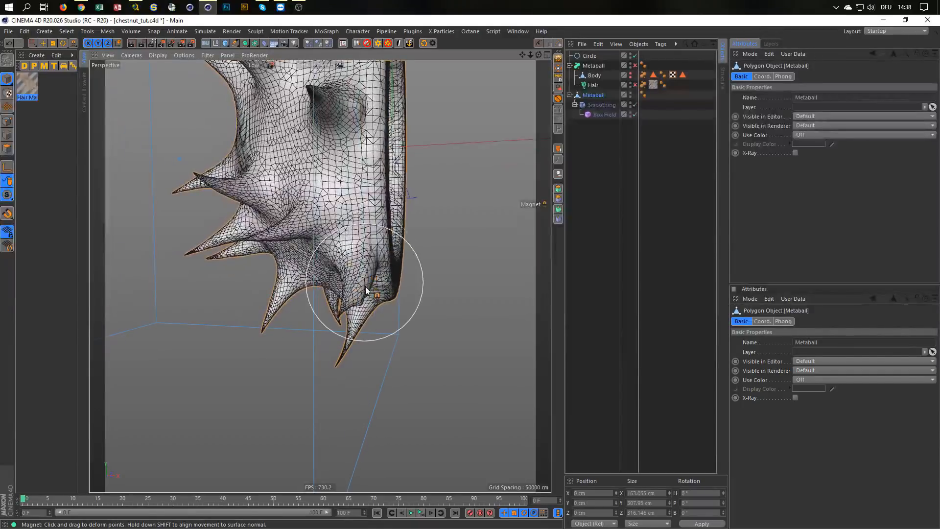
pyautogui.click(7, 121)
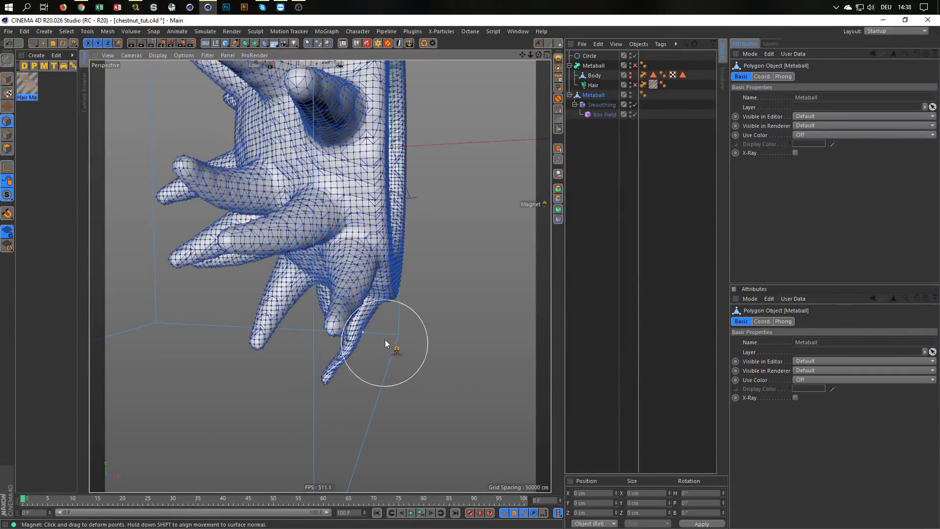
pyautogui.moveTo(385, 343); pyautogui.dragTo(360, 291)
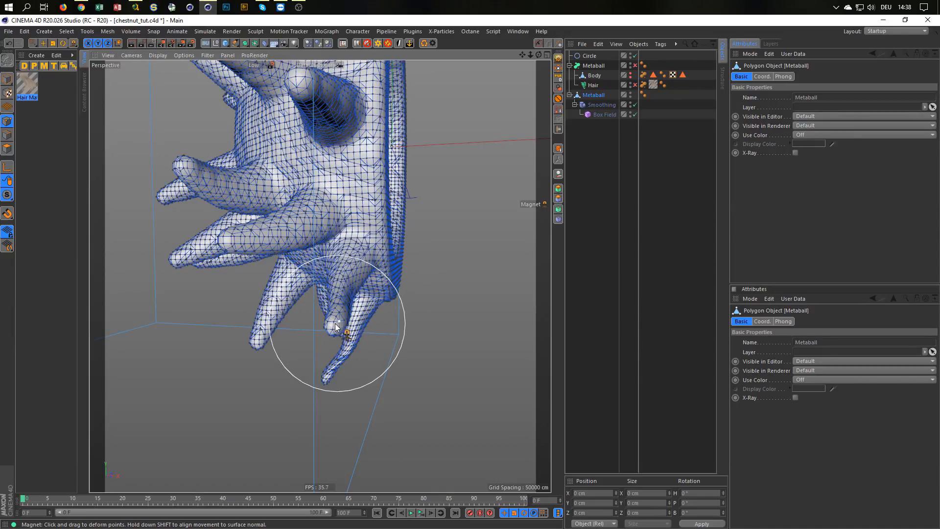
pyautogui.moveTo(336, 328)
pyautogui.mouseDown()
pyautogui.moveTo(331, 306)
pyautogui.moveTo(319, 316)
pyautogui.moveTo(337, 319)
pyautogui.moveTo(327, 321)
pyautogui.mouseUp()
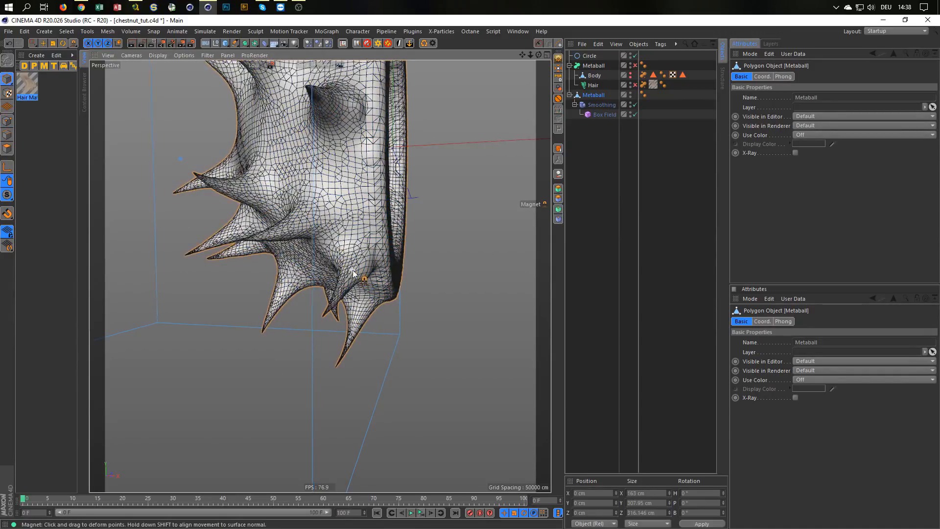
# Step: Bake the deformed Metaball mesh with Current State to Object, then hide the original and disable its Smoothing deformer and Box Field
pyautogui.scroll(5, 415, 280)
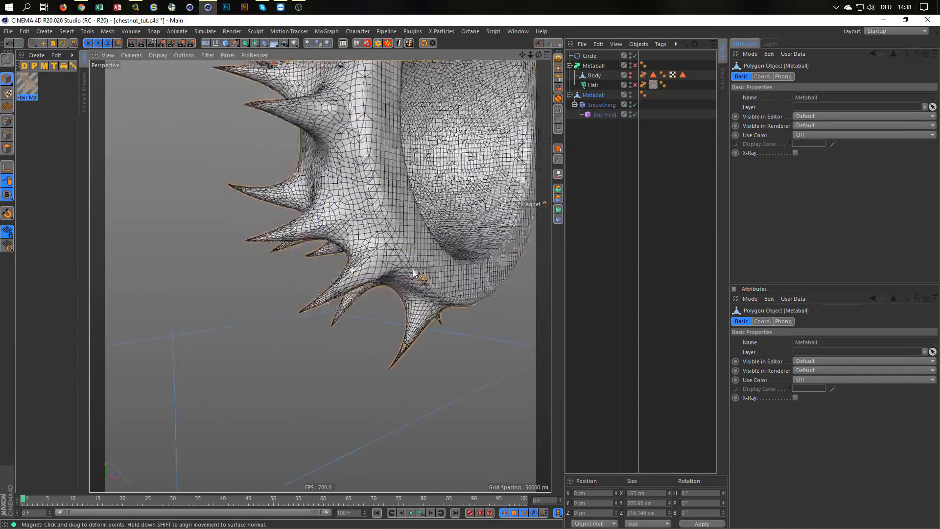
pyautogui.keyDown('alt'); pyautogui.moveTo(415, 280); pyautogui.dragTo(460, 344); pyautogui.keyUp('alt')
pyautogui.keyDown('alt'); pyautogui.moveTo(460, 344); pyautogui.dragTo(430, 347, button='right'); pyautogui.keyUp('alt')
pyautogui.keyDown('alt'); pyautogui.moveTo(430, 346); pyautogui.dragTo(319, 276); pyautogui.keyUp('alt')
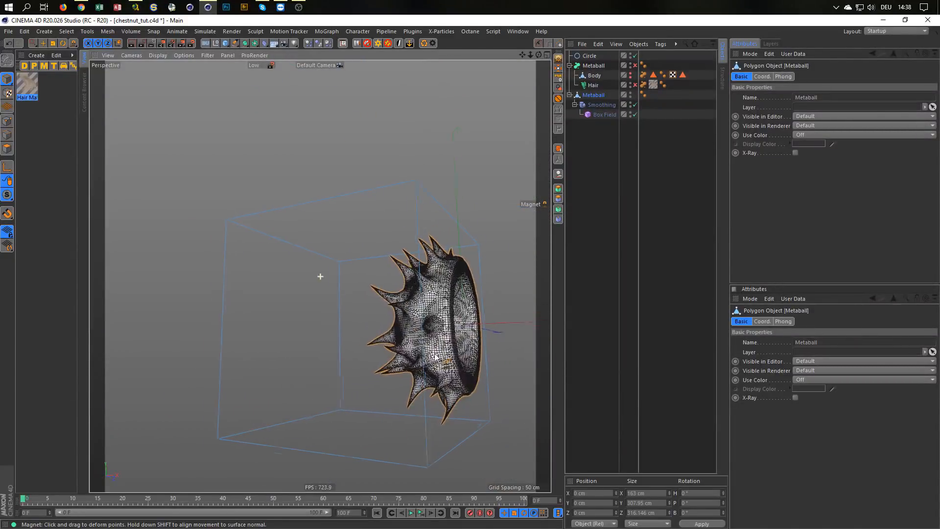
pyautogui.keyDown('alt'); pyautogui.moveTo(418, 359); pyautogui.dragTo(465, 351, button='right'); pyautogui.keyUp('alt')
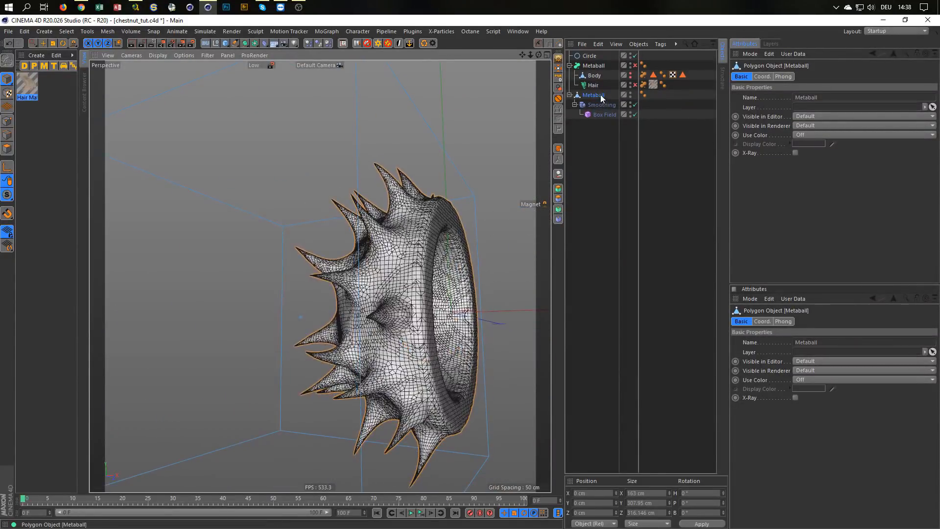
pyautogui.click(560, 149)
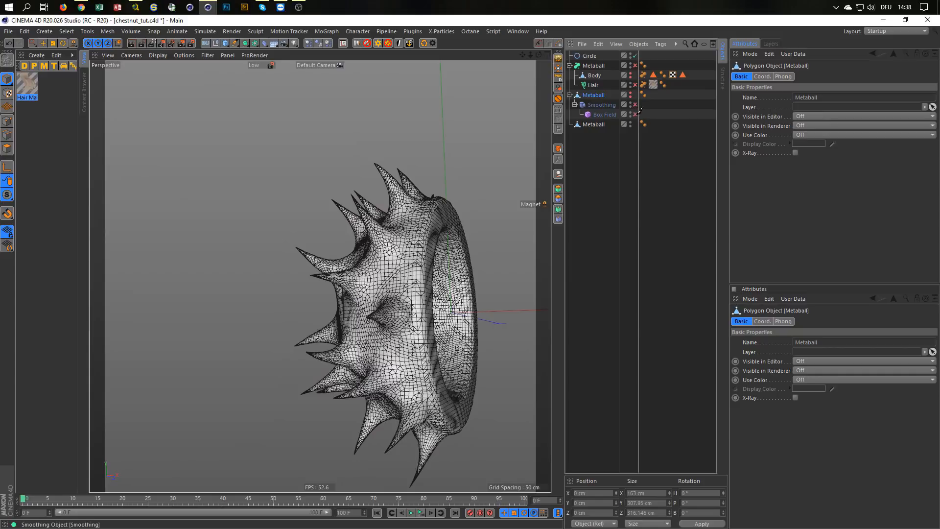
# Step: Select the baked Metaball mesh and examine its spikes, rim and inner hollow from several angles
pyautogui.click(600, 125)
pyautogui.keyDown('alt'); pyautogui.moveTo(375, 342); pyautogui.dragTo(411, 337, button='right'); pyautogui.keyUp('alt')
pyautogui.keyDown('alt'); pyautogui.moveTo(346, 275); pyautogui.dragTo(281, 310); pyautogui.keyUp('alt')
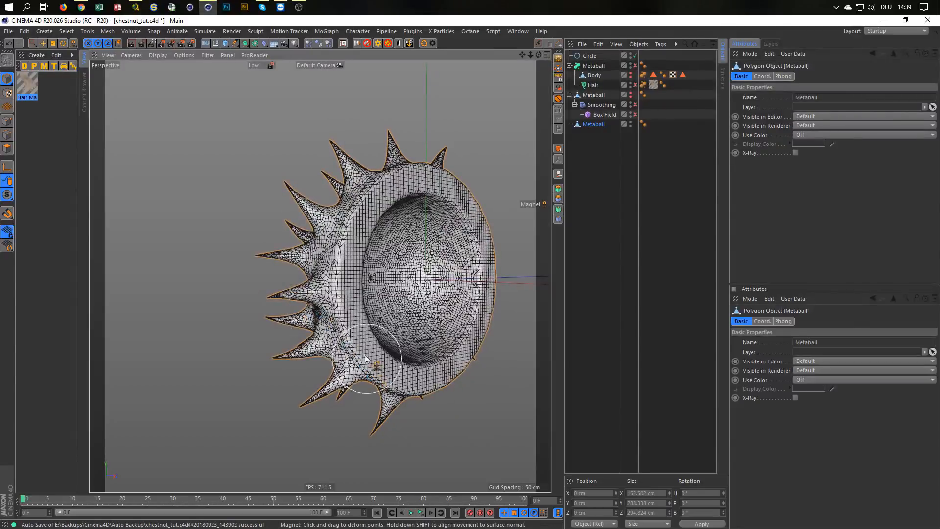
pyautogui.keyDown('alt'); pyautogui.moveTo(348, 311); pyautogui.dragTo(287, 296); pyautogui.keyUp('alt')
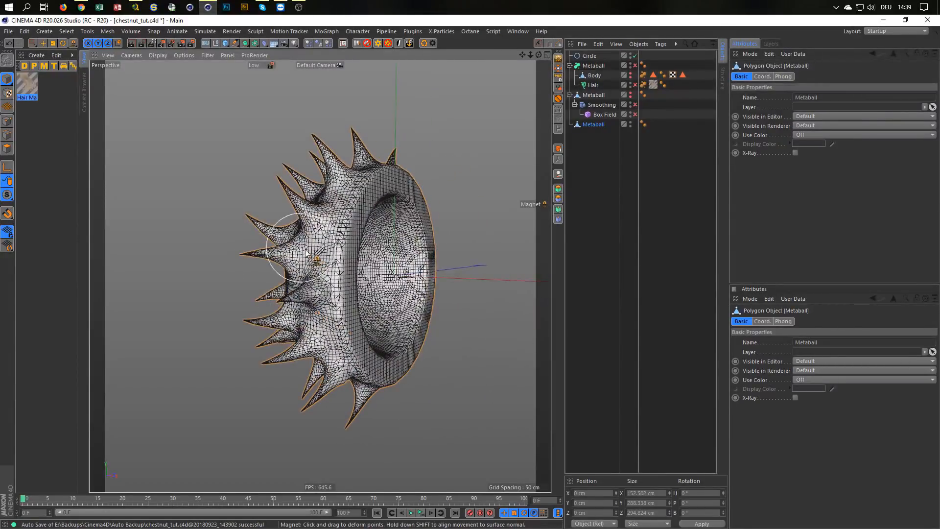
pyautogui.scroll(-2, 369, 251)
pyautogui.scroll(6, 384, 201)
pyautogui.keyDown('alt'); pyautogui.moveTo(386, 201); pyautogui.dragTo(354, 206); pyautogui.keyUp('alt')
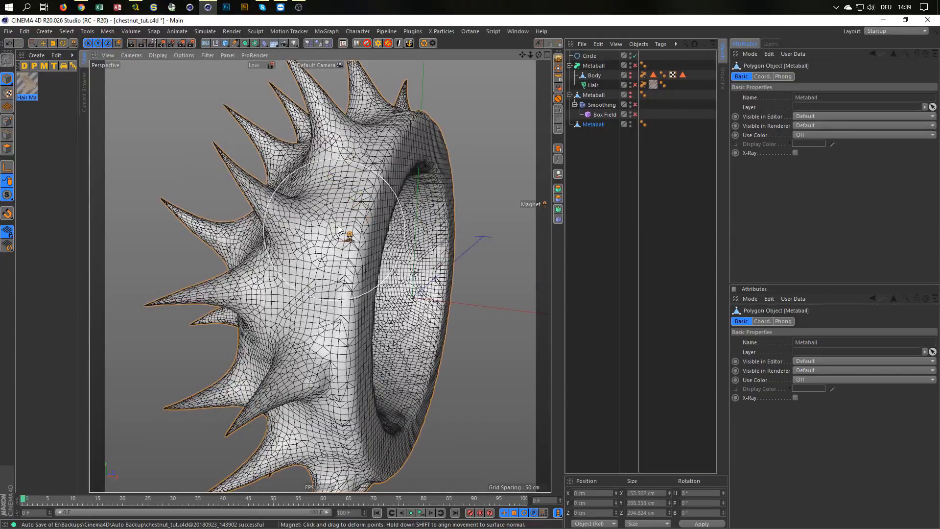
pyautogui.keyDown('alt'); pyautogui.moveTo(321, 277); pyautogui.dragTo(316, 309); pyautogui.keyUp('alt')
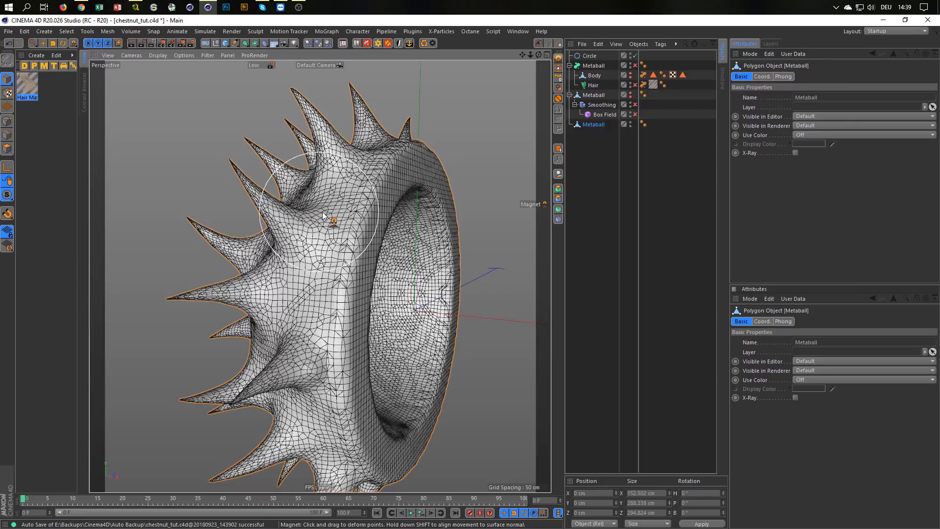
pyautogui.keyDown('alt'); pyautogui.moveTo(326, 214); pyautogui.dragTo(310, 269); pyautogui.keyUp('alt')
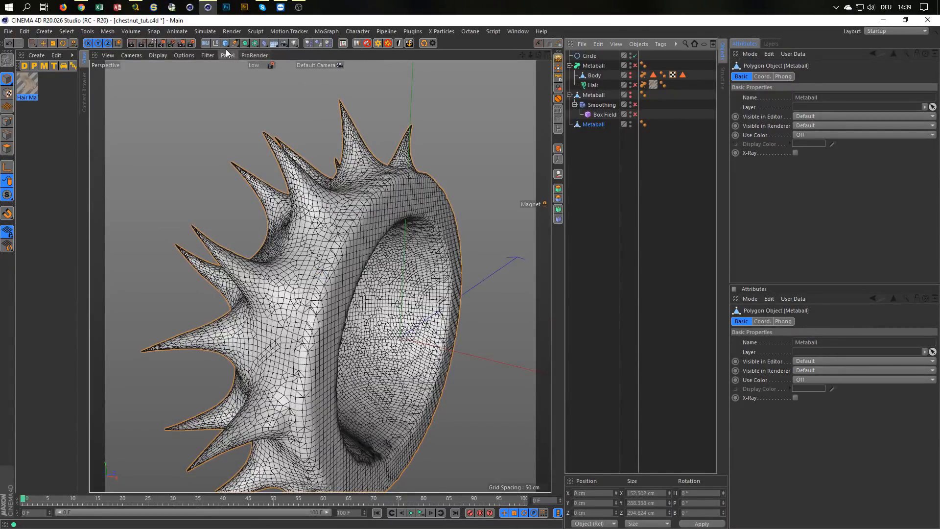
# Step: Add a Displacer deformer to the baked Metaball mesh and load a Noise shader into it
pyautogui.click(265, 43)
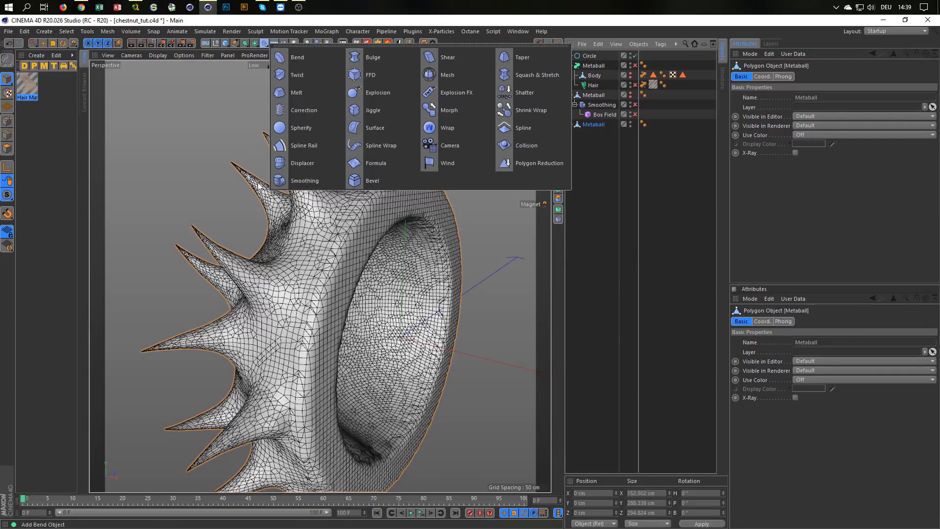
pyautogui.click(318, 165)
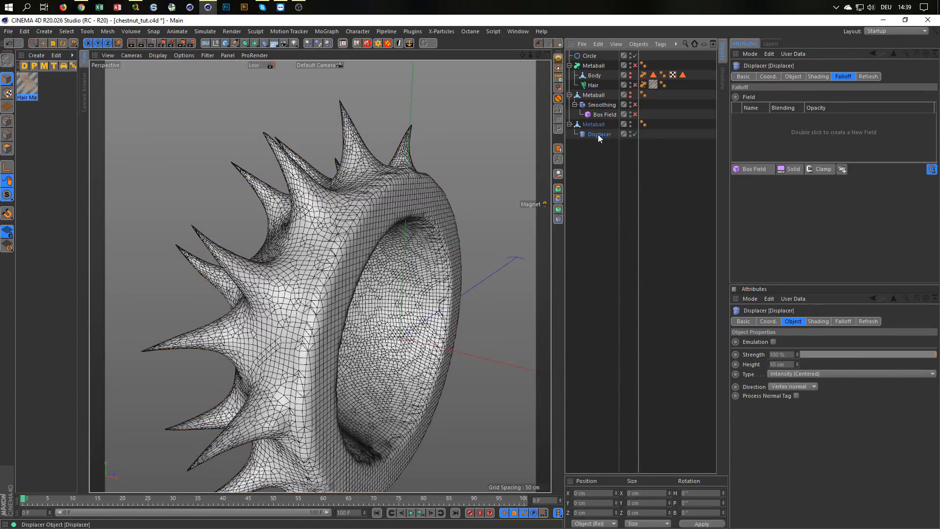
pyautogui.click(816, 77)
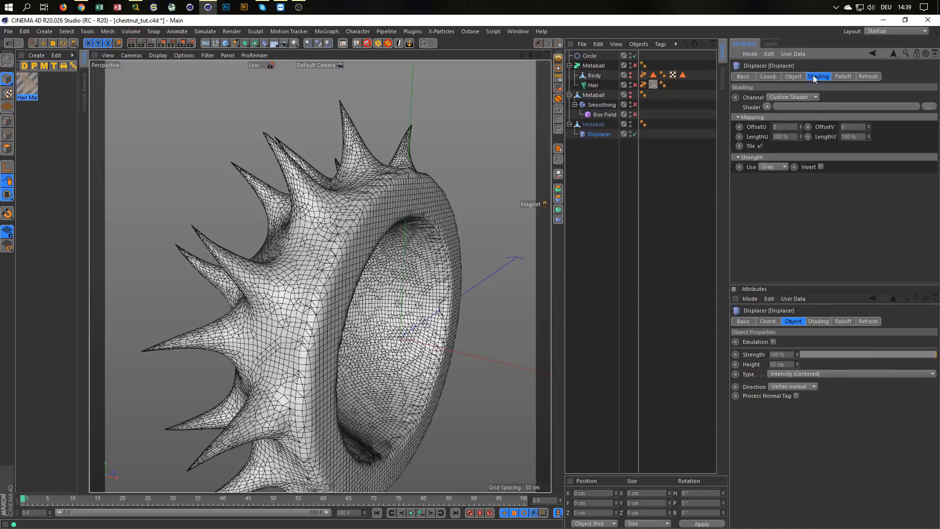
pyautogui.click(767, 107)
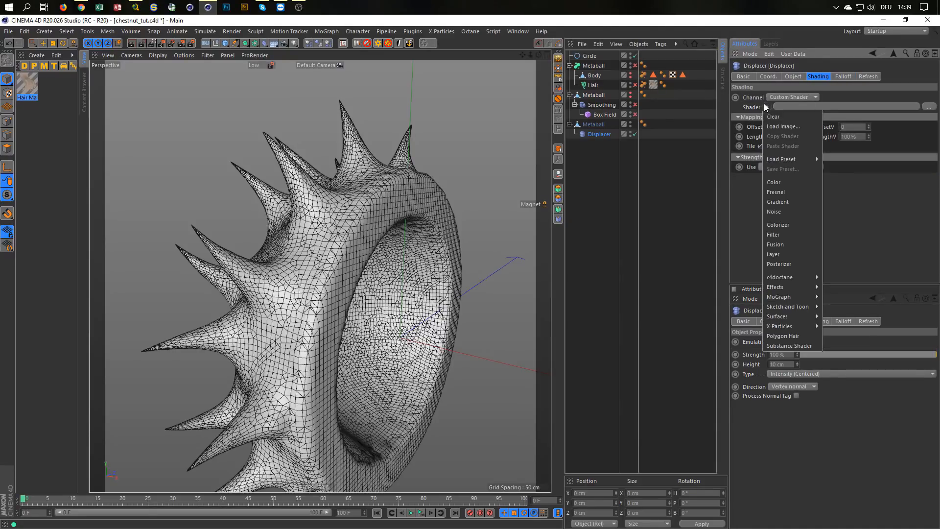
pyautogui.click(789, 212)
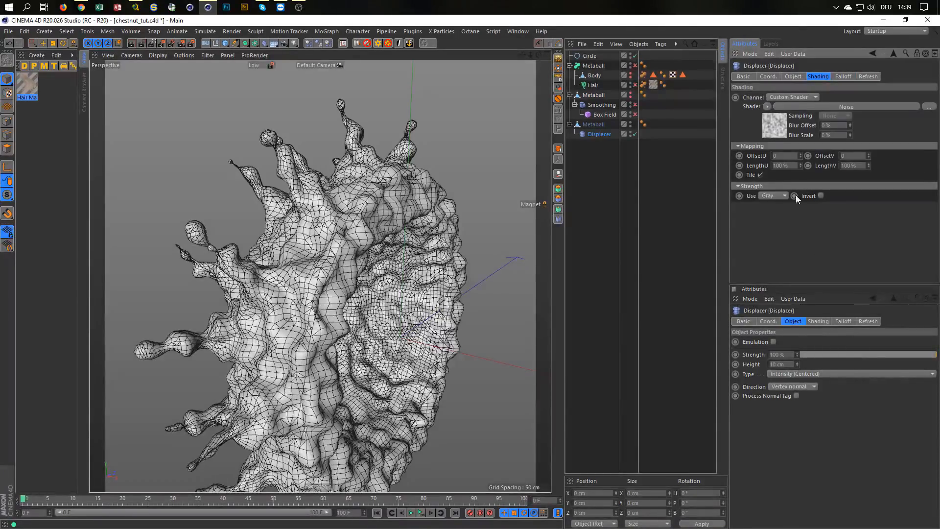
# Step: Set the Displacer's noise type to FBM and enlarge the attribute area that shows the shader properties
pyautogui.click(776, 129)
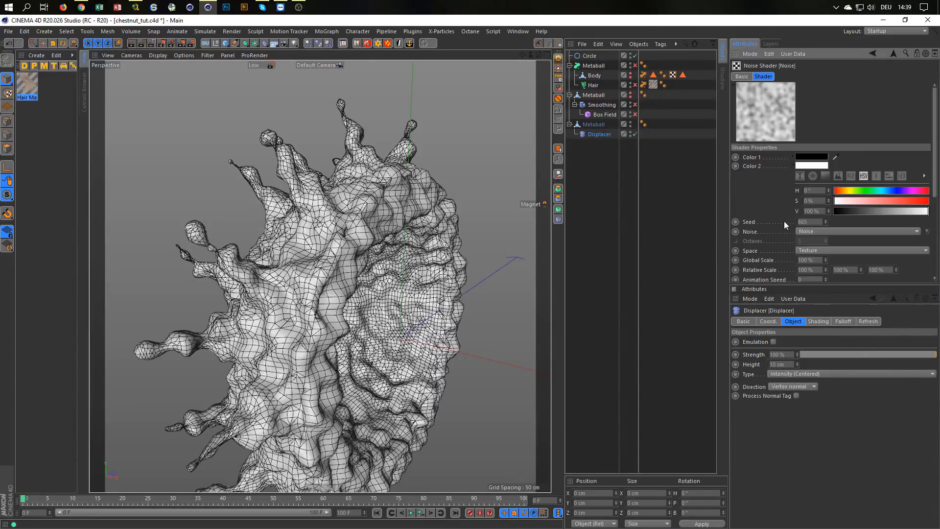
pyautogui.click(813, 231)
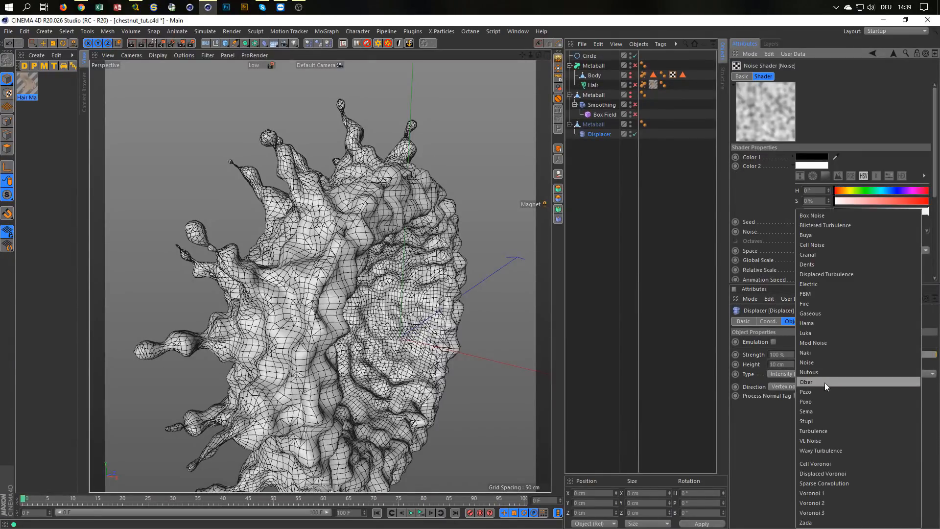
pyautogui.click(827, 294)
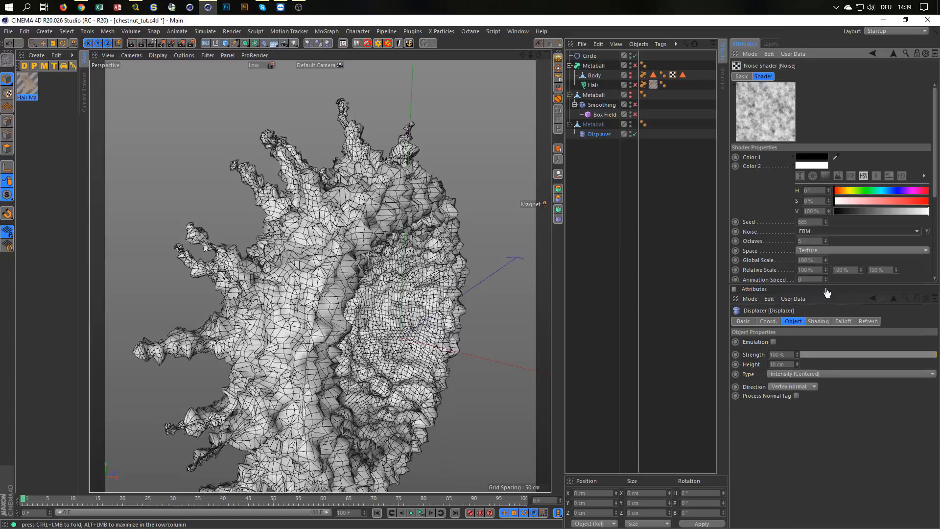
pyautogui.moveTo(827, 293); pyautogui.dragTo(829, 412)
# Step: Set the Displacer's type to Intensity and its height to -1 cm
pyautogui.click(602, 134)
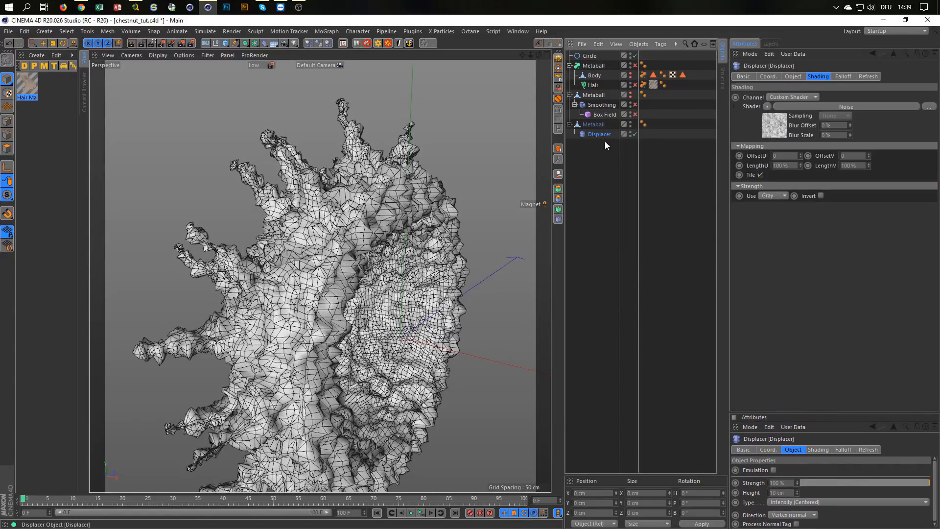
pyautogui.click(794, 77)
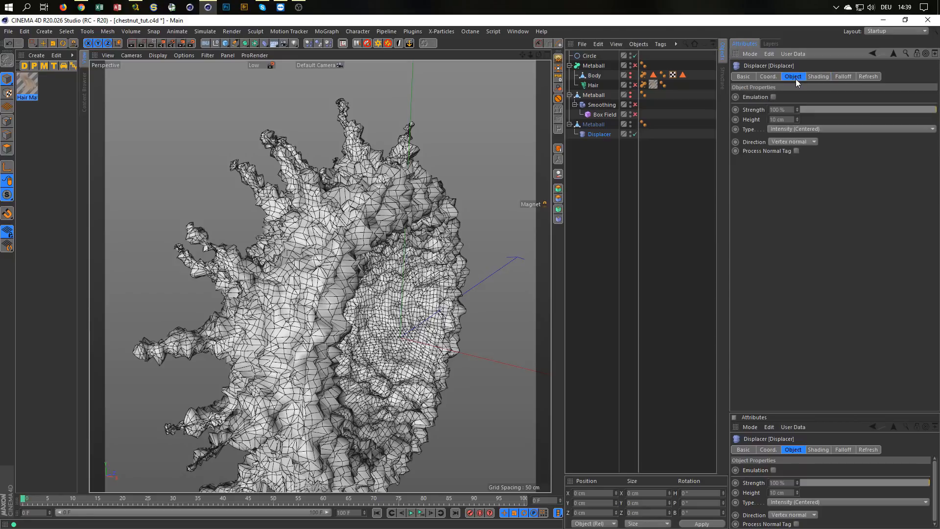
pyautogui.click(792, 128)
pyautogui.click(804, 140)
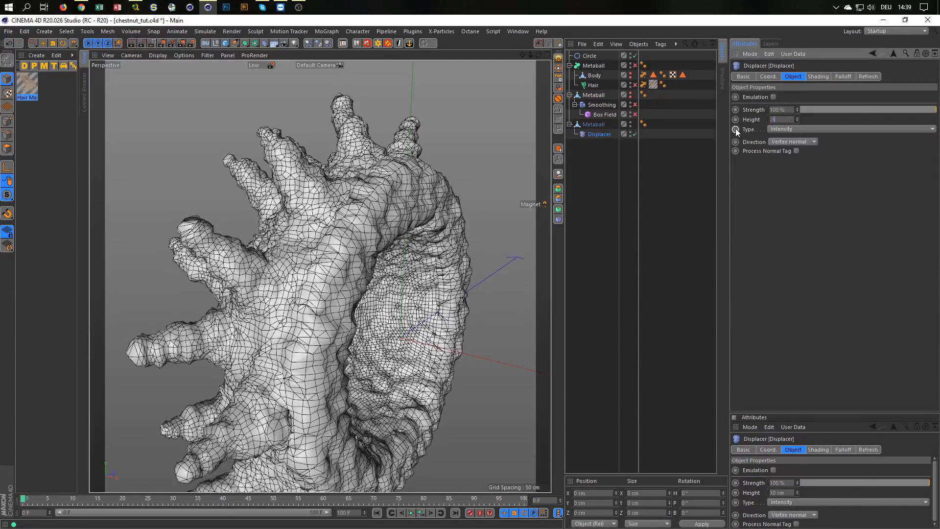
pyautogui.press('Return')
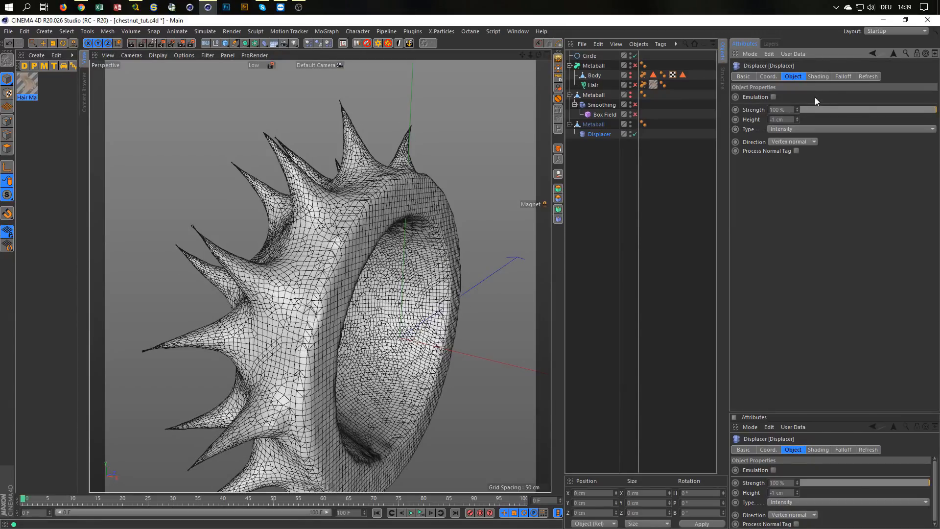
# Step: Set the Displacer's noise shader to 72% contrast and 40% low clip, and check the dents on the shaded shell
pyautogui.click(842, 77)
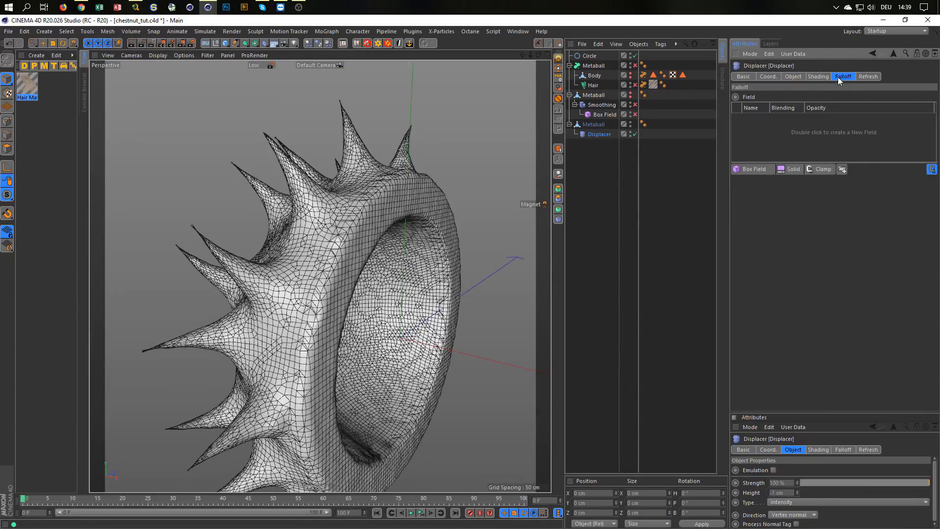
pyautogui.click(819, 76)
pyautogui.click(777, 128)
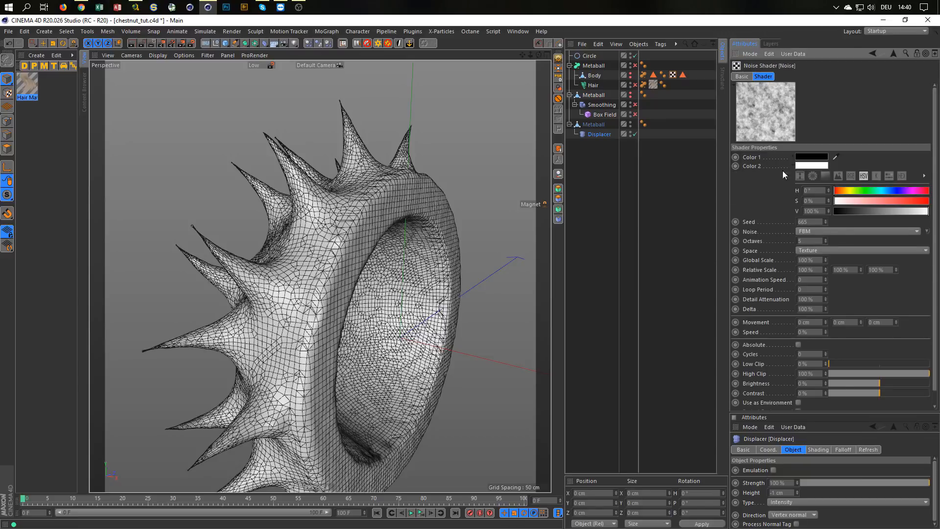
pyautogui.moveTo(898, 394); pyautogui.dragTo(916, 393)
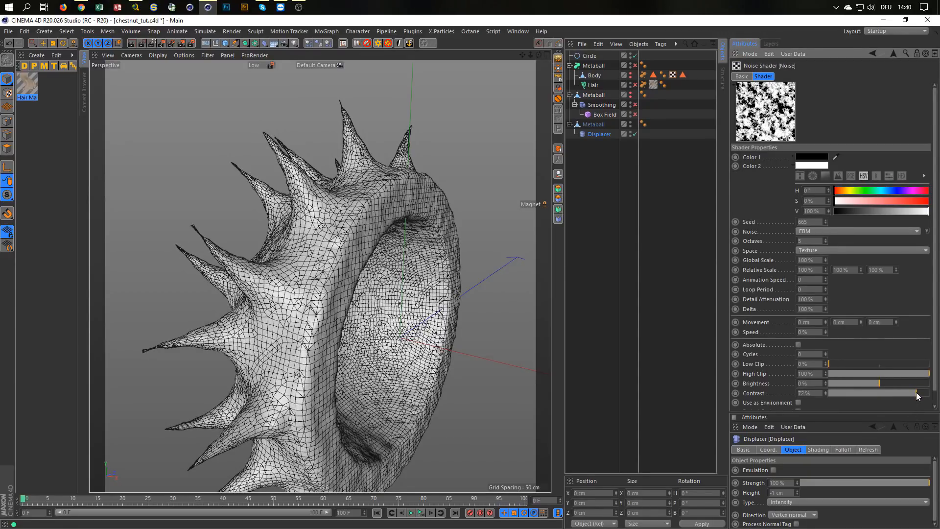
pyautogui.moveTo(847, 367); pyautogui.dragTo(867, 365)
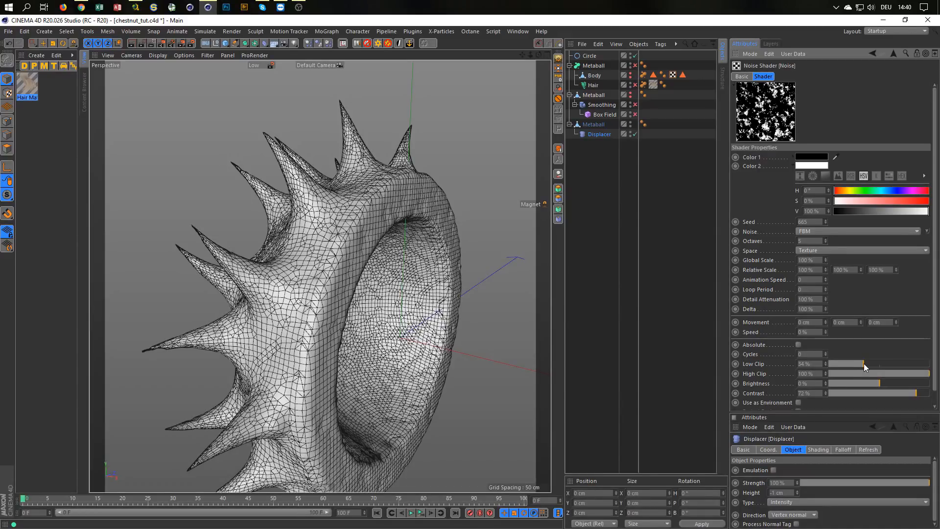
pyautogui.moveTo(868, 364)
pyautogui.mouseDown()
pyautogui.moveTo(895, 364)
pyautogui.moveTo(875, 366)
pyautogui.moveTo(874, 376)
pyautogui.mouseUp()
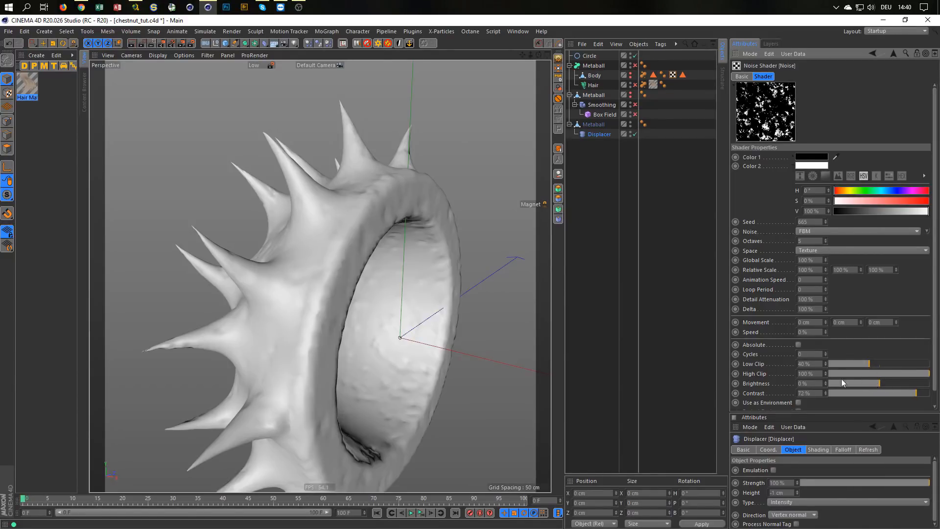
pyautogui.keyDown('alt'); pyautogui.moveTo(371, 237); pyautogui.dragTo(407, 233); pyautogui.keyUp('alt')
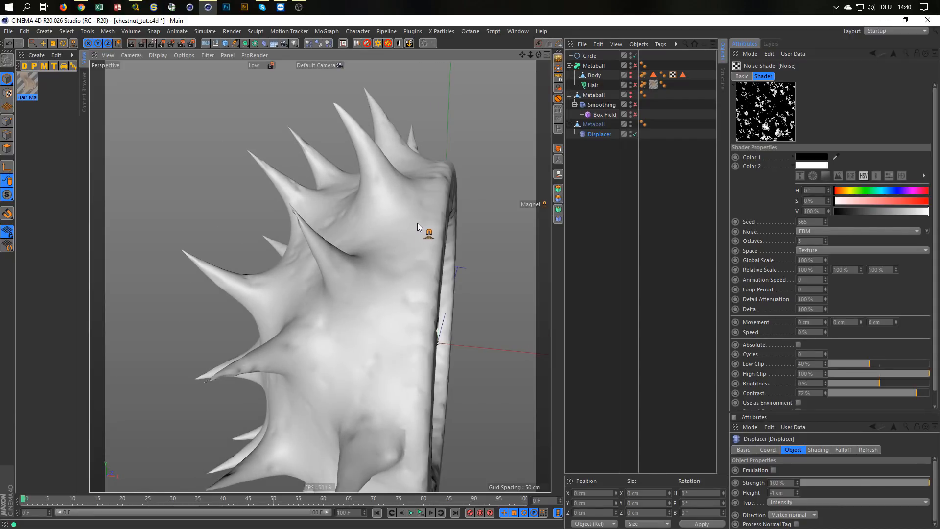
# Step: Disable the Displacer and show the mesh lines to examine the baked Metaball's polygon density
pyautogui.click(594, 125)
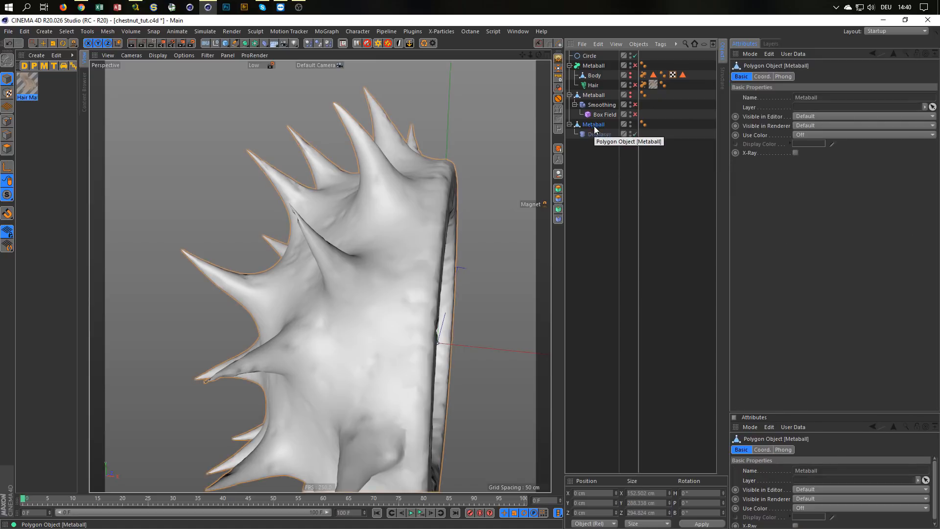
pyautogui.click(636, 134)
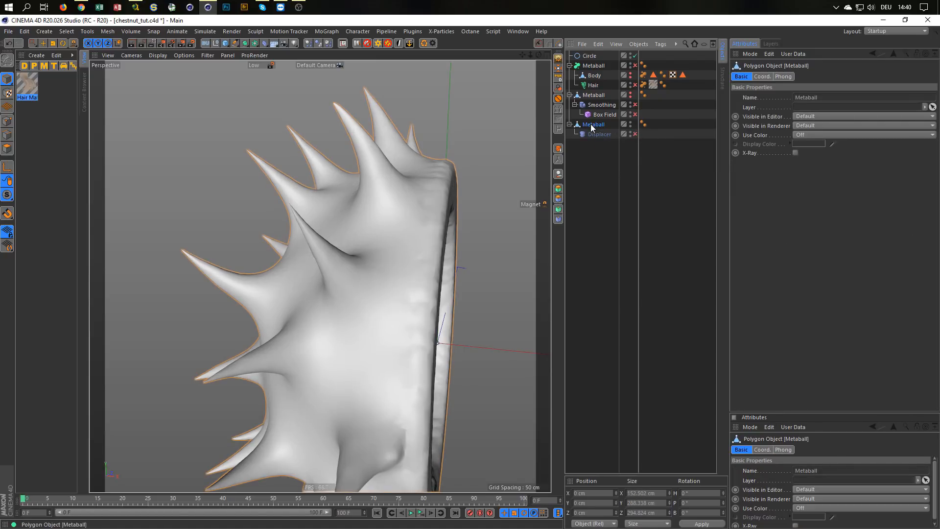
pyautogui.press('n')
pyautogui.press('b')
pyautogui.keyDown('alt'); pyautogui.moveTo(381, 247); pyautogui.dragTo(411, 246); pyautogui.keyUp('alt')
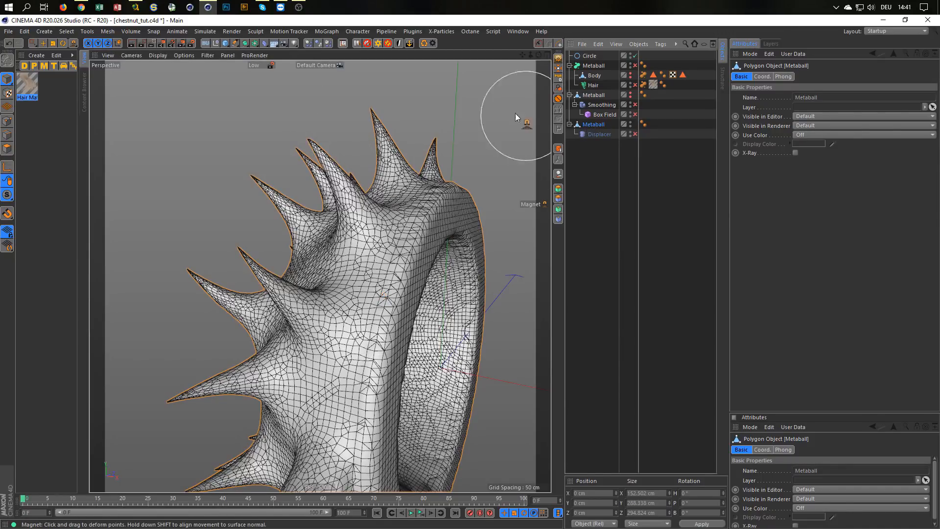
# Step: Place the baked Metaball under a Subdivision Surface and inspect the refined mesh
pyautogui.keyDown('alt'); pyautogui.click(245, 42); pyautogui.keyUp('alt')
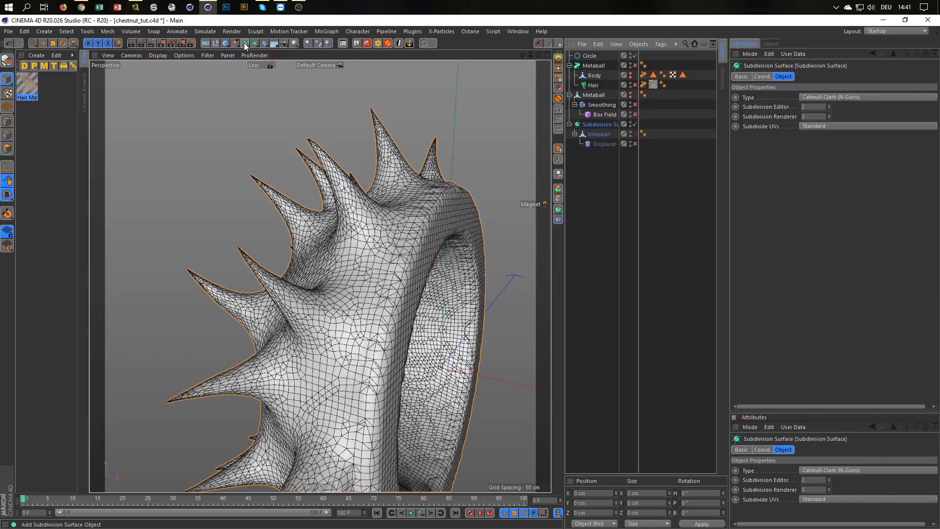
pyautogui.moveTo(363, 311)
pyautogui.keyDown('alt'); pyautogui.mouseDown()
pyautogui.moveTo(373, 307)
pyautogui.moveTo(347, 309)
pyautogui.mouseUp(); pyautogui.keyUp('alt')
pyautogui.keyDown('alt'); pyautogui.moveTo(347, 309); pyautogui.dragTo(289, 352, button='right'); pyautogui.keyUp('alt')
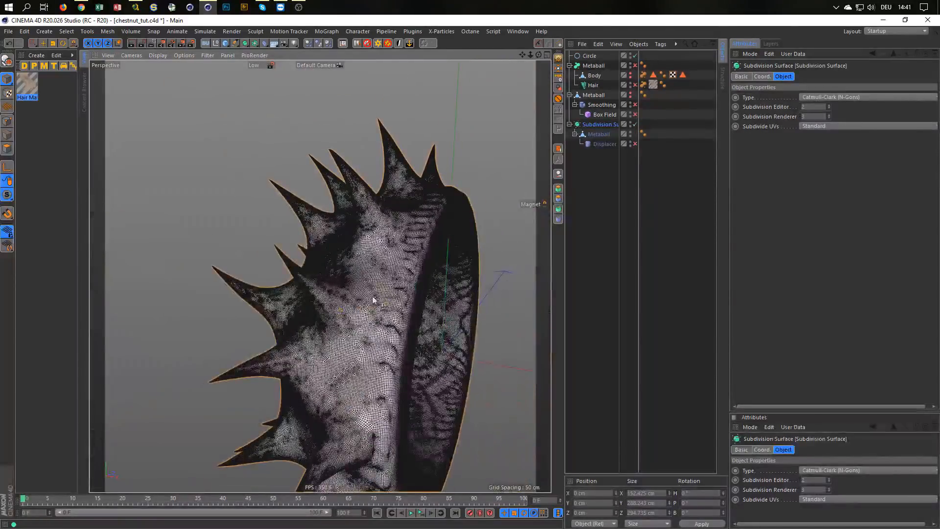
pyautogui.keyDown('alt'); pyautogui.moveTo(376, 297); pyautogui.dragTo(386, 296); pyautogui.keyUp('alt')
# Step: Re-enable the Displacer and display the subdivided shell in plain Gouraud shading without mesh lines
pyautogui.click(636, 144)
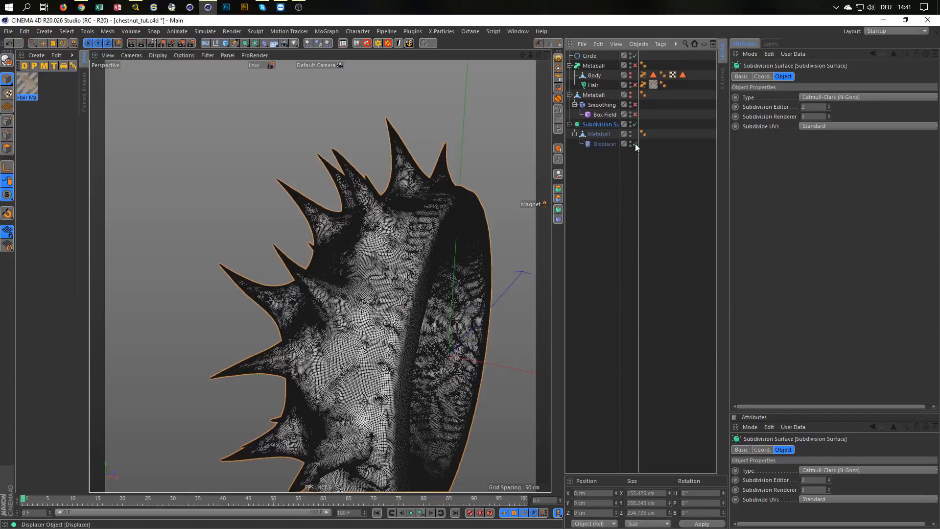
pyautogui.press('n')
pyautogui.press('a')
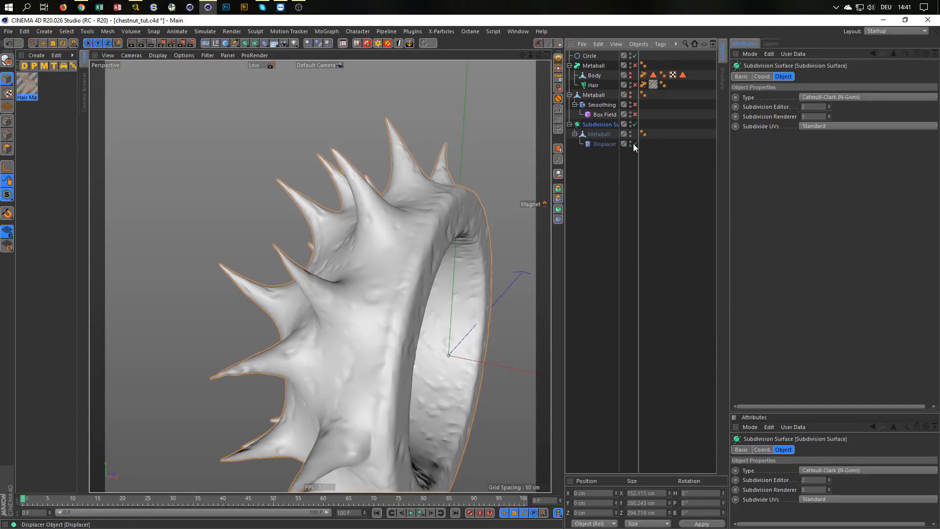
pyautogui.keyDown('alt'); pyautogui.moveTo(386, 292); pyautogui.dragTo(394, 287, button='right'); pyautogui.keyUp('alt')
pyautogui.moveTo(395, 287)
pyautogui.keyDown('alt'); pyautogui.mouseDown()
pyautogui.moveTo(350, 313)
pyautogui.moveTo(264, 311)
pyautogui.moveTo(294, 314)
pyautogui.mouseUp(); pyautogui.keyUp('alt')
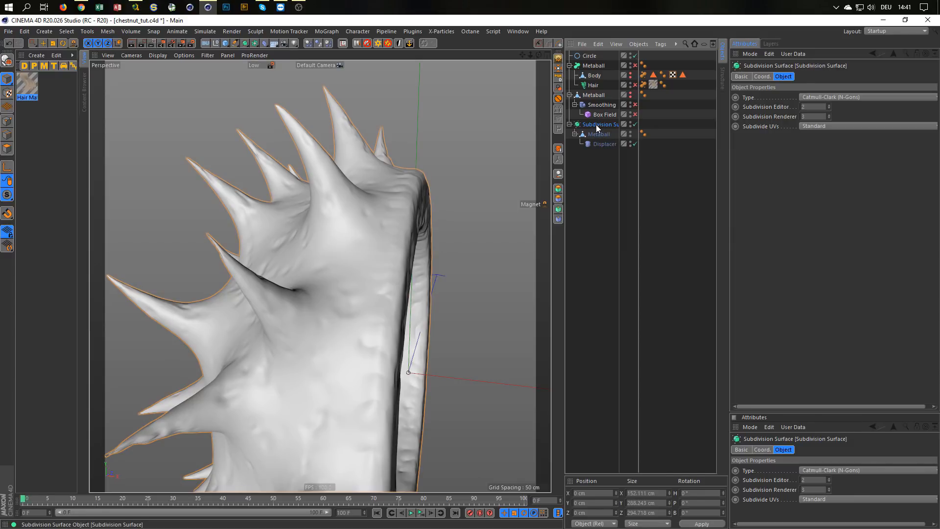
# Step: Group the Subdivision Surface under a Null, move the Displacer directly beneath that Null, and examine the finer surface dents
pyautogui.hotkey('alt', 'g')
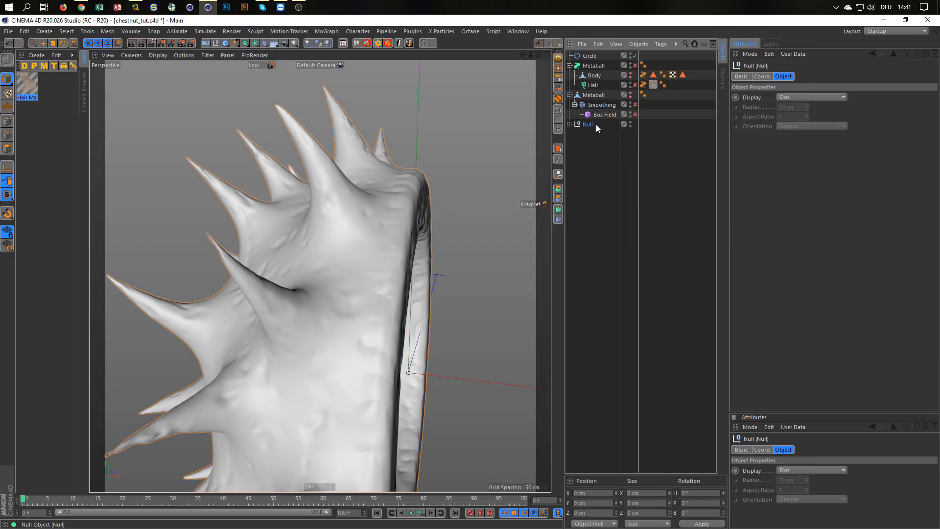
pyautogui.click(570, 125)
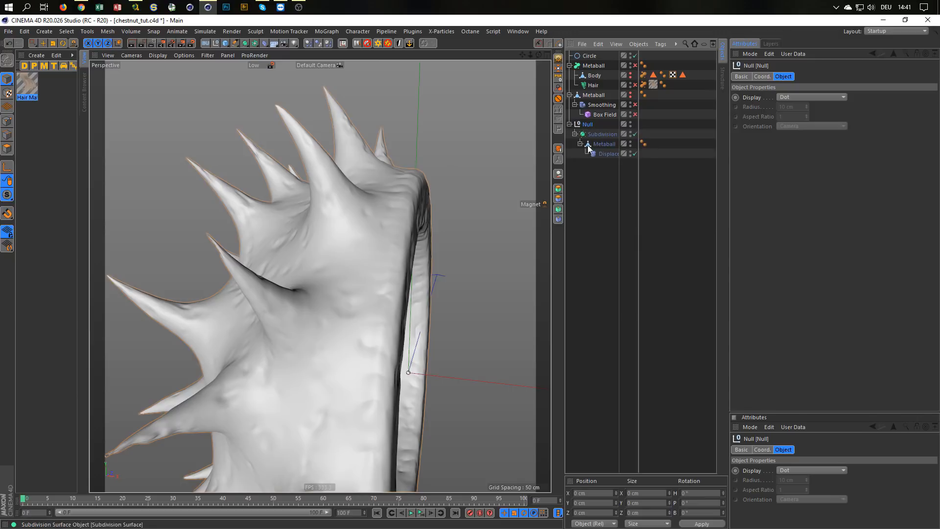
pyautogui.moveTo(606, 152); pyautogui.dragTo(587, 123)
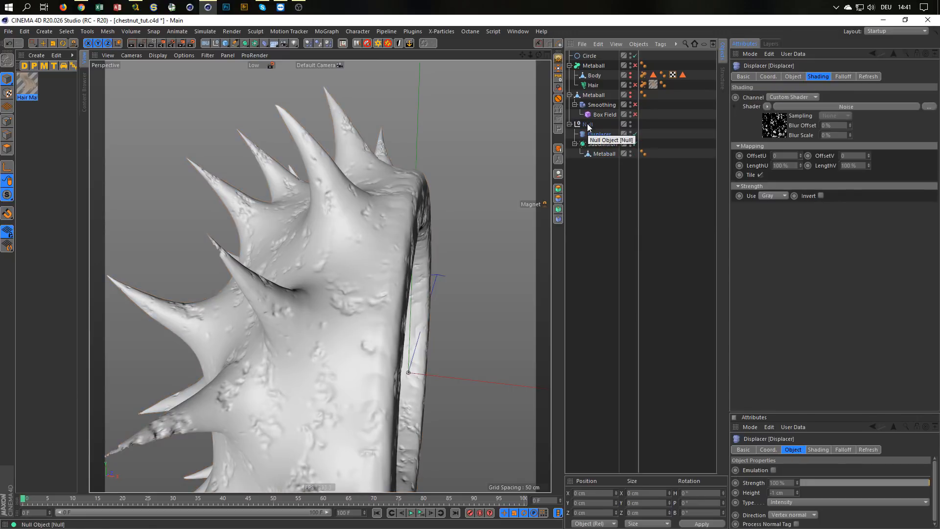
pyautogui.keyDown('alt'); pyautogui.moveTo(360, 252); pyautogui.dragTo(404, 244); pyautogui.keyUp('alt')
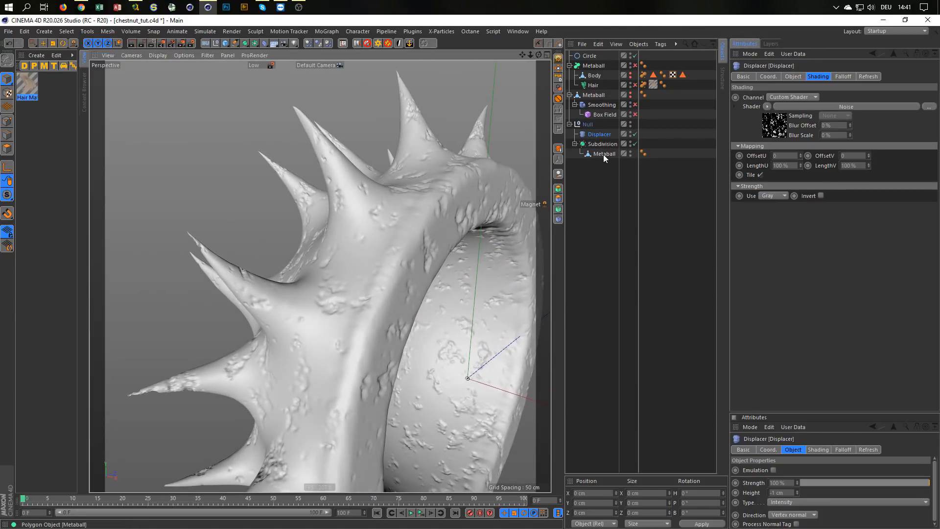
pyautogui.keyDown('alt'); pyautogui.moveTo(352, 319); pyautogui.dragTo(349, 286); pyautogui.keyUp('alt')
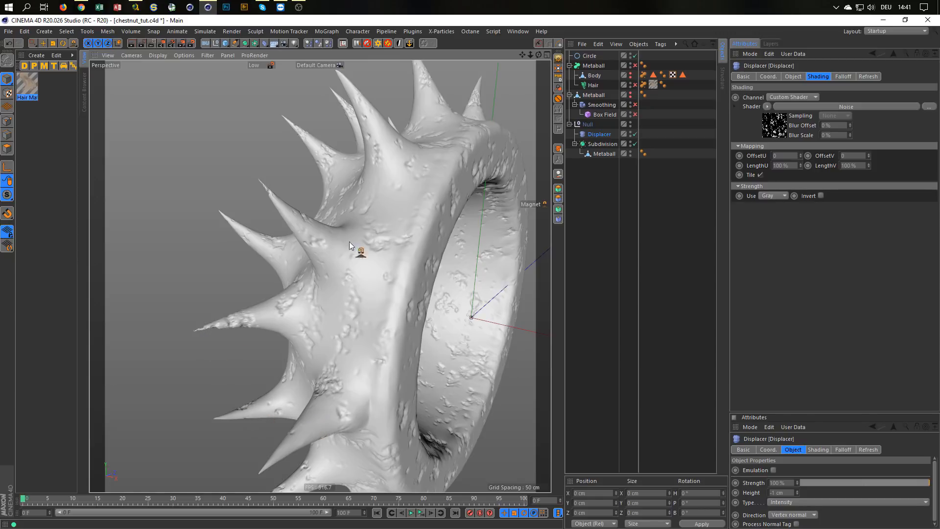
pyautogui.moveTo(334, 255)
pyautogui.keyDown('alt'); pyautogui.mouseDown()
pyautogui.moveTo(301, 344)
pyautogui.moveTo(324, 363)
pyautogui.moveTo(304, 350)
pyautogui.moveTo(316, 260)
pyautogui.mouseUp(); pyautogui.keyUp('alt')
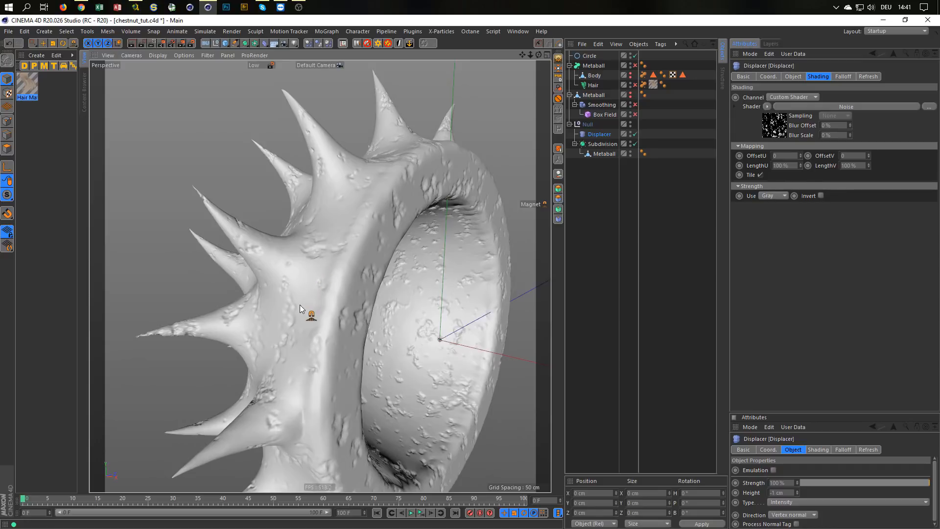
pyautogui.keyDown('alt'); pyautogui.moveTo(290, 315); pyautogui.dragTo(313, 308); pyautogui.keyUp('alt')
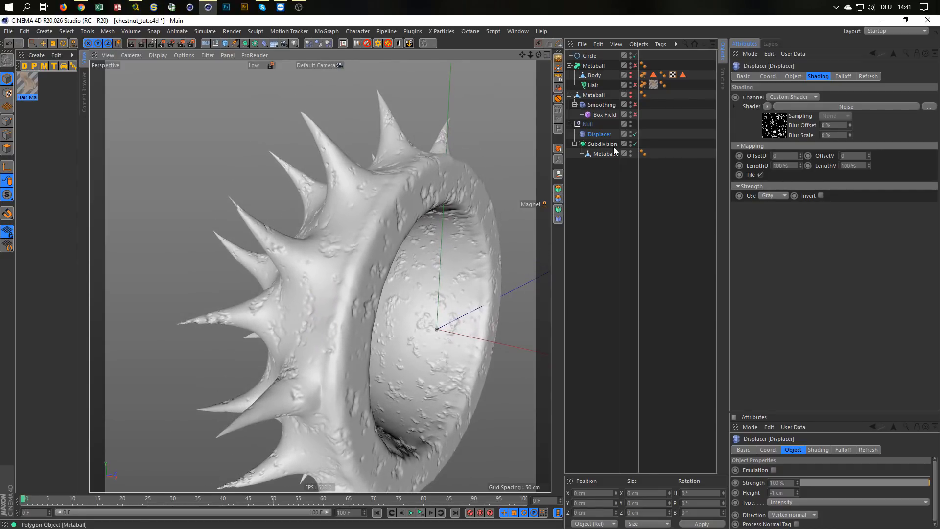
# Step: Add a Spherical Field to the Displacer's falloff and set its size to 103 cm
pyautogui.click(838, 78)
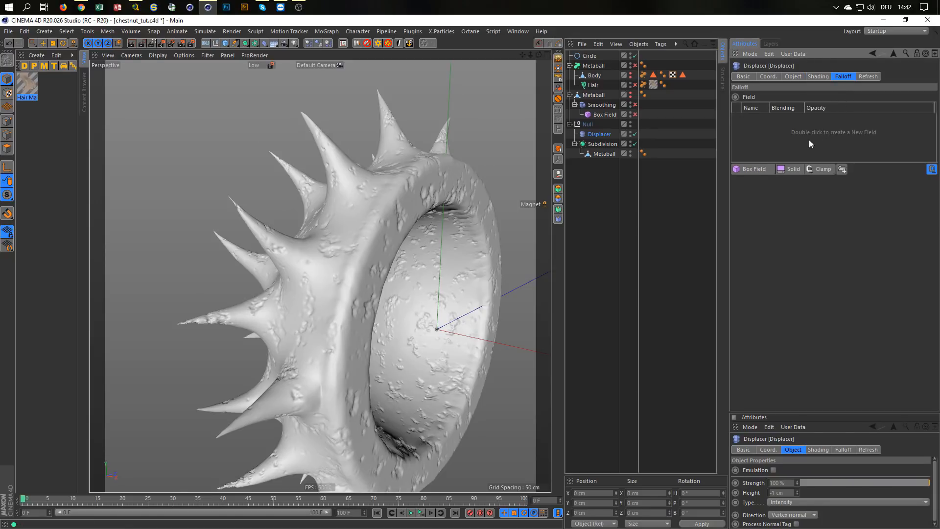
pyautogui.click(755, 169)
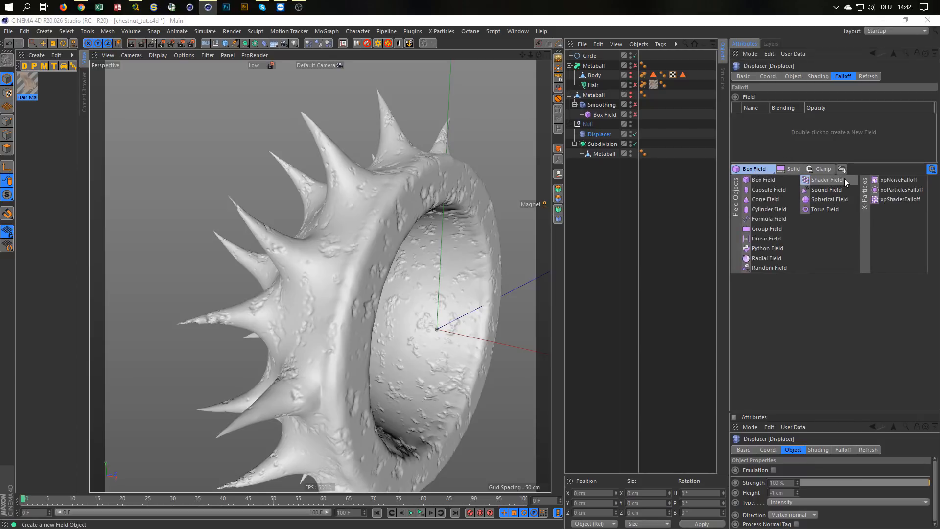
pyautogui.click(841, 200)
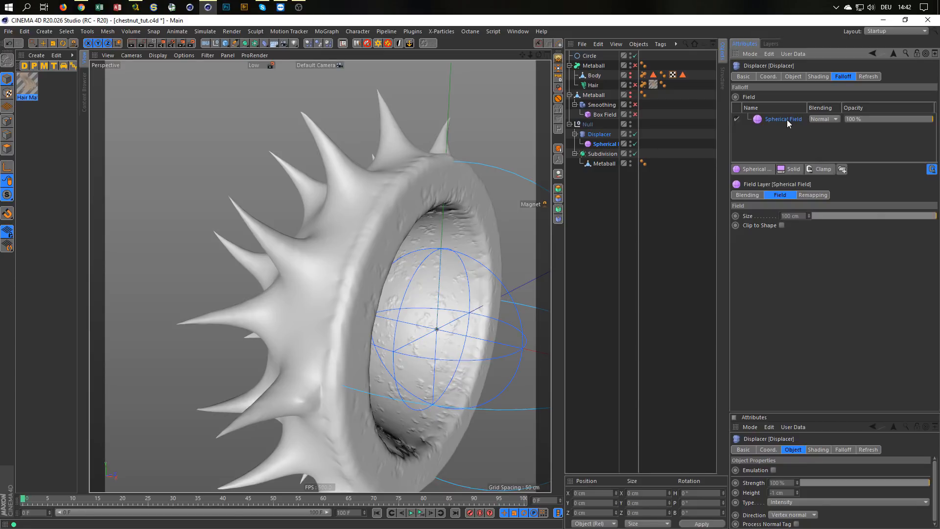
pyautogui.doubleClick(796, 216)
pyautogui.write('103')
pyautogui.press('Return')
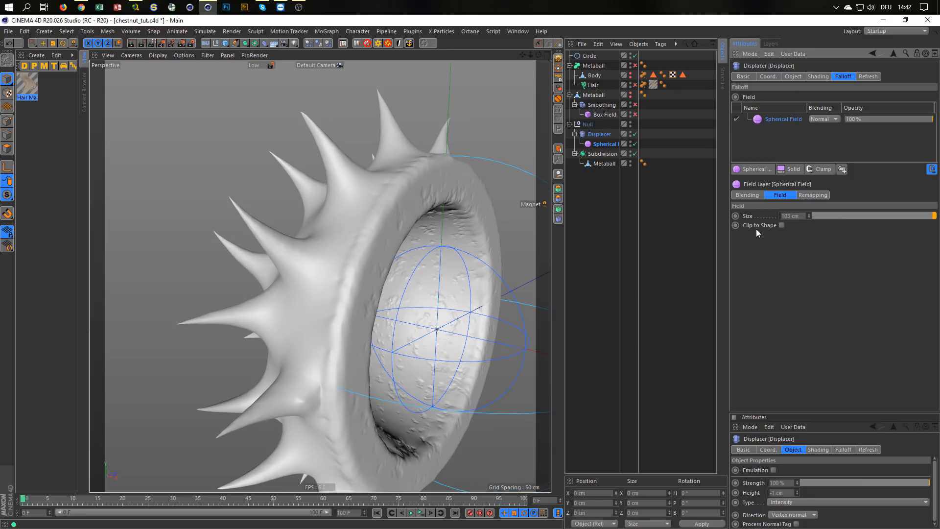
# Step: Set the Inner Offset of the Spherical Field's remapping to 95%
pyautogui.click(816, 196)
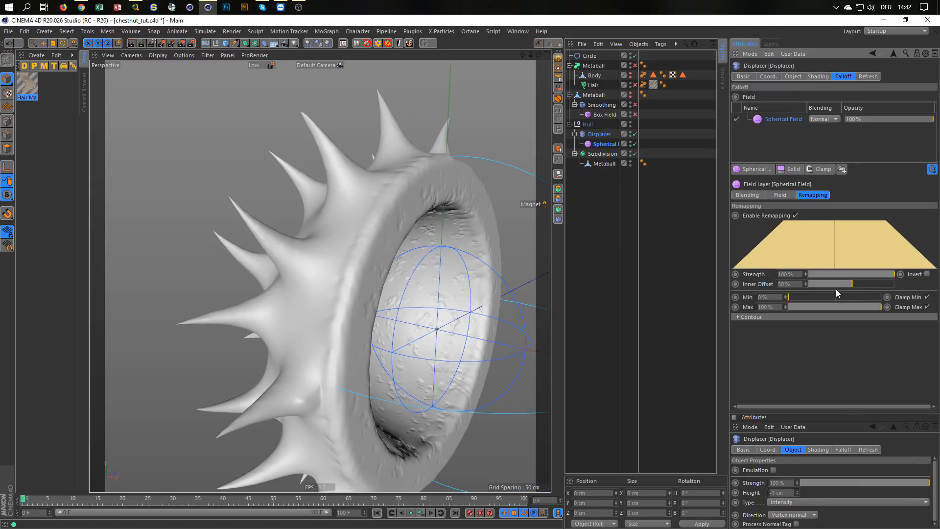
pyautogui.doubleClick(800, 284)
pyautogui.write('95')
pyautogui.press('Return')
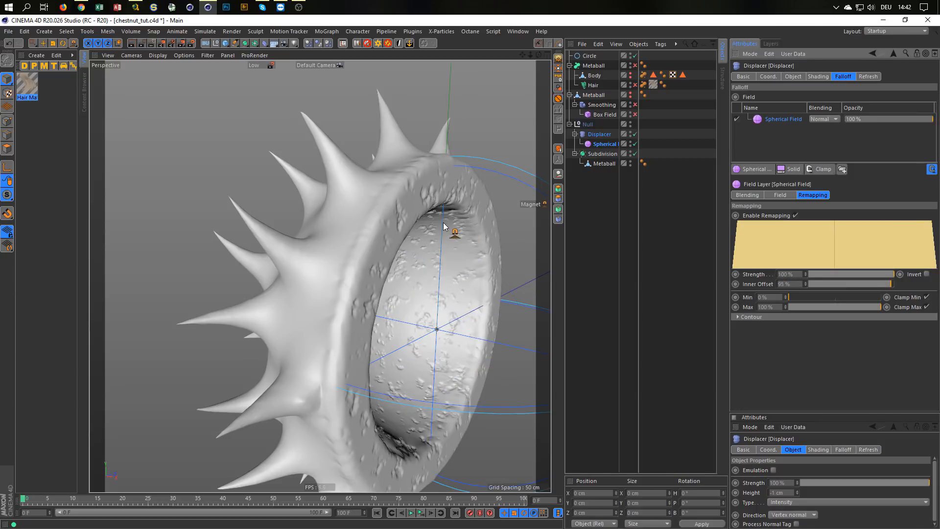
# Step: Scale the Spherical Field up to about 113 cm around the shell and save the project
pyautogui.click(782, 195)
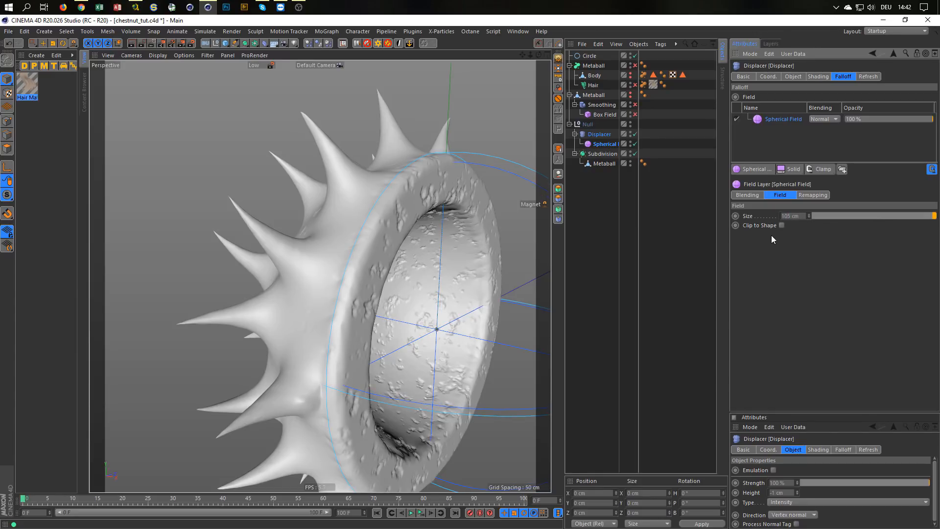
pyautogui.press('t')
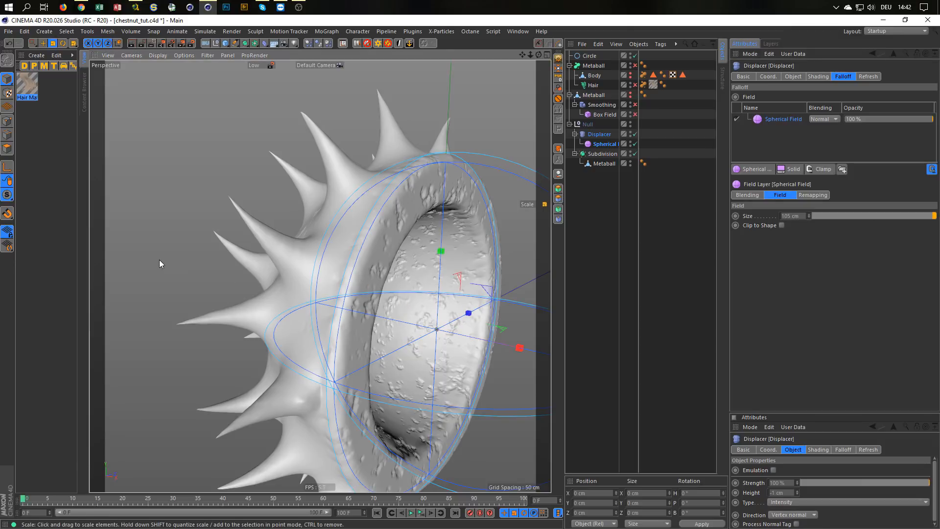
pyautogui.moveTo(160, 260); pyautogui.dragTo(359, 243)
pyautogui.scroll(-3, 297, 239)
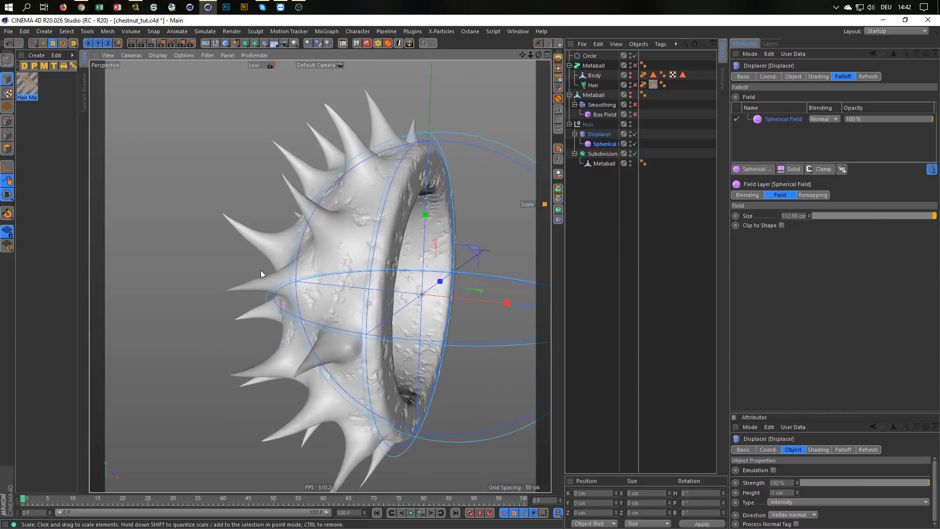
pyautogui.scroll(-3, 259, 272)
pyautogui.keyDown('alt'); pyautogui.moveTo(260, 273); pyautogui.dragTo(344, 176); pyautogui.keyUp('alt')
pyautogui.scroll(3, 351, 253)
pyautogui.hotkey('ctrl', 's')
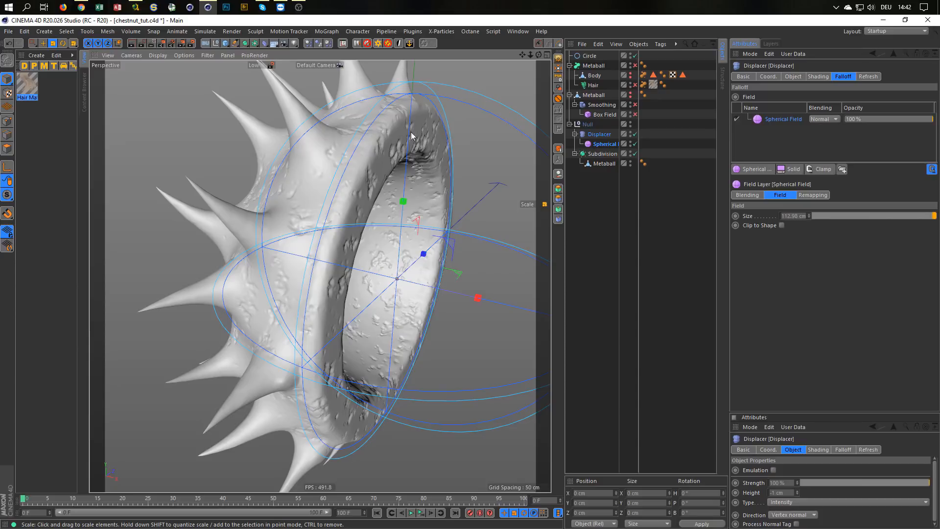
# Step: Try shrinking the Spherical Field to about 111.7 cm, undo the change, and inspect the dents from other angles
pyautogui.moveTo(350, 243); pyautogui.dragTo(339, 259)
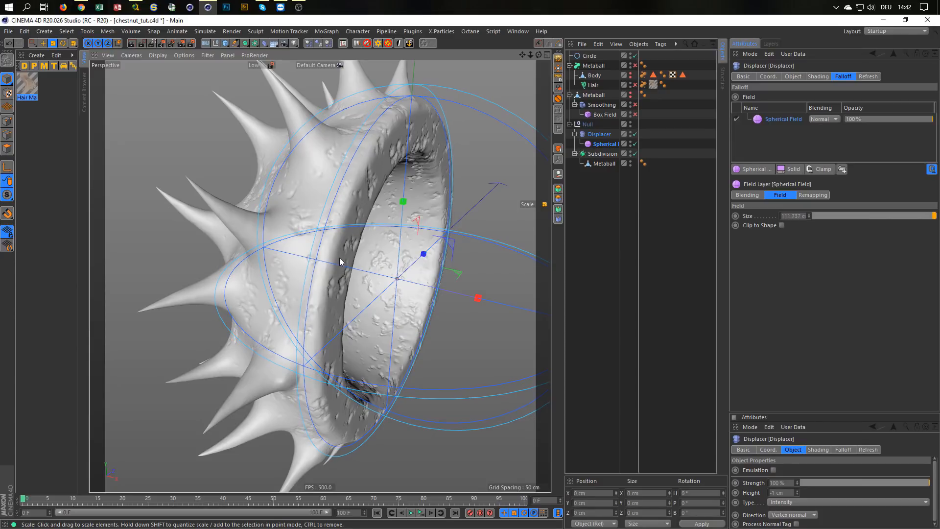
pyautogui.hotkey('ctrl', 'z')
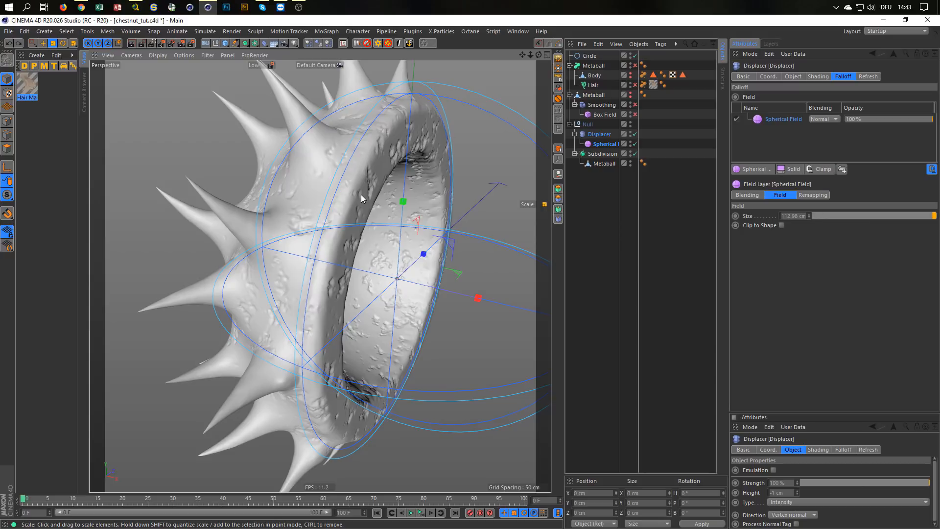
pyautogui.keyDown('alt'); pyautogui.moveTo(409, 137); pyautogui.dragTo(354, 152); pyautogui.keyUp('alt')
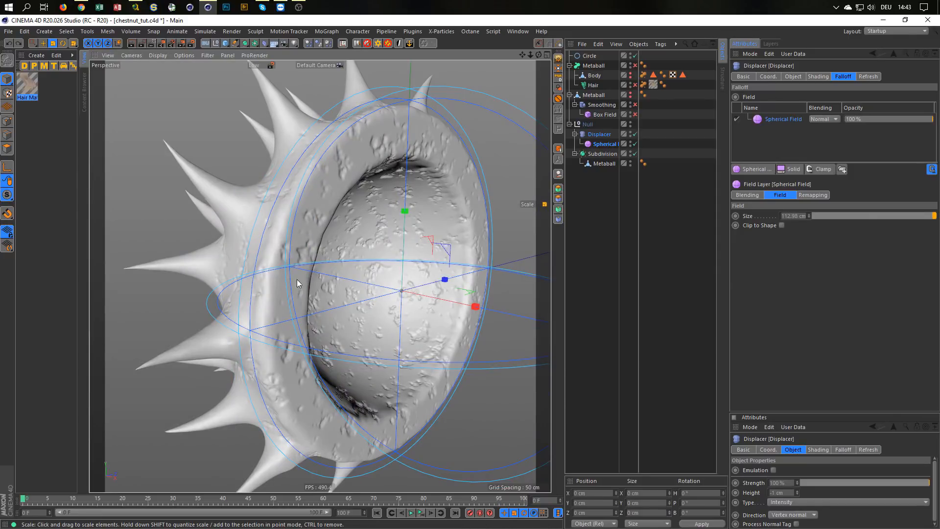
pyautogui.keyDown('alt'); pyautogui.moveTo(307, 254); pyautogui.dragTo(251, 256); pyautogui.keyUp('alt')
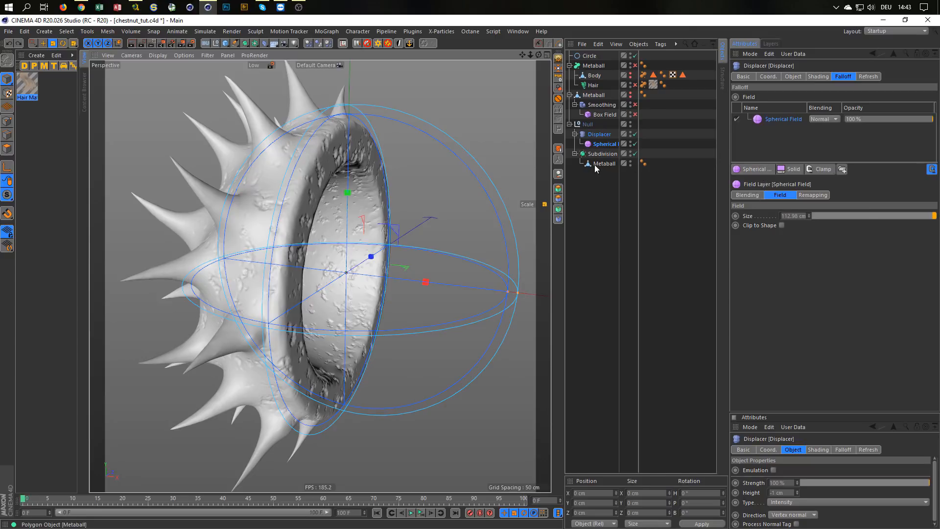
# Step: Add a Linear Field above the Spherical Field in the Displacer's falloff
pyautogui.click(602, 135)
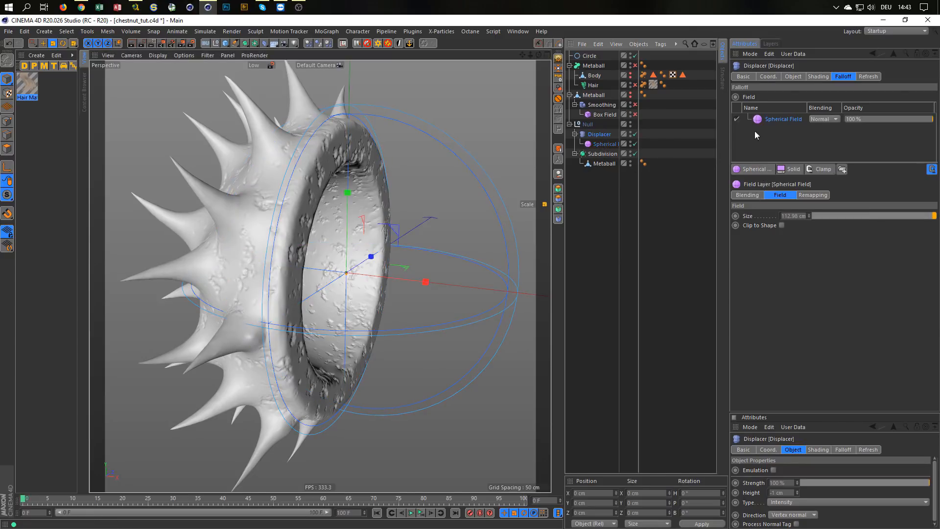
pyautogui.click(762, 168)
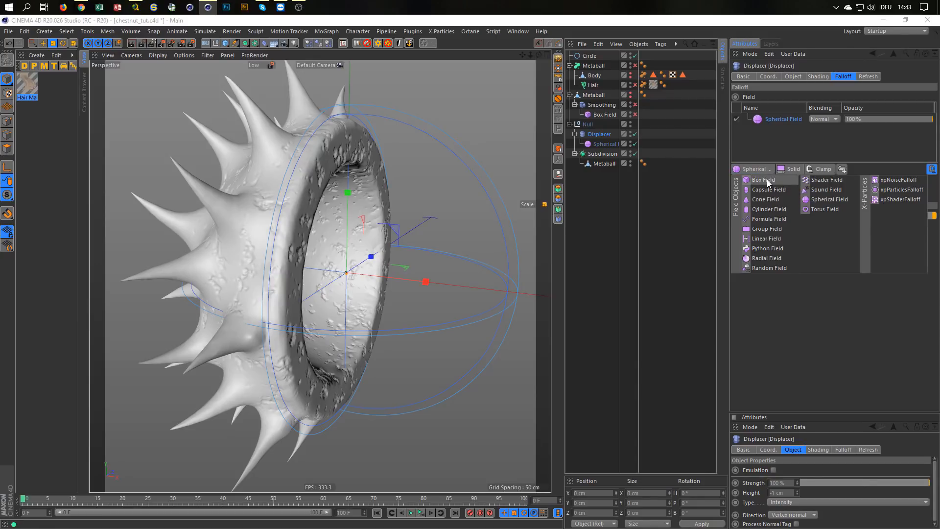
pyautogui.click(771, 239)
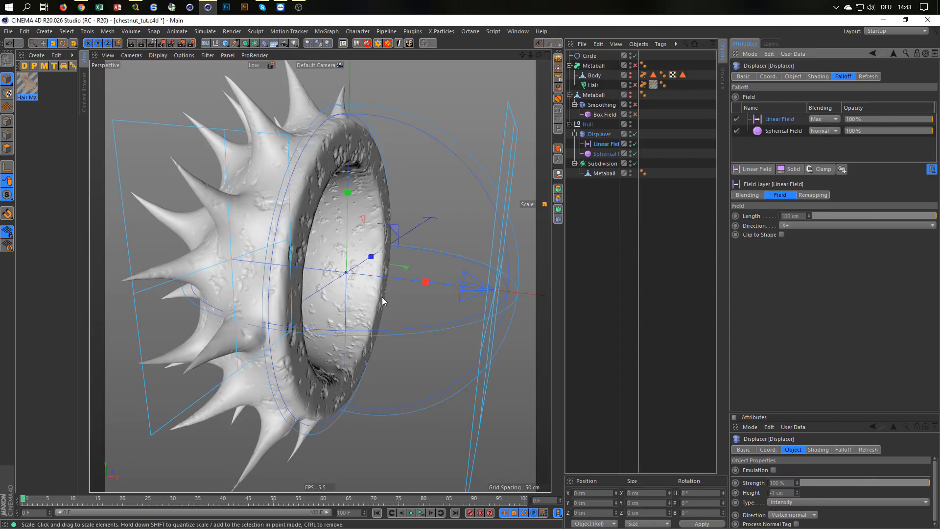
pyautogui.keyDown('alt'); pyautogui.moveTo(382, 296); pyautogui.dragTo(367, 301); pyautogui.keyUp('alt')
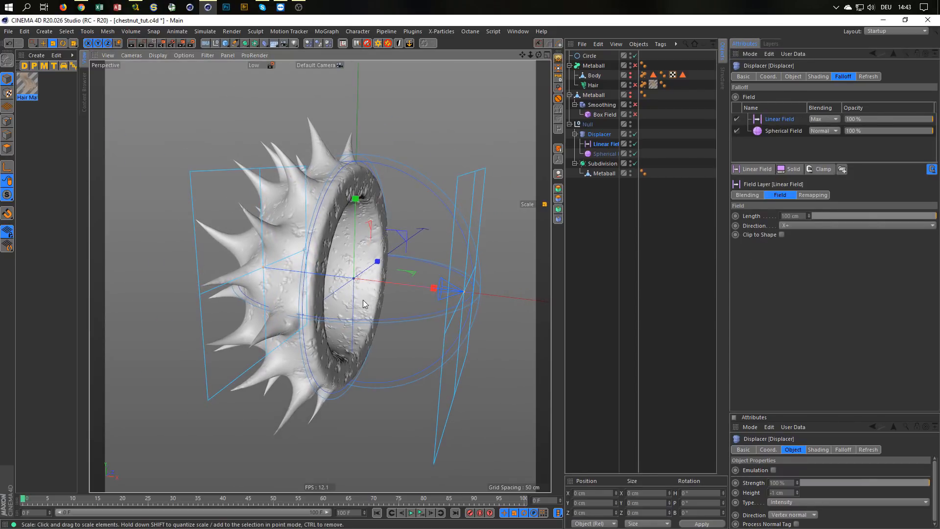
# Step: Try to scale the falloff fields down along the X axis and undo the scaling
pyautogui.press('t')
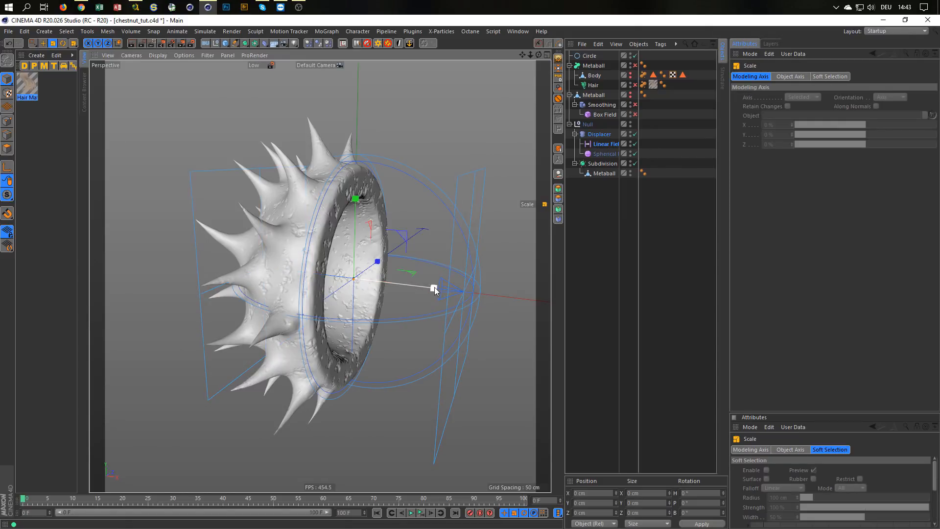
pyautogui.moveTo(433, 289); pyautogui.dragTo(364, 279)
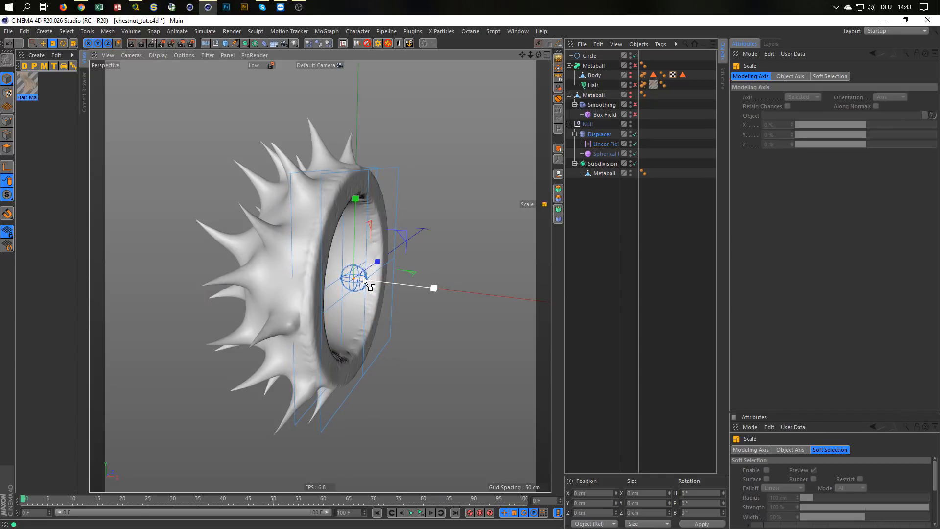
pyautogui.hotkey('ctrl', 'z')
pyautogui.keyDown('alt'); pyautogui.moveTo(448, 291); pyautogui.dragTo(550, 246, button='right'); pyautogui.keyUp('alt')
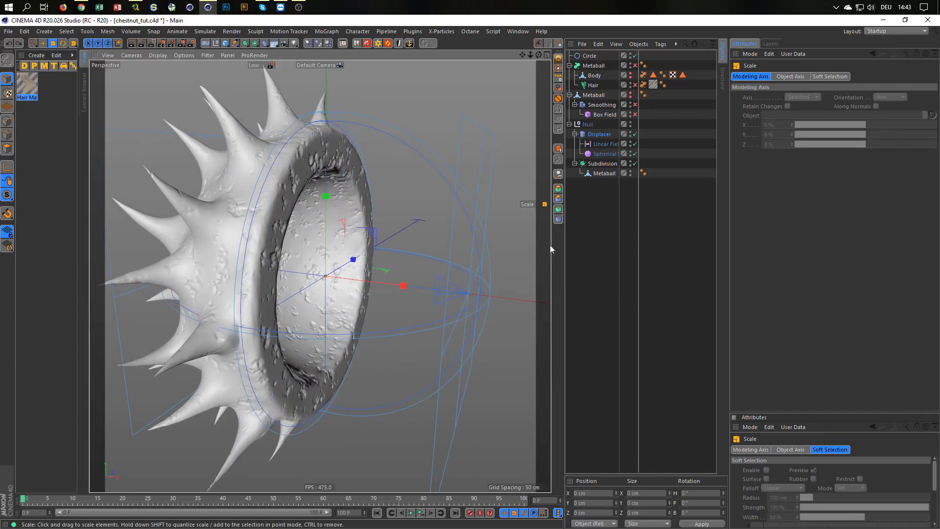
# Step: Move the Linear Field along X to about 34 cm and set its falloff blending to Subtract
pyautogui.click(606, 144)
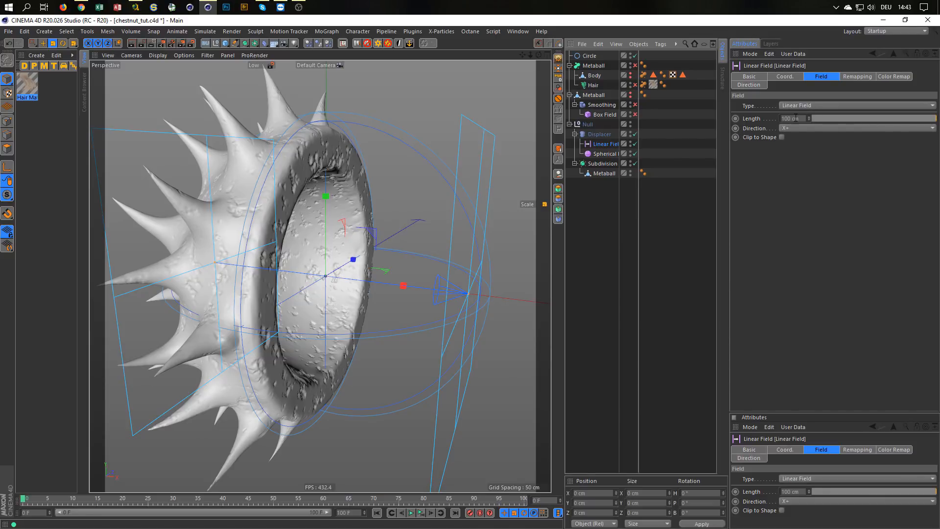
pyautogui.click(604, 135)
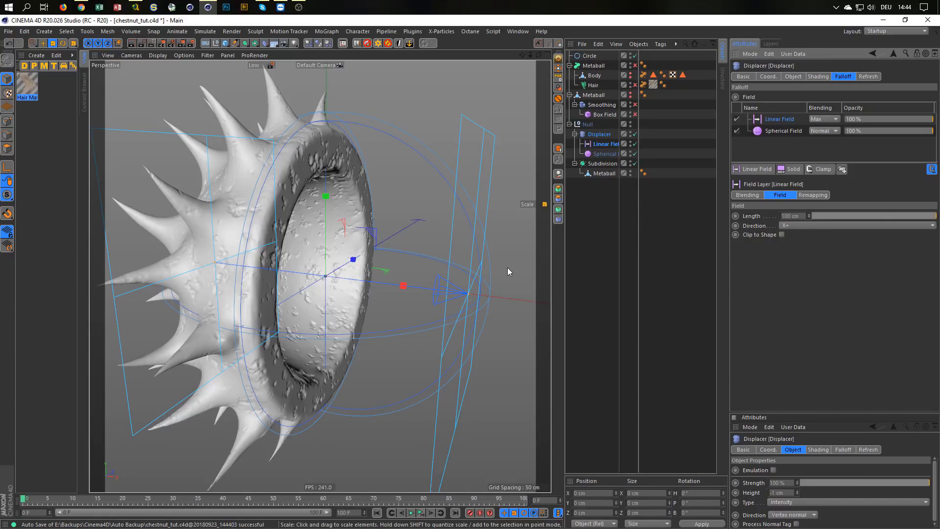
pyautogui.press('e')
pyautogui.moveTo(402, 286); pyautogui.dragTo(301, 301)
pyautogui.moveTo(439, 319); pyautogui.dragTo(446, 320)
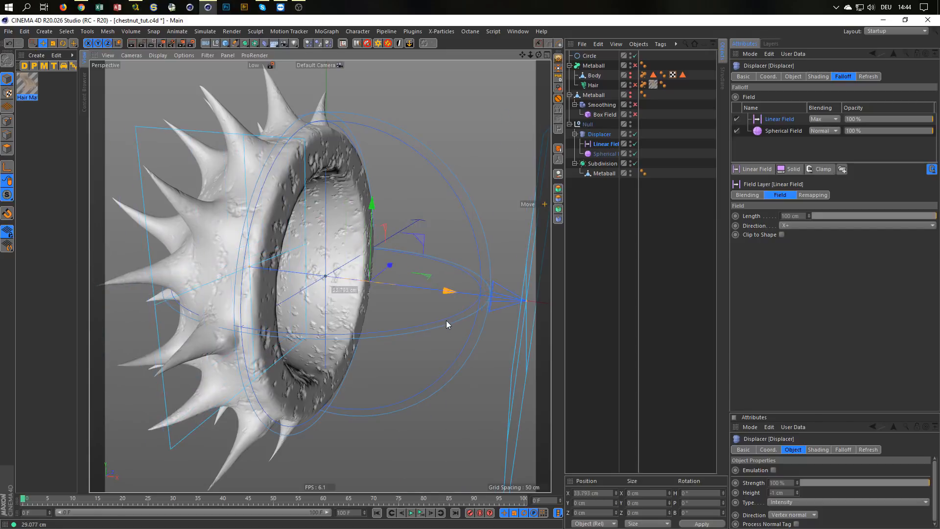
pyautogui.click(824, 118)
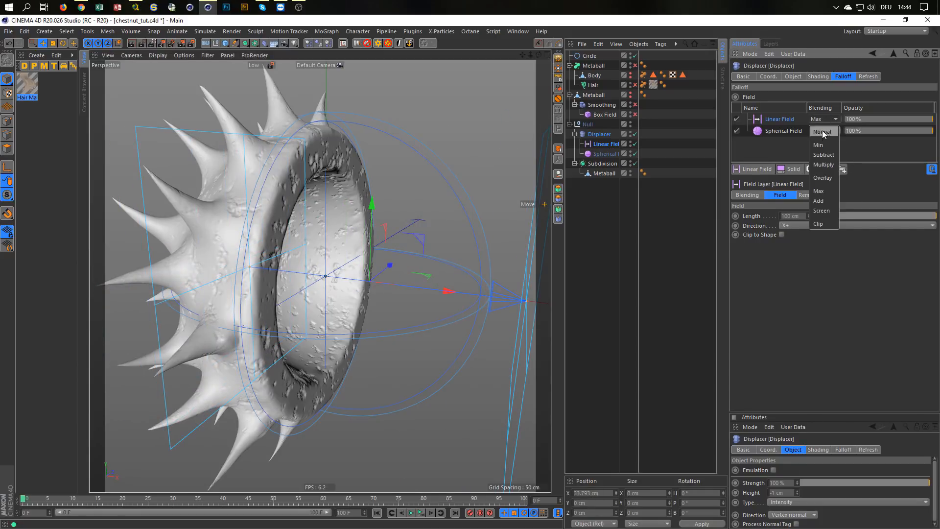
pyautogui.click(823, 155)
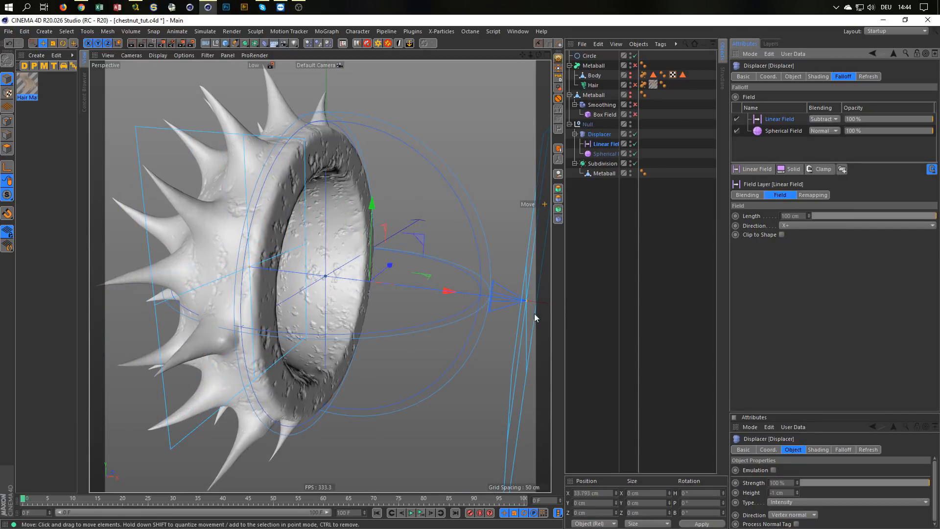
# Step: Move the Linear Field along X to about 81 cm and set its remapping Inner Offset to 100%
pyautogui.moveTo(442, 292); pyautogui.dragTo(319, 292)
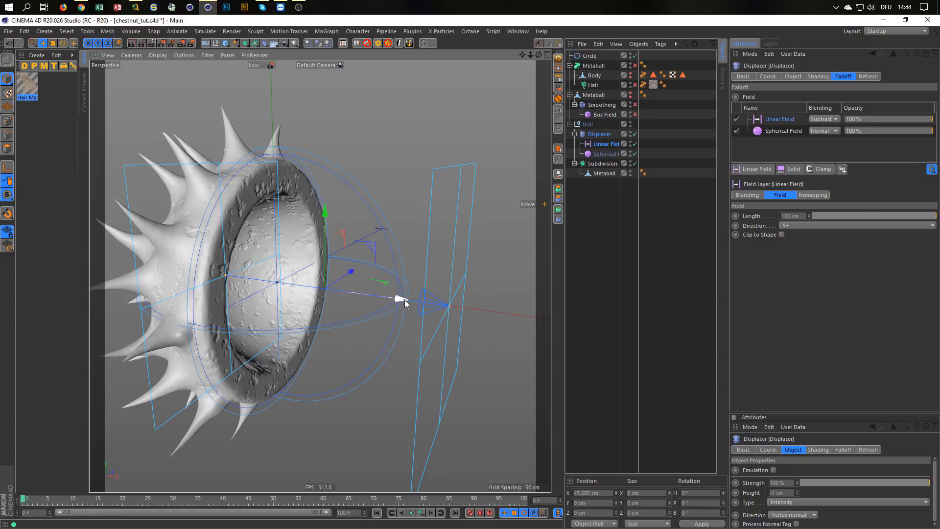
pyautogui.moveTo(405, 300); pyautogui.dragTo(371, 295)
pyautogui.press('t')
pyautogui.click(821, 195)
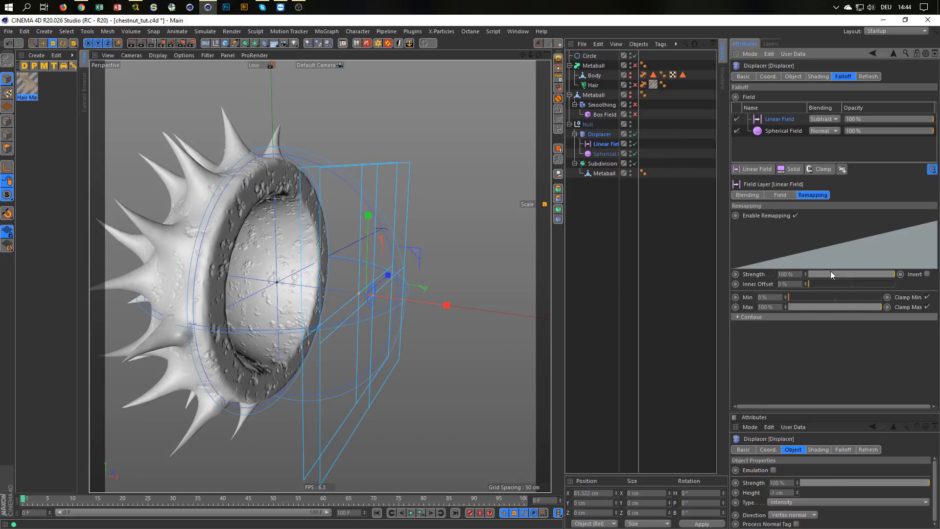
pyautogui.moveTo(835, 284); pyautogui.dragTo(907, 276)
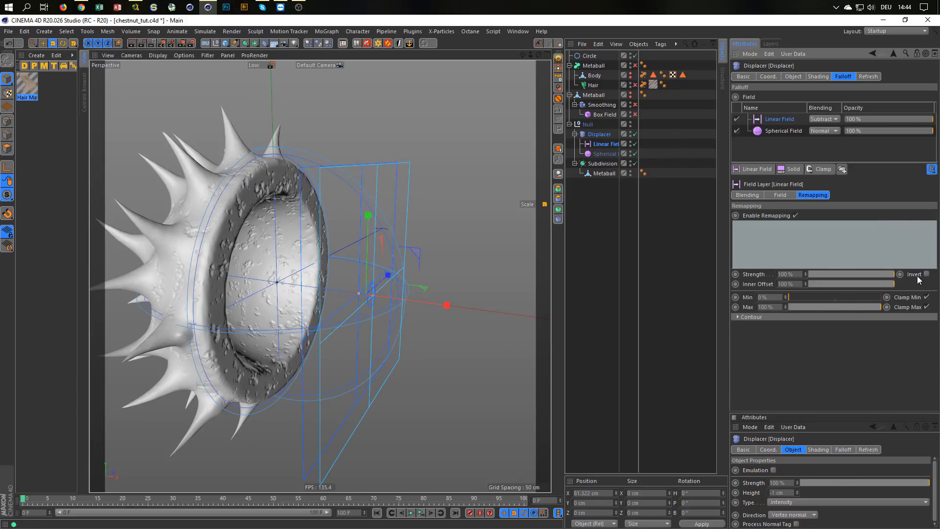
pyautogui.scroll(3, 382, 306)
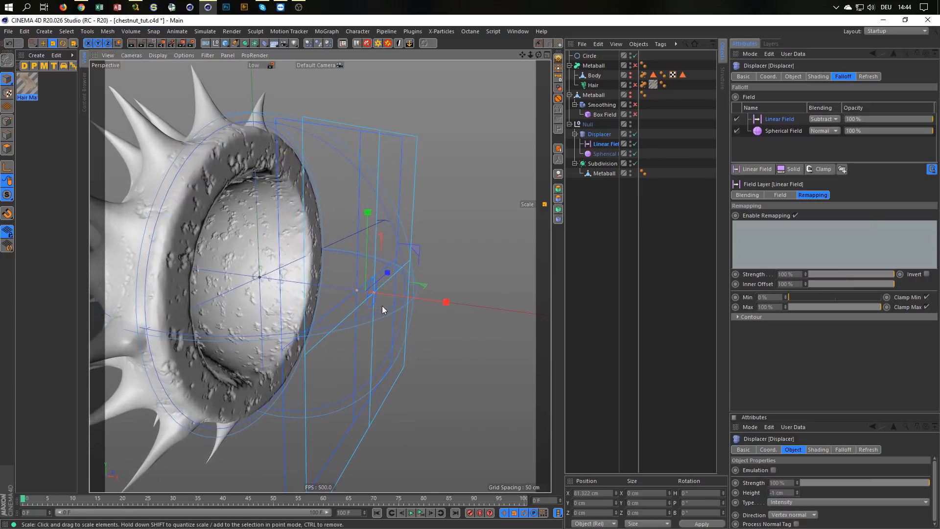
# Step: Move the Displacer's Linear Field back along the X axis to about 10.59 cm, near the shell's opening
pyautogui.press('e')
pyautogui.moveTo(439, 300); pyautogui.dragTo(343, 295)
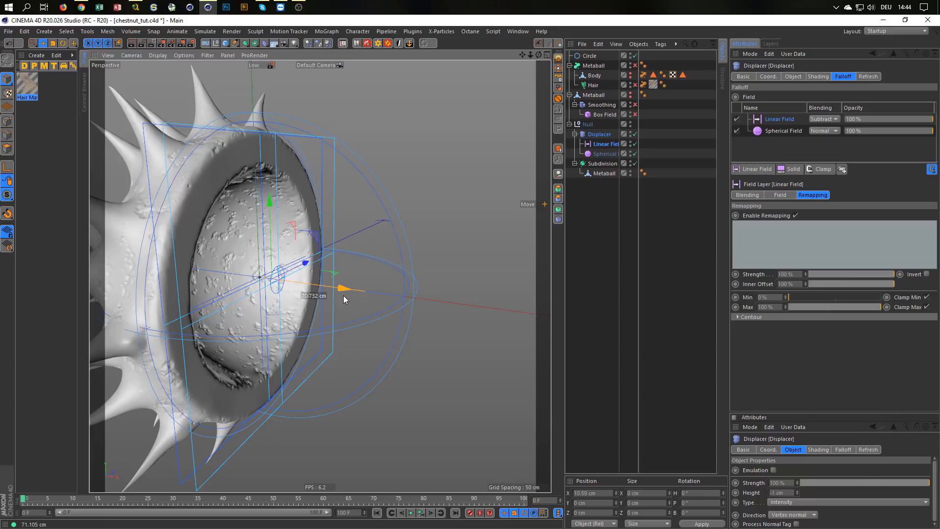
pyautogui.moveTo(343, 296); pyautogui.dragTo(275, 319)
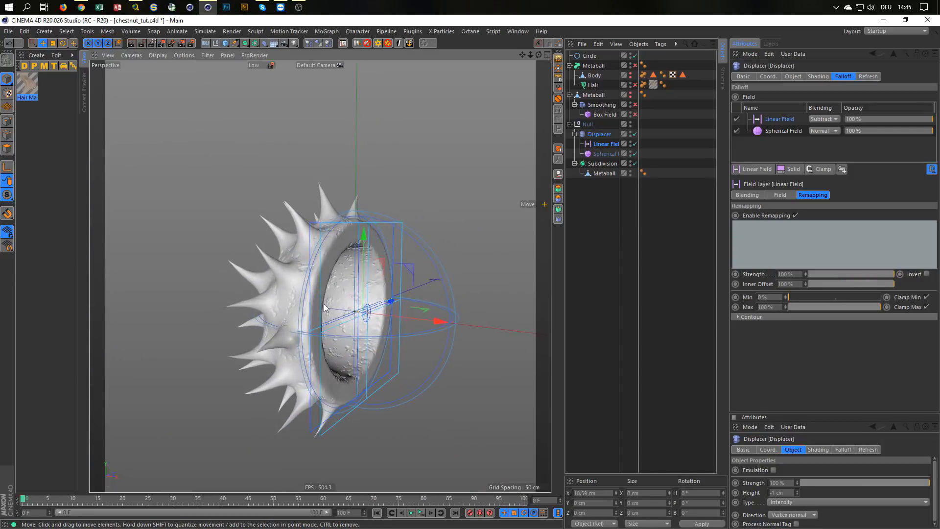
pyautogui.keyDown('alt'); pyautogui.moveTo(327, 308); pyautogui.dragTo(328, 275, button='right'); pyautogui.keyUp('alt')
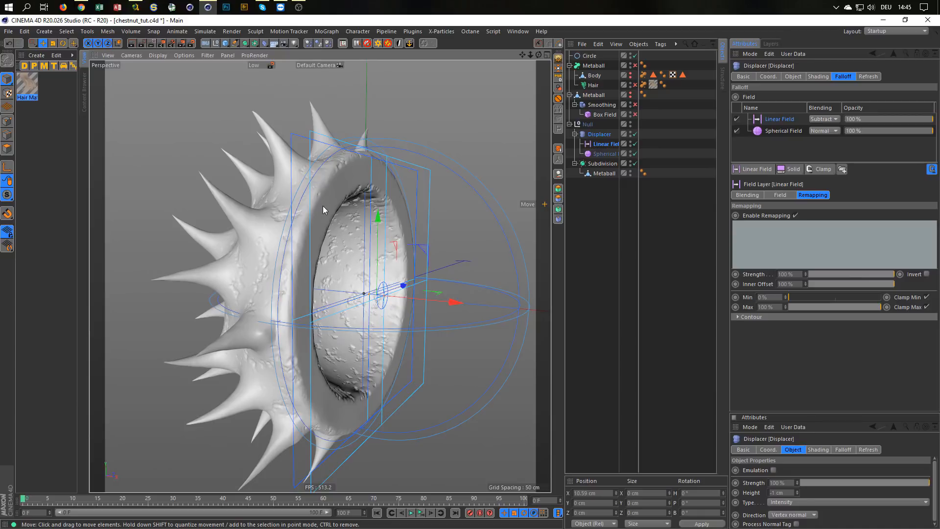
# Step: Set the Linear Field's remapping Inner Offset to 98%, after trying 95%, and save the scene
pyautogui.moveTo(793, 285); pyautogui.dragTo(751, 296)
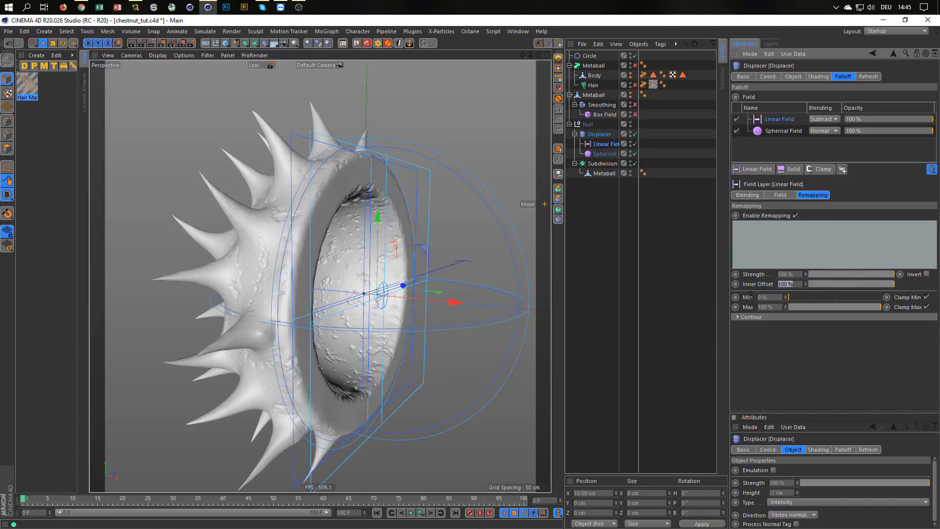
pyautogui.write('95')
pyautogui.press('Return')
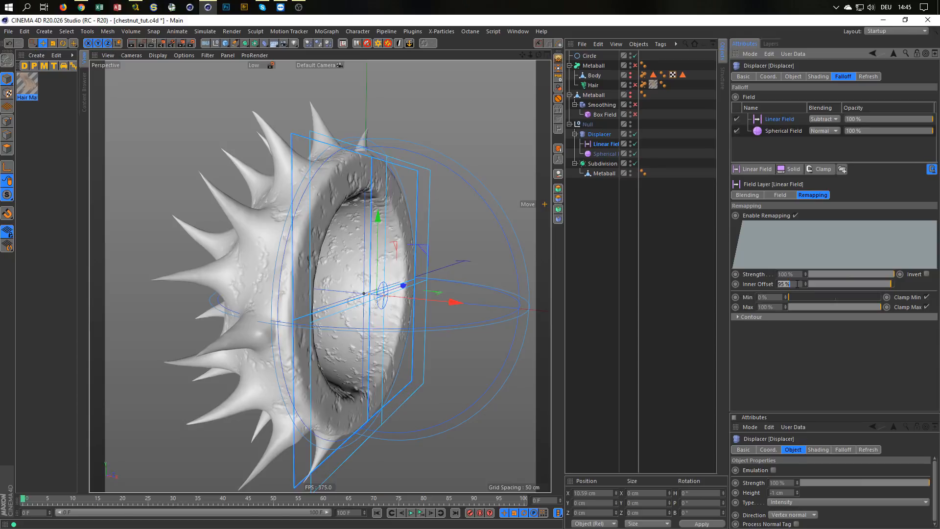
pyautogui.write('98')
pyautogui.press('Return')
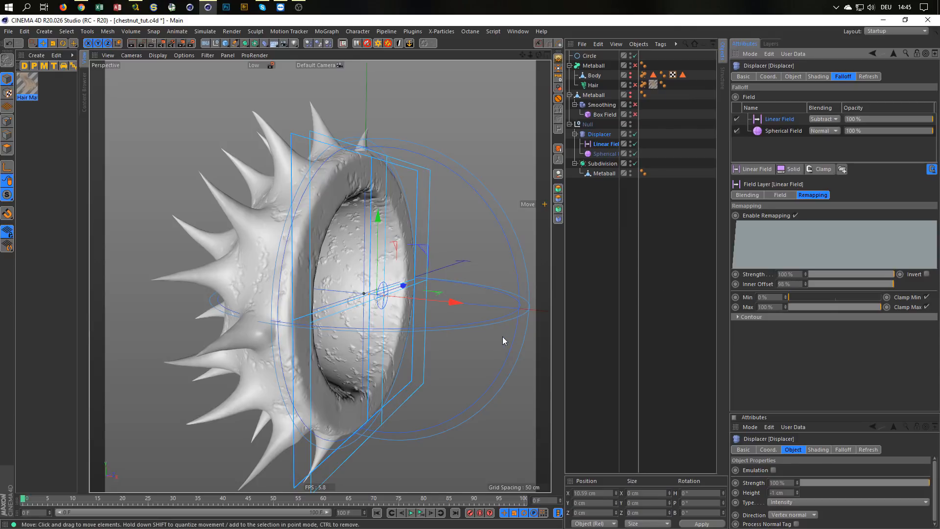
pyautogui.hotkey('ctrl', 's')
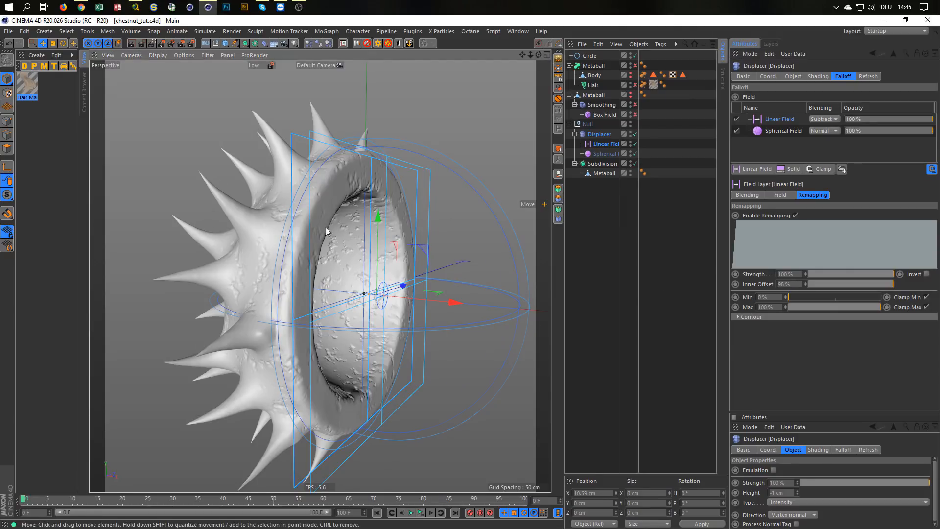
# Step: Bake the displaced Null hierarchy into a separate polygon object, hide the original Null, and delete the leftover empty Null
pyautogui.keyDown('alt'); pyautogui.moveTo(326, 227); pyautogui.dragTo(287, 231); pyautogui.keyUp('alt')
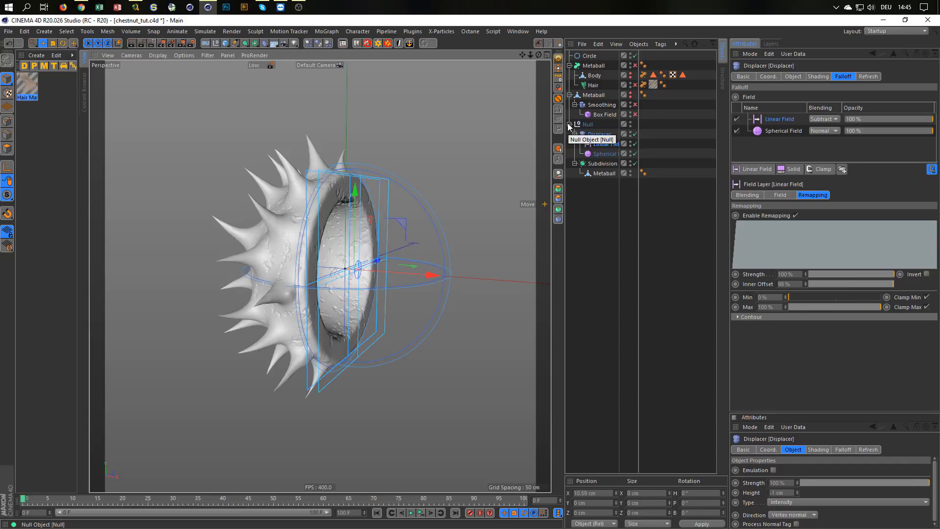
pyautogui.scroll(5, 358, 249)
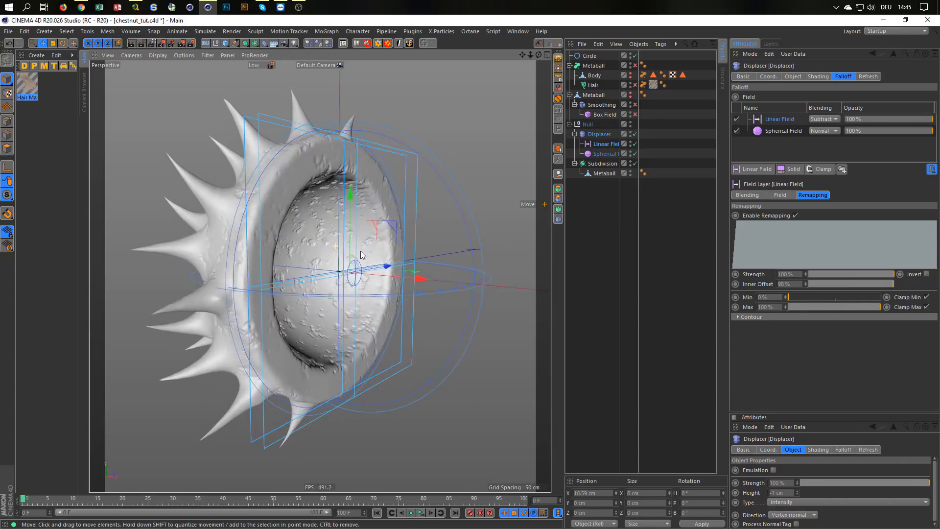
pyautogui.click(570, 124)
pyautogui.click(587, 124)
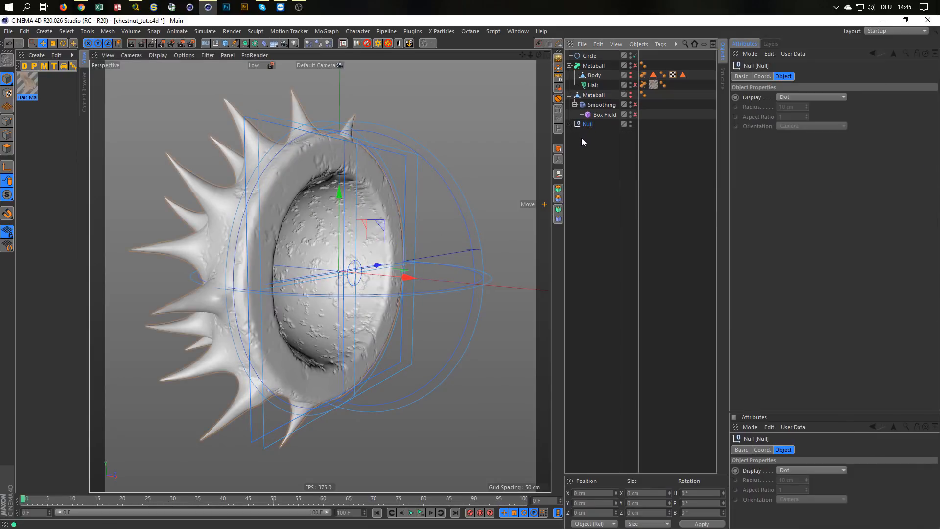
pyautogui.click(558, 150)
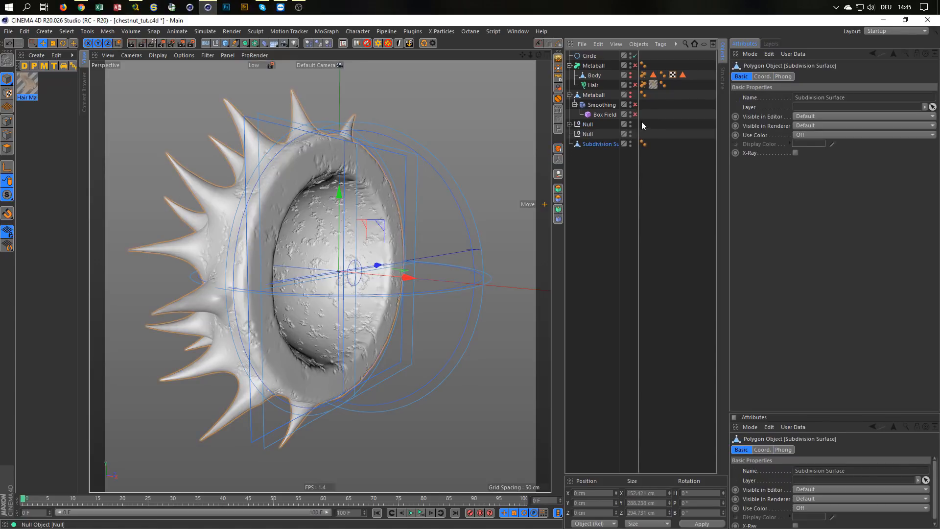
pyautogui.click(613, 132)
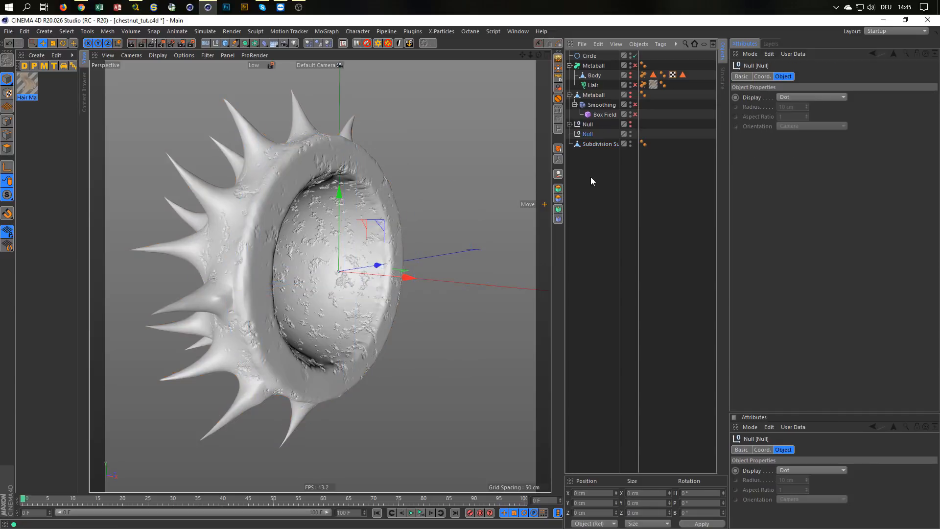
pyautogui.press('Delete')
# Step: Examine the displaced surface of the chestnut shell from several angles and save the scene
pyautogui.keyDown('alt'); pyautogui.moveTo(268, 217); pyautogui.dragTo(246, 224, button='right'); pyautogui.keyUp('alt')
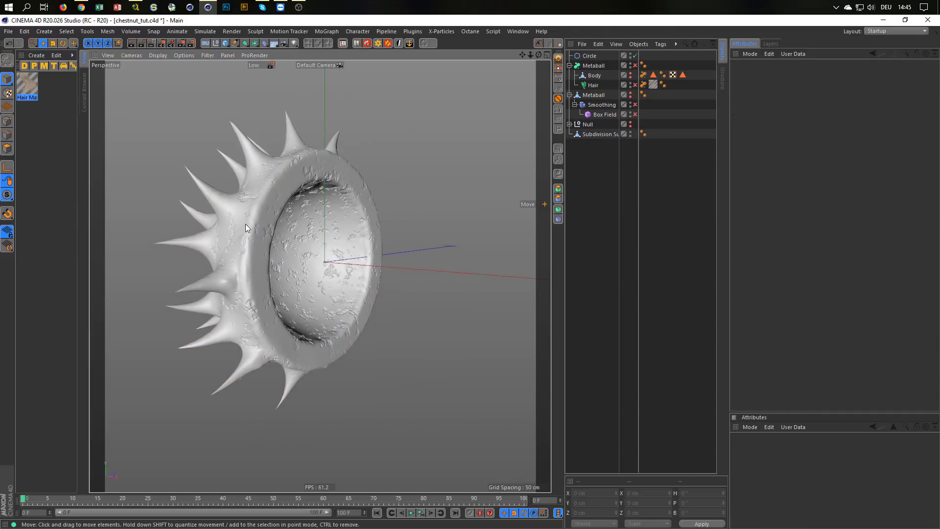
pyautogui.keyDown('alt'); pyautogui.moveTo(245, 224); pyautogui.dragTo(236, 219); pyautogui.keyUp('alt')
pyautogui.keyDown('alt'); pyautogui.moveTo(237, 220); pyautogui.dragTo(281, 200, button='right'); pyautogui.keyUp('alt')
pyautogui.keyDown('alt'); pyautogui.moveTo(281, 201); pyautogui.dragTo(340, 175); pyautogui.keyUp('alt')
pyautogui.keyDown('alt'); pyautogui.moveTo(339, 174); pyautogui.dragTo(299, 266, button='right'); pyautogui.keyUp('alt')
pyautogui.keyDown('alt'); pyautogui.moveTo(299, 267); pyautogui.dragTo(274, 282); pyautogui.keyUp('alt')
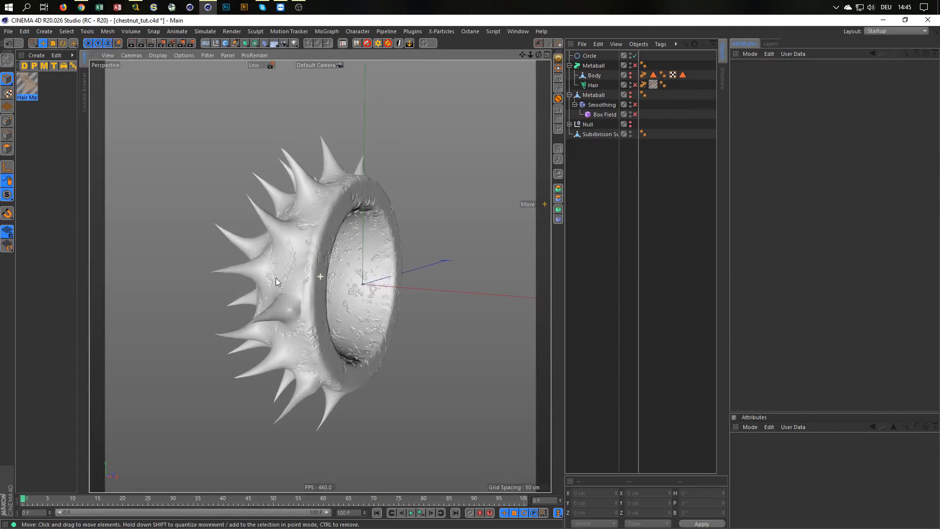
pyautogui.hotkey('ctrl', 's')
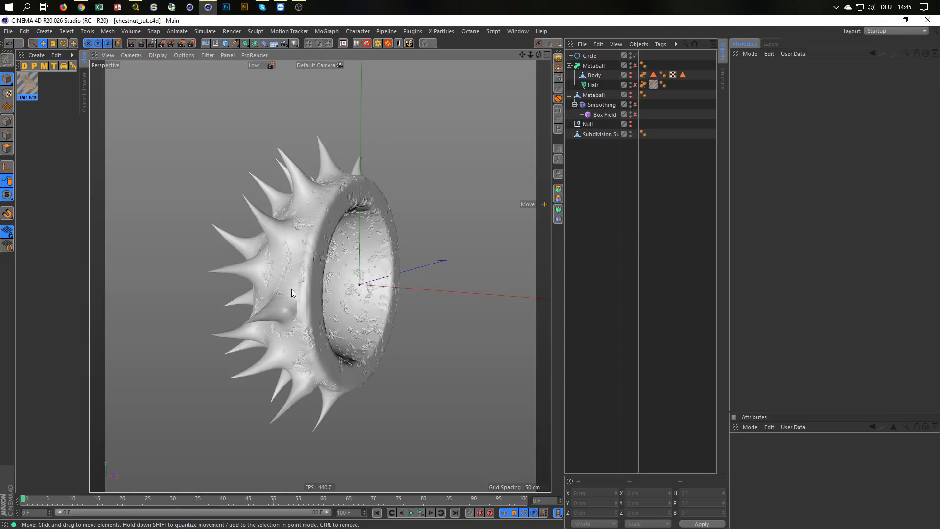
# Step: Disable and hide the Circle spline, and add a hidden null object named Backup
pyautogui.scroll(3, 309, 287)
pyautogui.keyDown('alt'); pyautogui.moveTo(324, 283); pyautogui.dragTo(298, 280); pyautogui.keyUp('alt')
pyautogui.scroll(-4, 266, 288)
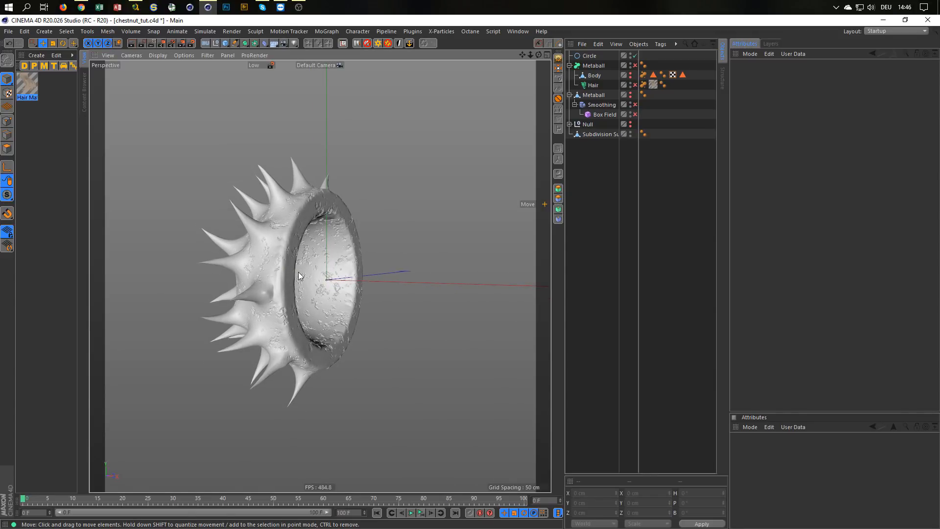
pyautogui.click(635, 56)
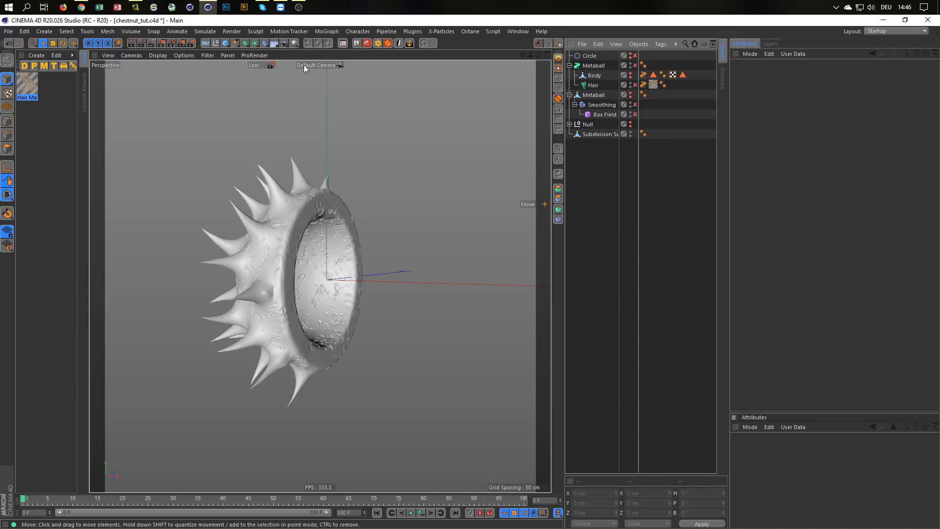
pyautogui.click(216, 43)
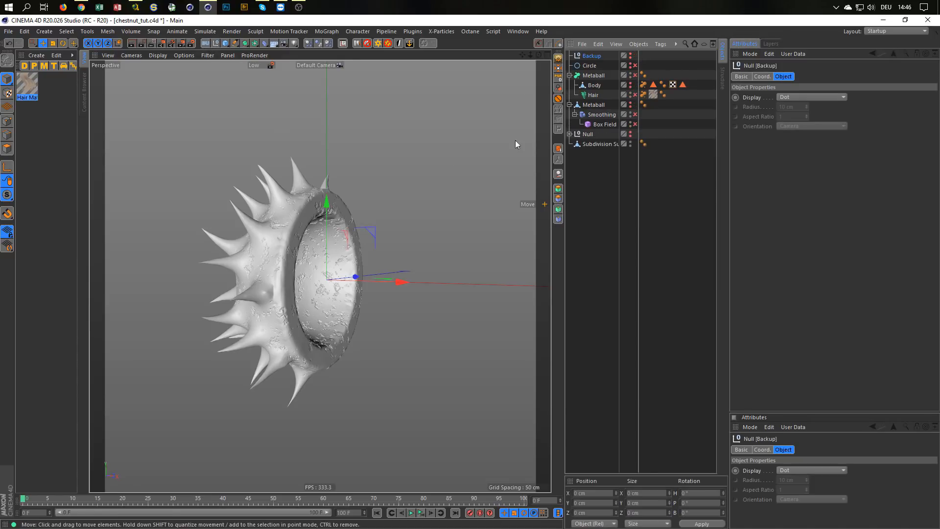
# Step: Group the Circle, both Metaball hierarchies and the Null under Backup, collapse the hierarchy, and save the scene
pyautogui.click(591, 136)
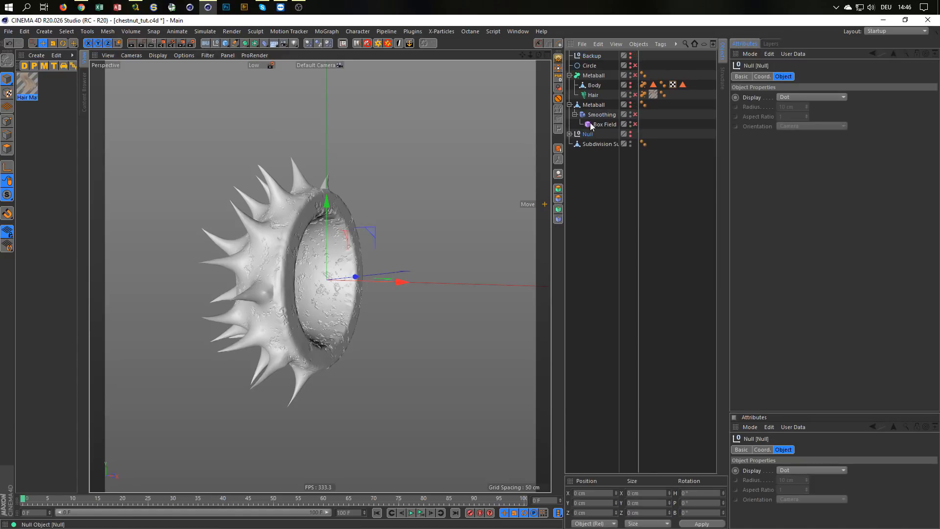
pyautogui.keyDown('shift'); pyautogui.click(590, 67); pyautogui.keyUp('shift')
pyautogui.moveTo(594, 57); pyautogui.dragTo(593, 55)
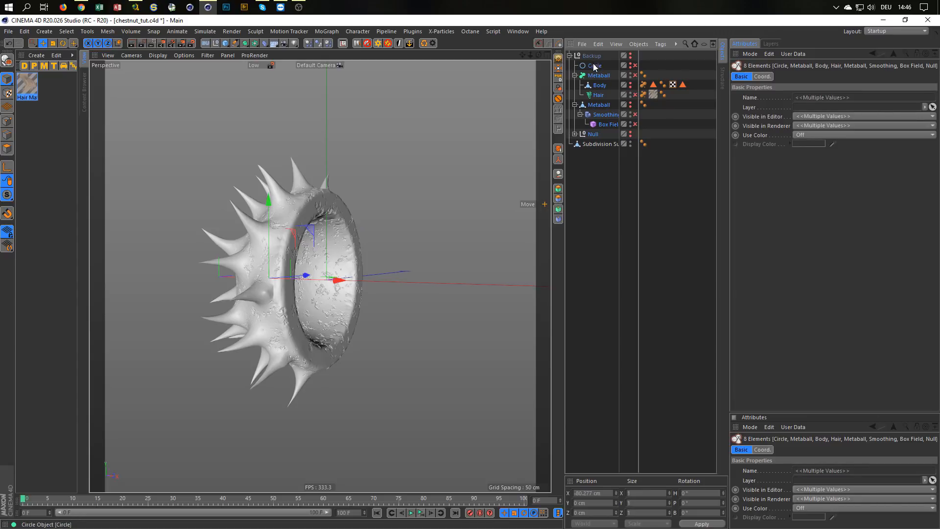
pyautogui.click(575, 76)
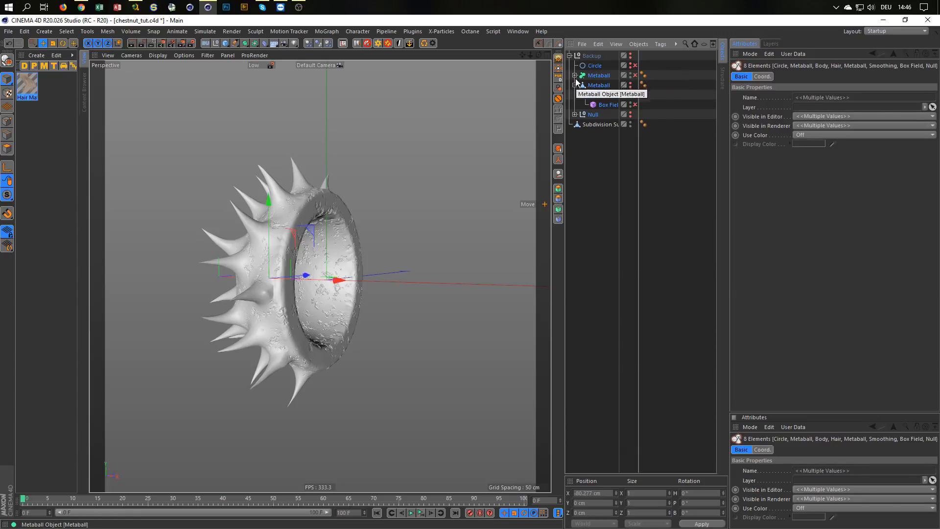
pyautogui.click(575, 85)
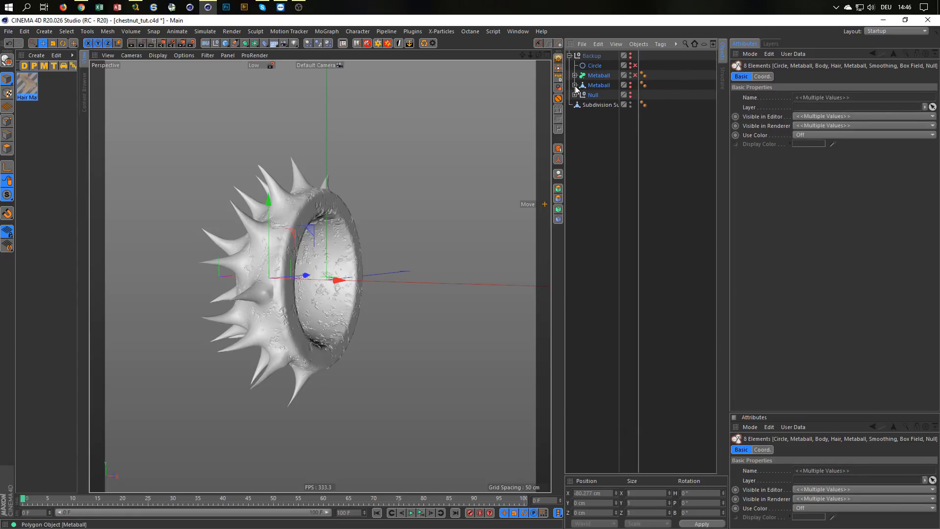
pyautogui.click(569, 55)
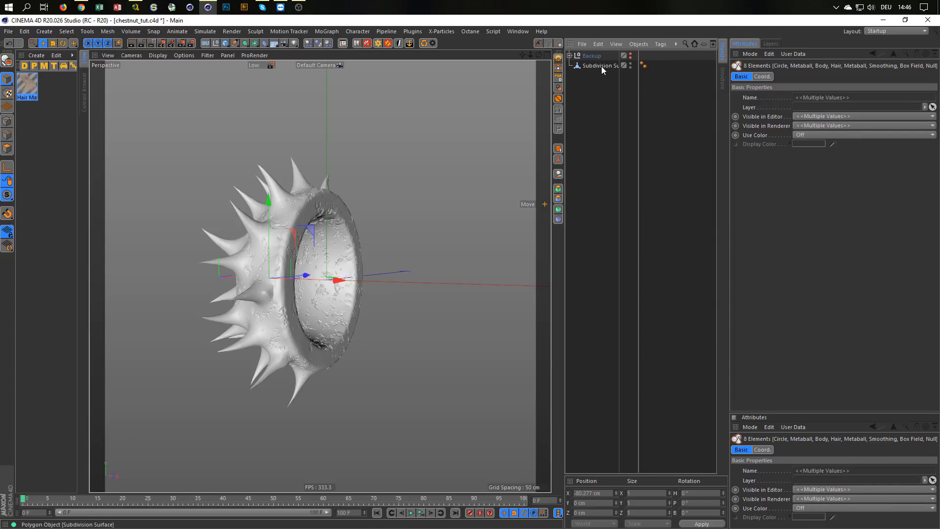
pyautogui.hotkey('ctrl', 's')
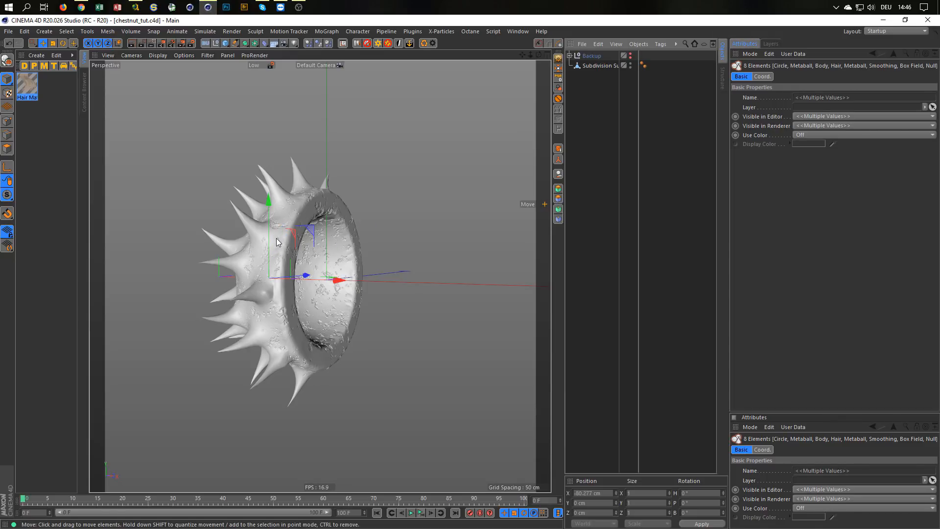
# Step: Inspect the baked shell's surface detail up close and delete the baked Subdivision Surface polygon object
pyautogui.keyDown('alt'); pyautogui.moveTo(258, 230); pyautogui.dragTo(356, 218, button='right'); pyautogui.keyUp('alt')
pyautogui.keyDown('alt'); pyautogui.moveTo(361, 215); pyautogui.dragTo(391, 192); pyautogui.keyUp('alt')
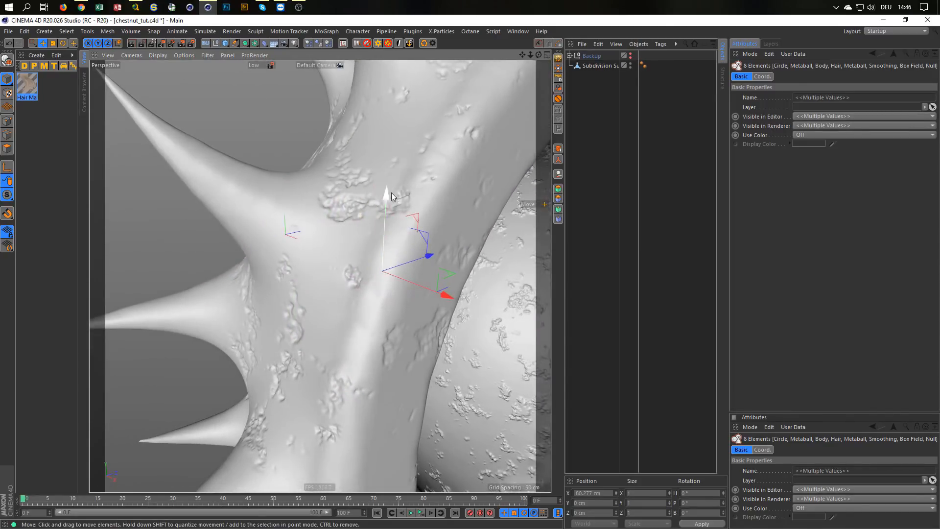
pyautogui.keyDown('alt'); pyautogui.moveTo(341, 237); pyautogui.dragTo(284, 252); pyautogui.keyUp('alt')
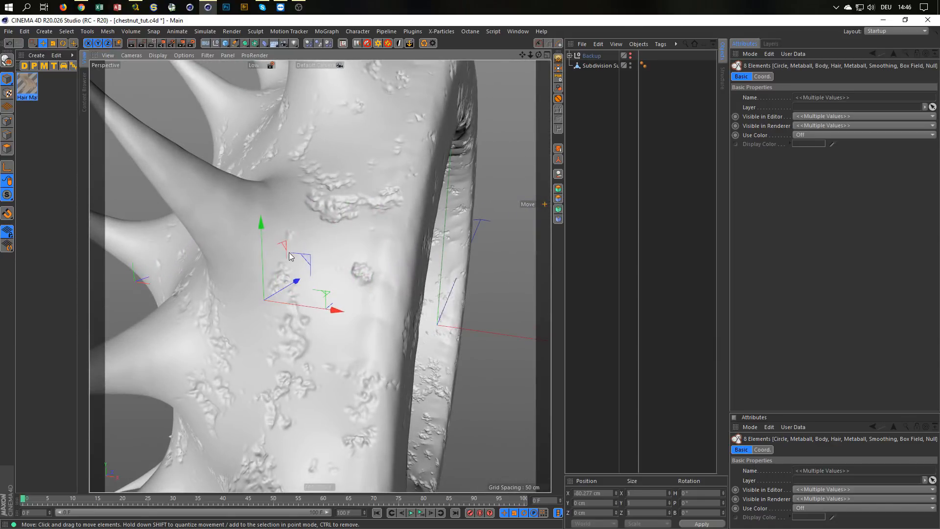
pyautogui.keyDown('alt'); pyautogui.moveTo(336, 236); pyautogui.dragTo(165, 301); pyautogui.keyUp('alt')
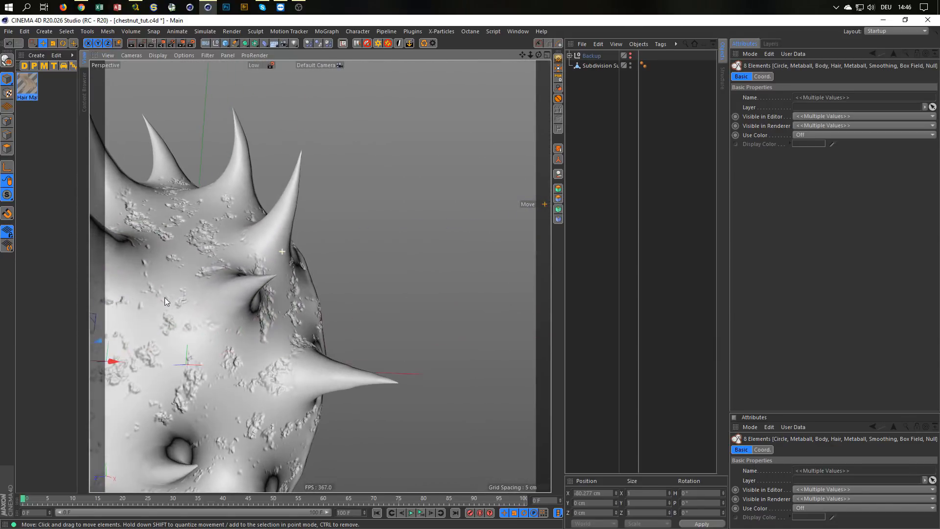
pyautogui.keyDown('alt'); pyautogui.moveTo(194, 351); pyautogui.dragTo(328, 262); pyautogui.keyUp('alt')
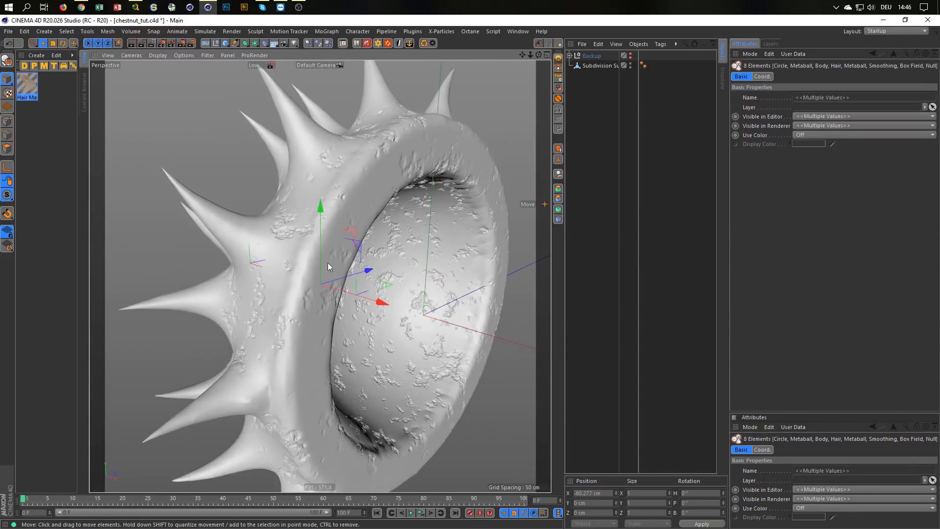
pyautogui.click(584, 67)
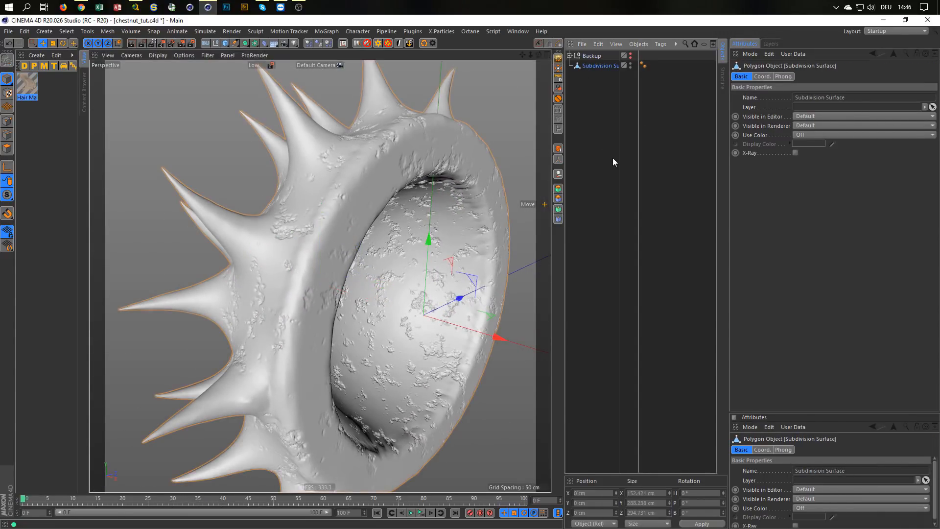
pyautogui.press('Delete')
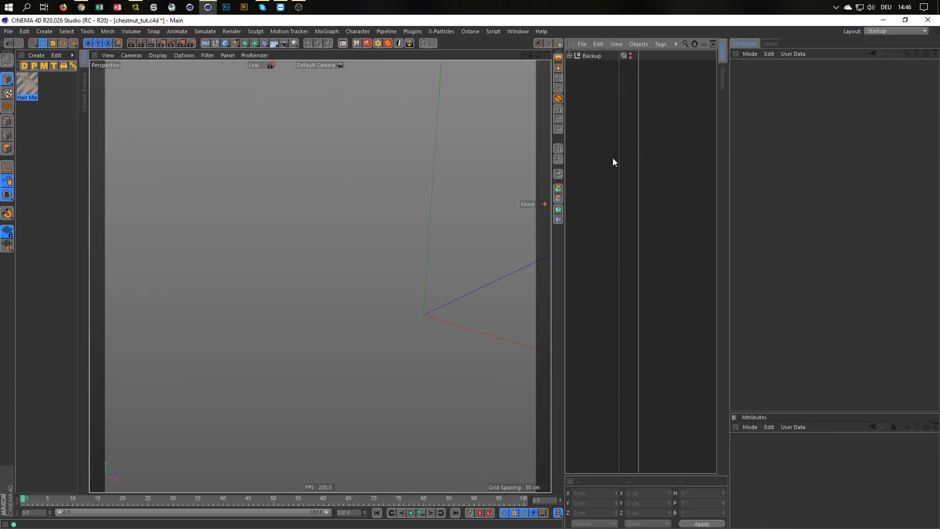
# Step: Take the Null back out of Backup, make it visible, and set its Subdivision Surface's renderer subdivision to 2
pyautogui.click(569, 56)
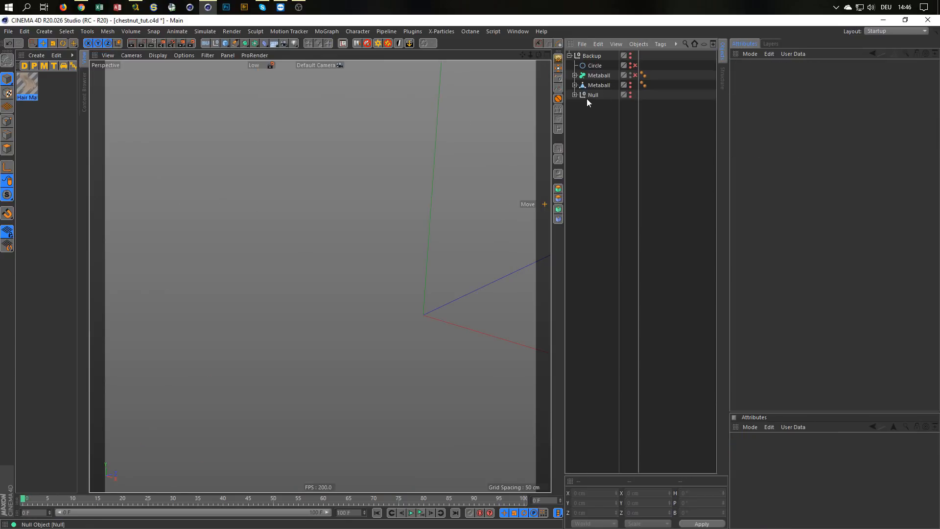
pyautogui.moveTo(585, 96); pyautogui.dragTo(580, 134)
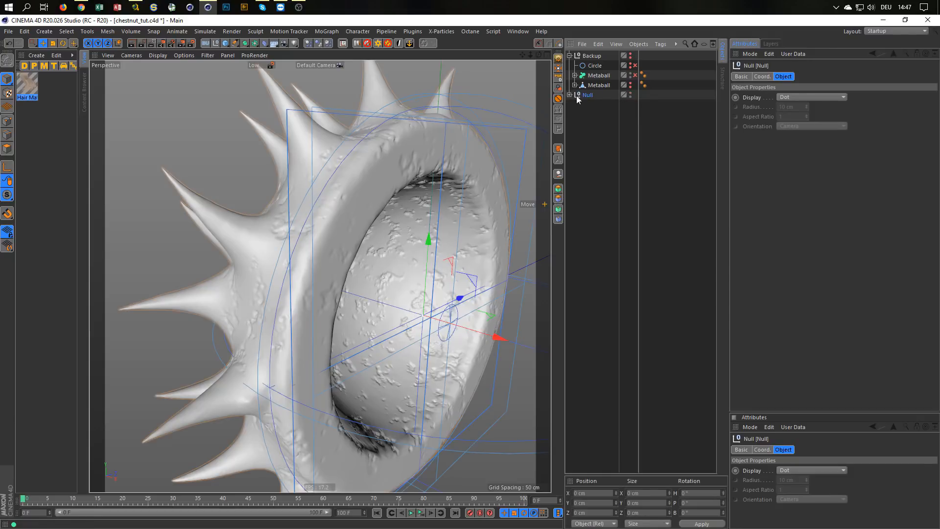
pyautogui.click(569, 95)
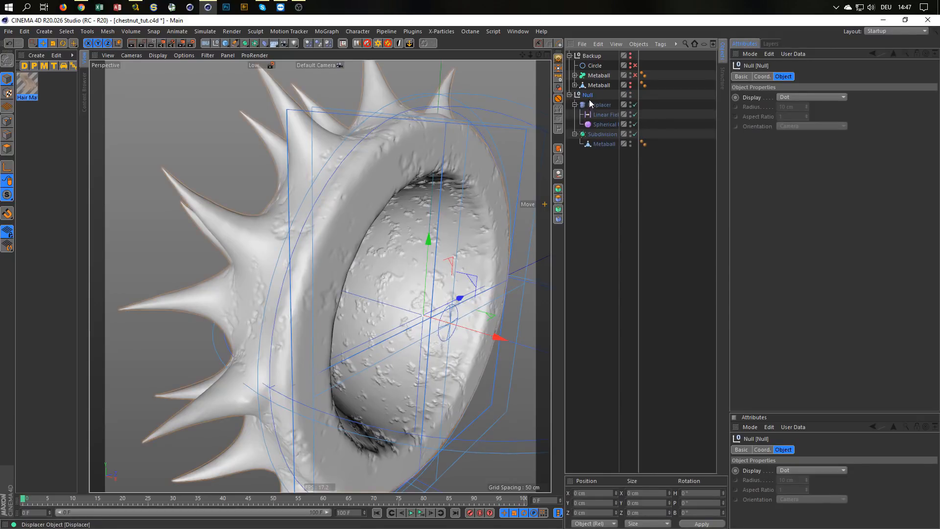
pyautogui.click(598, 135)
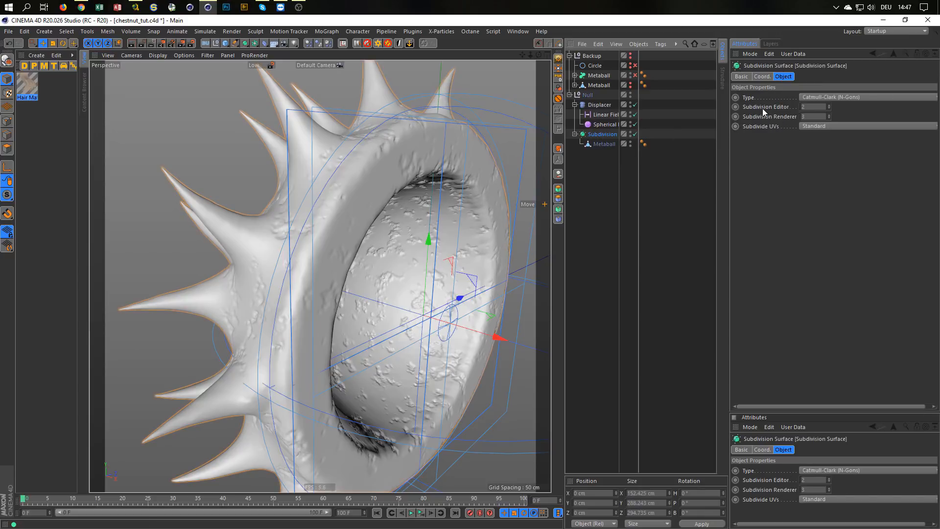
pyautogui.click(822, 118)
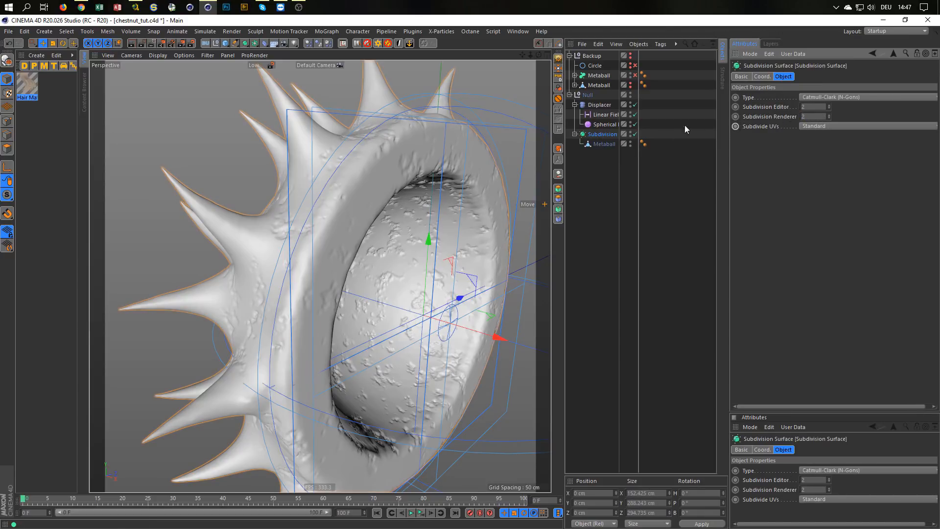
# Step: Bake the Null hierarchy with Current State to Object, move the resulting Subdivision Surface mesh out of its new null, and delete that empty null
pyautogui.click(571, 95)
pyautogui.click(585, 95)
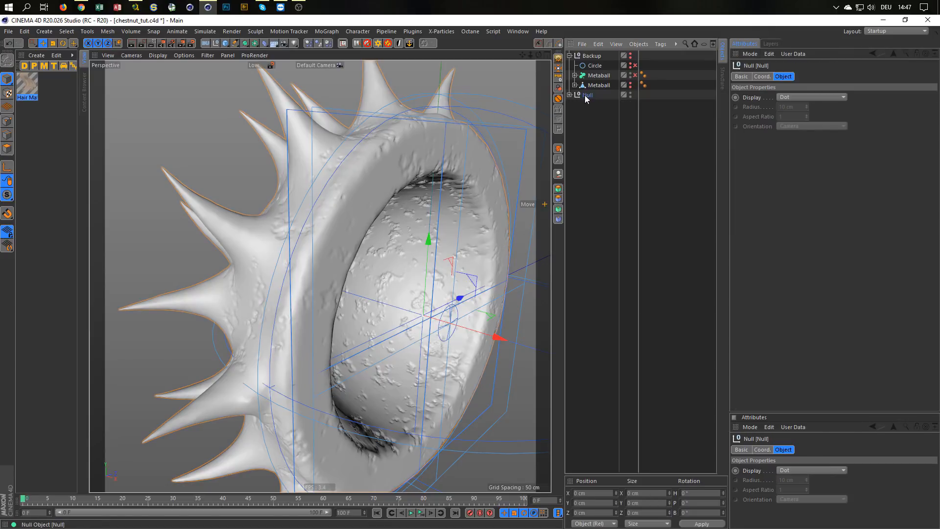
pyautogui.click(560, 149)
pyautogui.click(570, 105)
pyautogui.click(599, 115)
pyautogui.click(588, 105)
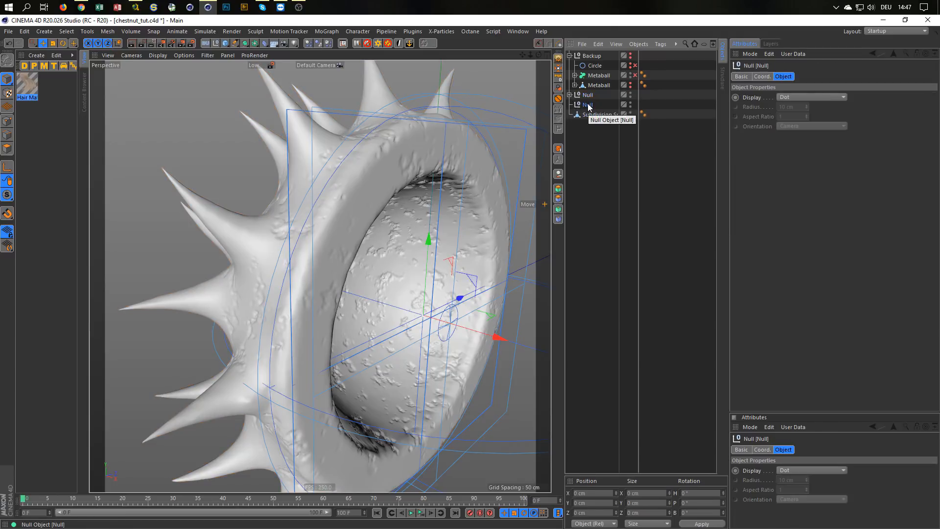
pyautogui.press('Delete')
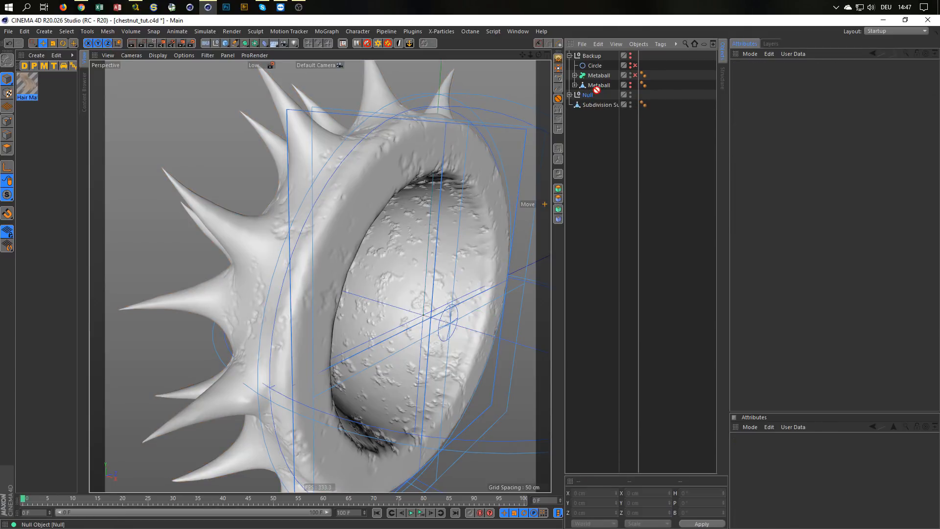
# Step: Move the original Null into Backup, hide it, and disable its Displacer, fields and Subdivision Surface, leaving the Backup group collapsed
pyautogui.moveTo(597, 89); pyautogui.dragTo(628, 95)
pyautogui.keyDown('alt'); pyautogui.click(631, 93); pyautogui.keyUp('alt')
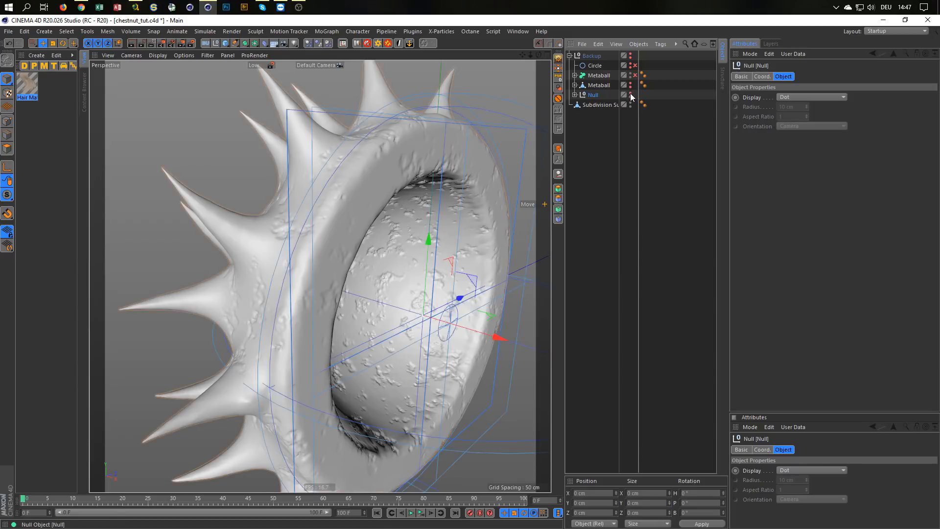
pyautogui.click(576, 95)
pyautogui.moveTo(636, 105); pyautogui.dragTo(636, 134)
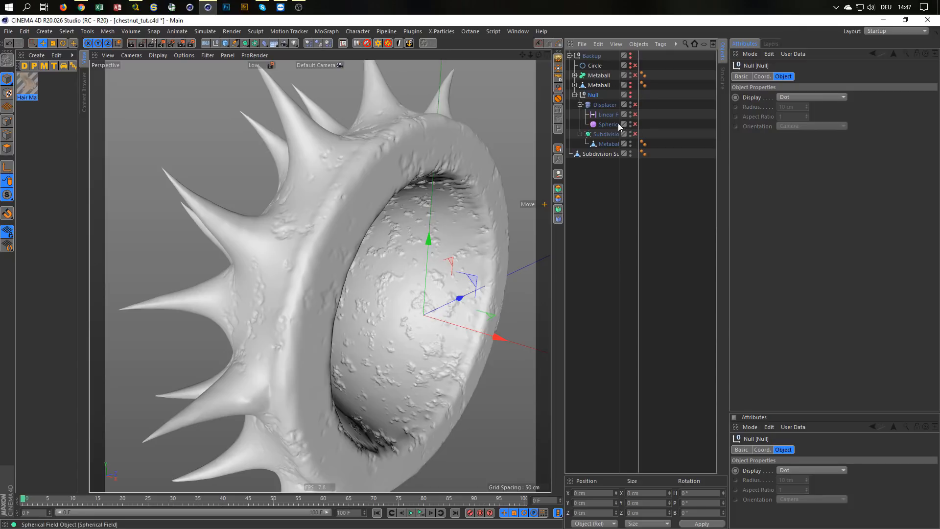
pyautogui.click(575, 75)
pyautogui.click(575, 75)
pyautogui.click(569, 56)
pyautogui.click(583, 67)
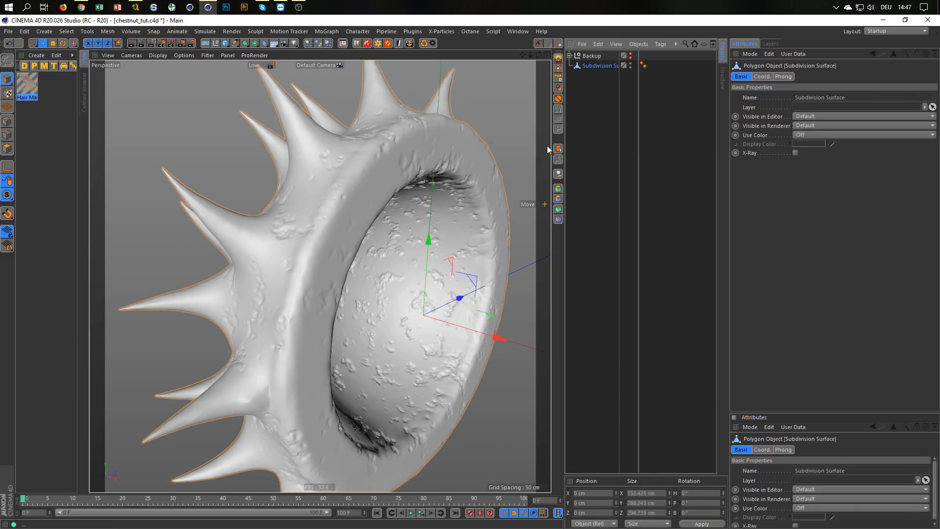
# Step: Add the Nikomedias scene setup with a floor and background around the baked shell
pyautogui.keyDown('alt'); pyautogui.moveTo(405, 172); pyautogui.dragTo(376, 193); pyautogui.keyUp('alt')
pyautogui.keyDown('alt'); pyautogui.moveTo(404, 168); pyautogui.dragTo(358, 215); pyautogui.keyUp('alt')
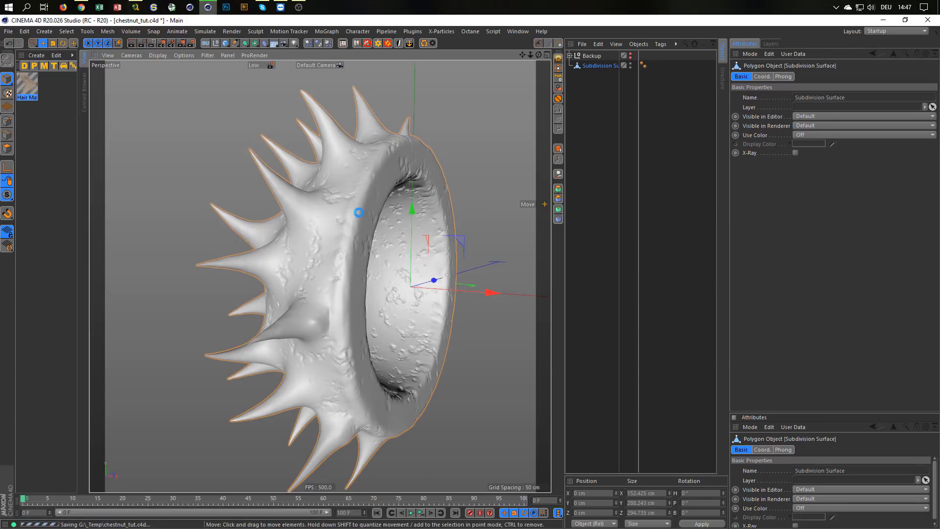
pyautogui.keyDown('alt'); pyautogui.moveTo(360, 213); pyautogui.dragTo(329, 210); pyautogui.keyUp('alt')
pyautogui.keyDown('alt'); pyautogui.moveTo(329, 210); pyautogui.dragTo(318, 203, button='middle'); pyautogui.keyUp('alt')
pyautogui.rightClick(306, 215)
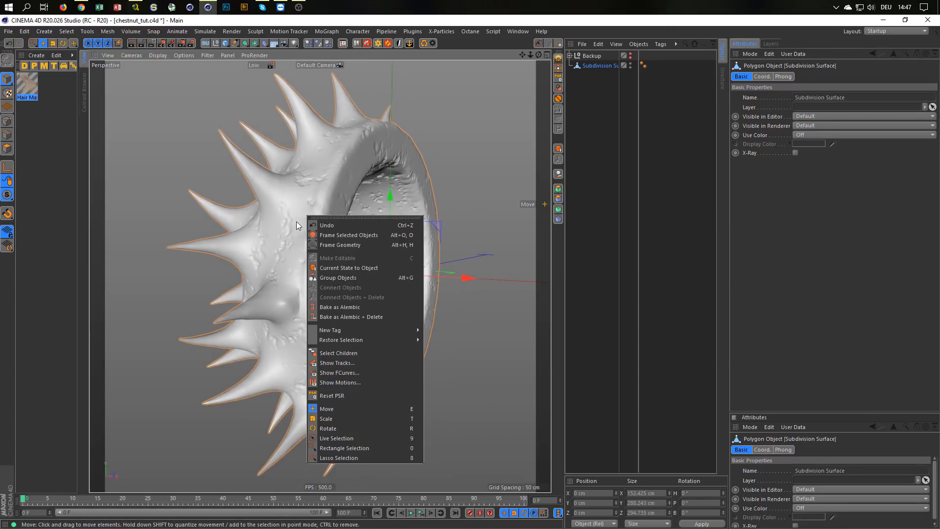
pyautogui.click(328, 175)
pyautogui.keyDown('alt'); pyautogui.moveTo(308, 183); pyautogui.dragTo(264, 216); pyautogui.keyUp('alt')
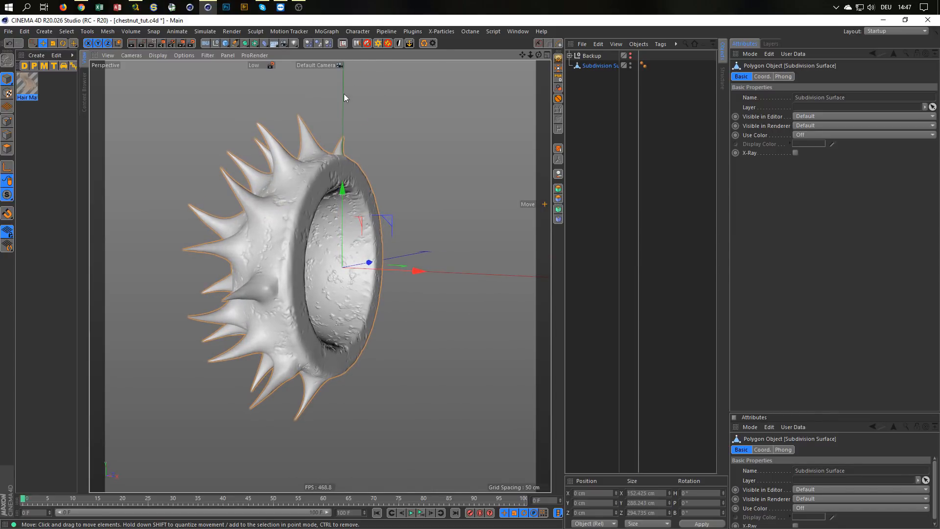
pyautogui.click(357, 43)
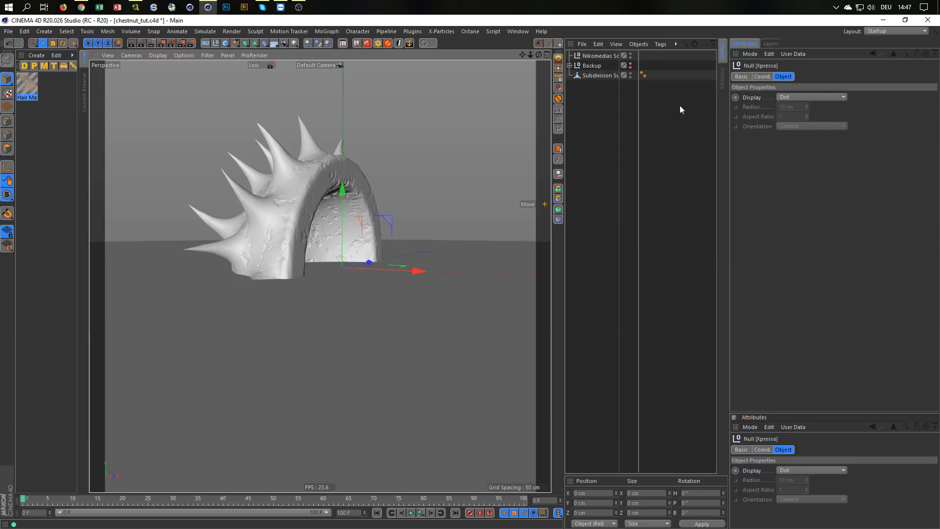
pyautogui.keyDown('alt'); pyautogui.moveTo(343, 286); pyautogui.dragTo(365, 340, button='middle'); pyautogui.keyUp('alt')
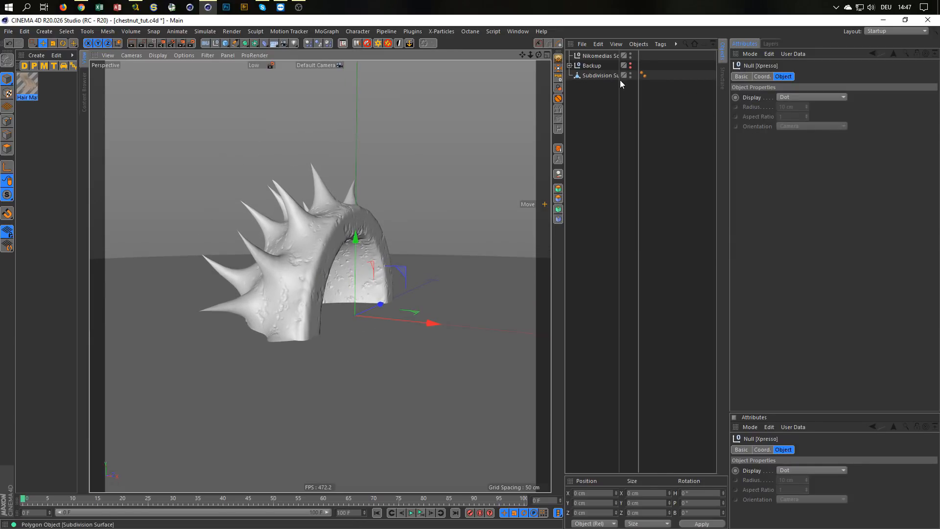
# Step: Rename the baked Subdivision Surface polygon object as Chestnut
pyautogui.click(604, 76)
pyautogui.doubleClick(596, 76)
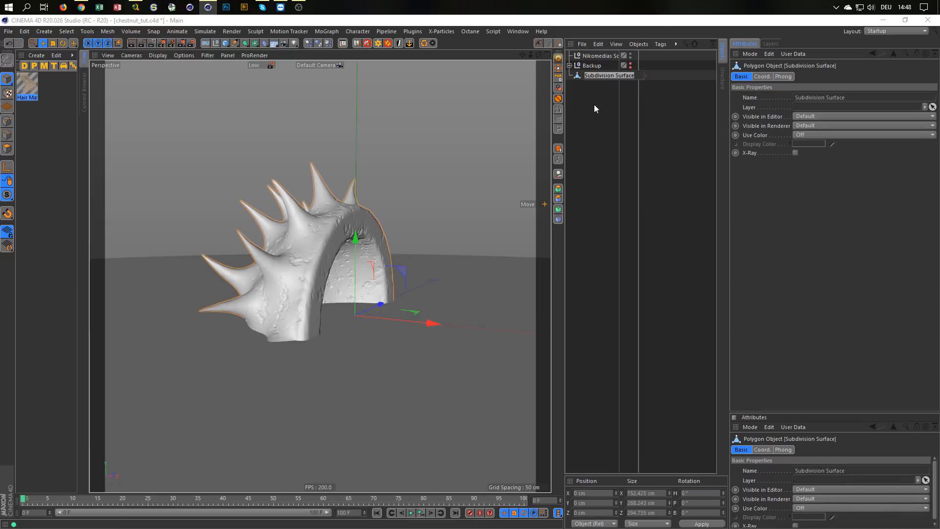
pyautogui.write('Chestnut')
pyautogui.press('Return')
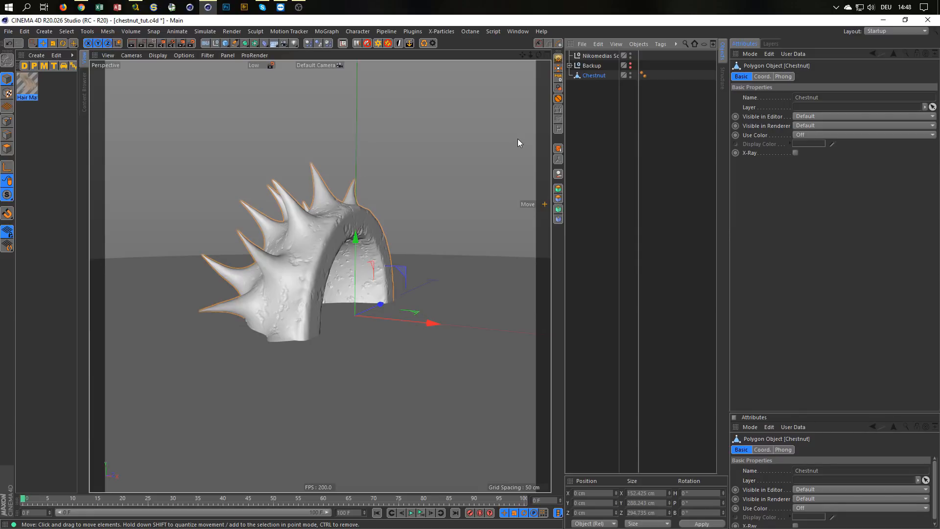
# Step: Find the Drop2Floor command among the customizable commands and add it to the vertical icon palette
pyautogui.hotkey('shift', 'F12')
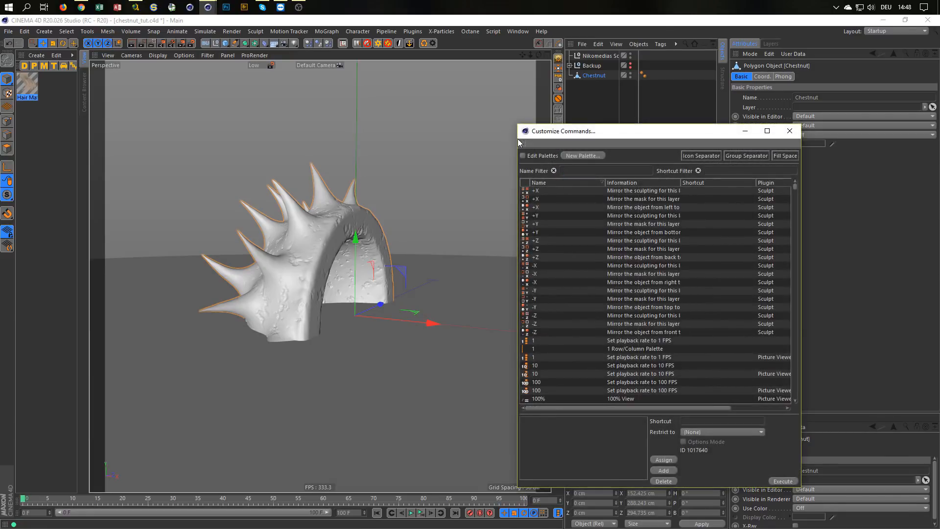
pyautogui.write('drop')
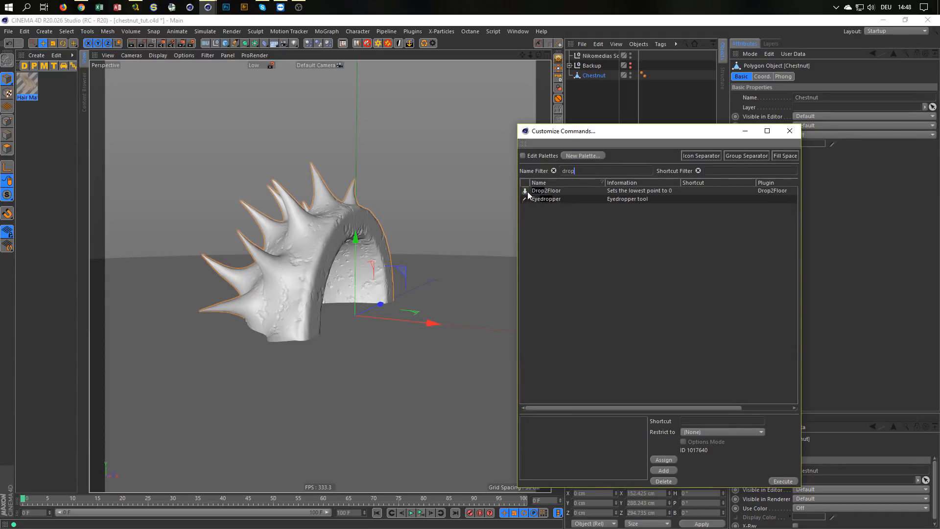
pyautogui.moveTo(587, 131); pyautogui.dragTo(675, 157)
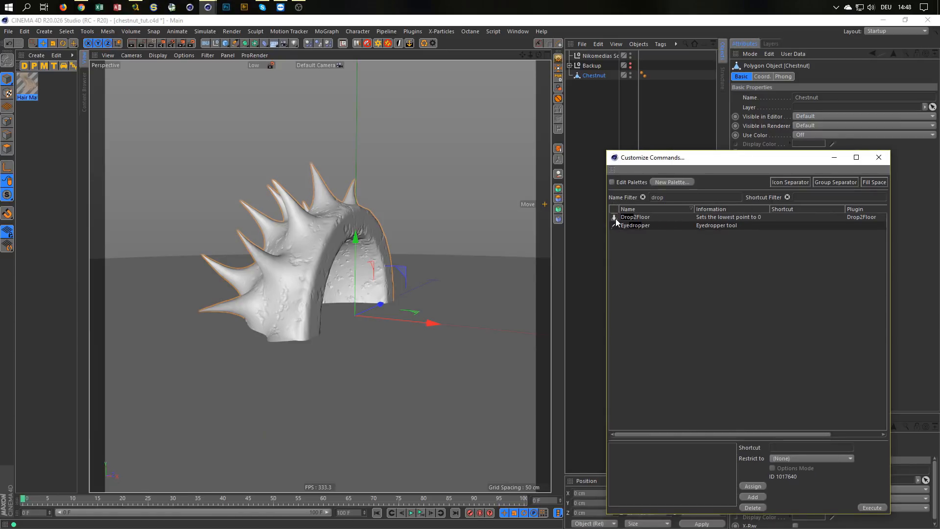
pyautogui.moveTo(615, 217); pyautogui.dragTo(560, 110)
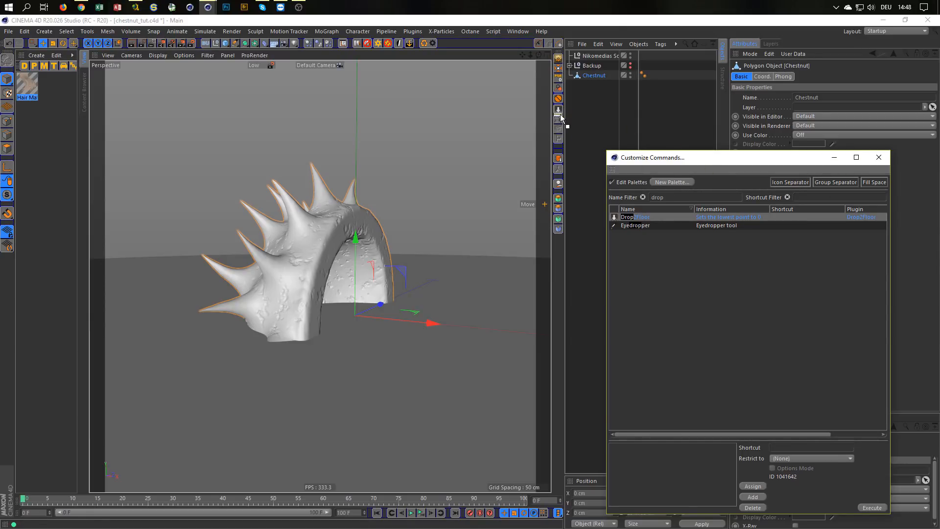
pyautogui.click(878, 158)
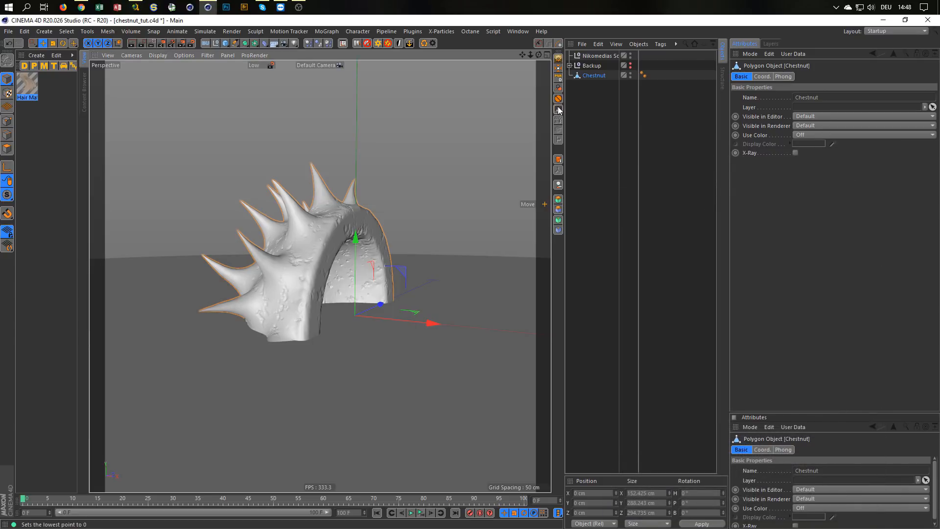
# Step: Drop the Chestnut object onto the floor with Drop2Floor and frame it in the perspective view
pyautogui.click(560, 112)
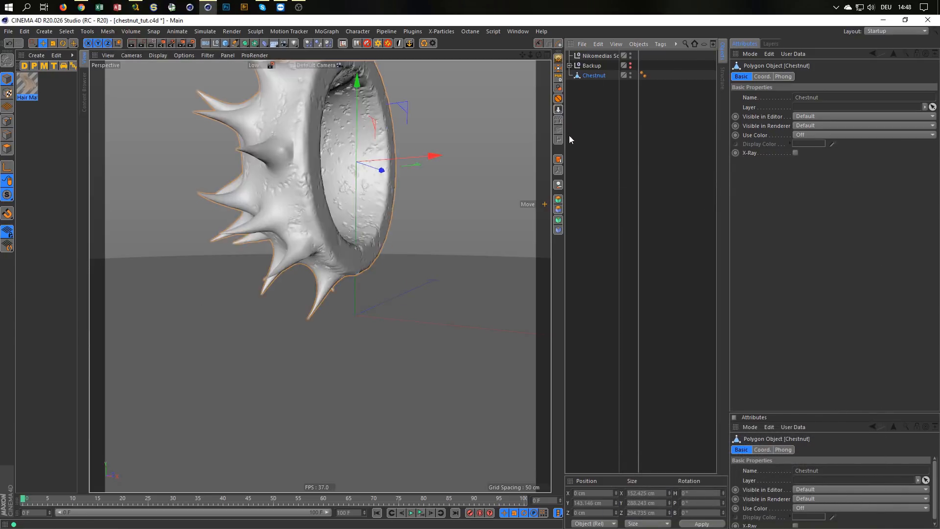
pyautogui.press('o')
pyautogui.keyDown('alt'); pyautogui.moveTo(349, 356); pyautogui.dragTo(284, 311); pyautogui.keyUp('alt')
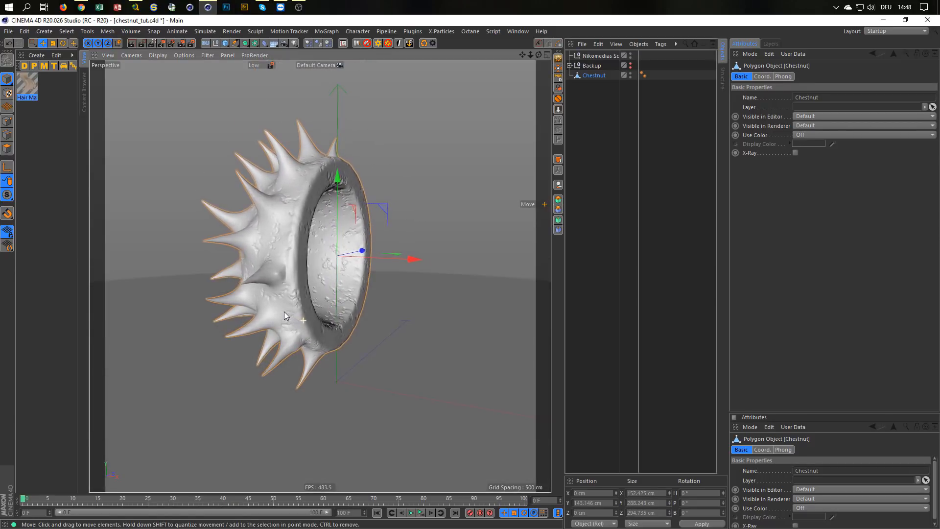
# Step: Switch to the Low GI render setting and start an interactive render region enlarged to cover the whole chestnut
pyautogui.click(272, 66)
pyautogui.click(293, 89)
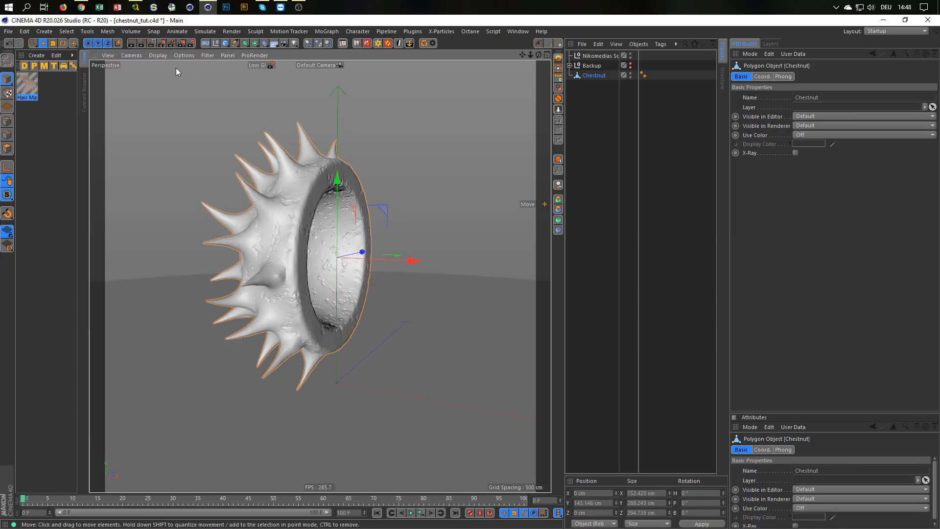
pyautogui.click(154, 46)
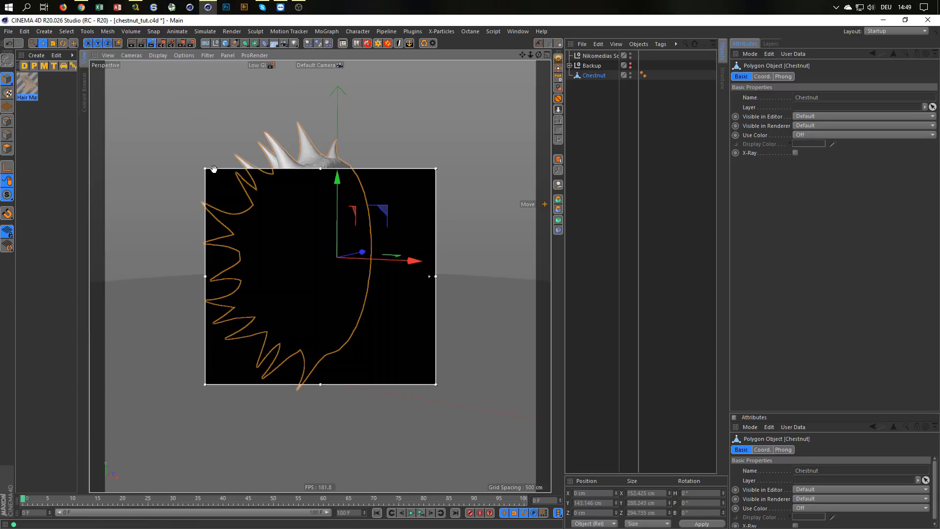
pyautogui.moveTo(214, 169); pyautogui.dragTo(141, 103)
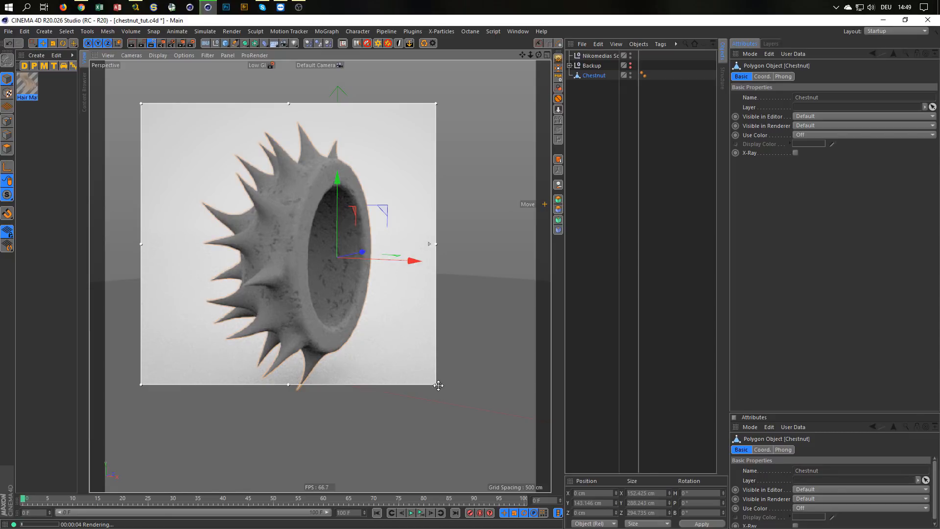
pyautogui.moveTo(436, 385); pyautogui.dragTo(466, 421)
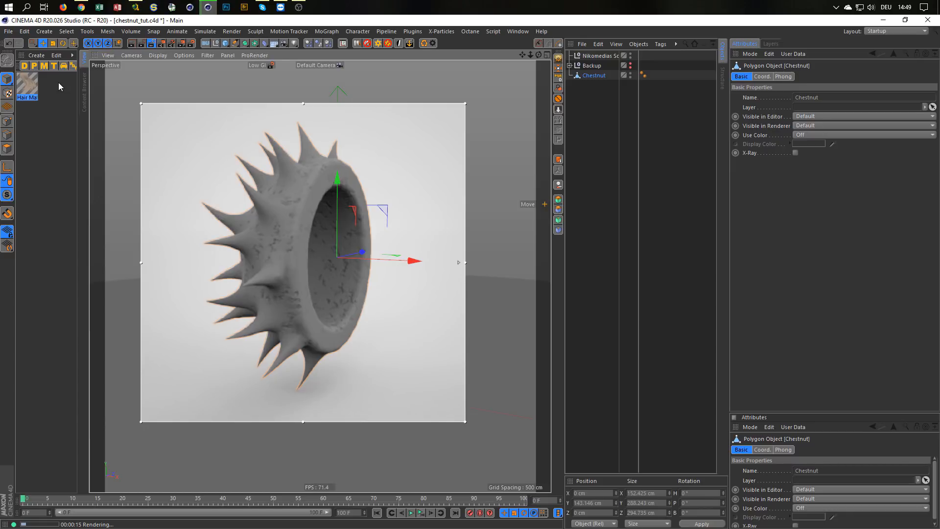
# Step: Create a new Diffuse material and open its Color channel for editing beside the render region
pyautogui.click(24, 66)
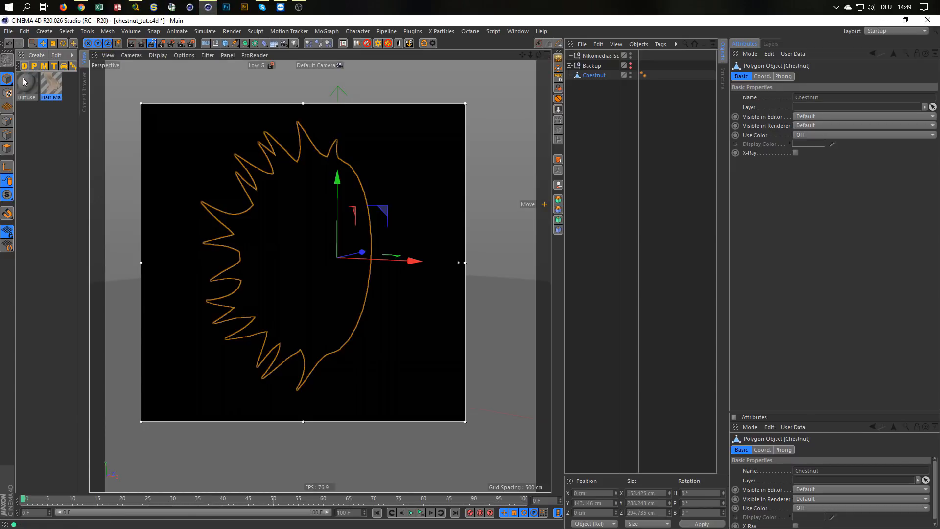
pyautogui.doubleClick(24, 83)
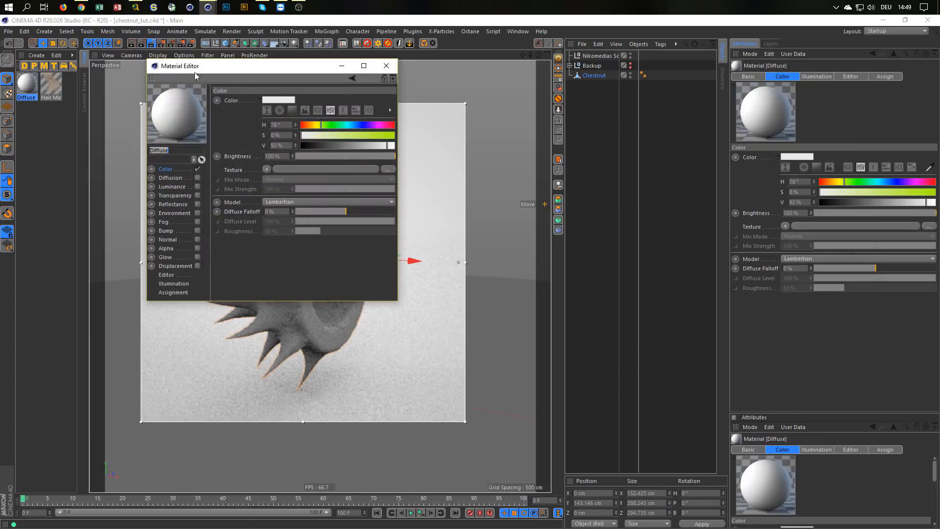
pyautogui.moveTo(225, 65); pyautogui.dragTo(588, 207)
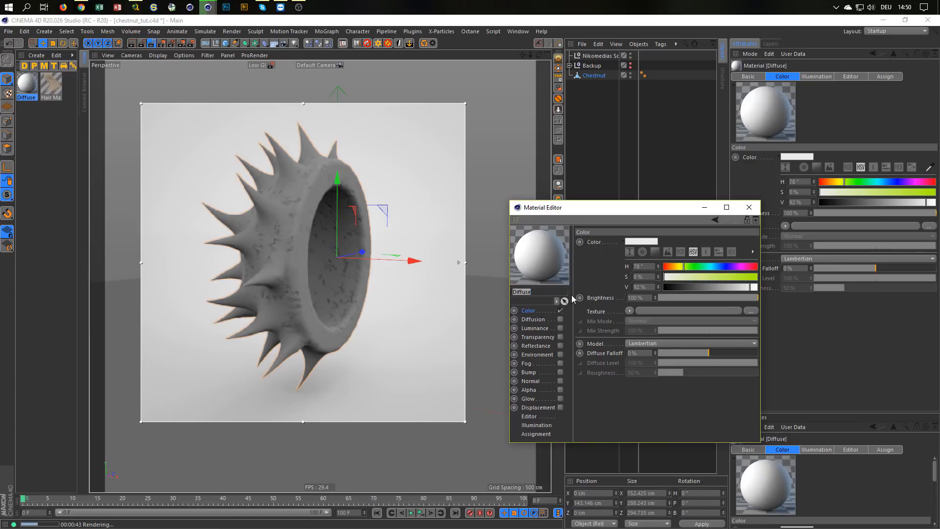
pyautogui.click(536, 313)
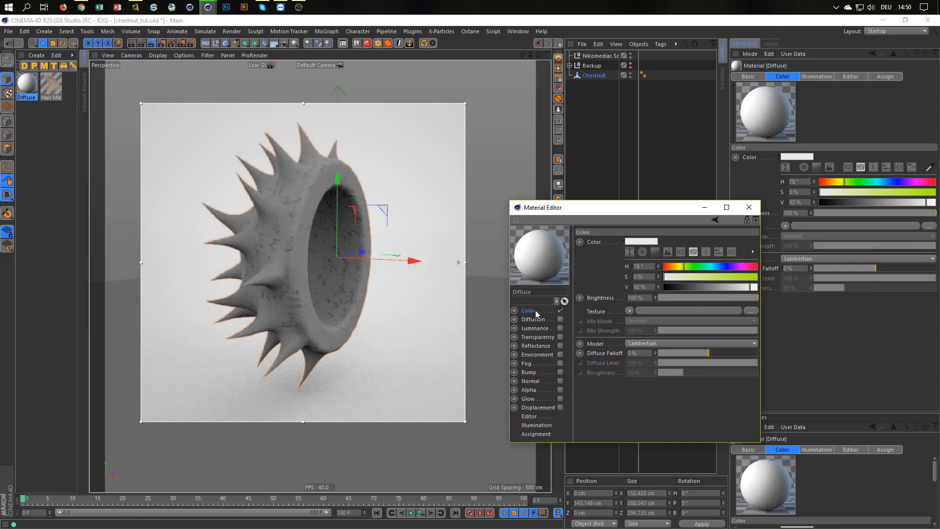
# Step: Load a Gradient shader into the Diffuse material's Color texture and apply the material to Chestnut
pyautogui.click(629, 311)
pyautogui.moveTo(636, 288)
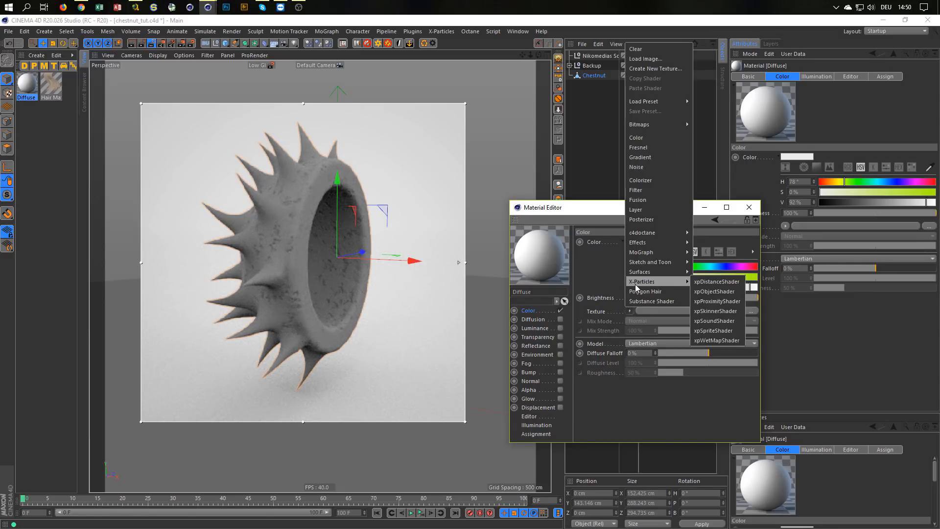
pyautogui.click(641, 157)
pyautogui.click(637, 330)
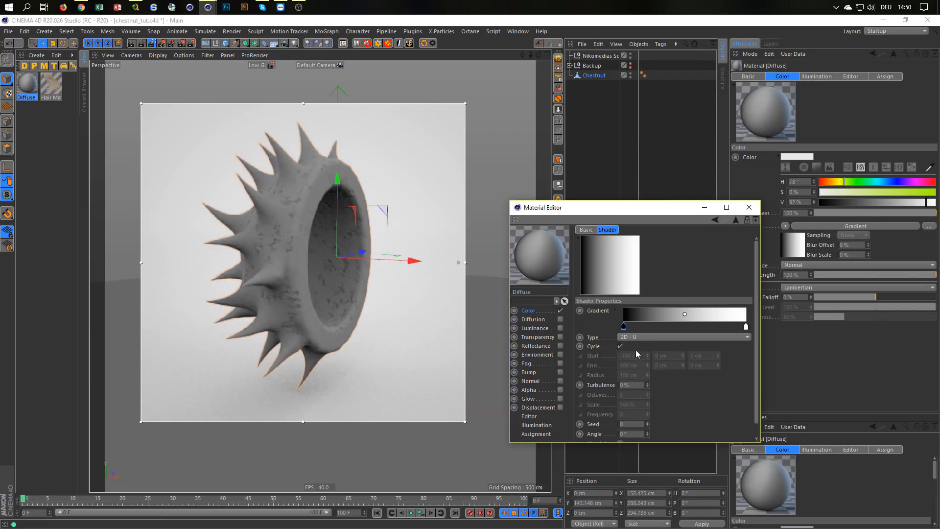
pyautogui.moveTo(33, 85); pyautogui.dragTo(601, 80)
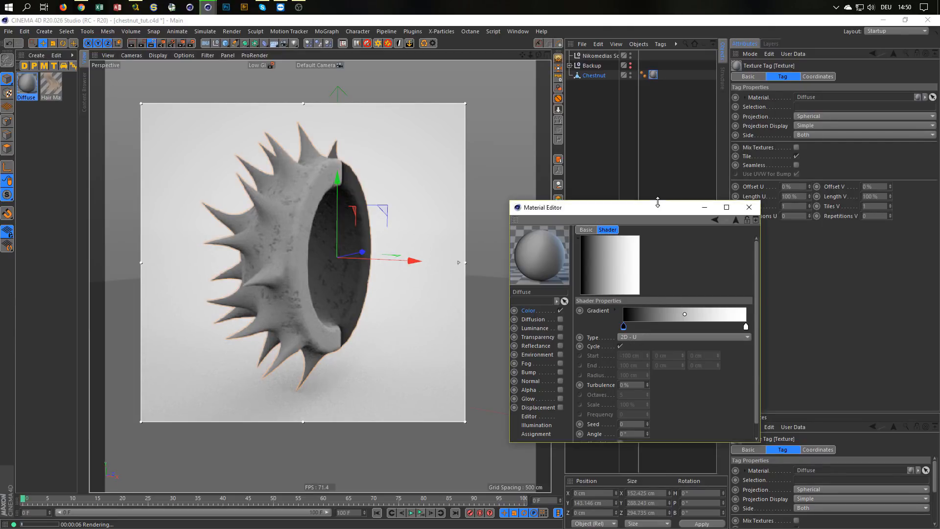
# Step: Enlarge the Material Editor, set the Gradient shader's type to 3D - Spherical and turn off Cycle
pyautogui.moveTo(659, 200); pyautogui.dragTo(662, 123)
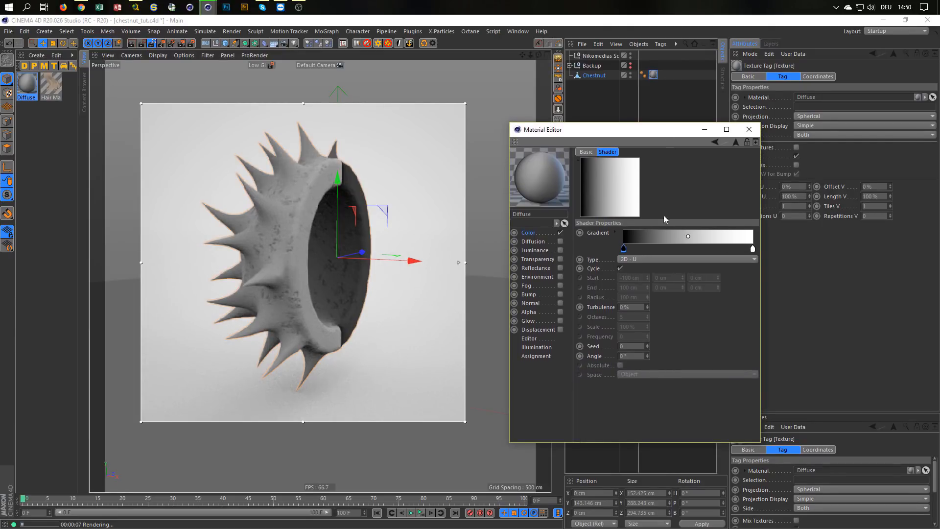
pyautogui.click(646, 259)
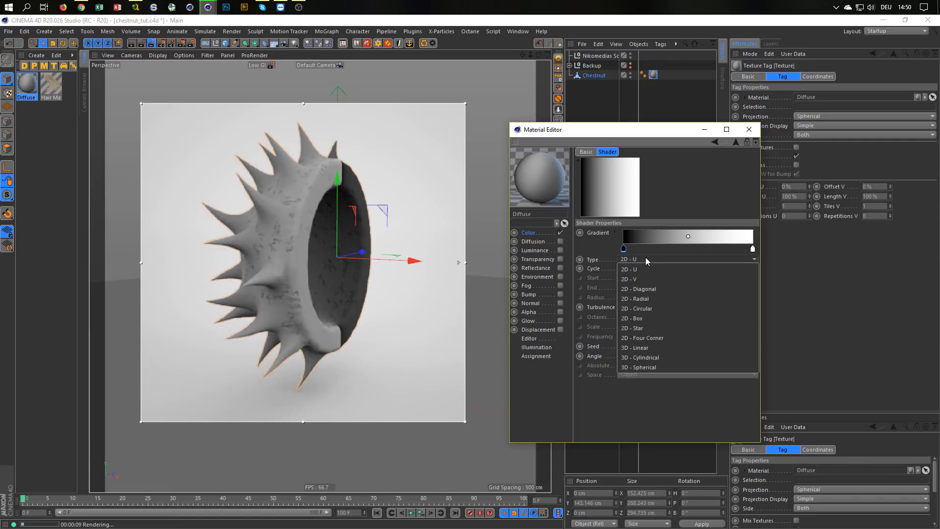
pyautogui.click(650, 369)
pyautogui.click(621, 268)
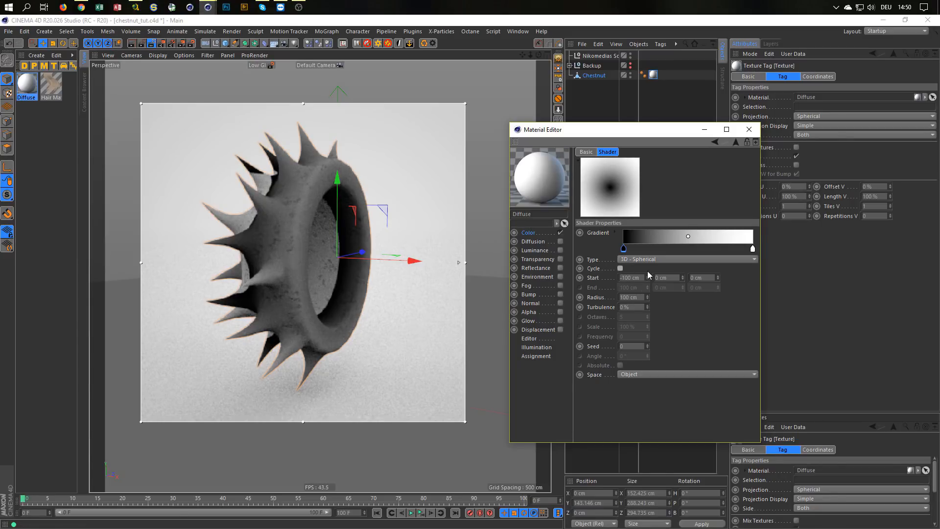
# Step: Set the spherical gradient's first Start coordinate to 0 cm and its Radius to 200 cm
pyautogui.click(631, 277)
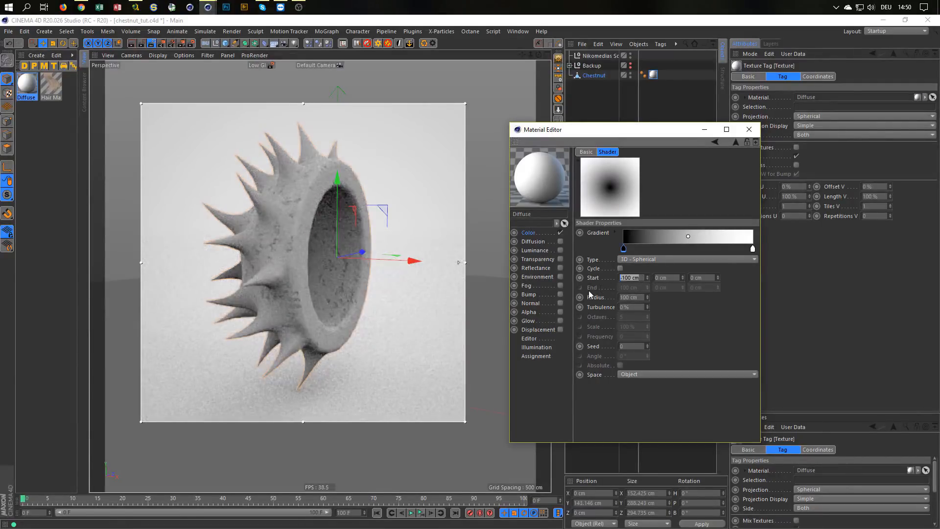
pyautogui.write('0')
pyautogui.press('Return')
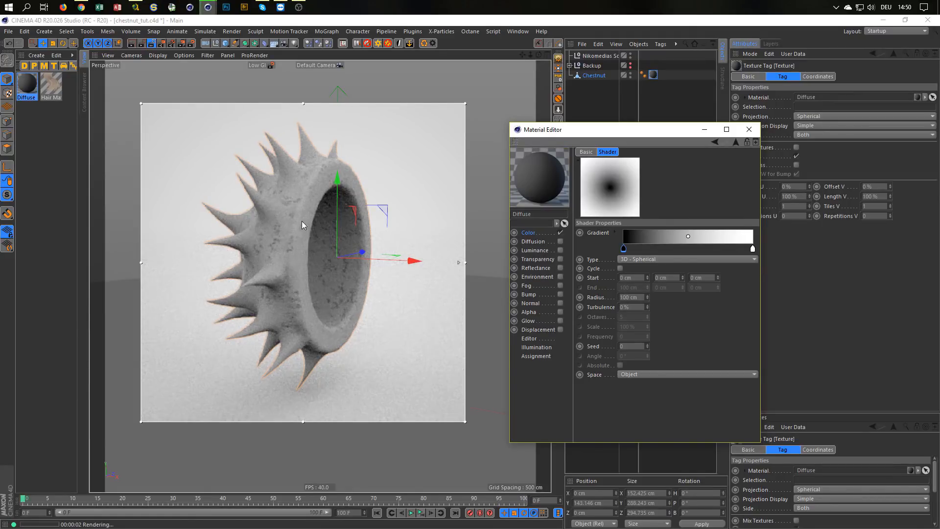
pyautogui.click(636, 297)
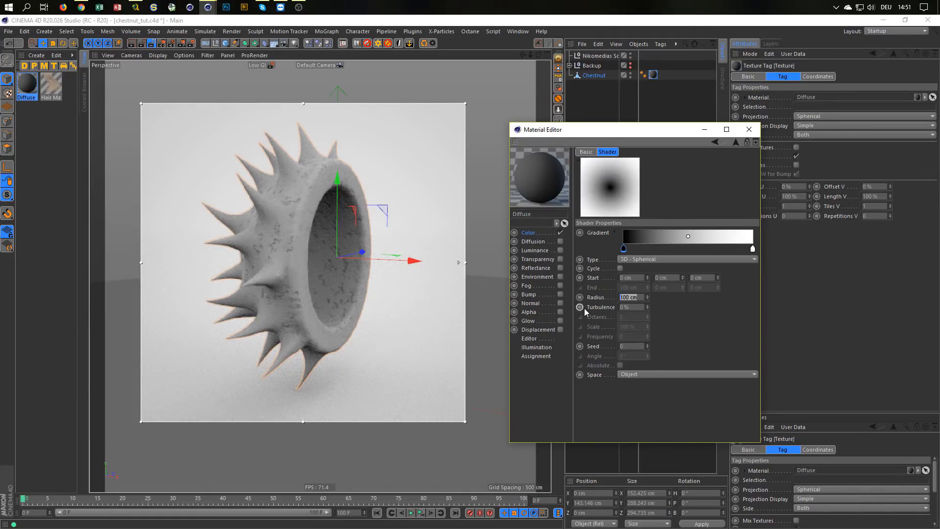
pyautogui.write('200')
pyautogui.press('Return')
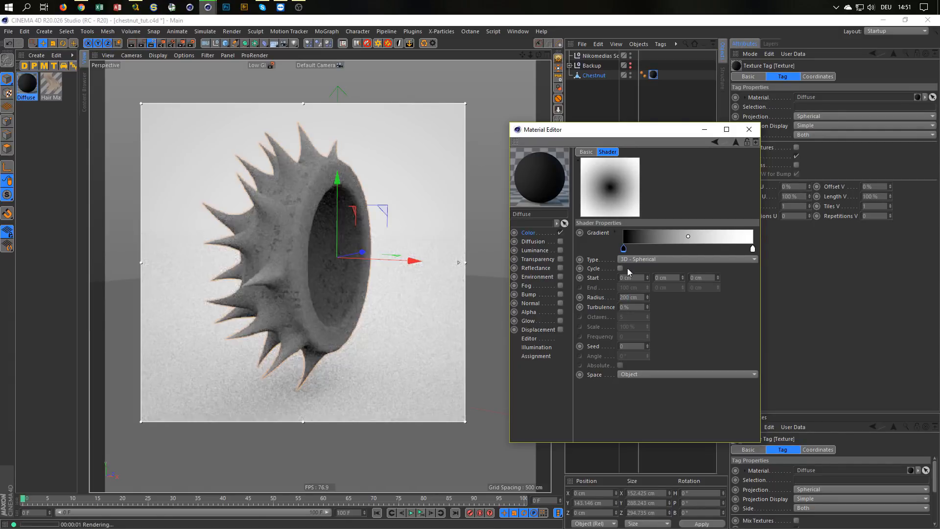
# Step: Move the gradient's black knot to about the 50% position, leaving the white knot at the end
pyautogui.moveTo(625, 250); pyautogui.dragTo(626, 250)
pyautogui.moveTo(676, 253)
pyautogui.mouseDown()
pyautogui.moveTo(710, 266)
pyautogui.moveTo(711, 254)
pyautogui.moveTo(662, 253)
pyautogui.moveTo(690, 254)
pyautogui.mouseUp()
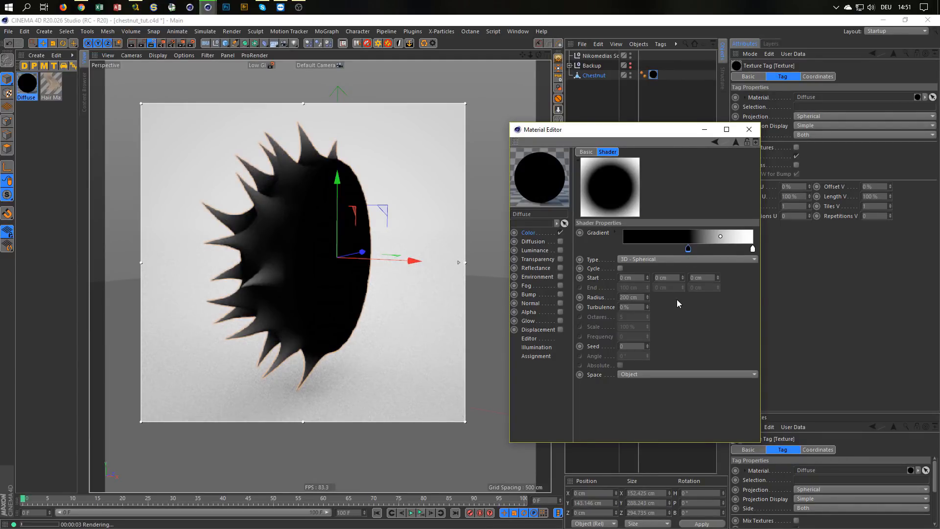
pyautogui.moveTo(688, 251); pyautogui.dragTo(686, 252)
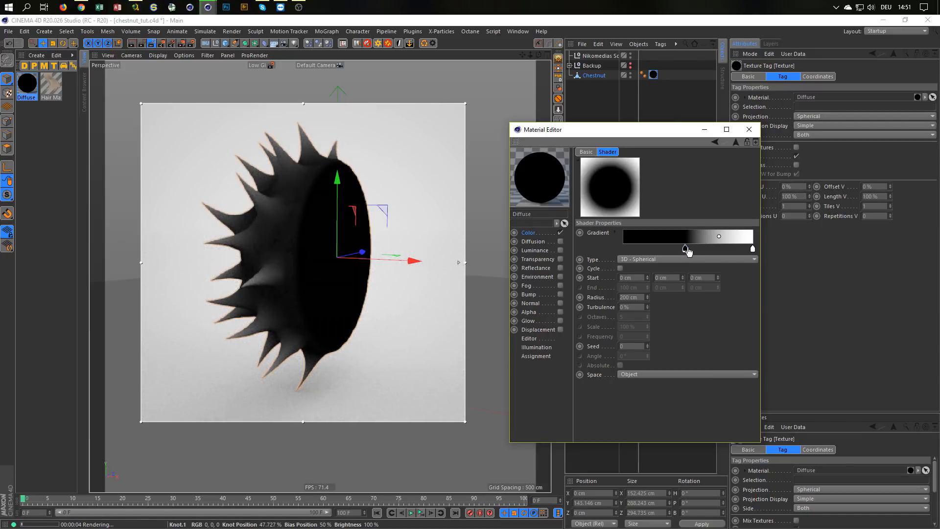
pyautogui.moveTo(685, 251); pyautogui.dragTo(691, 252)
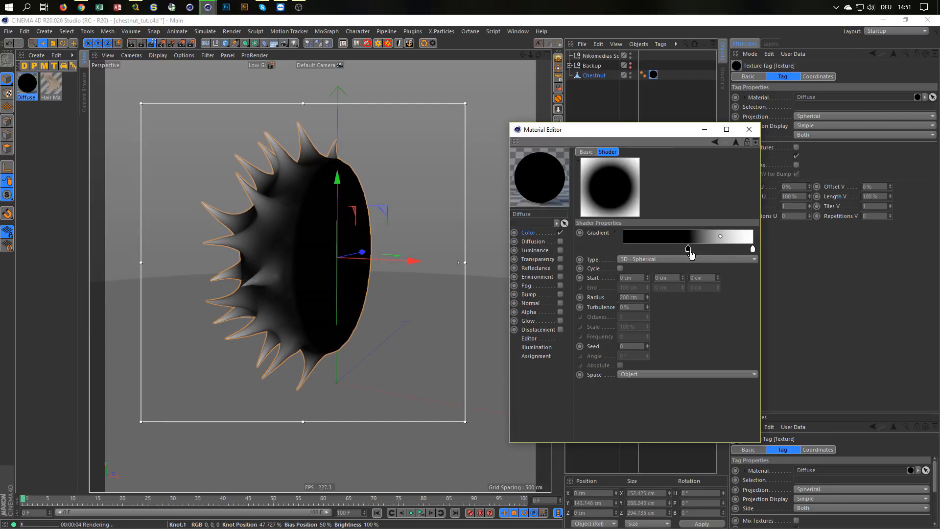
# Step: Set the Diffuse material's base color to a dark olive green with H 78°, S 84% and V 41%
pyautogui.click(539, 235)
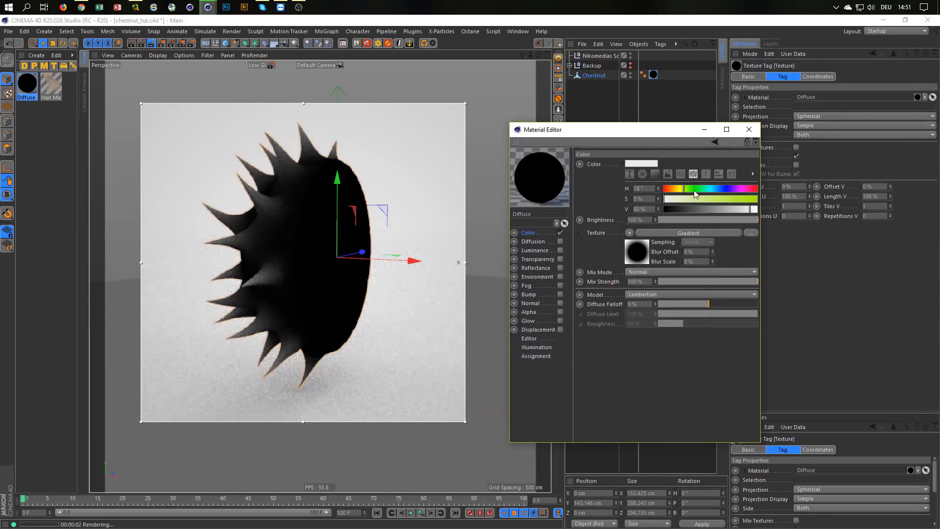
pyautogui.click(711, 198)
pyautogui.click(742, 198)
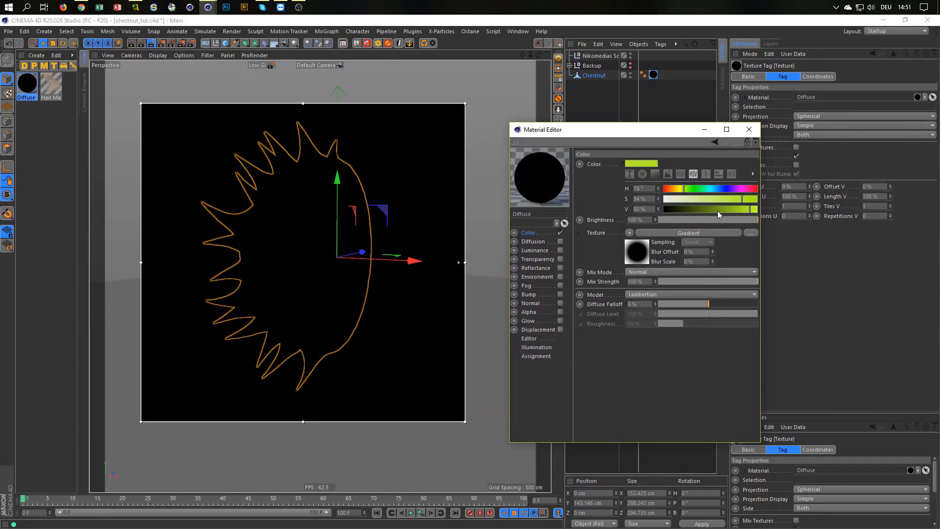
pyautogui.click(702, 210)
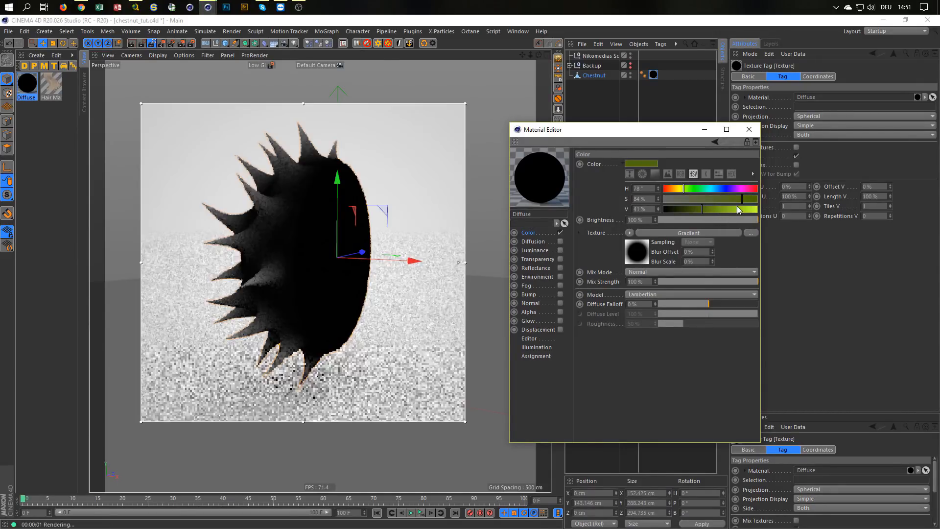
# Step: Try Multiply as the color texture's Mix Mode, and settle on Add to blend the gradient with the green
pyautogui.click(649, 269)
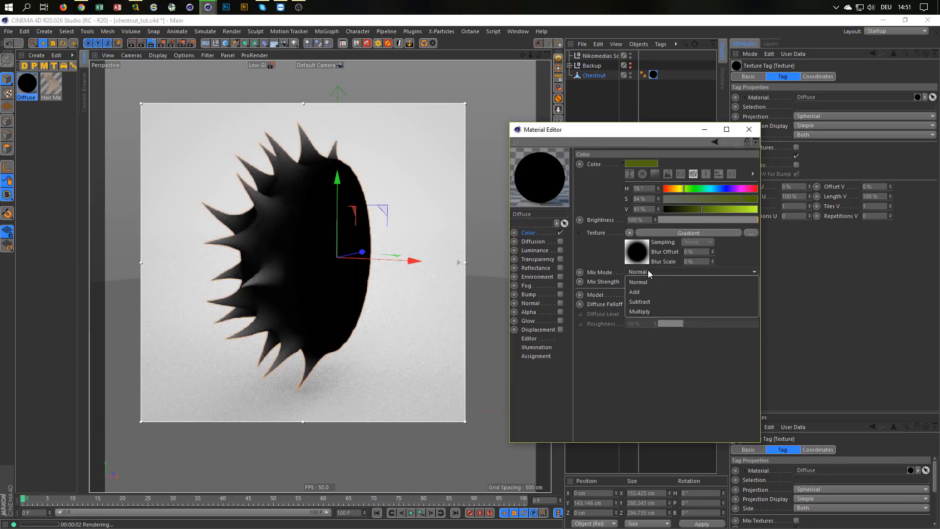
pyautogui.click(650, 311)
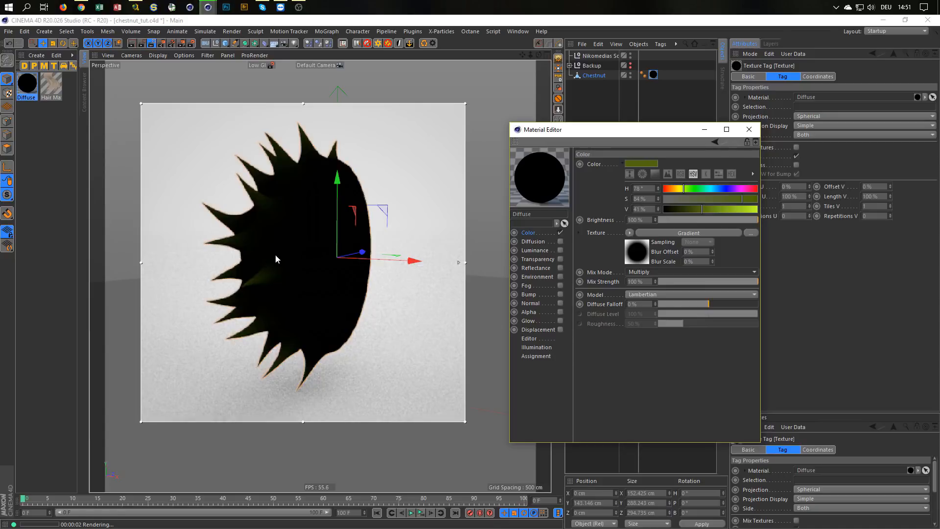
pyautogui.click(642, 272)
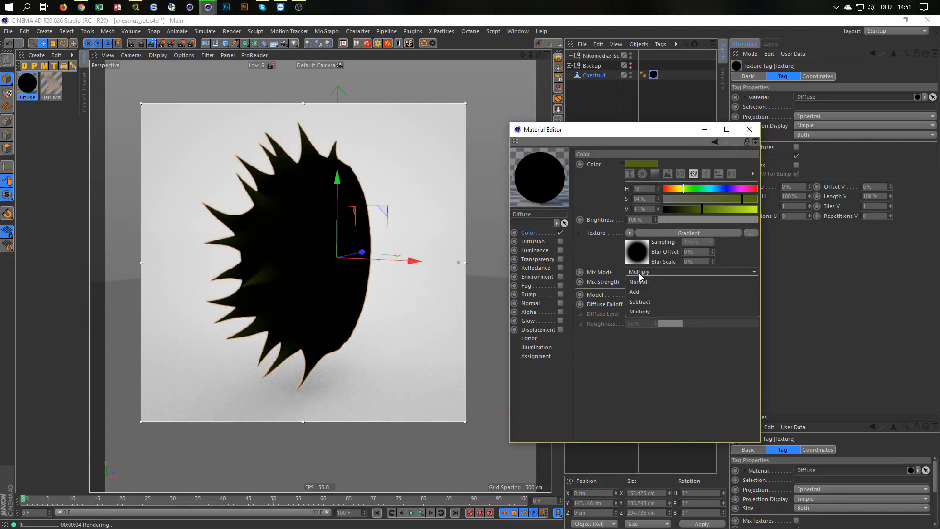
pyautogui.click(639, 291)
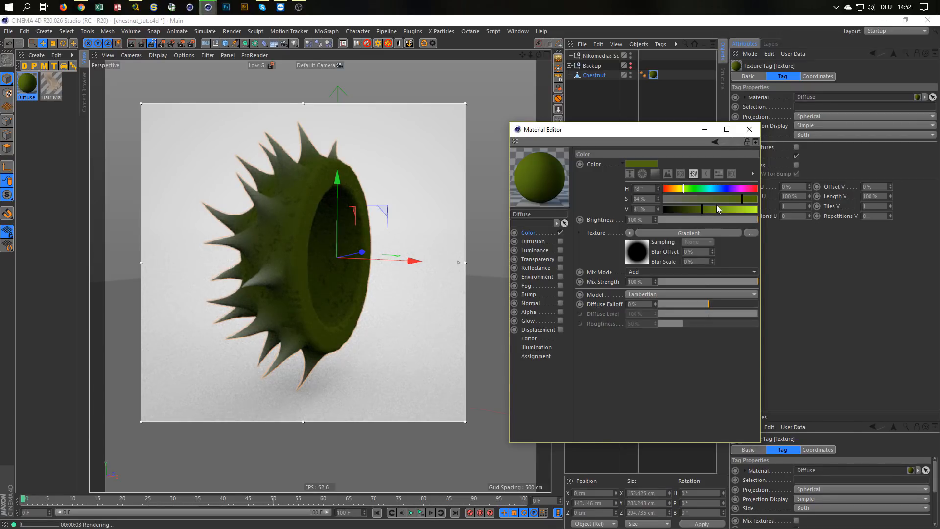
# Step: Enable the material's Reflectance channel with its Diffuse layer hidden, and enlarge the Material Editor to fit the reflectance settings
pyautogui.click(561, 268)
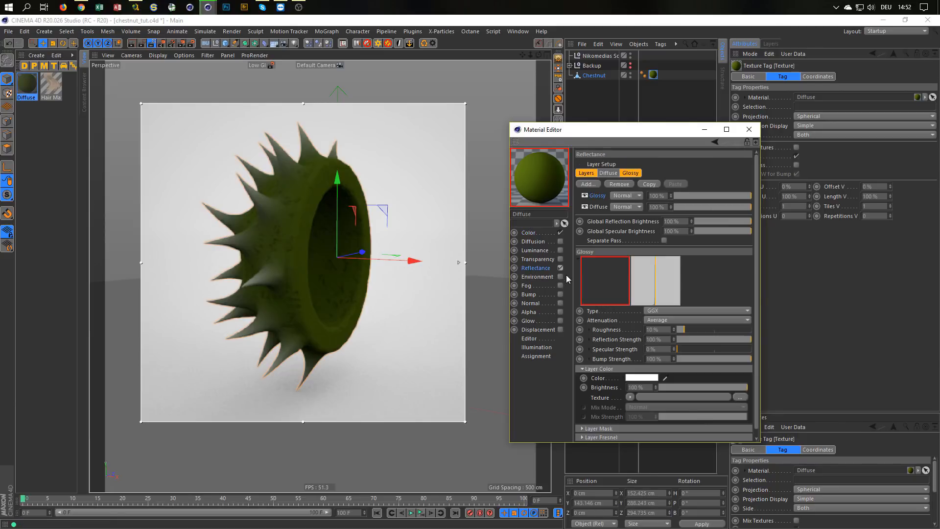
pyautogui.click(586, 206)
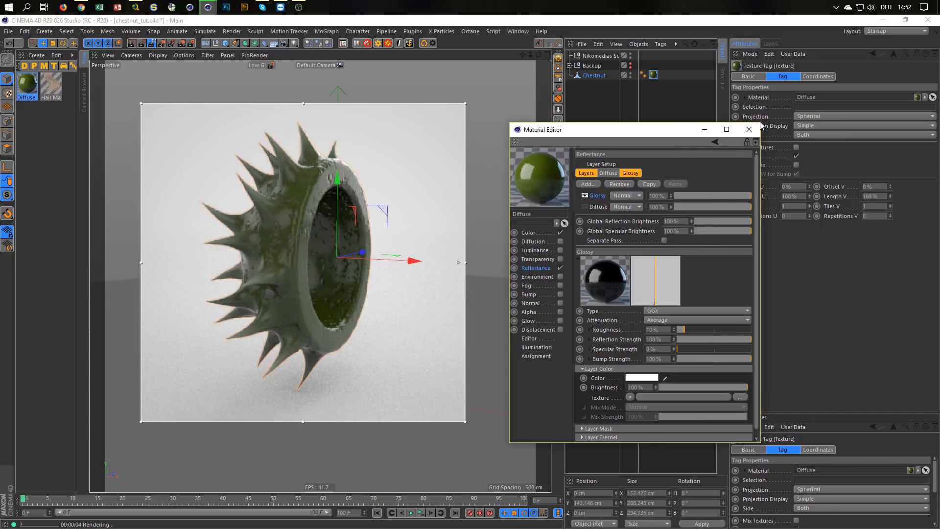
pyautogui.moveTo(761, 123); pyautogui.dragTo(818, 76)
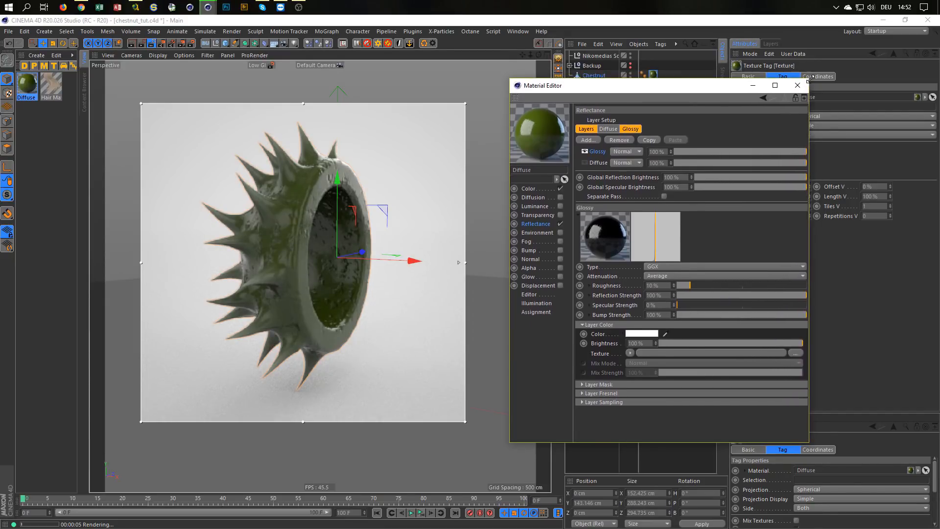
# Step: Expand the Glossy layer's Fresnel settings and choose the Oil (Vegetable) preset for the Dielectric Fresnel
pyautogui.click(649, 392)
pyautogui.click(648, 409)
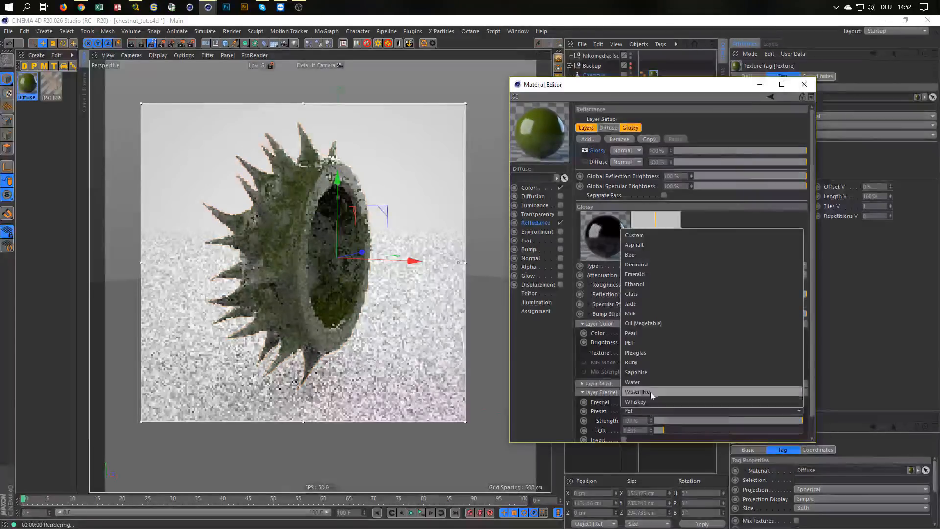
pyautogui.click(662, 324)
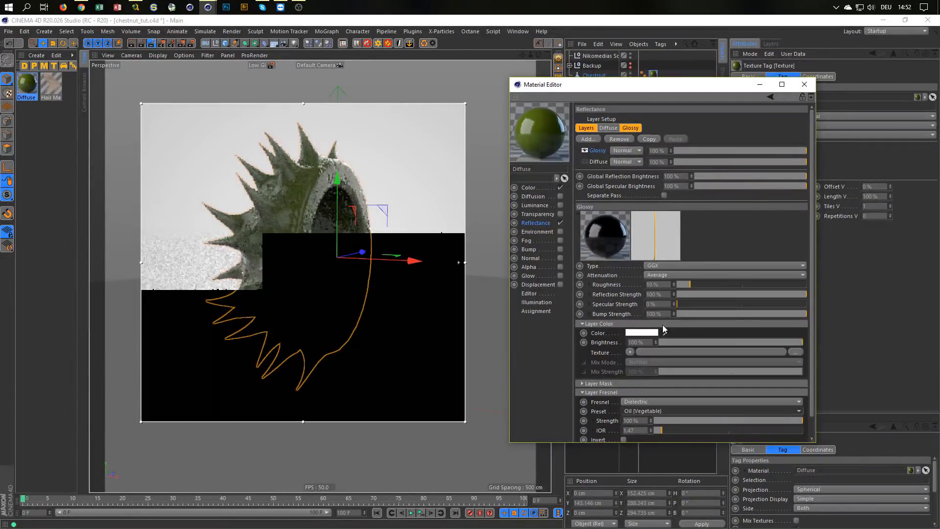
# Step: Set the Glossy layer's Roughness to 41% and Reflection Strength to 65%, and close the Material Editor
pyautogui.moveTo(709, 284)
pyautogui.mouseDown()
pyautogui.moveTo(742, 283)
pyautogui.moveTo(730, 285)
pyautogui.mouseUp()
pyautogui.click(762, 294)
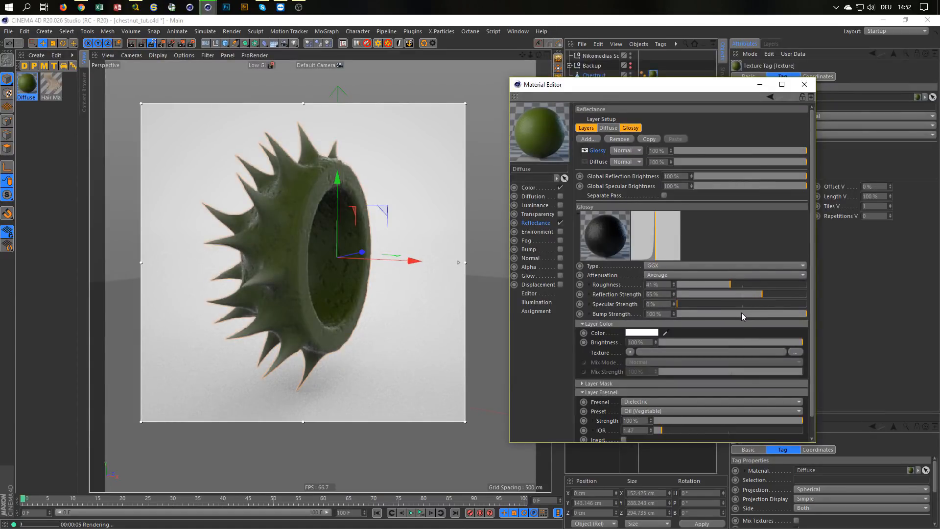
pyautogui.click(804, 84)
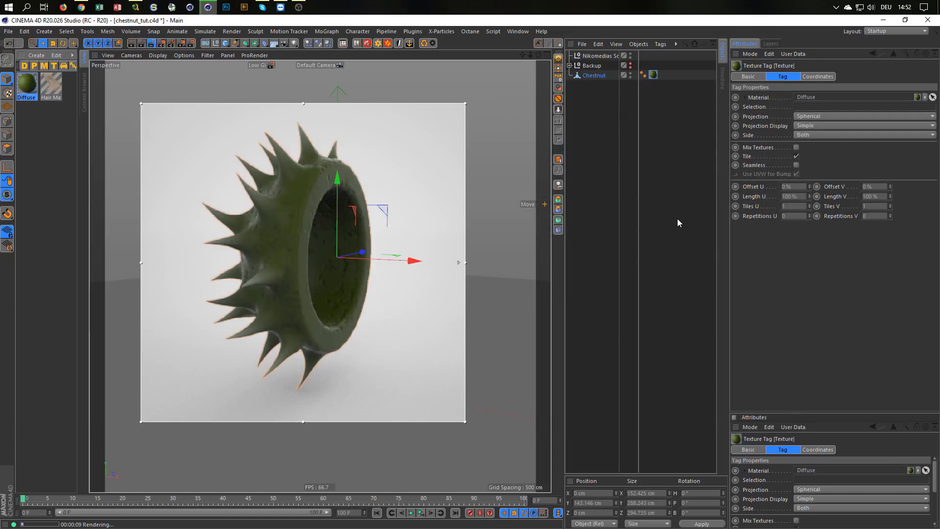
# Step: Turn off Floor On and Floor Seen in Editor in the Nikomedias Scene Rig Ultimate's background and floor settings
pyautogui.click(599, 55)
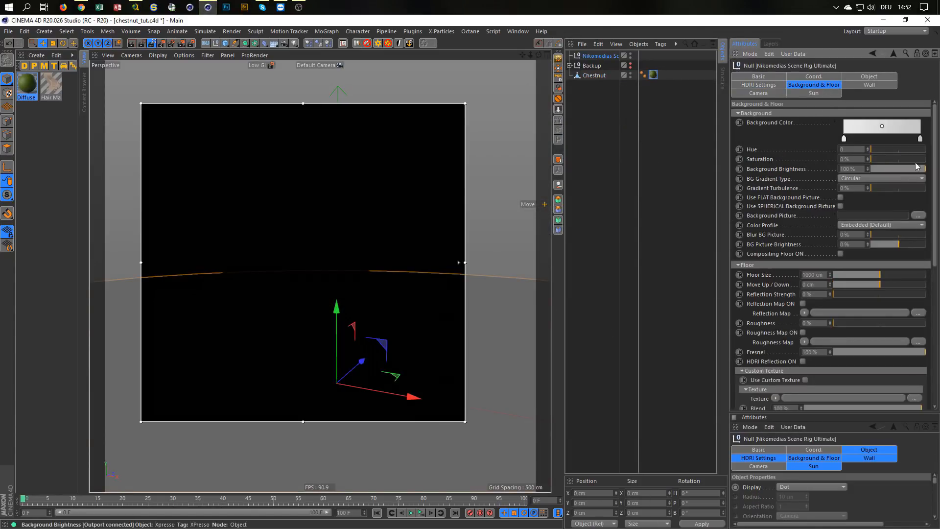
pyautogui.click(828, 85)
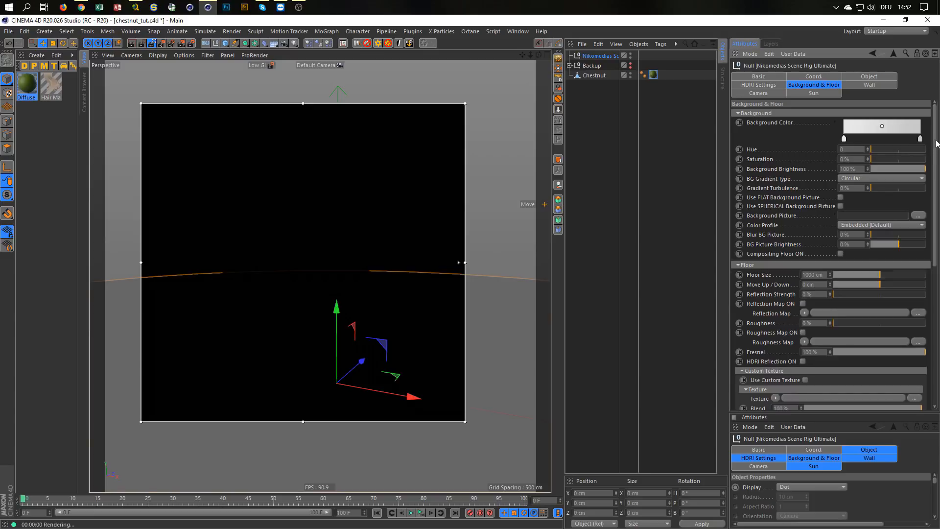
pyautogui.moveTo(936, 144); pyautogui.dragTo(936, 294)
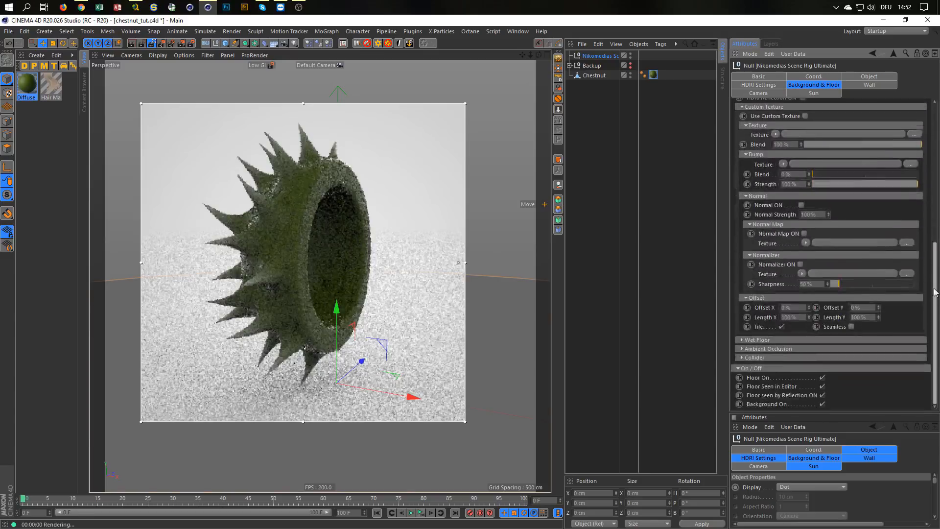
pyautogui.click(823, 377)
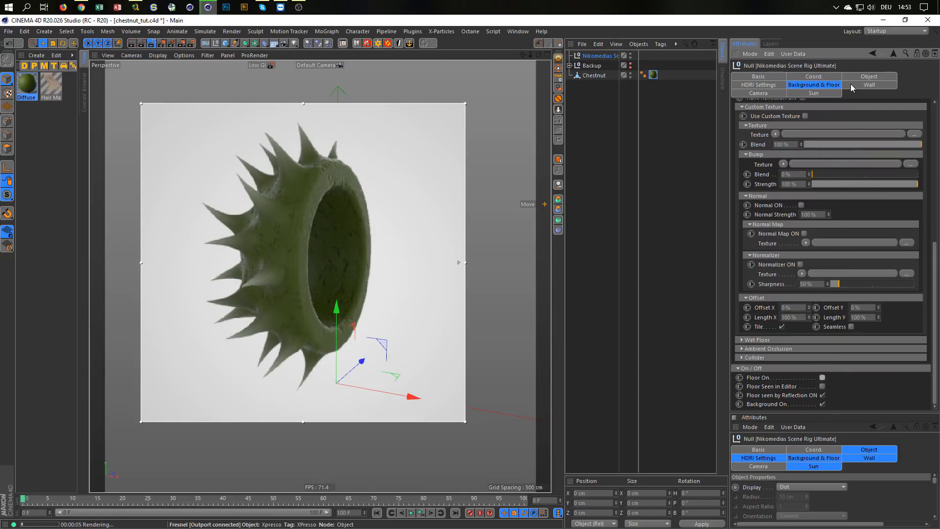
# Step: Assign hdrvfx_nyany_1_n2_v101_Ref.hdr from the Outdoor HDRI presets as the scene rig's HDRI file and enable Seen by camera ON
pyautogui.click(778, 85)
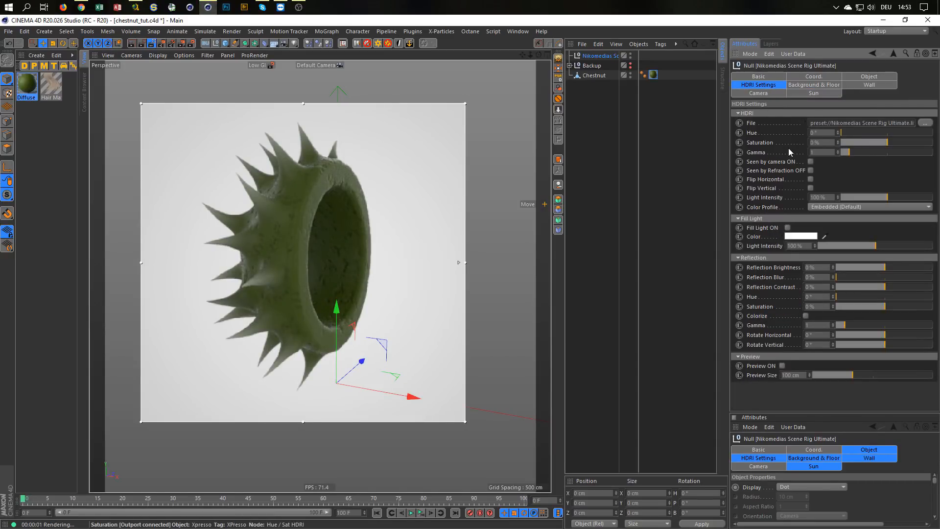
pyautogui.hotkey('shift', 'F8')
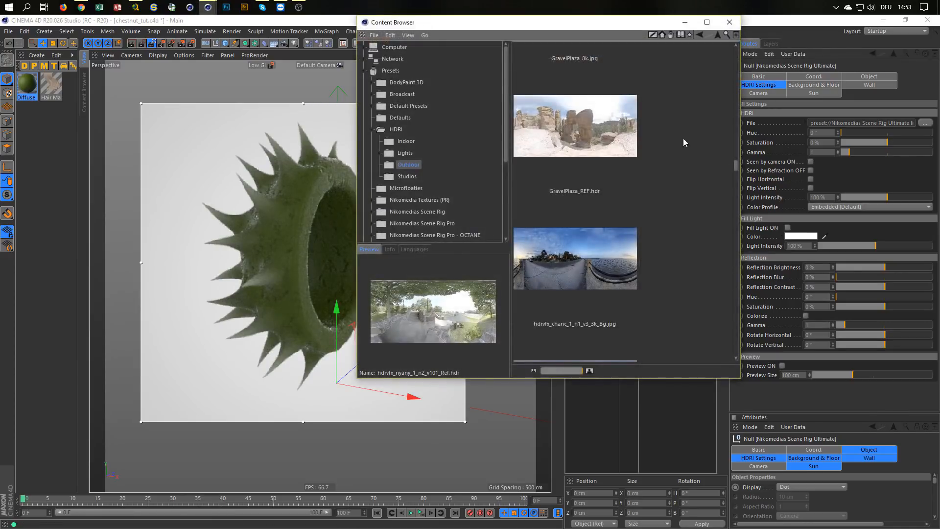
pyautogui.moveTo(740, 378); pyautogui.dragTo(809, 391)
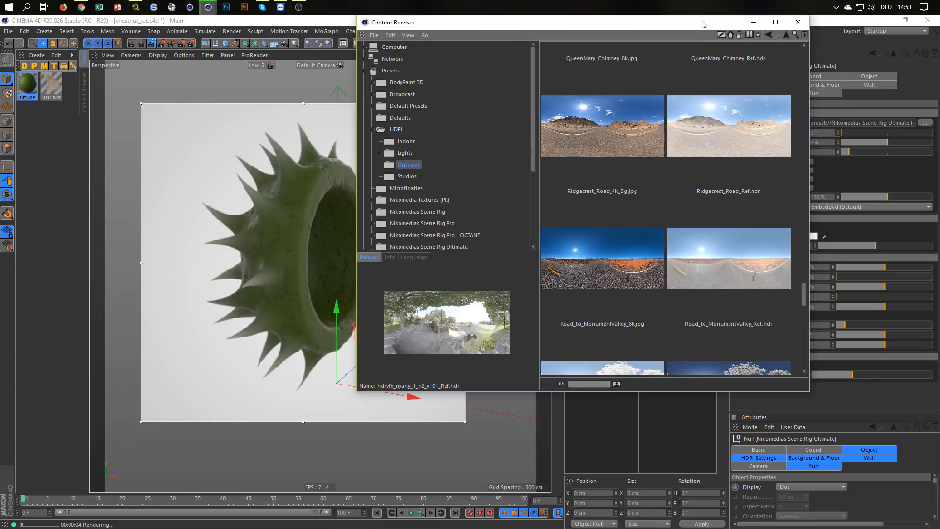
pyautogui.moveTo(697, 23); pyautogui.dragTo(614, 93)
pyautogui.moveTo(724, 365); pyautogui.dragTo(743, 247)
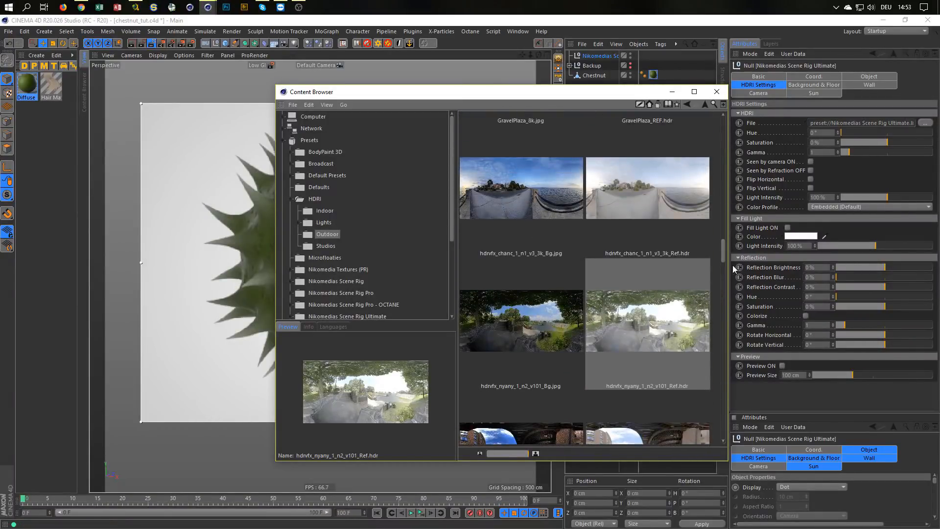
pyautogui.moveTo(673, 328); pyautogui.dragTo(865, 127)
pyautogui.moveTo(580, 96); pyautogui.dragTo(703, 123)
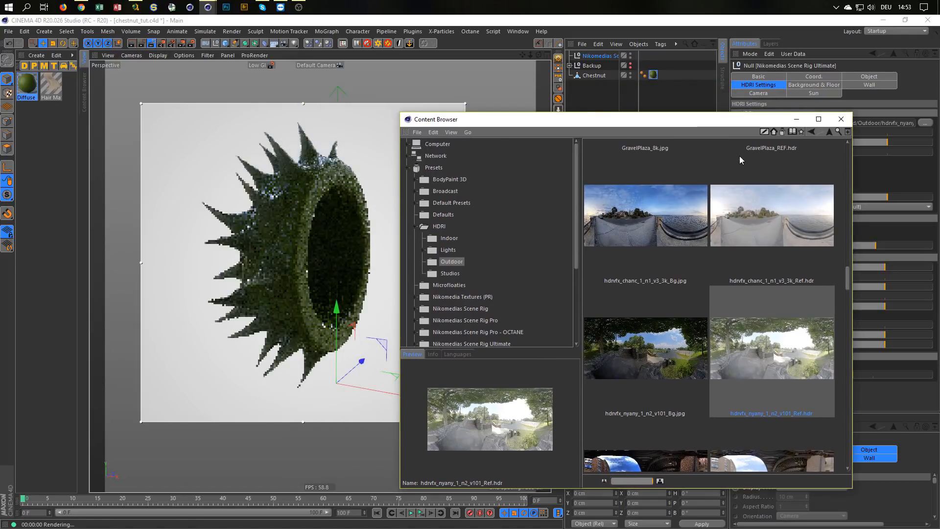
pyautogui.click(842, 119)
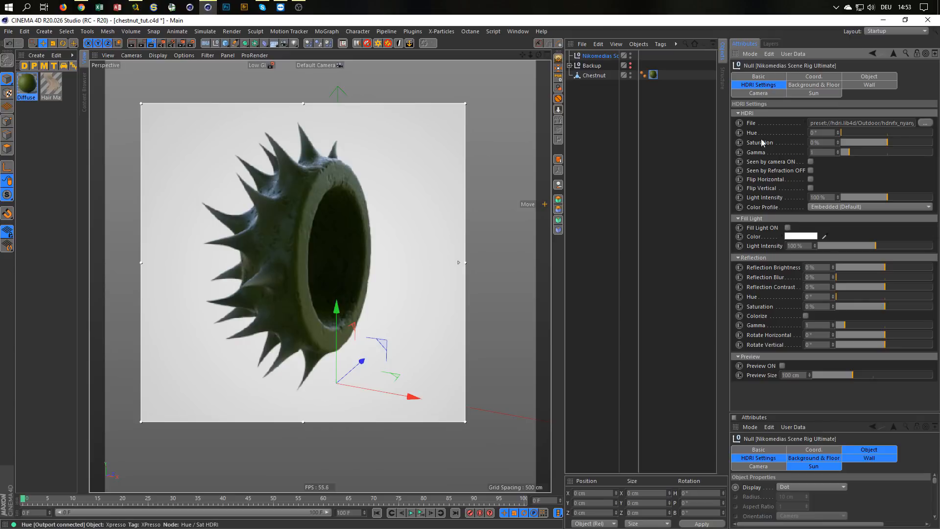
pyautogui.click(811, 161)
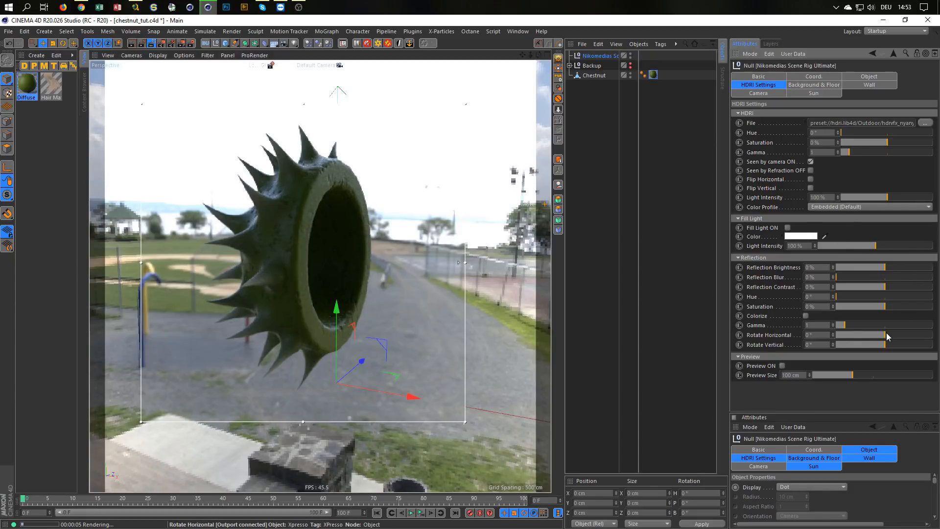
# Step: Set the scene rig's Reflection Rotate Horizontal to -177° and save the project
pyautogui.moveTo(886, 335); pyautogui.dragTo(837, 334)
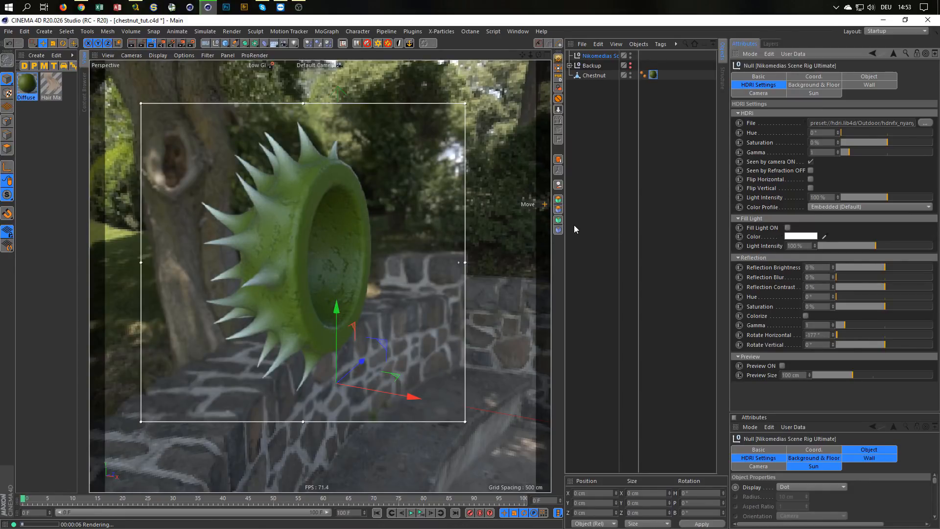
pyautogui.hotkey('ctrl', 's')
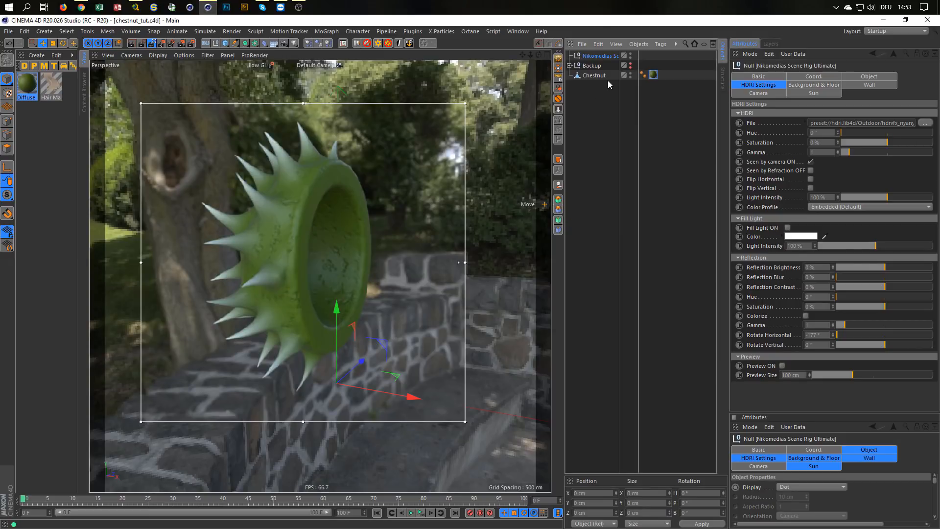
# Step: Open the Diffuse material for editing beside the render region, disable its Color channel and enable Luminance
pyautogui.doubleClick(27, 84)
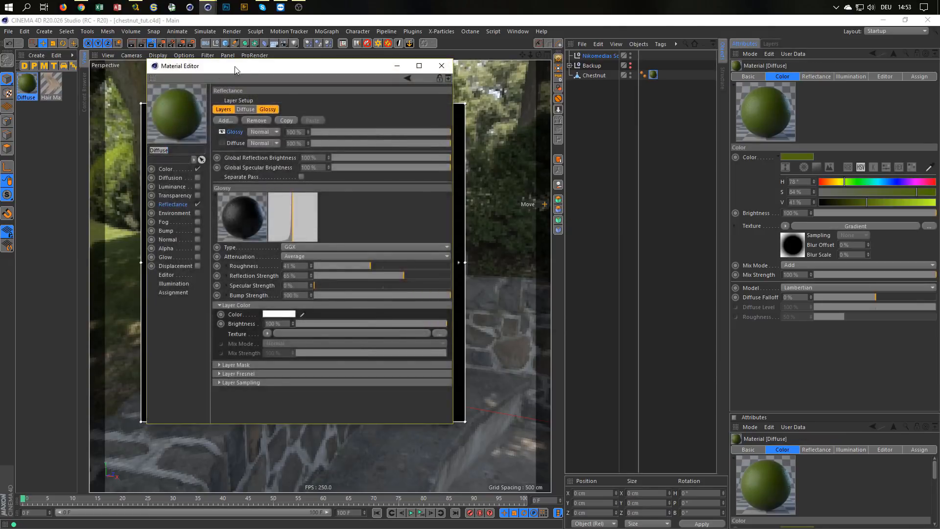
pyautogui.moveTo(235, 70); pyautogui.dragTo(590, 155)
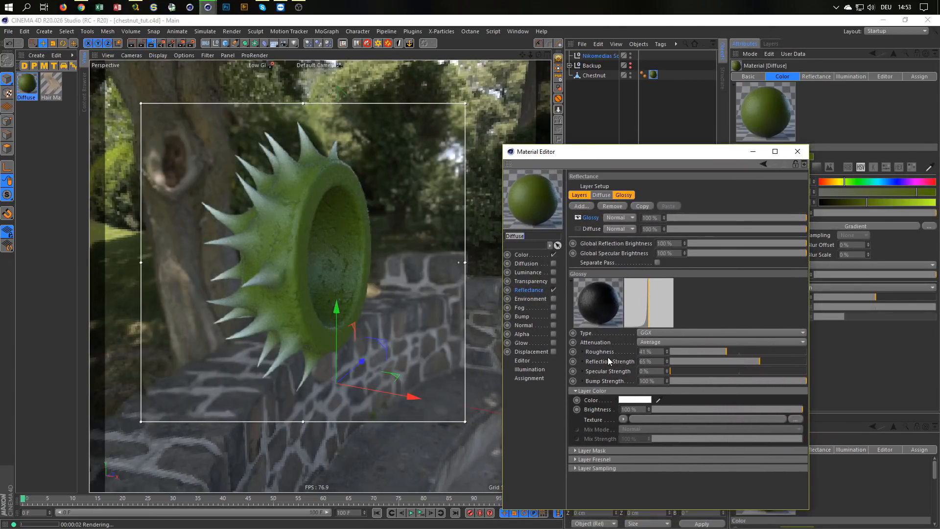
pyautogui.click(525, 259)
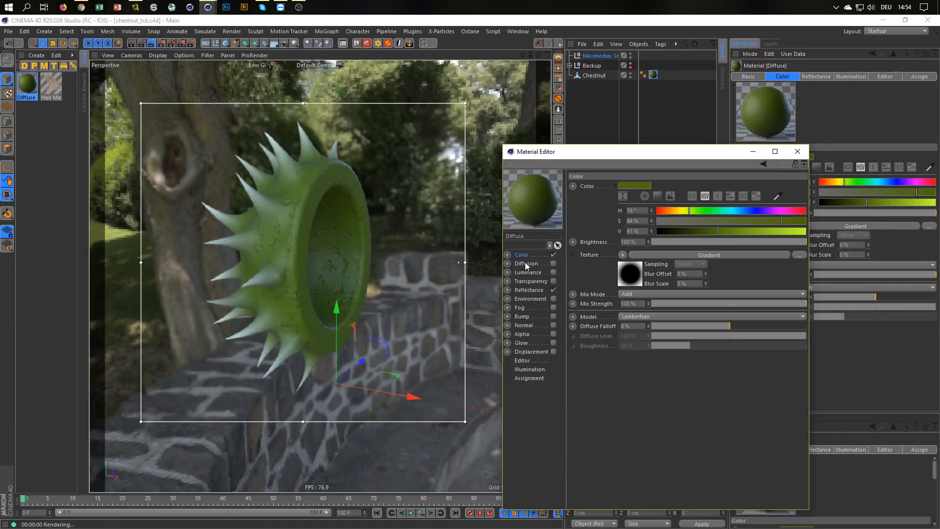
pyautogui.click(554, 256)
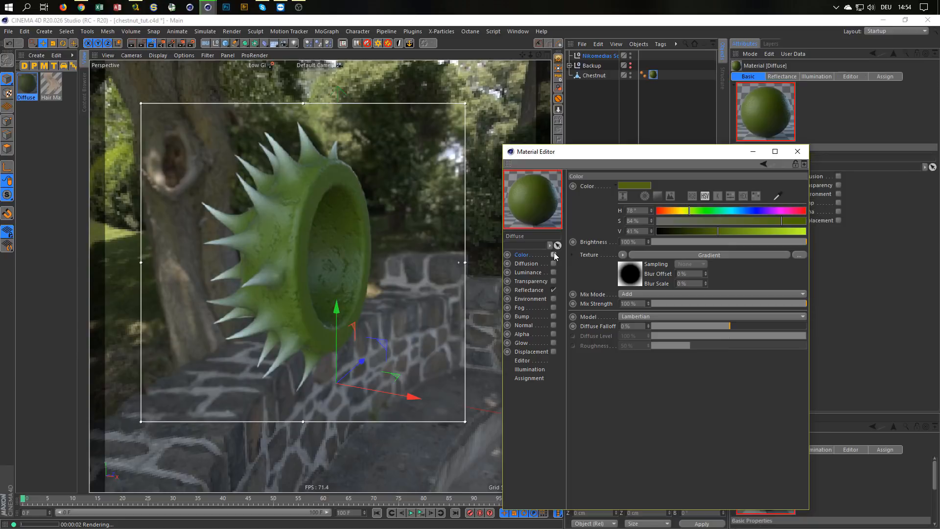
pyautogui.click(554, 273)
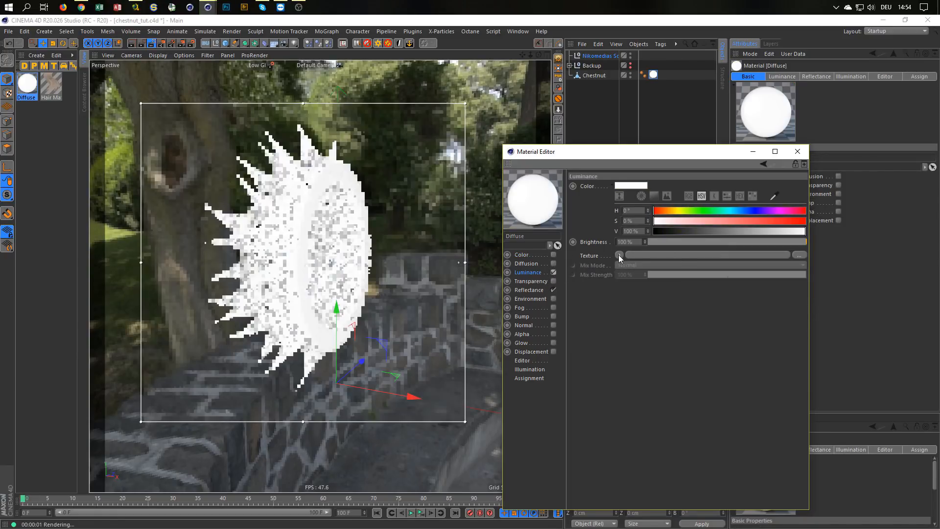
# Step: Load the Subsurface Scattering effect as the Luminance channel's texture
pyautogui.click(619, 255)
pyautogui.moveTo(652, 458)
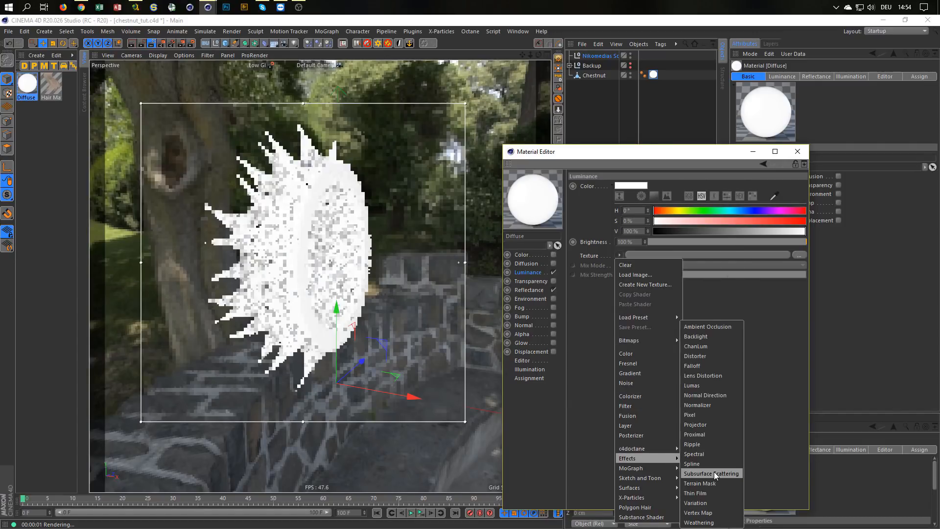
pyautogui.click(714, 473)
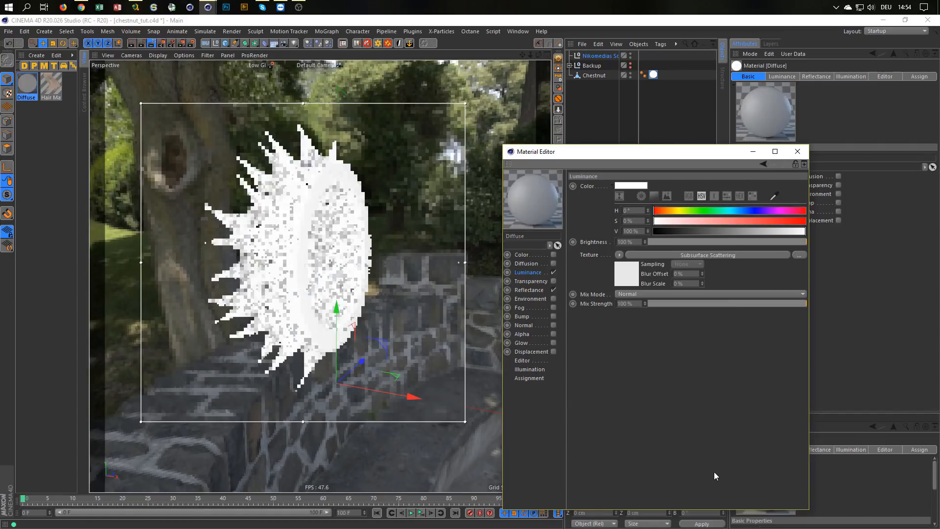
# Step: Set the Subsurface Scattering colour to a dark green of H 87°, S 80%, V 33%, and expand the Path Length's colour settings
pyautogui.click(630, 273)
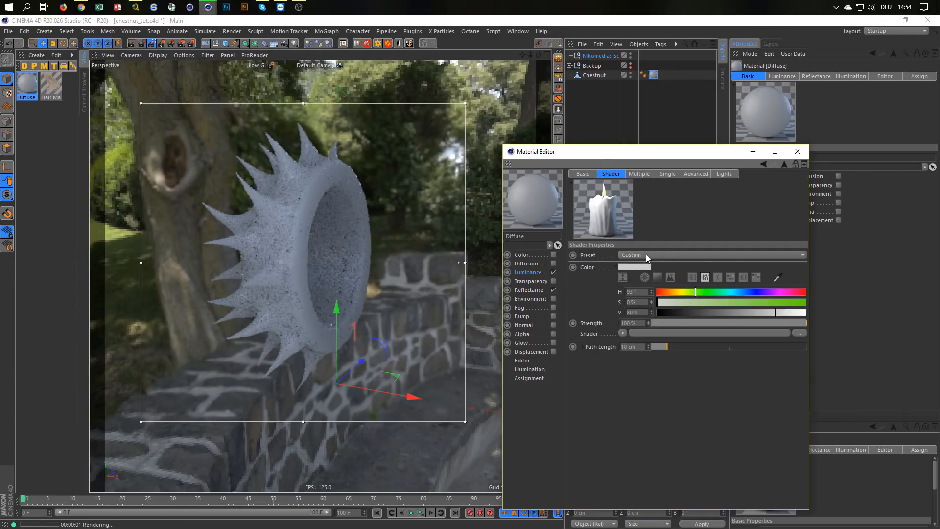
pyautogui.click(646, 254)
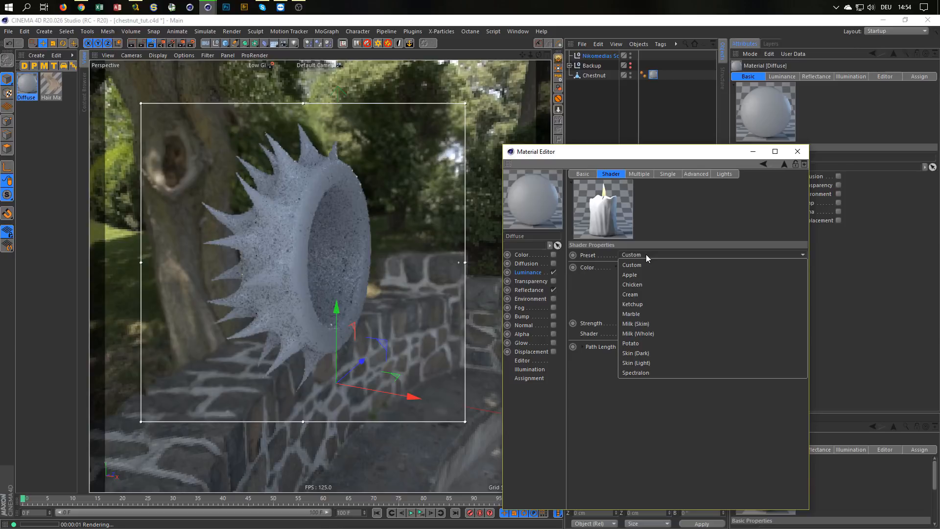
pyautogui.click(645, 254)
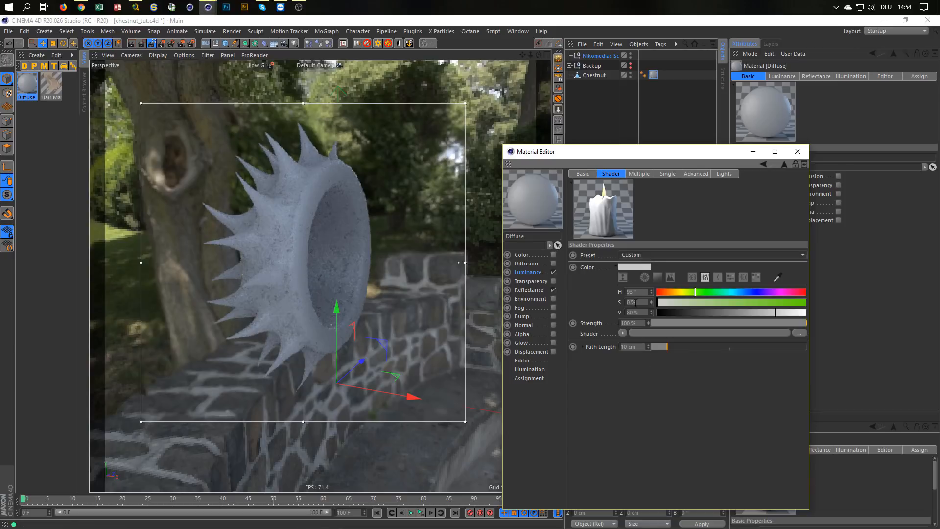
pyautogui.click(583, 347)
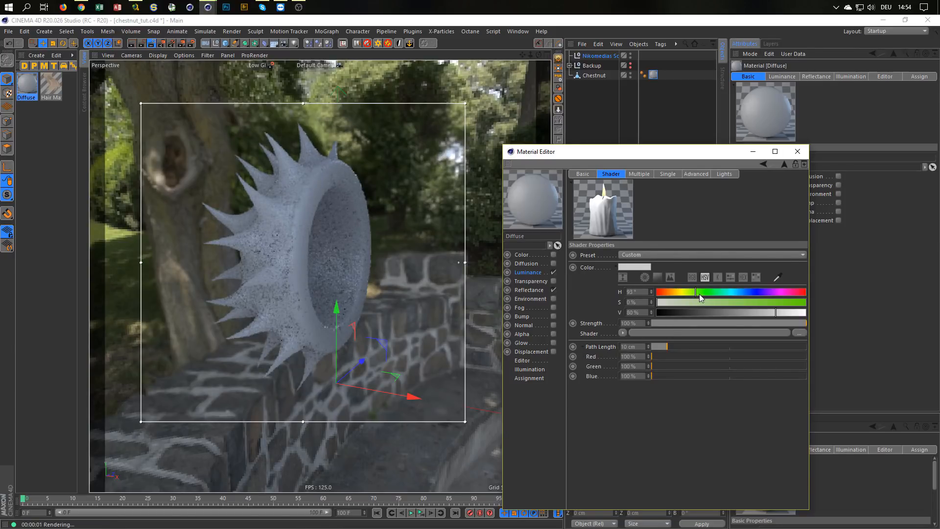
pyautogui.moveTo(700, 293); pyautogui.dragTo(776, 302)
pyautogui.moveTo(776, 312); pyautogui.dragTo(707, 312)
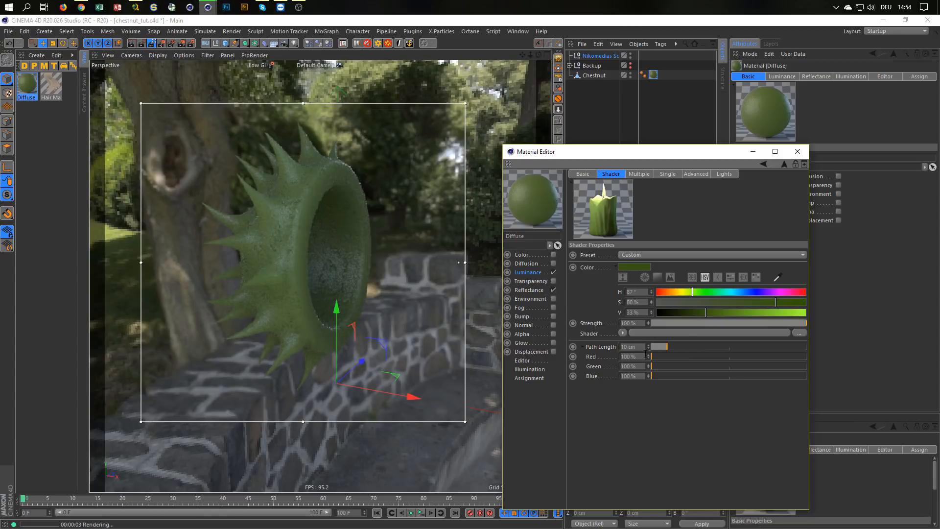
# Step: Enable Fast Evaluation for the shader's Multiple Diffuse scattering and set the Path Length to 1 cm
pyautogui.click(638, 175)
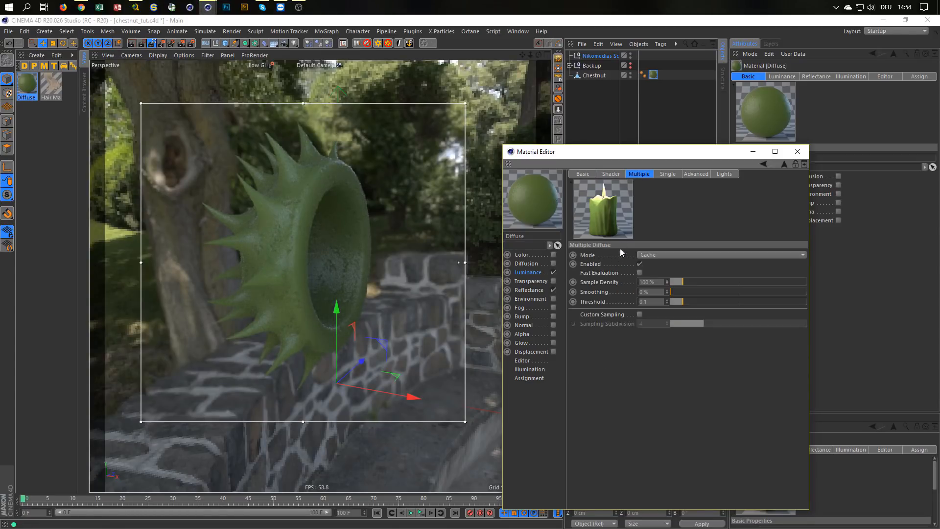
pyautogui.click(640, 272)
pyautogui.click(612, 174)
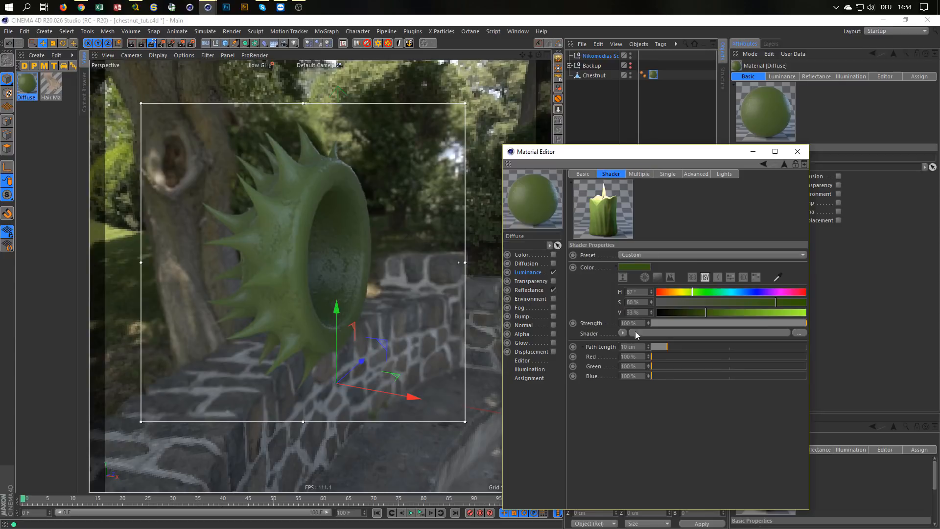
pyautogui.write('1')
pyautogui.press('Return')
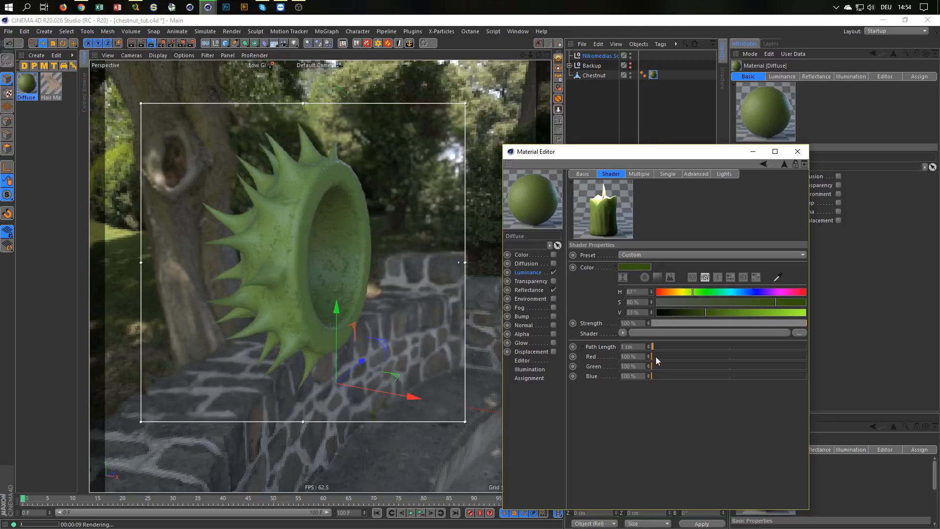
# Step: Try Path Length multipliers of 668% Red, 403% Green and 302% Blue
pyautogui.moveTo(654, 357); pyautogui.dragTo(678, 356)
pyautogui.moveTo(652, 367); pyautogui.dragTo(712, 376)
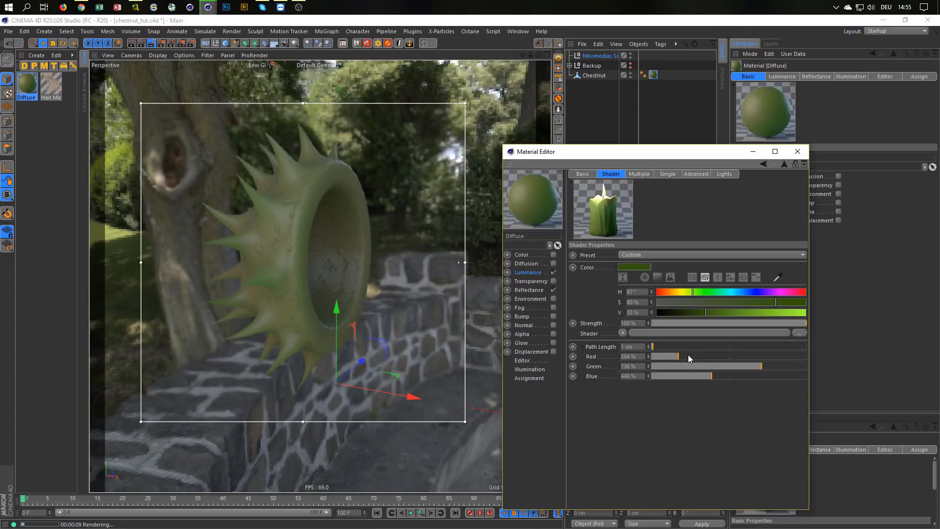
pyautogui.moveTo(692, 356); pyautogui.dragTo(688, 377)
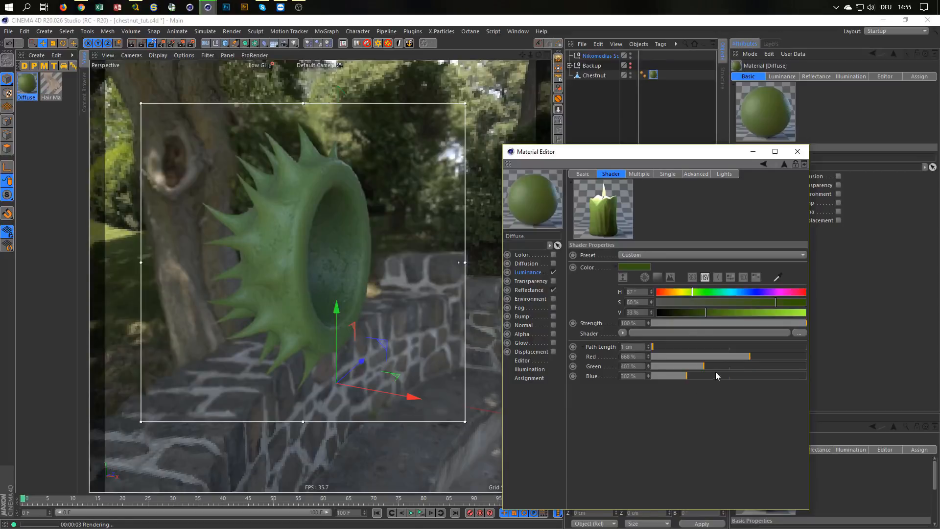
# Step: Try a Green-dominant Path Length of 1000%, with Red at 214% and Blue at 155%
pyautogui.moveTo(756, 365); pyautogui.dragTo(848, 365)
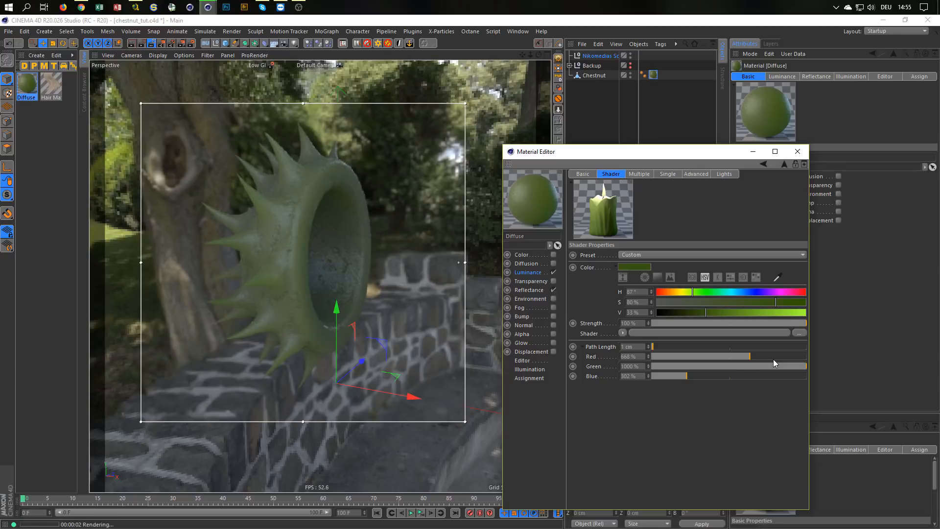
pyautogui.moveTo(725, 356); pyautogui.dragTo(671, 357)
pyautogui.click(661, 376)
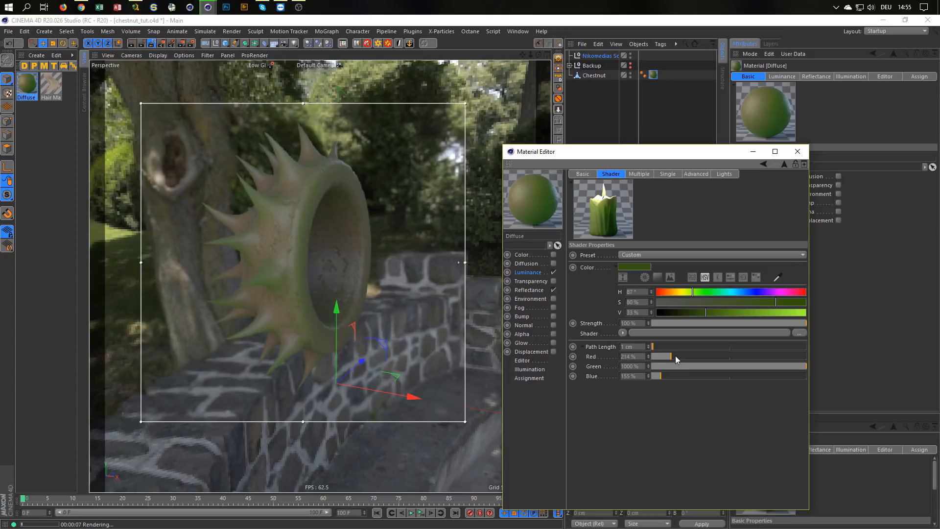
# Step: Try Path Length multipliers of 756% Red, 347% Green and 722% Blue
pyautogui.moveTo(701, 367); pyautogui.dragTo(757, 375)
pyautogui.click(759, 377)
pyautogui.click(694, 366)
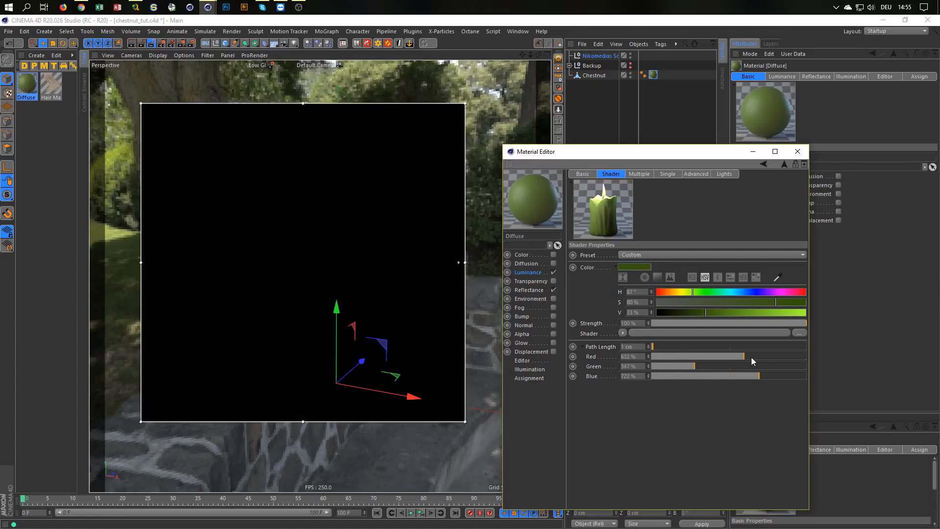
pyautogui.click(765, 358)
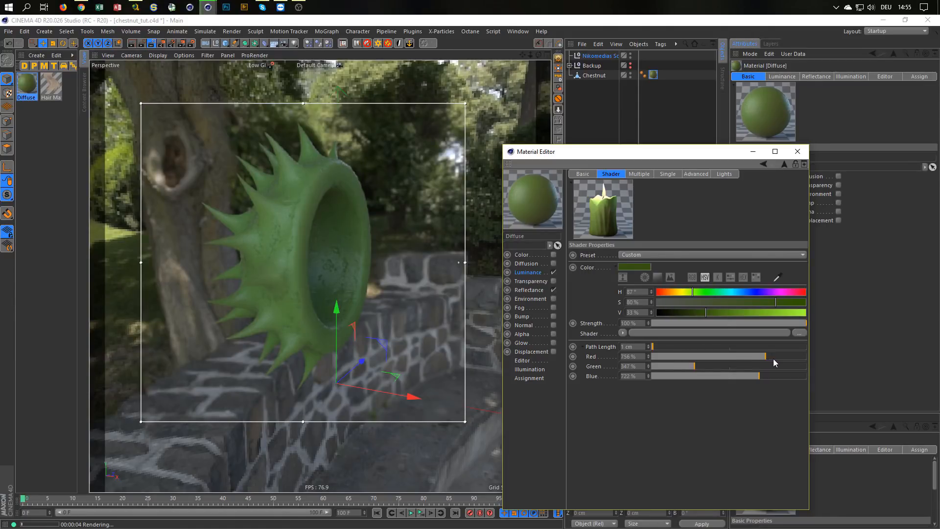
# Step: Raise the Path Length multipliers to 911% Red, 595% Green and 931% Blue
pyautogui.click(793, 356)
pyautogui.click(796, 376)
pyautogui.moveTo(692, 366); pyautogui.dragTo(738, 366)
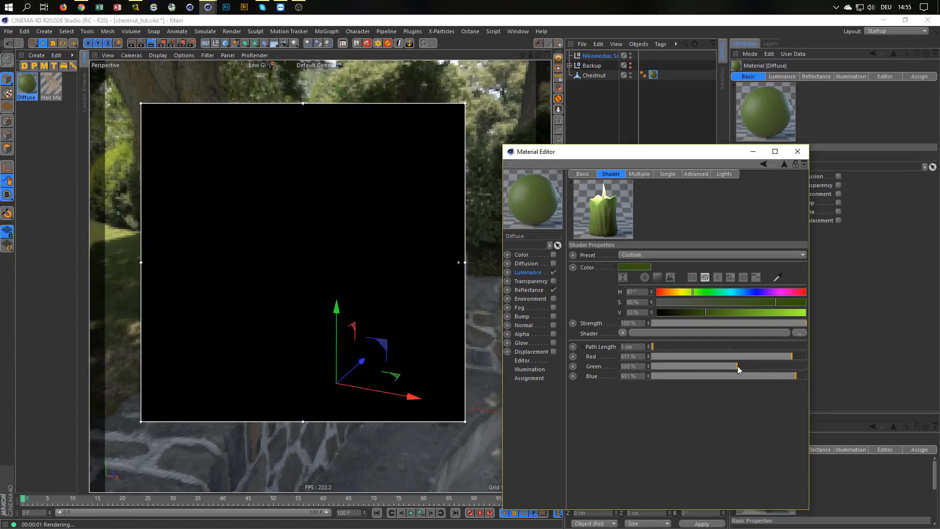
# Step: Test further Path Length mixes, ending with Red at 982%, Green at 116% and Blue at 984%
pyautogui.moveTo(731, 366); pyautogui.dragTo(680, 356)
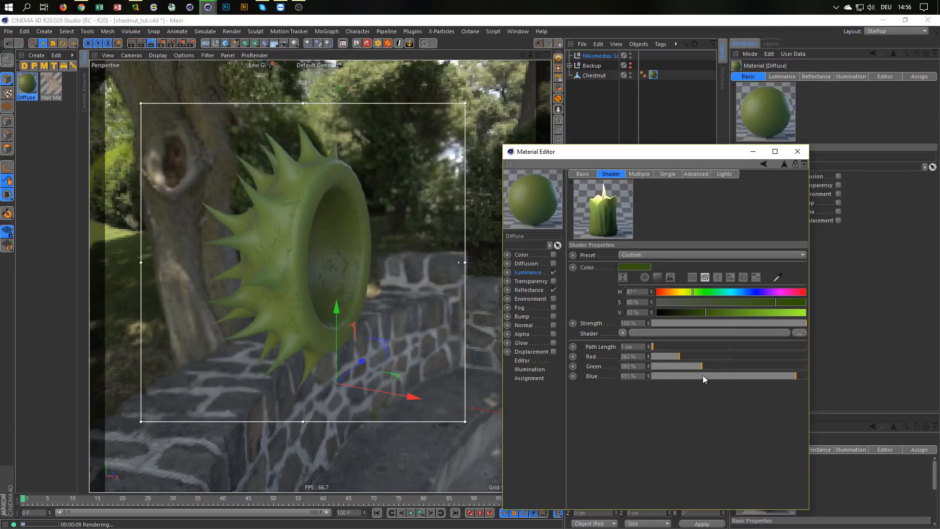
pyautogui.moveTo(734, 376); pyautogui.dragTo(727, 375)
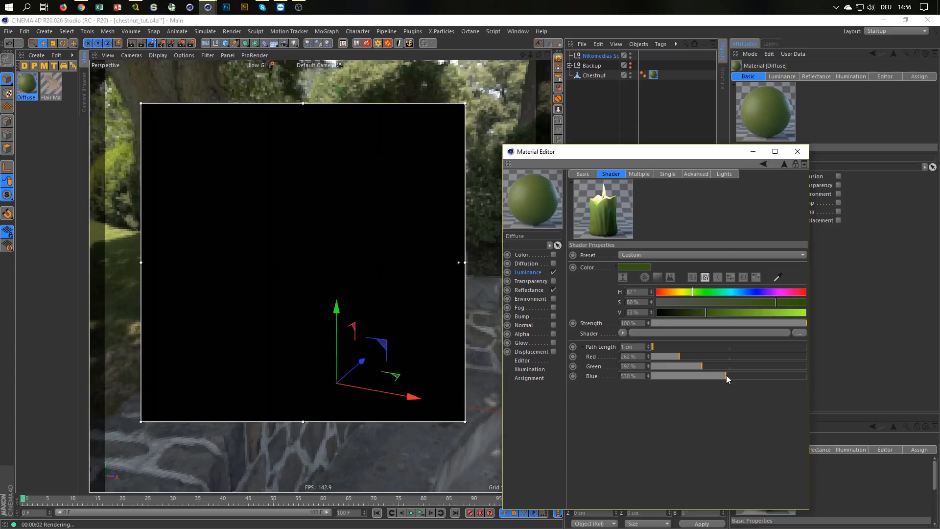
pyautogui.moveTo(725, 366); pyautogui.dragTo(760, 365)
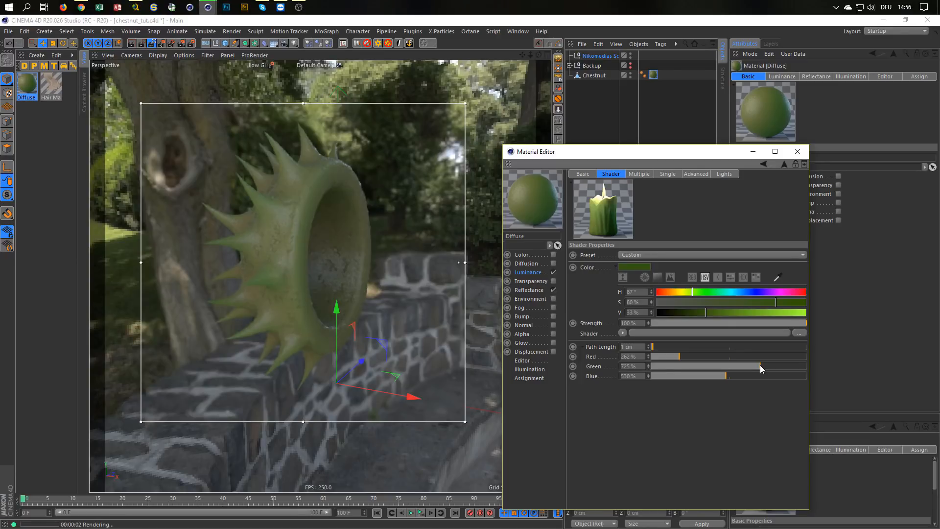
pyautogui.moveTo(760, 366); pyautogui.dragTo(795, 387)
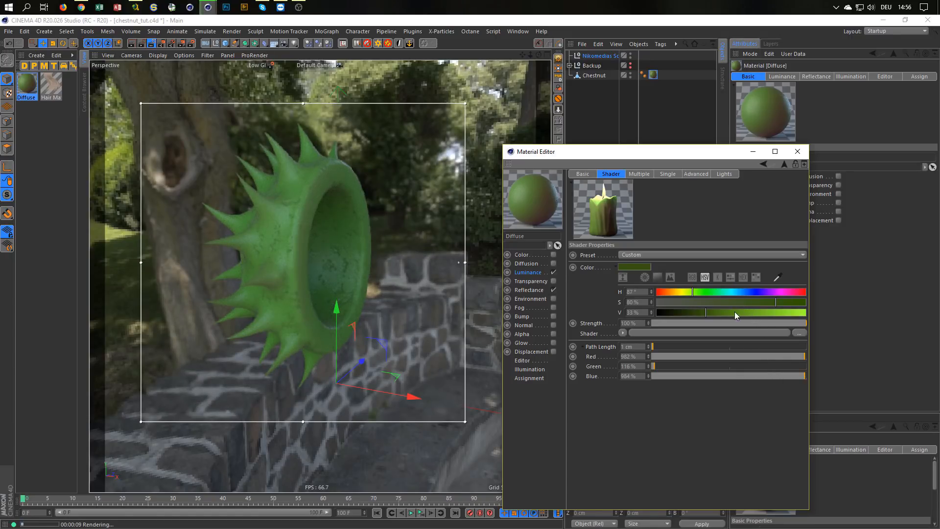
# Step: Set the scattering colour's V to 45% and the Path Length multipliers to 826% Red, 883% Green and 457% Blue
pyautogui.moveTo(711, 311); pyautogui.dragTo(724, 312)
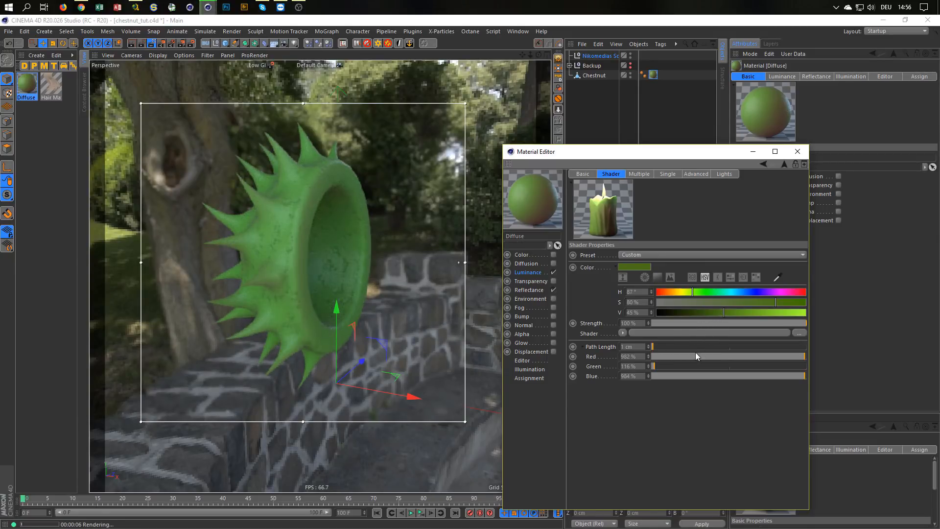
pyautogui.moveTo(713, 354); pyautogui.dragTo(787, 365)
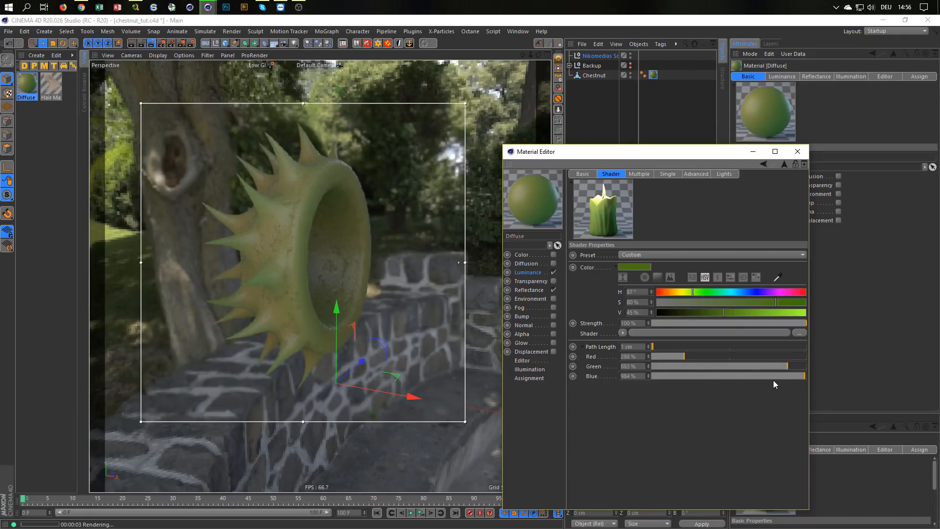
pyautogui.moveTo(738, 359); pyautogui.dragTo(777, 357)
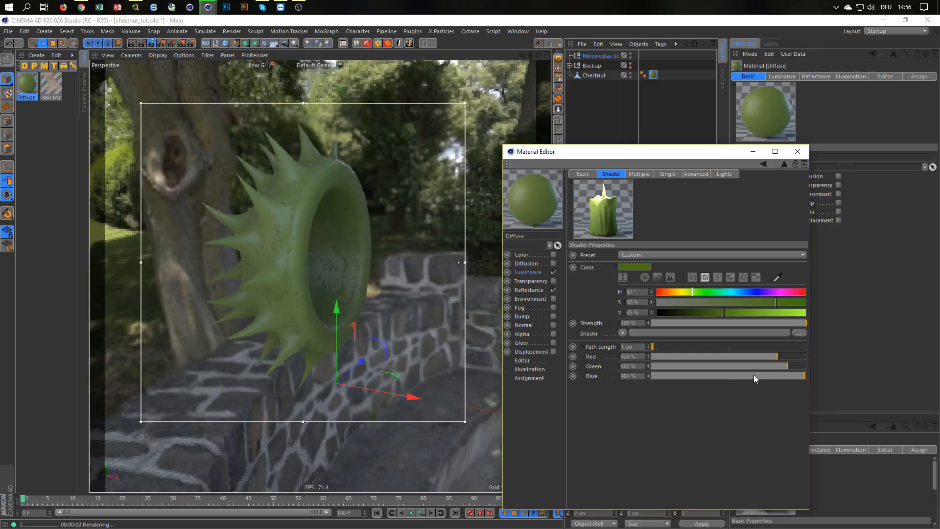
pyautogui.moveTo(754, 375); pyautogui.dragTo(687, 374)
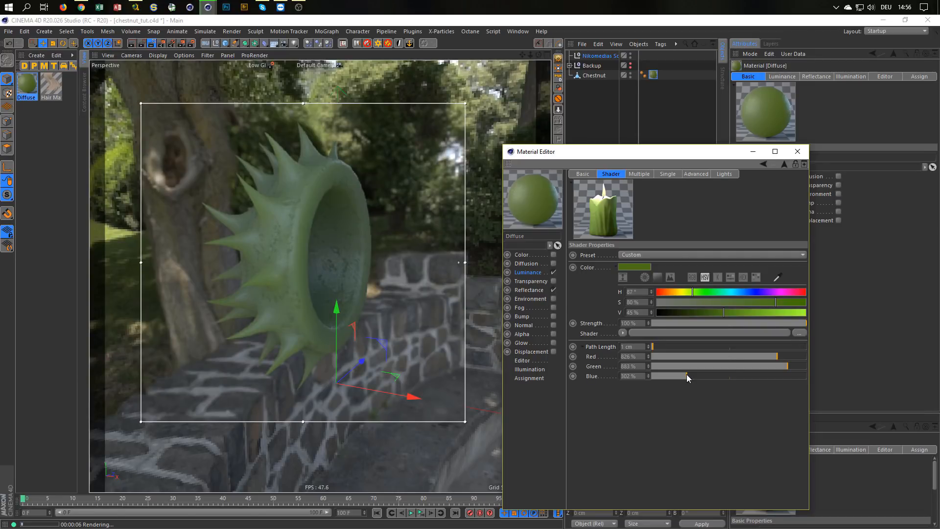
pyautogui.moveTo(686, 374); pyautogui.dragTo(714, 376)
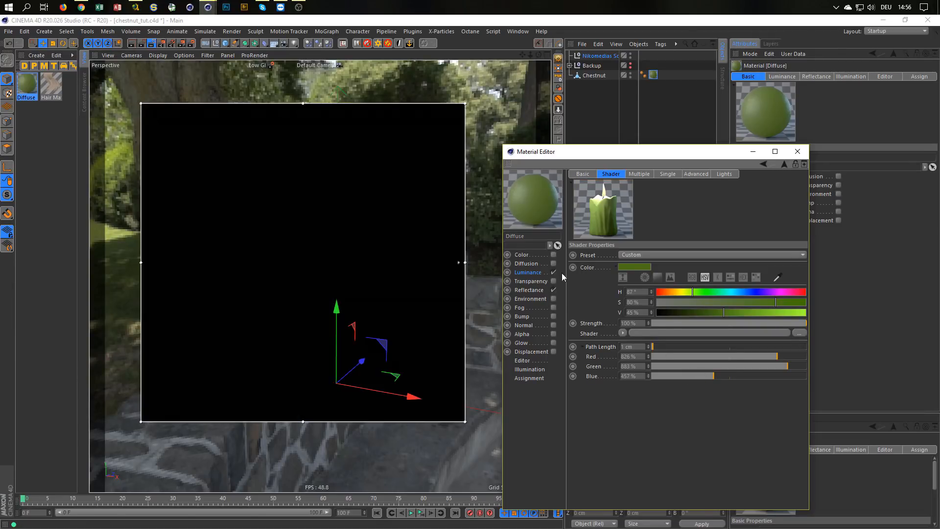
# Step: Disable the Luminance channel, re-enable Color and open the Color channel's Gradient shader
pyautogui.click(554, 272)
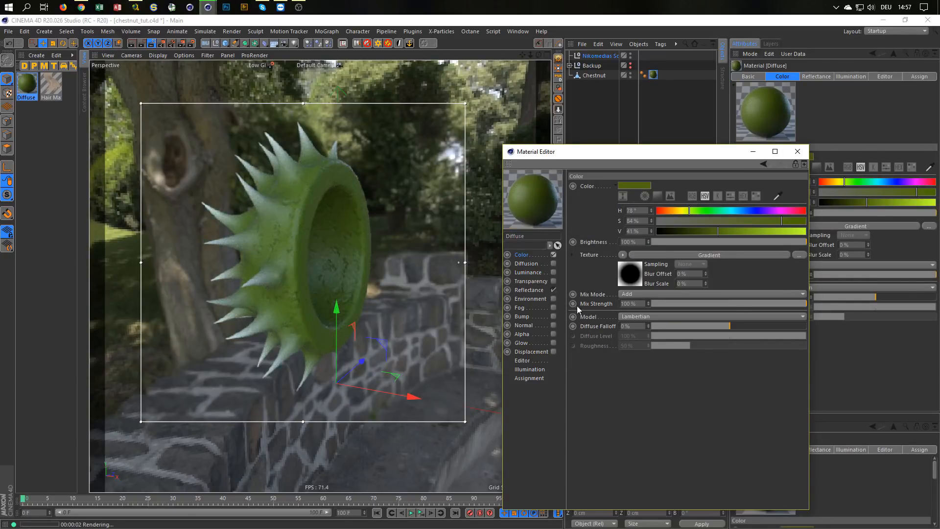
pyautogui.click(638, 278)
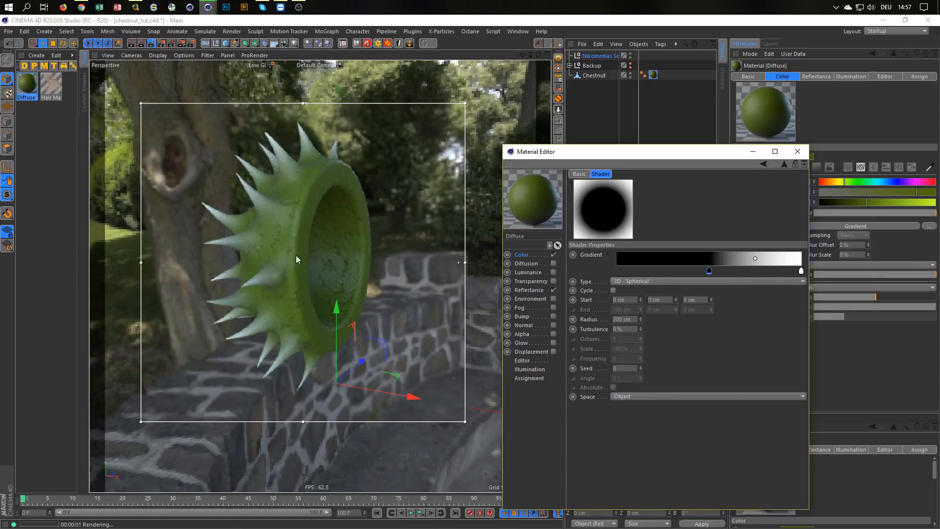
# Step: Set the Color channel's Mix Mode to Normal and review the settings of its Gradient shader
pyautogui.click(553, 254)
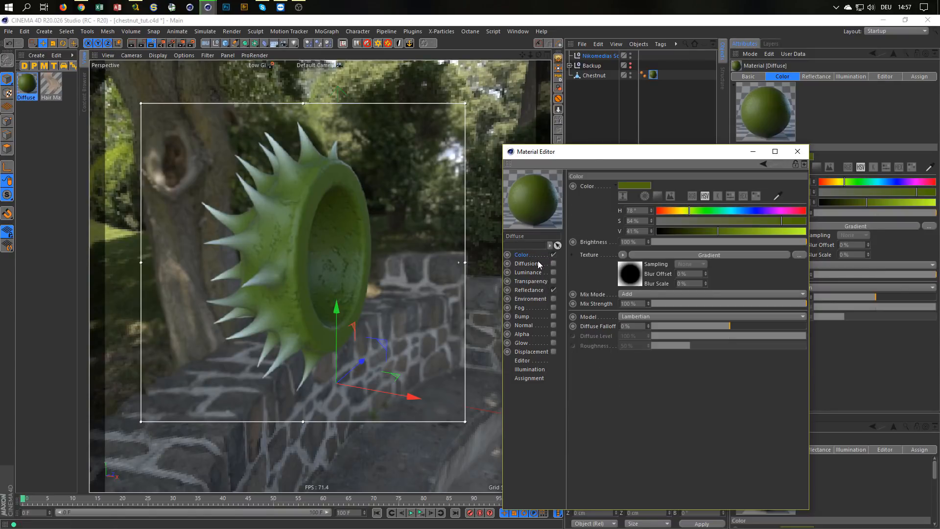
pyautogui.click(631, 293)
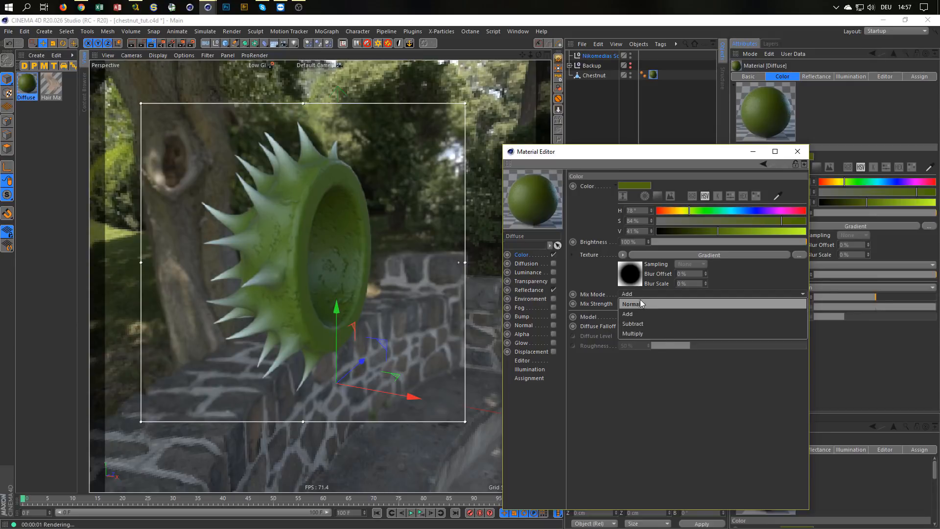
pyautogui.click(642, 303)
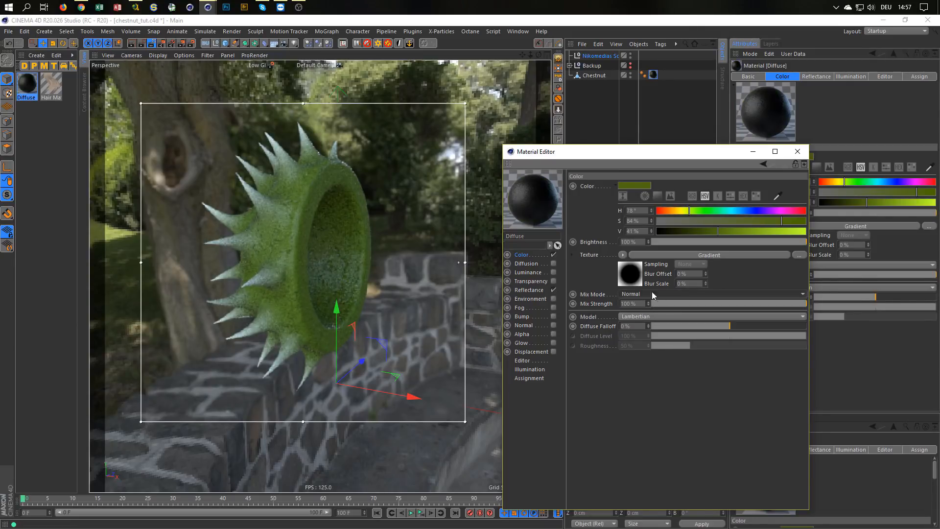
pyautogui.click(634, 279)
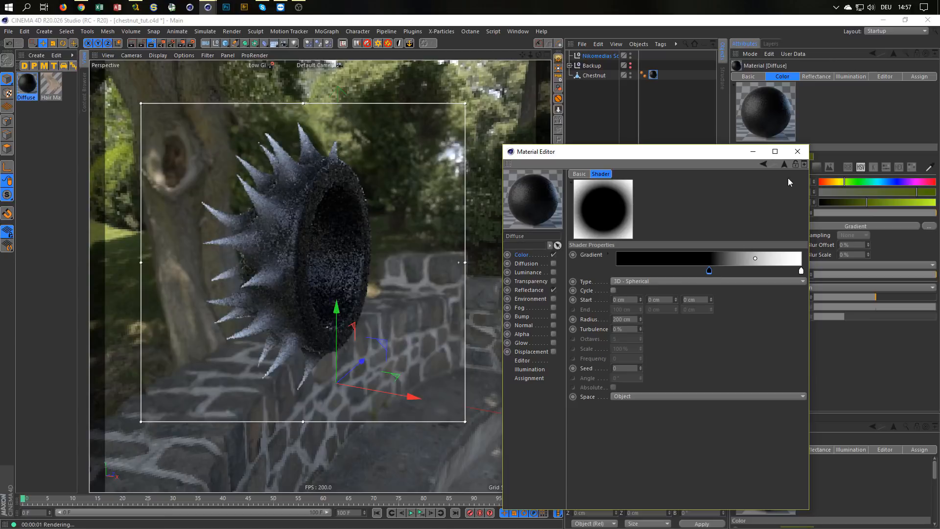
pyautogui.click(784, 164)
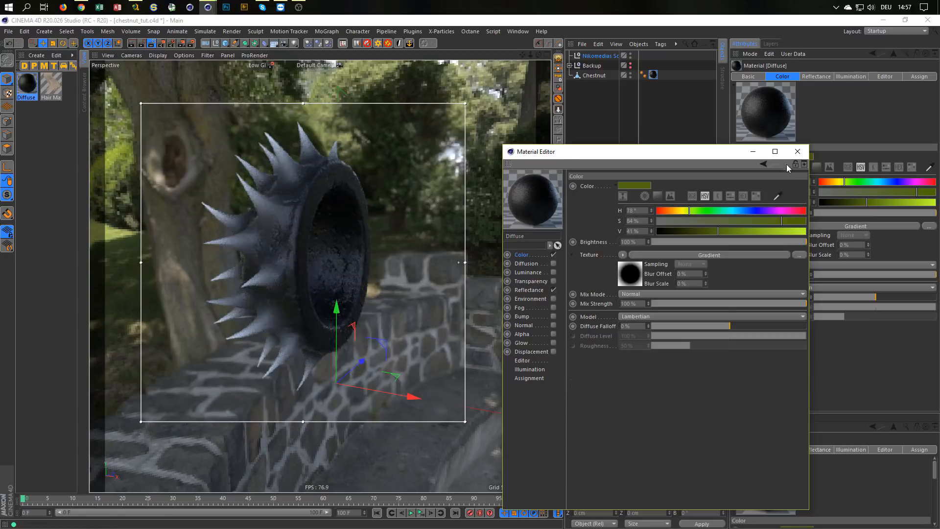
# Step: Wrap the Color channel's Gradient in a Layer shader and open its layer list
pyautogui.click(622, 255)
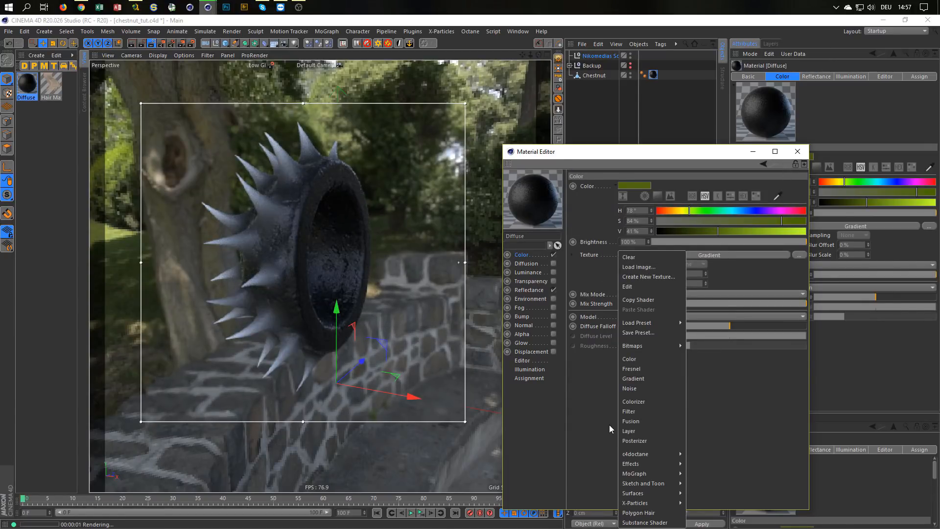
pyautogui.click(629, 431)
pyautogui.click(634, 280)
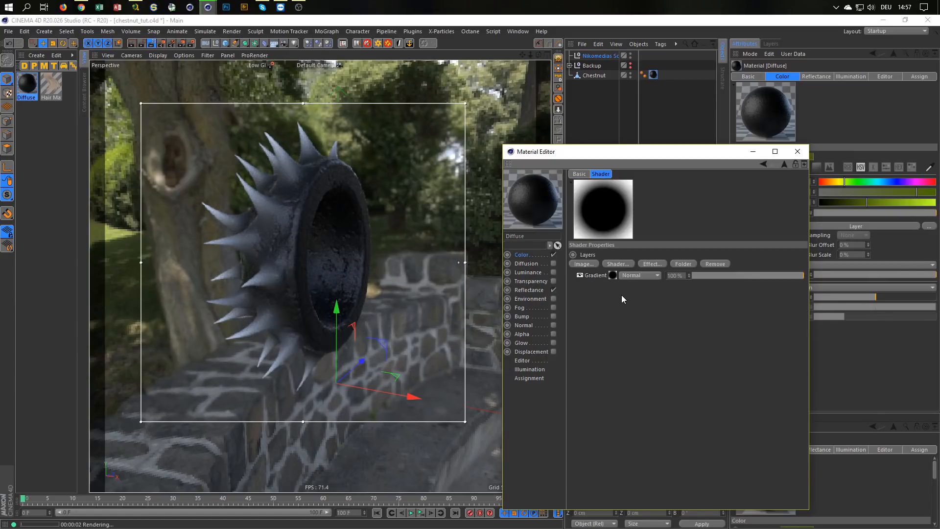
# Step: Add a Color shader layer, place it beneath the Gradient layer and hide the Gradient layer
pyautogui.click(615, 264)
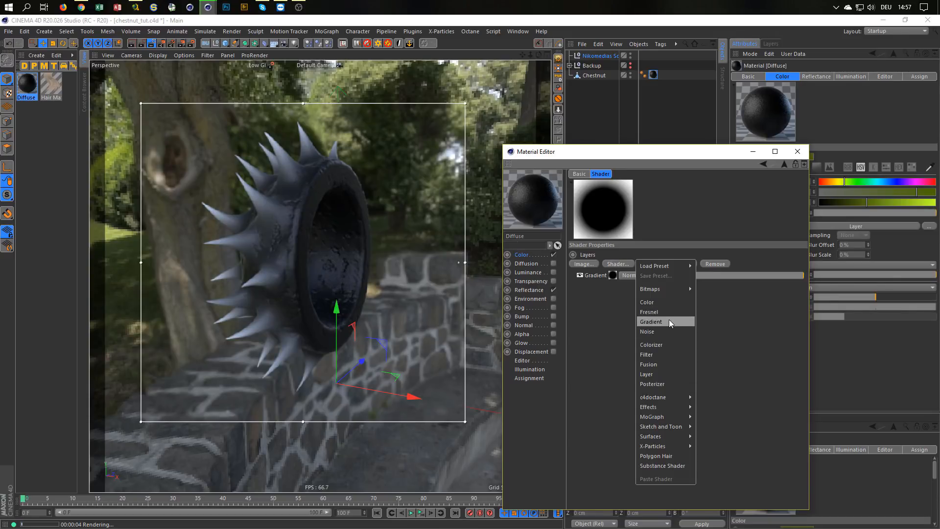
pyautogui.click(670, 303)
pyautogui.moveTo(595, 287); pyautogui.dragTo(593, 289)
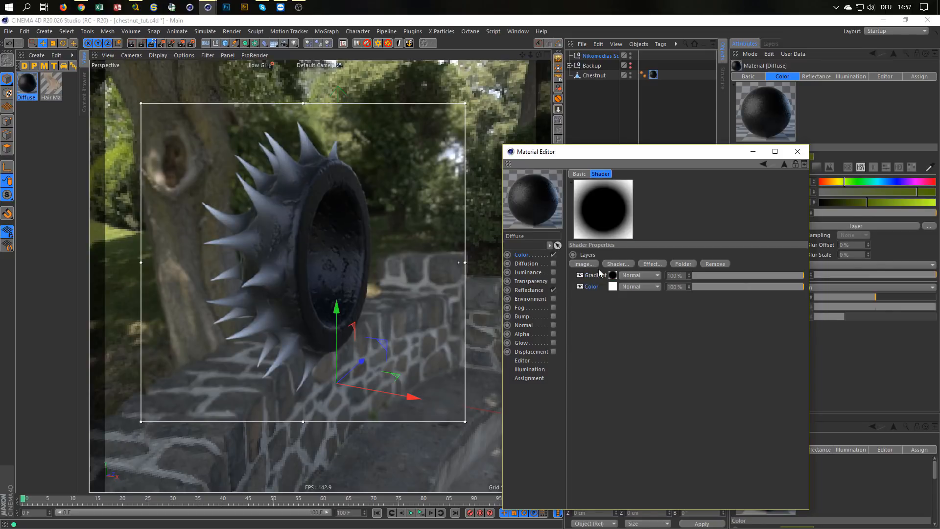
pyautogui.click(580, 276)
# Step: Set the base Color layer to dark green with H 84°, S 73% and V 34%, comparing it with the chestnut reference image
pyautogui.click(612, 287)
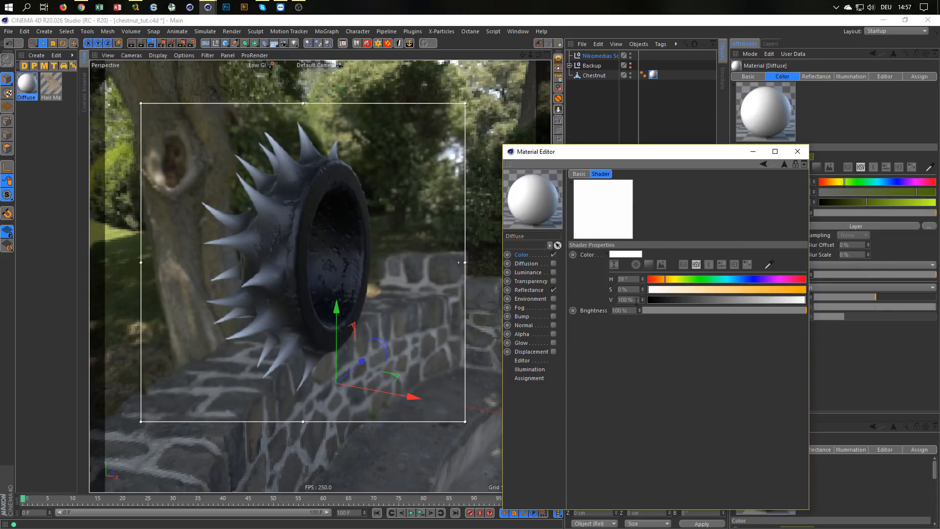
pyautogui.moveTo(671, 280)
pyautogui.mouseDown()
pyautogui.moveTo(763, 292)
pyautogui.moveTo(689, 308)
pyautogui.mouseUp()
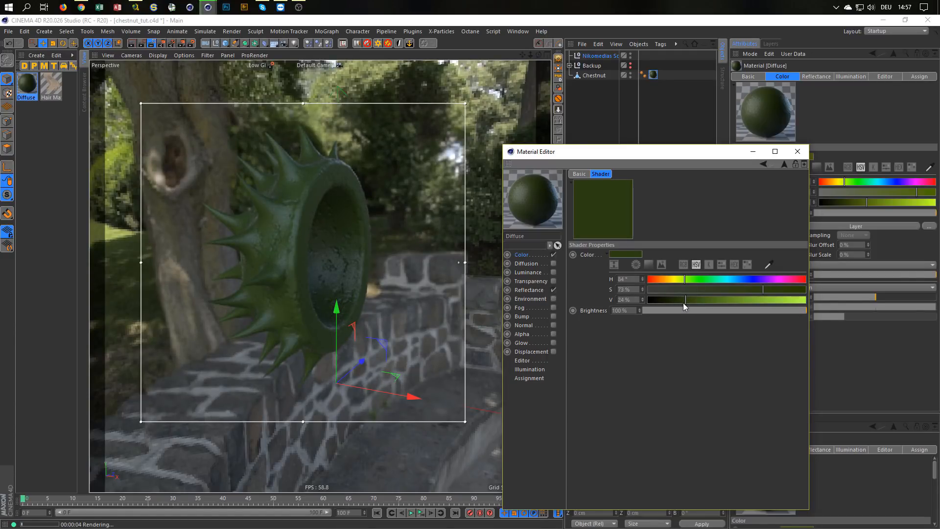
pyautogui.hotkey('shift', 'F8')
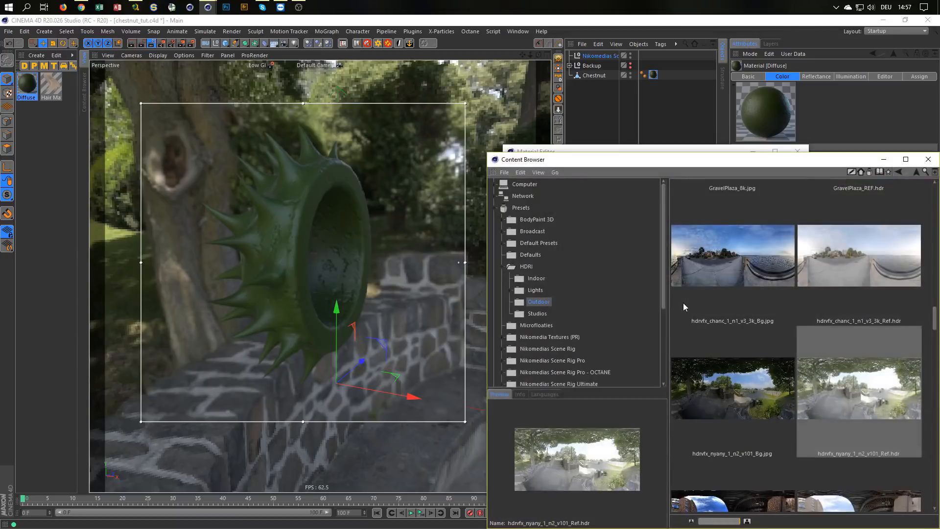
pyautogui.click(929, 160)
pyautogui.hotkey('shift', 'F6')
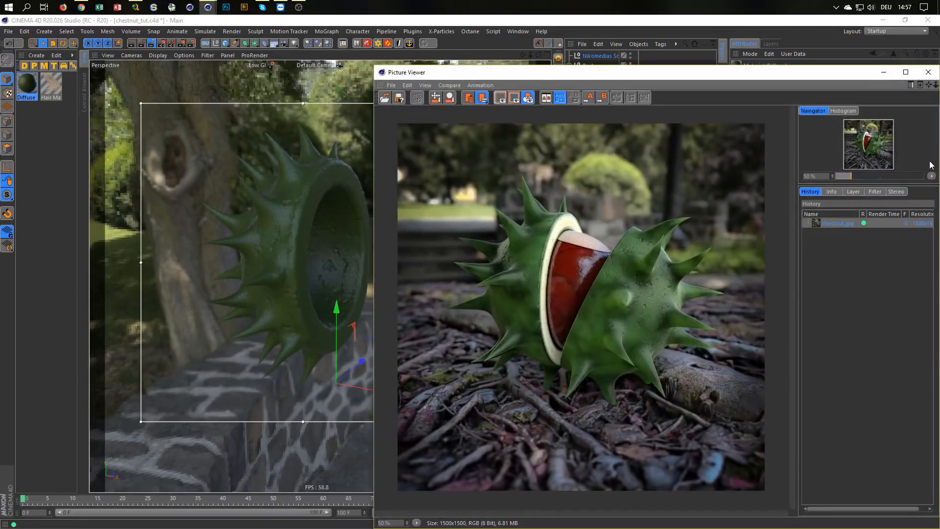
pyautogui.click(929, 72)
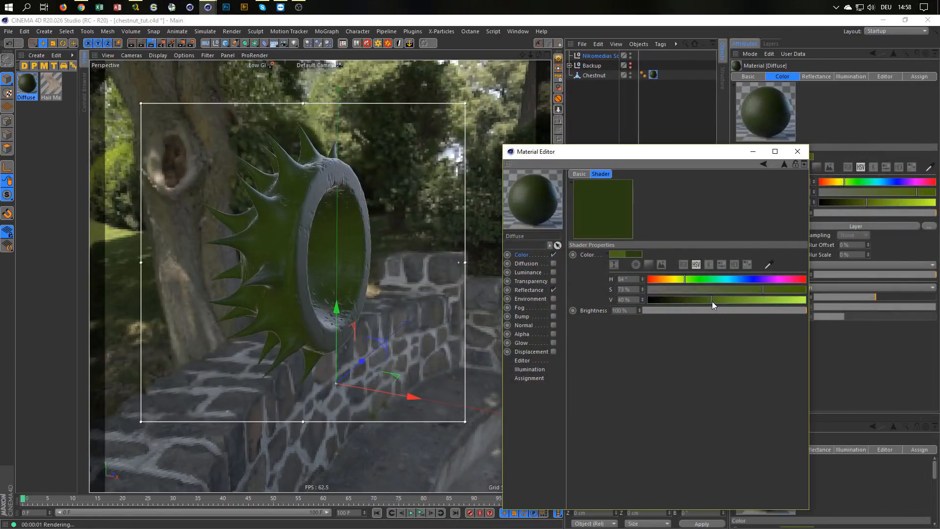
pyautogui.moveTo(707, 303); pyautogui.dragTo(702, 303)
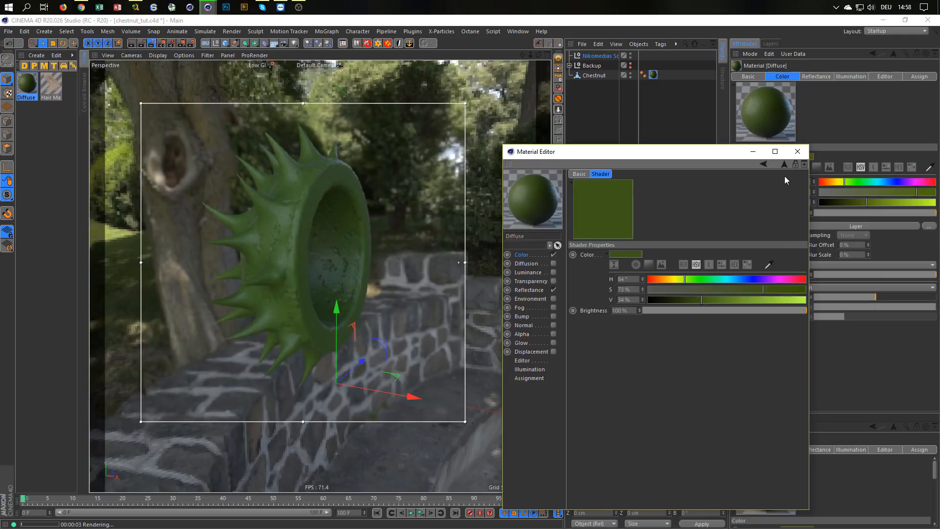
pyautogui.click(784, 164)
# Step: Add a second Color shader layer above the Gradient layer
pyautogui.click(595, 276)
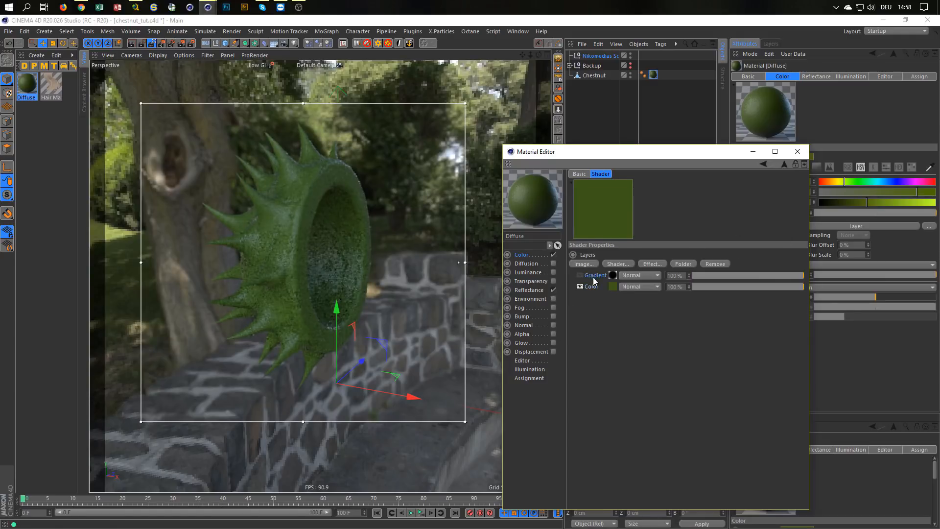
pyautogui.click(615, 263)
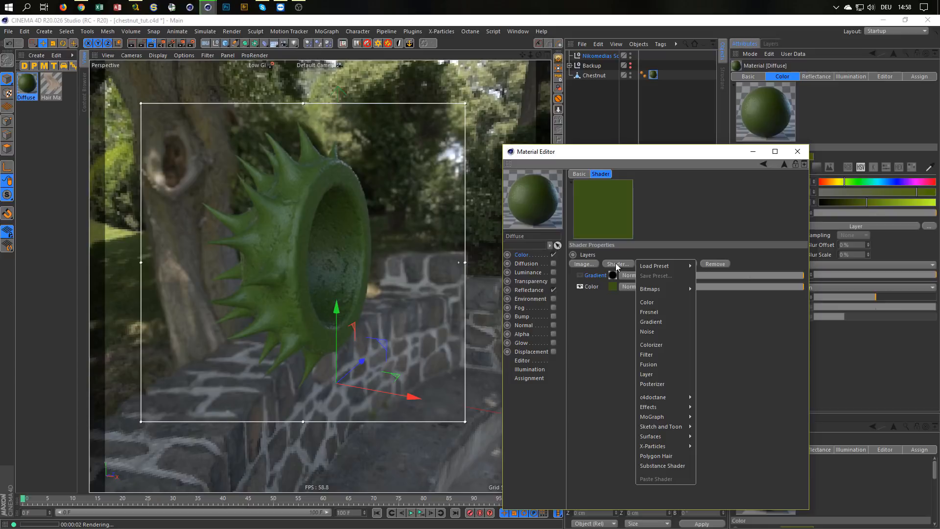
pyautogui.click(654, 301)
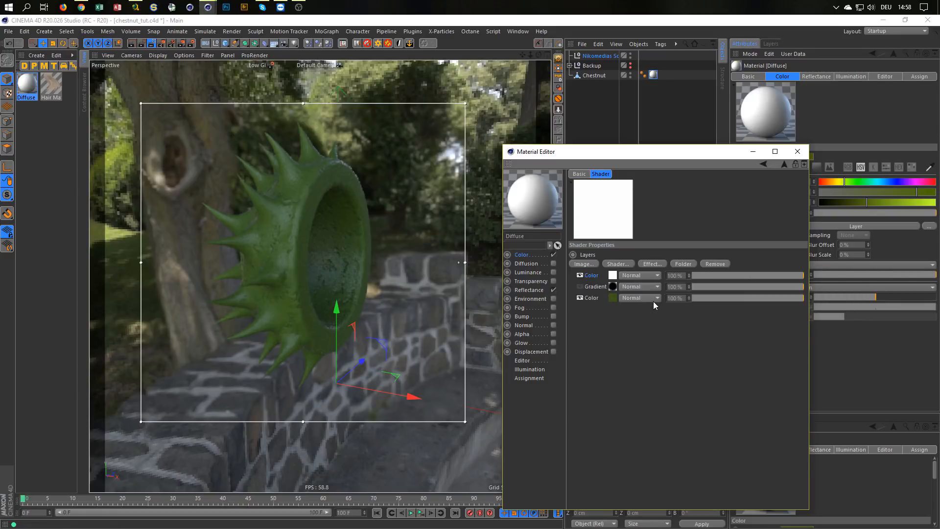
# Step: Set the upper Color layer to a light yellow-green with H 75°, S 56% and V 100%
pyautogui.click(612, 275)
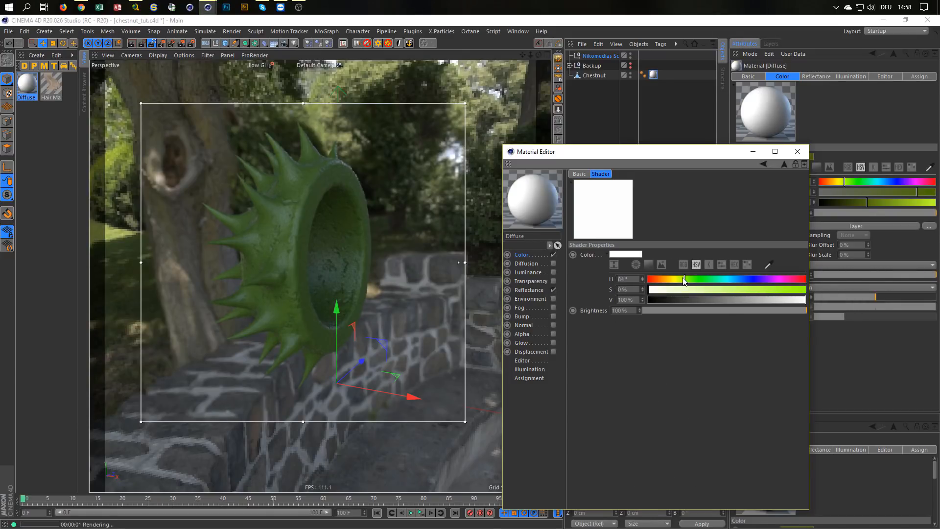
pyautogui.moveTo(685, 279); pyautogui.dragTo(680, 279)
pyautogui.click(776, 289)
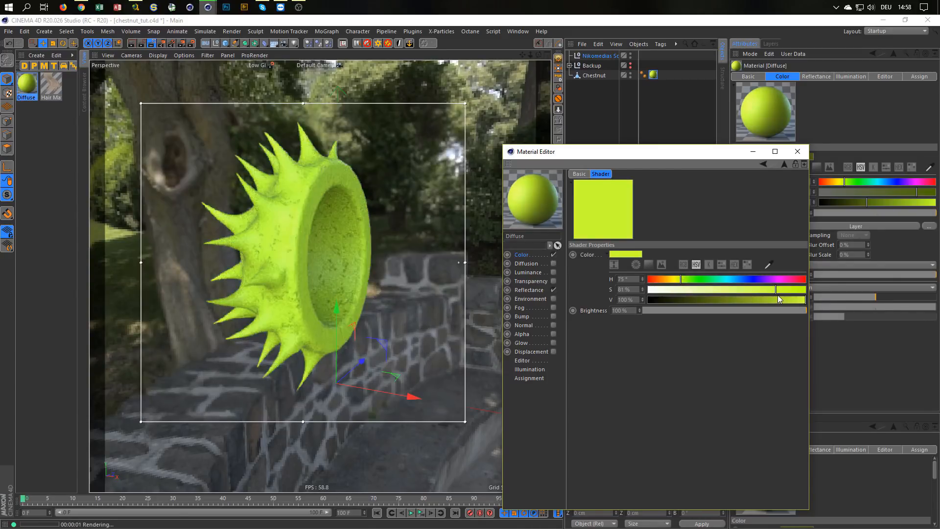
pyautogui.click(712, 290)
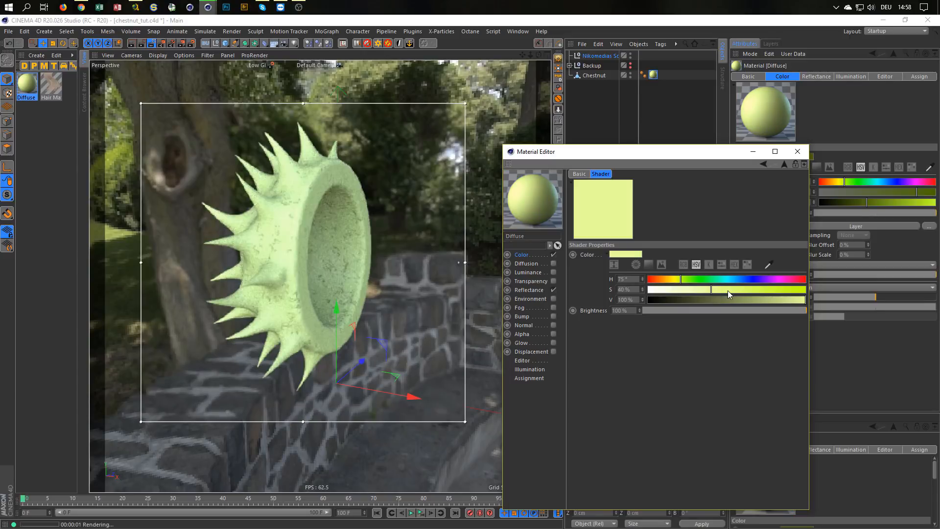
pyautogui.click(737, 290)
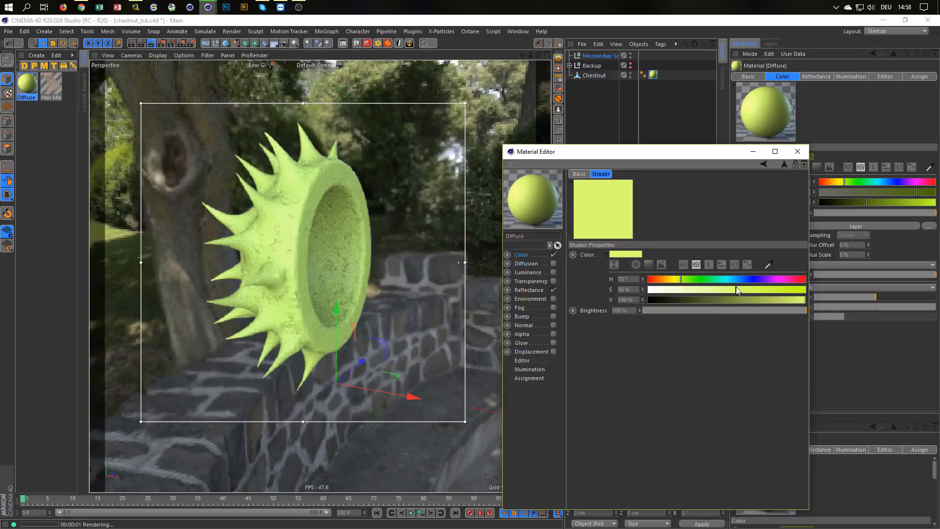
pyautogui.click(784, 164)
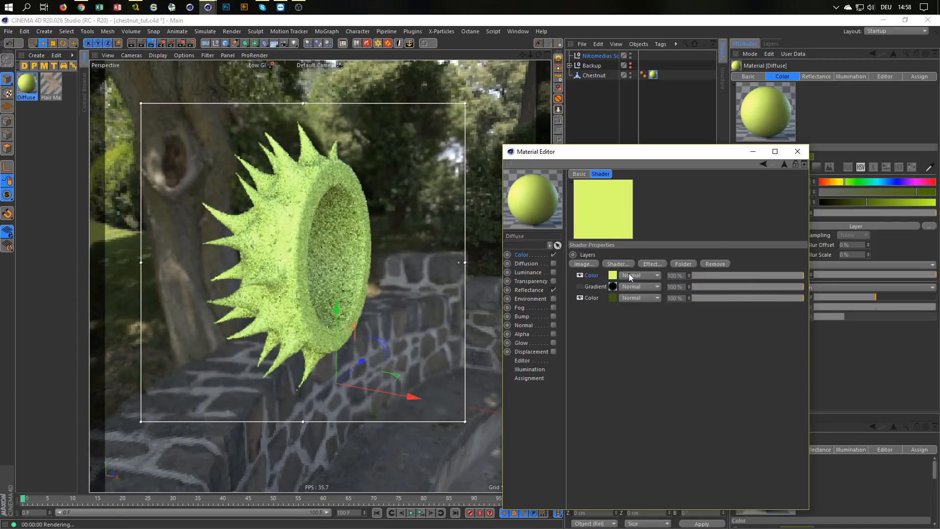
# Step: Show the Gradient layer again and set its blend mode to Layer Mask
pyautogui.click(580, 287)
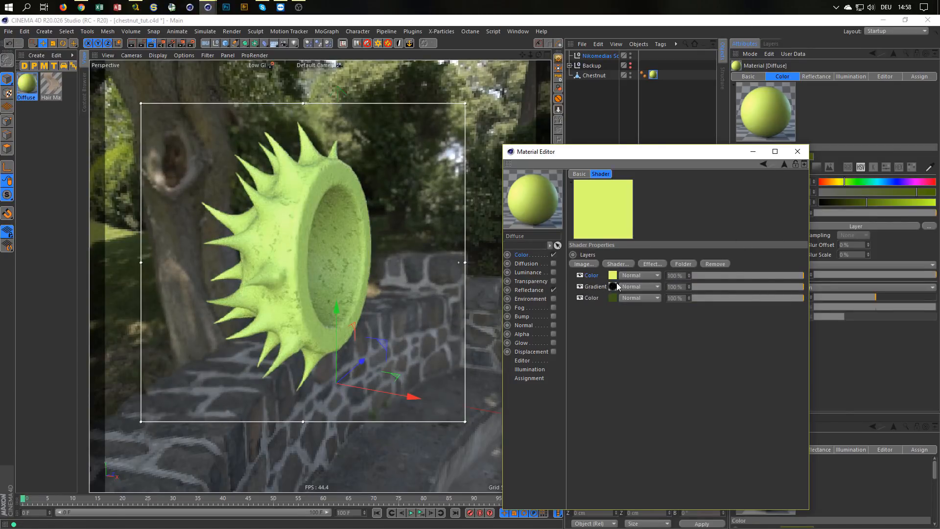
pyautogui.click(638, 287)
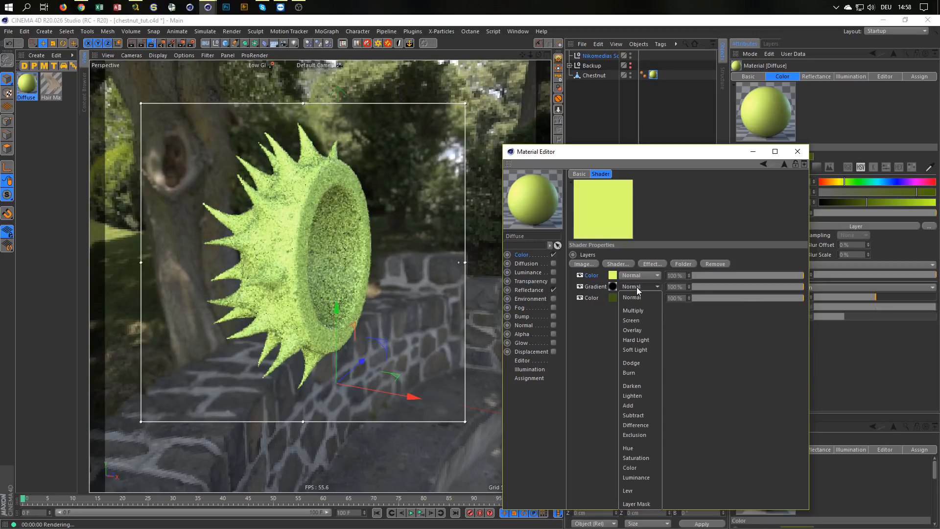
pyautogui.click(654, 504)
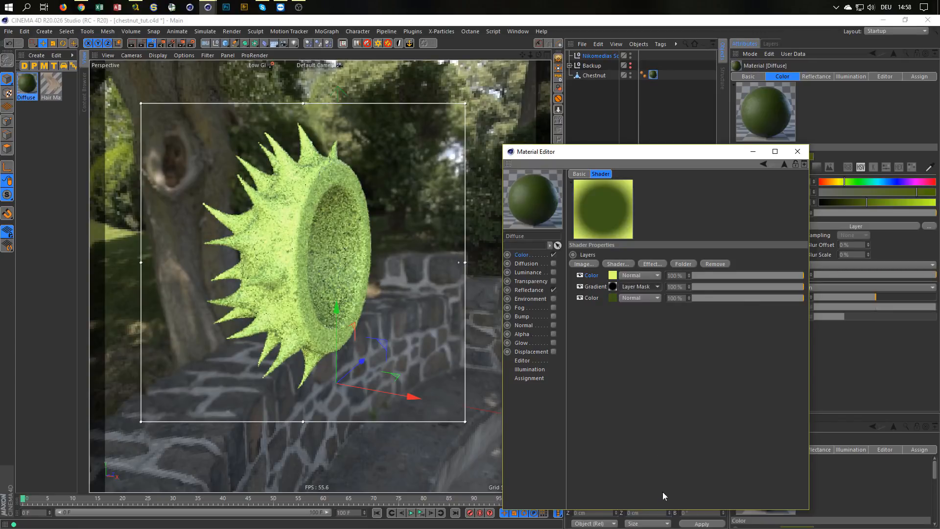
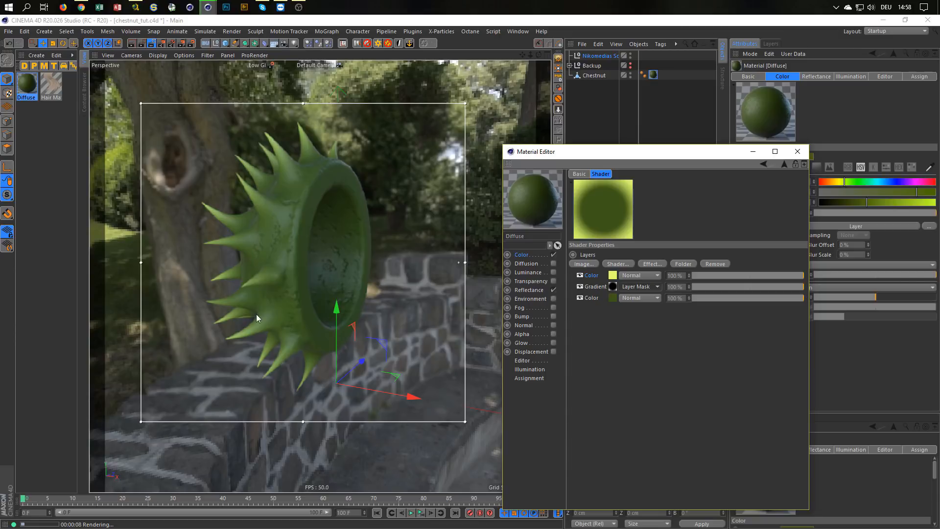
# Step: Add a Noise shader layer at the top of the layer stack and open its settings
pyautogui.click(623, 266)
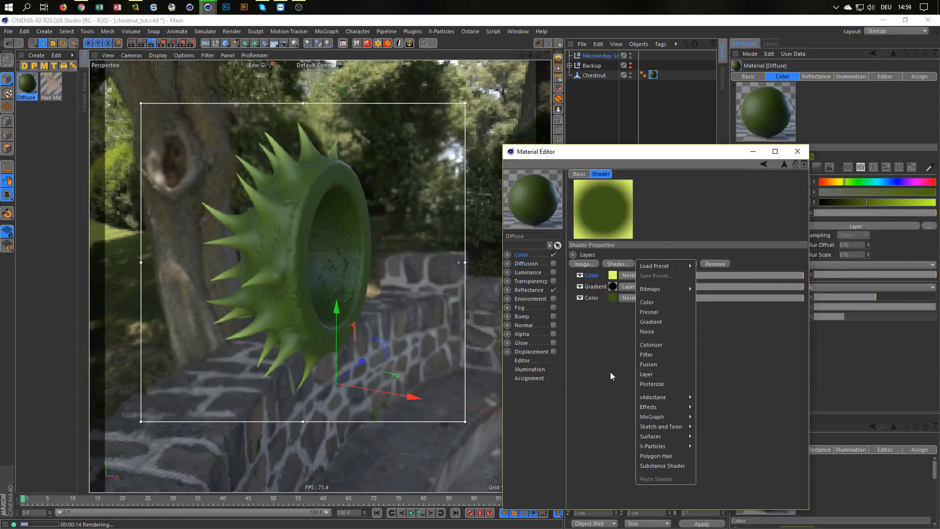
pyautogui.click(653, 331)
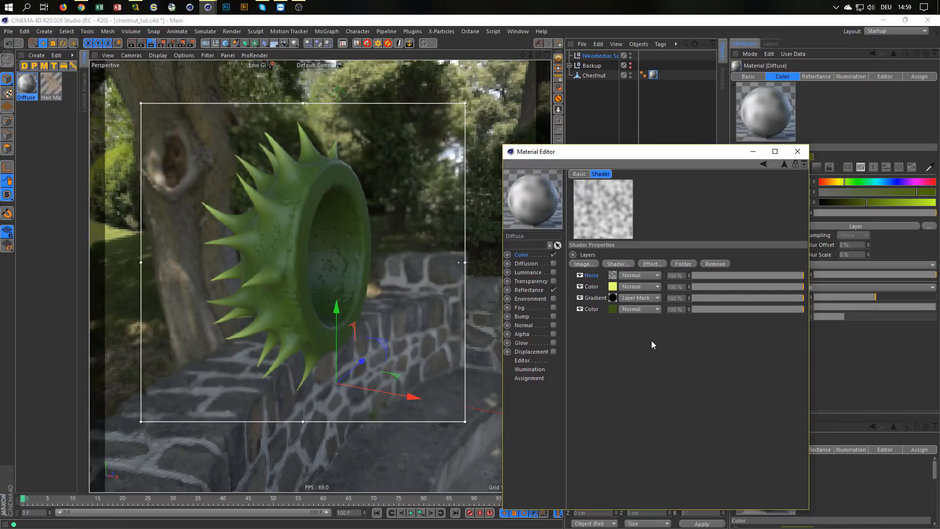
pyautogui.click(613, 277)
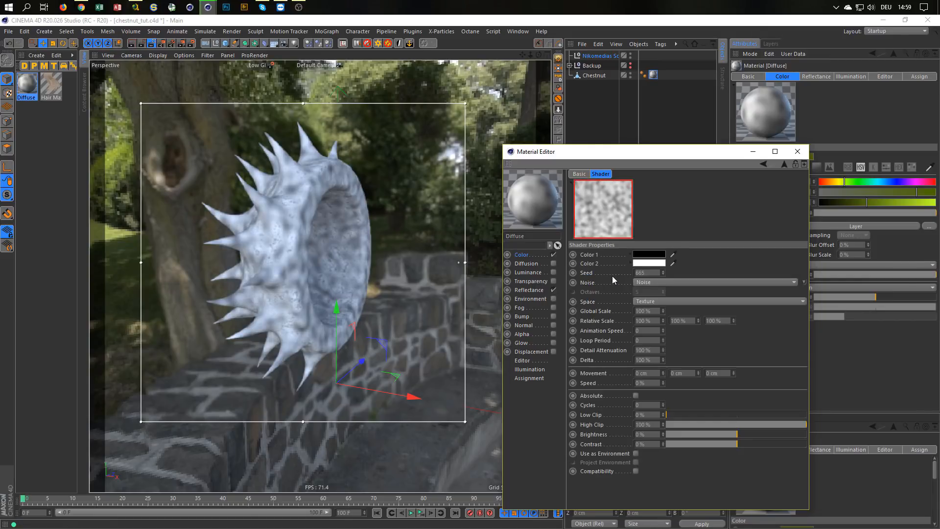
# Step: Switch the noise type to FBM and set its Contrast to 78% and Low Clip to 7%
pyautogui.click(649, 283)
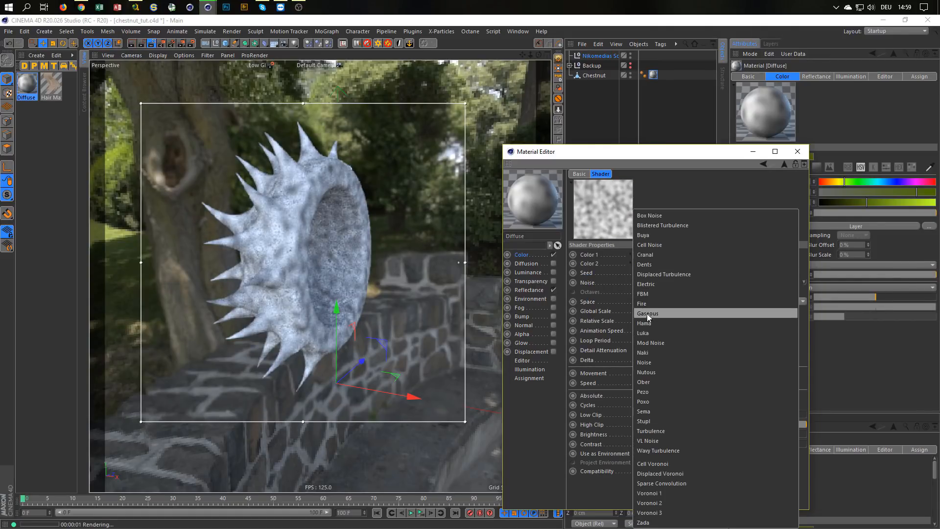
pyautogui.click(670, 294)
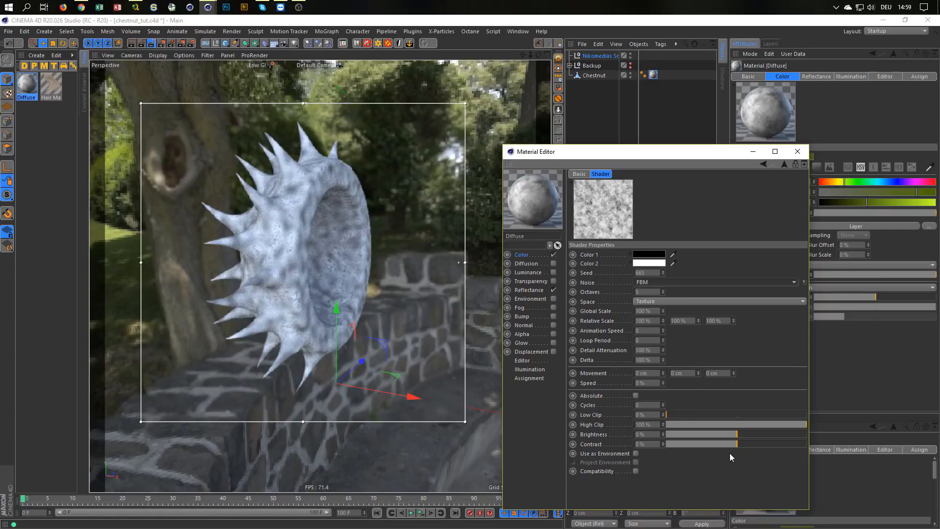
pyautogui.click(792, 445)
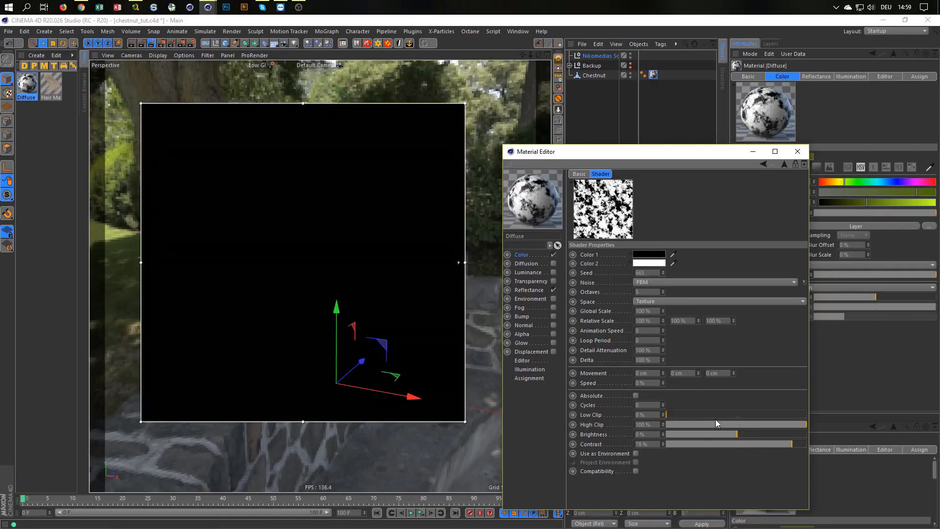
pyautogui.click(709, 415)
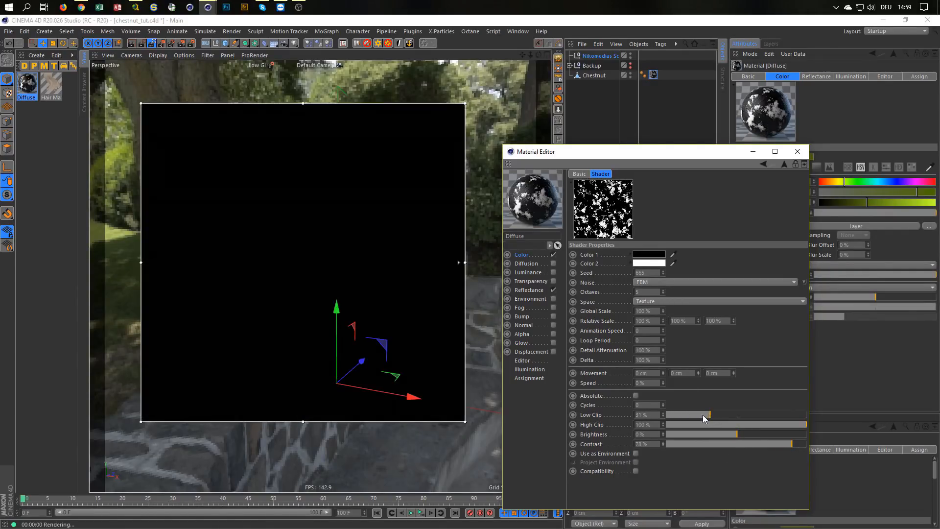
pyautogui.click(677, 416)
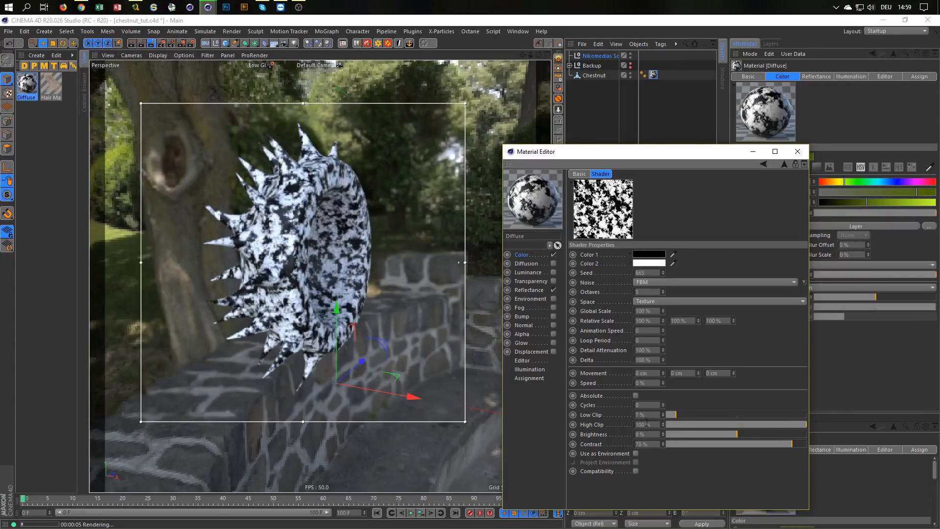
# Step: Set the noise's Low Clip to 36% and swap its colors so that Color 1 is white and Color 2 black
pyautogui.moveTo(707, 416); pyautogui.dragTo(718, 415)
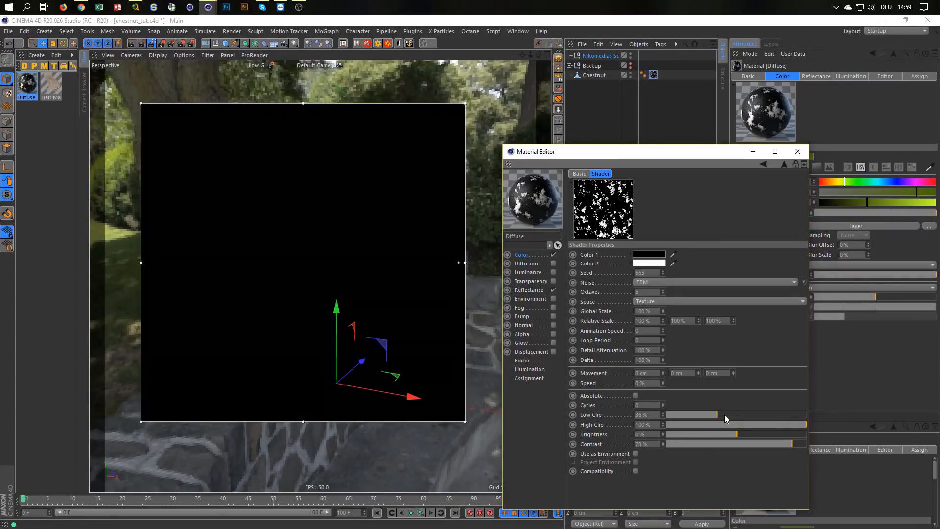
pyautogui.click(649, 263)
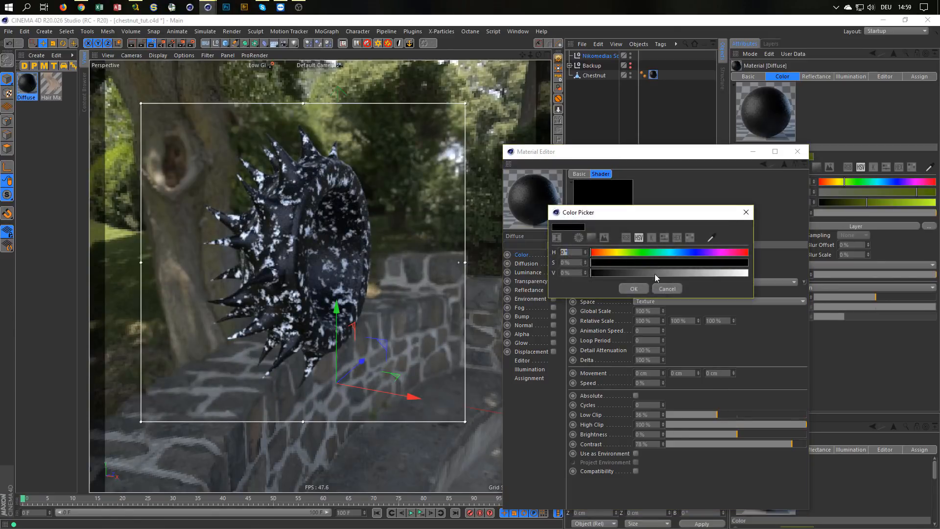
pyautogui.click(635, 289)
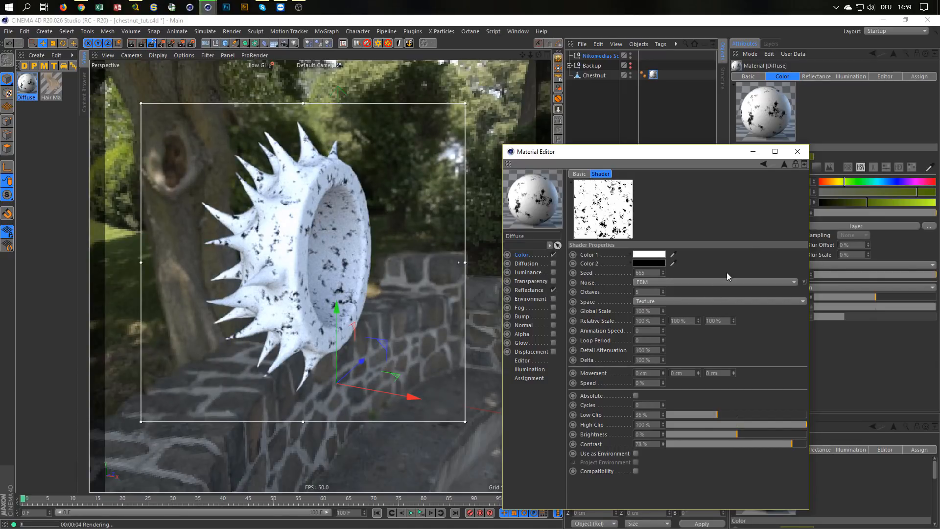
pyautogui.click(785, 163)
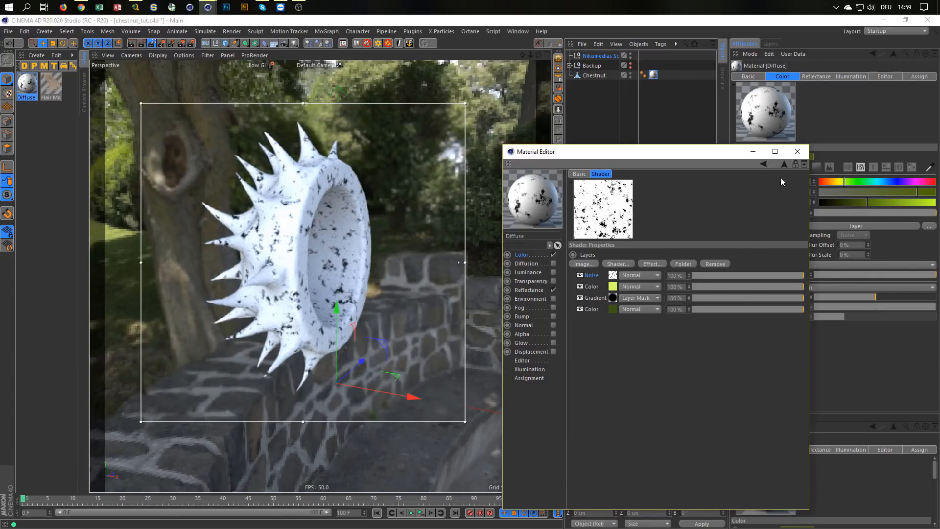
# Step: Add a Color shader layer at the top of the stack and set it to dark brown with H 36°, S 56% and V 15%
pyautogui.click(618, 264)
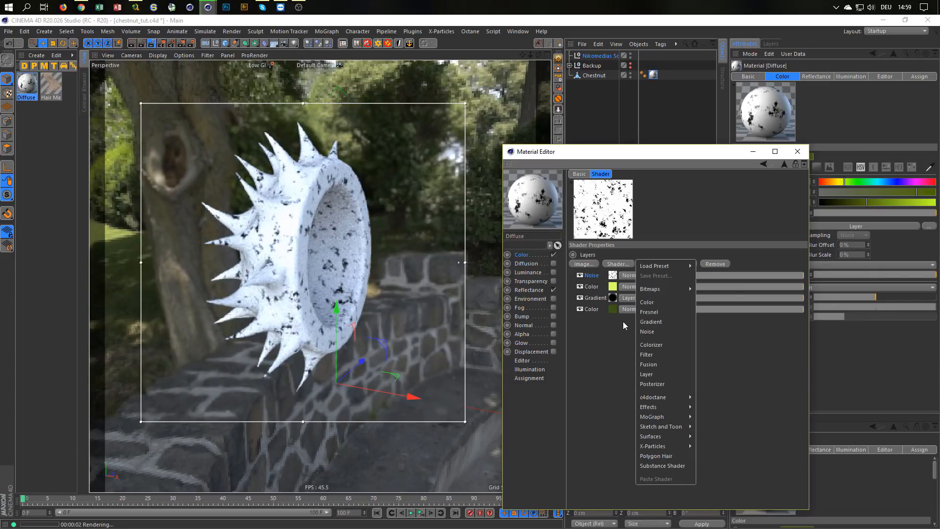
pyautogui.click(648, 302)
pyautogui.click(613, 276)
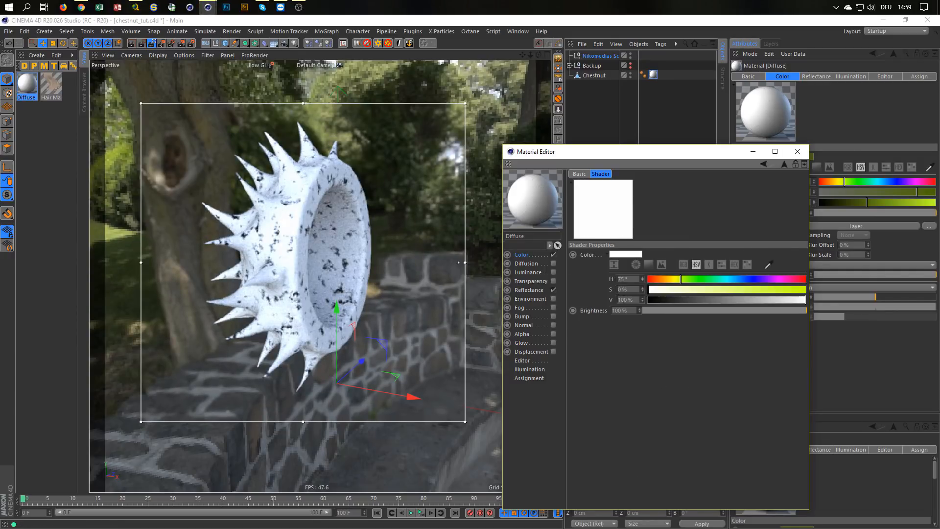
pyautogui.click(664, 279)
pyautogui.moveTo(667, 289); pyautogui.dragTo(736, 290)
pyautogui.moveTo(715, 300); pyautogui.dragTo(672, 300)
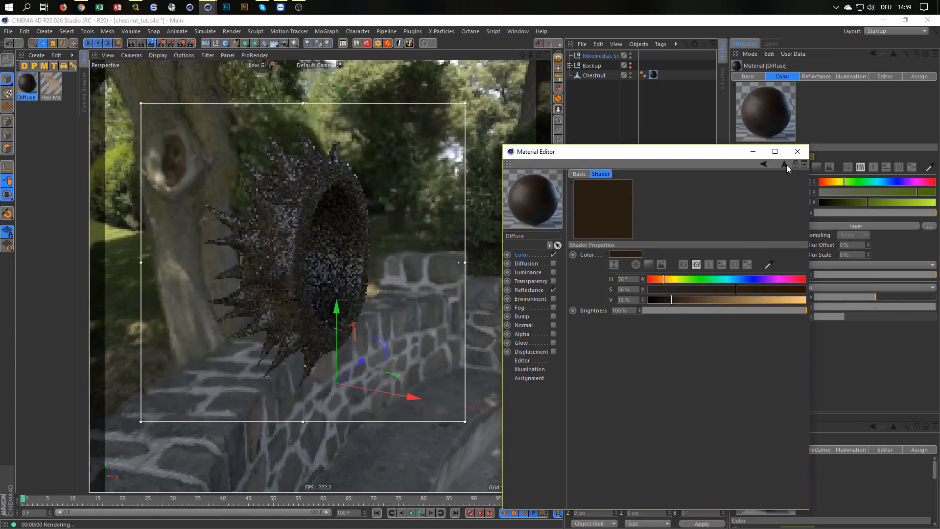
pyautogui.click(784, 164)
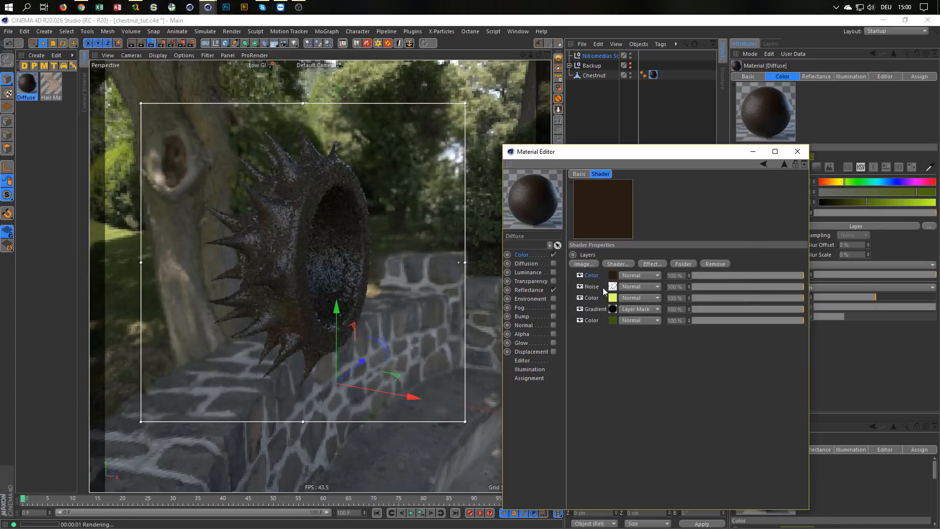
# Step: Set the Noise layer's blend mode to Layer Mask and reverse its colors to black for Color 1 and white for Color 2
pyautogui.click(637, 286)
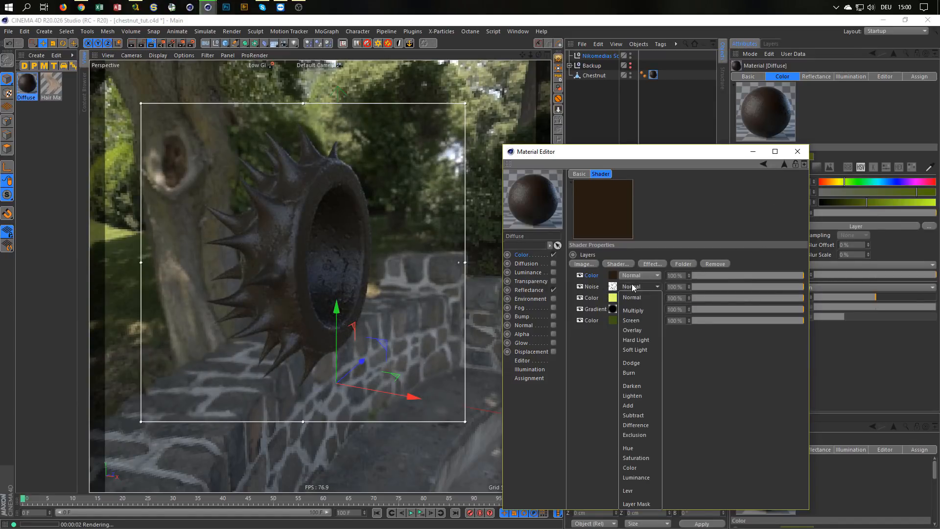
pyautogui.click(641, 502)
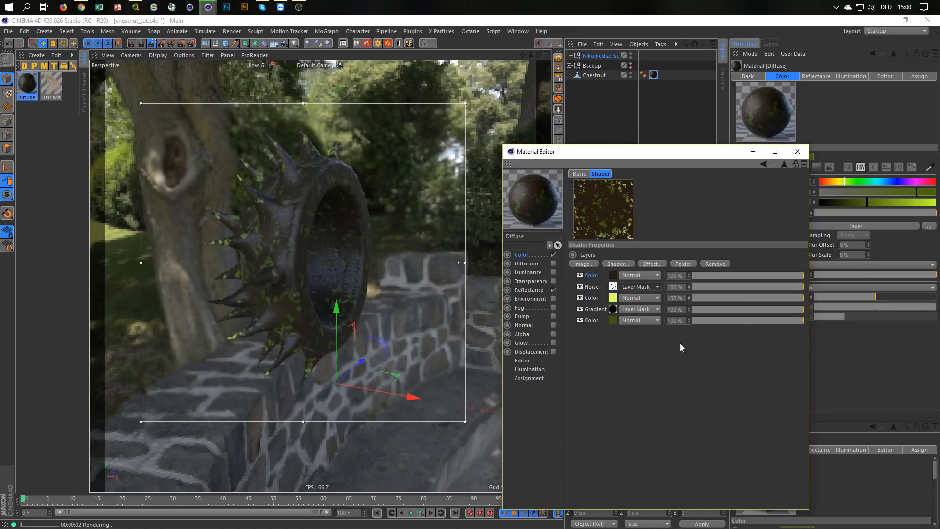
pyautogui.click(613, 287)
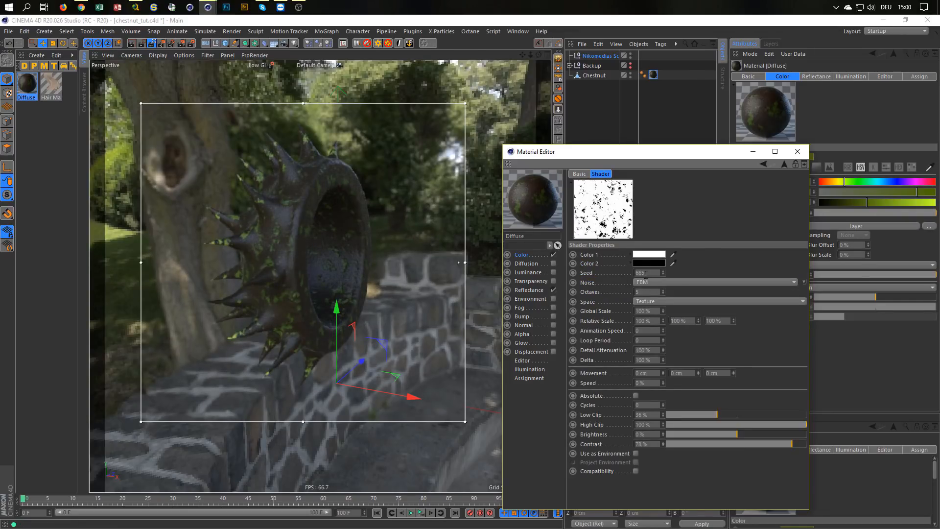
pyautogui.moveTo(649, 264); pyautogui.dragTo(651, 254)
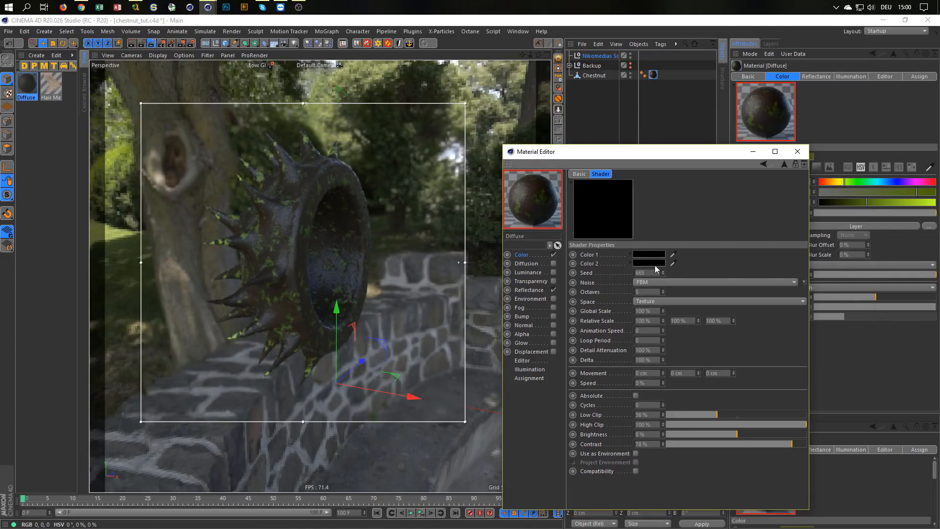
pyautogui.click(646, 265)
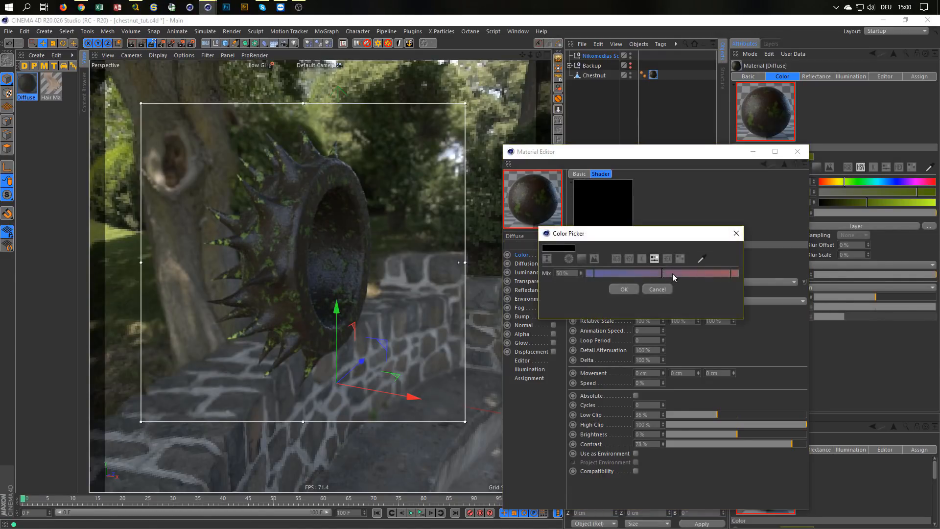
pyautogui.click(657, 289)
pyautogui.click(645, 265)
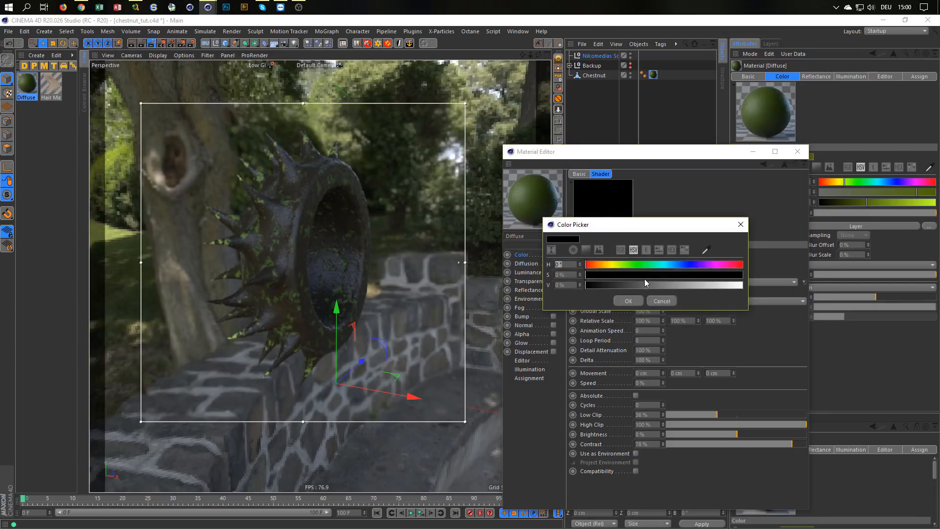
pyautogui.moveTo(646, 284); pyautogui.dragTo(753, 289)
pyautogui.click(638, 301)
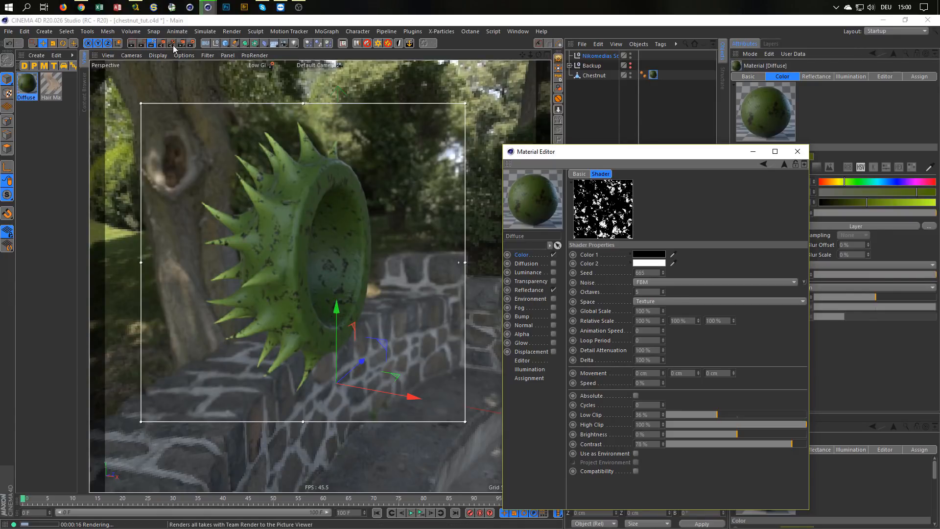
# Step: Turn off the interactive render region in the viewport
pyautogui.click(152, 45)
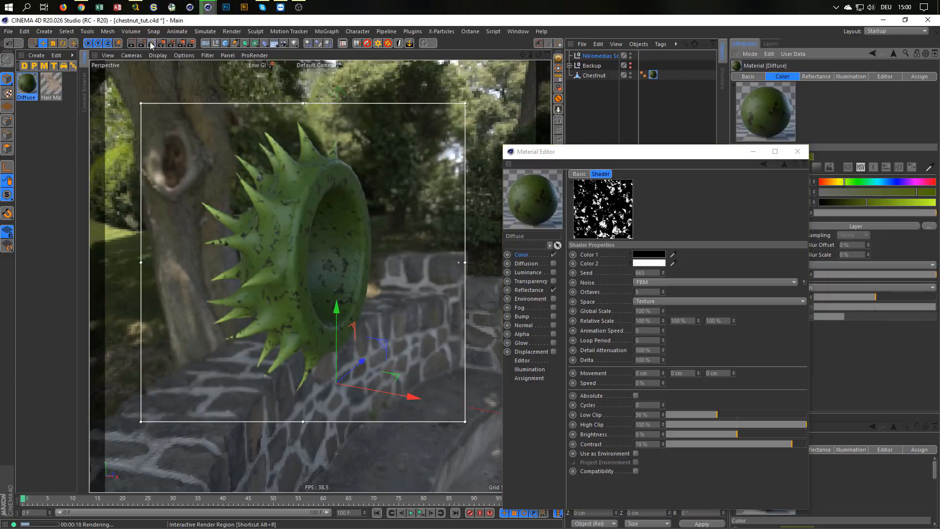
pyautogui.click(152, 46)
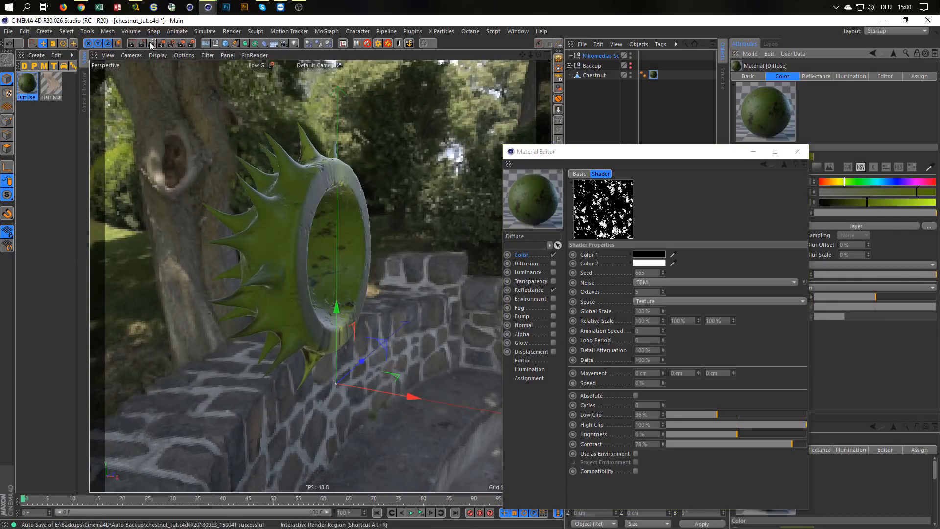
pyautogui.click(298, 7)
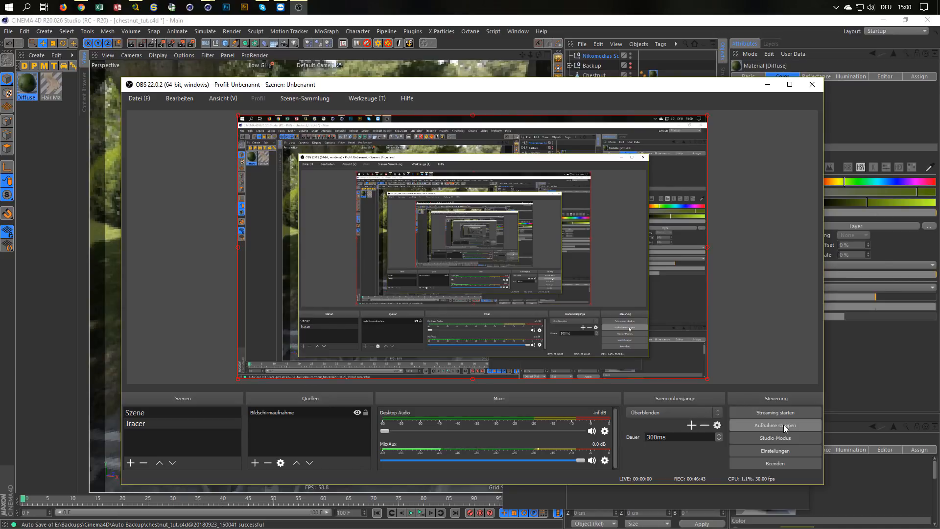
pyautogui.click(784, 425)
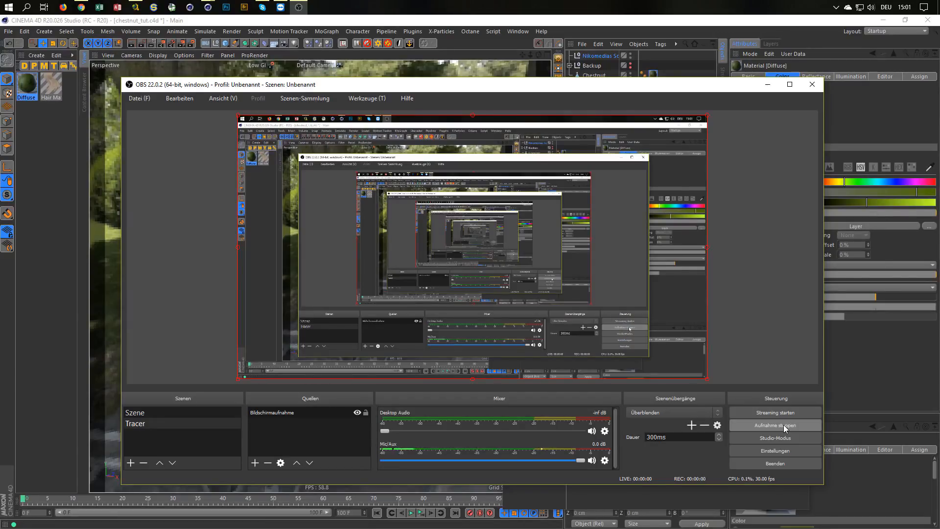
pyautogui.click(604, 33)
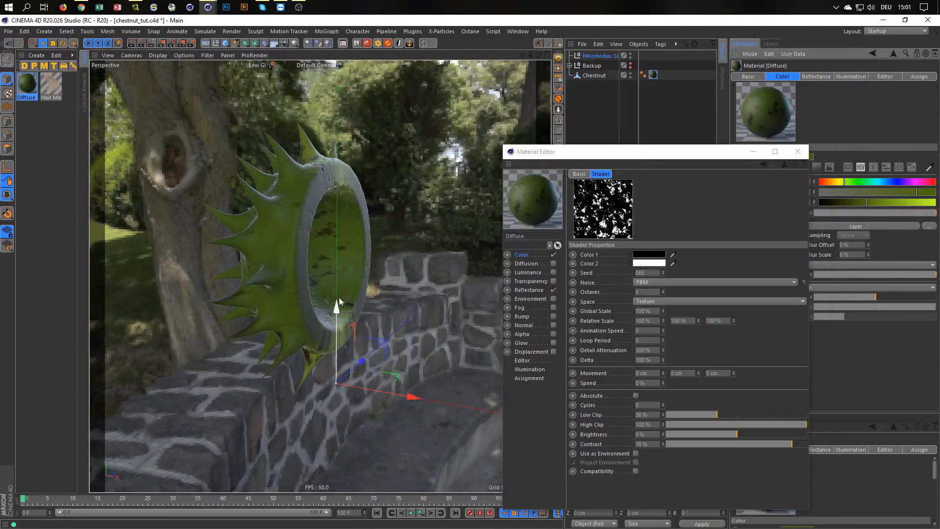
# Step: Close the Material Editor and save the scene
pyautogui.click(151, 43)
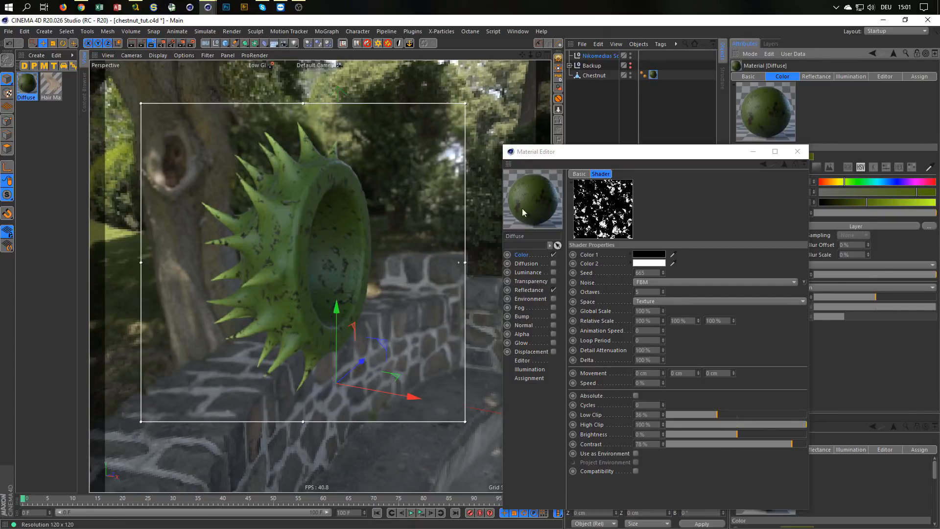
pyautogui.click(151, 44)
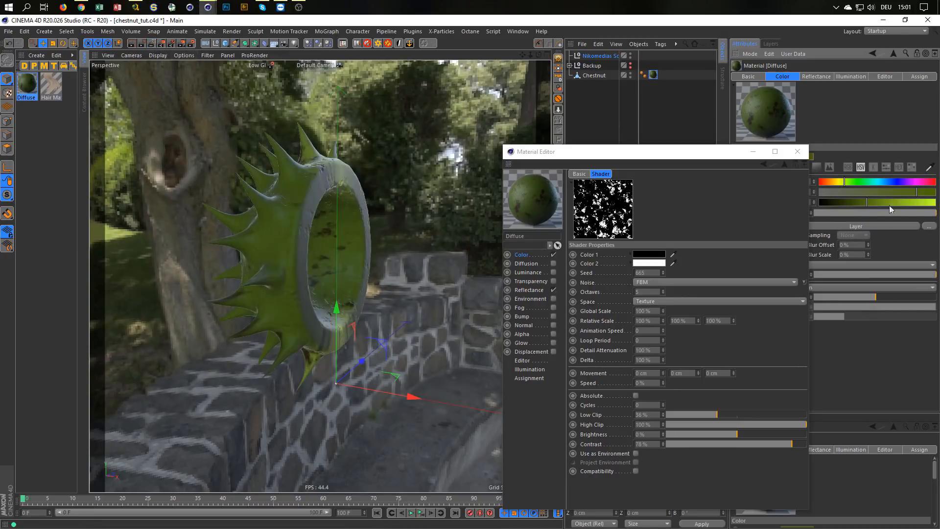
pyautogui.click(803, 156)
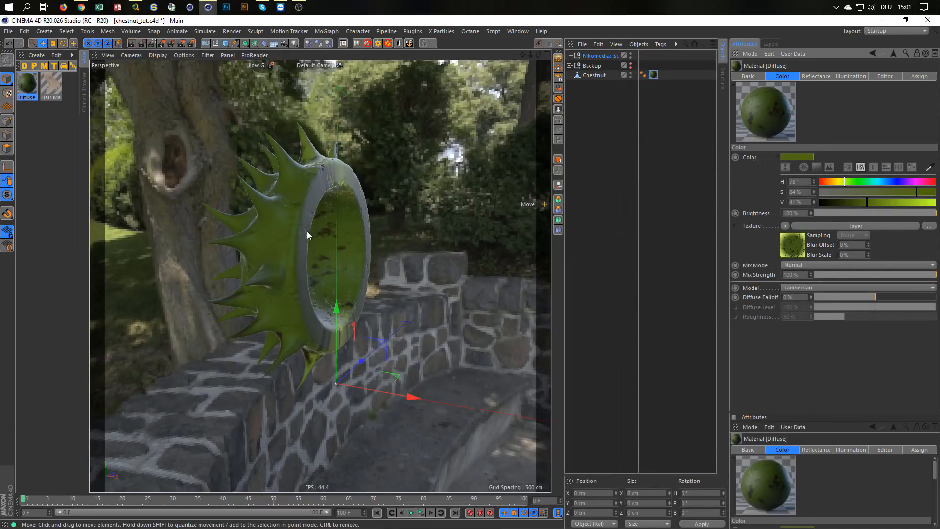
pyautogui.moveTo(309, 236)
pyautogui.keyDown('alt'); pyautogui.mouseDown()
pyautogui.moveTo(325, 249)
pyautogui.moveTo(312, 233)
pyautogui.mouseUp(); pyautogui.keyUp('alt')
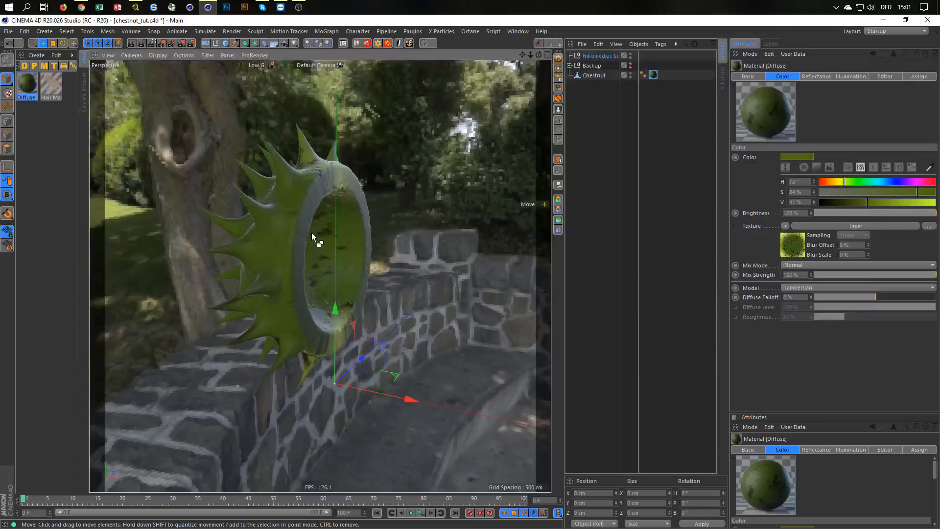
pyautogui.hotkey('ctrl', 's')
pyautogui.keyDown('alt'); pyautogui.moveTo(299, 237); pyautogui.dragTo(355, 264); pyautogui.keyUp('alt')
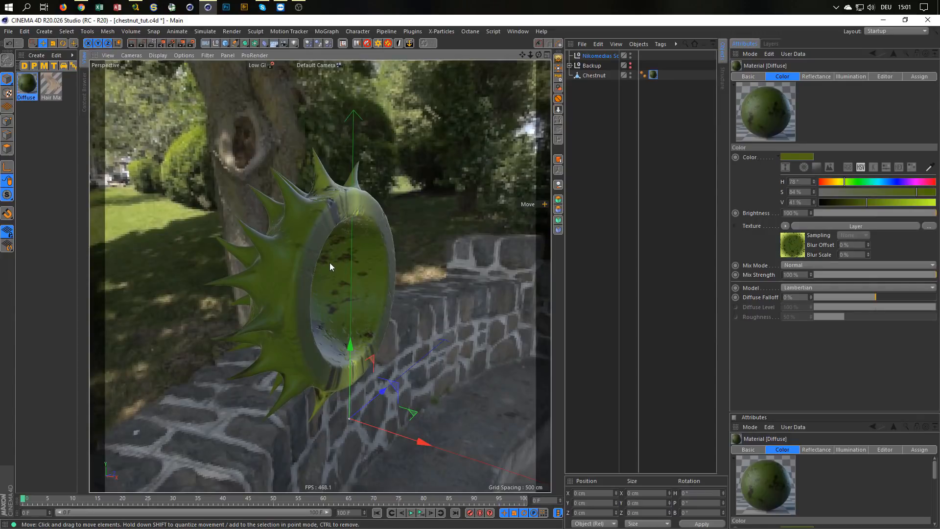
# Step: Select the Chestnut object and rescale it to about 265 cm in X and 284 cm in Y
pyautogui.click(592, 76)
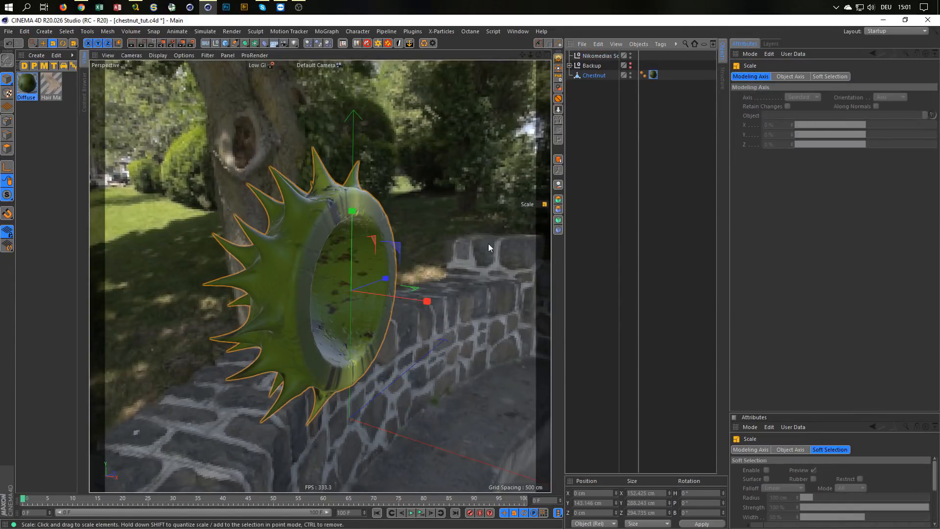
pyautogui.keyDown('alt'); pyautogui.moveTo(360, 310); pyautogui.dragTo(308, 272); pyautogui.keyUp('alt')
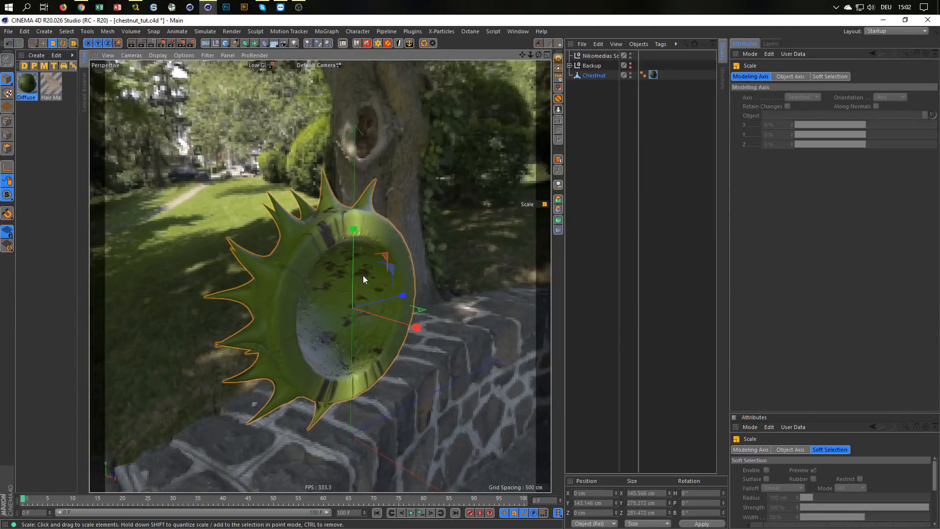
pyautogui.moveTo(417, 327); pyautogui.dragTo(428, 332)
pyautogui.moveTo(295, 257)
pyautogui.keyDown('alt'); pyautogui.mouseDown()
pyautogui.moveTo(204, 269)
pyautogui.moveTo(268, 256)
pyautogui.moveTo(299, 274)
pyautogui.mouseUp(); pyautogui.keyUp('alt')
pyautogui.moveTo(396, 315); pyautogui.dragTo(390, 314)
pyautogui.moveTo(337, 250); pyautogui.dragTo(345, 244)
pyautogui.moveTo(395, 316); pyautogui.dragTo(306, 272)
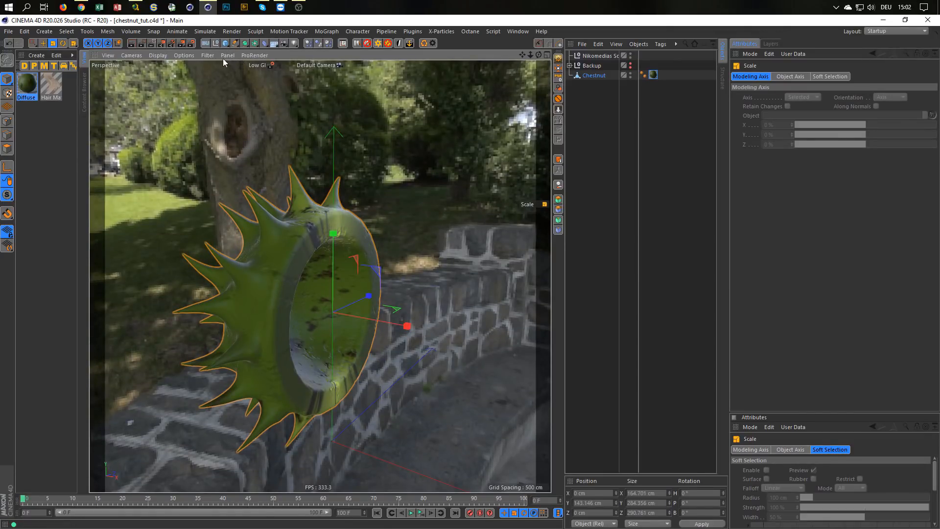
# Step: Add a sphere primitive and raise it in the Right view to about 141 cm in Y, inside the chestnut shell
pyautogui.click(224, 43)
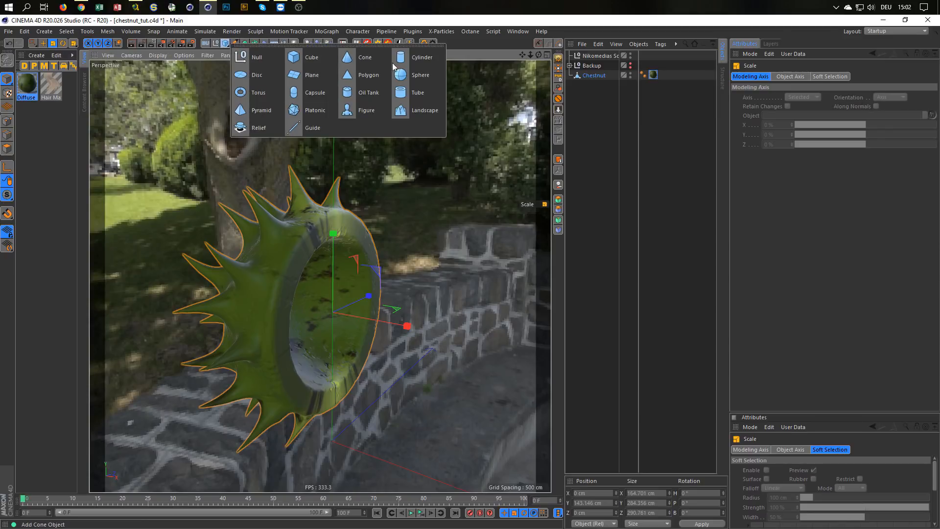
pyautogui.click(419, 75)
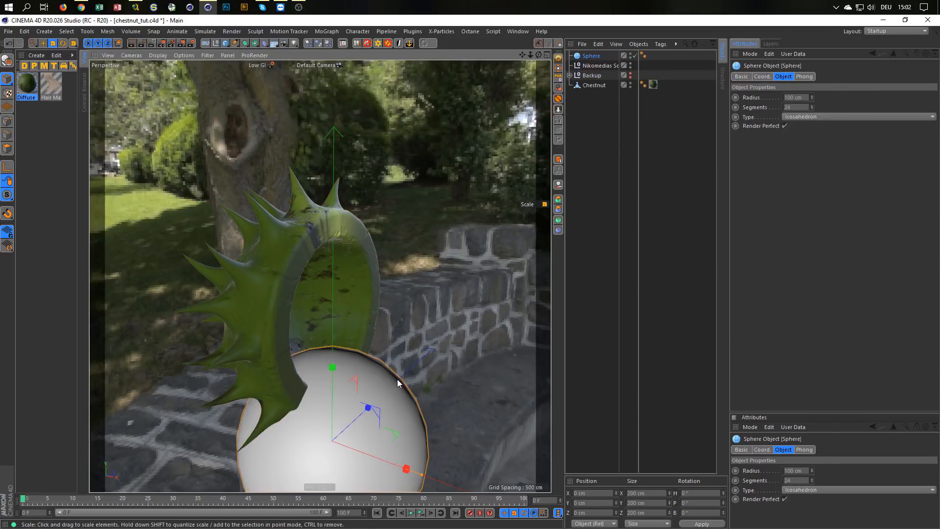
pyautogui.press('e')
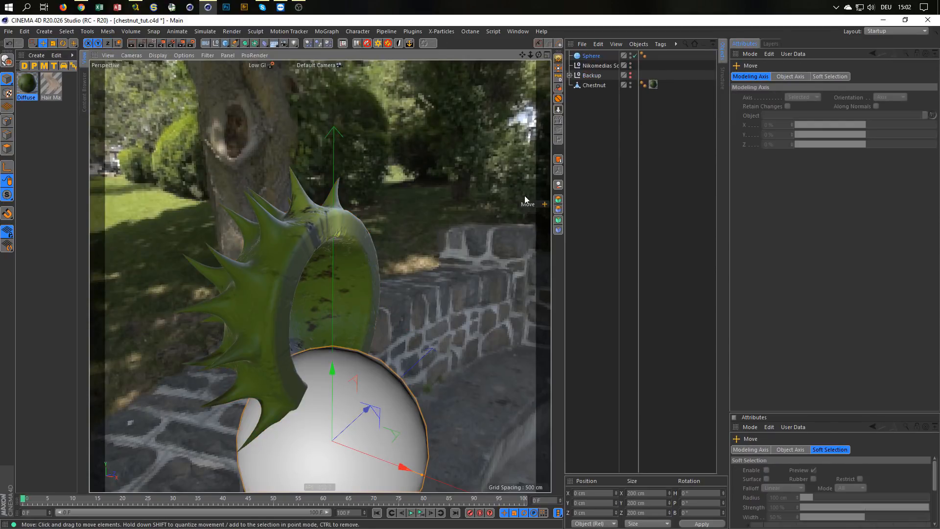
pyautogui.middleClick(401, 277)
pyautogui.middleClick(257, 377)
pyautogui.keyDown('alt'); pyautogui.moveTo(354, 233); pyautogui.dragTo(368, 234, button='right'); pyautogui.keyUp('alt')
pyautogui.keyDown('alt'); pyautogui.moveTo(369, 235); pyautogui.dragTo(305, 355, button='middle'); pyautogui.keyUp('alt')
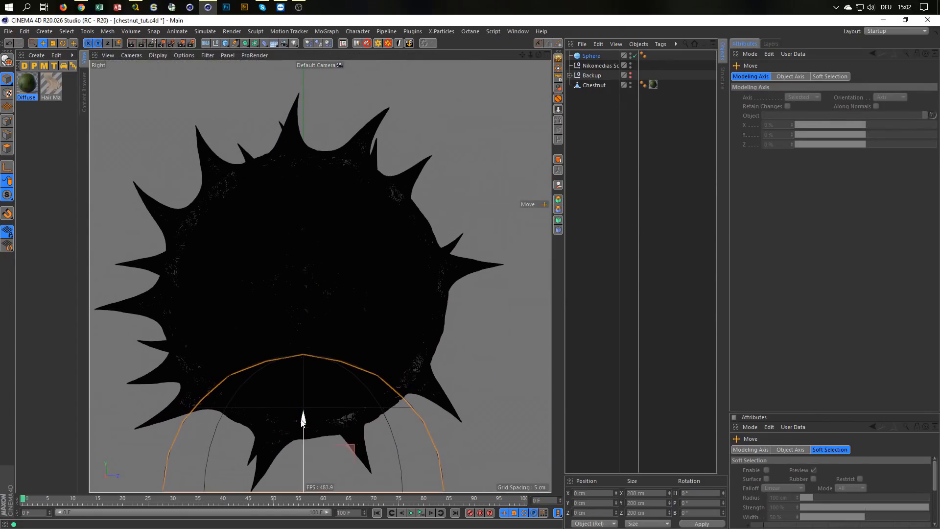
pyautogui.moveTo(298, 422); pyautogui.dragTo(309, 236)
# Step: Scale the sphere down uniformly to about 169 cm in diameter so it fits within the shell
pyautogui.scroll(3, 346, 278)
pyautogui.keyDown('alt'); pyautogui.moveTo(347, 279); pyautogui.dragTo(361, 290, button='right'); pyautogui.keyUp('alt')
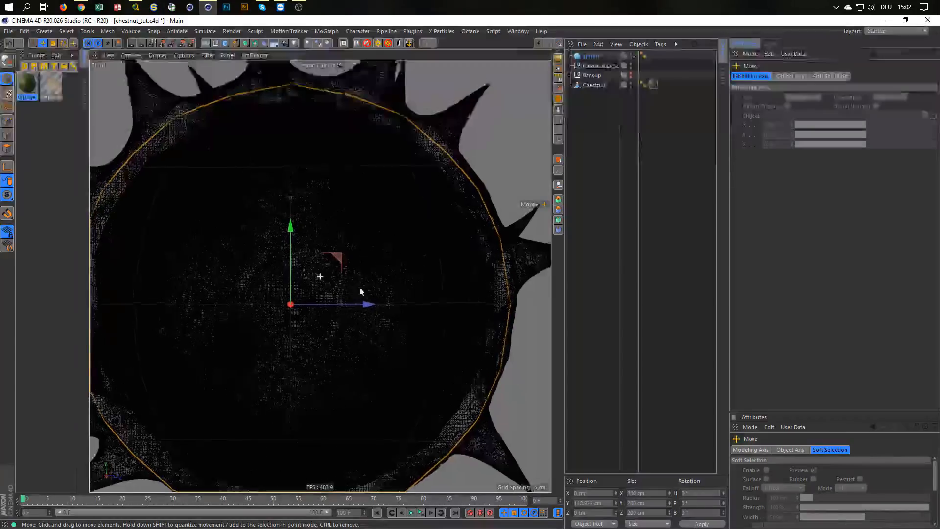
pyautogui.keyDown('alt'); pyautogui.moveTo(360, 289); pyautogui.dragTo(376, 296, button='middle'); pyautogui.keyUp('alt')
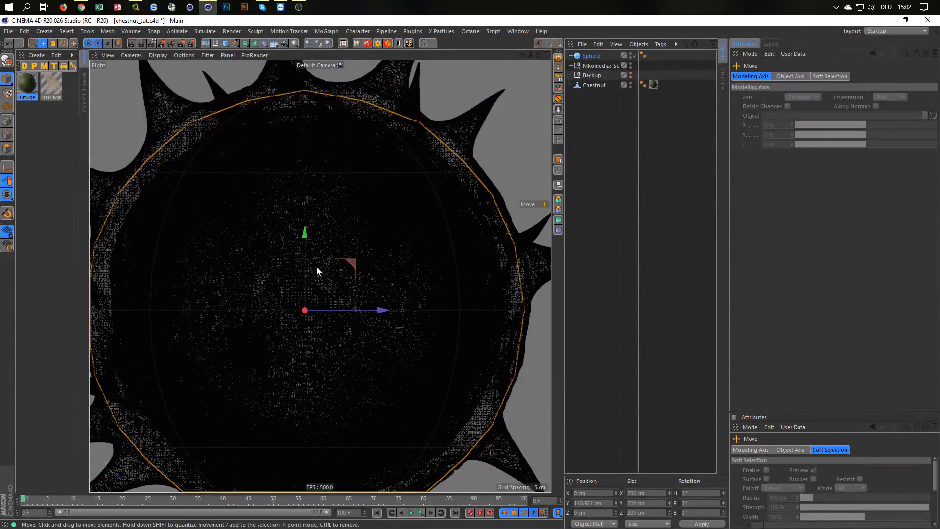
pyautogui.press('t')
pyautogui.moveTo(392, 353); pyautogui.dragTo(369, 401)
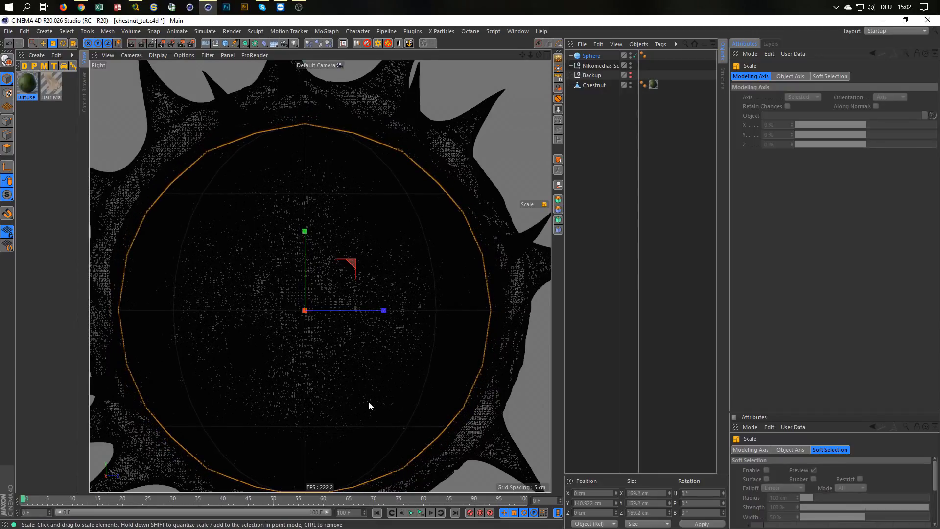
# Step: Return to the Perspective view and display the models with Gouraud shading and wireframe lines
pyautogui.middleClick(386, 375)
pyautogui.middleClick(236, 187)
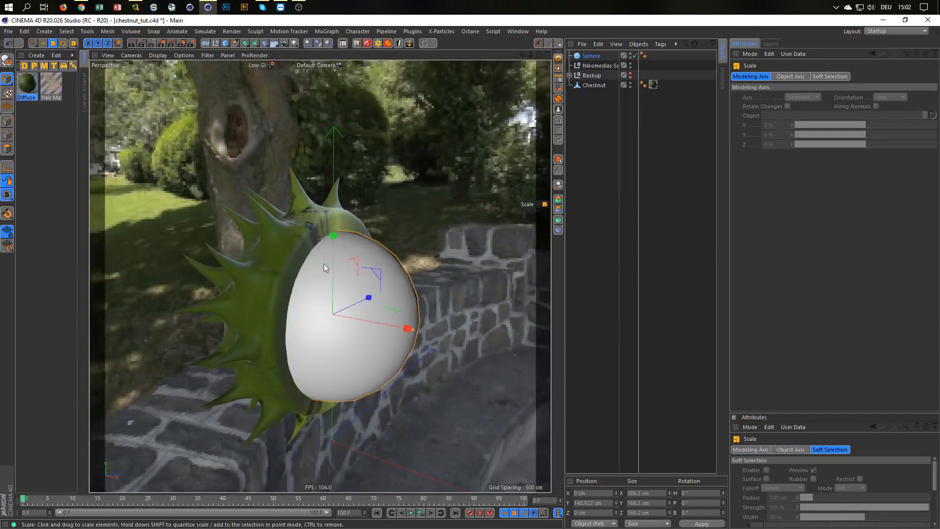
pyautogui.keyDown('alt'); pyautogui.moveTo(324, 263); pyautogui.dragTo(379, 276); pyautogui.keyUp('alt')
pyautogui.press('e')
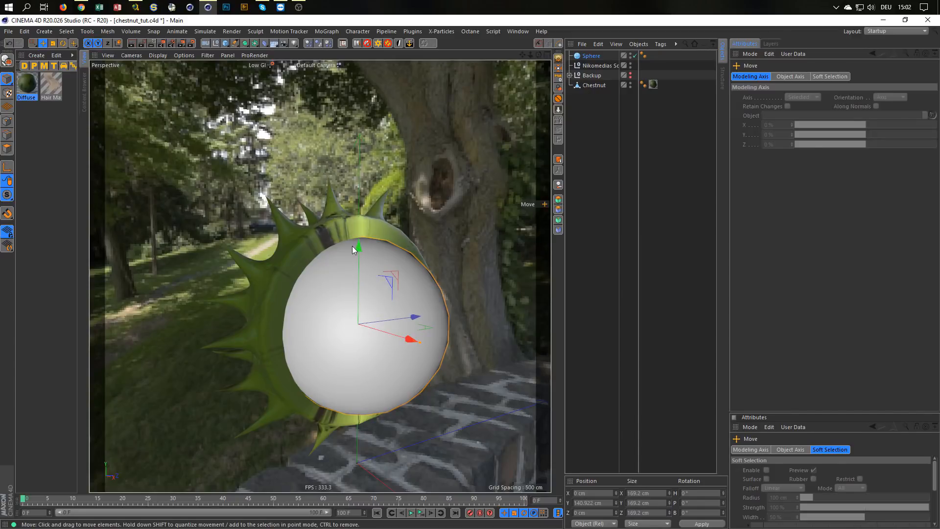
pyautogui.press('n')
pyautogui.press('b')
pyautogui.keyDown('alt'); pyautogui.moveTo(360, 263); pyautogui.dragTo(420, 255, button='right'); pyautogui.keyUp('alt')
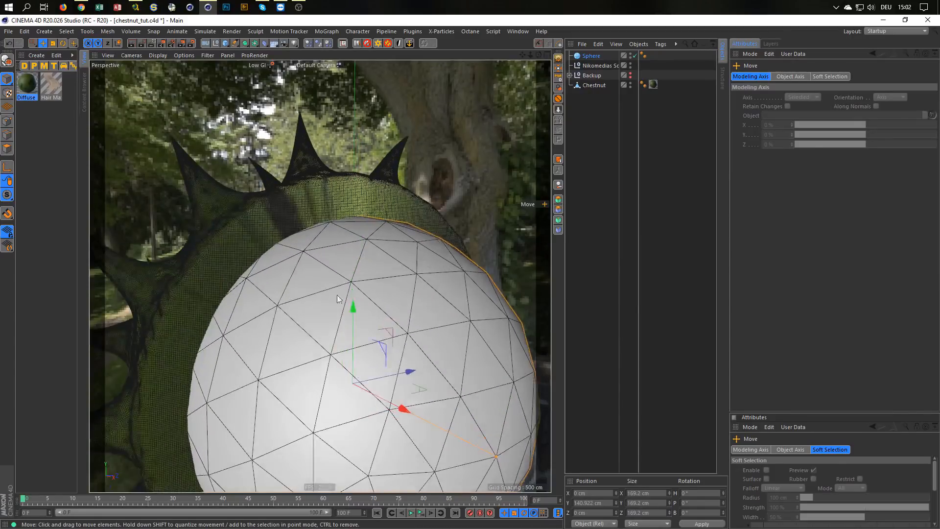
# Step: Lower the sphere to about 136 cm in Y and scale it down uniformly to about 158.5 cm in diameter
pyautogui.keyDown('alt'); pyautogui.moveTo(337, 295); pyautogui.dragTo(336, 319); pyautogui.keyUp('alt')
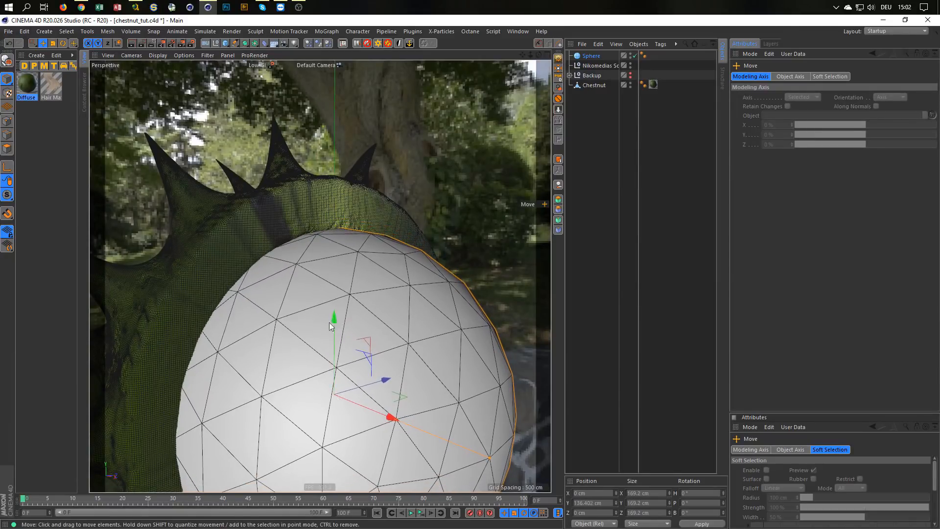
pyautogui.keyDown('alt'); pyautogui.moveTo(329, 323); pyautogui.dragTo(319, 306, button='right'); pyautogui.keyUp('alt')
pyautogui.keyDown('alt'); pyautogui.moveTo(320, 306); pyautogui.dragTo(334, 226, button='middle'); pyautogui.keyUp('alt')
pyautogui.press('t')
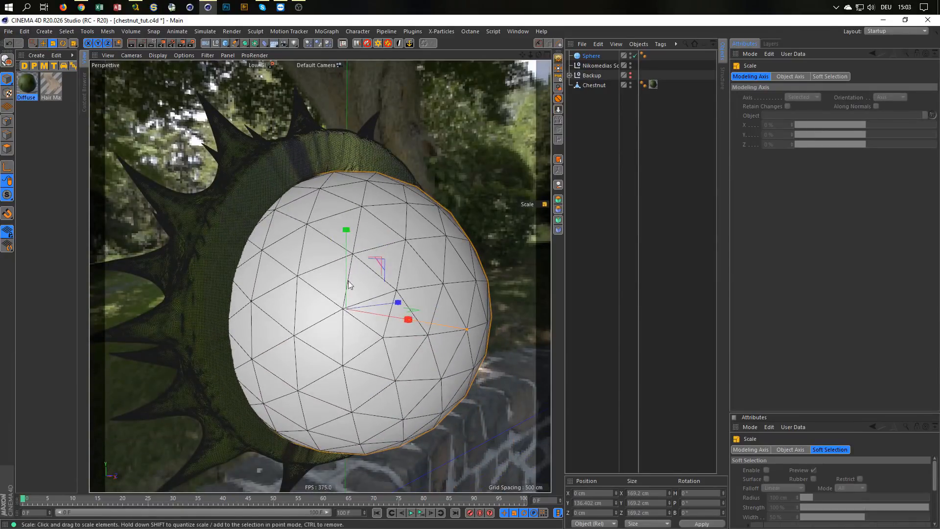
pyautogui.moveTo(348, 283); pyautogui.dragTo(338, 290)
# Step: Set the icosahedron sphere's segments to 50 for a denser mesh
pyautogui.click(589, 55)
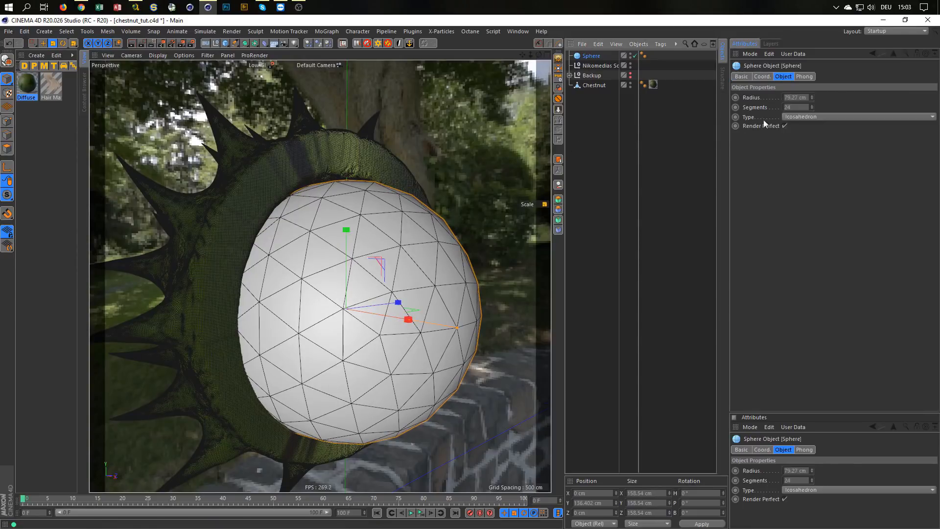
pyautogui.moveTo(797, 108); pyautogui.dragTo(740, 124)
pyautogui.write('50')
pyautogui.press('Return')
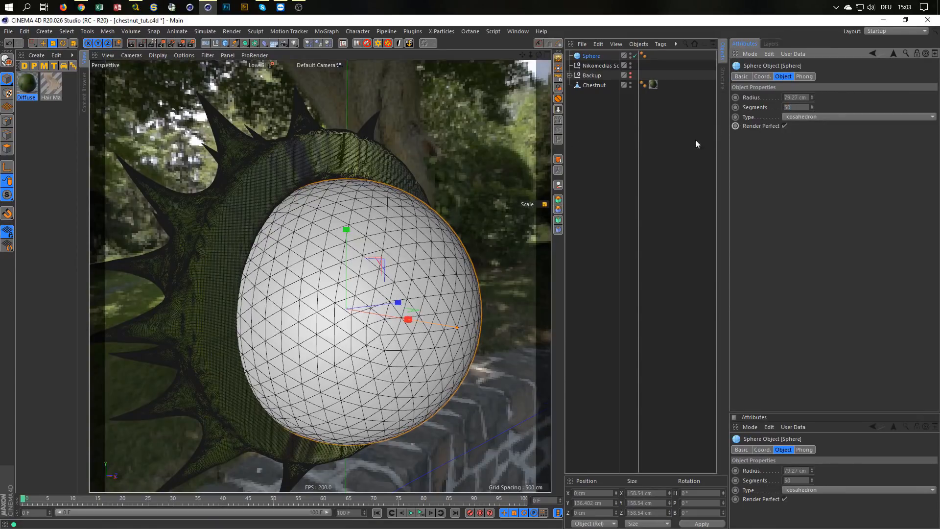
# Step: Shrink the sphere uniformly to about 147 cm in diameter and raise it to about 144 cm in Y
pyautogui.keyDown('alt'); pyautogui.moveTo(384, 244); pyautogui.dragTo(391, 211); pyautogui.keyUp('alt')
pyautogui.press('e')
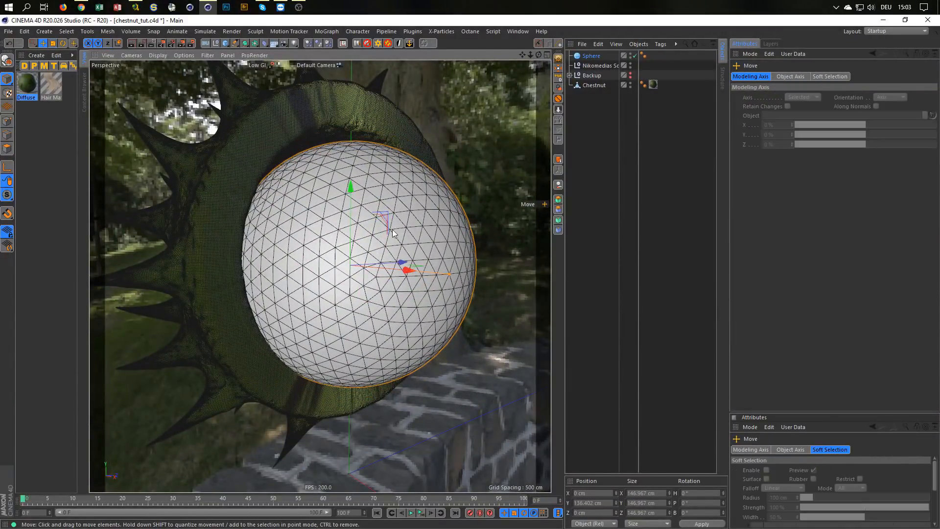
pyautogui.moveTo(341, 189); pyautogui.dragTo(341, 176)
pyautogui.keyDown('alt'); pyautogui.moveTo(462, 202); pyautogui.dragTo(345, 260); pyautogui.keyUp('alt')
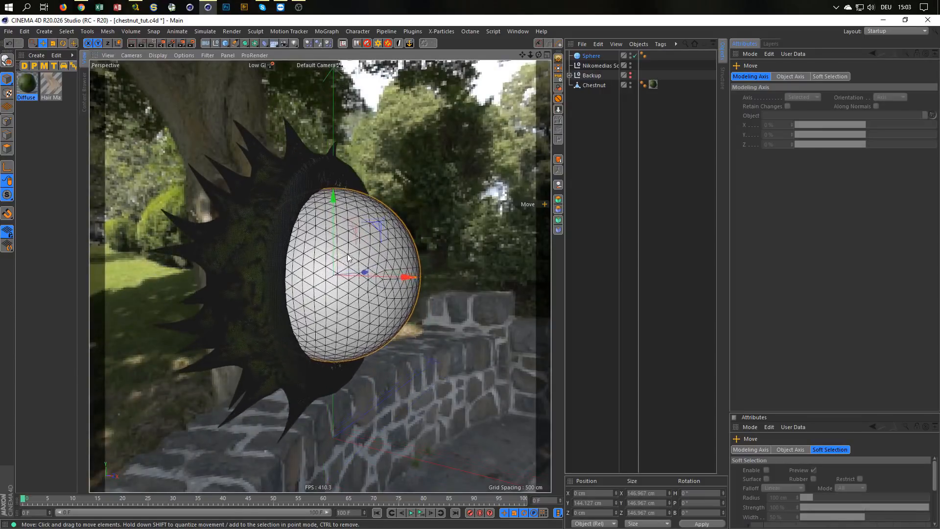
# Step: Save the scene, then create a new Diffuse material and open it in the Material Editor beside the viewport
pyautogui.hotkey('ctrl', 's')
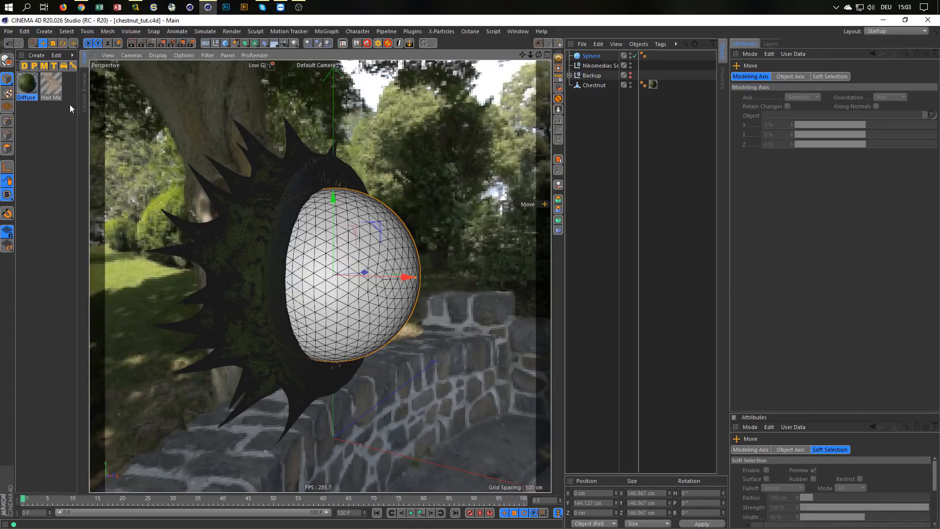
pyautogui.click(24, 66)
pyautogui.doubleClick(28, 85)
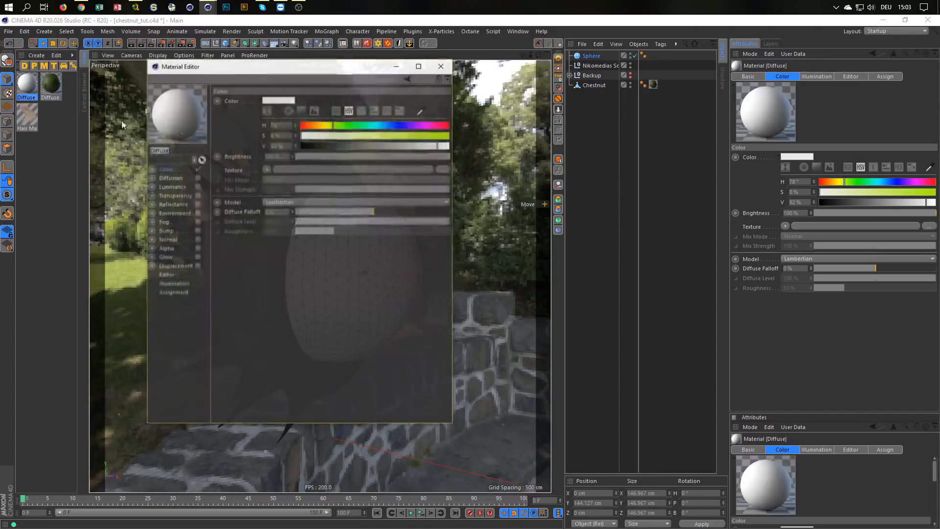
pyautogui.moveTo(339, 67); pyautogui.dragTo(755, 153)
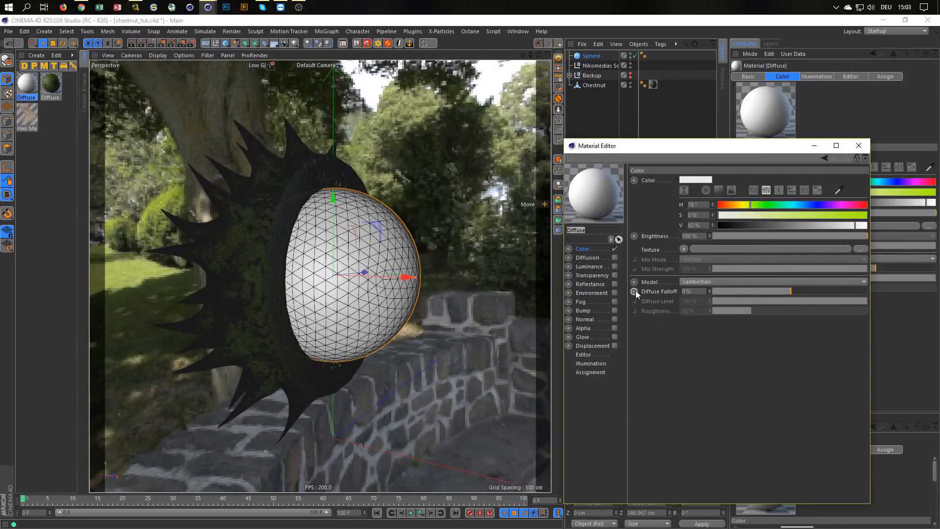
# Step: Enable reflectance on the new Diffuse material and hide its Diffuse reflection layer
pyautogui.click(616, 284)
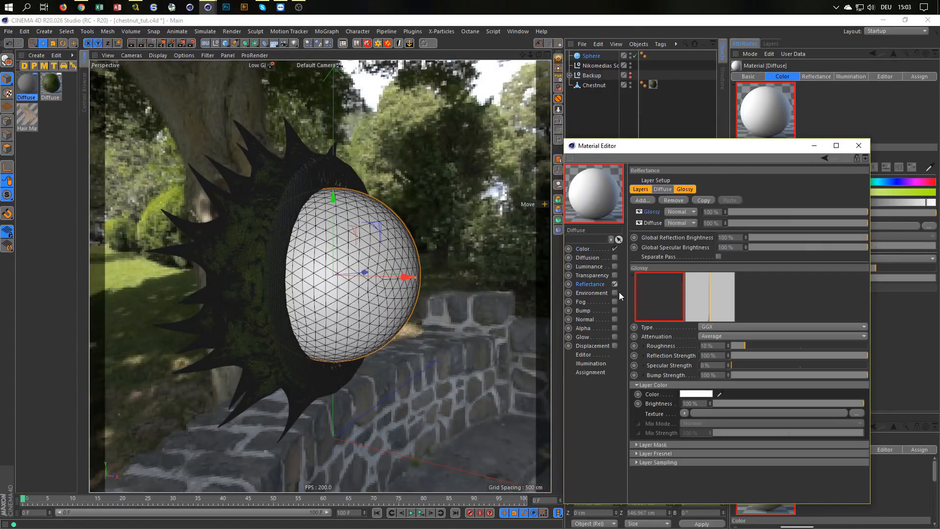
pyautogui.click(655, 221)
pyautogui.click(639, 223)
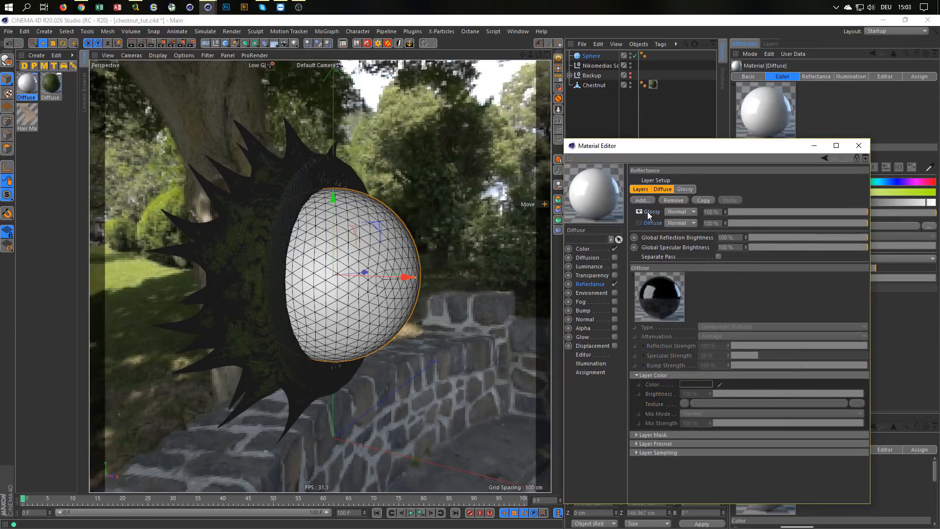
# Step: Set the Glossy reflection layer's Fresnel preset to Oil (Vegetable) and its roughness to 25%
pyautogui.click(648, 212)
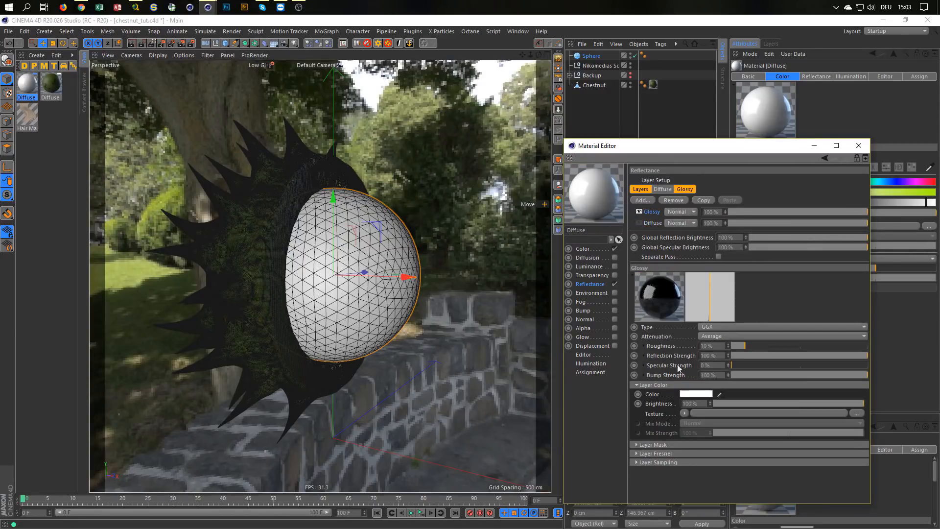
pyautogui.click(665, 453)
pyautogui.click(700, 473)
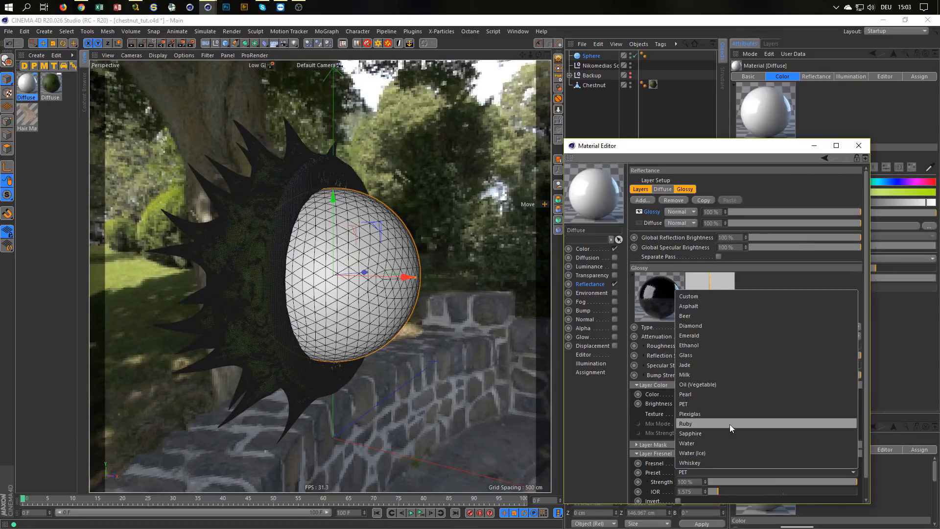
pyautogui.click(731, 385)
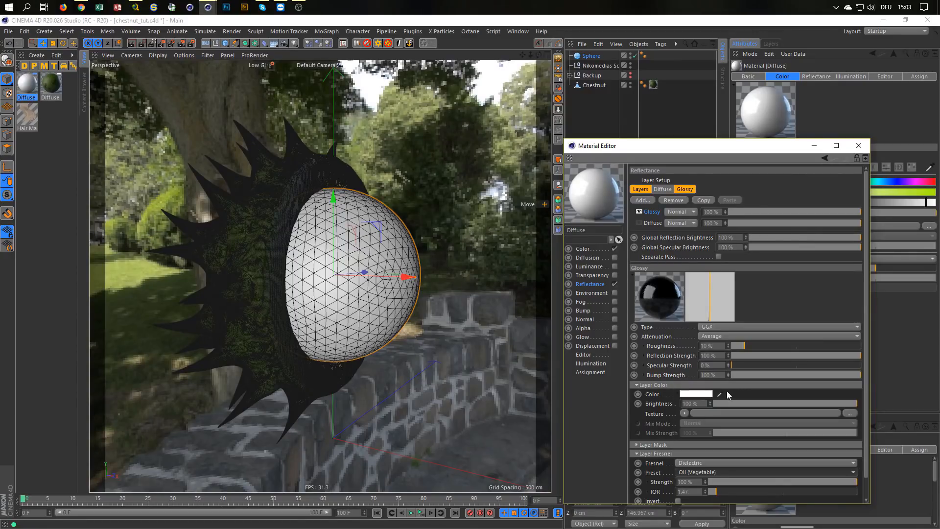
pyautogui.click(764, 345)
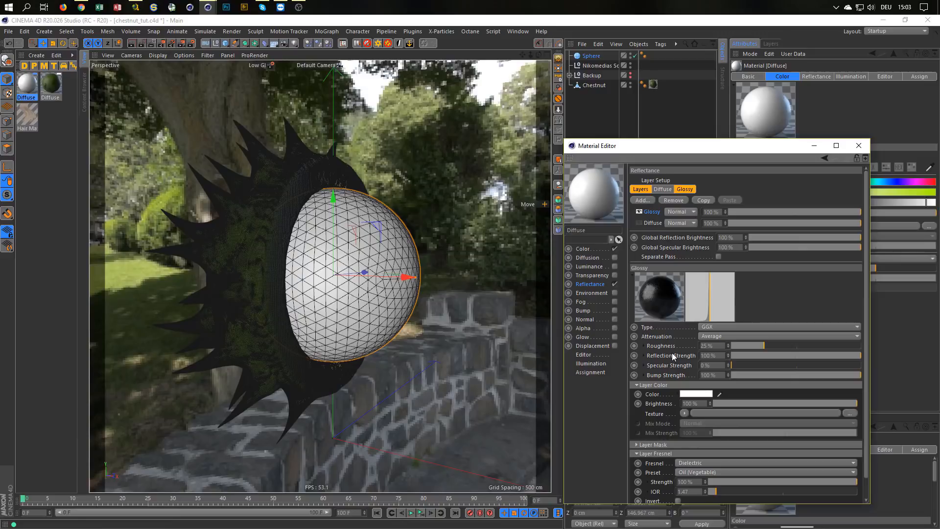
# Step: Color the new material brownish orange with 100% saturation and 52% value, and apply it to the sphere
pyautogui.click(588, 248)
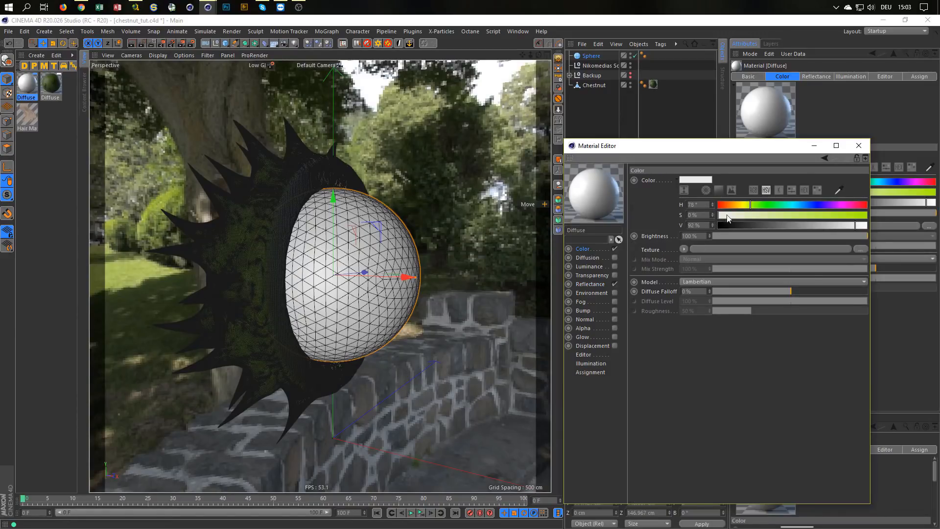
pyautogui.moveTo(742, 206); pyautogui.dragTo(795, 228)
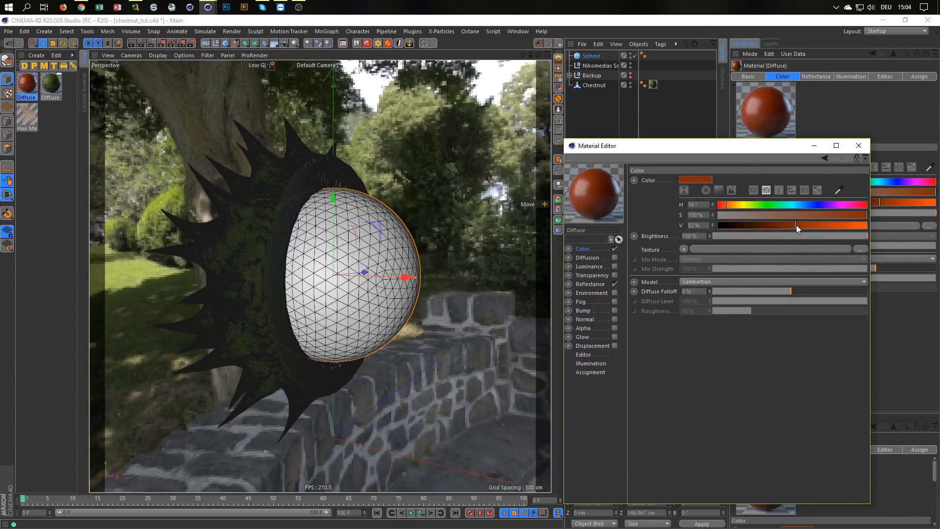
pyautogui.moveTo(30, 86); pyautogui.dragTo(343, 255)
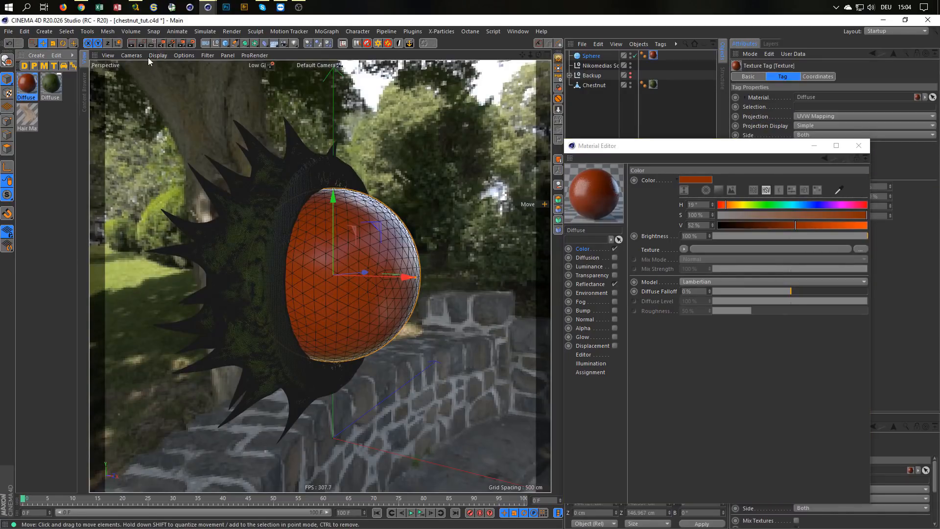
# Step: Start the interactive render region over the chestnut and set the sphere material's hue to 13°
pyautogui.click(151, 43)
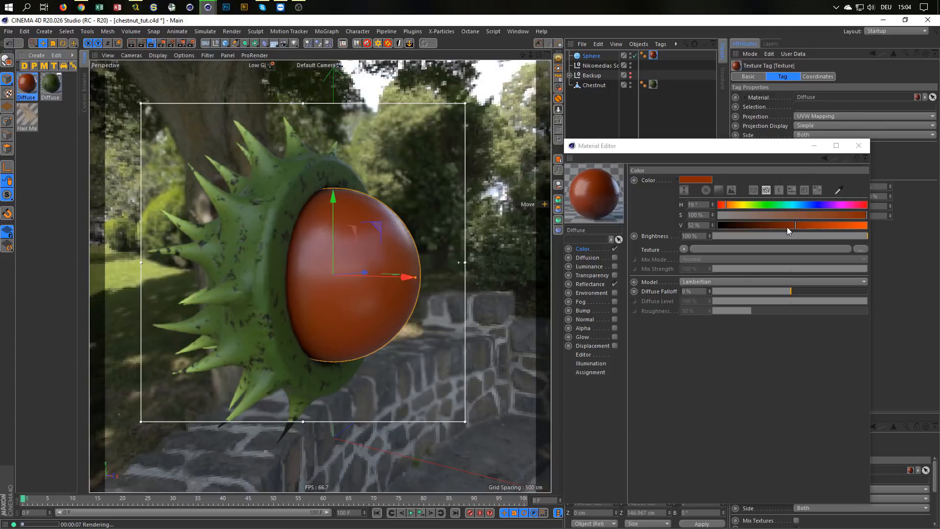
pyautogui.click(724, 205)
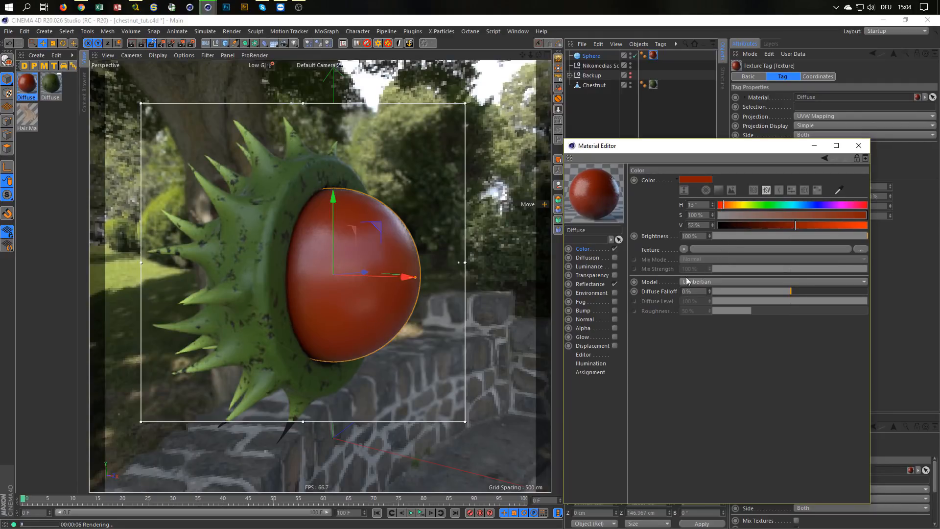
# Step: Enable bump on the sphere's material with a Noise shader of type Naki
pyautogui.click(615, 311)
pyautogui.click(675, 202)
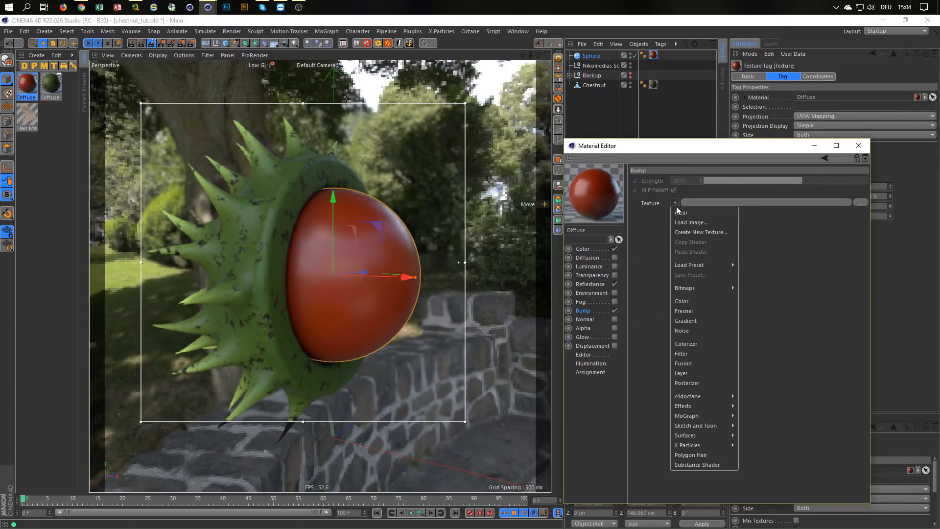
pyautogui.click(681, 330)
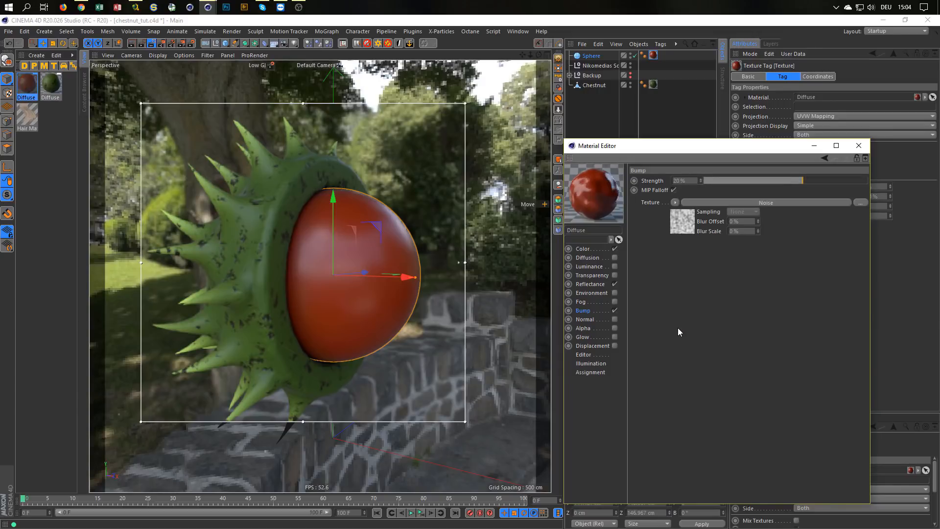
pyautogui.click(692, 221)
pyautogui.click(708, 277)
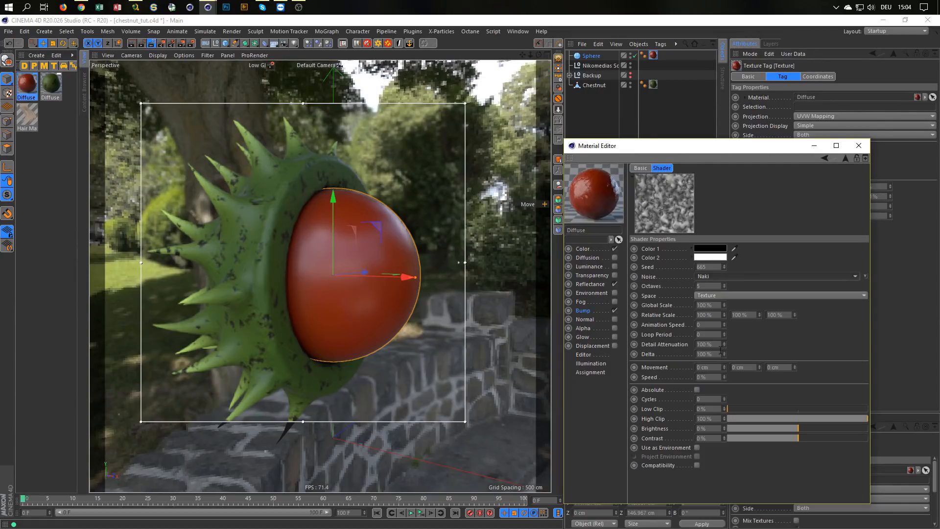
pyautogui.click(705, 353)
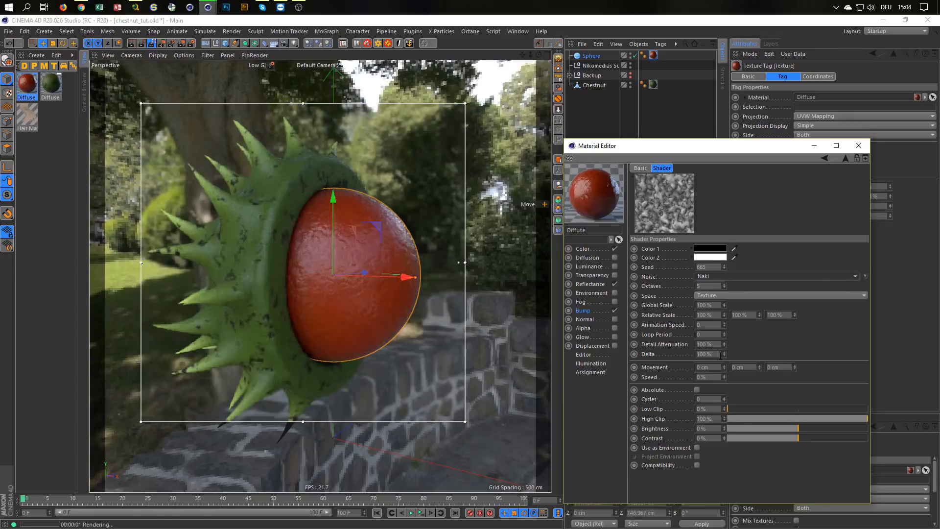
# Step: Set the bump noise's global scale to 300%
pyautogui.click(709, 305)
pyautogui.write('300')
pyautogui.press('Return')
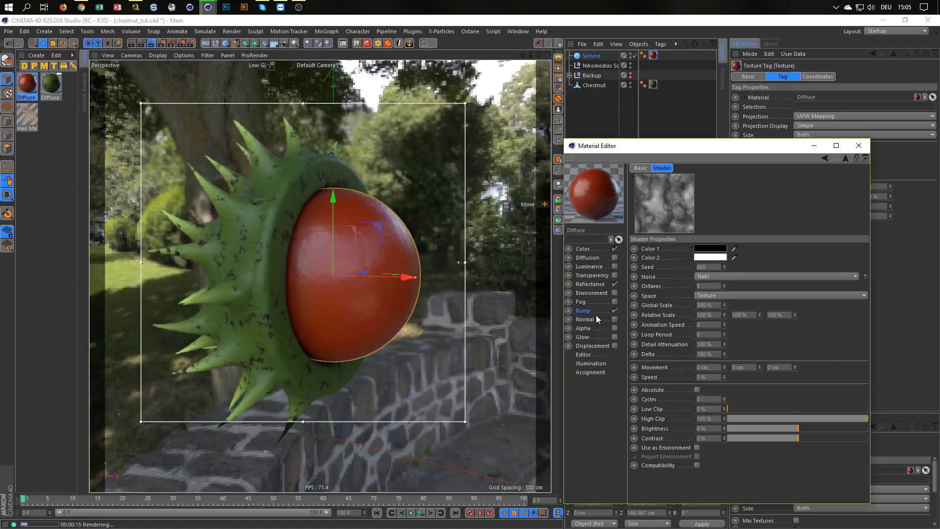
# Step: Add a Noise shader of type Sema as the color texture of the sphere's material
pyautogui.click(595, 250)
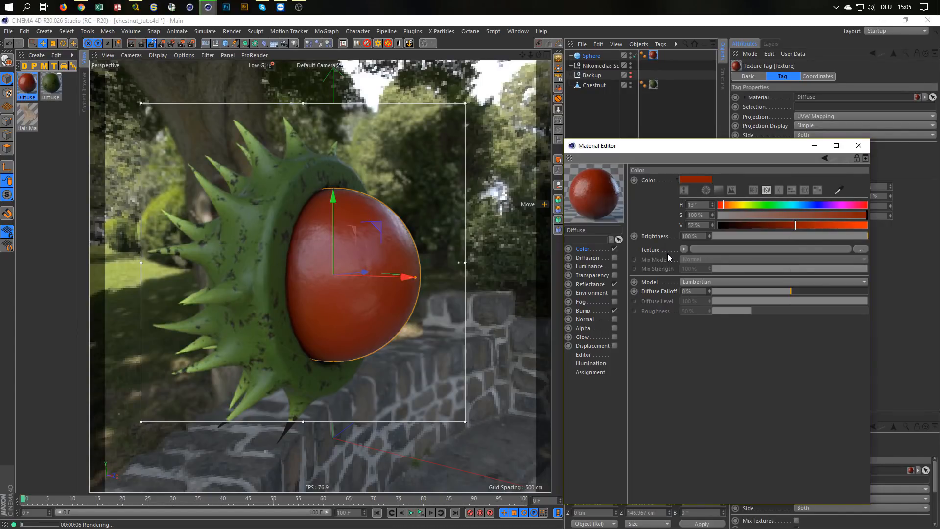
pyautogui.click(684, 250)
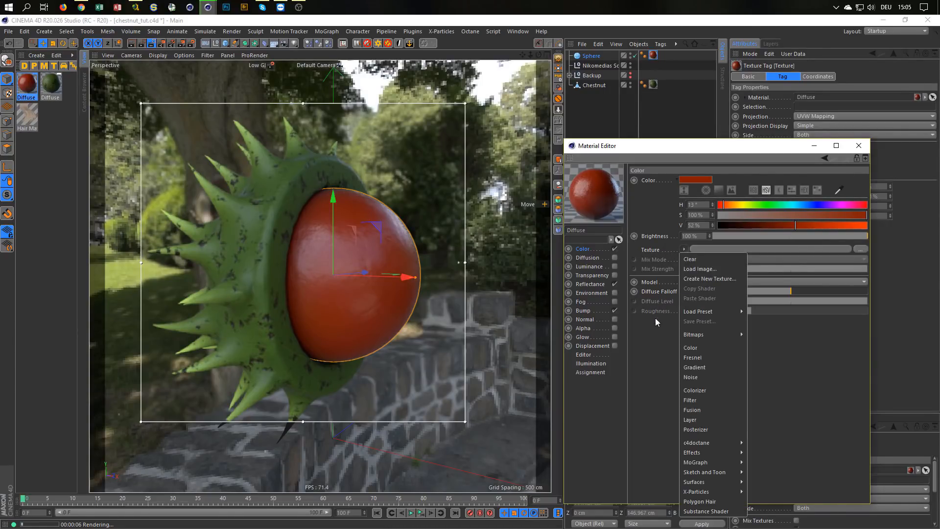
pyautogui.click(684, 377)
pyautogui.click(692, 268)
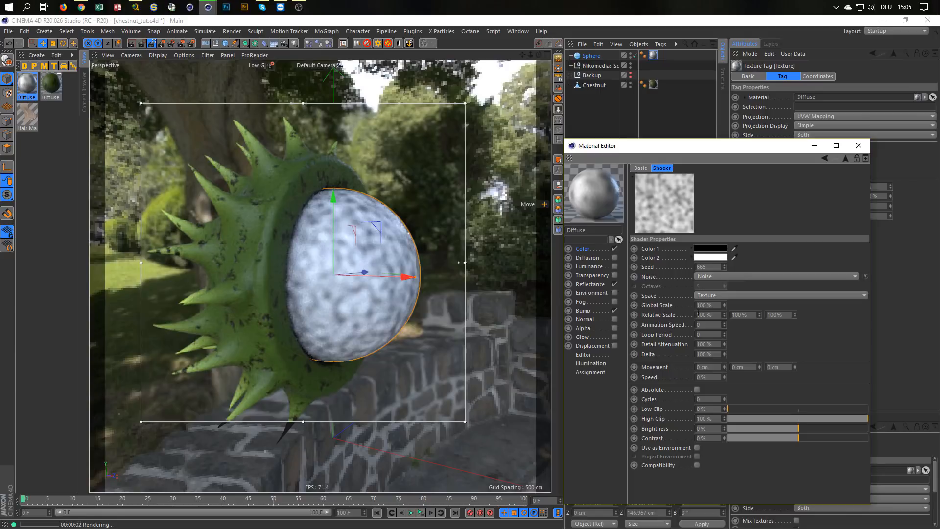
pyautogui.click(732, 277)
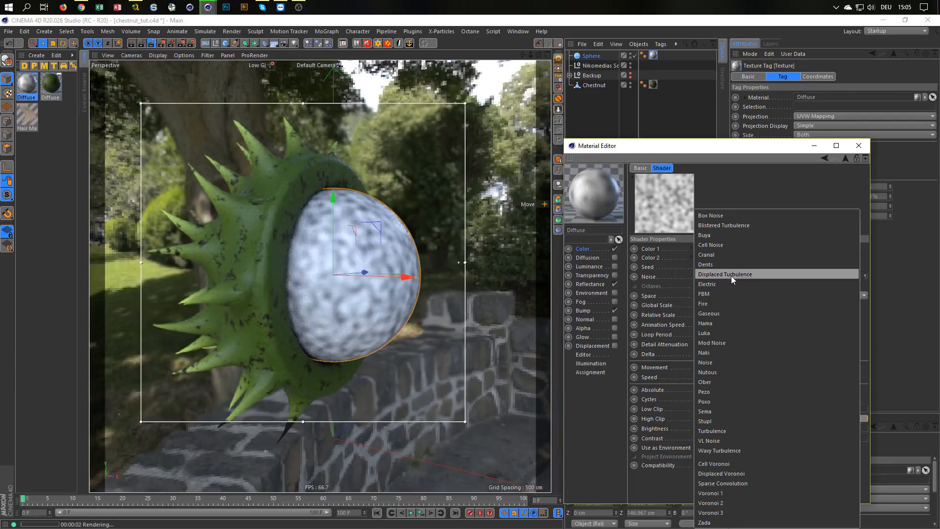
pyautogui.click(732, 411)
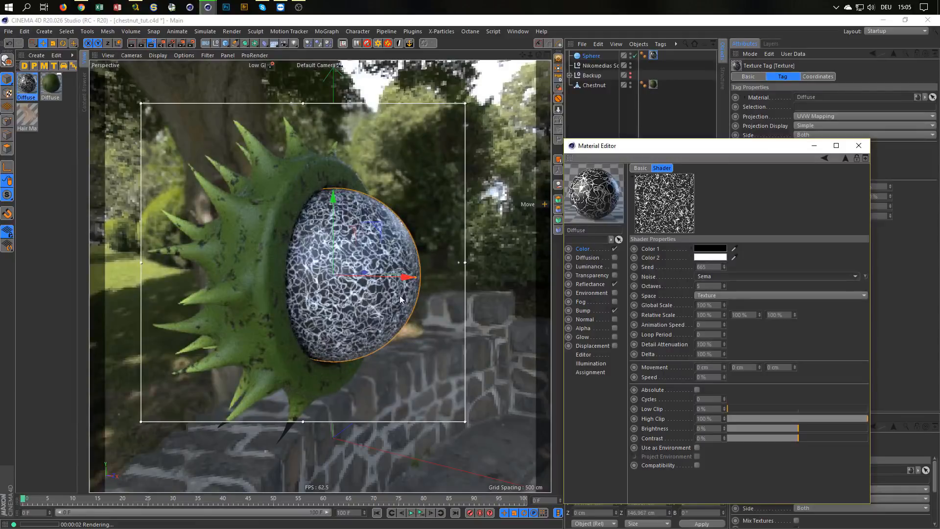
# Step: Set the color noise's global scale to 50%
pyautogui.moveTo(716, 304); pyautogui.dragTo(645, 324)
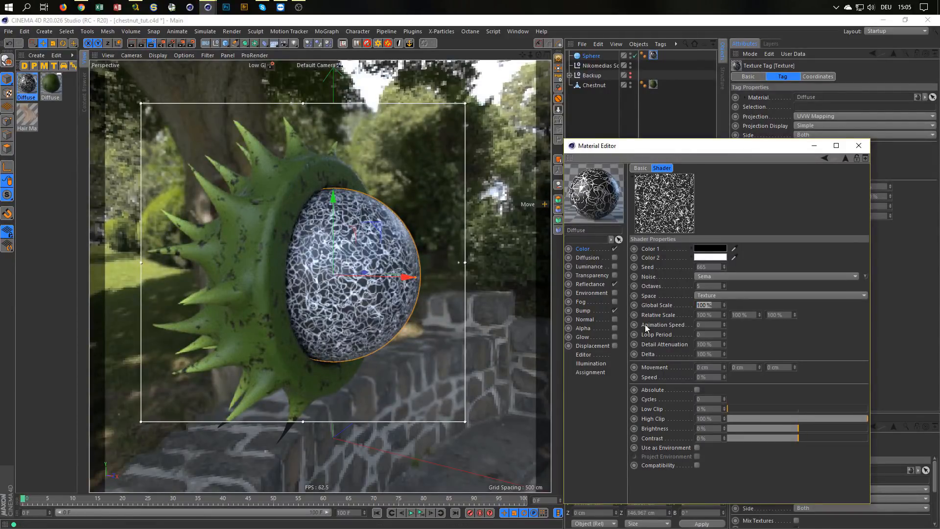
pyautogui.write('50')
pyautogui.press('Return')
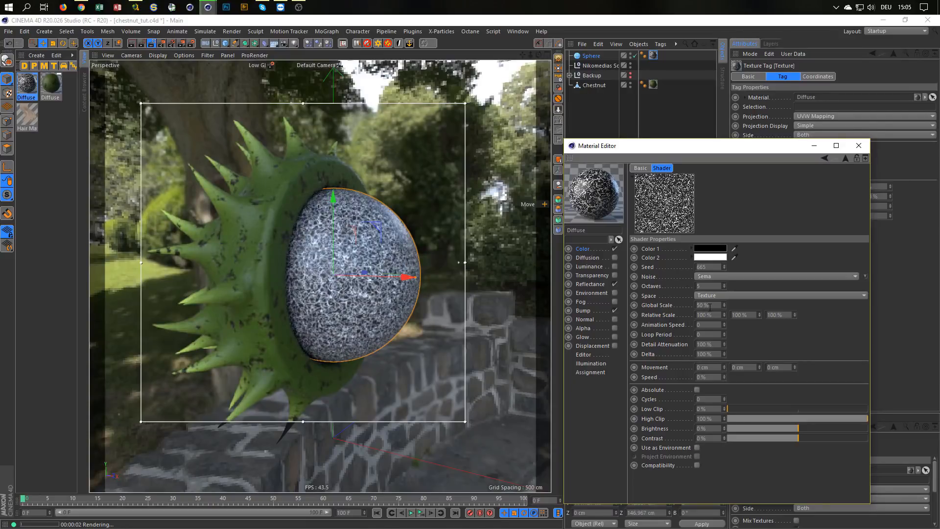
# Step: Set the color noise's global scale to 500% and its octaves to 1
pyautogui.write('500')
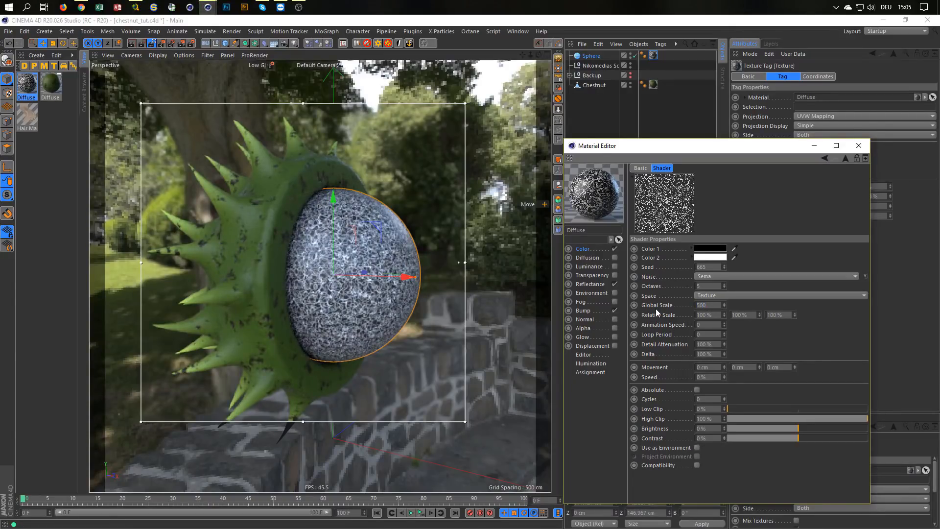
pyautogui.press('Return')
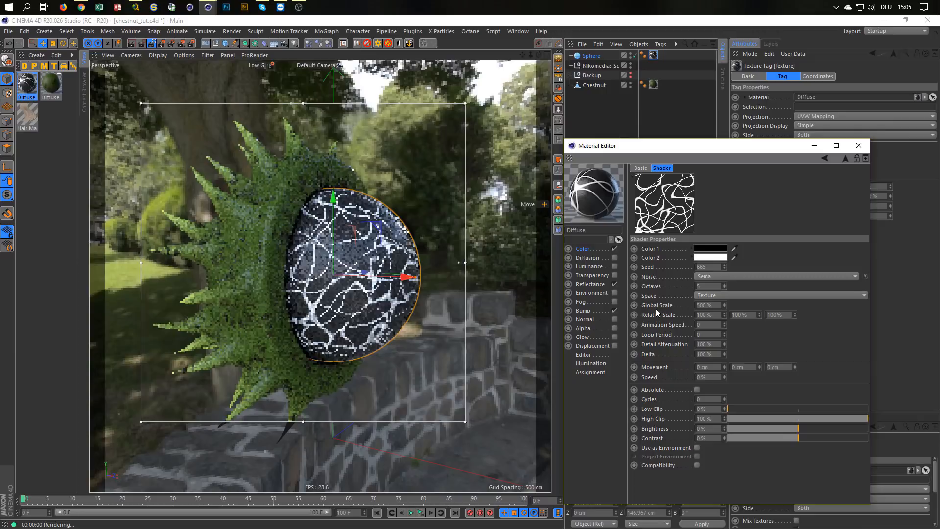
pyautogui.doubleClick(710, 286)
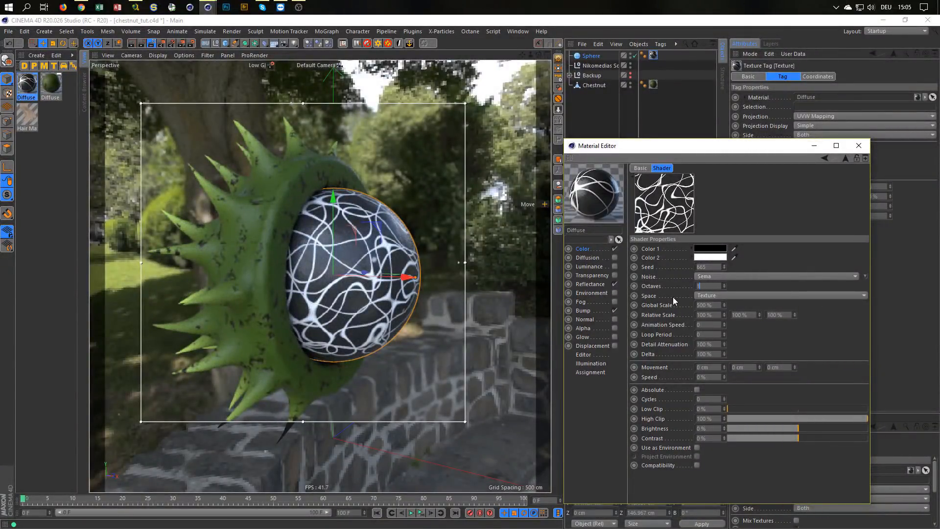
pyautogui.write('1')
pyautogui.press('Return')
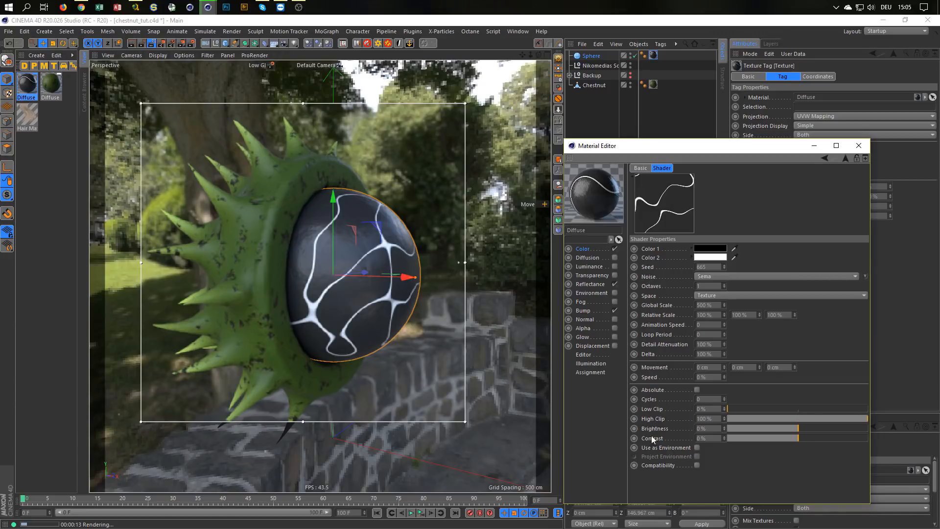
# Step: Enable Use as Environment for the color noise and set its seed to 666
pyautogui.click(698, 447)
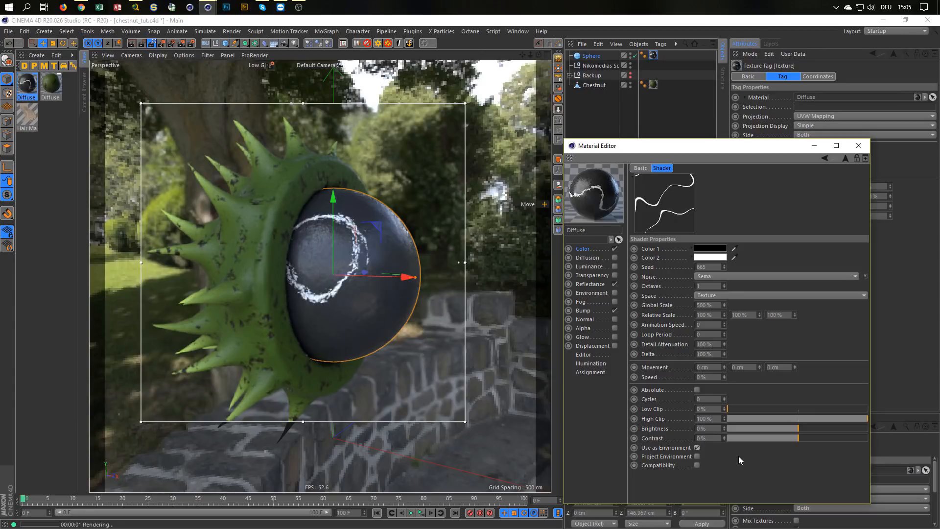
pyautogui.click(724, 265)
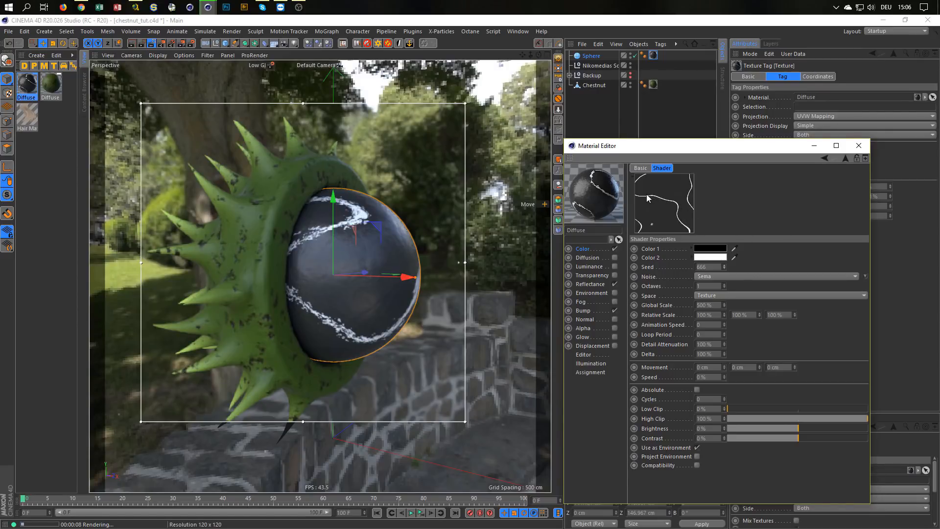
# Step: Invert the noise colors so that Color 1 is white and Color 2 is black
pyautogui.click(713, 252)
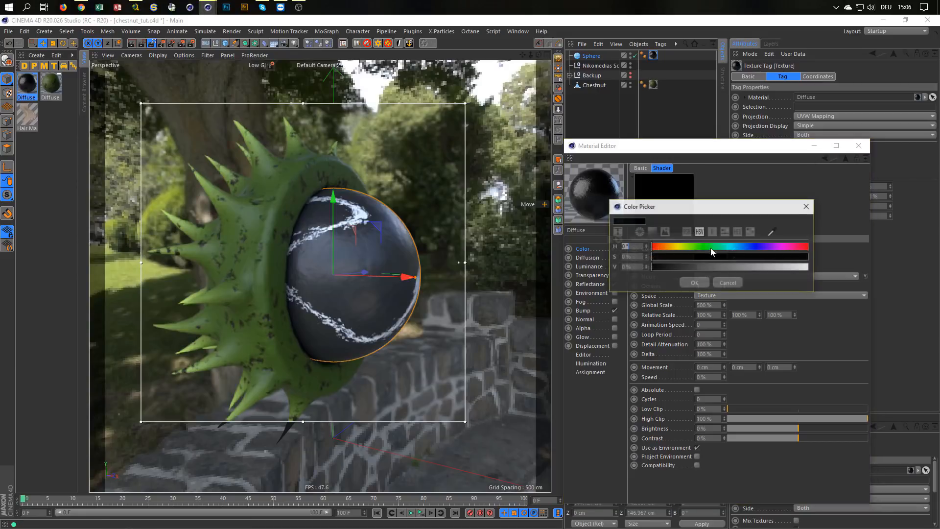
pyautogui.moveTo(721, 266); pyautogui.dragTo(811, 268)
pyautogui.click(694, 282)
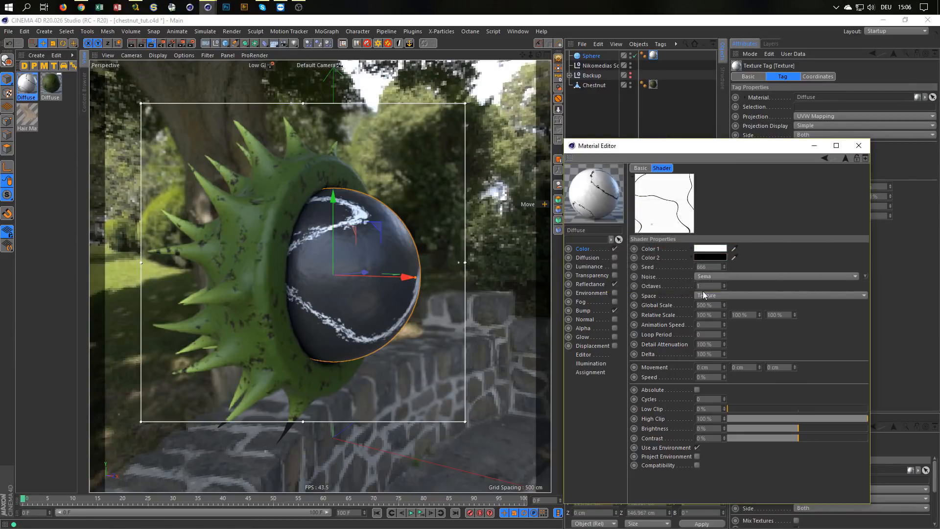
# Step: Set the mix mode of the noise texture in the material's color channel to Multiply
pyautogui.click(597, 249)
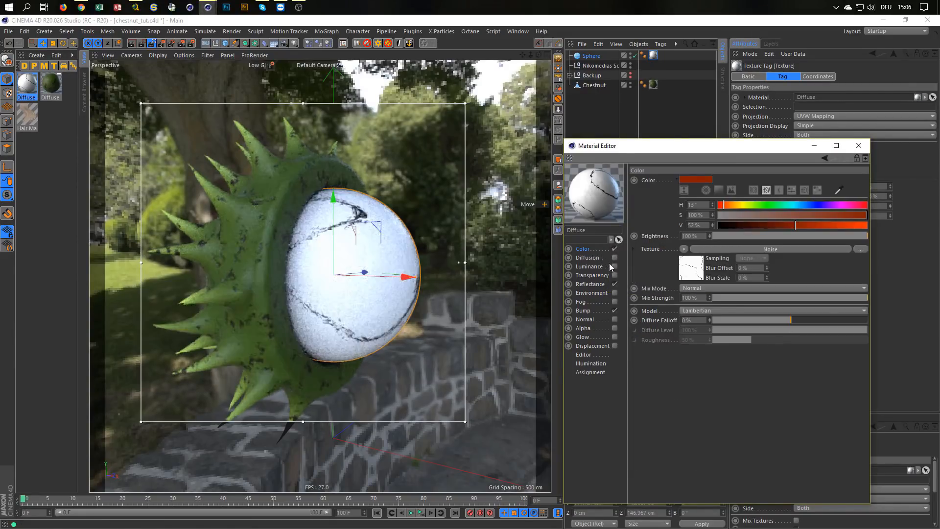
pyautogui.click(691, 288)
pyautogui.click(706, 325)
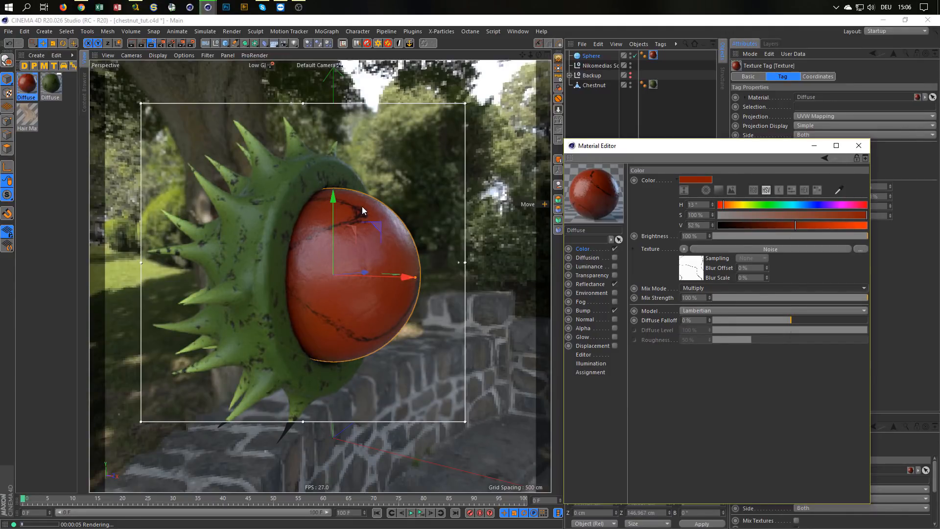
# Step: Soften the noise lines by setting Color 2 to a dark gray with 30% brightness, and close the material settings
pyautogui.click(687, 271)
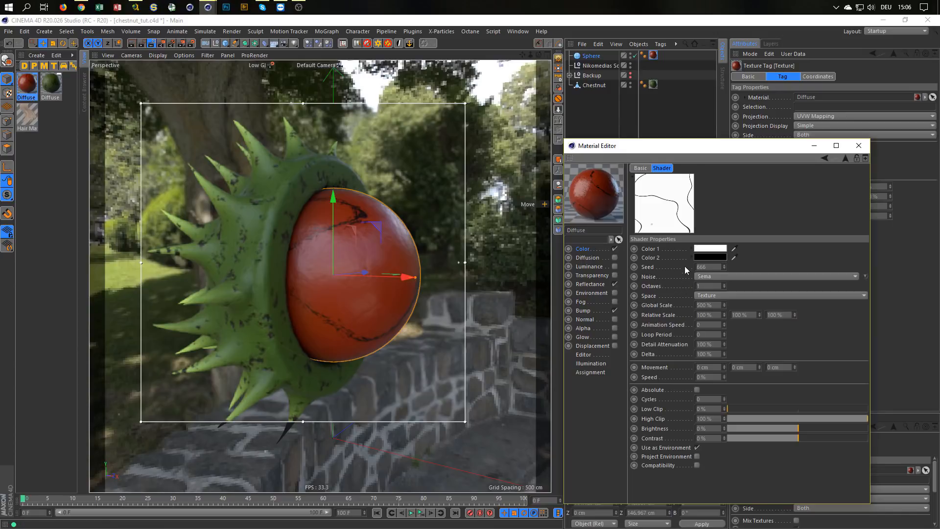
pyautogui.click(709, 249)
pyautogui.click(762, 280)
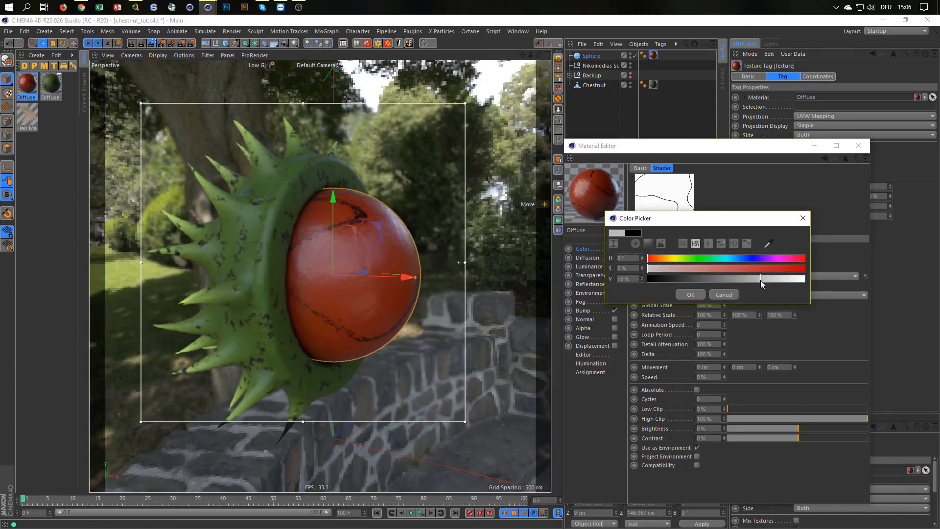
pyautogui.moveTo(762, 281); pyautogui.dragTo(745, 287)
pyautogui.click(719, 279)
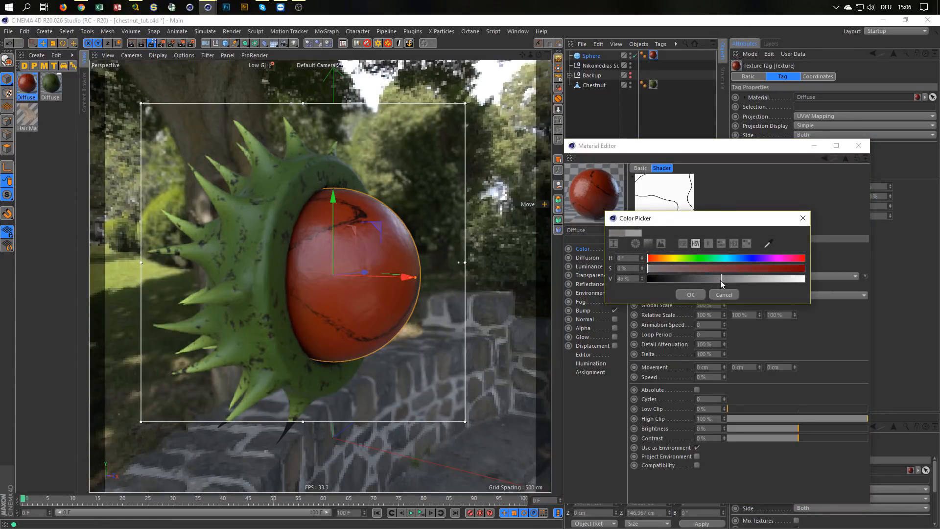
pyautogui.click(691, 294)
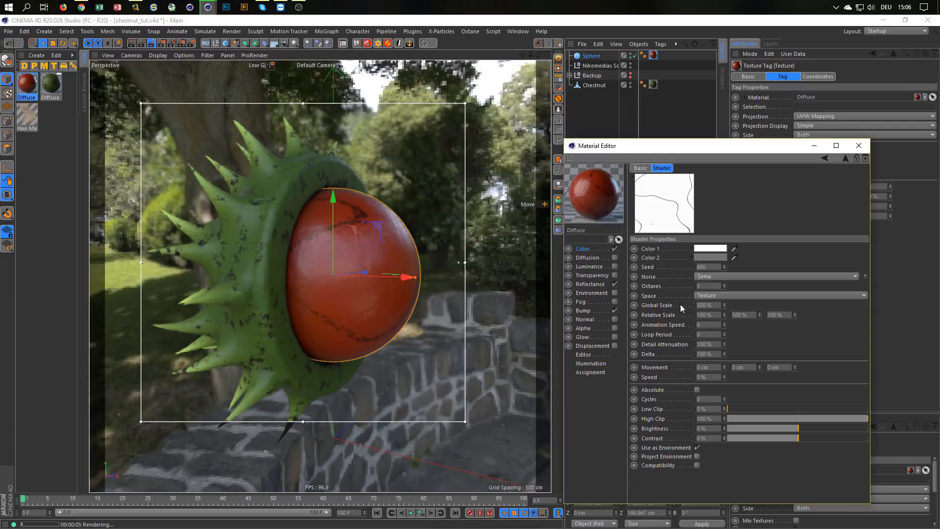
pyautogui.click(692, 256)
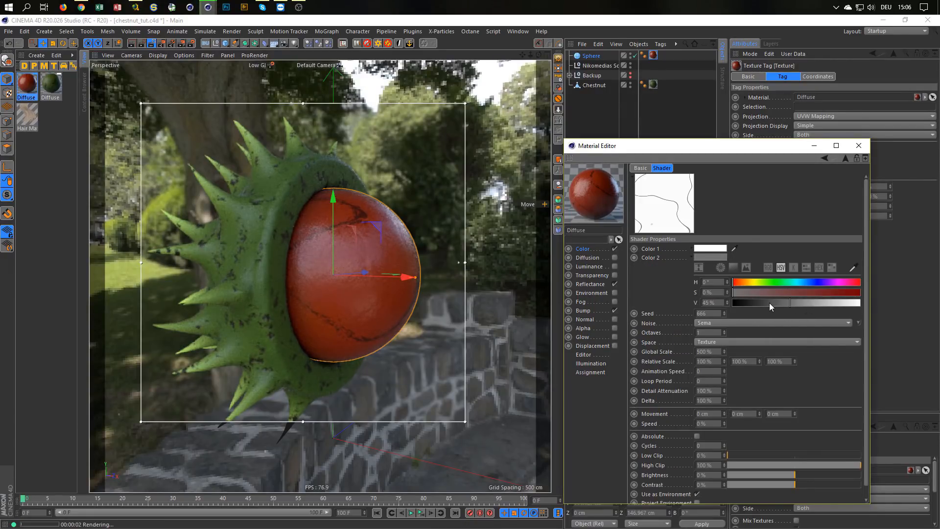
pyautogui.moveTo(769, 302); pyautogui.dragTo(771, 302)
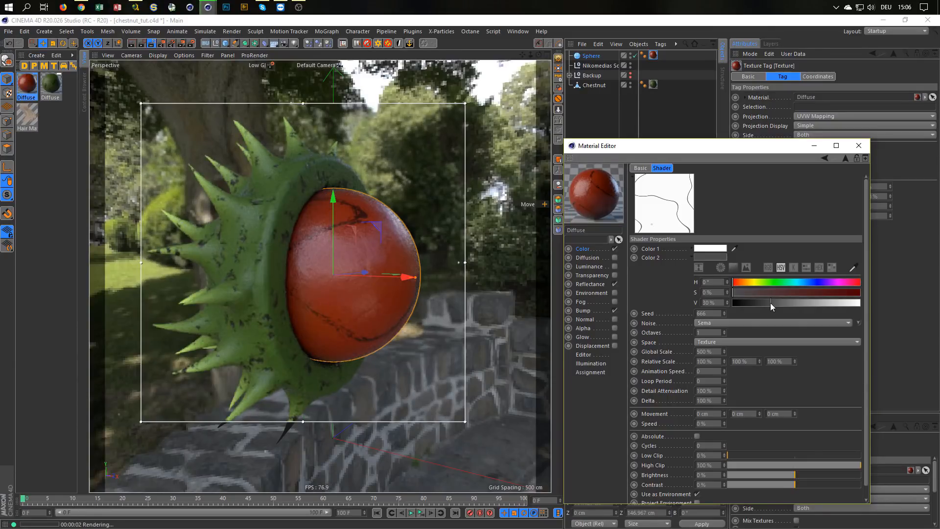
pyautogui.click(859, 145)
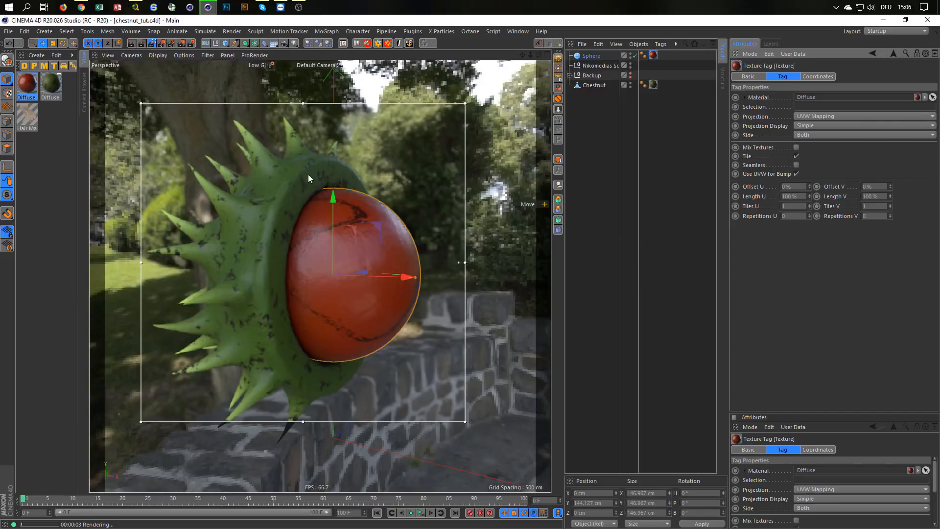
# Step: Examine the chestnut reference image in the Picture Viewer
pyautogui.hotkey('shift', 'F6')
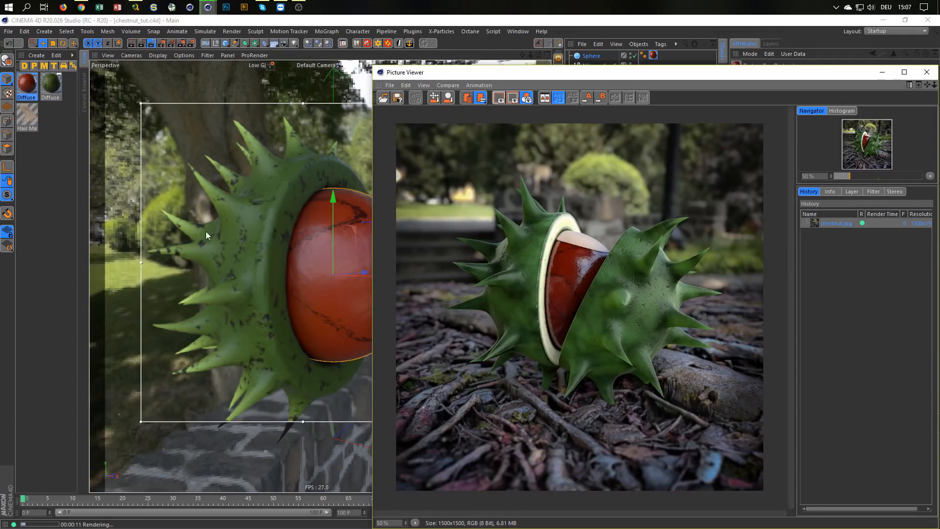
pyautogui.click(927, 72)
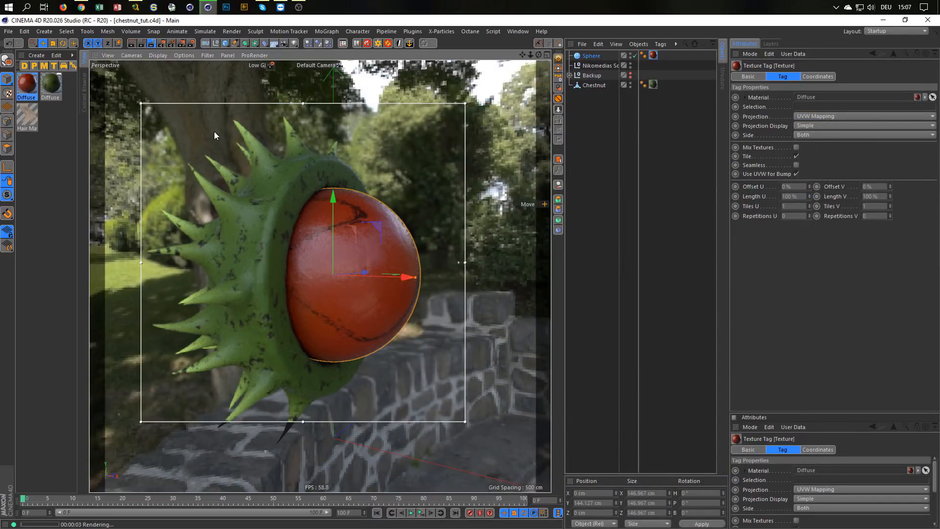
# Step: Turn off the interactive render region and switch the viewport display to Gouraud shading without lines
pyautogui.click(152, 44)
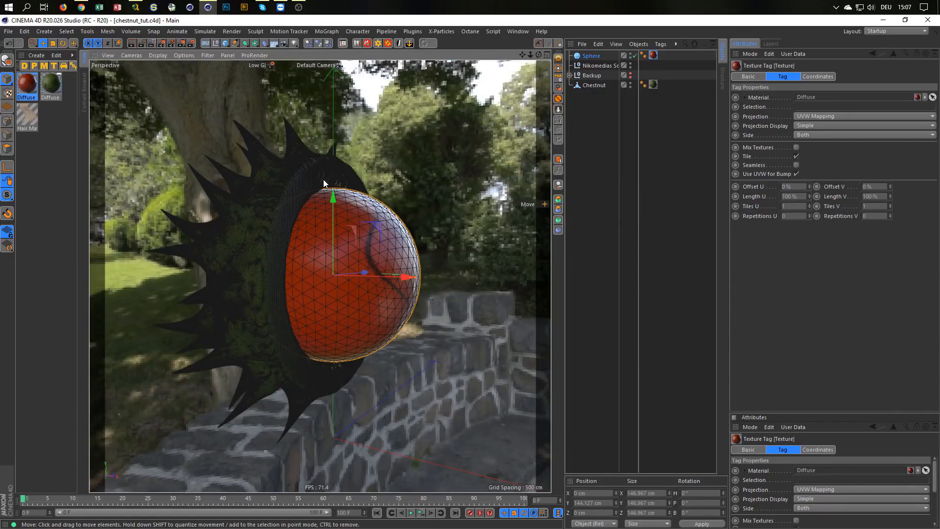
pyautogui.press('n')
pyautogui.press('a')
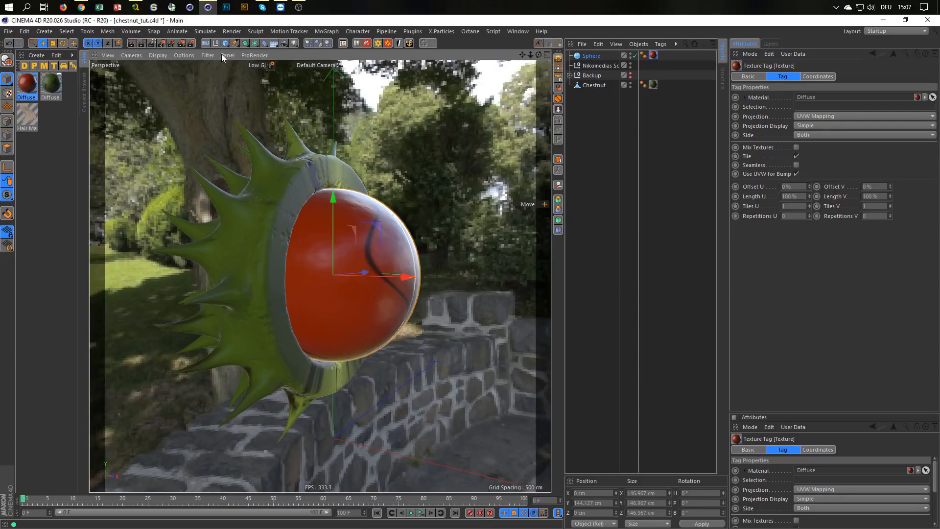
# Step: Add a circle spline and set its plane to ZY
pyautogui.click(235, 43)
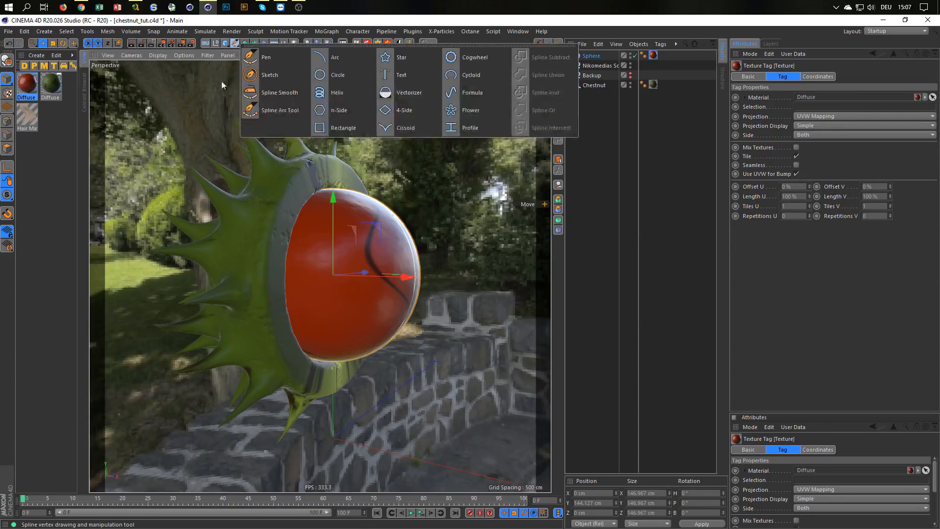
pyautogui.click(340, 80)
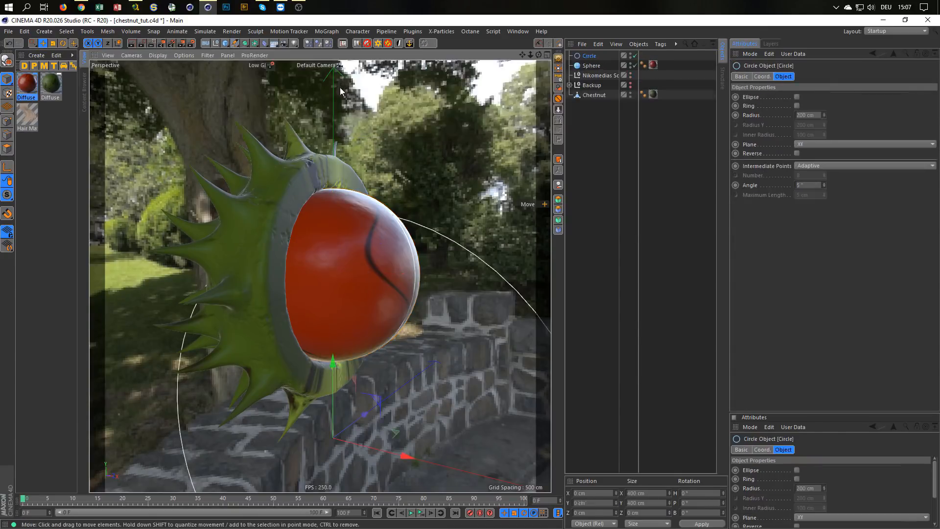
pyautogui.click(810, 140)
pyautogui.click(812, 161)
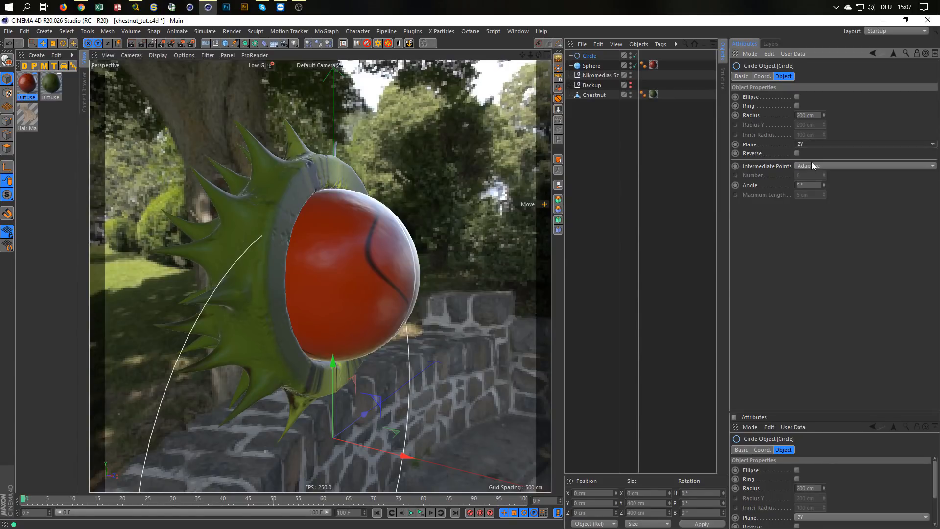
# Step: In the right view, raise the circle to about 151 cm in Y and shrink it to about 169 cm across
pyautogui.middleClick(346, 354)
pyautogui.middleClick(275, 381)
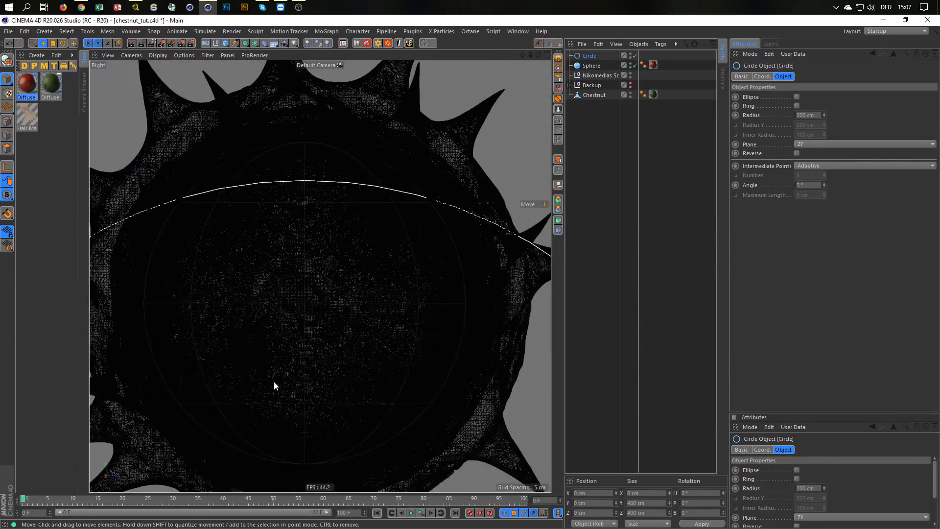
pyautogui.scroll(-5, 271, 384)
pyautogui.press('e')
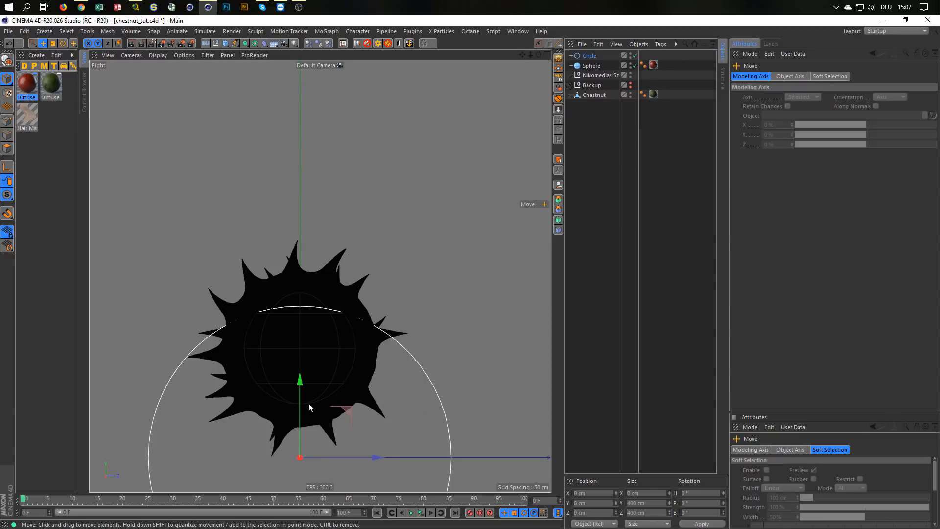
pyautogui.moveTo(300, 377); pyautogui.dragTo(301, 267)
pyautogui.press('t')
pyautogui.moveTo(364, 333); pyautogui.dragTo(184, 411)
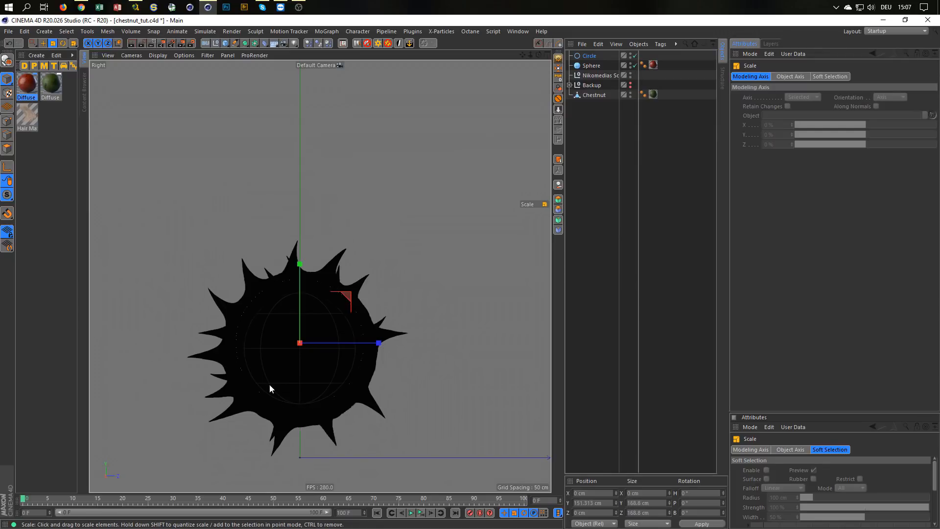
# Step: Center the circle on the sphere at about 144 cm in Y and enlarge it to about 180 cm across
pyautogui.scroll(5, 310, 362)
pyautogui.press('e')
pyautogui.moveTo(311, 244); pyautogui.dragTo(310, 253)
pyautogui.press('t')
pyautogui.moveTo(303, 387); pyautogui.dragTo(326, 391)
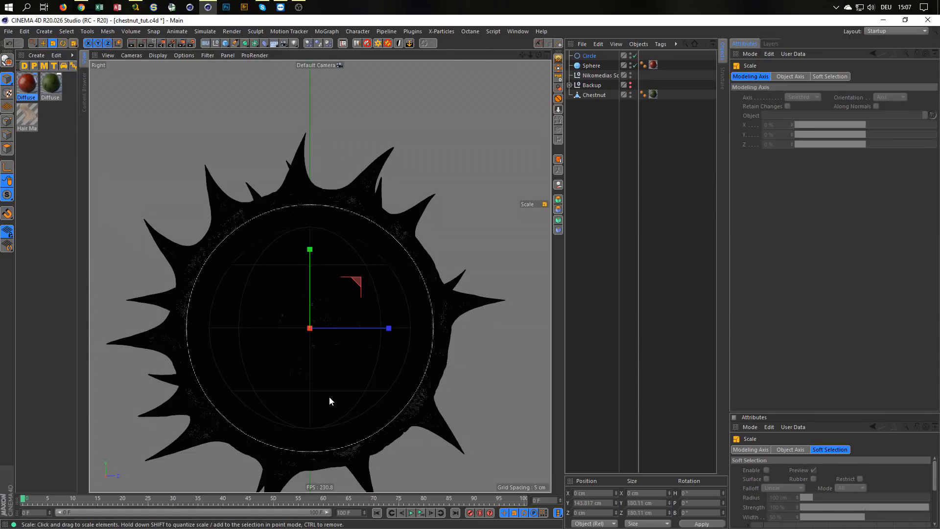
# Step: In the front view, move the circle about 5.4 cm along X to the shell's flat cut face
pyautogui.middleClick(329, 396)
pyautogui.scroll(6, 469, 386)
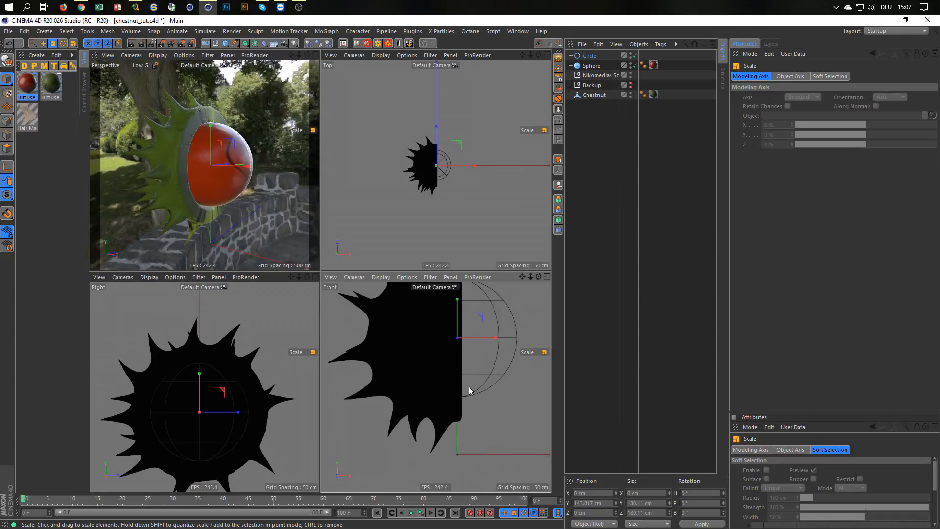
pyautogui.scroll(5, 452, 428)
pyautogui.press('e')
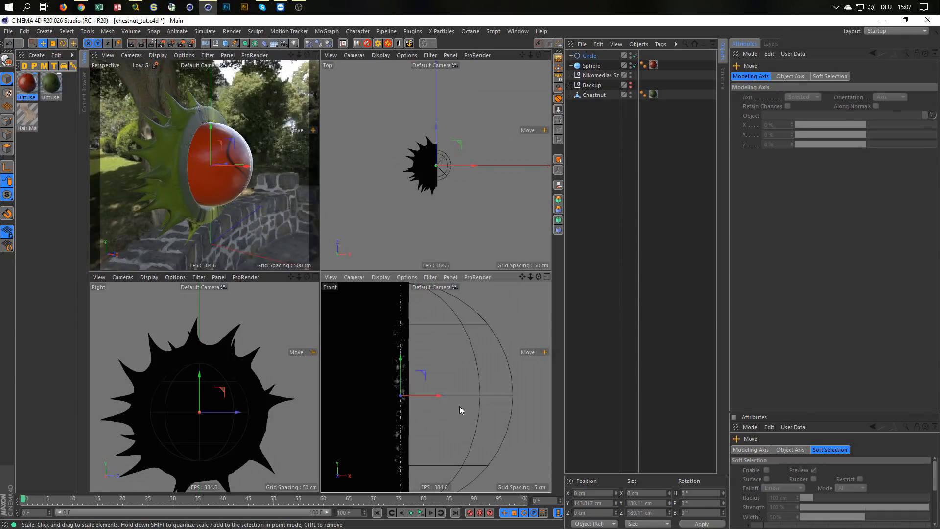
pyautogui.moveTo(437, 391); pyautogui.dragTo(447, 396)
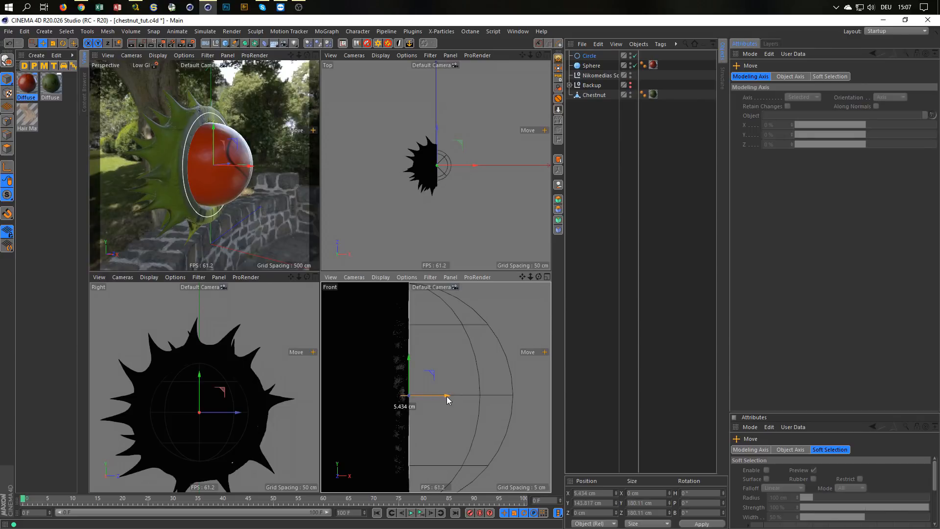
# Step: Scale the circle down to about 174 cm across so it runs along the middle of the shell's rim
pyautogui.middleClick(199, 192)
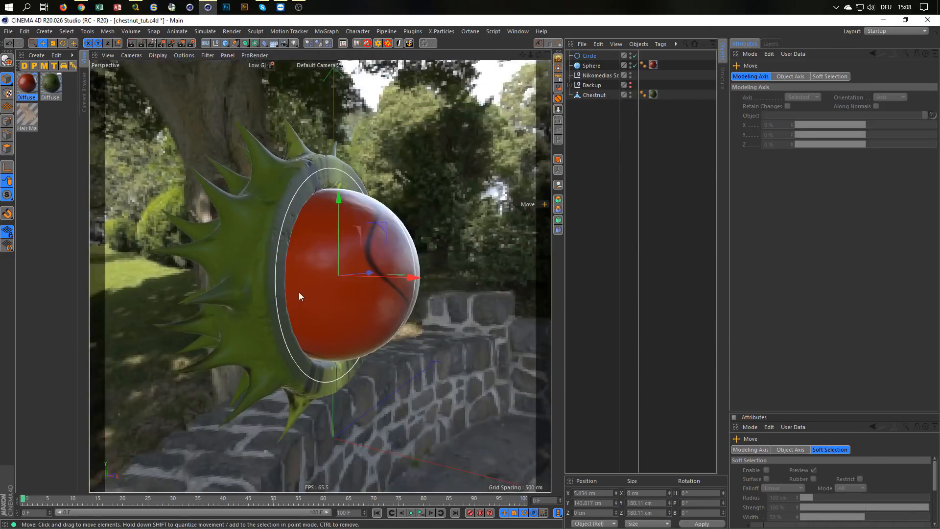
pyautogui.keyDown('alt'); pyautogui.moveTo(300, 283); pyautogui.dragTo(416, 275); pyautogui.keyUp('alt')
pyautogui.press('t')
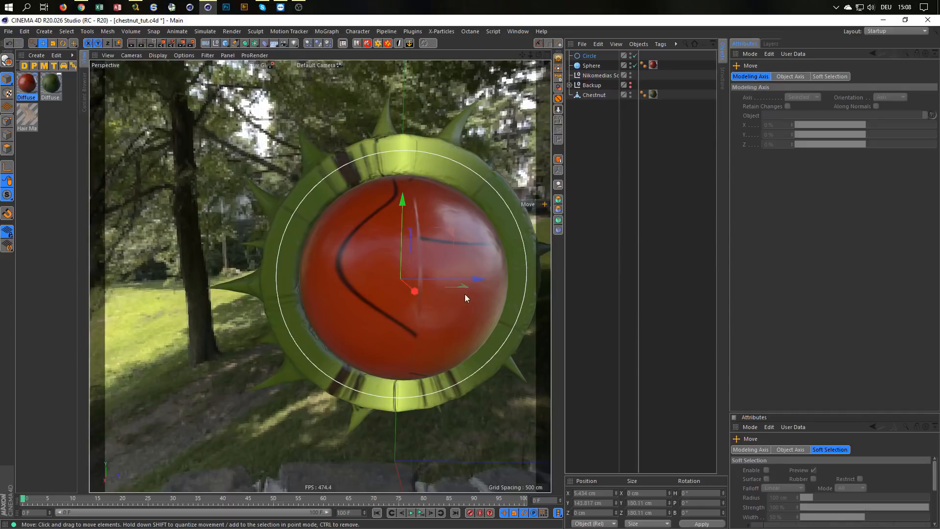
pyautogui.moveTo(501, 303); pyautogui.dragTo(491, 307)
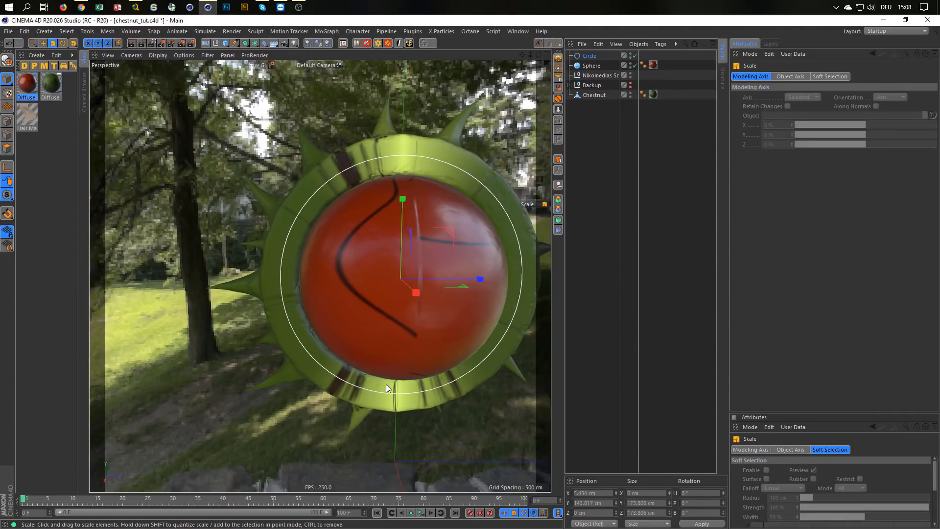
pyautogui.keyDown('alt'); pyautogui.moveTo(389, 237); pyautogui.dragTo(281, 239); pyautogui.keyUp('alt')
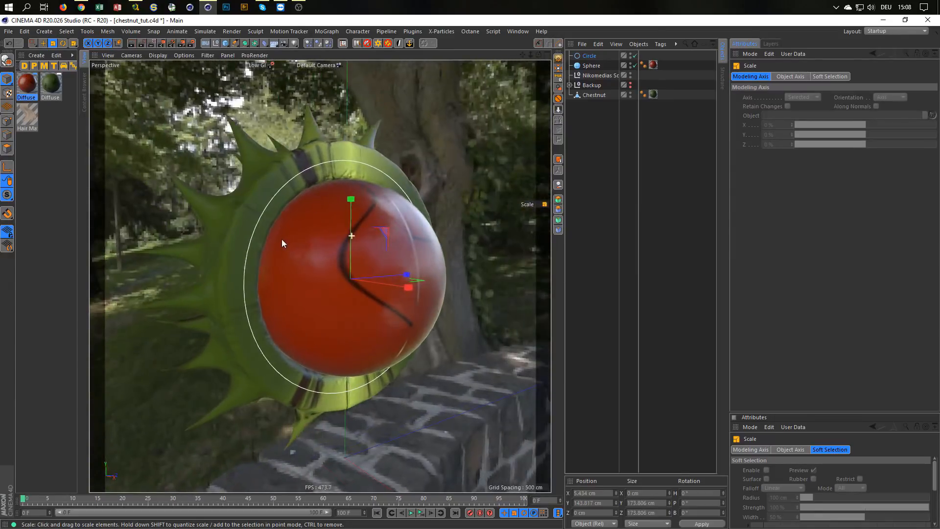
# Step: Create a new white diffuse material and open it for editing beside the perspective view
pyautogui.keyDown('alt'); pyautogui.moveTo(320, 267); pyautogui.dragTo(306, 274); pyautogui.keyUp('alt')
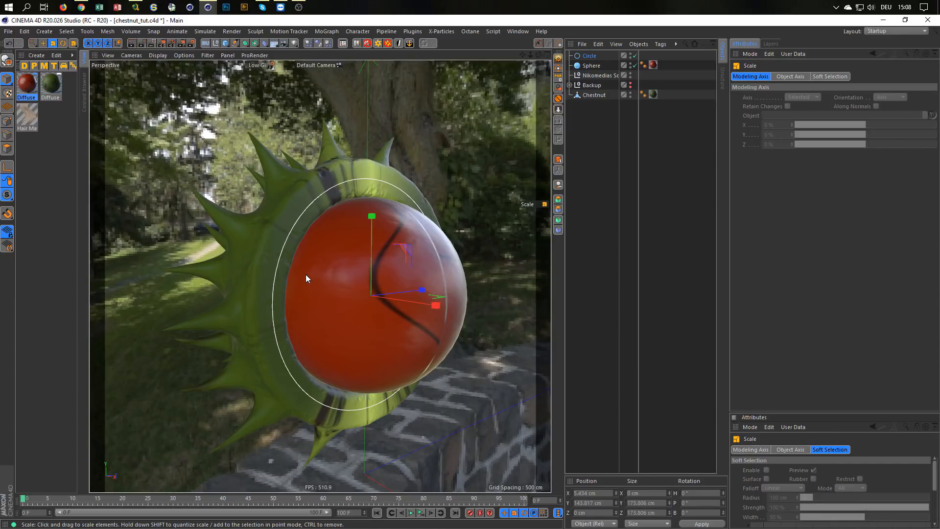
pyautogui.click(23, 66)
pyautogui.doubleClick(27, 86)
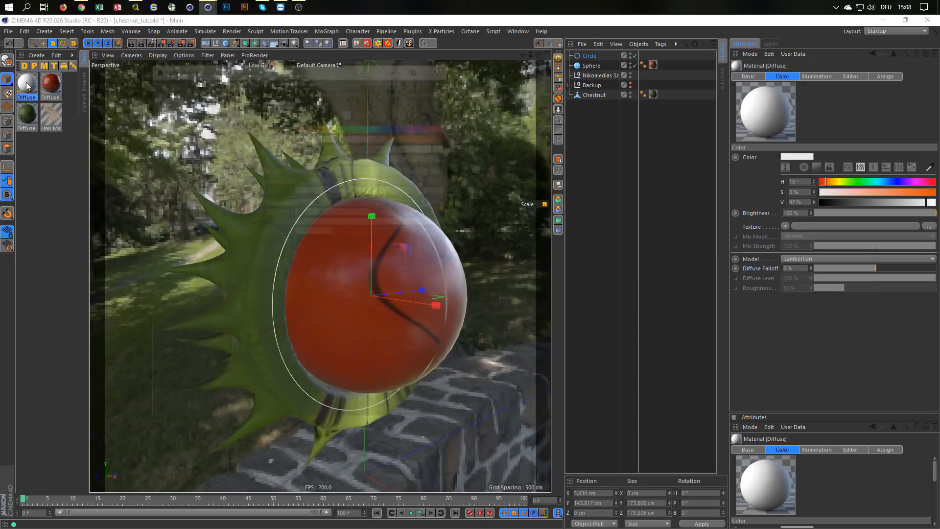
pyautogui.moveTo(216, 72); pyautogui.dragTo(667, 147)
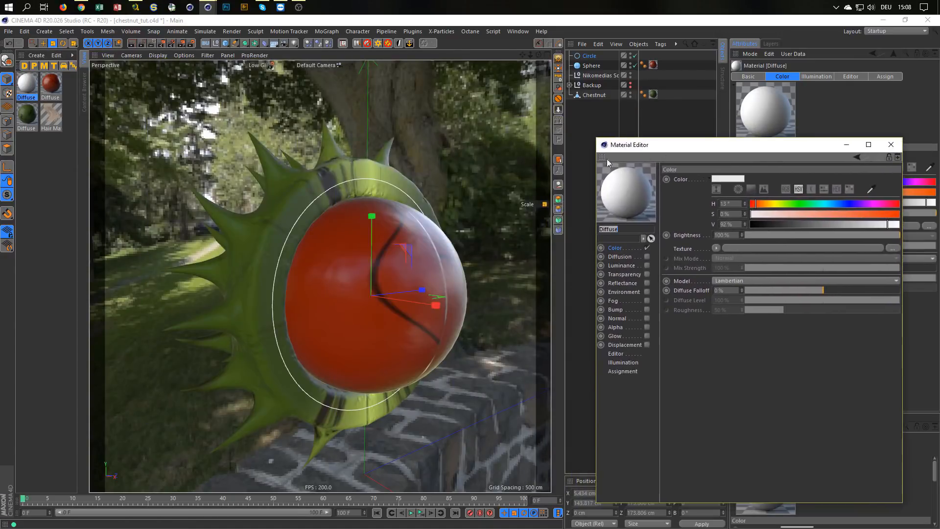
pyautogui.keyDown('alt'); pyautogui.moveTo(324, 223); pyautogui.dragTo(310, 239); pyautogui.keyUp('alt')
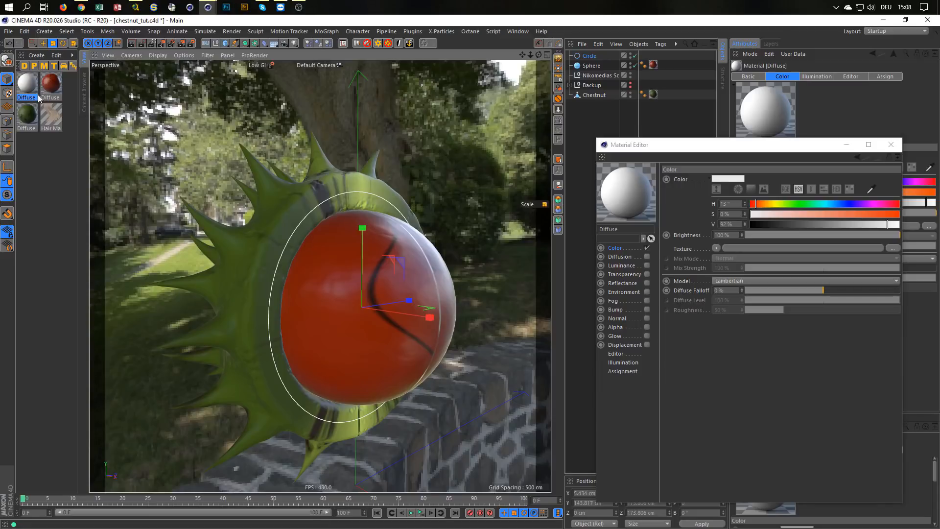
# Step: Assign the new white material to the Chestnut shell on top of its green one and start the interactive render region
pyautogui.moveTo(37, 91); pyautogui.dragTo(594, 66)
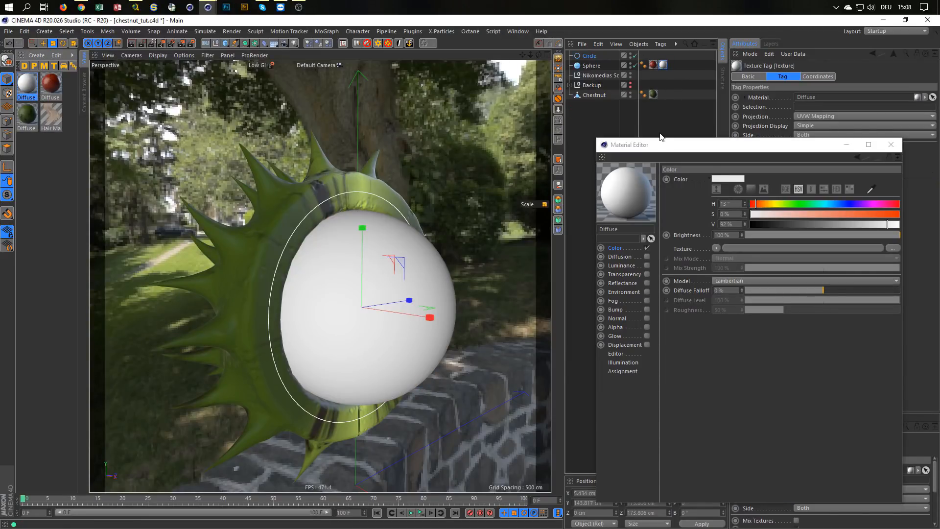
pyautogui.keyDown('alt'); pyautogui.moveTo(318, 272); pyautogui.dragTo(310, 257); pyautogui.keyUp('alt')
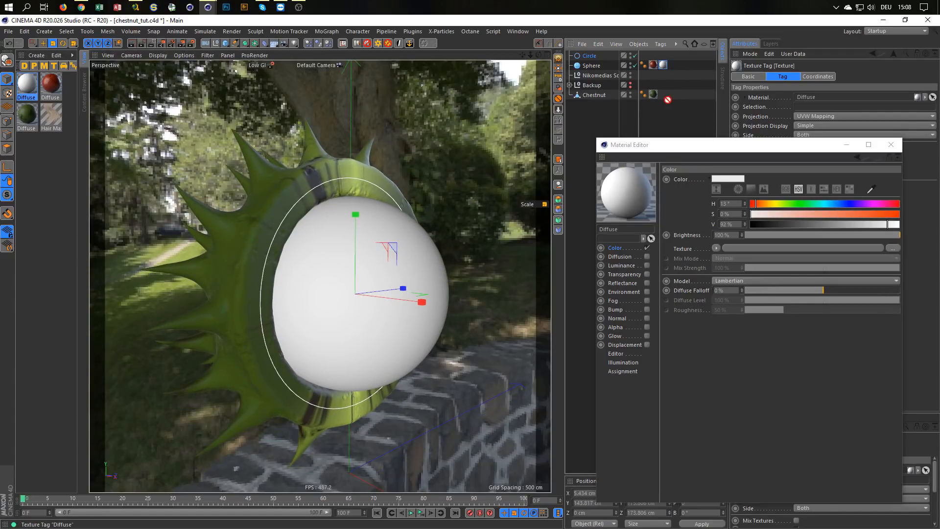
pyautogui.moveTo(665, 94); pyautogui.dragTo(666, 94)
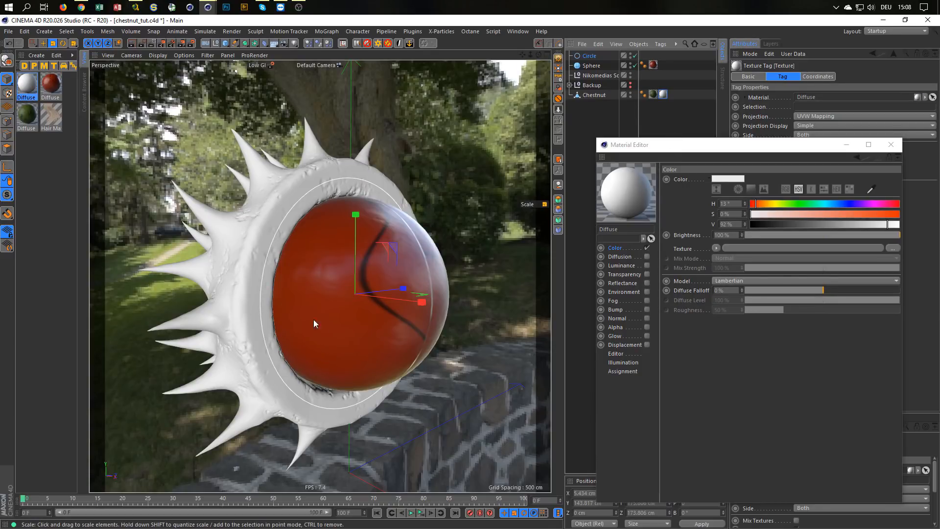
pyautogui.click(154, 44)
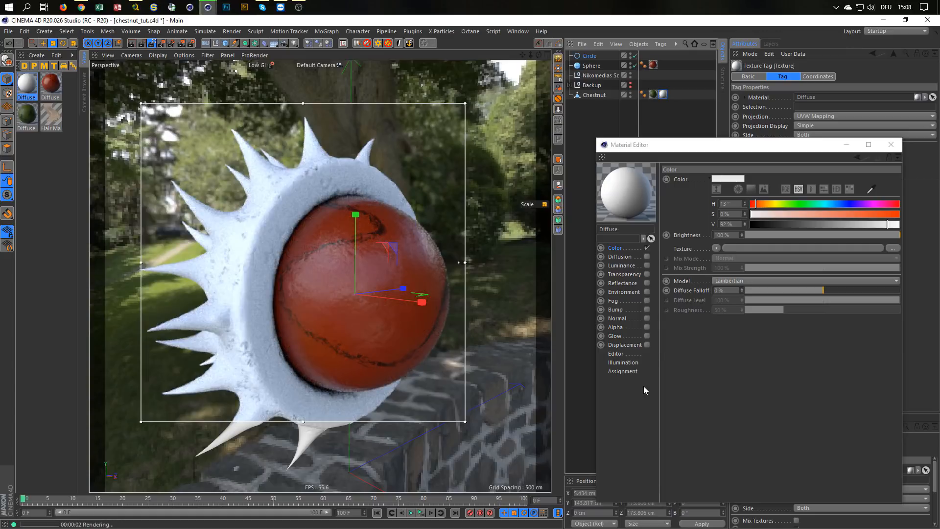
# Step: Enable the white material's alpha channel, load a Proximal shader into its texture and add the Circle as the shader's object
pyautogui.moveTo(668, 153); pyautogui.dragTo(646, 127)
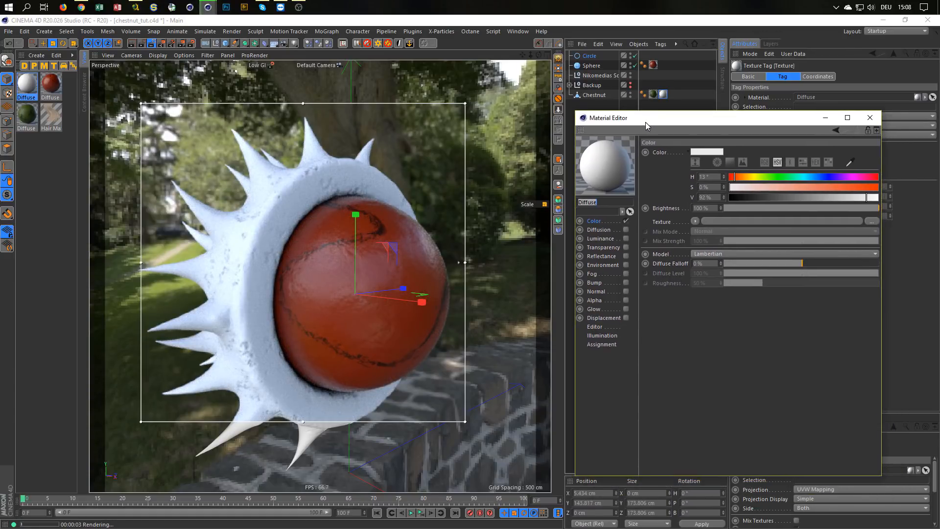
pyautogui.click(625, 301)
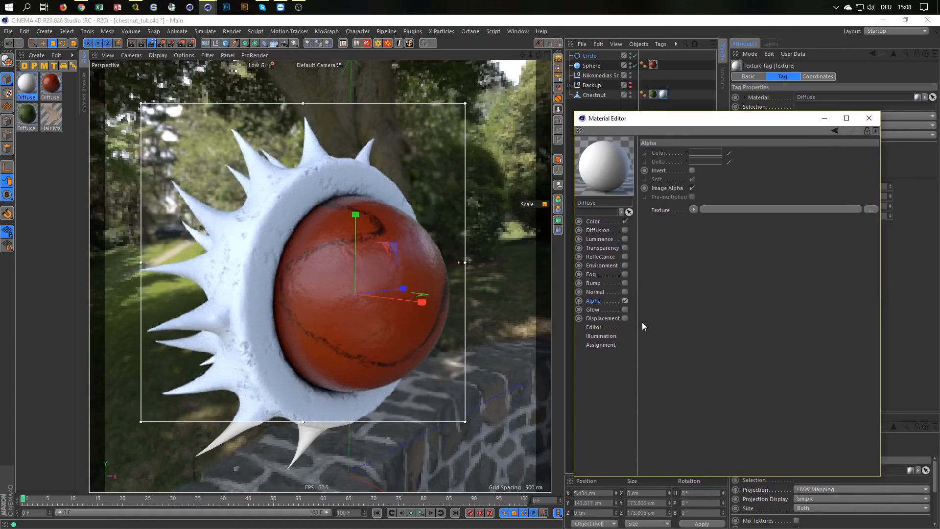
pyautogui.click(694, 211)
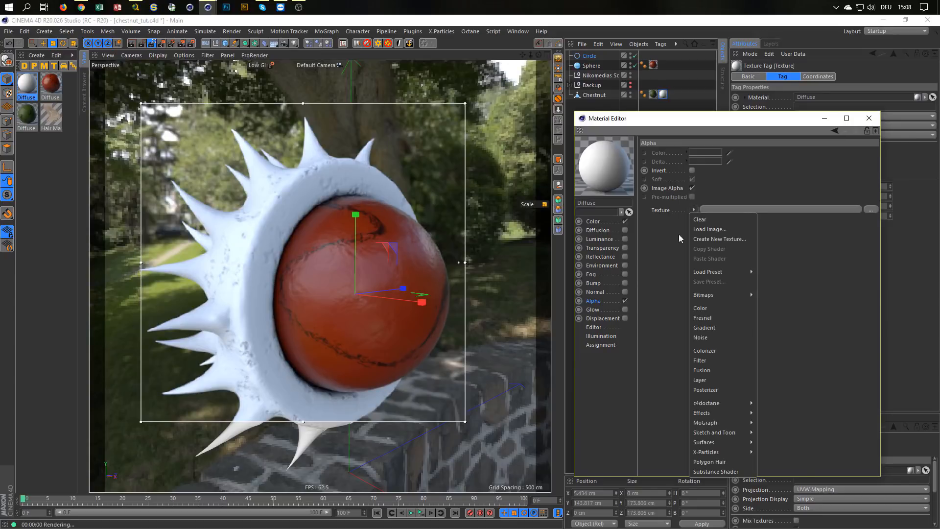
pyautogui.moveTo(707, 412)
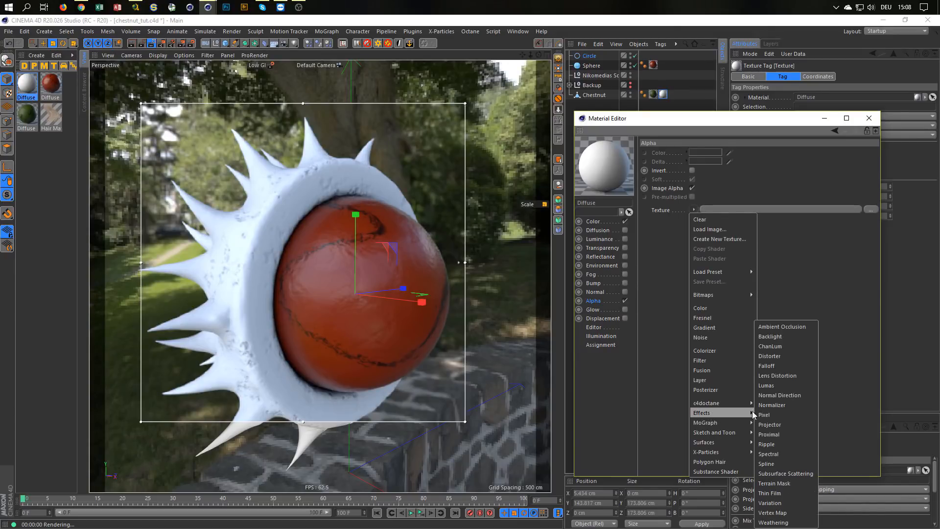
pyautogui.click(782, 434)
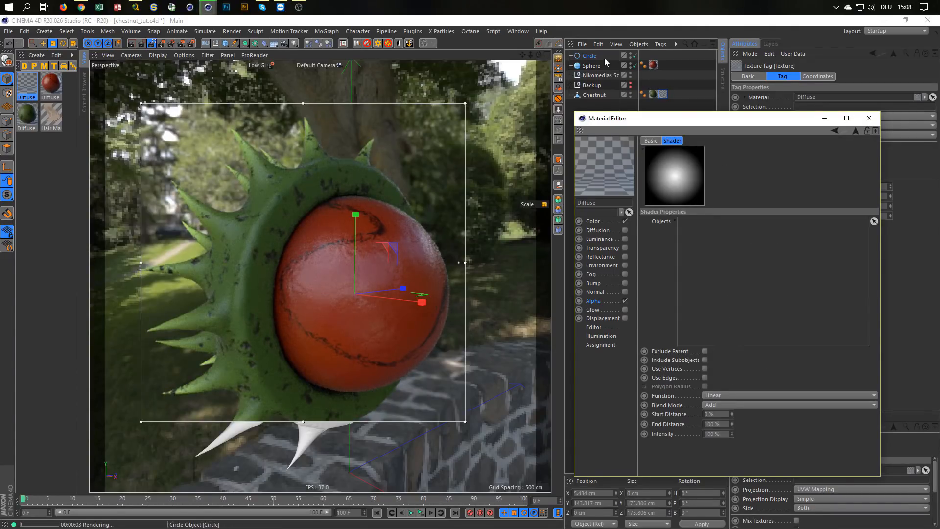
pyautogui.moveTo(592, 57); pyautogui.dragTo(712, 280)
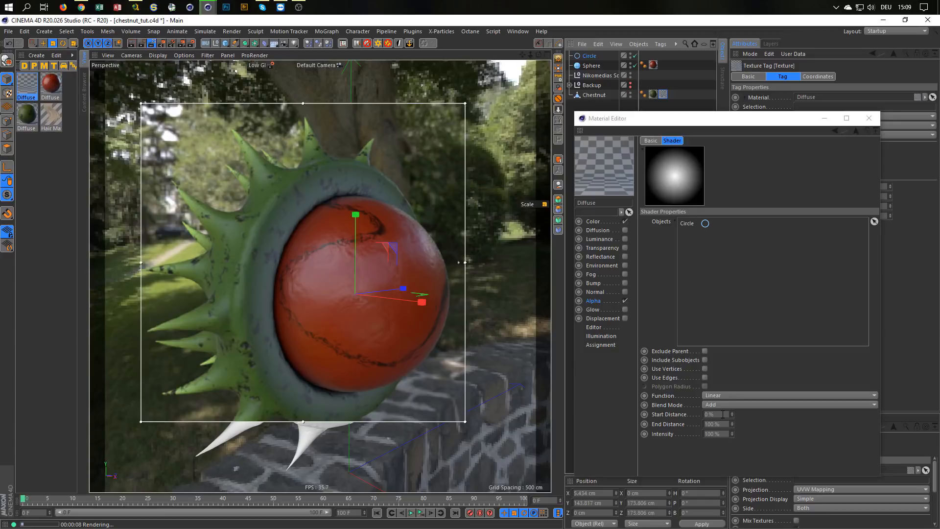
# Step: Set the Proximal shader's end distance to 10% and enable Use Vertices and Use Edges
pyautogui.moveTo(722, 424); pyautogui.dragTo(691, 431)
pyautogui.write('10')
pyautogui.press('Return')
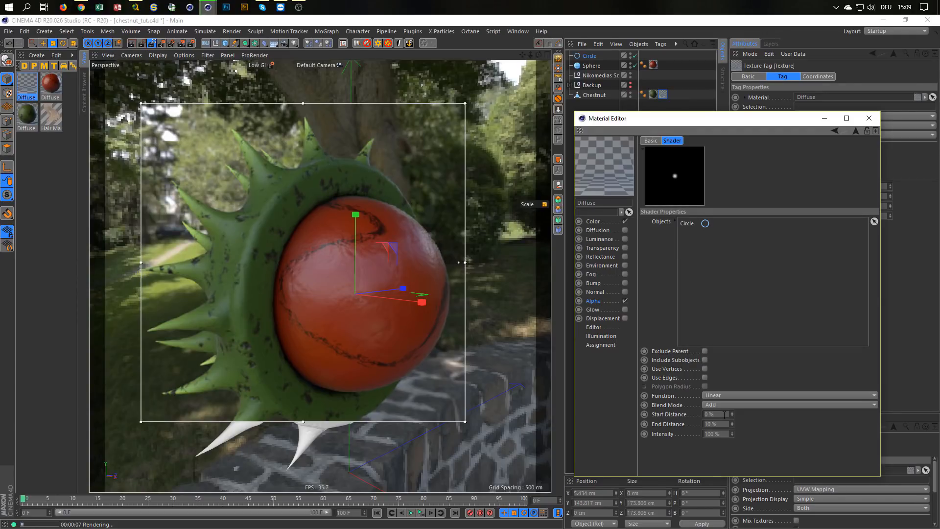
pyautogui.moveTo(722, 414); pyautogui.dragTo(675, 417)
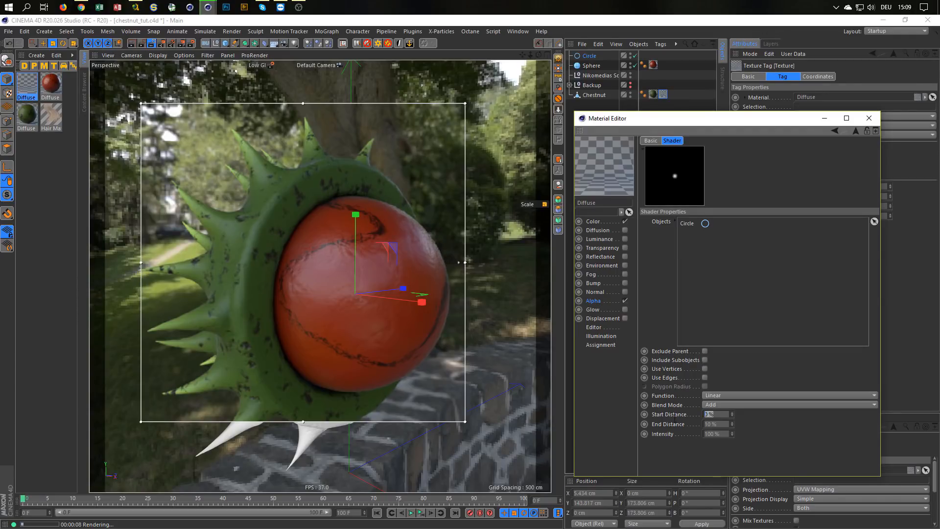
pyautogui.click(737, 379)
pyautogui.click(705, 368)
pyautogui.click(704, 378)
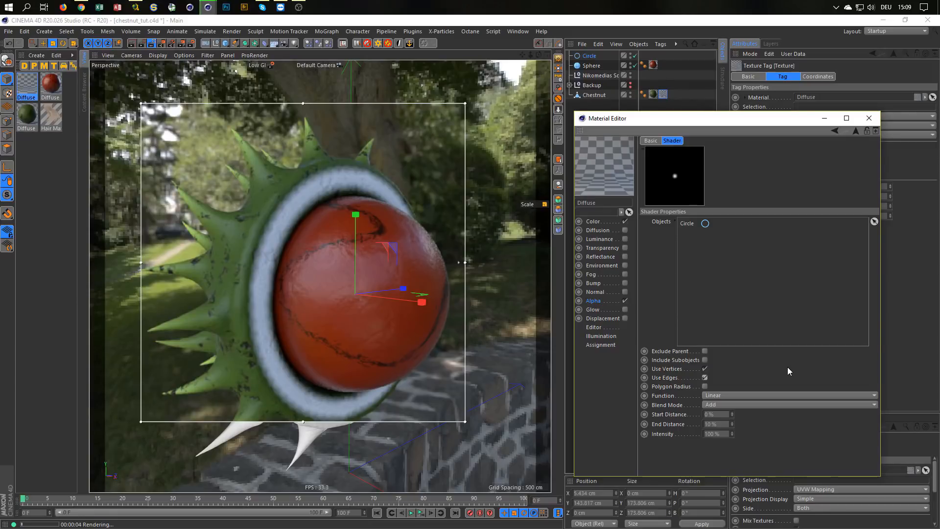
# Step: Set the Proximal shader's end distance to 12%, its function to Smooth and its blend mode to Lighten
pyautogui.click(713, 424)
pyautogui.write('12')
pyautogui.press('Return')
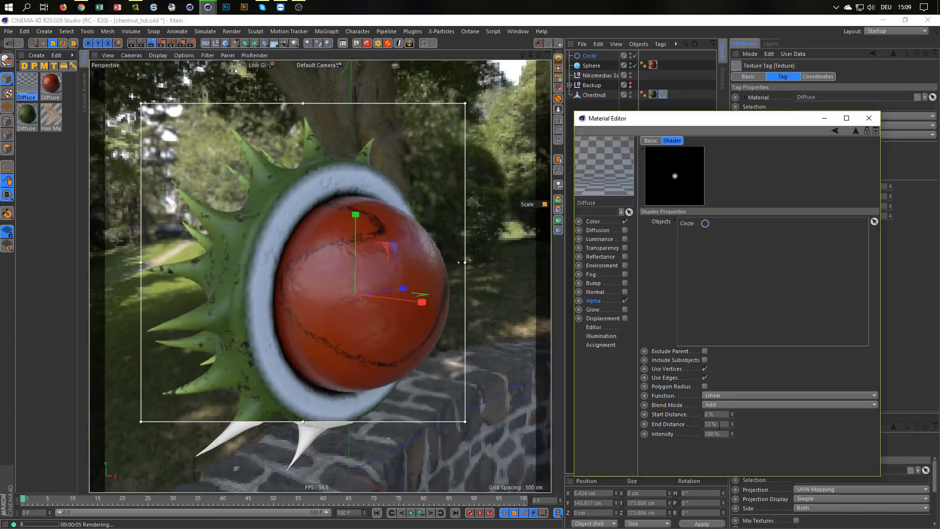
pyautogui.click(719, 393)
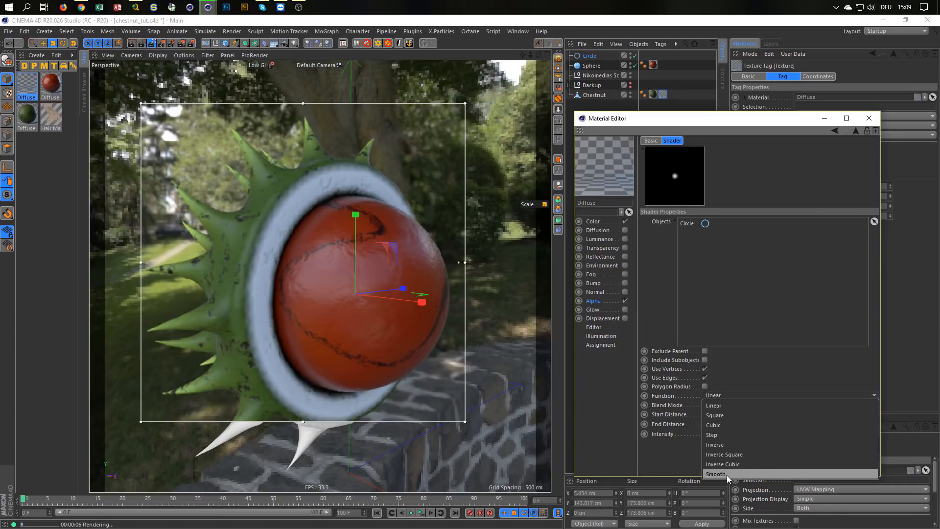
pyautogui.click(727, 475)
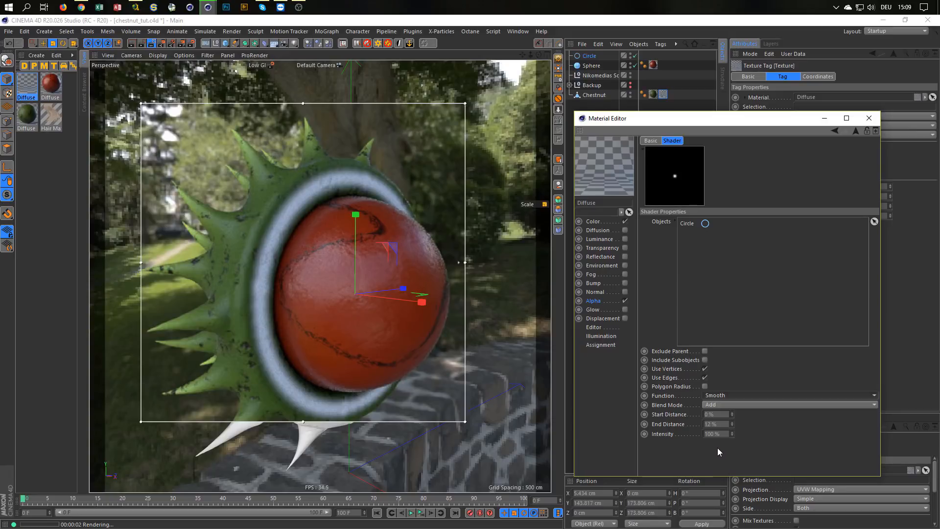
pyautogui.click(724, 404)
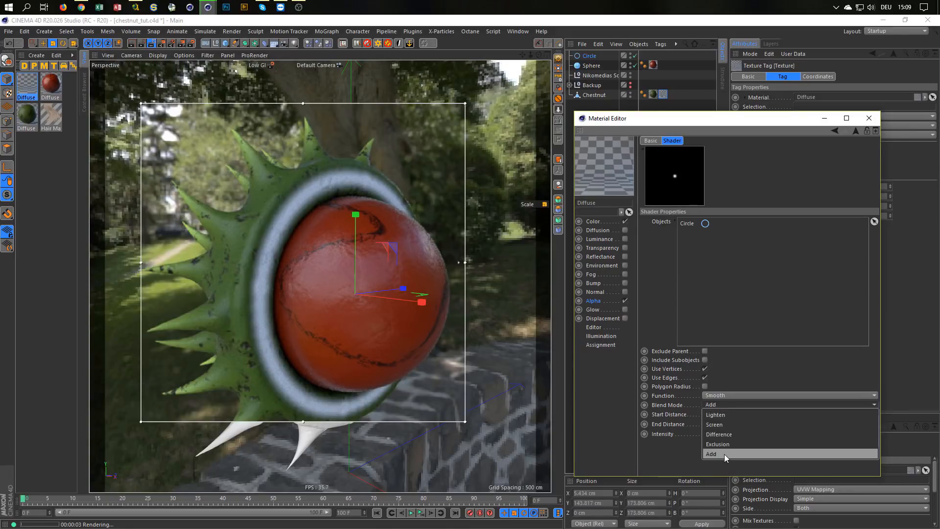
pyautogui.click(733, 415)
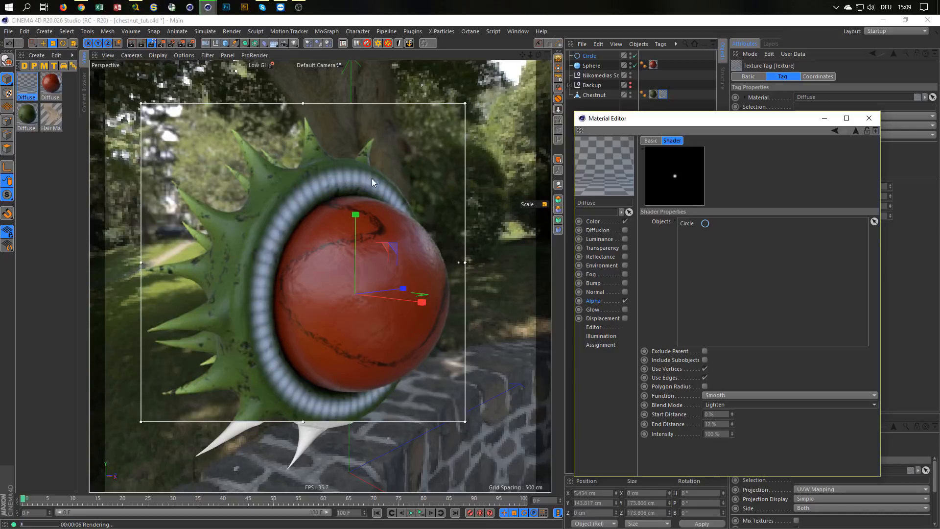
# Step: Switch the circle spline's intermediate points to Uniform and set their number to 100
pyautogui.click(704, 377)
pyautogui.click(590, 56)
pyautogui.moveTo(716, 124); pyautogui.dragTo(707, 251)
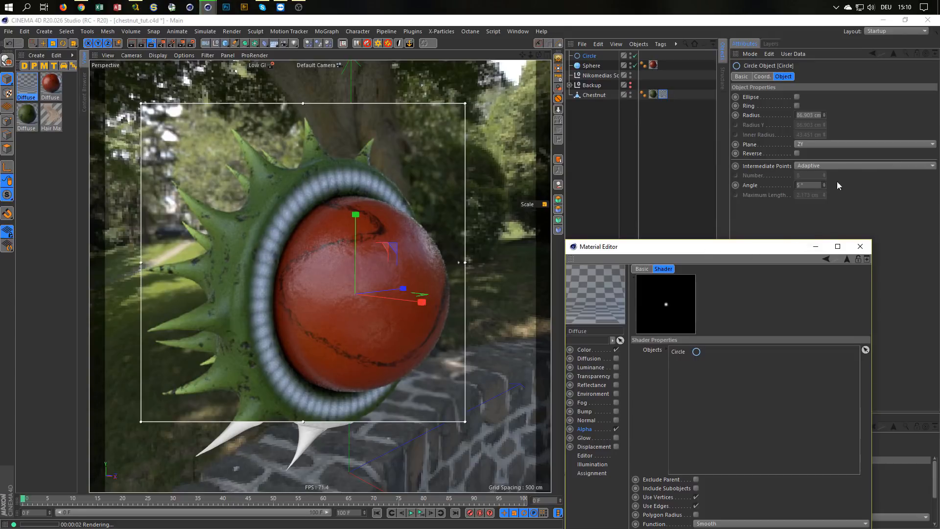
pyautogui.click(828, 166)
pyautogui.click(826, 199)
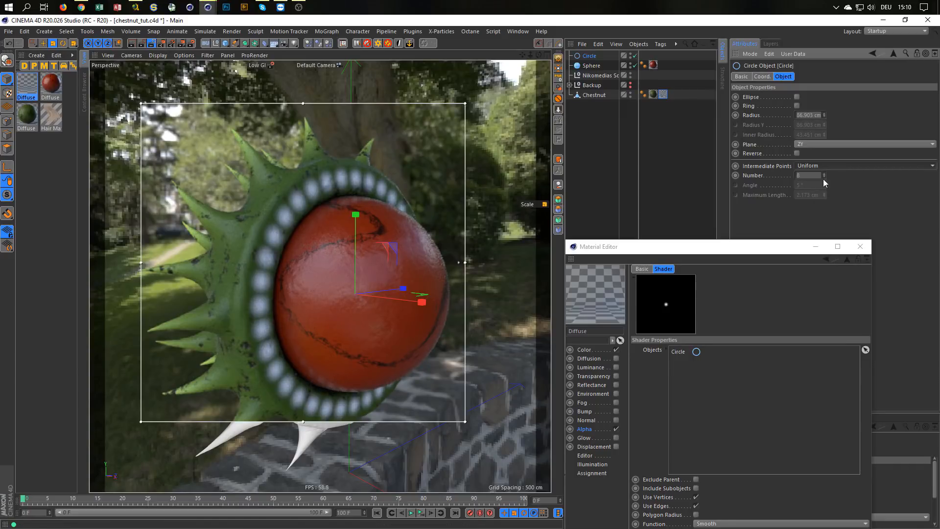
pyautogui.moveTo(814, 175); pyautogui.dragTo(702, 212)
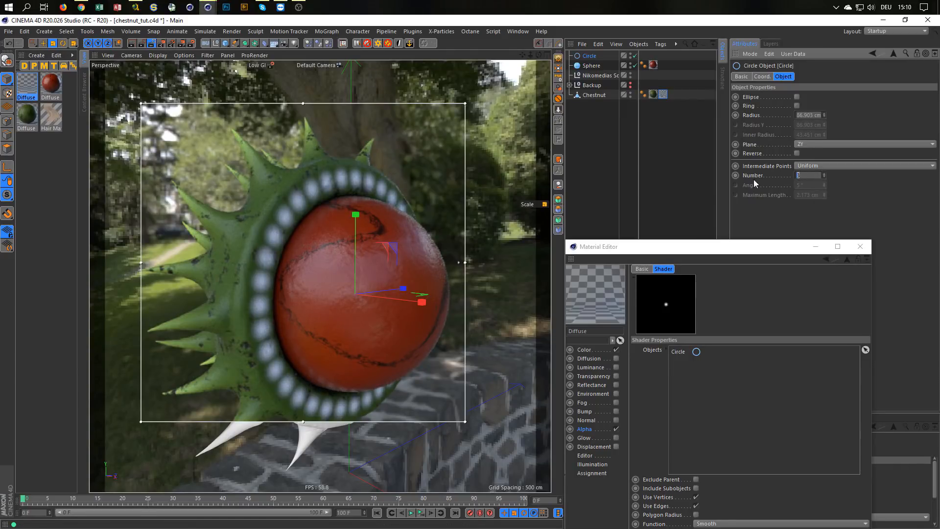
pyautogui.write('100')
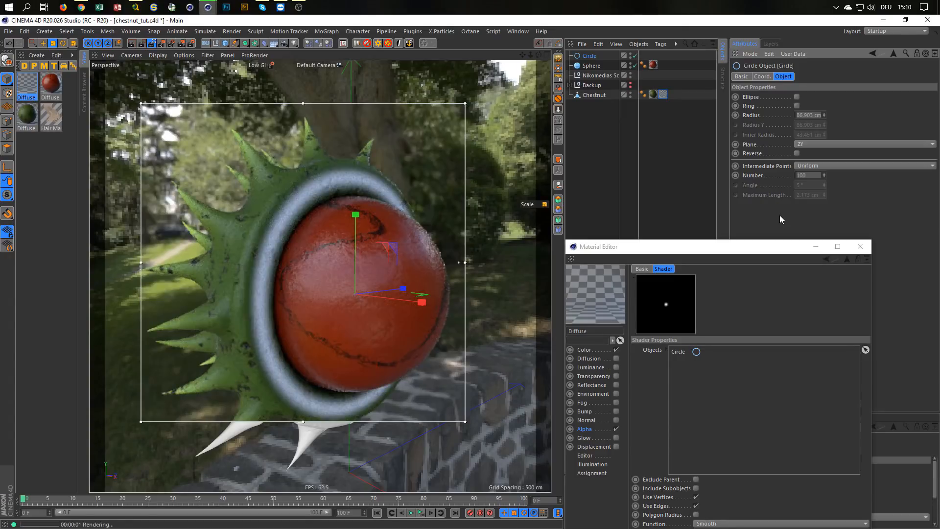
# Step: Try an end distance of 14% and a start distance of 10% in the Proximal shader
pyautogui.moveTo(737, 250); pyautogui.dragTo(747, 142)
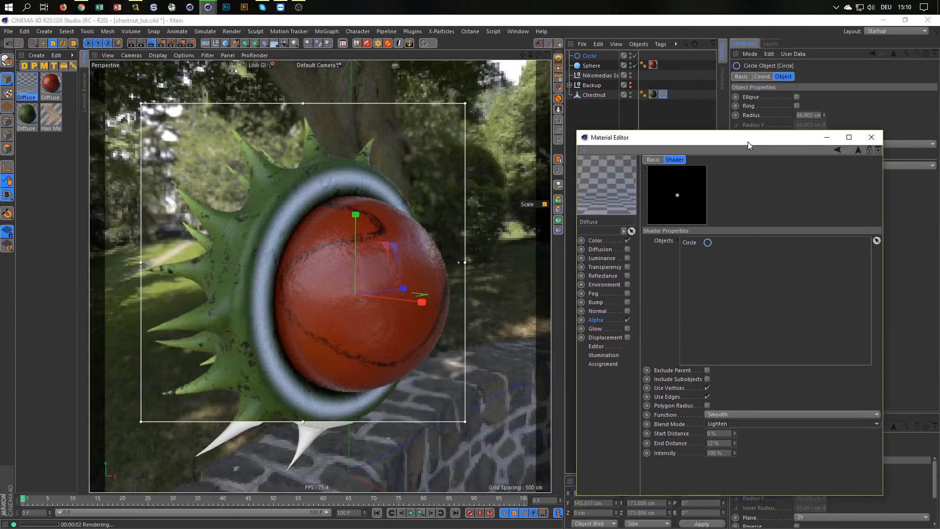
pyautogui.click(723, 443)
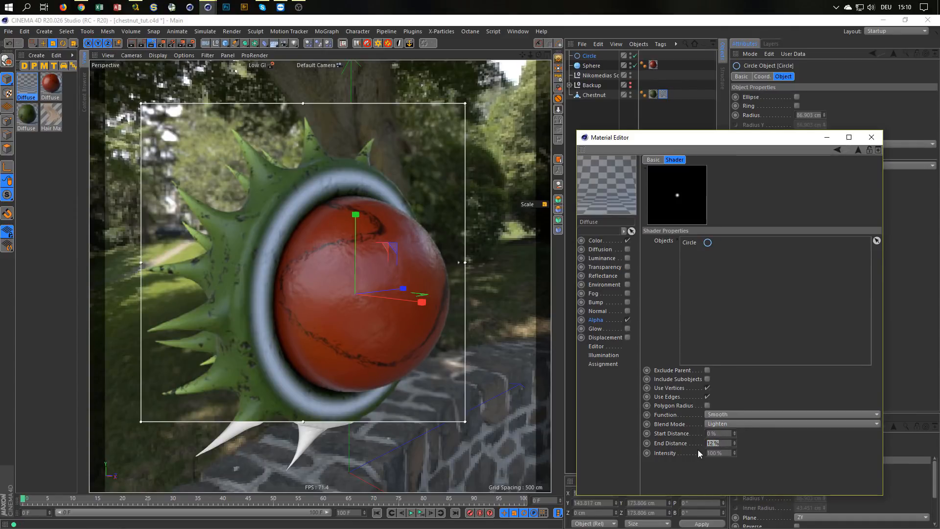
pyautogui.press('Return')
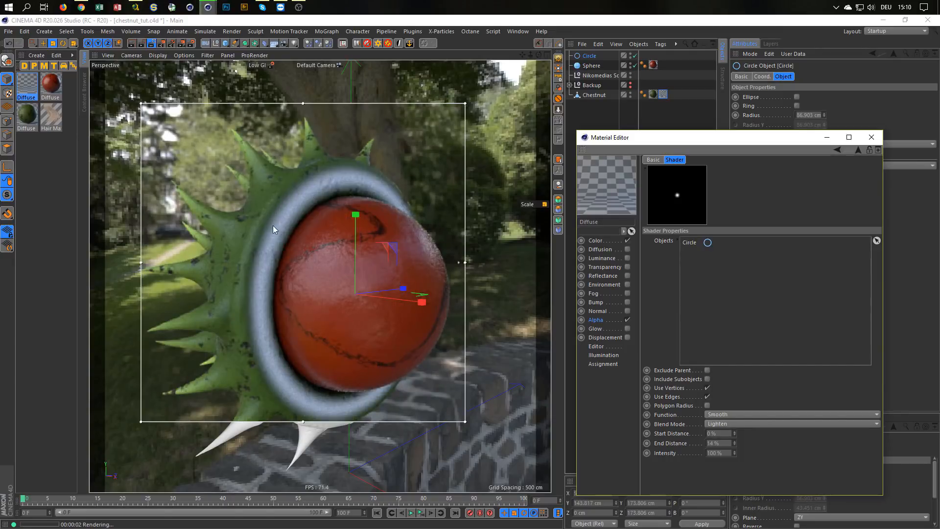
pyautogui.moveTo(719, 434); pyautogui.dragTo(687, 444)
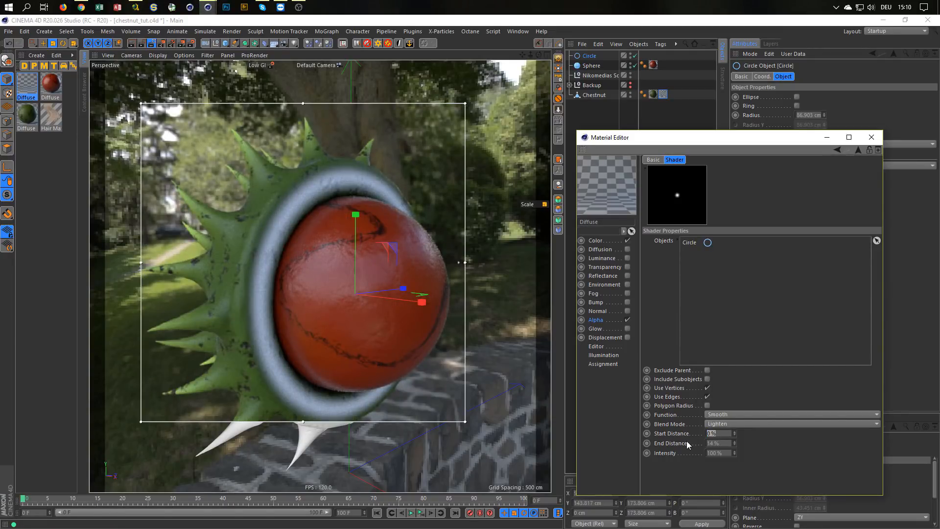
pyautogui.write('10')
pyautogui.press('Return')
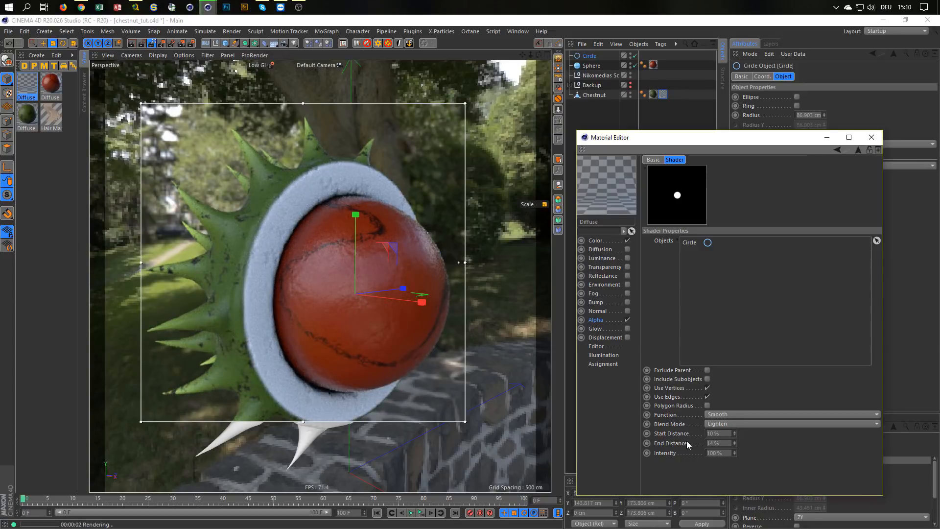
# Step: Set the Proximal shader's start distance to 8% and its end distance to 12%
pyautogui.click(719, 434)
pyautogui.write('8')
pyautogui.press('Return')
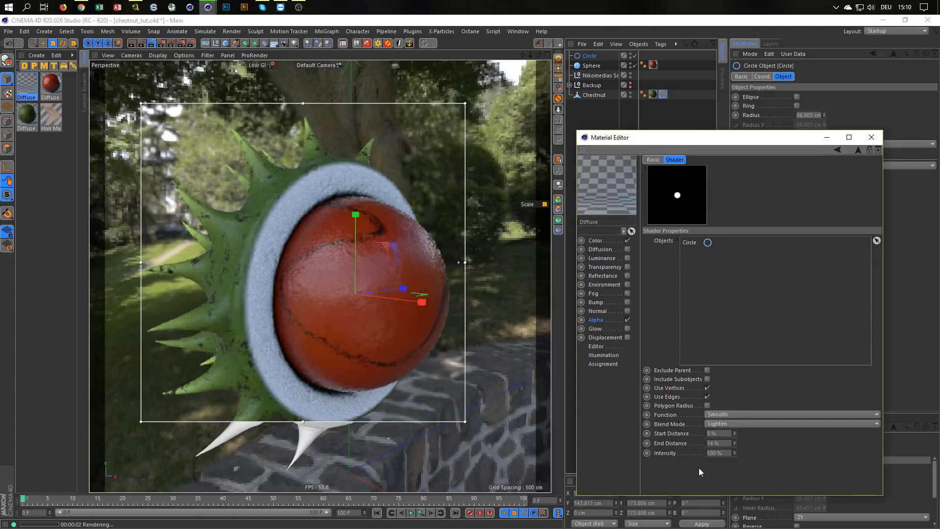
pyautogui.press('Tab')
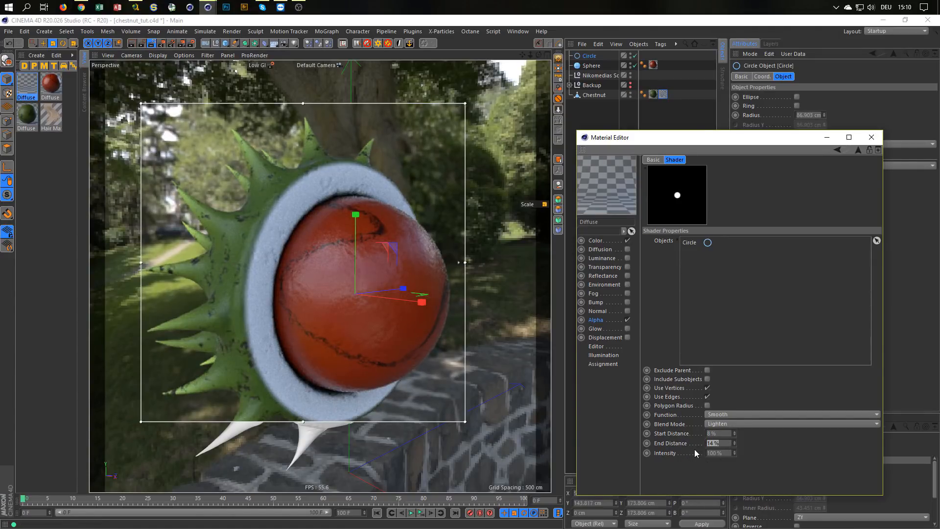
pyautogui.write('12')
pyautogui.press('Return')
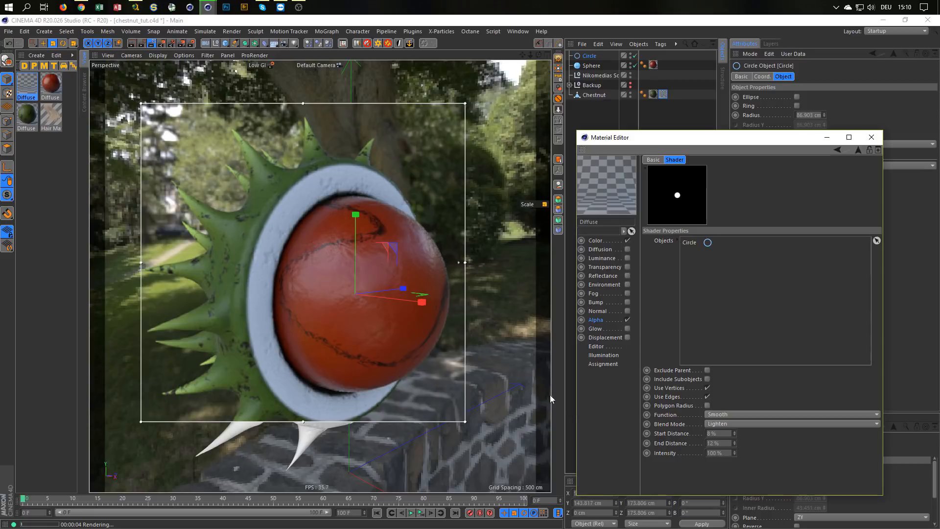
# Step: Try a radius of 90 cm for the circle spline
pyautogui.click(590, 57)
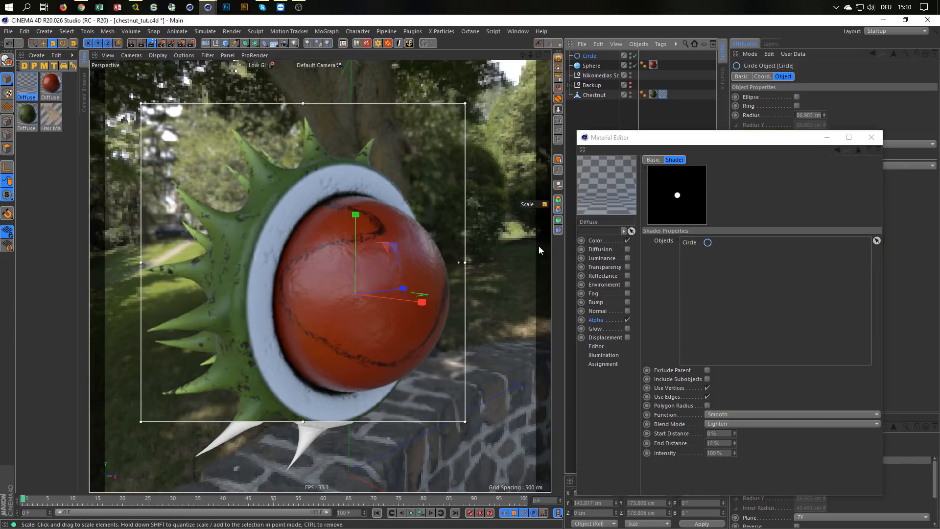
pyautogui.click(531, 275)
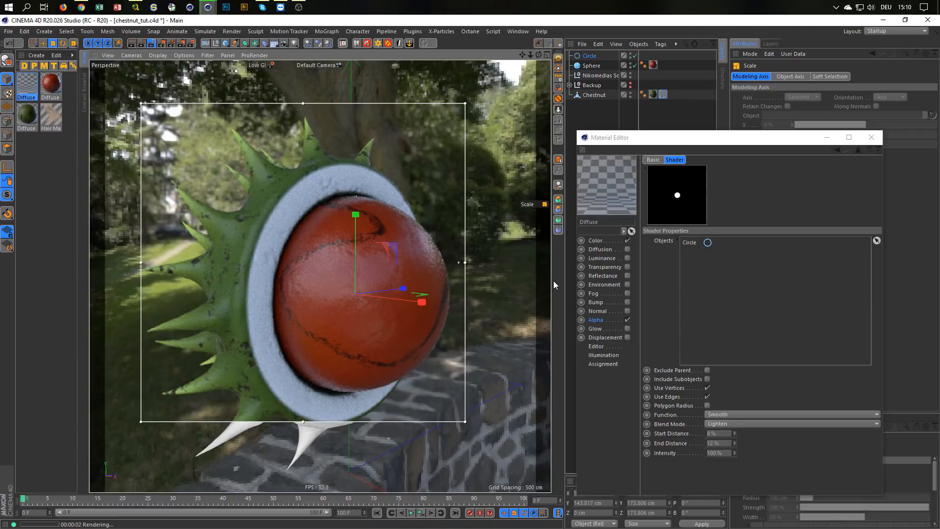
pyautogui.click(675, 58)
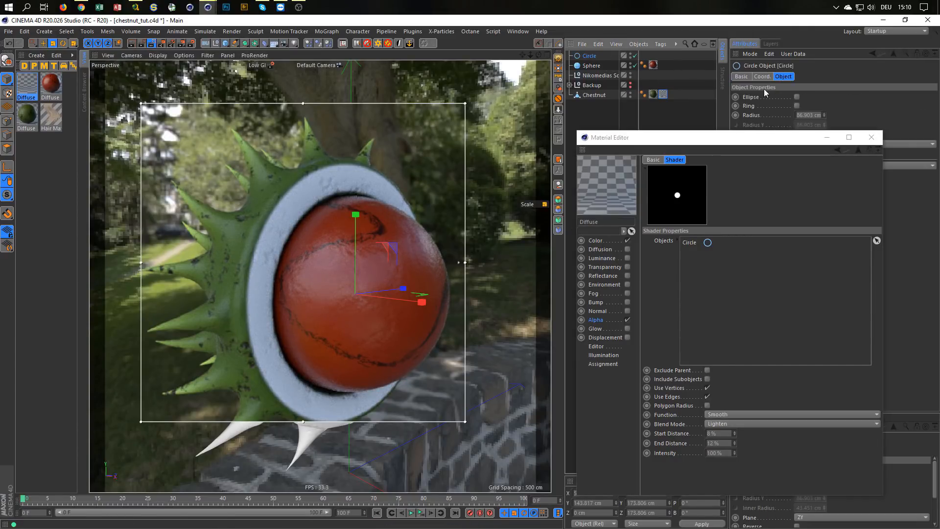
pyautogui.click(804, 115)
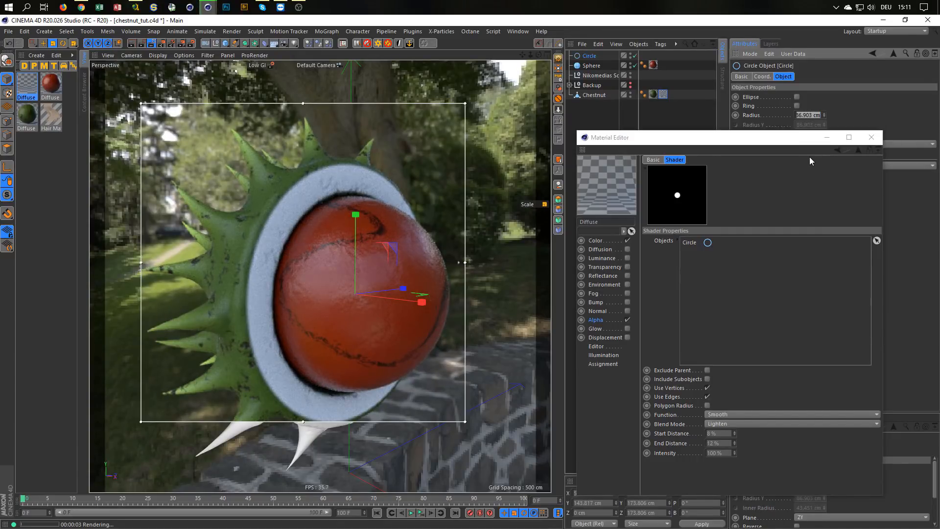
pyautogui.write('90')
pyautogui.press('Return')
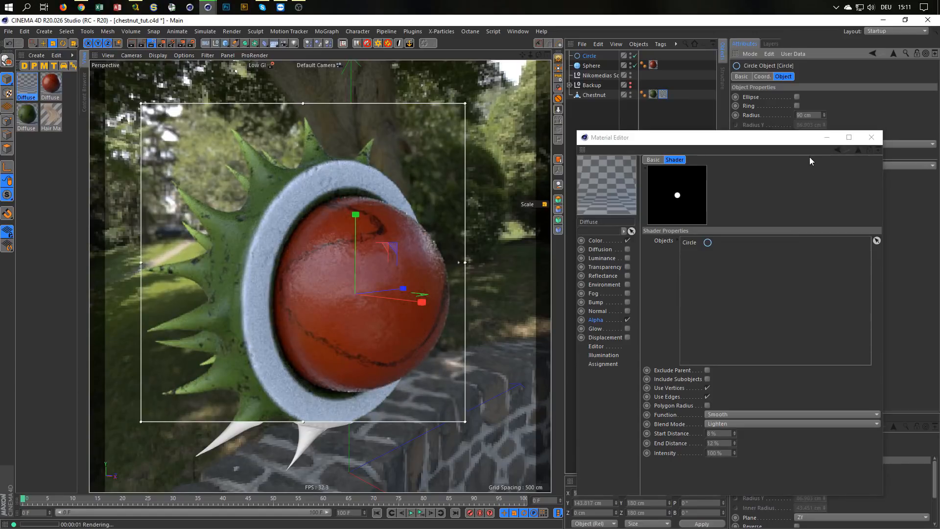
# Step: Set the circle spline's radius to 88 cm
pyautogui.click(813, 115)
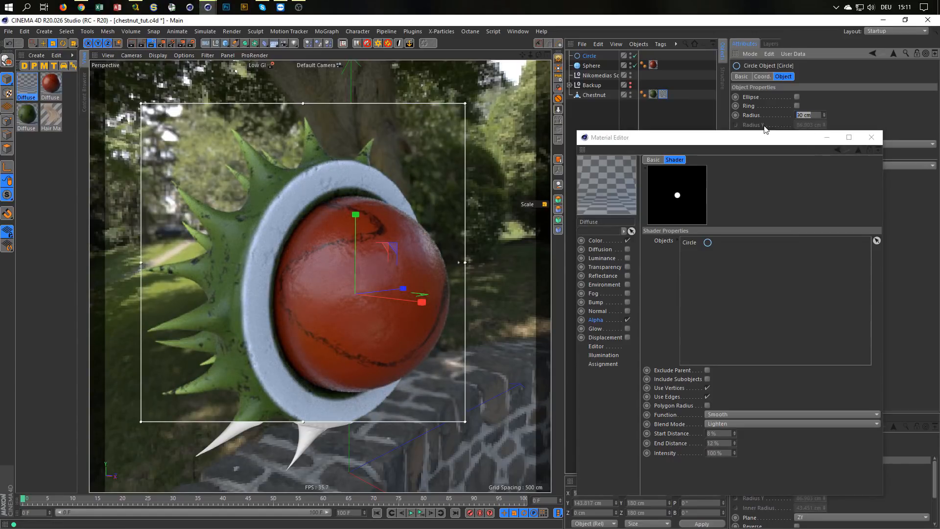
pyautogui.write('88')
pyautogui.press('Return')
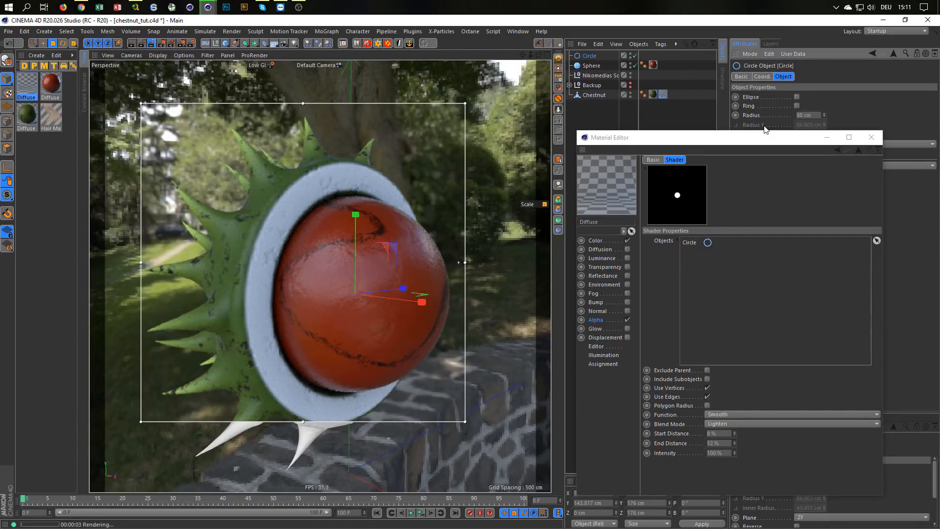
# Step: Tint the rim material's base color pale yellow-green with a hue of 67° and a saturation of 20%
pyautogui.click(596, 241)
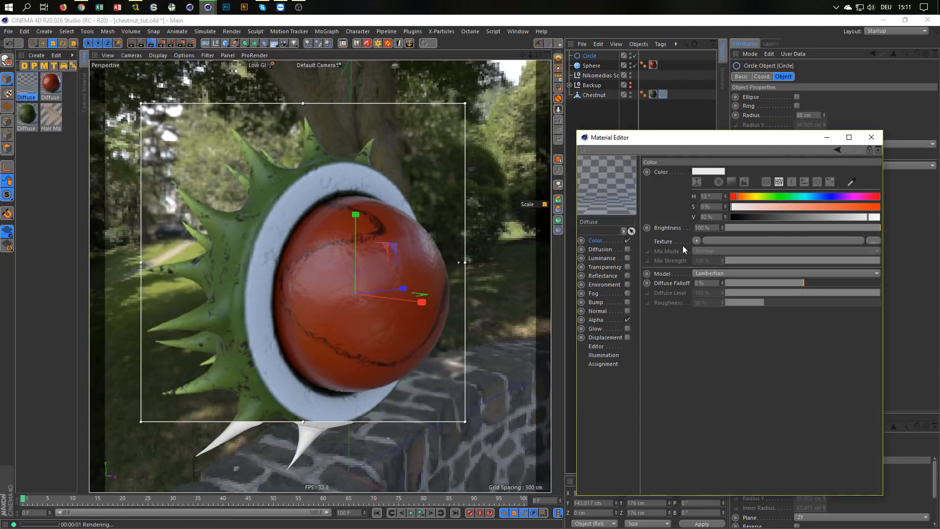
pyautogui.click(755, 197)
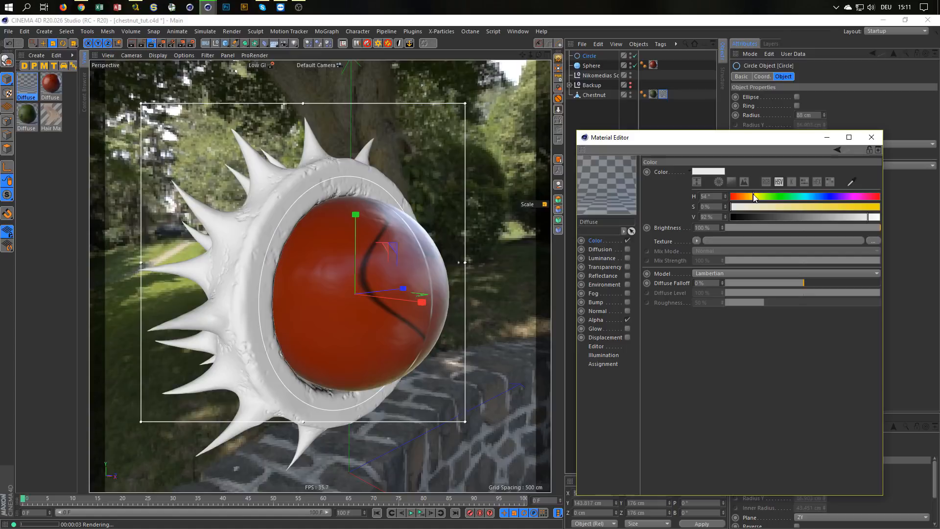
pyautogui.click(741, 206)
pyautogui.click(748, 208)
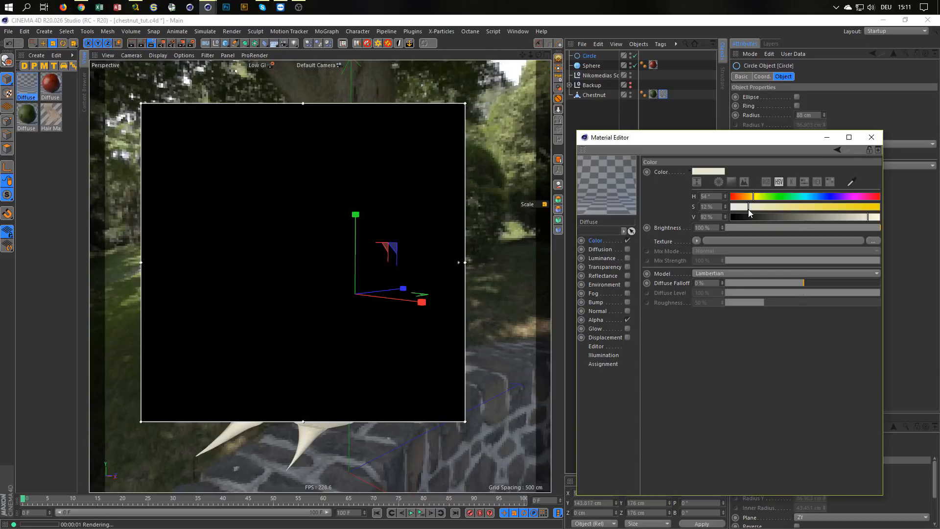
pyautogui.moveTo(748, 210); pyautogui.dragTo(754, 209)
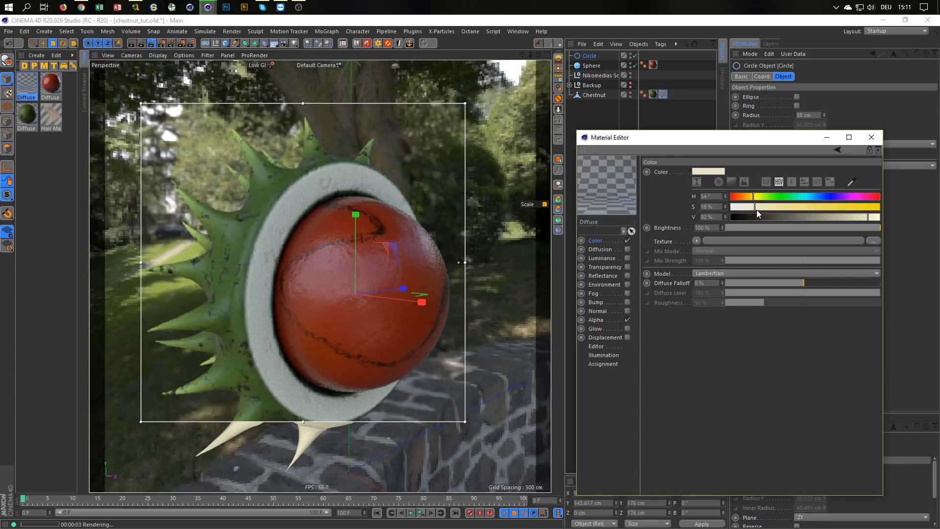
pyautogui.moveTo(759, 211); pyautogui.dragTo(762, 212)
pyautogui.moveTo(758, 200); pyautogui.dragTo(761, 200)
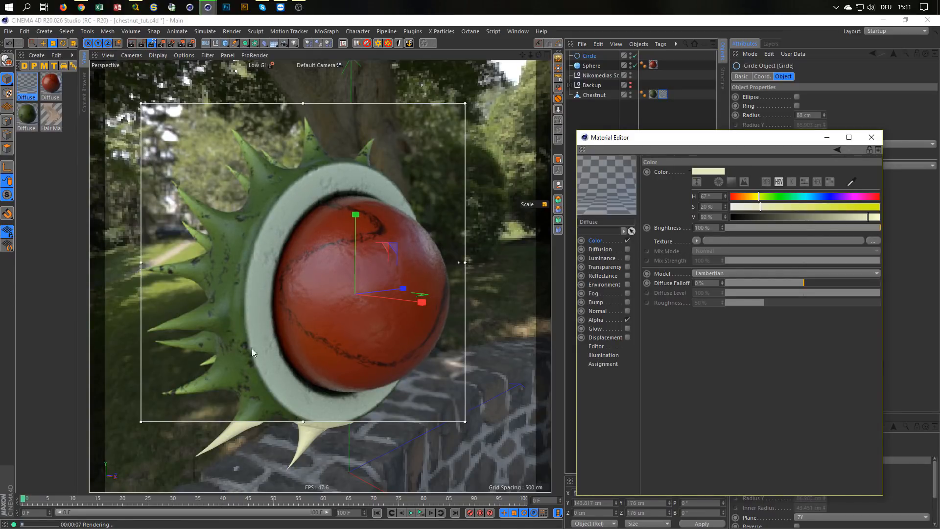
# Step: Load a Gradient shader as the rim material's color texture and set its type to 2D - Circular
pyautogui.click(606, 238)
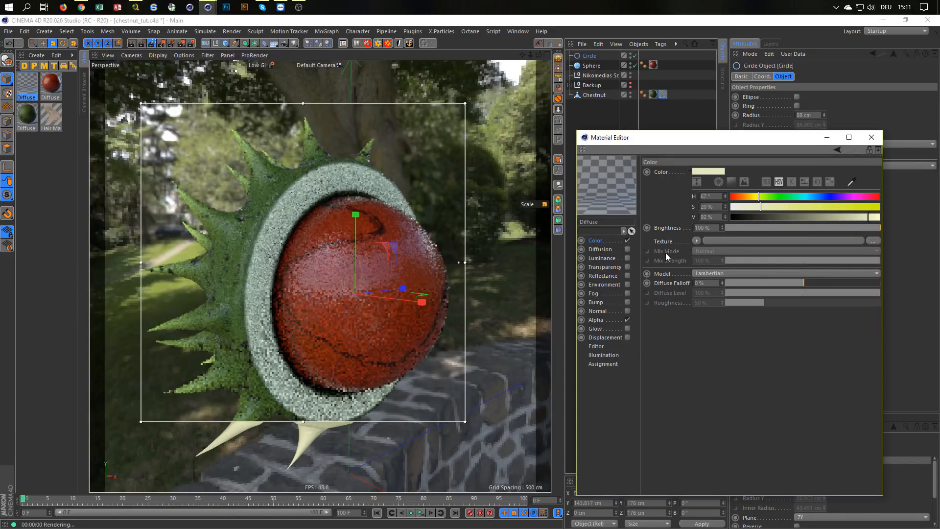
pyautogui.click(697, 241)
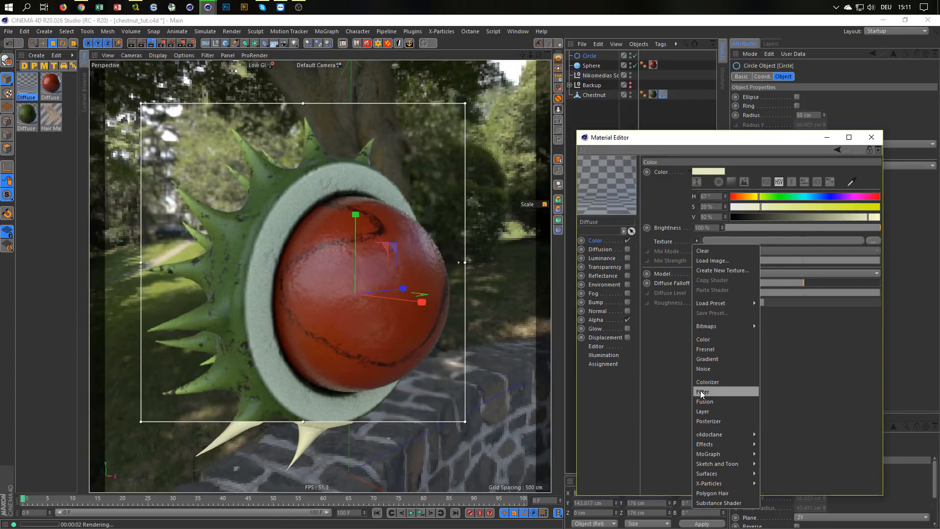
pyautogui.click(713, 359)
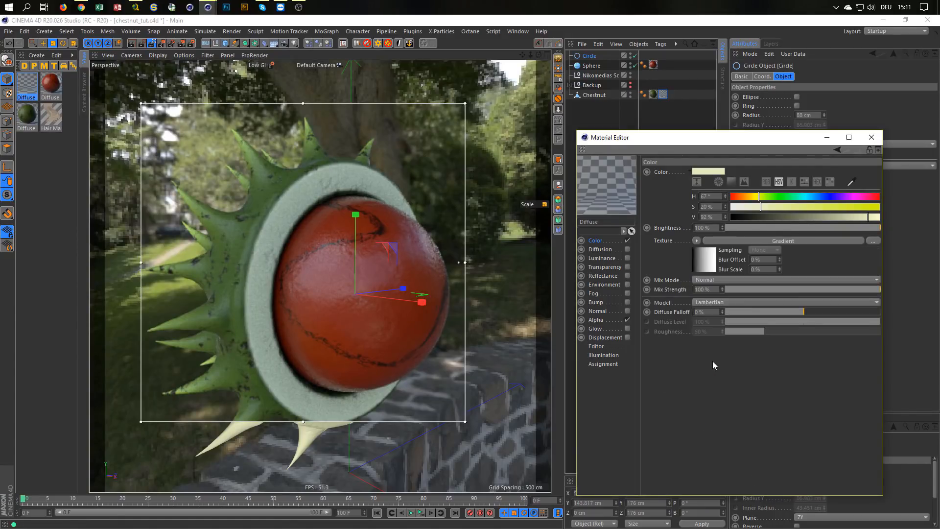
pyautogui.click(708, 267)
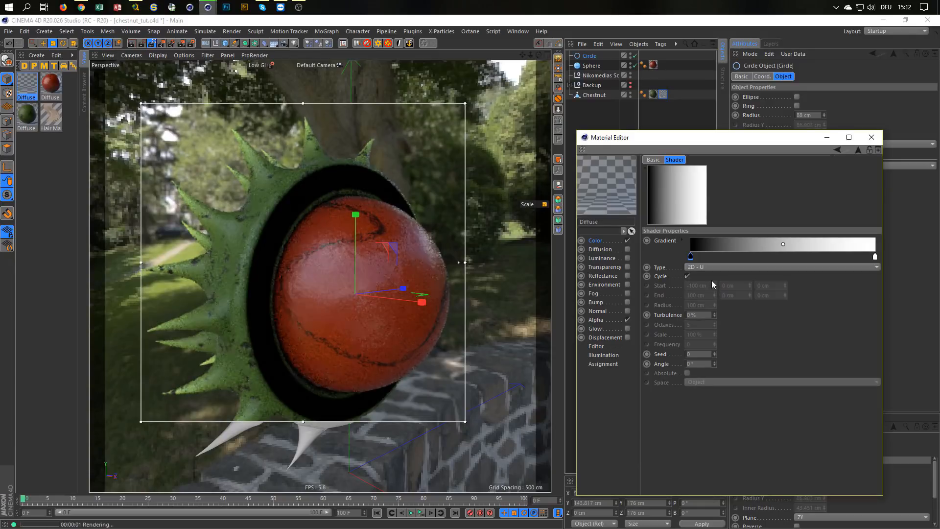
pyautogui.click(718, 257)
pyautogui.moveTo(718, 259); pyautogui.dragTo(718, 265)
pyautogui.click(718, 265)
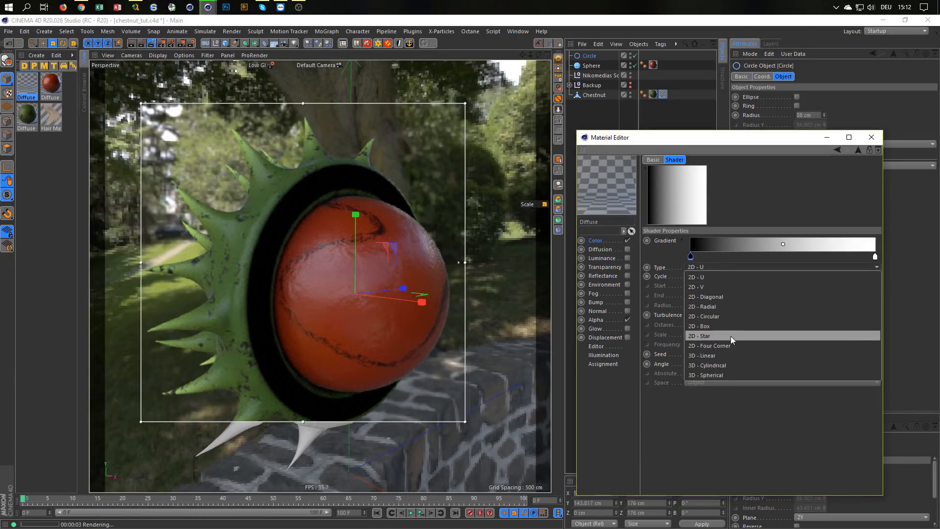
pyautogui.click(735, 316)
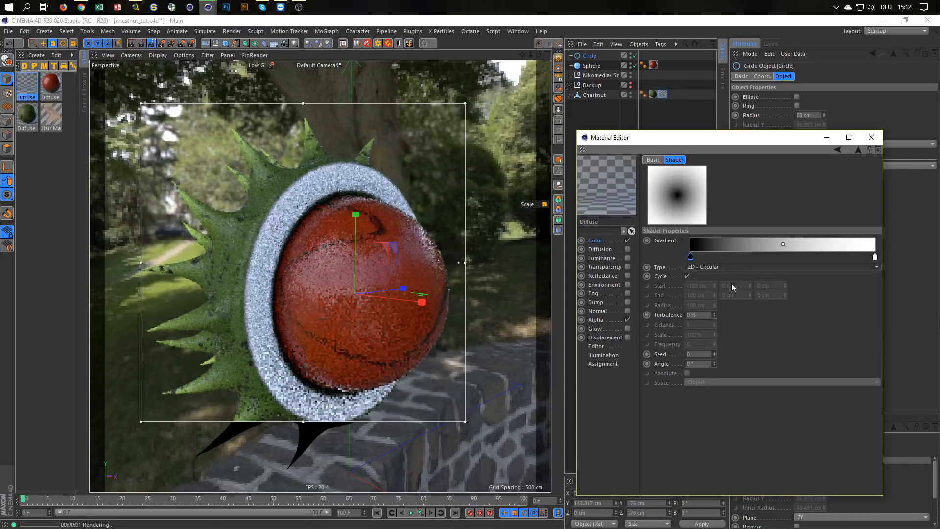
# Step: Double the gradient's knots repeatedly to build a dense pattern of fine black and white rings
pyautogui.rightClick(736, 244)
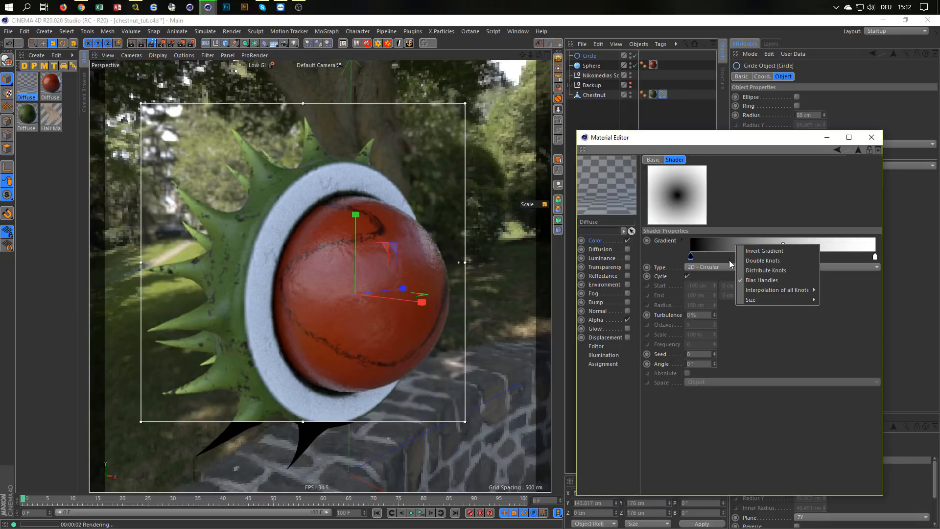
pyautogui.click(749, 261)
pyautogui.click(758, 260)
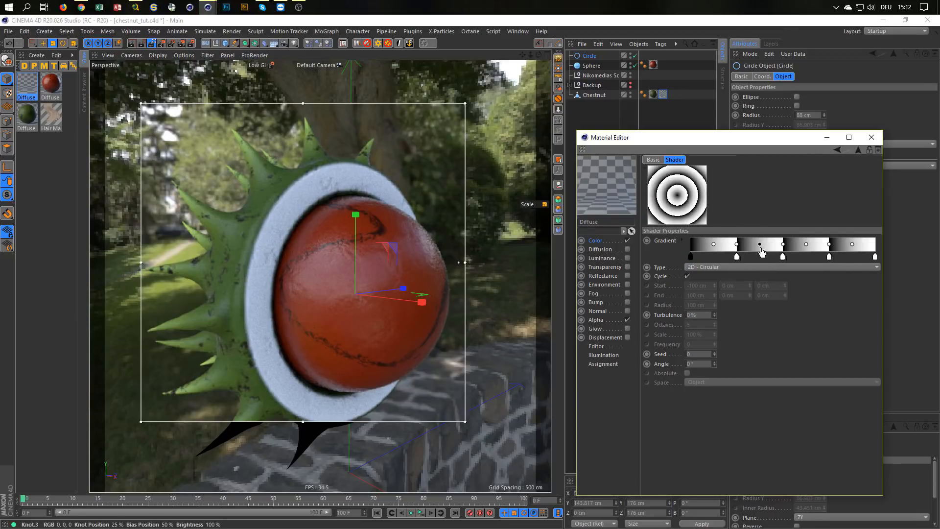
pyautogui.rightClick(746, 248)
pyautogui.click(767, 265)
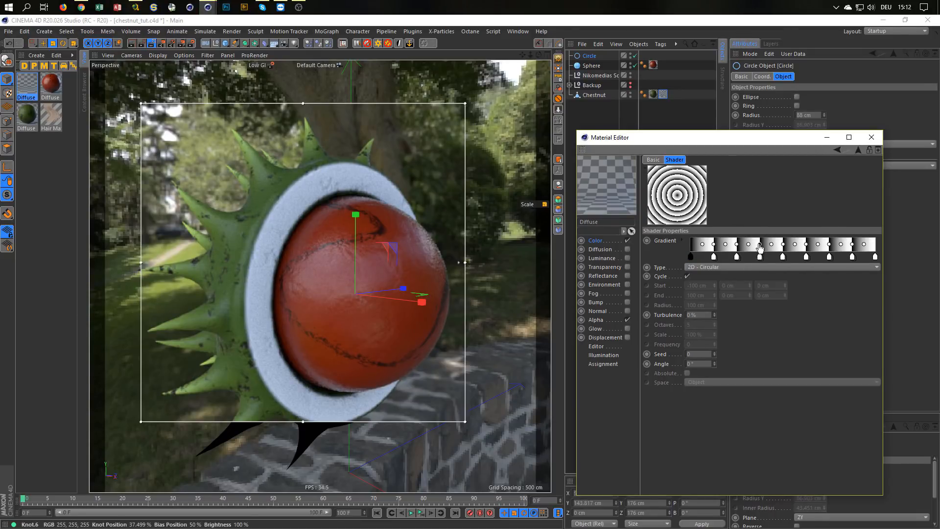
pyautogui.rightClick(758, 242)
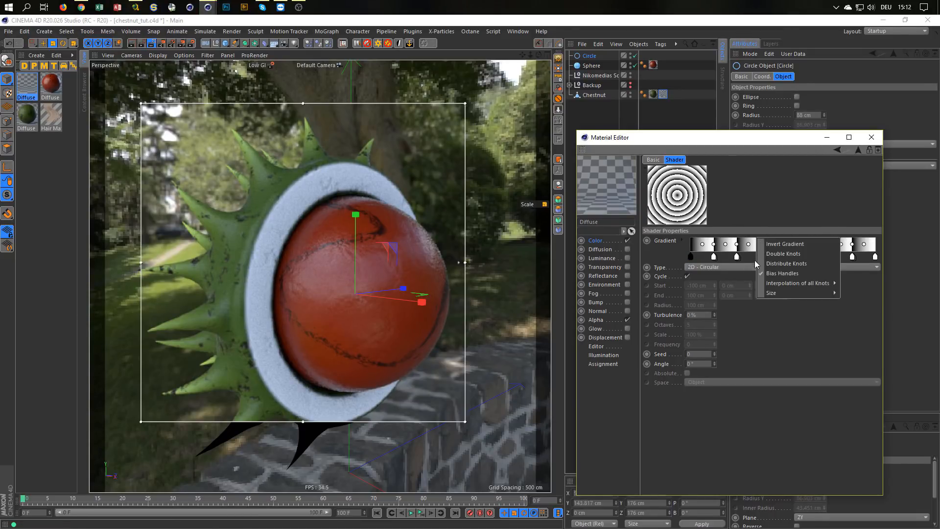
pyautogui.click(787, 254)
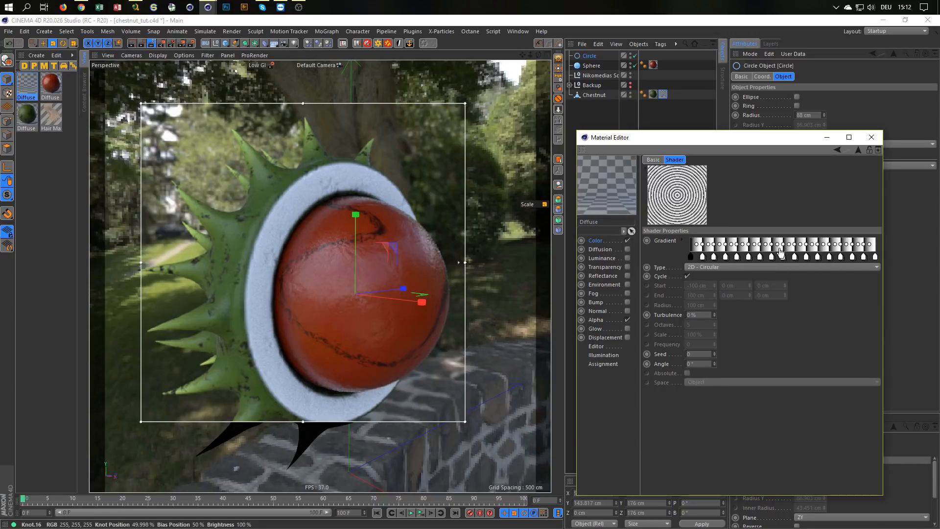
pyautogui.rightClick(780, 250)
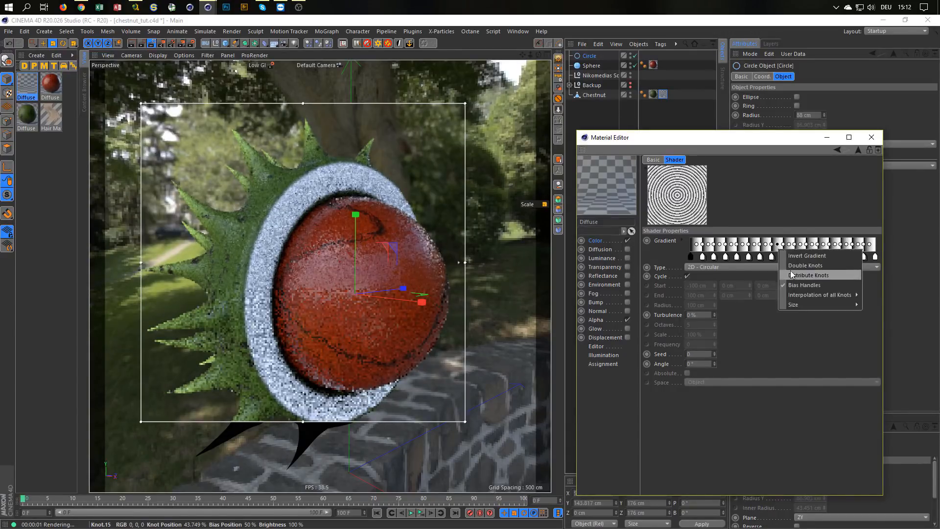
pyautogui.click(796, 267)
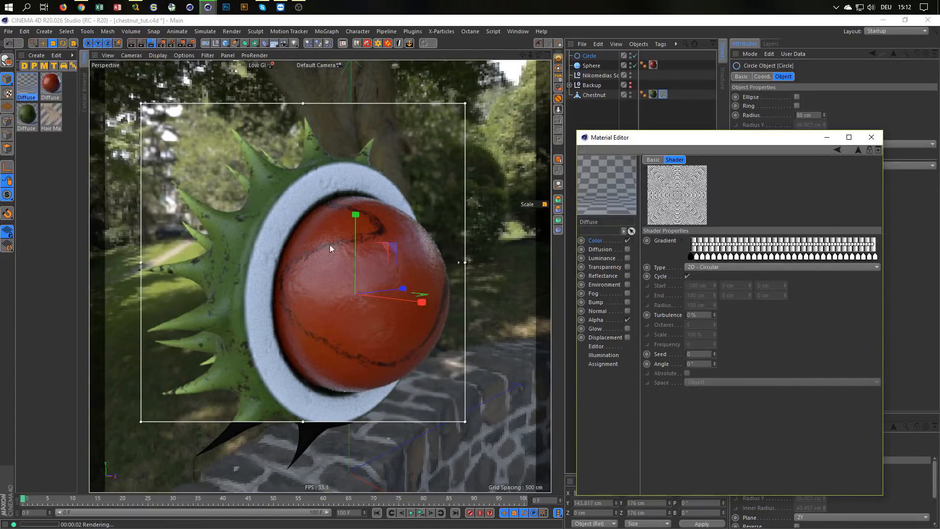
pyautogui.rightClick(754, 244)
pyautogui.click(774, 257)
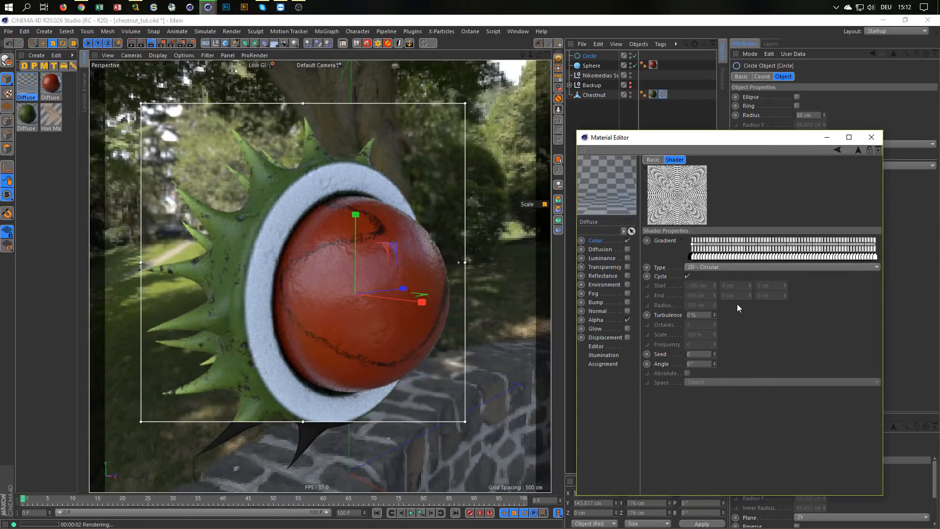
# Step: Turn the gradient into a non-cycling 3D - Cylindrical type with 2% turbulence
pyautogui.click(686, 275)
pyautogui.click(713, 269)
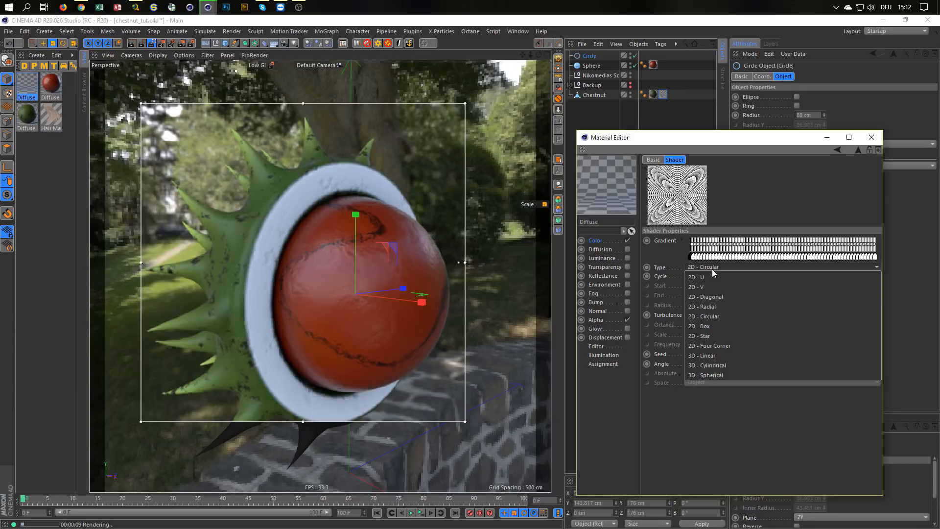
pyautogui.click(715, 363)
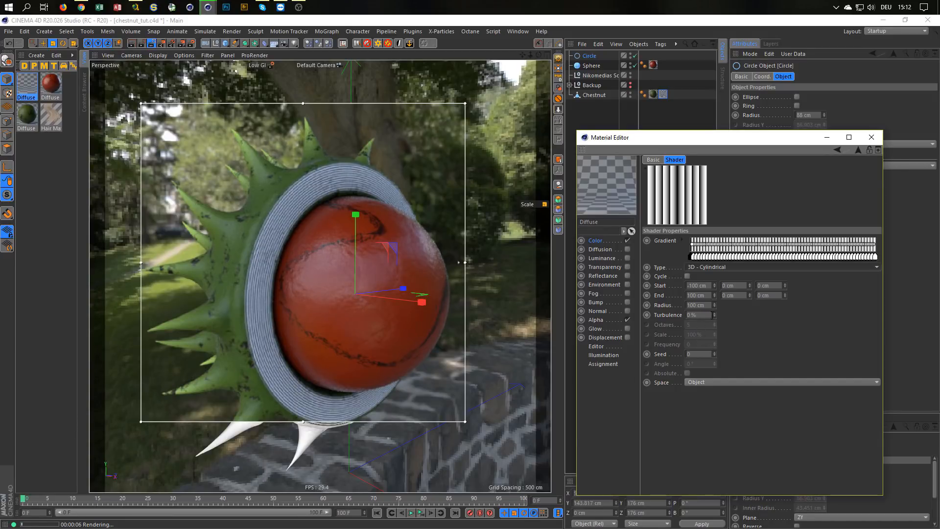
pyautogui.click(715, 314)
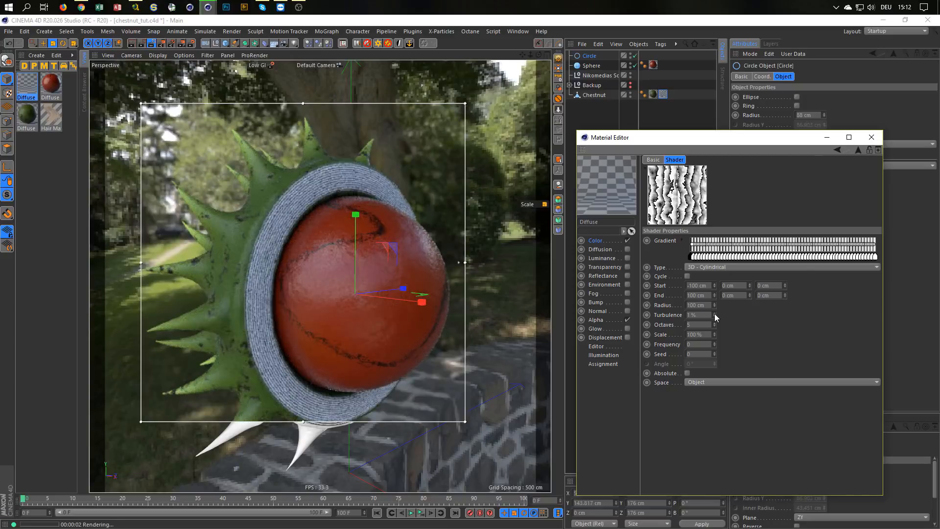
pyautogui.click(715, 314)
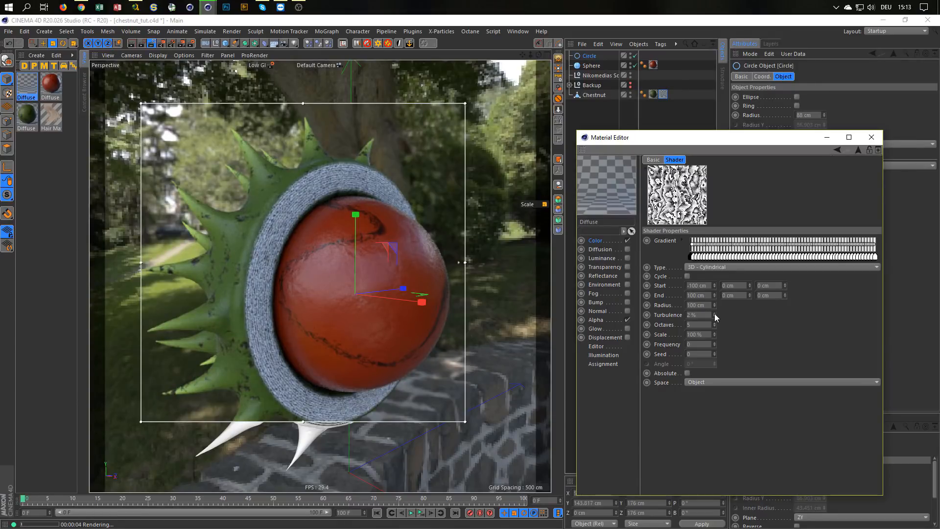
# Step: Return to the rim material's color channel and open the gradient texture's mix mode options
pyautogui.click(858, 150)
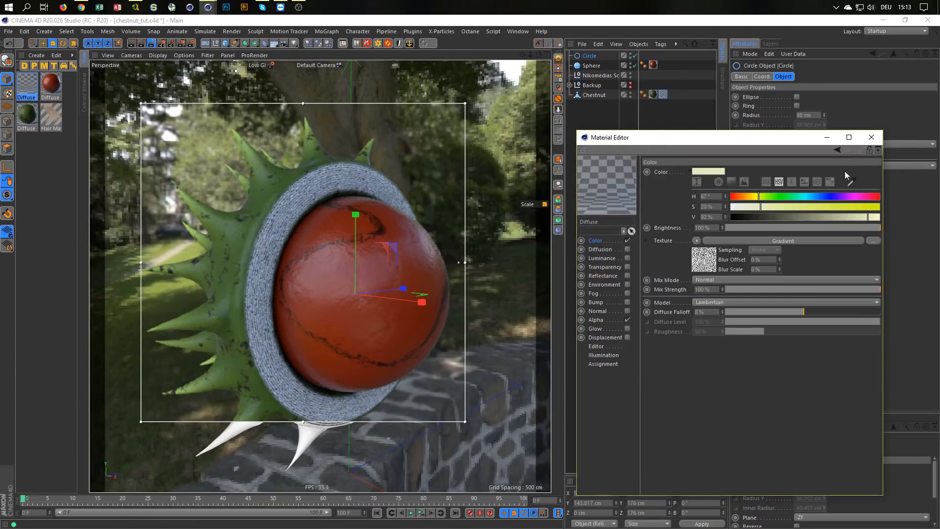
pyautogui.click(721, 281)
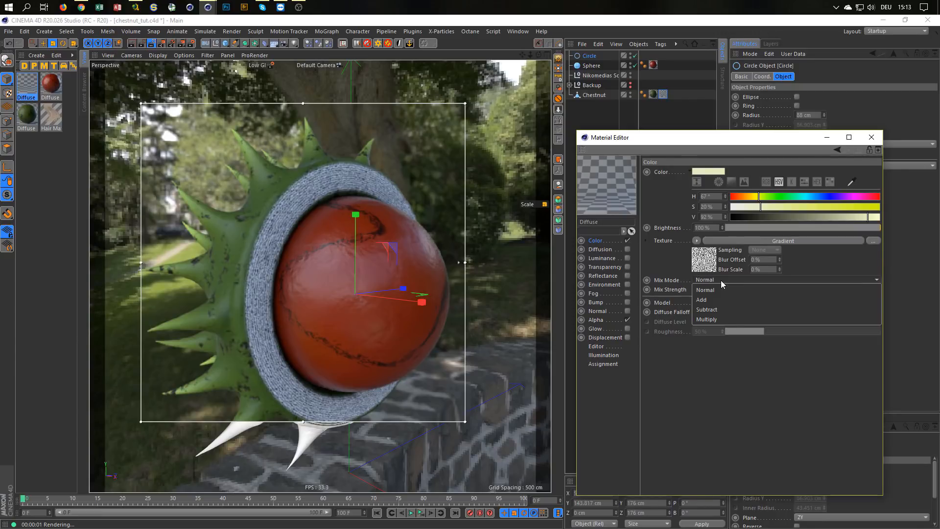
# Step: Try the gradient texture in Multiply mix mode, inspect its shader settings, and test mix strengths of 5% and 100%
pyautogui.click(719, 314)
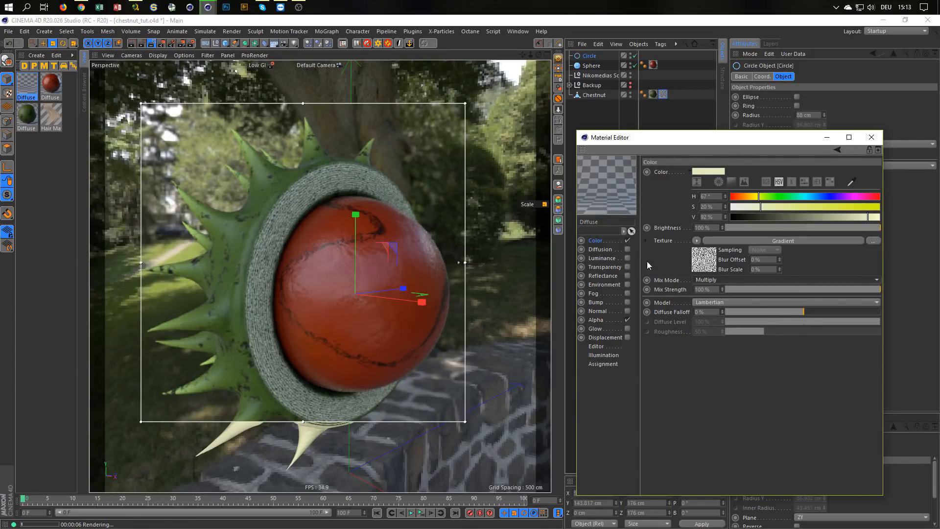
pyautogui.click(709, 266)
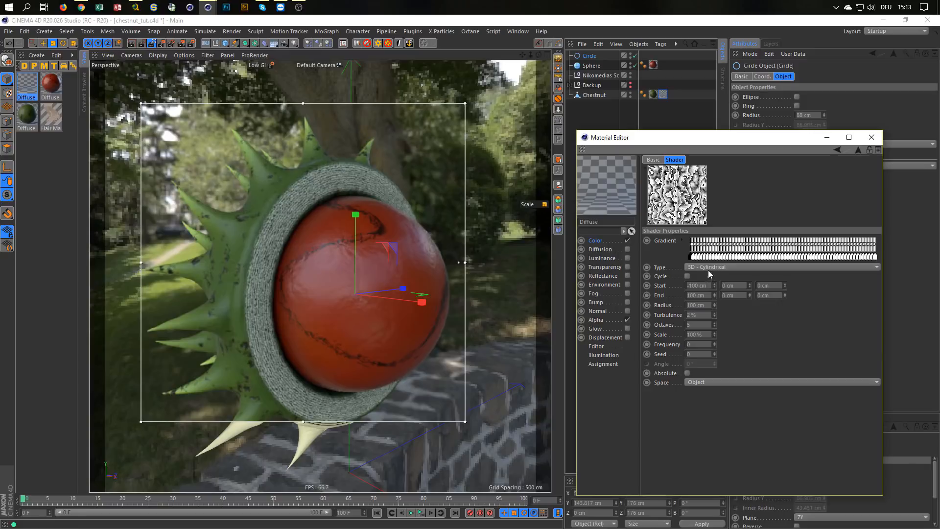
pyautogui.click(683, 239)
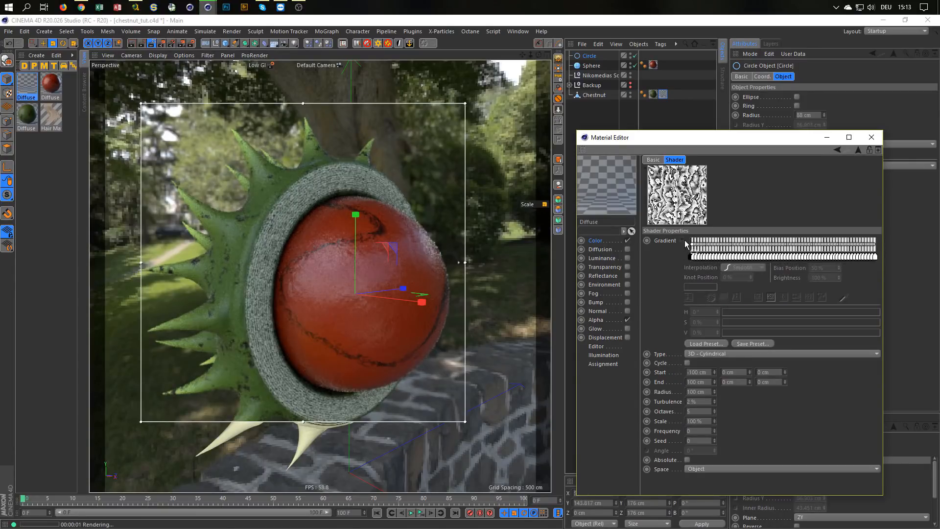
pyautogui.click(682, 238)
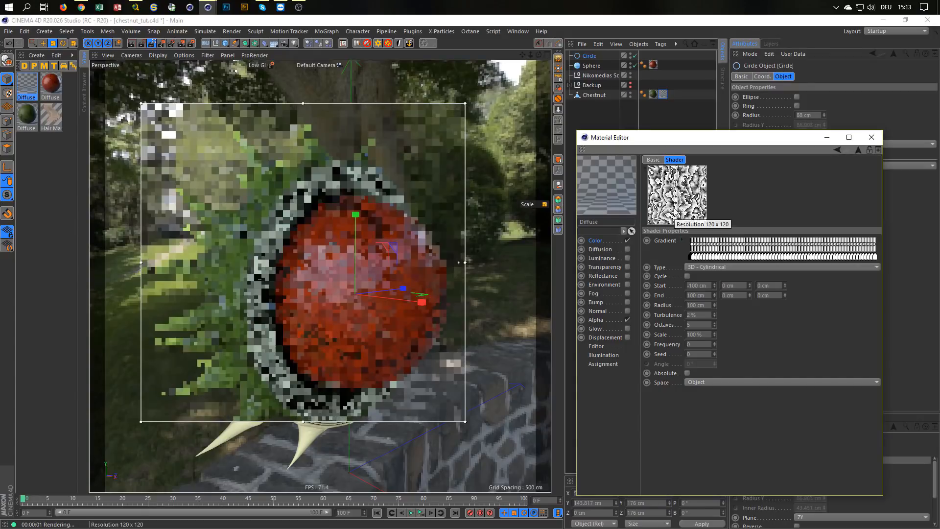
pyautogui.click(858, 151)
pyautogui.moveTo(733, 289)
pyautogui.mouseDown()
pyautogui.moveTo(864, 289)
pyautogui.moveTo(733, 290)
pyautogui.mouseUp()
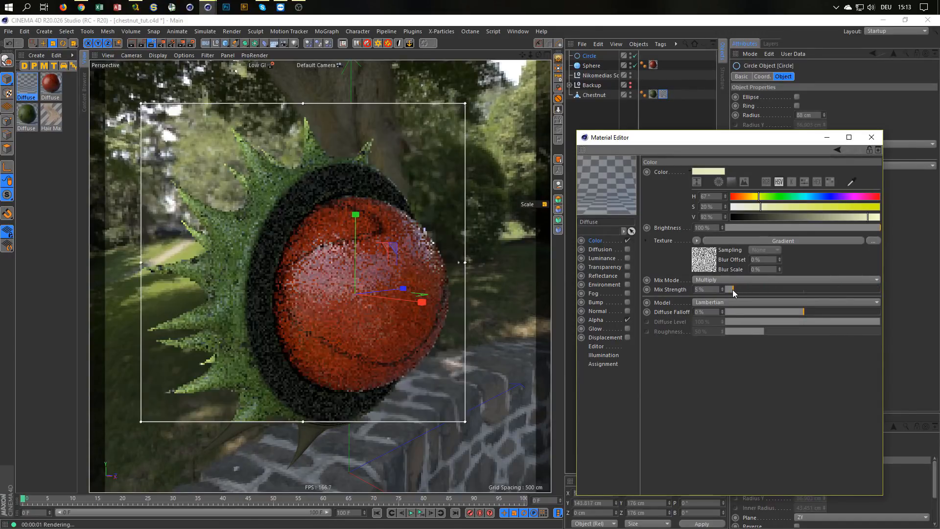
pyautogui.moveTo(733, 289); pyautogui.dragTo(886, 287)
# Step: Set the colour texture's mix mode to Add and its mix strength to 27%
pyautogui.click(750, 280)
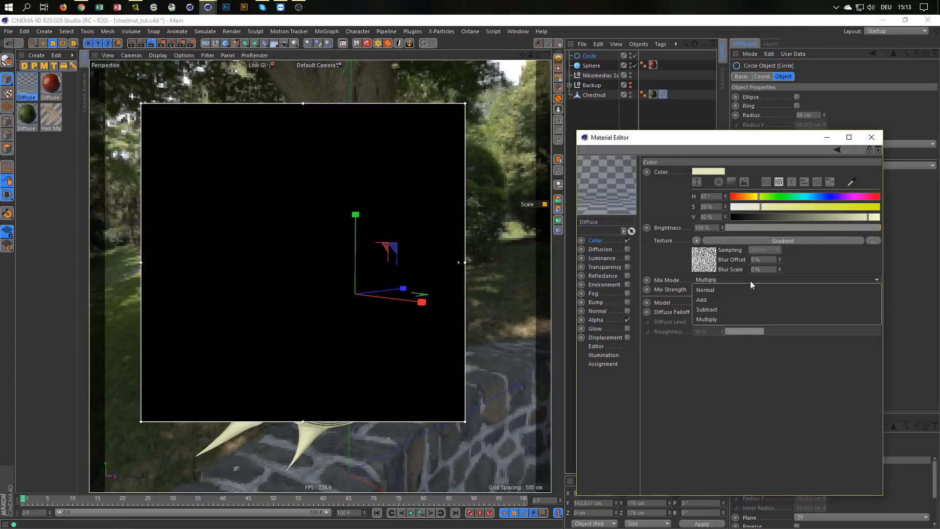
pyautogui.click(750, 300)
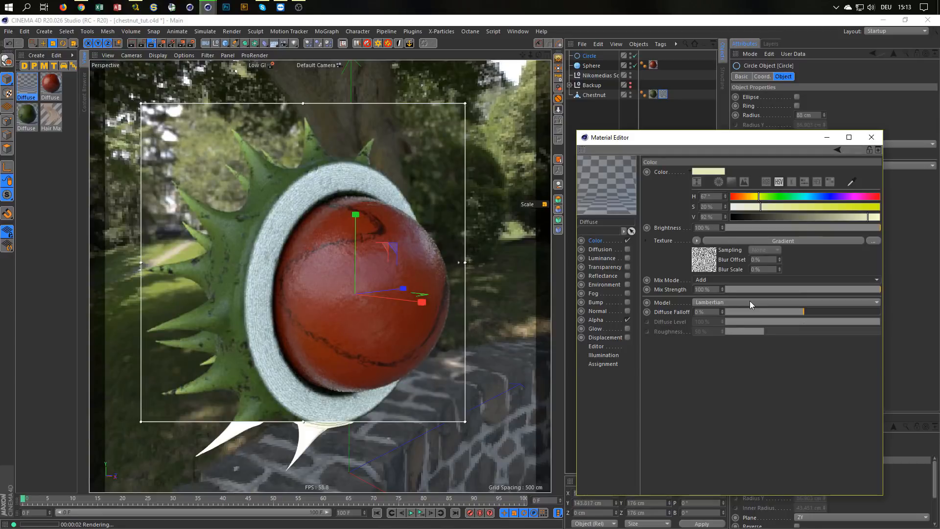
pyautogui.moveTo(868, 289); pyautogui.dragTo(822, 291)
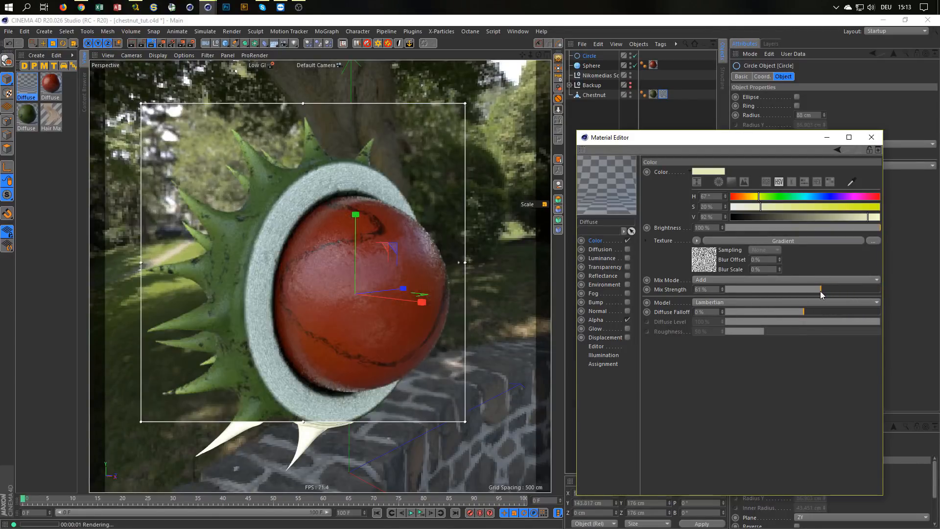
pyautogui.moveTo(821, 291); pyautogui.dragTo(739, 293)
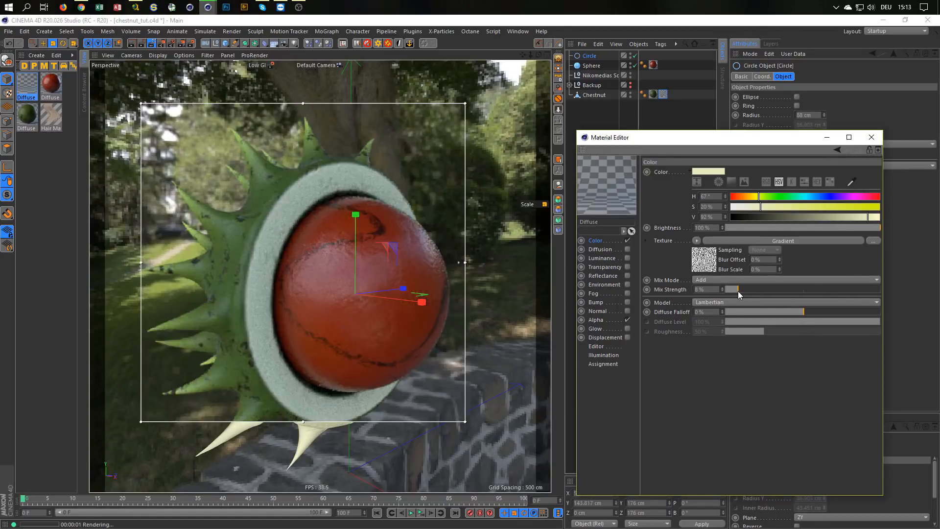
pyautogui.moveTo(738, 291); pyautogui.dragTo(753, 289)
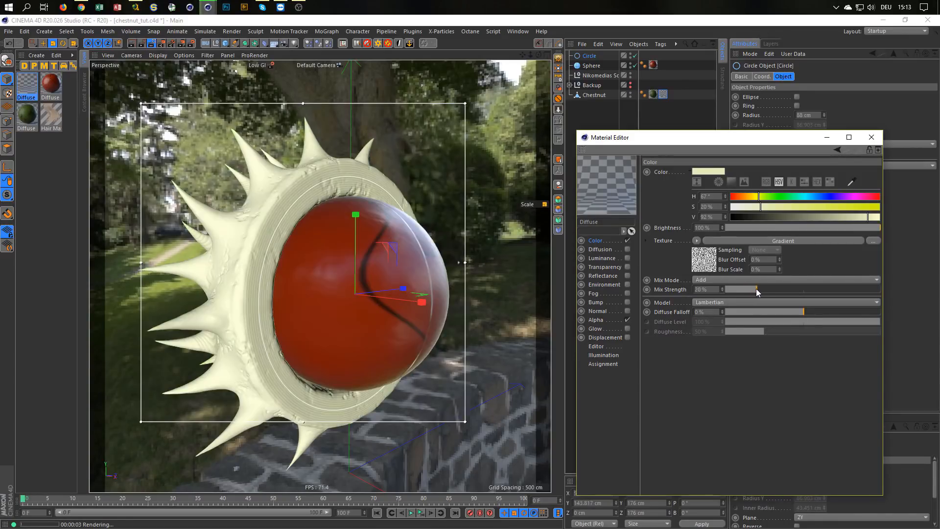
pyautogui.moveTo(756, 289); pyautogui.dragTo(768, 287)
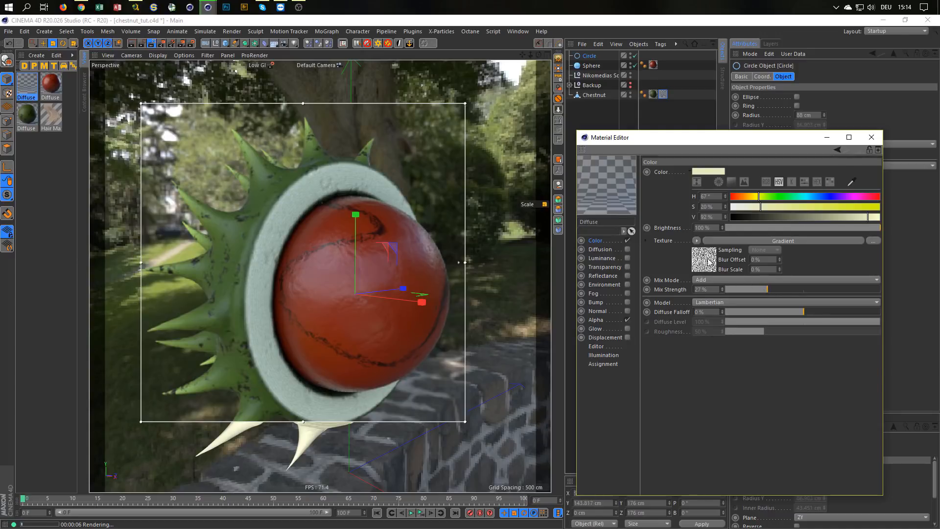
# Step: Copy the gradient from the Color channel, enable Bump, and paste it as the bump texture
pyautogui.rightClick(662, 239)
pyautogui.click(673, 269)
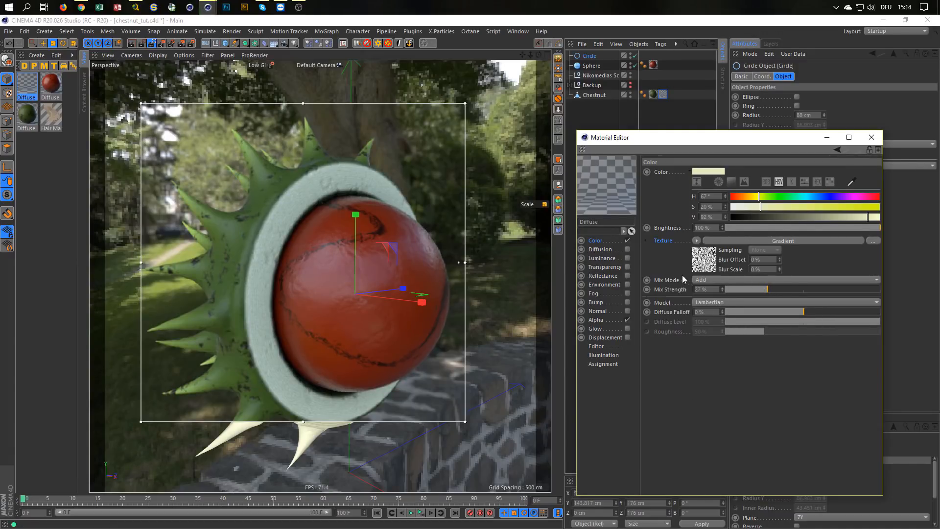
pyautogui.click(628, 302)
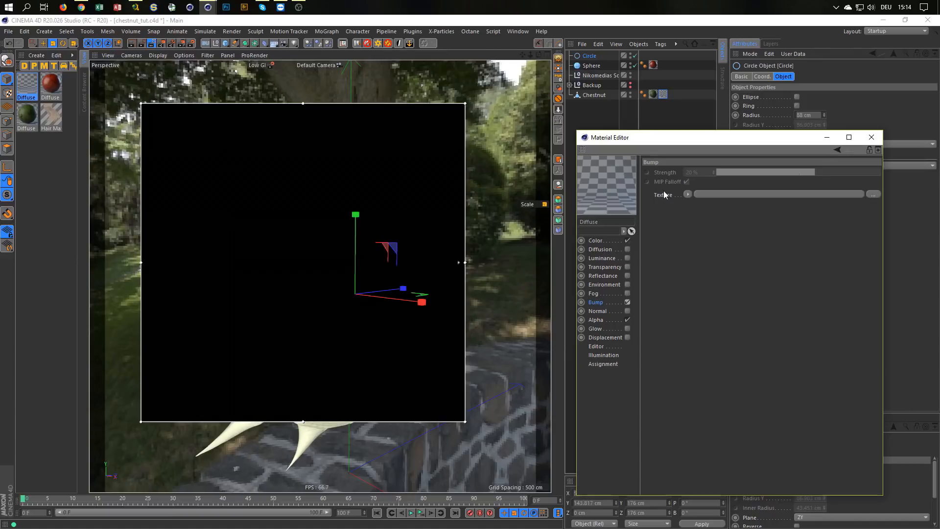
pyautogui.rightClick(664, 196)
pyautogui.click(676, 235)
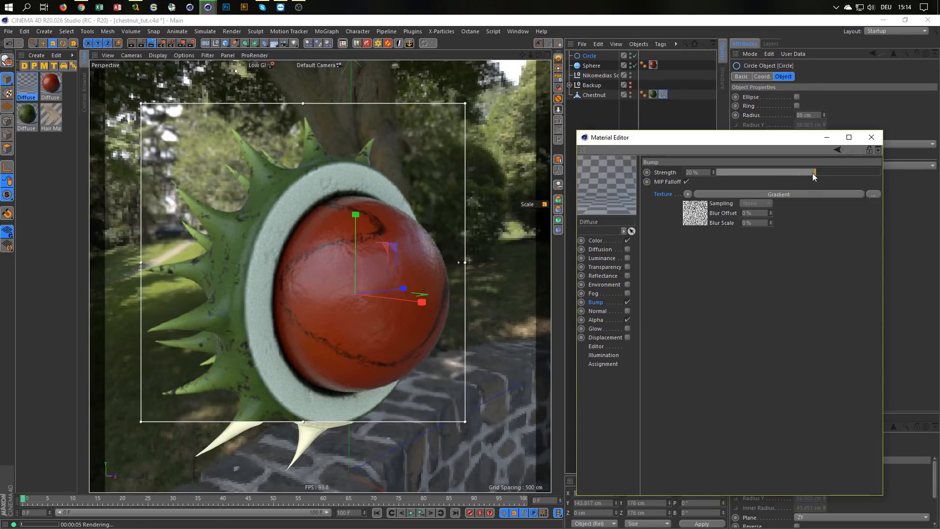
# Step: Try a bump strength of 100%, compare the render with Bump off and on, and test 1000% strength
pyautogui.moveTo(814, 173); pyautogui.dragTo(881, 173)
pyautogui.moveTo(458, 110); pyautogui.dragTo(461, 98)
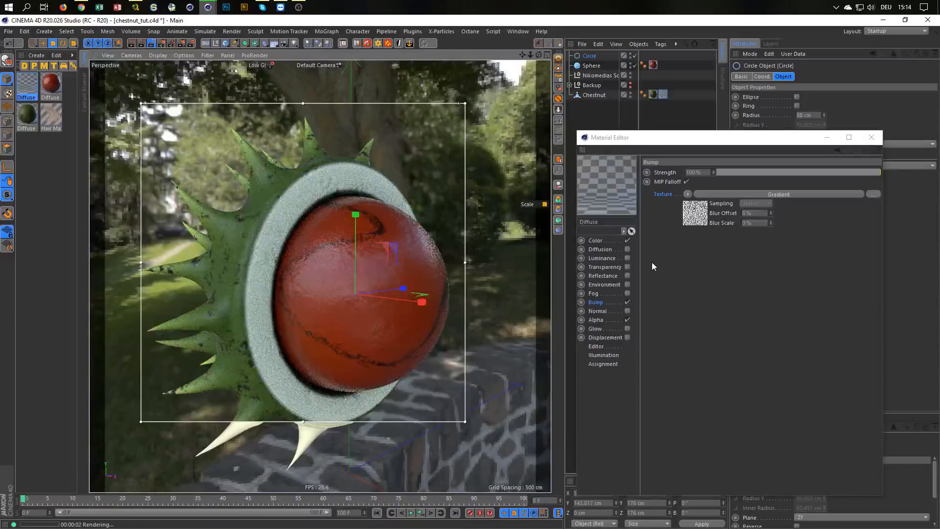
pyautogui.click(629, 302)
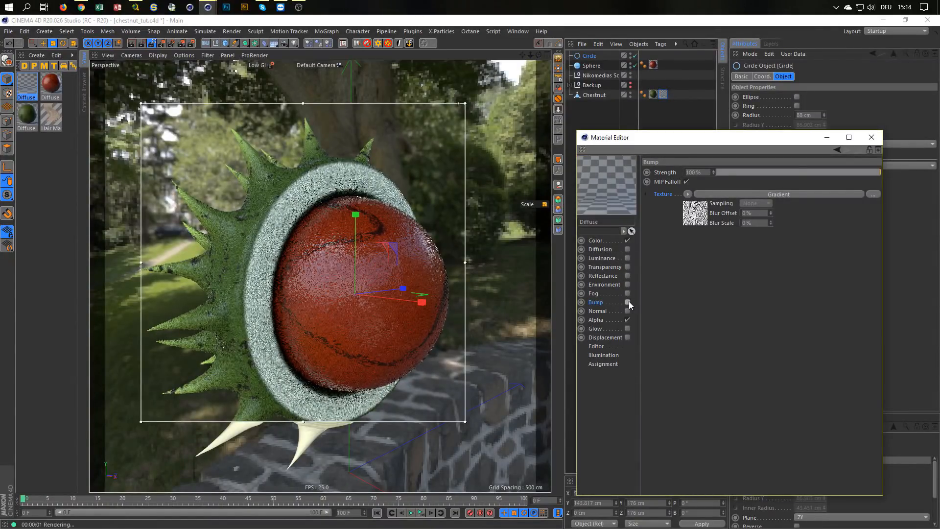
pyautogui.click(629, 302)
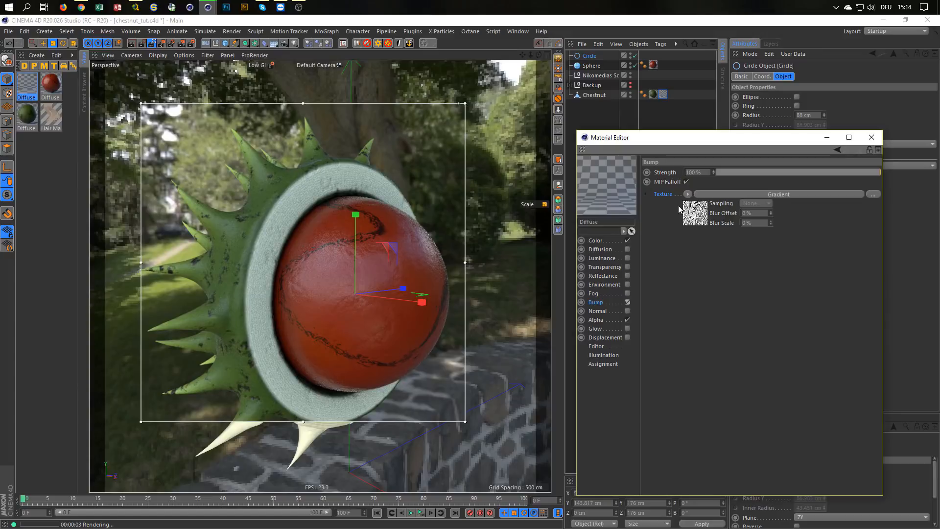
pyautogui.doubleClick(698, 172)
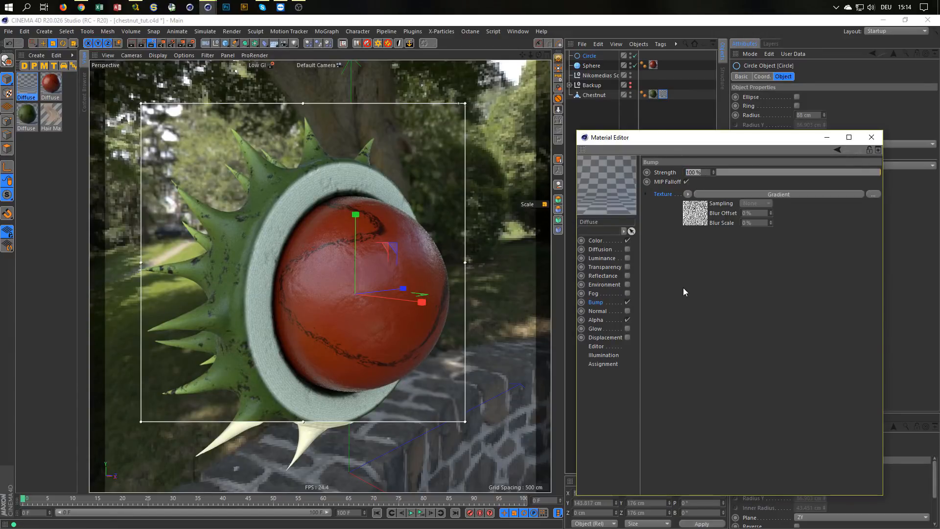
pyautogui.write('100')
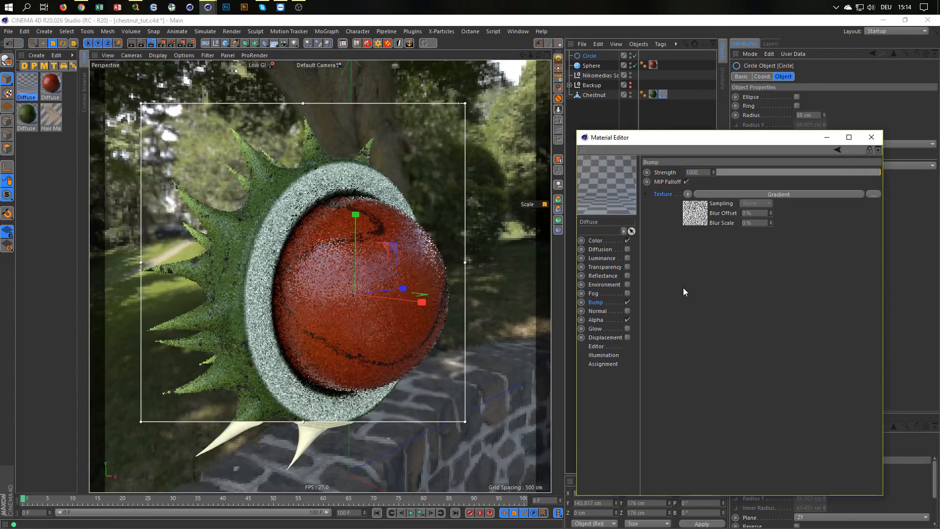
pyautogui.press('Return')
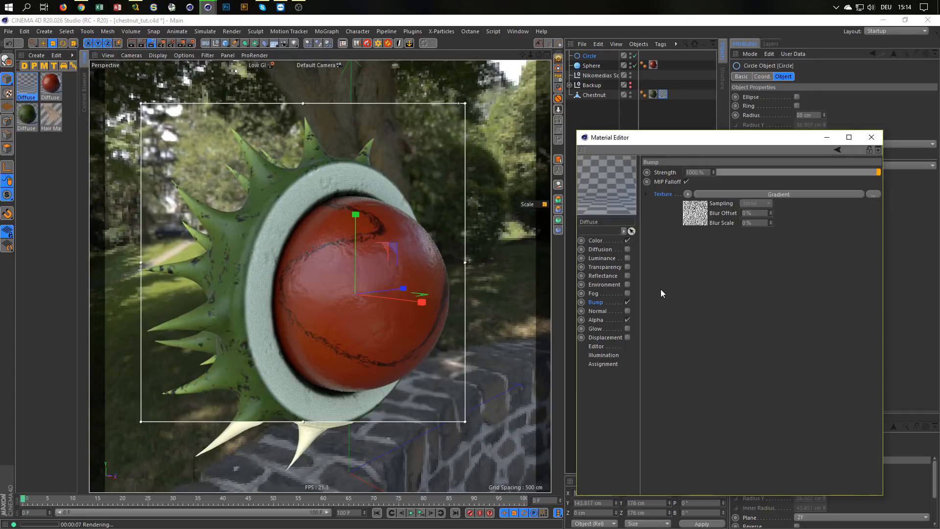
# Step: Enable Reflectance and set the Glossy layer's Fresnel preset to Oil (Vegetable)
pyautogui.click(627, 275)
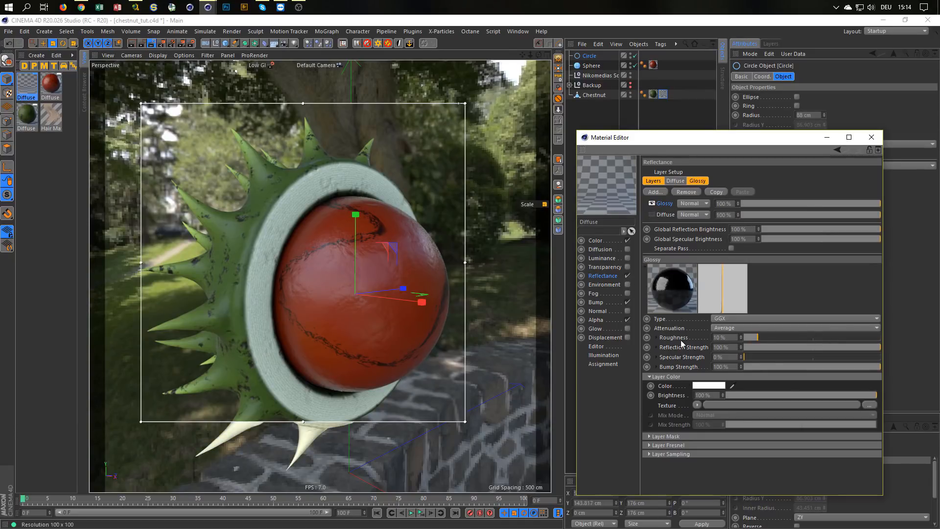
pyautogui.click(687, 444)
pyautogui.click(708, 460)
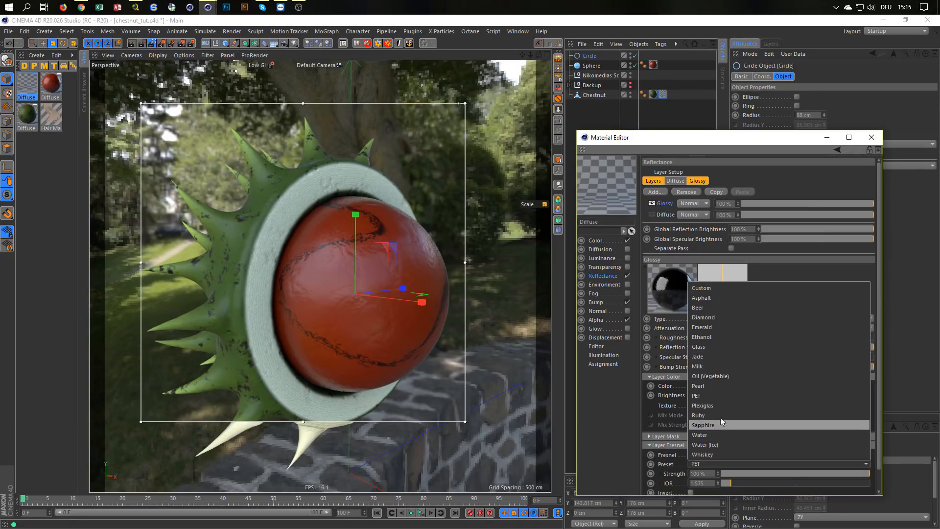
pyautogui.click(732, 375)
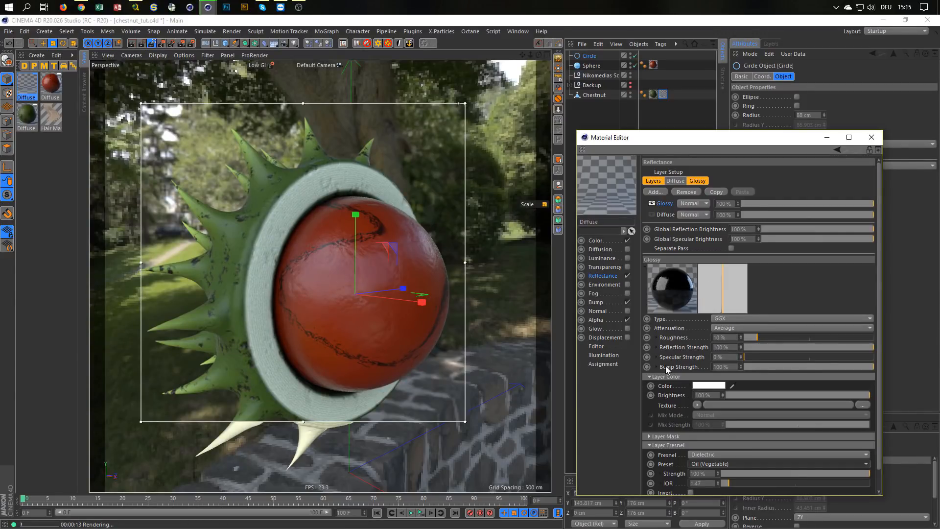
# Step: Set the Bump channel's strength to 20%
pyautogui.click(607, 303)
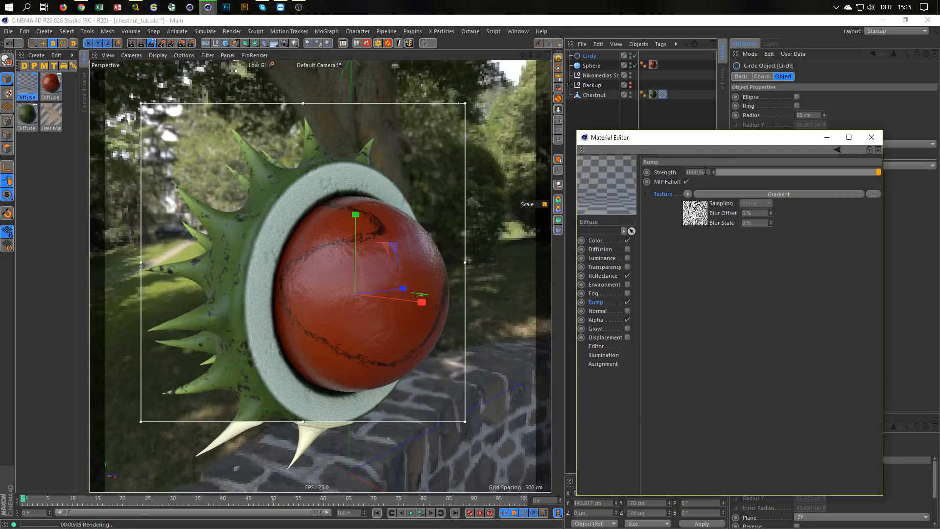
pyautogui.moveTo(705, 171); pyautogui.dragTo(621, 181)
pyautogui.write('20')
pyautogui.press('Return')
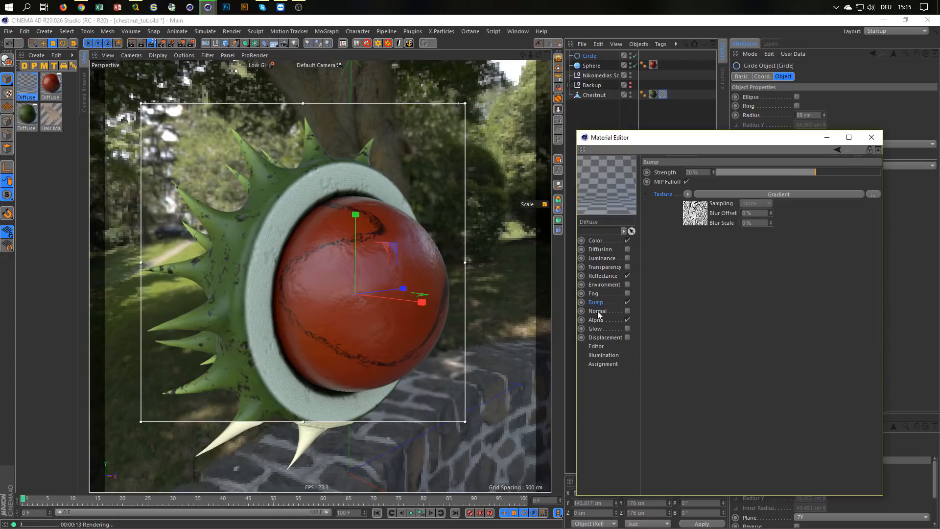
# Step: Copy the bump gradient, enable the Normal channel with a Normalizer shader, and paste the gradient as the Normalizer's texture
pyautogui.rightClick(664, 195)
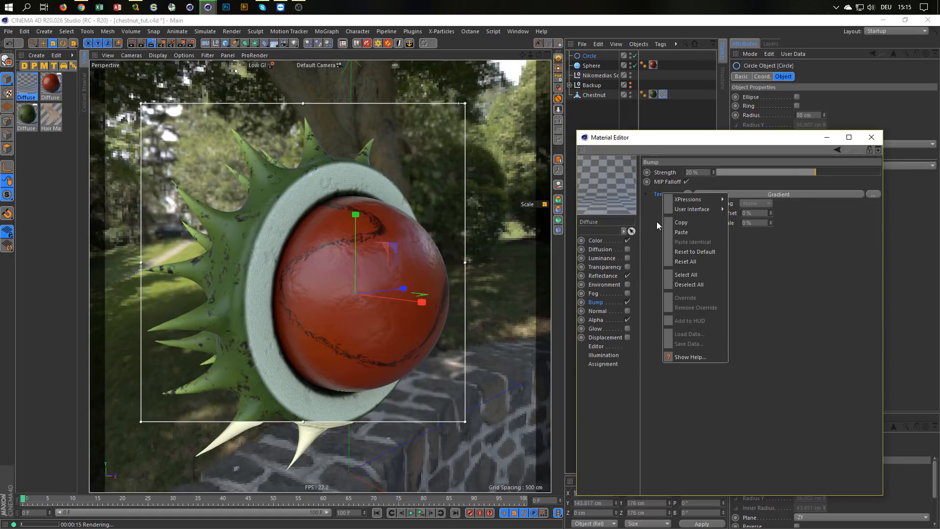
pyautogui.click(681, 223)
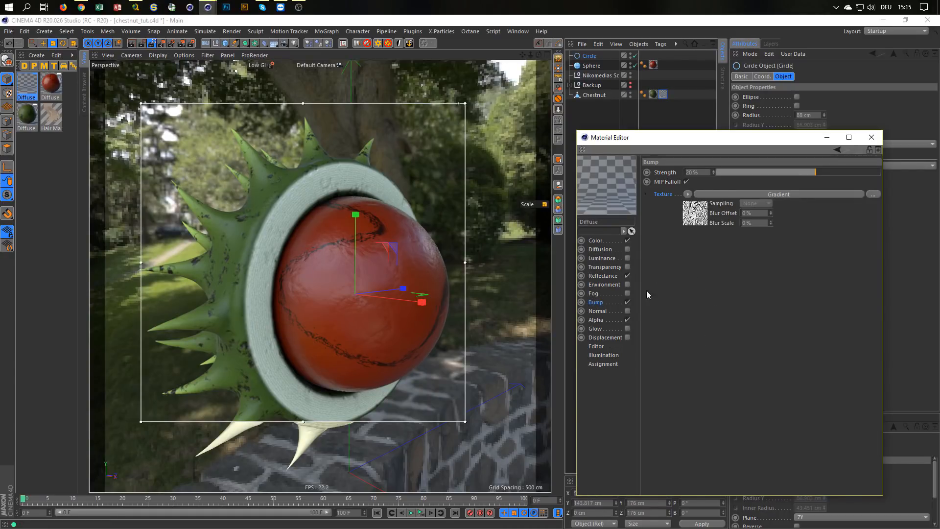
pyautogui.click(628, 311)
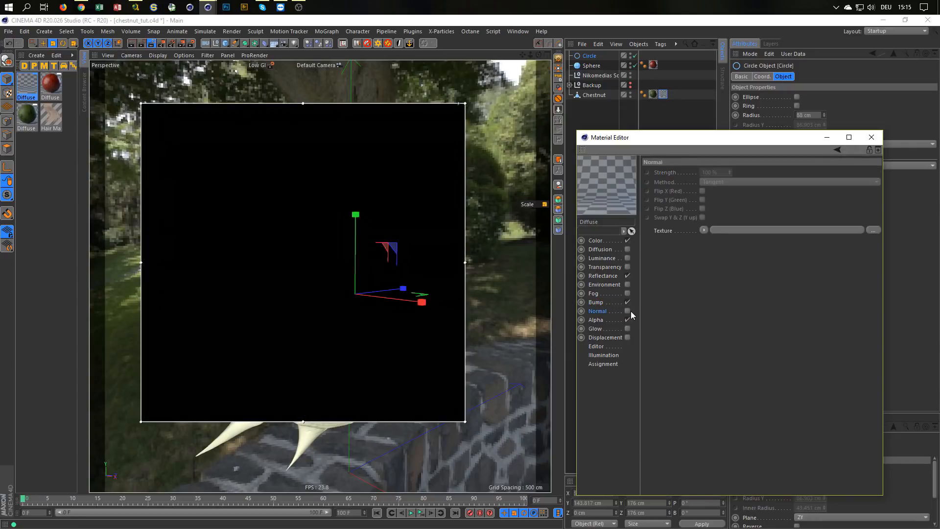
pyautogui.click(705, 229)
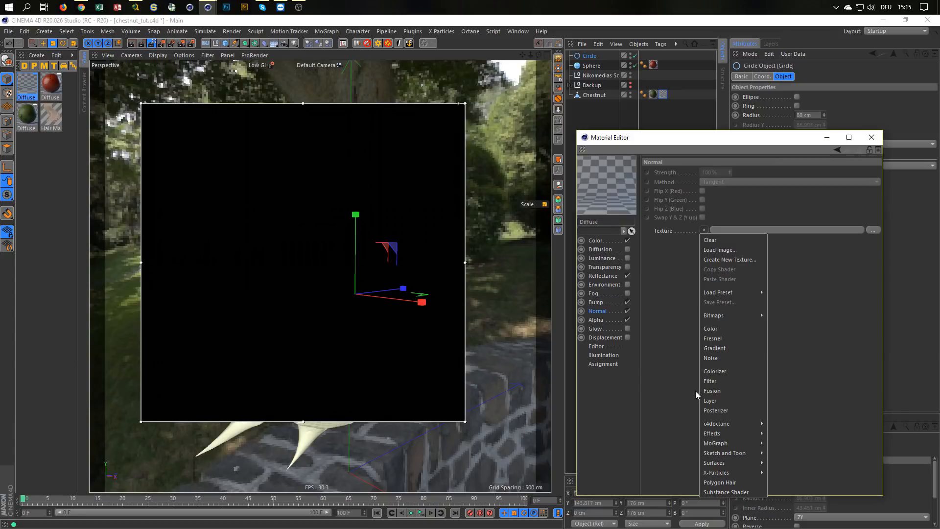
pyautogui.moveTo(743, 434)
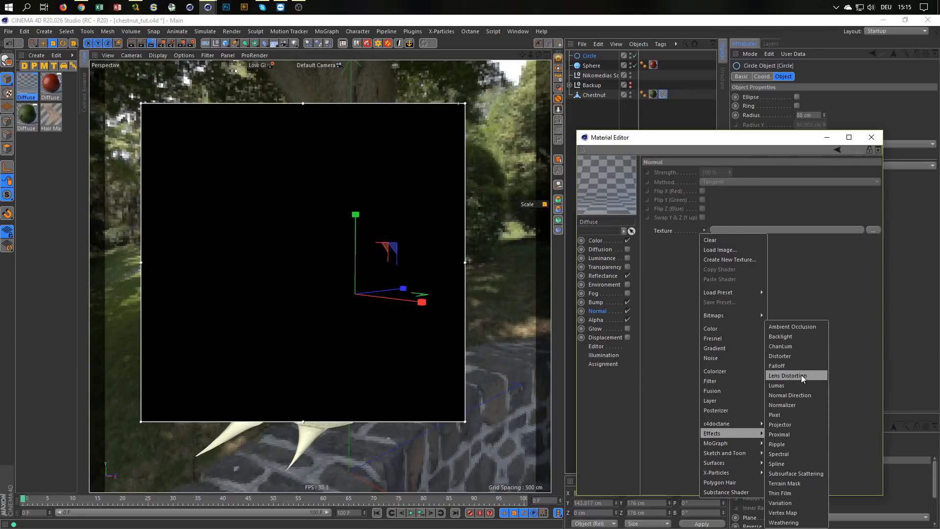
pyautogui.click(795, 404)
pyautogui.click(718, 249)
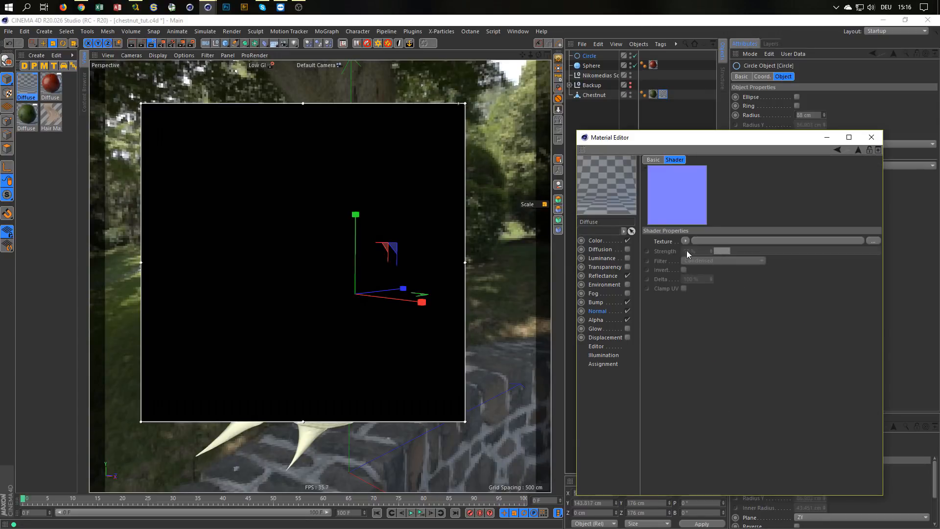
pyautogui.rightClick(665, 242)
pyautogui.click(684, 279)
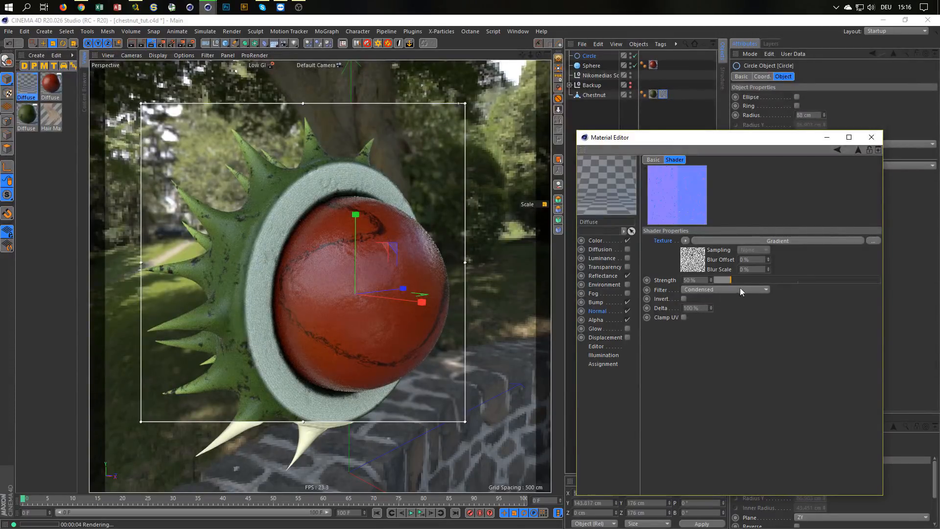
# Step: Set the Normalizer's strength to 464%, adjust the Normal channel's overall strength, and return to the Color channel settings
pyautogui.moveTo(734, 280); pyautogui.dragTo(870, 280)
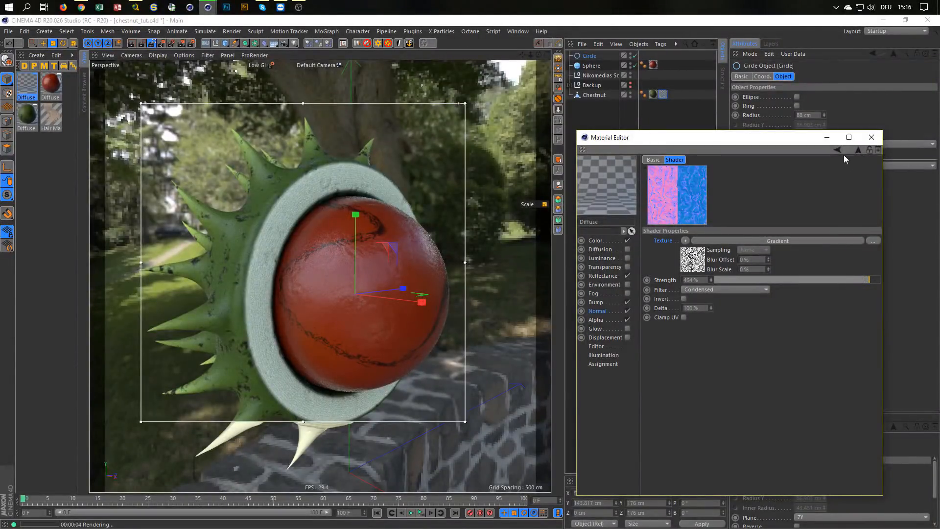
pyautogui.click(857, 150)
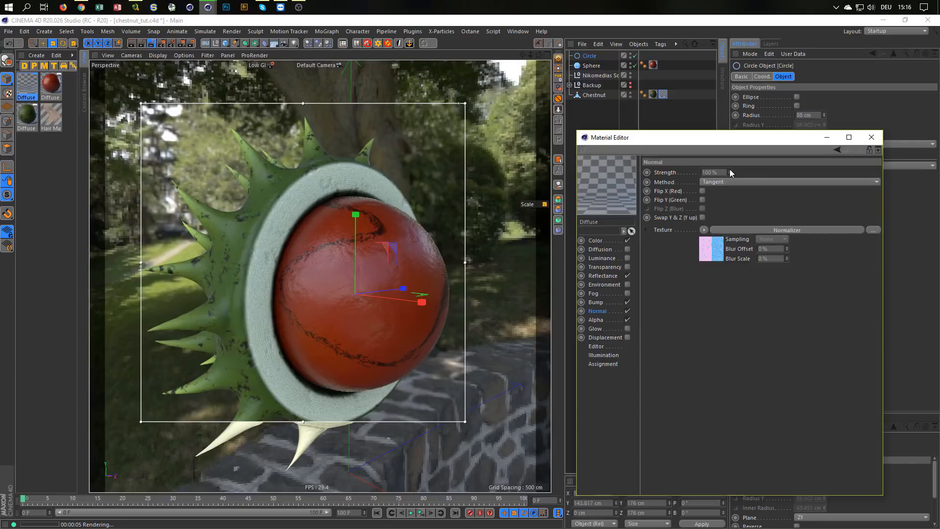
pyautogui.moveTo(730, 178); pyautogui.dragTo(745, 321)
pyautogui.click(603, 240)
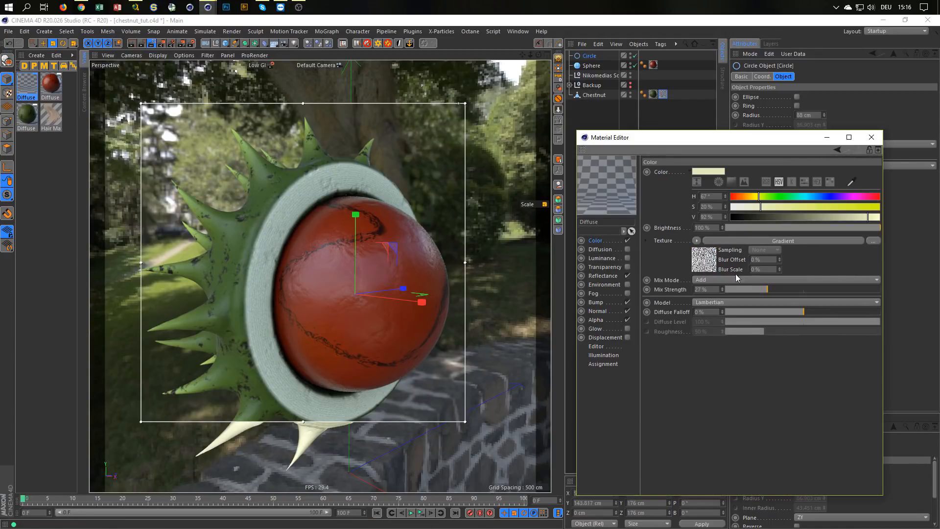
# Step: Set the Mix Strength of the Color channel's gradient texture to 31%
pyautogui.click(768, 289)
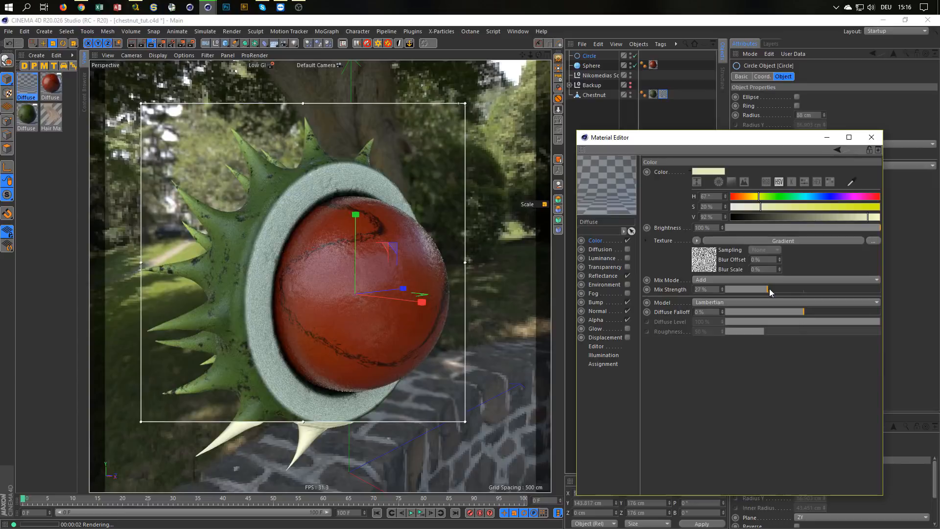
pyautogui.moveTo(769, 289); pyautogui.dragTo(774, 289)
# Step: Switch the projection of the chestnut shell's rim texture tag to Flat and fit the texture to the object
pyautogui.click(664, 94)
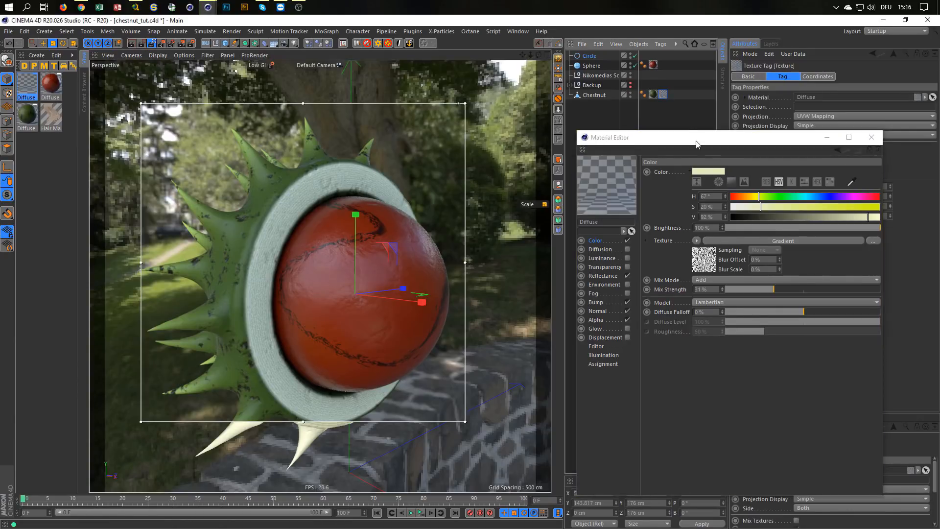
pyautogui.moveTo(695, 141); pyautogui.dragTo(690, 199)
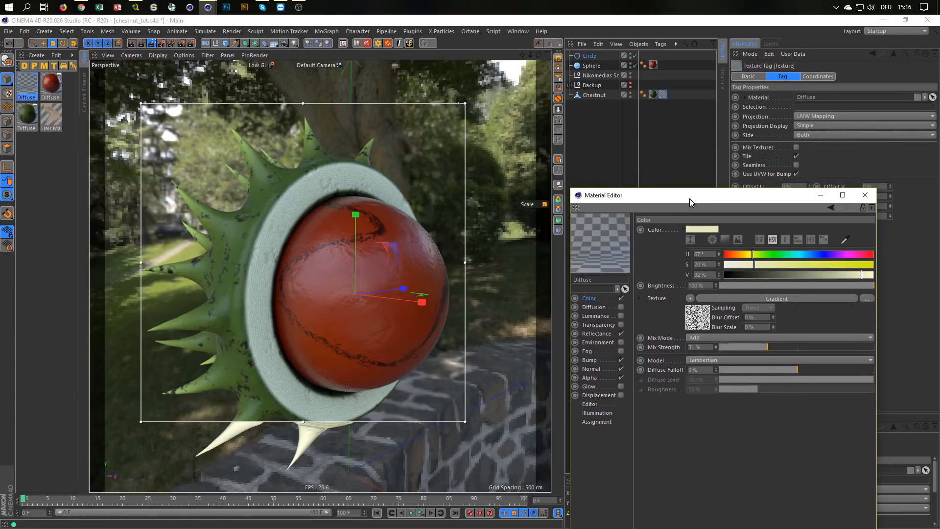
pyautogui.click(809, 116)
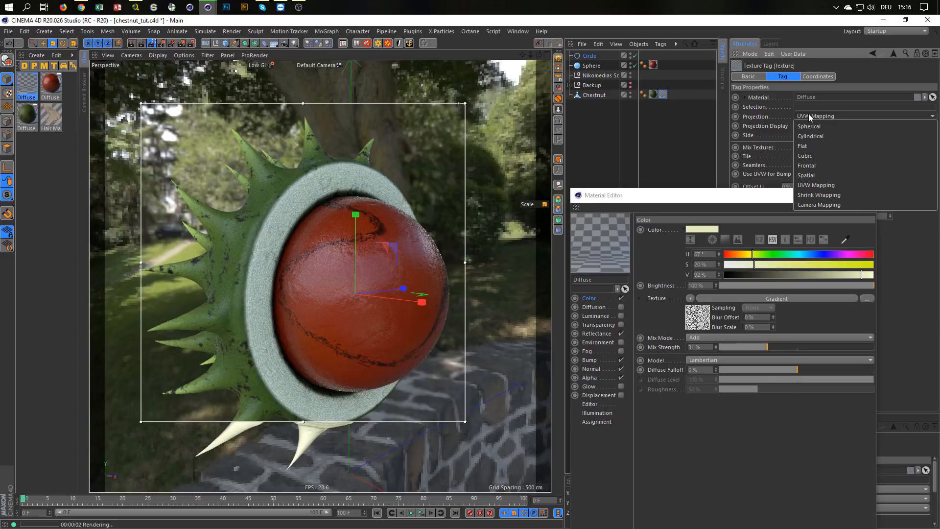
pyautogui.click(809, 145)
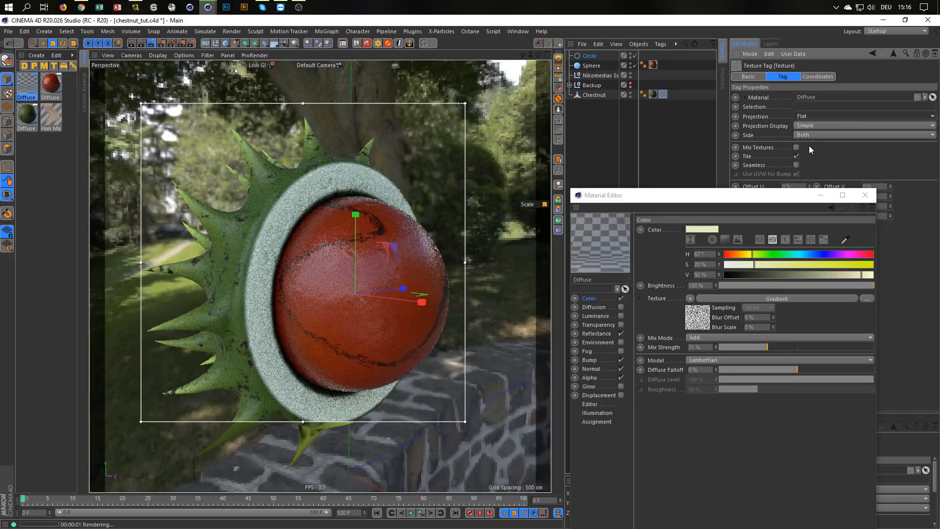
pyautogui.rightClick(664, 94)
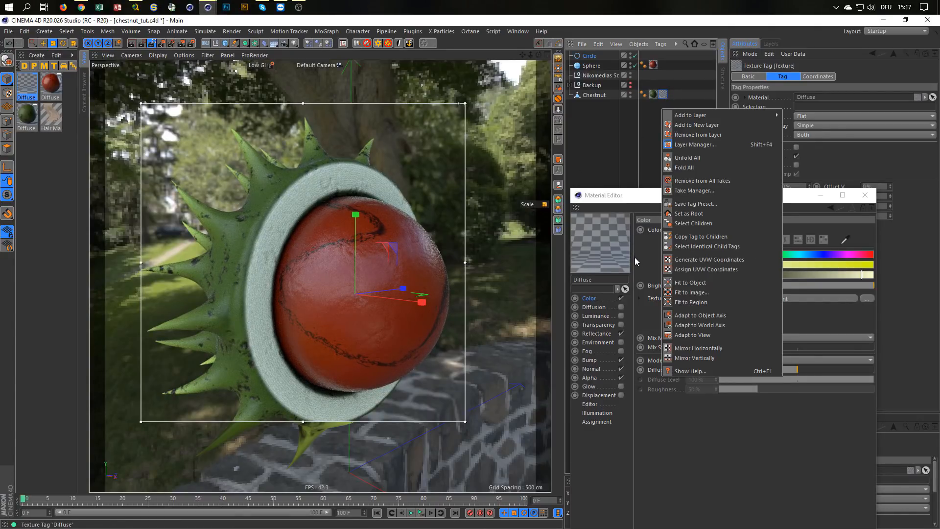
pyautogui.click(689, 282)
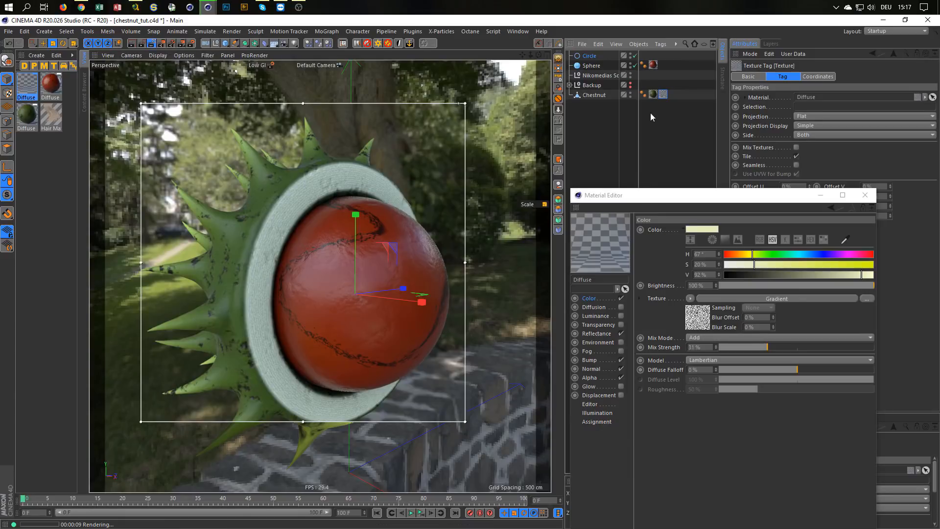
pyautogui.click(797, 147)
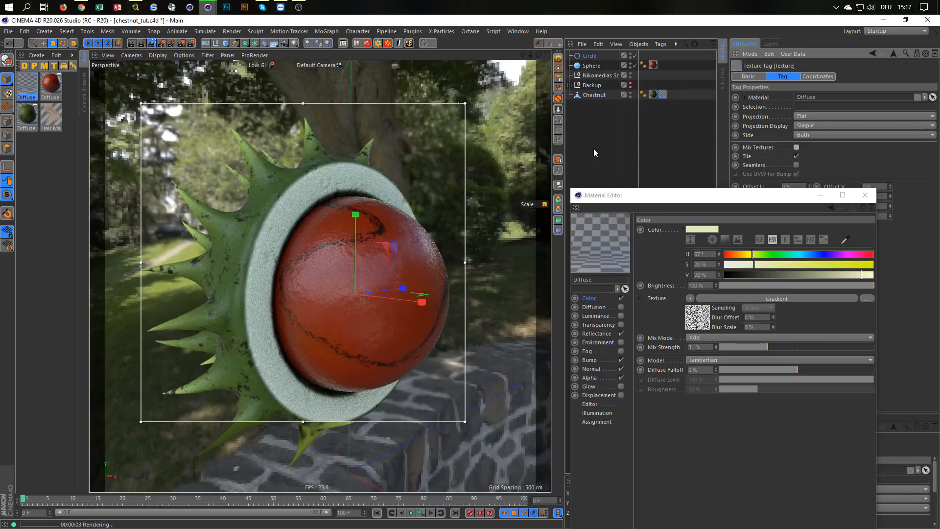
# Step: Turn off the interactive render region and rotate the chestnut's rim texture projection about its vertical axis to face the shell's opening
pyautogui.click(152, 45)
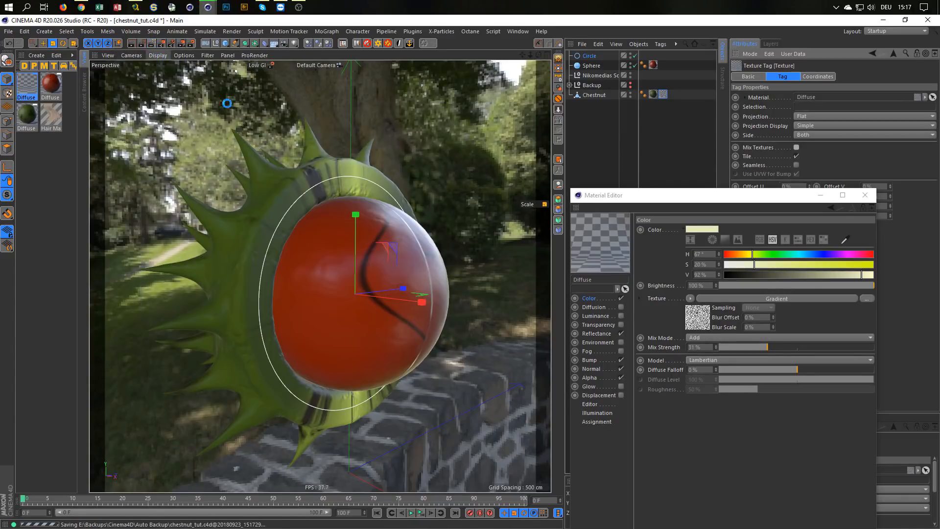
pyautogui.click(589, 96)
pyautogui.click(663, 94)
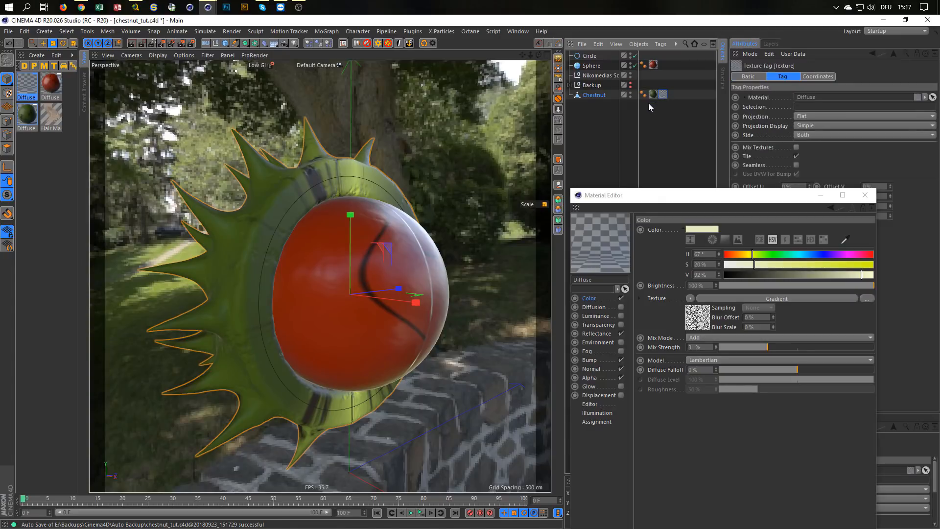
pyautogui.click(8, 92)
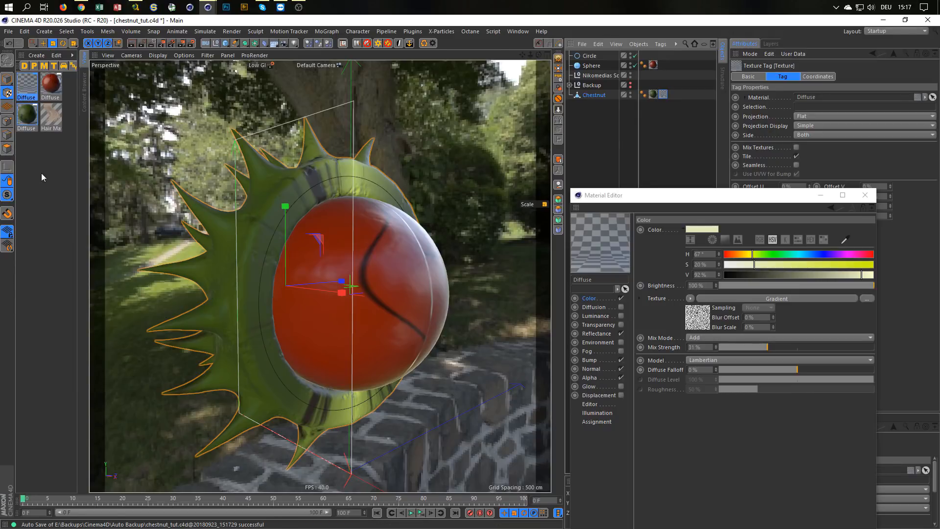
pyautogui.press('r')
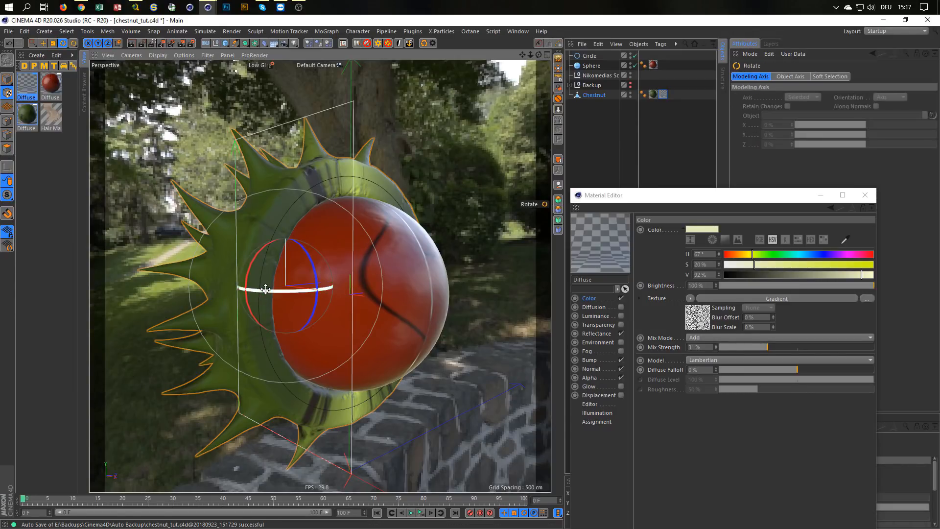
pyautogui.moveTo(268, 292); pyautogui.dragTo(414, 248)
# Step: Fit the rotated rim texture to the chestnut object, return to Model mode and turn the interactive render region back on
pyautogui.rightClick(657, 97)
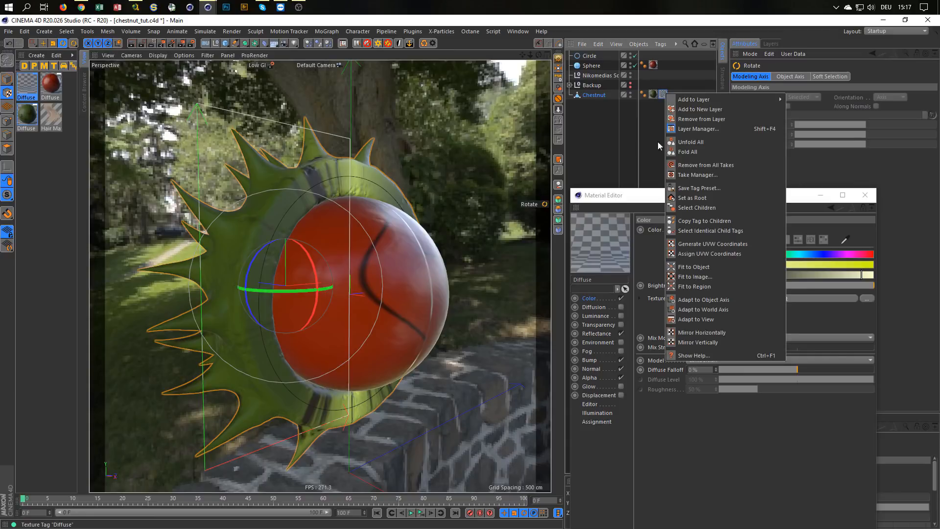
pyautogui.click(700, 267)
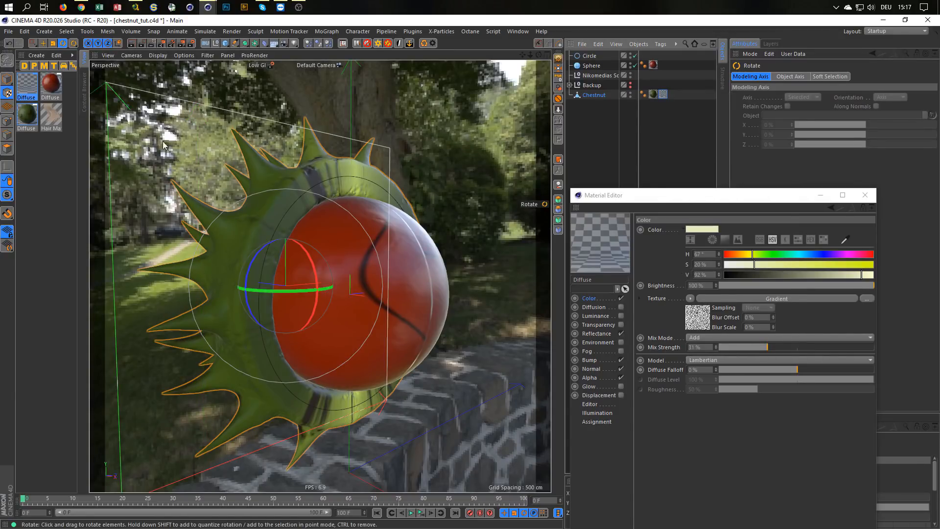
pyautogui.click(7, 80)
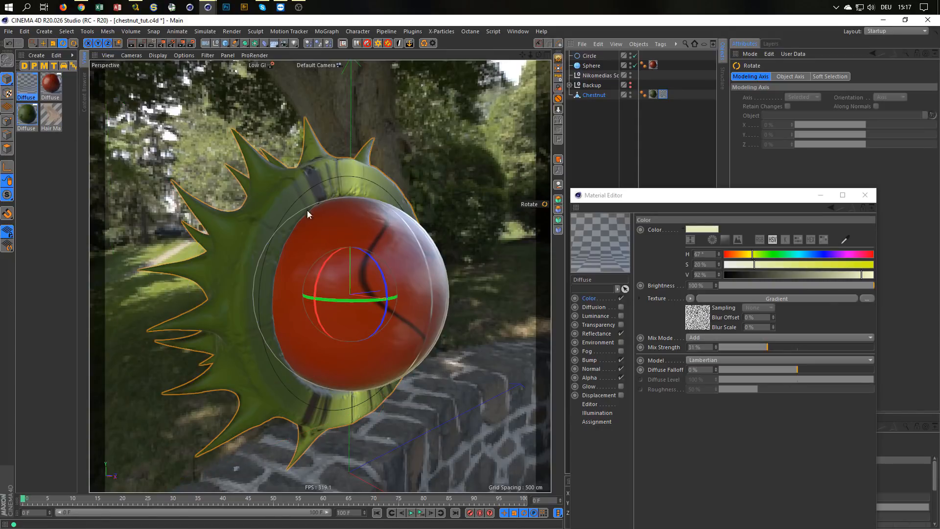
pyautogui.hotkey('alt', 'r')
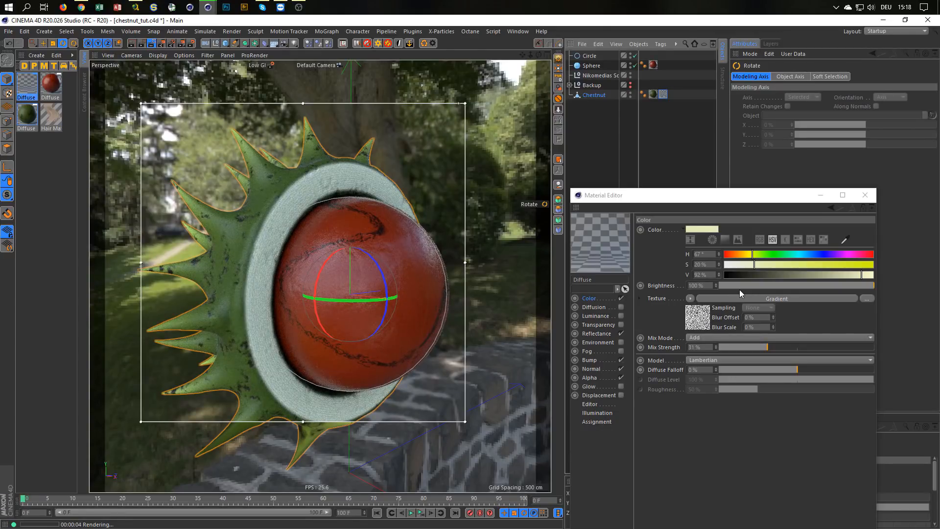
# Step: Disable the rim material's Normal and Bump channels, and set its colour to 30% saturation and a hue of 72°
pyautogui.click(621, 369)
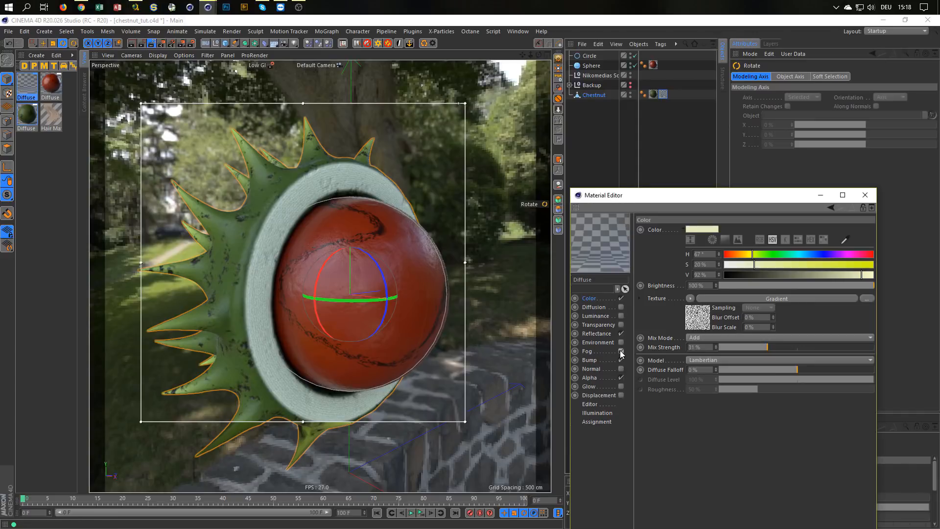
pyautogui.click(621, 352)
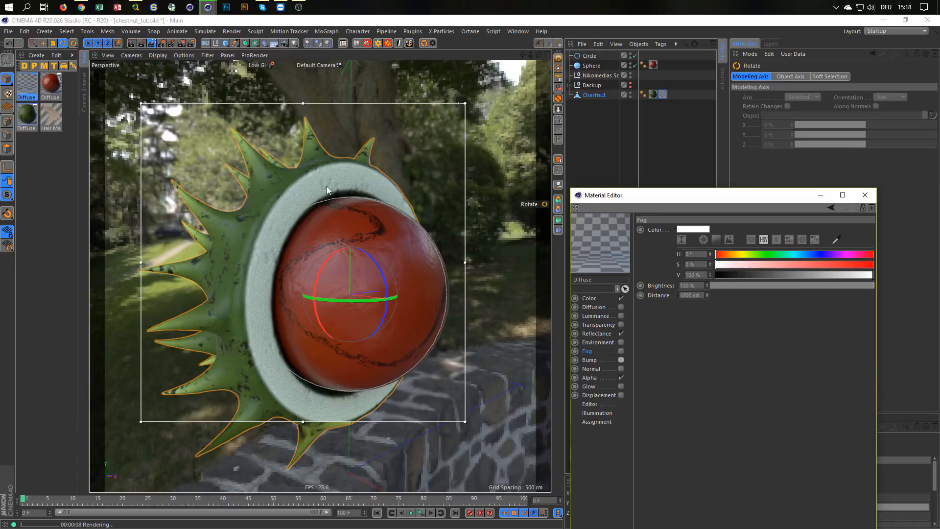
pyautogui.click(600, 299)
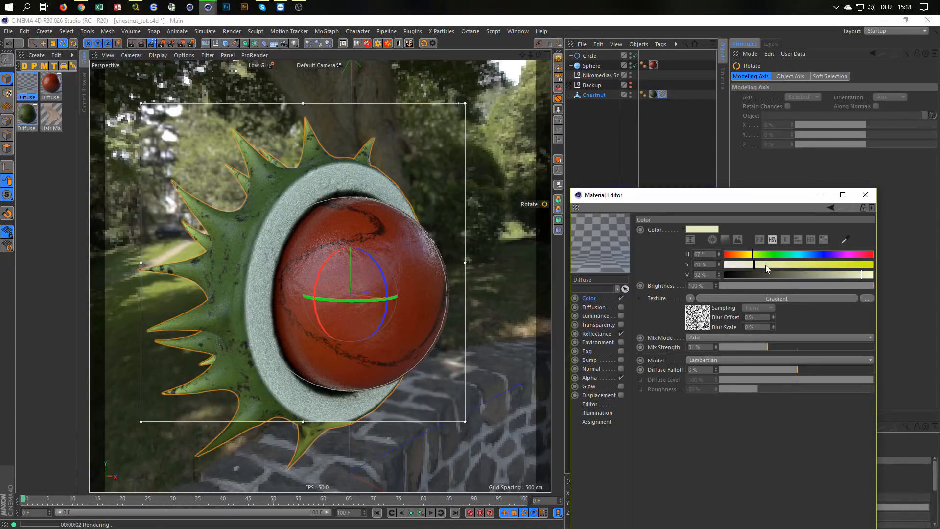
pyautogui.moveTo(759, 261); pyautogui.dragTo(769, 265)
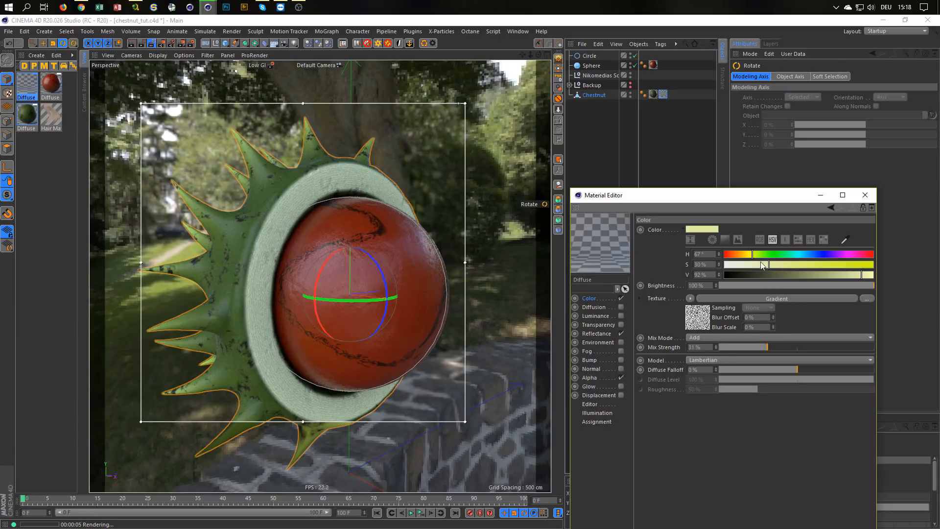
pyautogui.moveTo(753, 254); pyautogui.dragTo(755, 258)
# Step: Try the Multiply mix mode on the Color texture, toggling Bump and Normal for comparison, and restore the mode to Add
pyautogui.click(702, 338)
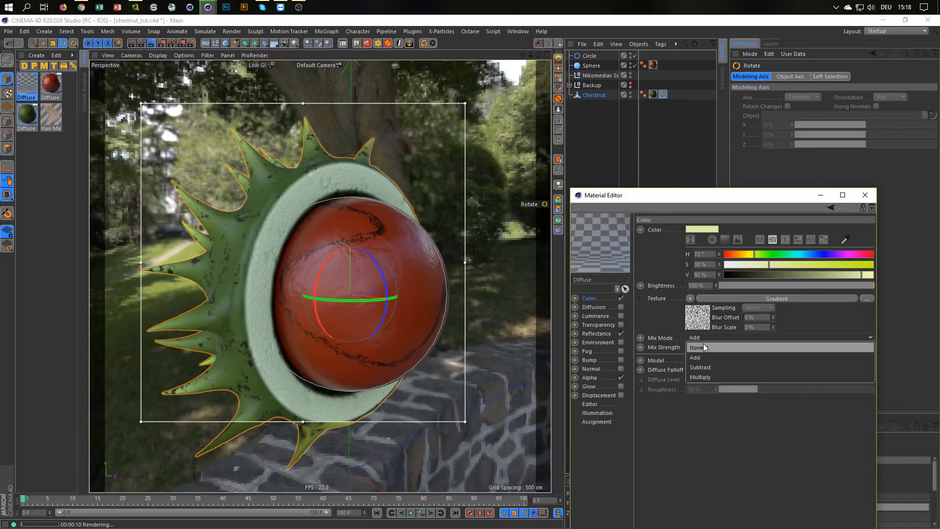
pyautogui.click(704, 378)
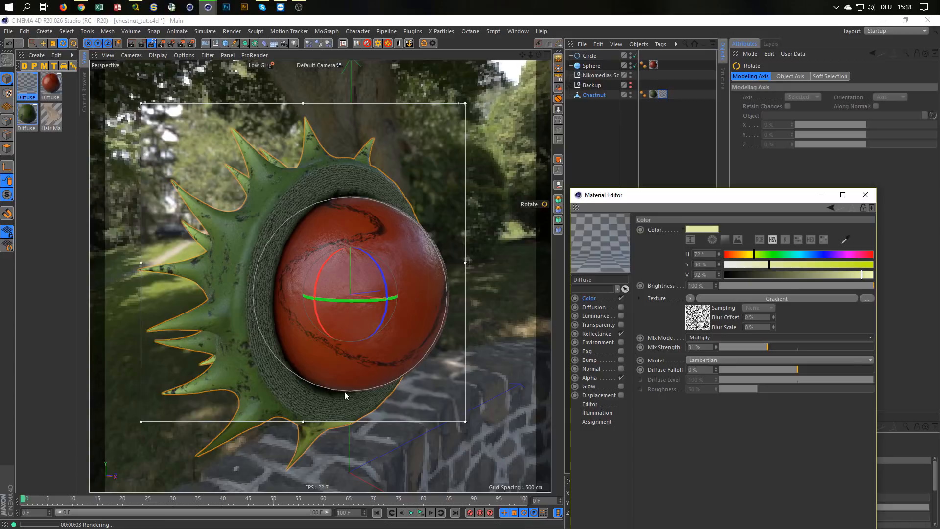
pyautogui.click(621, 360)
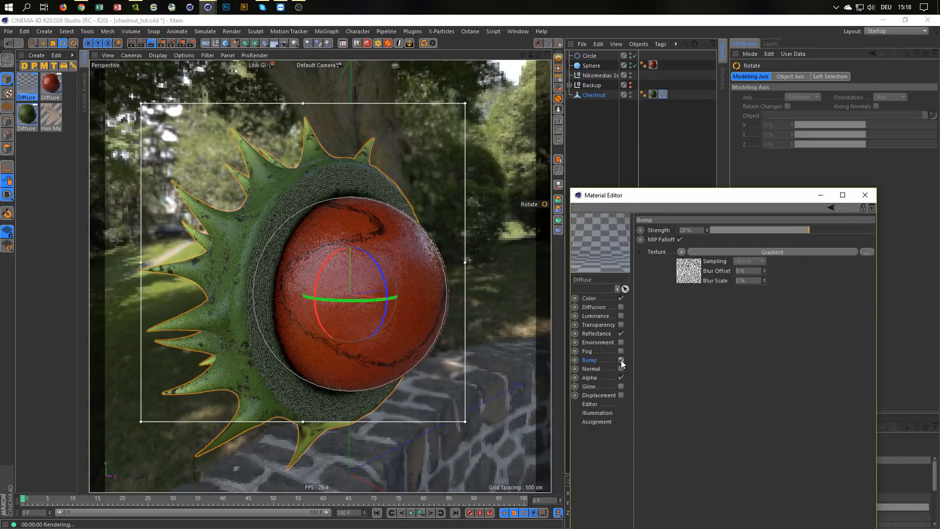
pyautogui.click(621, 360)
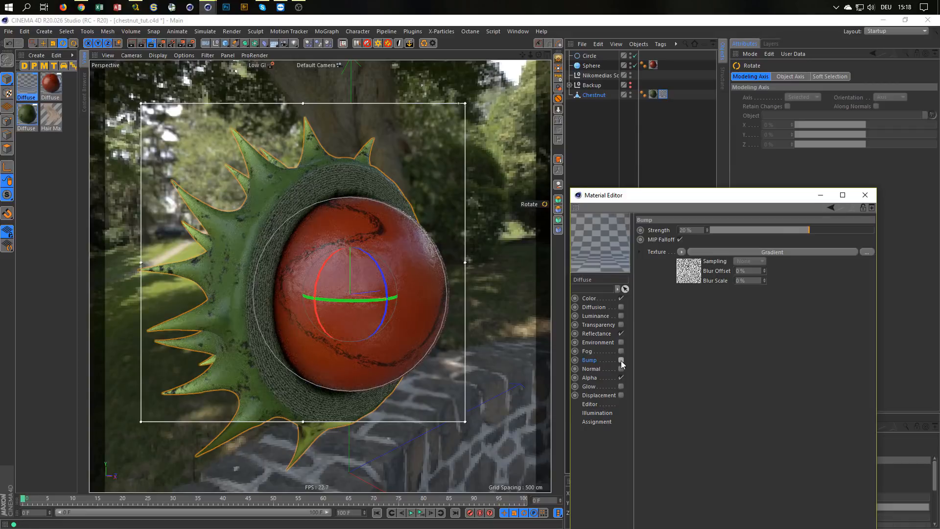
pyautogui.click(621, 369)
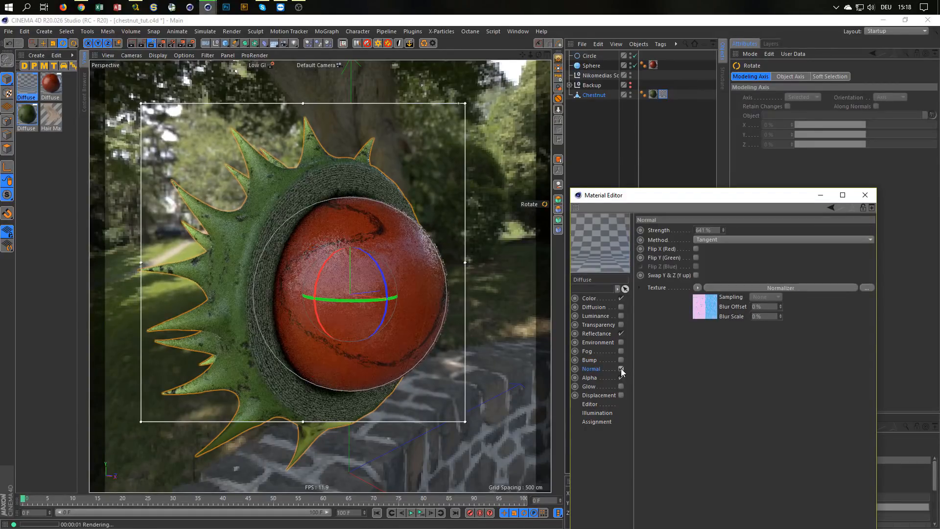
pyautogui.click(621, 368)
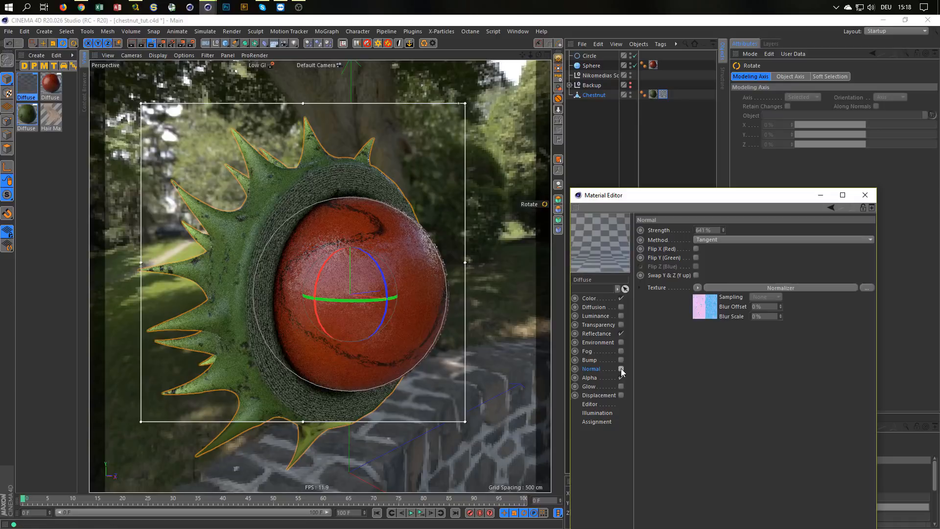
pyautogui.click(606, 299)
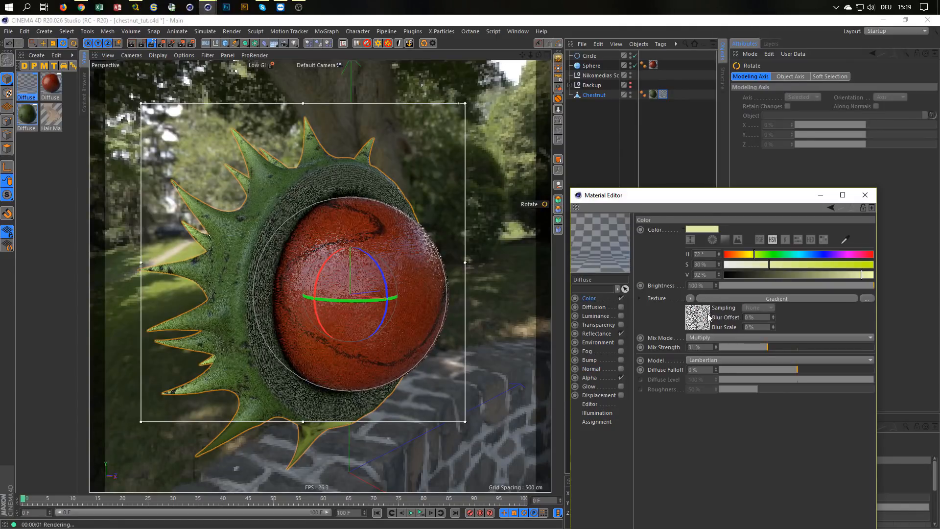
pyautogui.click(721, 338)
pyautogui.click(720, 357)
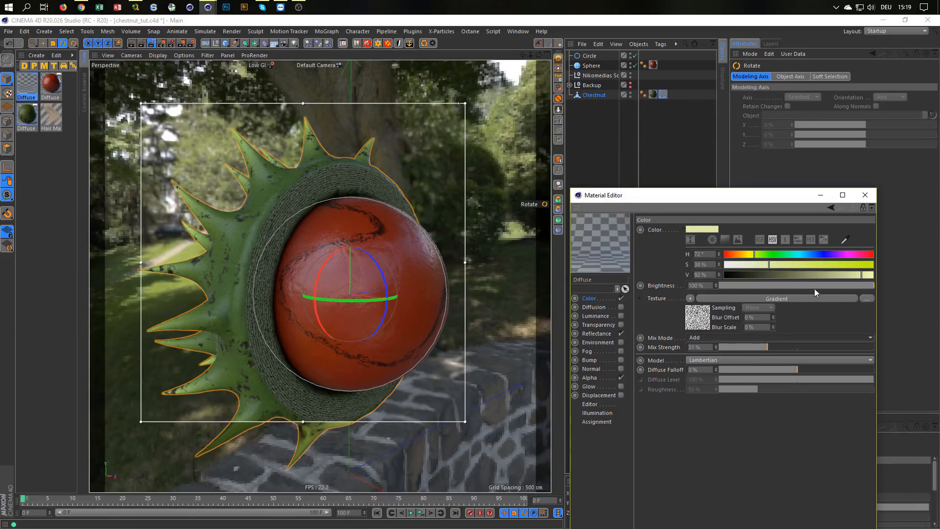
# Step: Darken the rim material's colour to a value of 79% and set its saturation to 32%
pyautogui.moveTo(825, 275); pyautogui.dragTo(777, 283)
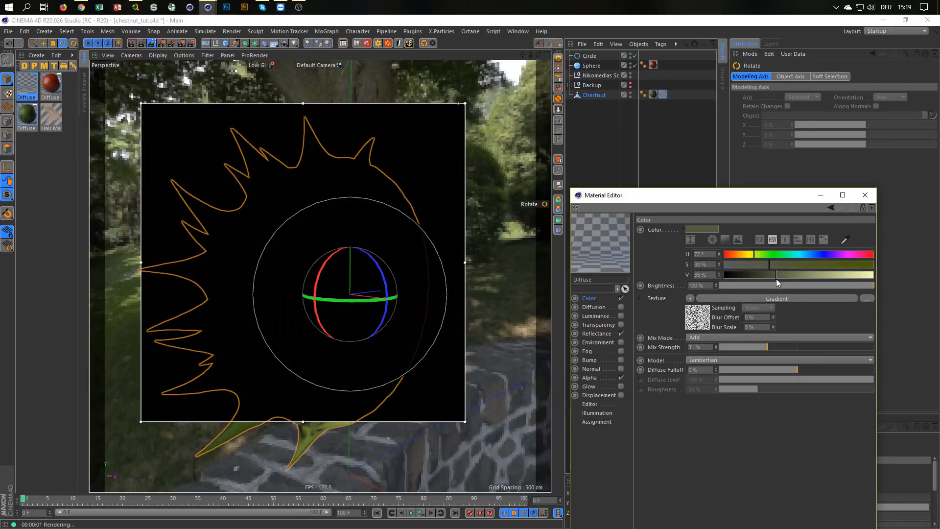
pyautogui.moveTo(786, 278); pyautogui.dragTo(841, 282)
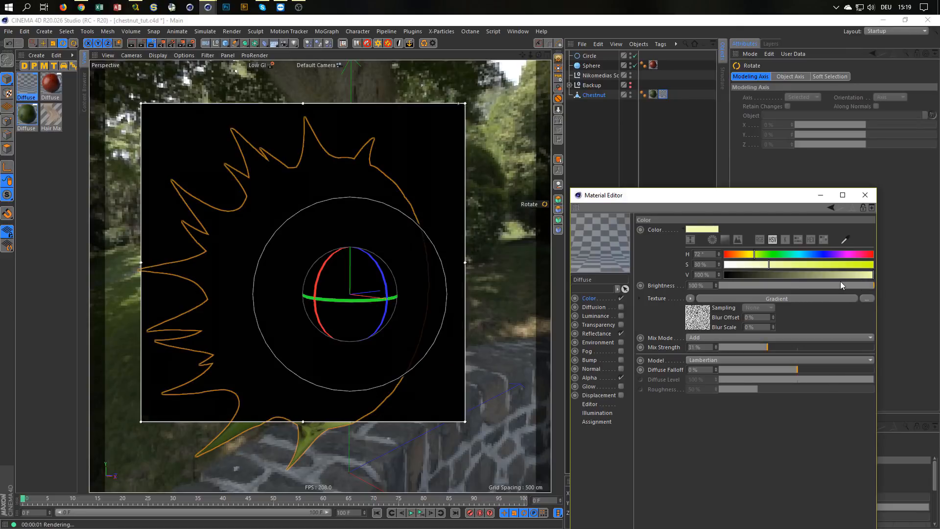
pyautogui.click(842, 275)
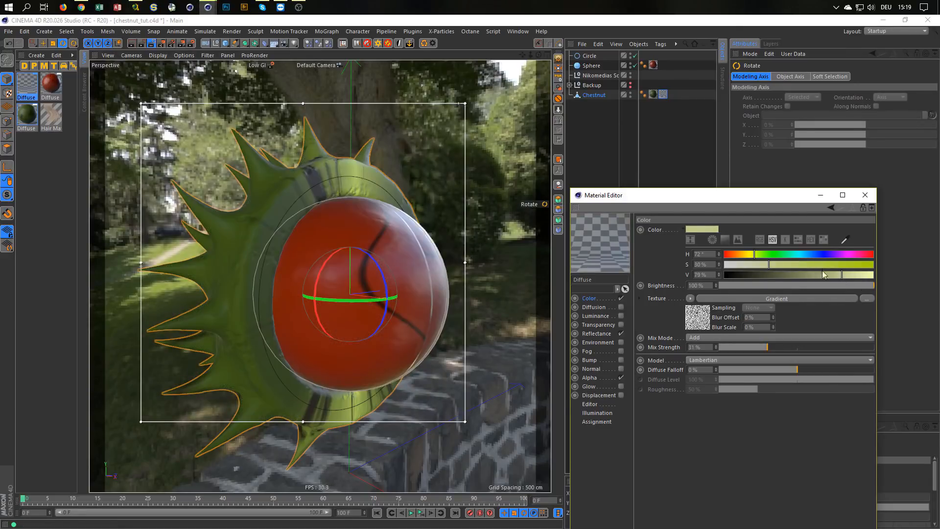
pyautogui.click(813, 263)
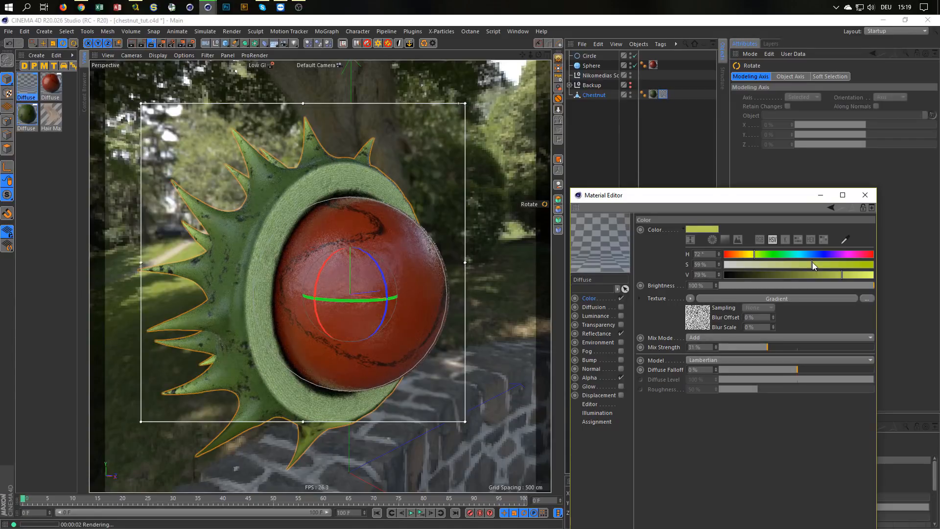
pyautogui.moveTo(811, 263); pyautogui.dragTo(792, 265)
pyautogui.moveTo(782, 265); pyautogui.dragTo(772, 265)
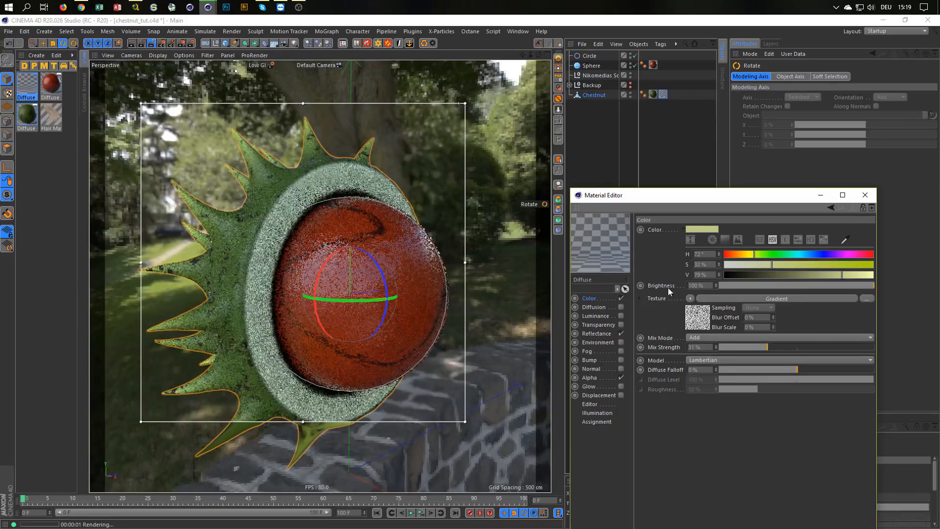
# Step: Turn off the interactive render region and close the Material Editor
pyautogui.click(151, 44)
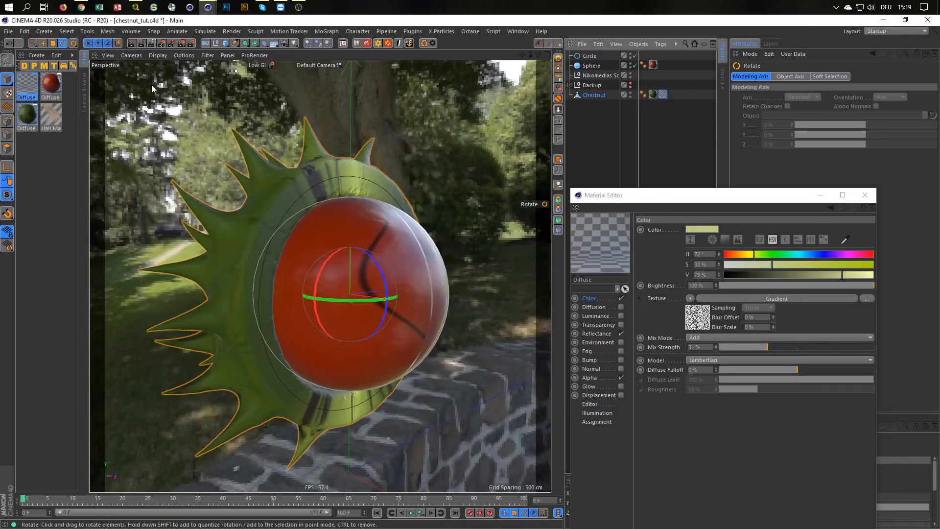
pyautogui.click(874, 197)
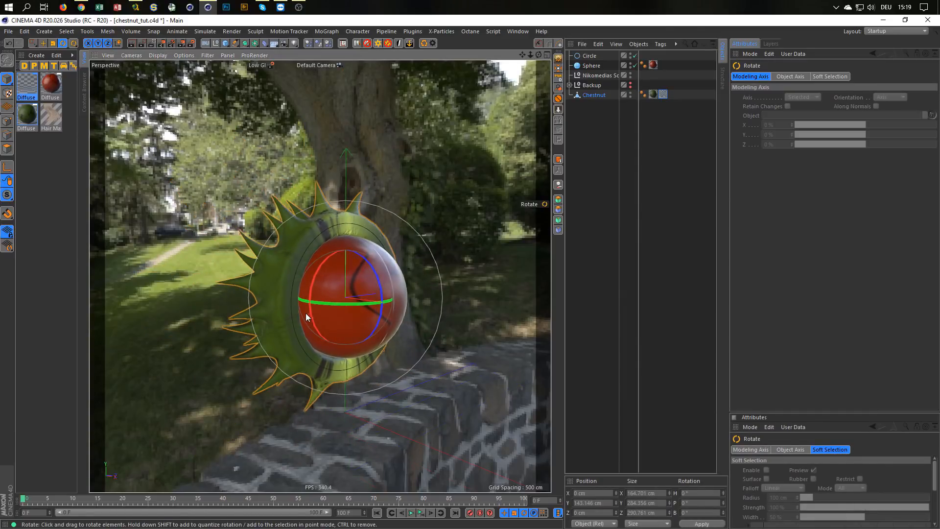
# Step: Create an instance of the Chestnut object and place it directly below Chestnut in the object hierarchy
pyautogui.keyDown('alt'); pyautogui.moveTo(305, 313); pyautogui.dragTo(310, 262); pyautogui.keyUp('alt')
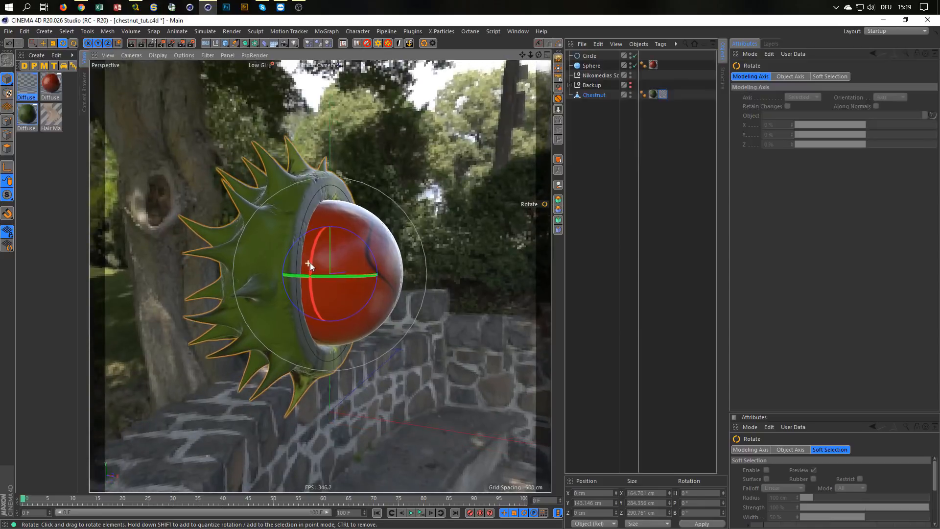
pyautogui.click(592, 95)
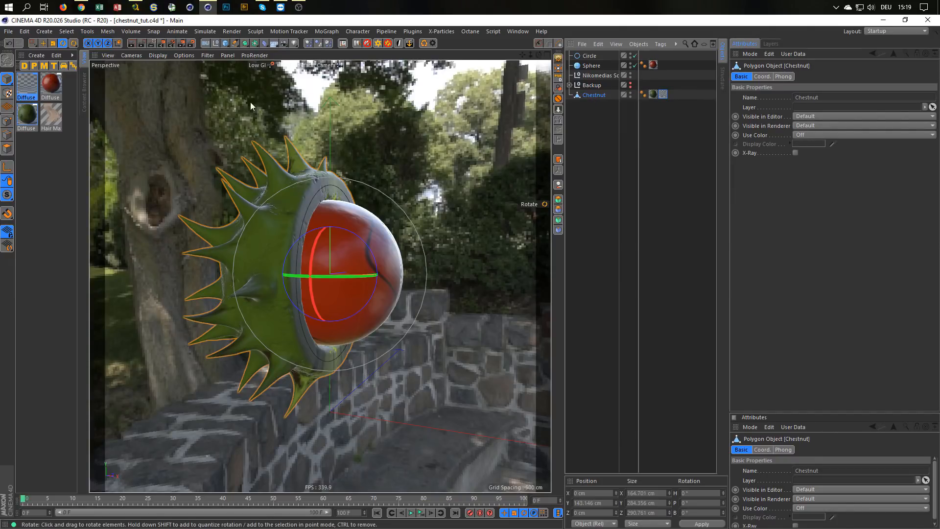
pyautogui.click(255, 43)
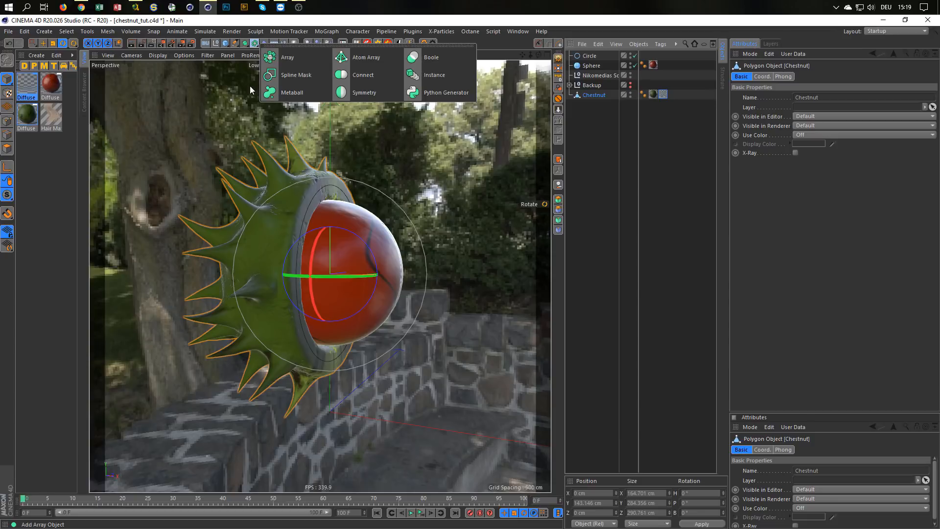
pyautogui.click(446, 77)
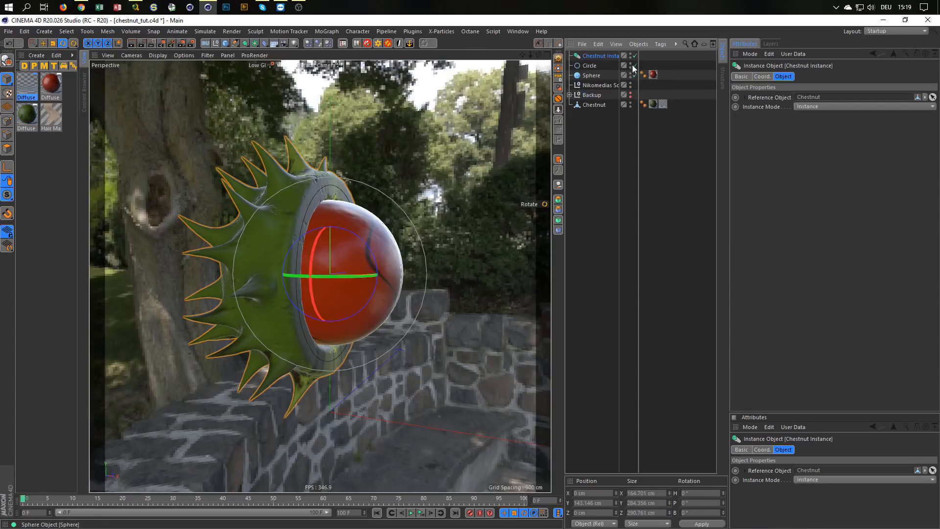
pyautogui.moveTo(611, 58); pyautogui.dragTo(597, 151)
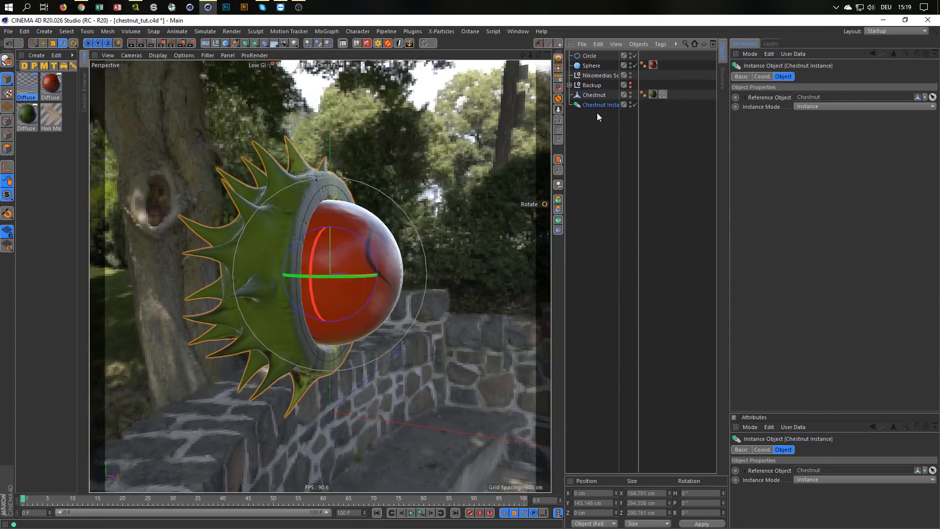
# Step: Rotate the chestnut instance 180° in bank and shift it to about 11.65 cm on X so it faces the original half
pyautogui.moveTo(354, 233); pyautogui.dragTo(282, 365)
pyautogui.press('e')
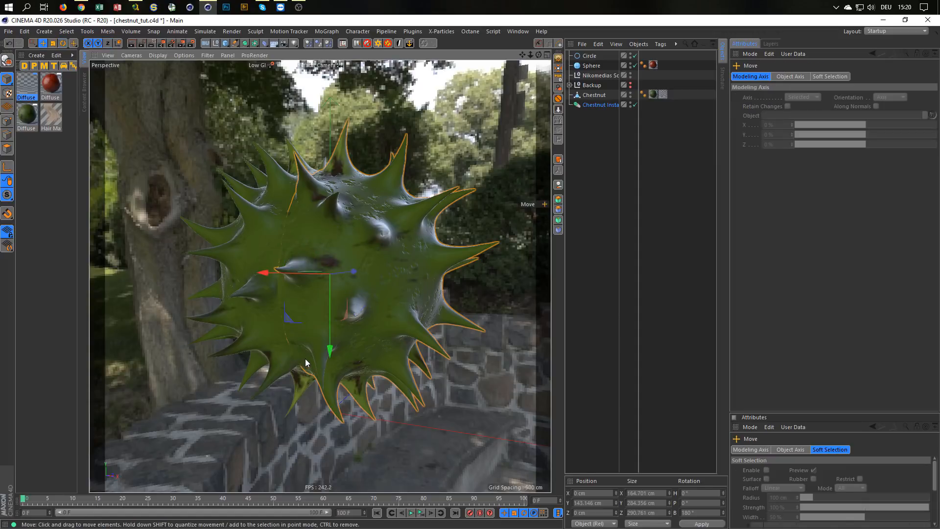
pyautogui.moveTo(264, 274); pyautogui.dragTo(269, 281)
pyautogui.middleClick(416, 365)
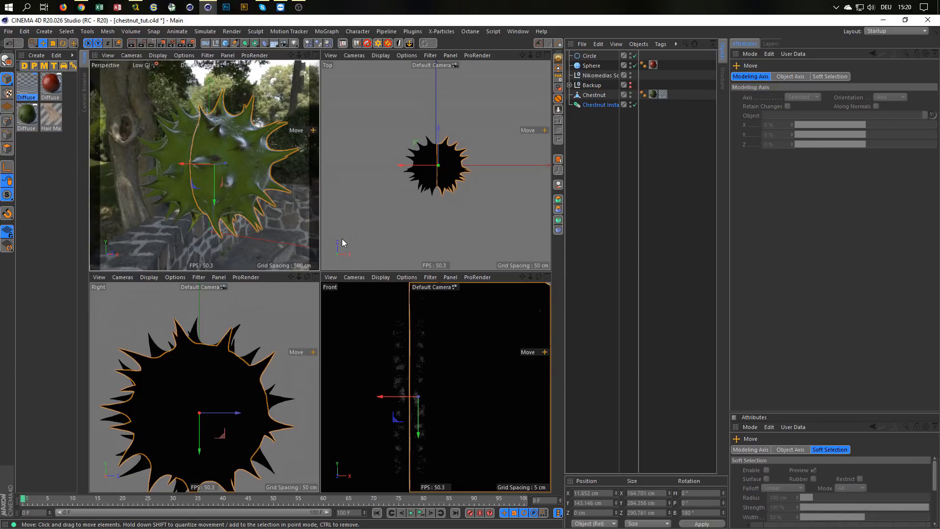
pyautogui.middleClick(424, 379)
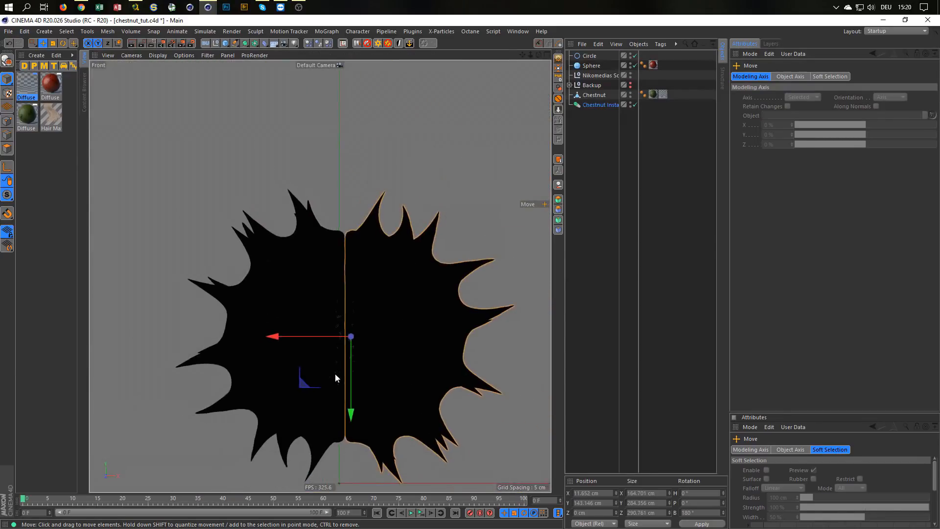
pyautogui.moveTo(335, 373); pyautogui.dragTo(280, 278, button='middle')
pyautogui.scroll(3, 321, 291)
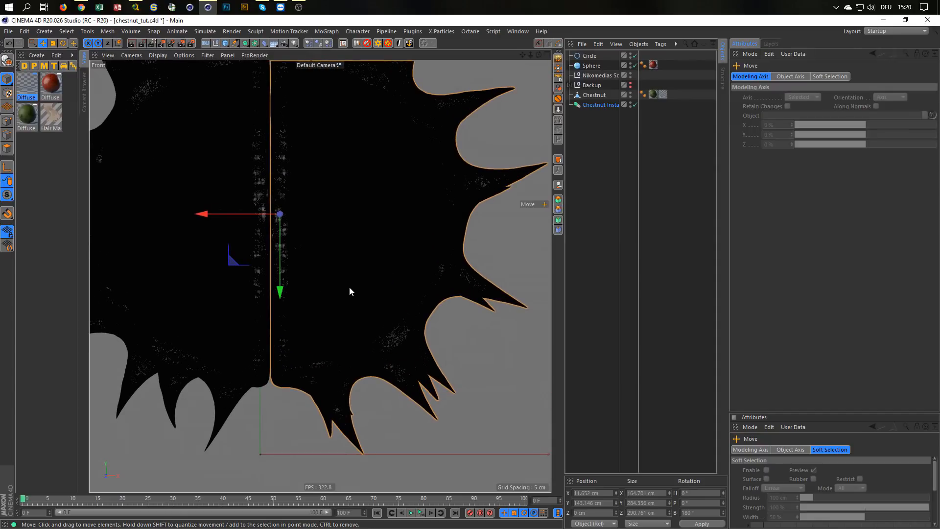
# Step: Try to move only the chestnut instance's axis with axis mode enabled, undo each move, and turn axis mode off
pyautogui.click(602, 104)
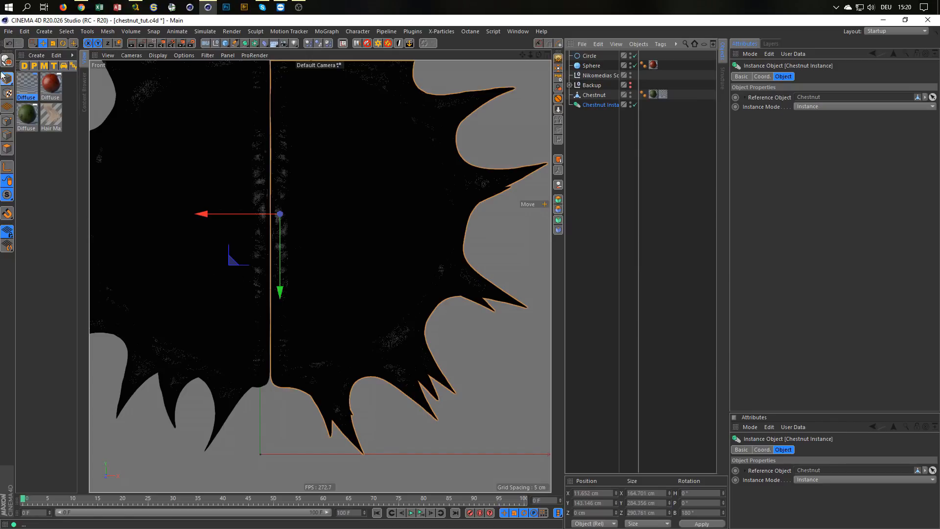
pyautogui.click(7, 83)
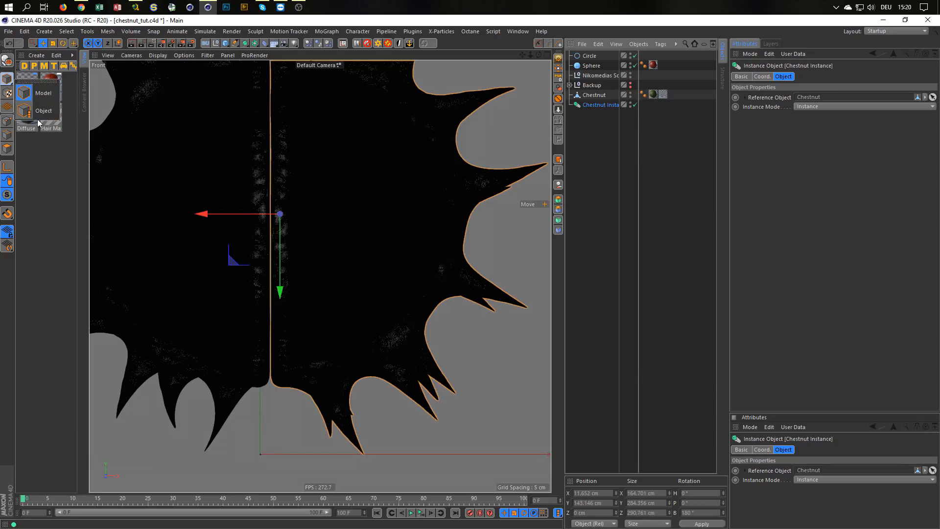
pyautogui.click(43, 93)
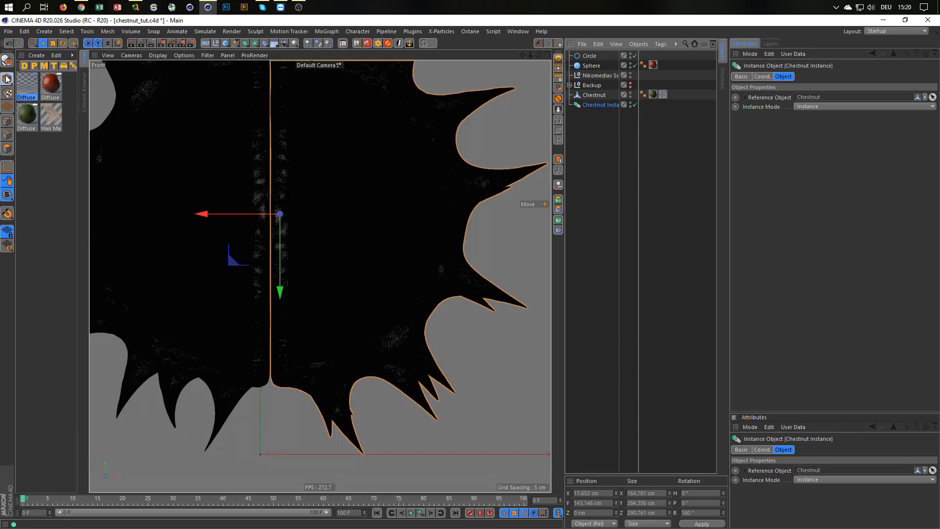
pyautogui.click(7, 167)
pyautogui.moveTo(232, 265); pyautogui.dragTo(233, 270)
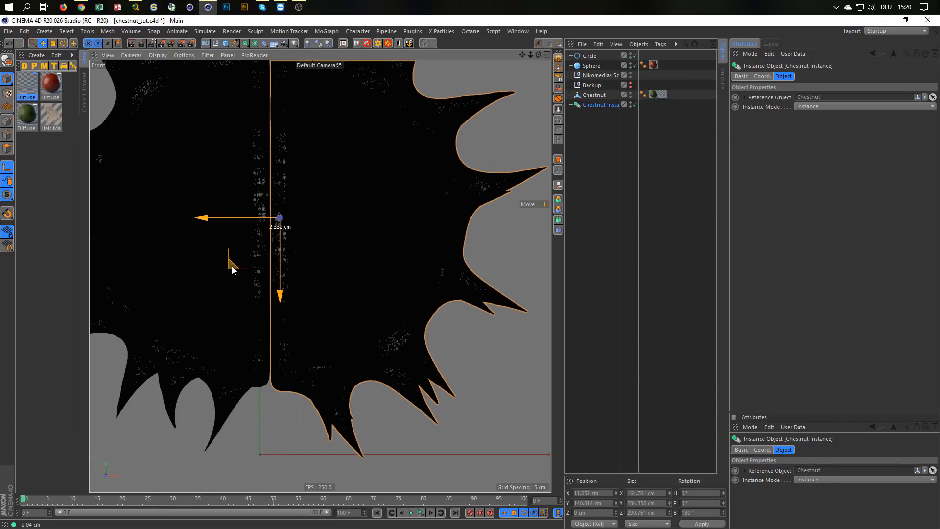
pyautogui.hotkey('ctrl', 'z')
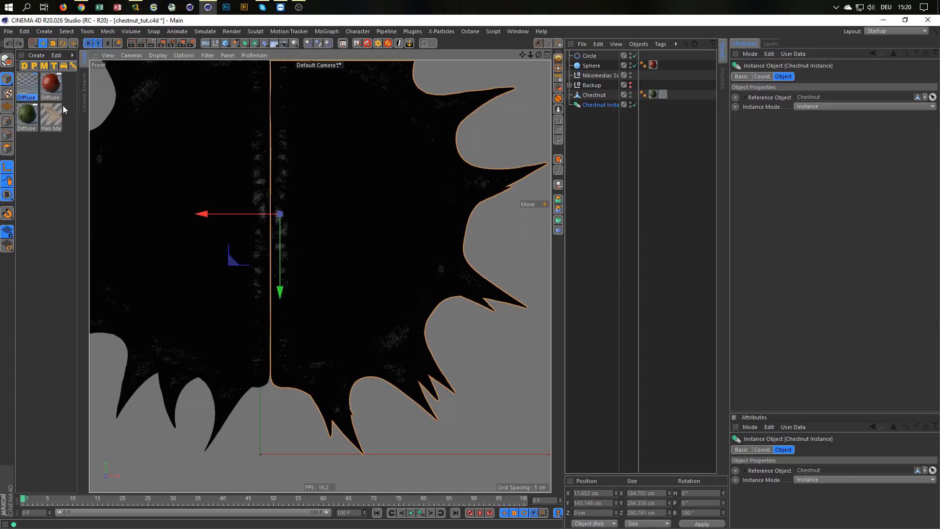
pyautogui.moveTo(3, 77); pyautogui.dragTo(24, 115)
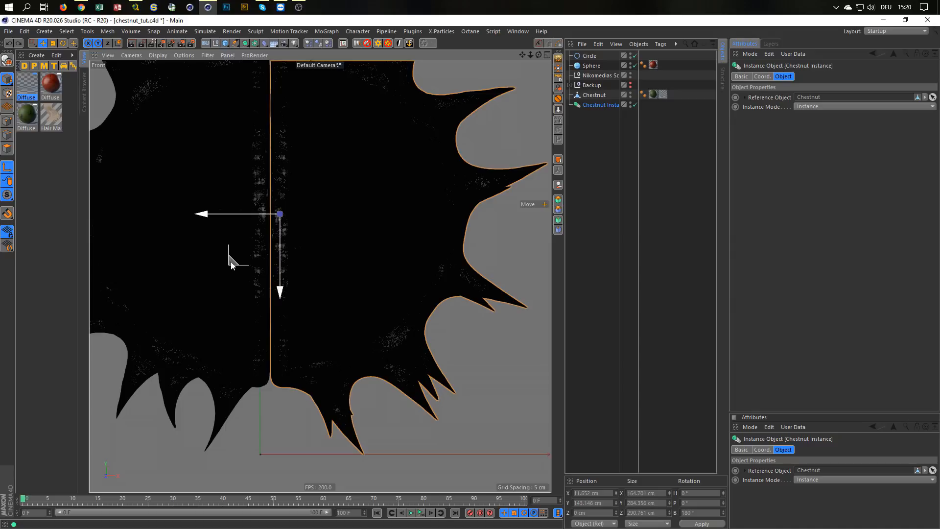
pyautogui.moveTo(232, 260); pyautogui.dragTo(233, 265)
pyautogui.hotkey('ctrl', 'z')
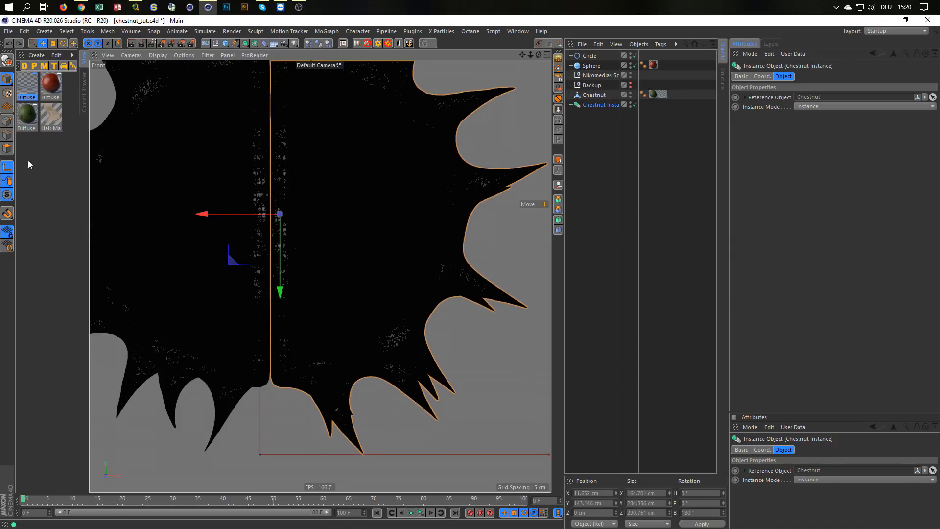
pyautogui.click(7, 168)
# Step: Add a null above the chestnut instance in the hierarchy and position it at the seam's lower end, about X 6.7 cm and Y 40.3 cm
pyautogui.middleClick(214, 222)
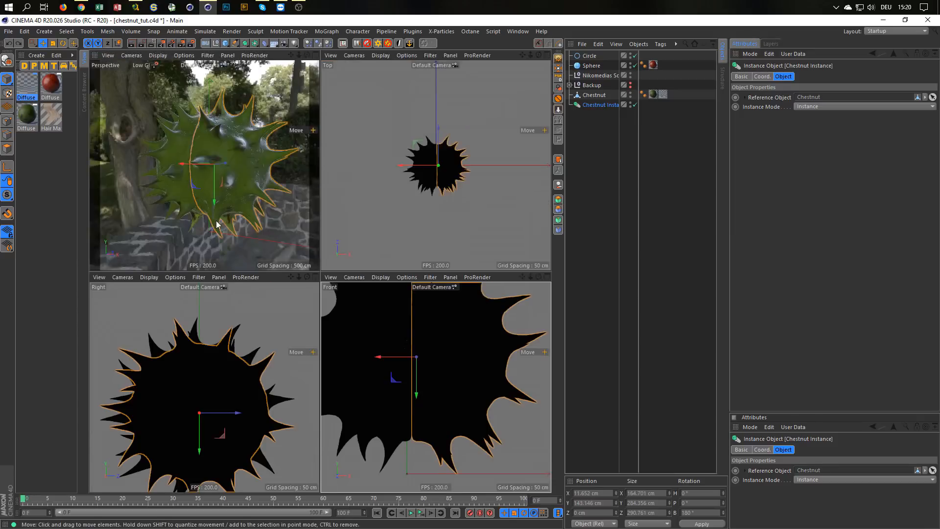
pyautogui.middleClick(363, 300)
pyautogui.keyDown('alt'); pyautogui.moveTo(358, 275); pyautogui.dragTo(391, 327, button='middle'); pyautogui.keyUp('alt')
pyautogui.keyDown('alt'); pyautogui.moveTo(391, 328); pyautogui.dragTo(381, 330, button='right'); pyautogui.keyUp('alt')
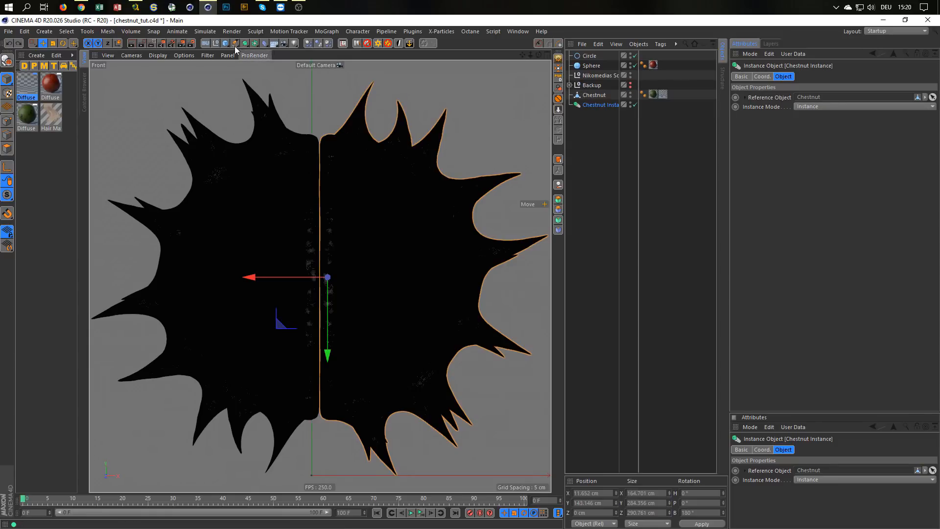
pyautogui.click(216, 43)
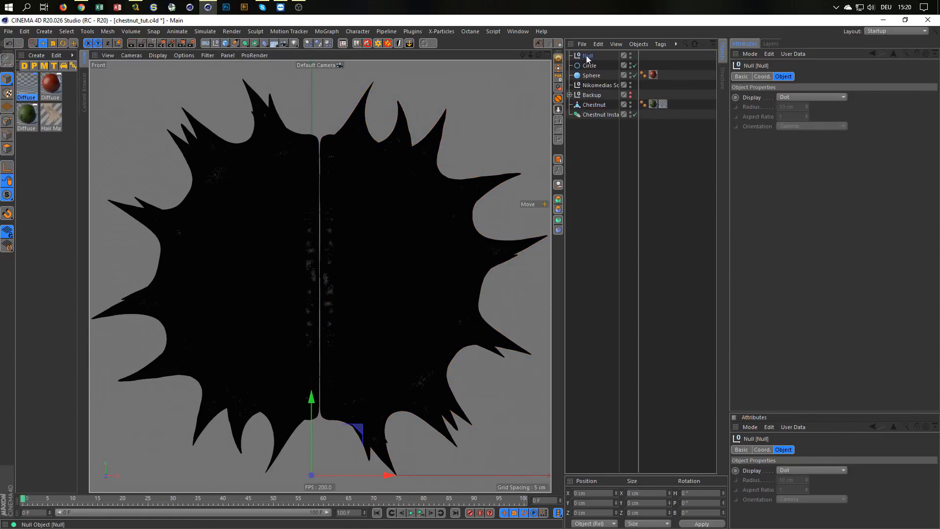
pyautogui.moveTo(586, 57); pyautogui.dragTo(595, 110)
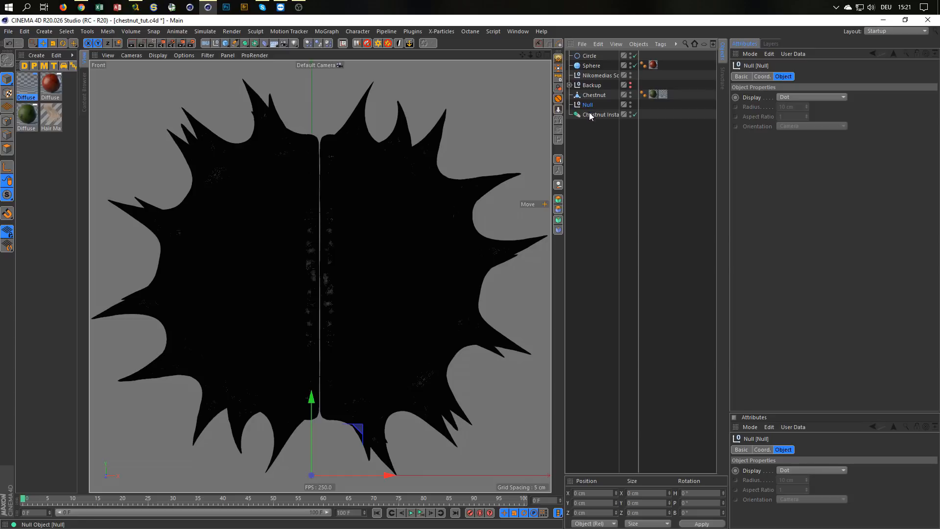
pyautogui.moveTo(357, 431); pyautogui.dragTo(370, 371)
# Step: Parent the chestnut instance to the null and rotate the null about 25° in bank to open the shell halves
pyautogui.click(591, 117)
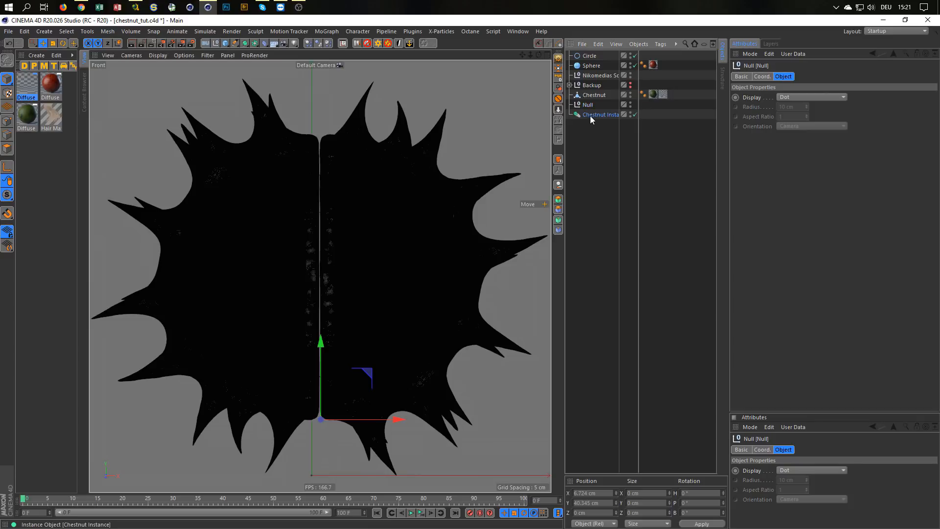
pyautogui.moveTo(592, 118); pyautogui.dragTo(589, 105)
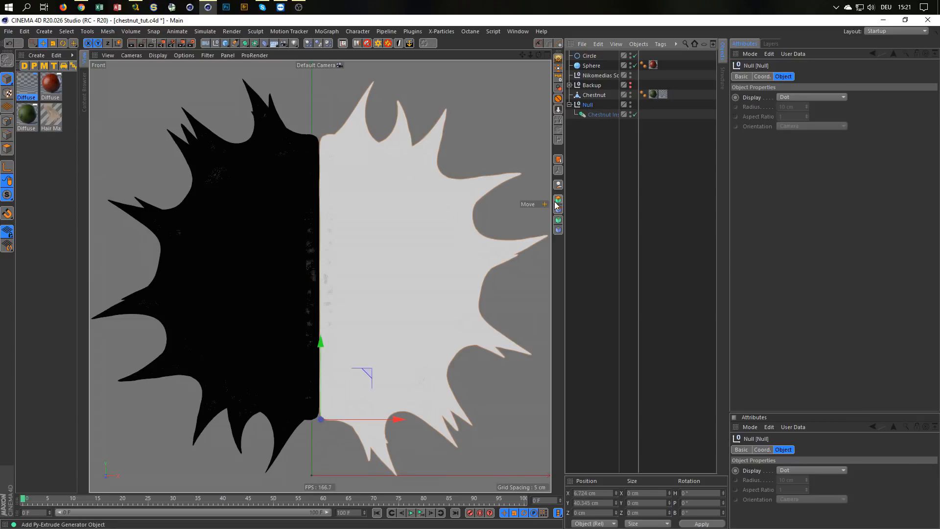
pyautogui.press('r')
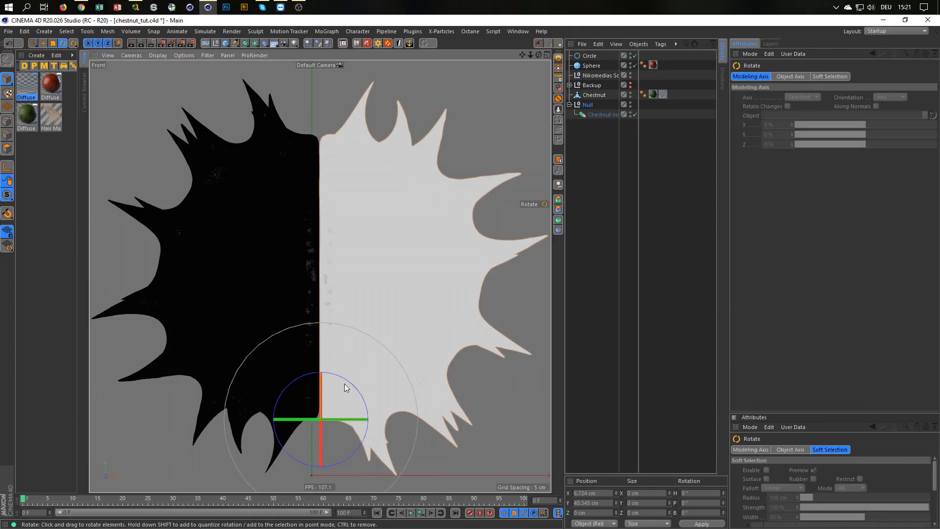
pyautogui.moveTo(345, 384); pyautogui.dragTo(357, 398)
pyautogui.middleClick(392, 366)
pyautogui.middleClick(286, 247)
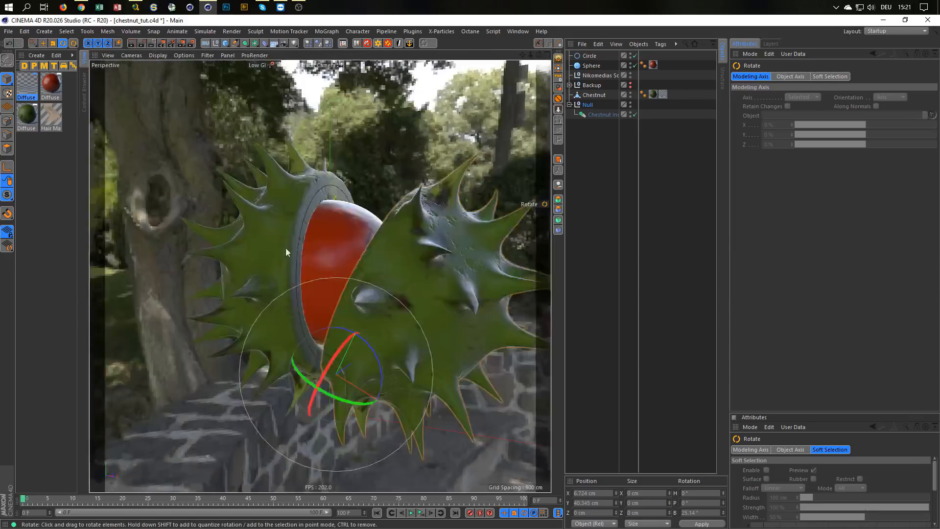
# Step: Frame the opened shell halves in perspective and preview them with the interactive render region
pyautogui.keyDown('alt'); pyautogui.moveTo(337, 326); pyautogui.dragTo(331, 338); pyautogui.keyUp('alt')
pyautogui.keyDown('alt'); pyautogui.moveTo(307, 320); pyautogui.dragTo(286, 299, button='middle'); pyautogui.keyUp('alt')
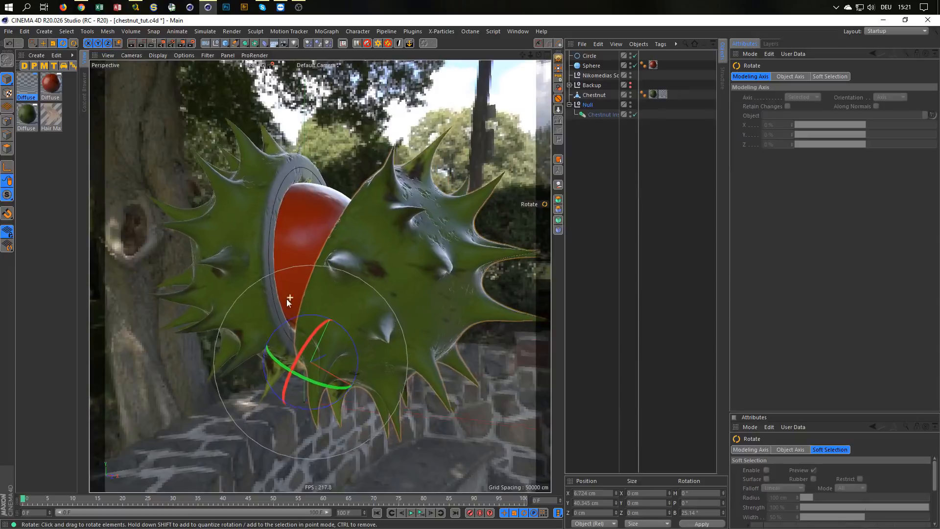
pyautogui.scroll(-2, 287, 300)
pyautogui.keyDown('alt'); pyautogui.moveTo(284, 303); pyautogui.dragTo(261, 276); pyautogui.keyUp('alt')
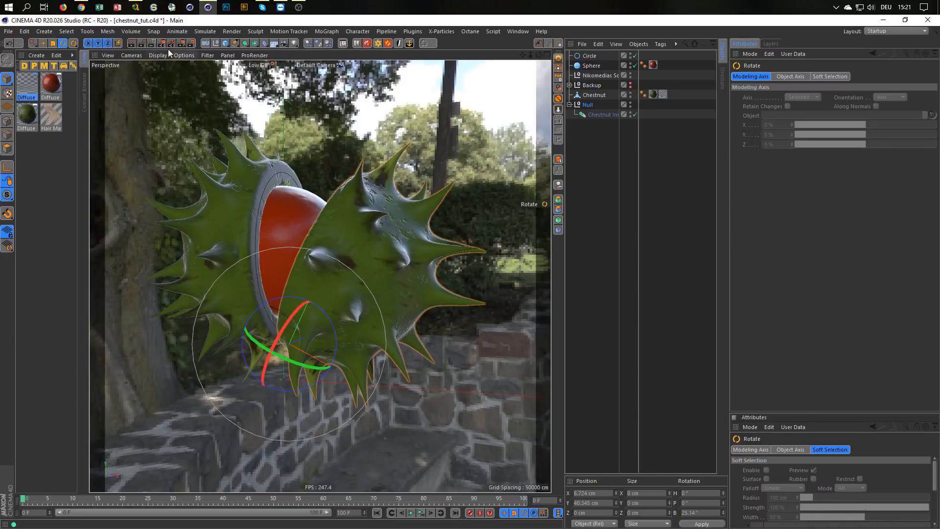
pyautogui.hotkey('alt', 'r')
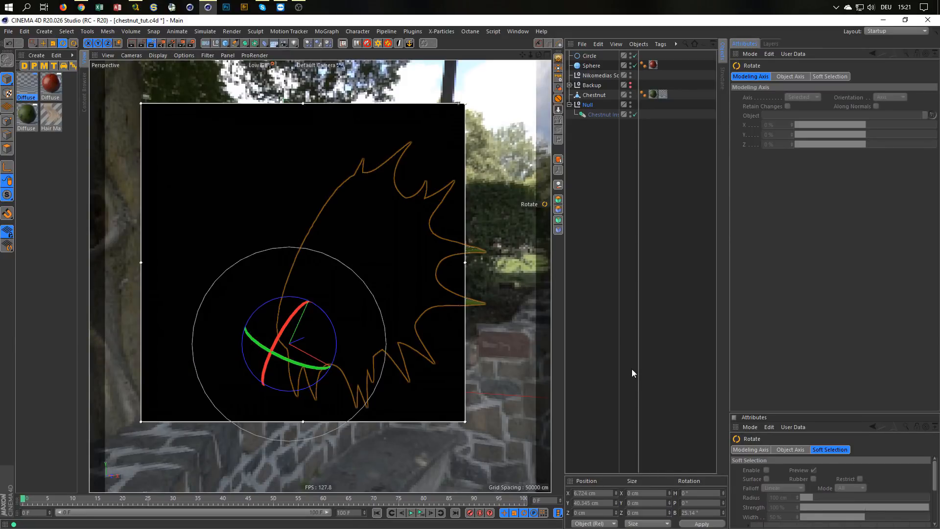
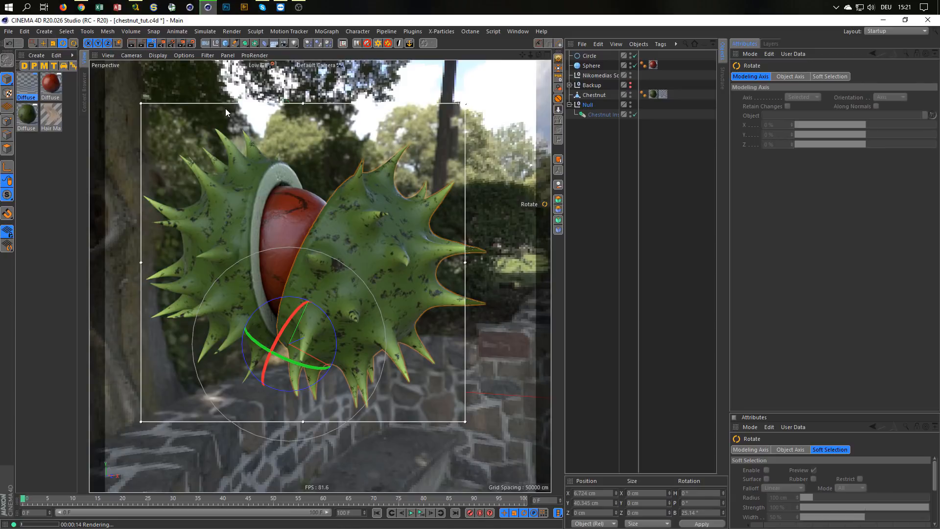
# Step: Add a cylinder and flatten it to a height of about 13.5 cm
pyautogui.click(226, 43)
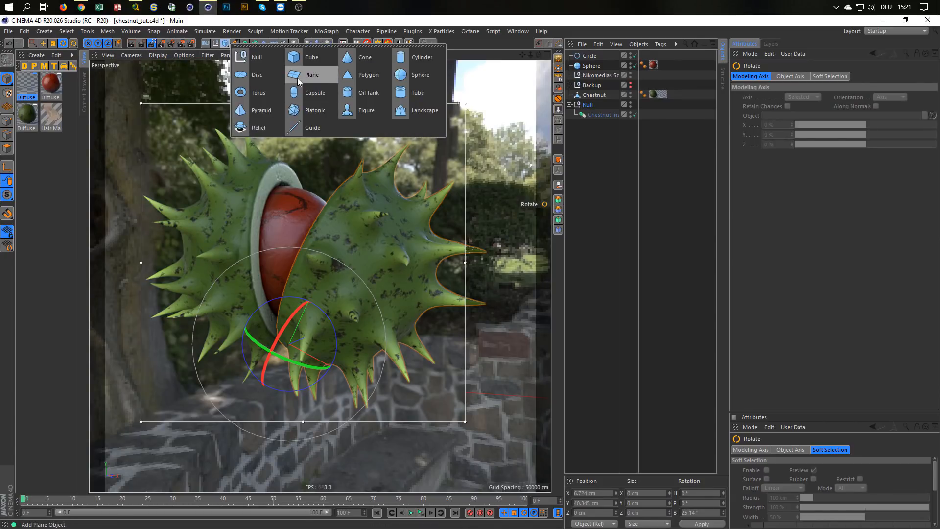
pyautogui.click(415, 58)
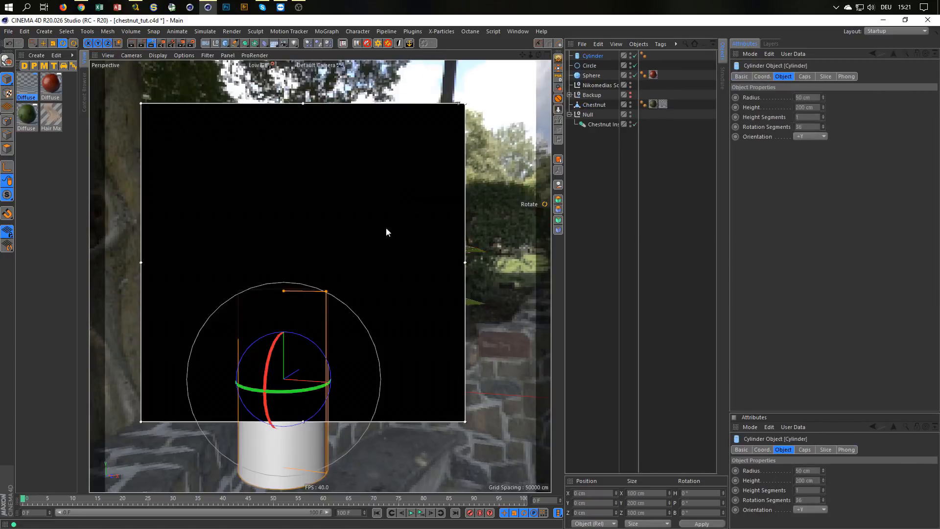
pyautogui.moveTo(283, 292); pyautogui.dragTo(277, 377)
# Step: Move the flat cylinder down in the front view to about Y -45 cm, below the chestnut halves
pyautogui.middleClick(277, 377)
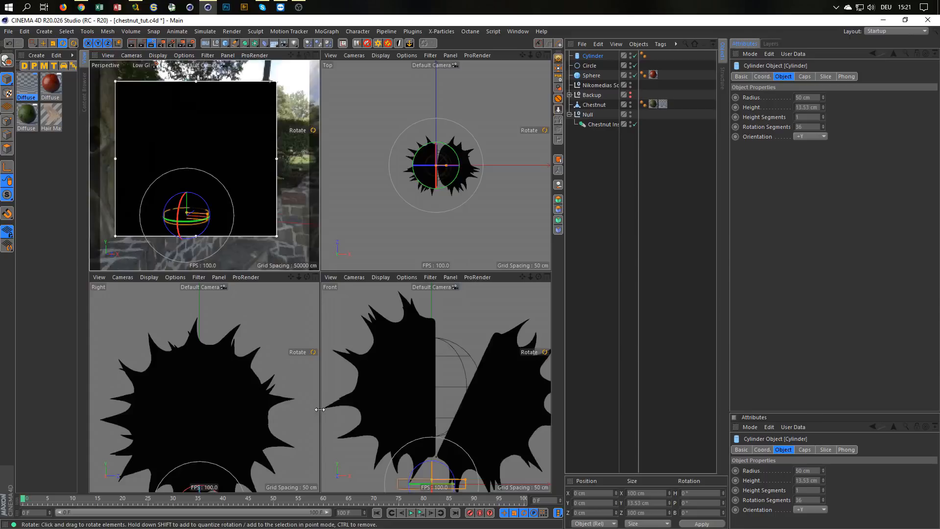
pyautogui.middleClick(357, 408)
pyautogui.scroll(-2, 343, 404)
pyautogui.keyDown('alt'); pyautogui.moveTo(330, 381); pyautogui.dragTo(316, 304, button='middle'); pyautogui.keyUp('alt')
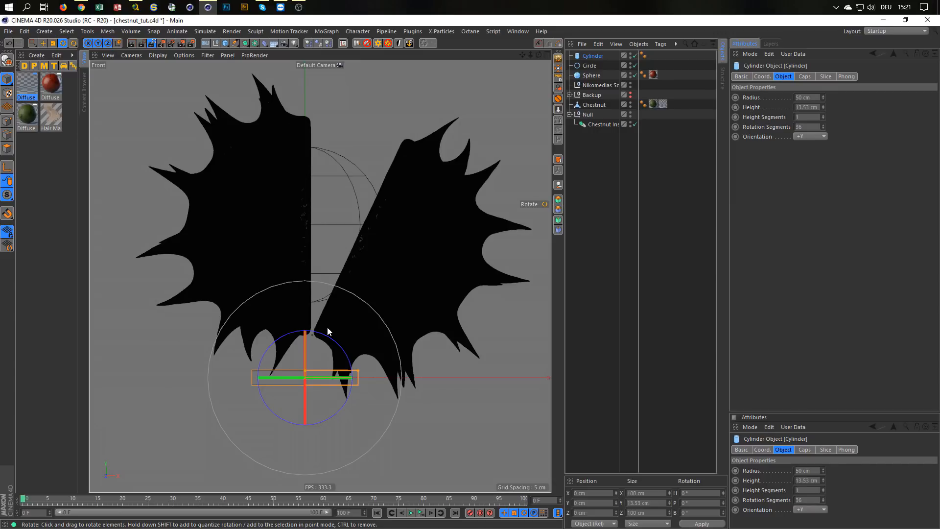
pyautogui.press('e')
pyautogui.moveTo(305, 305); pyautogui.dragTo(305, 353)
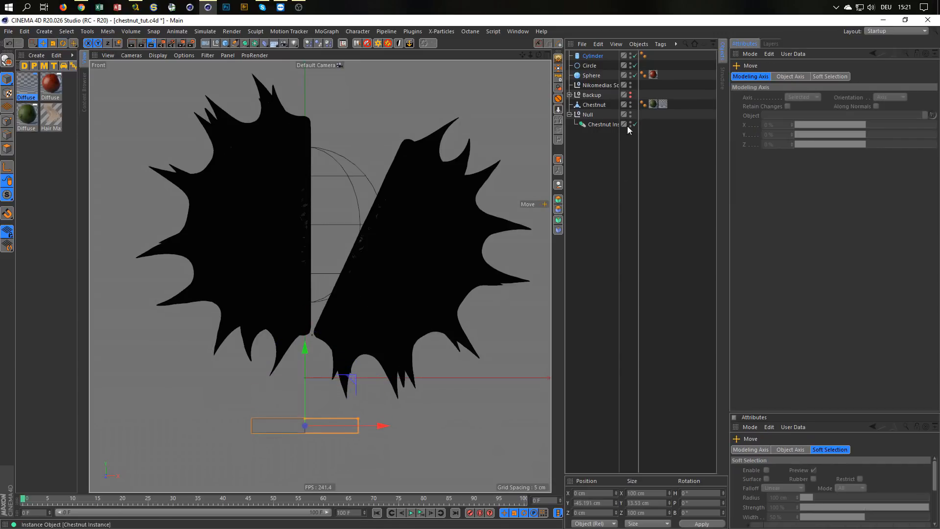
# Step: Rename the null holding the second shell half as Chestnut Instance
pyautogui.doubleClick(583, 113)
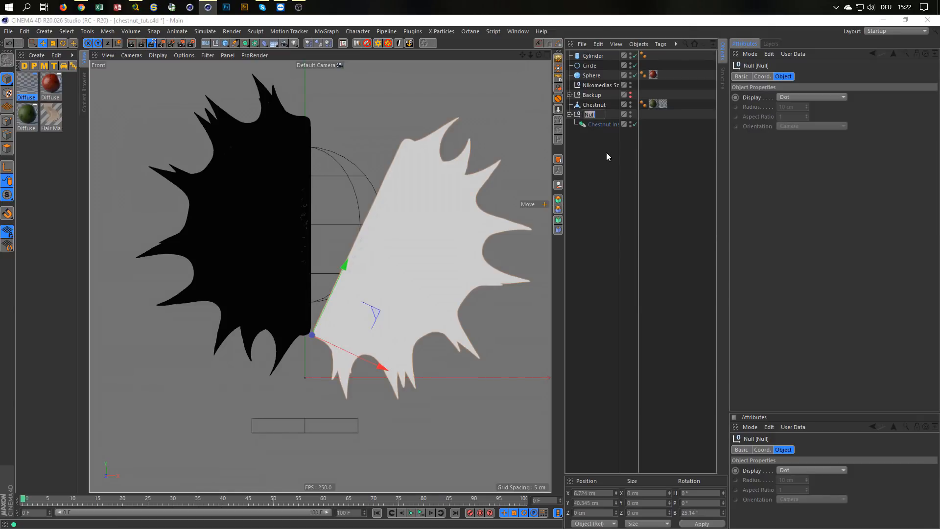
pyautogui.write('Ches')
pyautogui.write('tnut Inst')
pyautogui.write('ance')
pyautogui.press('Return')
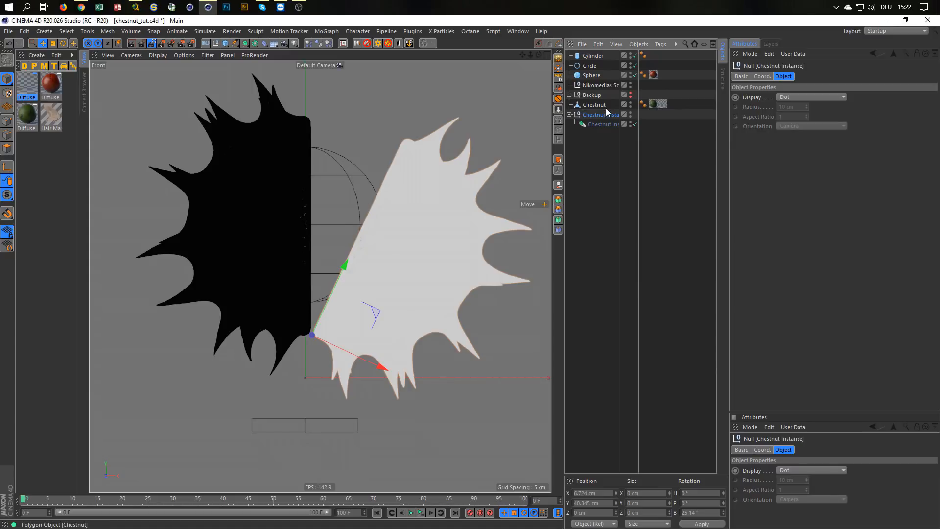
# Step: Rename the Sphere as Stone and place it directly above the Chestnut object in the object hierarchy
pyautogui.doubleClick(589, 75)
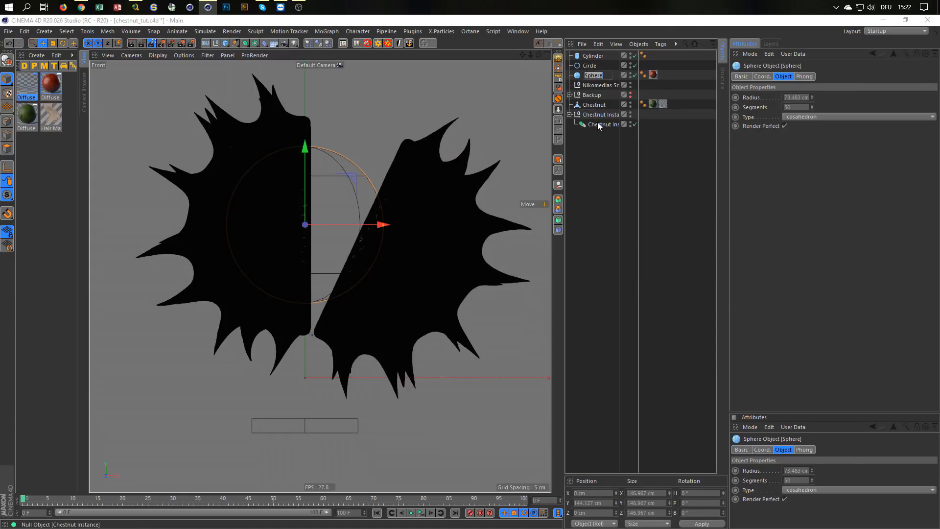
pyautogui.write('Stone')
pyautogui.press('Return')
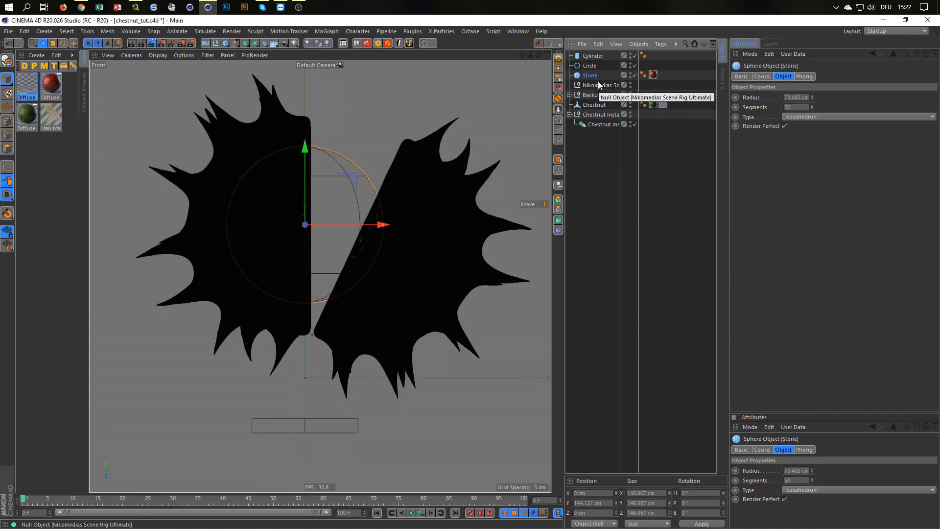
pyautogui.moveTo(591, 76); pyautogui.dragTo(602, 100)
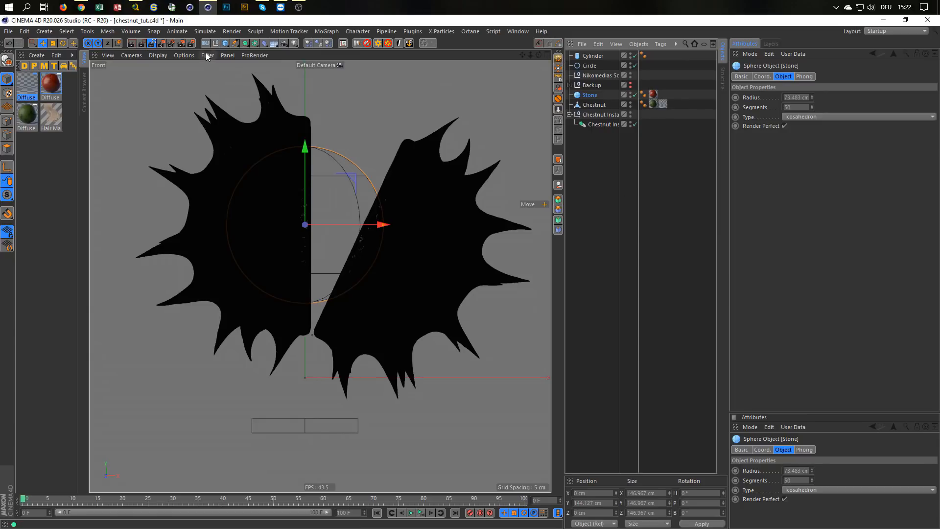
# Step: Add a null named Chestnut and group Stone, Chestnut and Chestnut Instance inside it
pyautogui.click(216, 43)
pyautogui.moveTo(596, 56); pyautogui.dragTo(590, 95)
pyautogui.click(597, 126)
pyautogui.keyDown('shift'); pyautogui.click(590, 104); pyautogui.keyUp('shift')
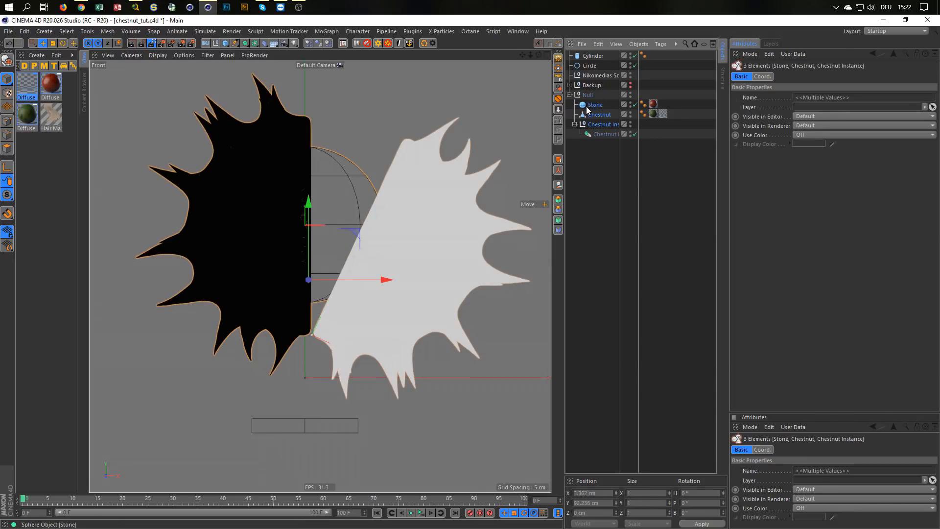
pyautogui.doubleClick(588, 95)
pyautogui.write('Ch')
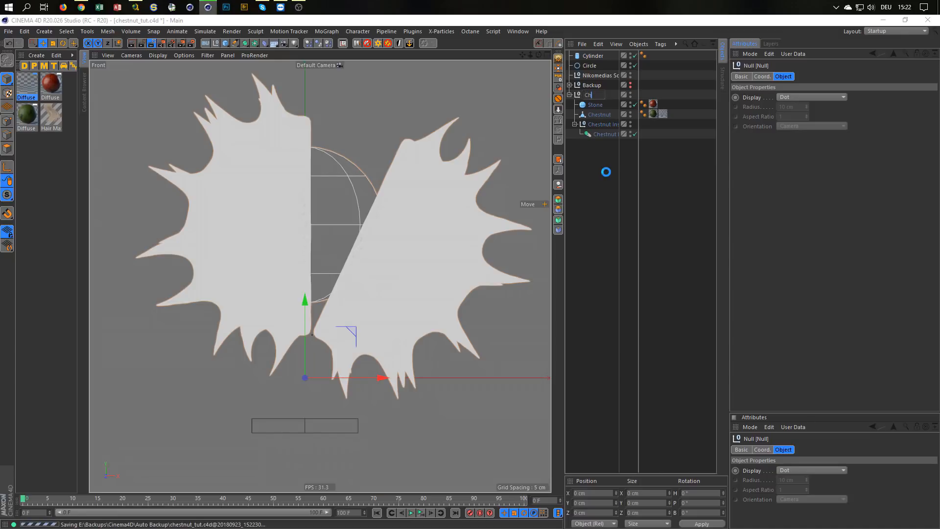
pyautogui.write('estnut')
pyautogui.press('Return')
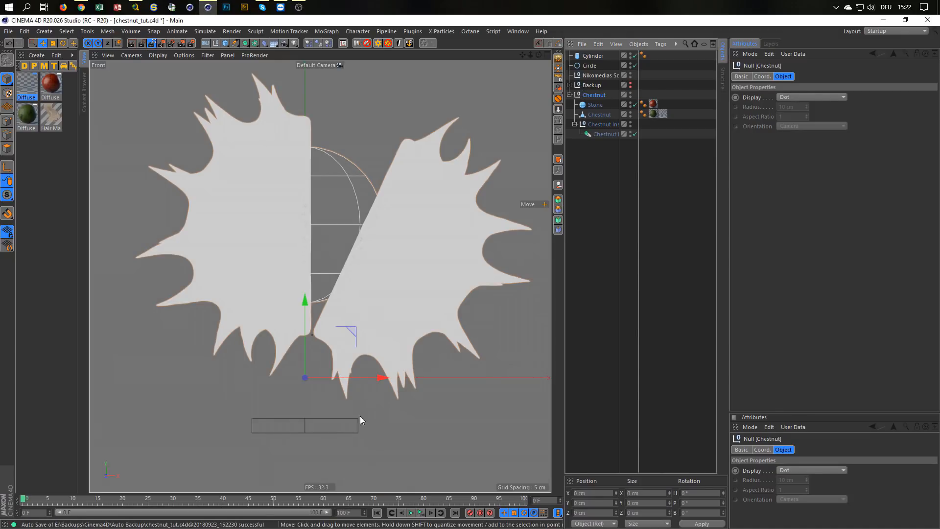
# Step: Rotate the Chestnut group in the front view to a B angle of about -13.6°
pyautogui.press('r')
pyautogui.moveTo(346, 354); pyautogui.dragTo(332, 355)
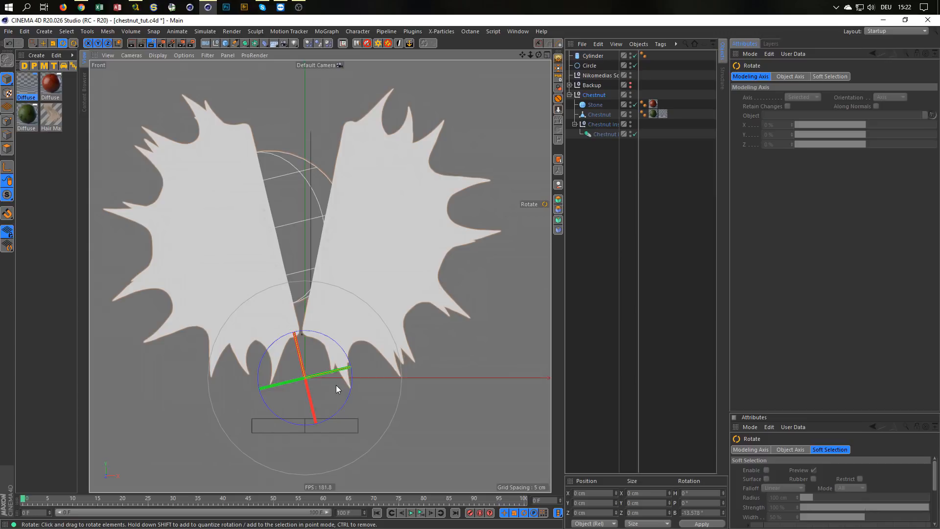
pyautogui.press('e')
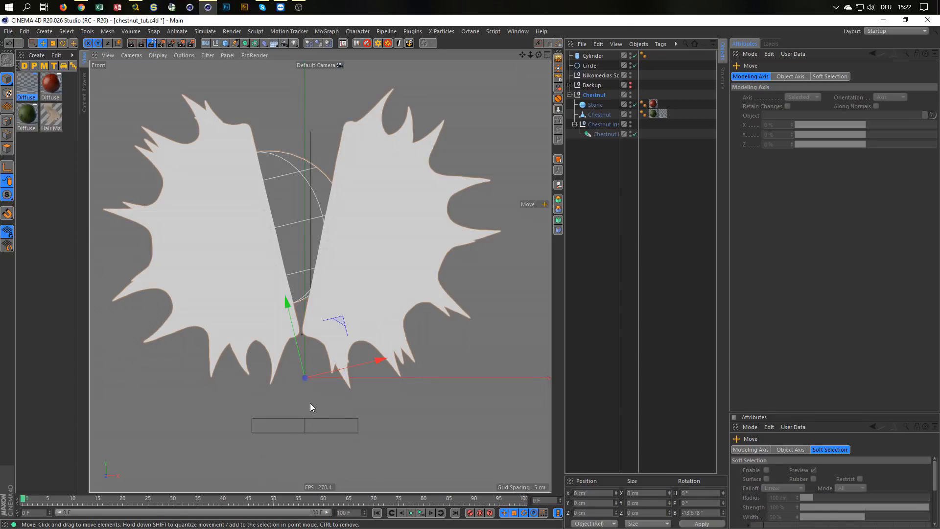
# Step: Raise the cylinder to about Y -18 cm, just beneath the chestnut spikes, and widen its radius to about 387 cm
pyautogui.click(589, 55)
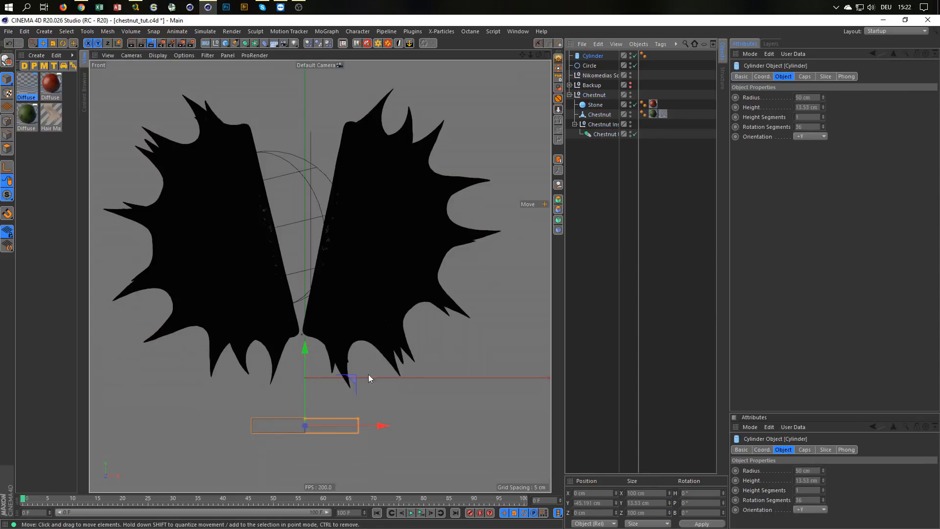
pyautogui.moveTo(306, 349); pyautogui.dragTo(304, 317)
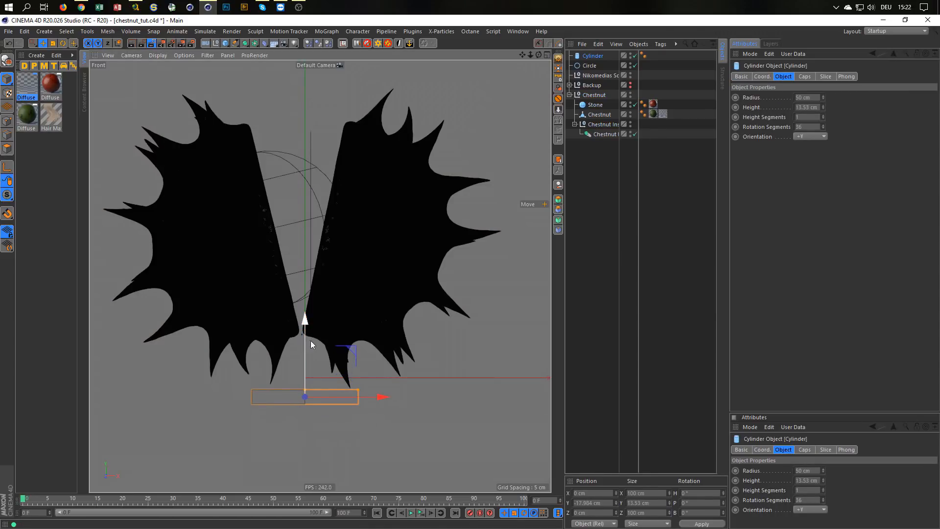
pyautogui.moveTo(358, 390); pyautogui.dragTo(531, 401)
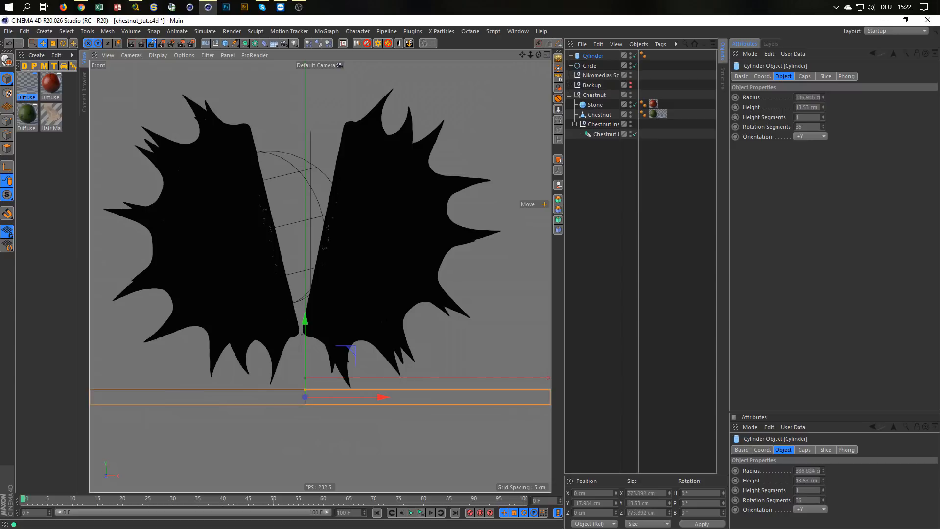
# Step: Set the cylinder's radius to 1000 cm and reframe the chestnut on it in the perspective view
pyautogui.middleClick(209, 313)
pyautogui.middleClick(204, 269)
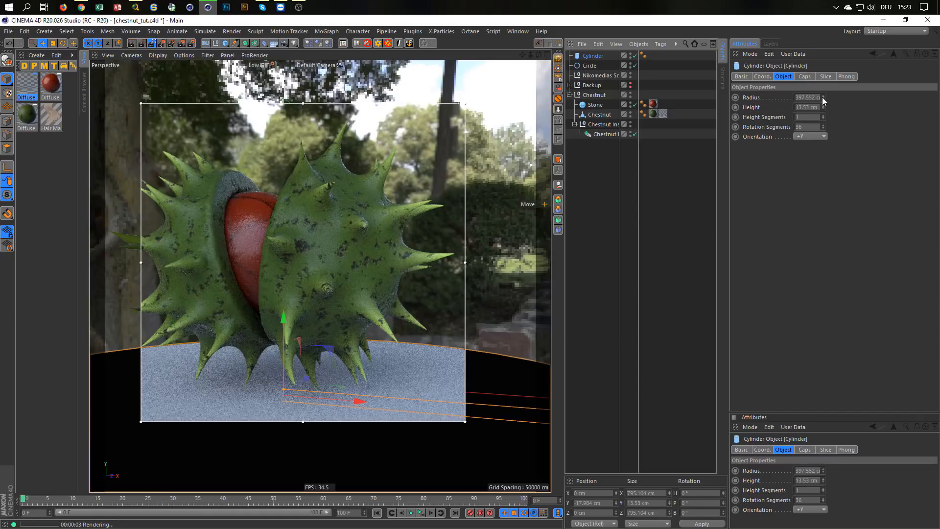
pyautogui.click(799, 98)
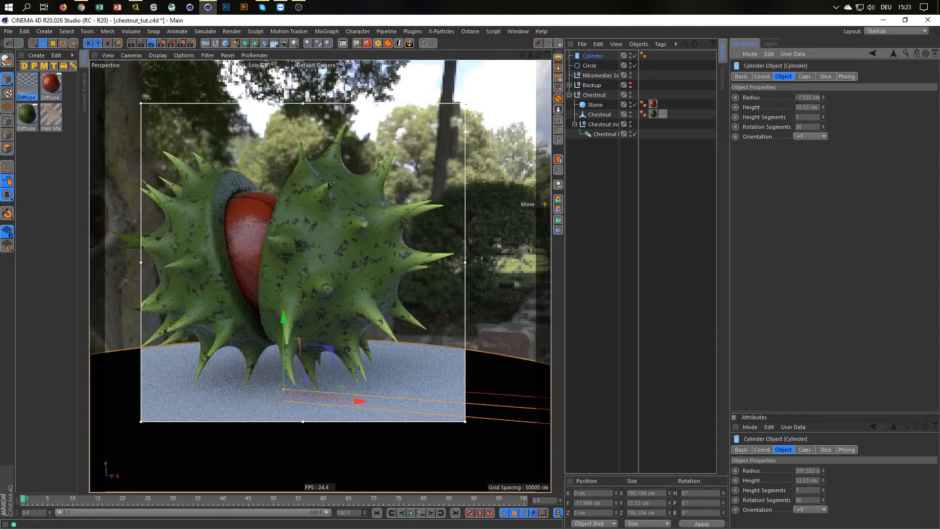
pyautogui.doubleClick(798, 97)
pyautogui.write('1000')
pyautogui.press('Return')
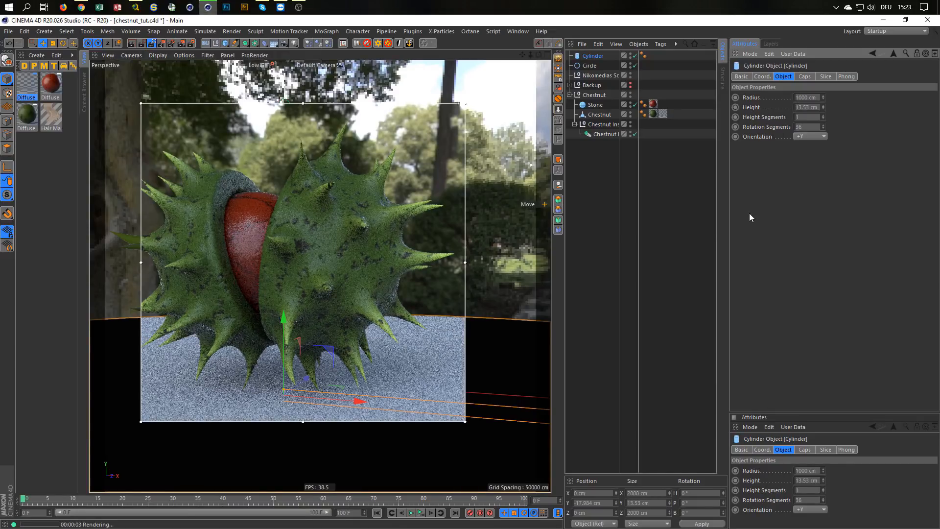
pyautogui.keyDown('alt'); pyautogui.moveTo(325, 302); pyautogui.dragTo(319, 324, button='right'); pyautogui.keyUp('alt')
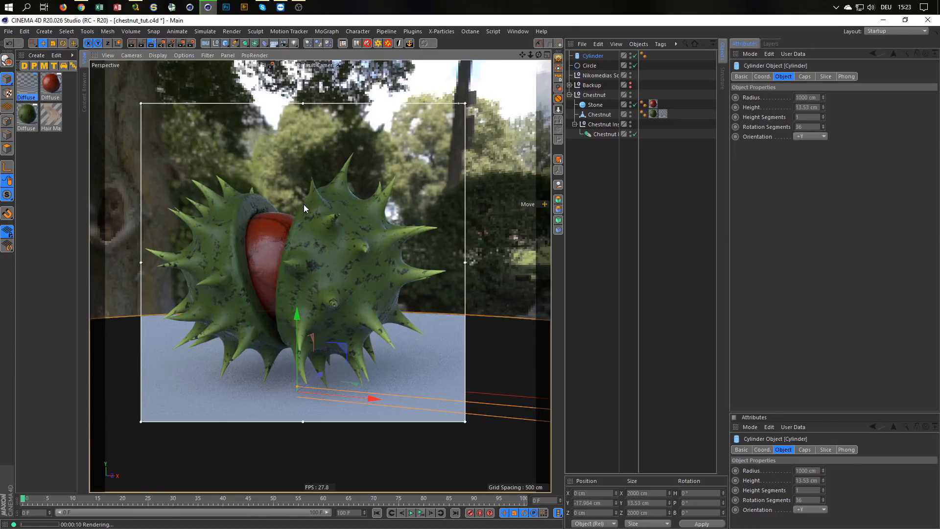
# Step: Try nesting the Circle inside the rotated Chestnut null, and undo the change
pyautogui.click(589, 65)
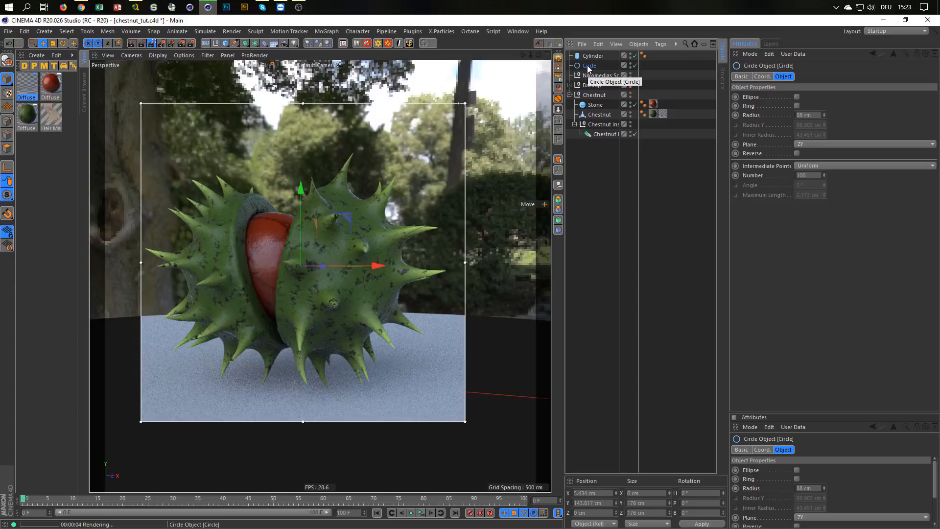
pyautogui.click(595, 96)
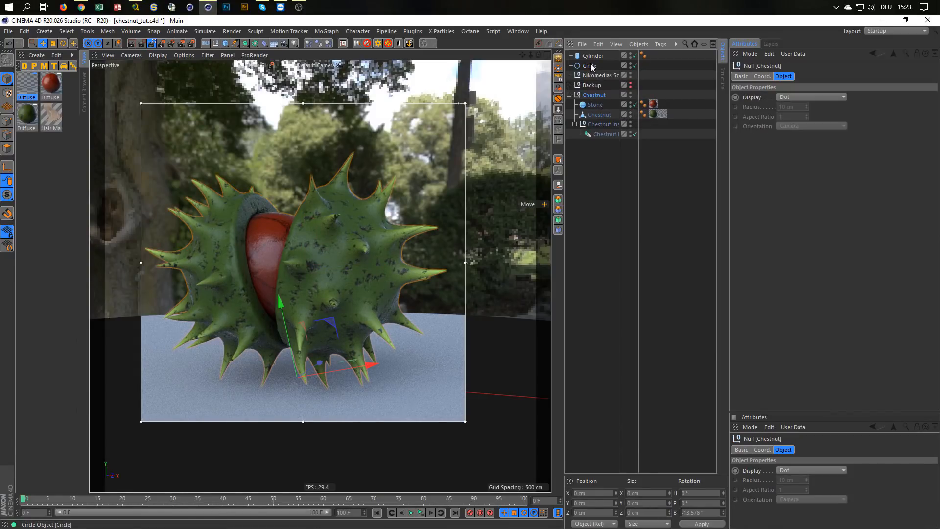
pyautogui.moveTo(590, 94)
pyautogui.mouseDown()
pyautogui.moveTo(590, 83)
pyautogui.moveTo(595, 97)
pyautogui.mouseUp()
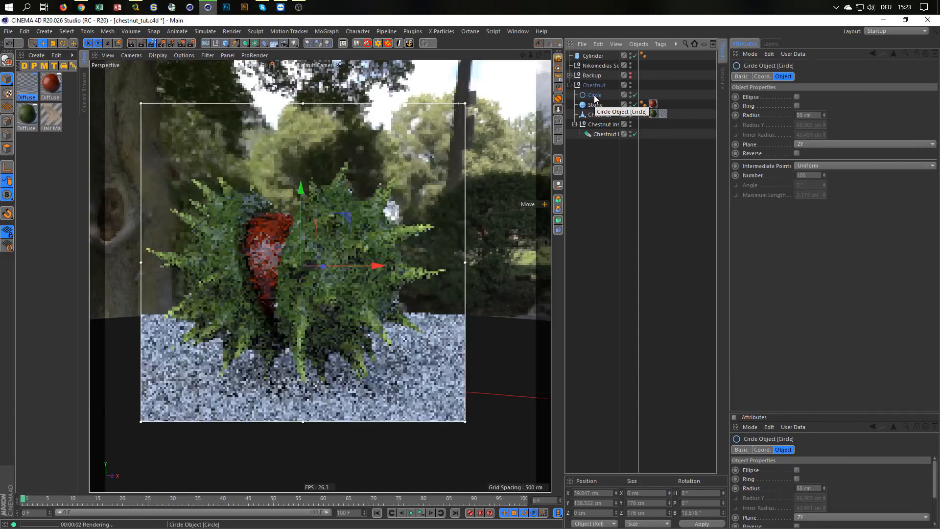
pyautogui.hotkey('ctrl', 'z')
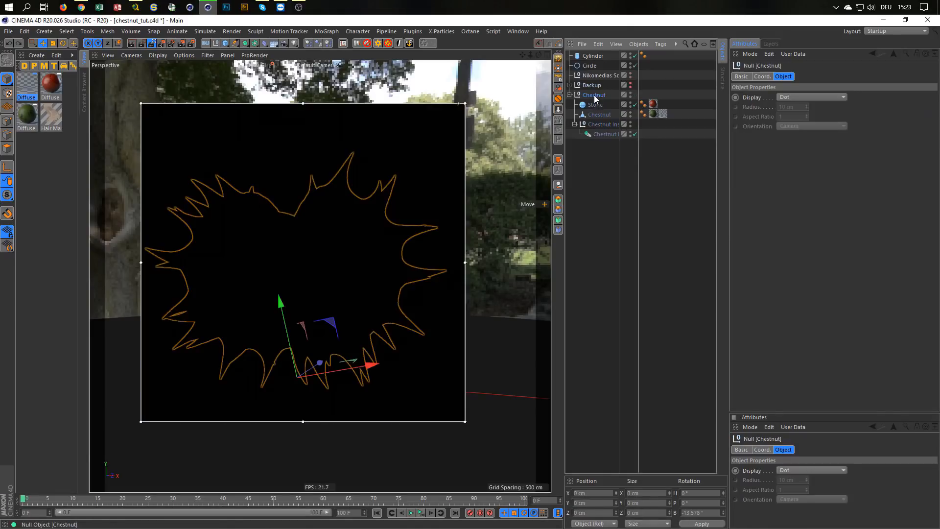
pyautogui.hotkey('ctrl', 'z')
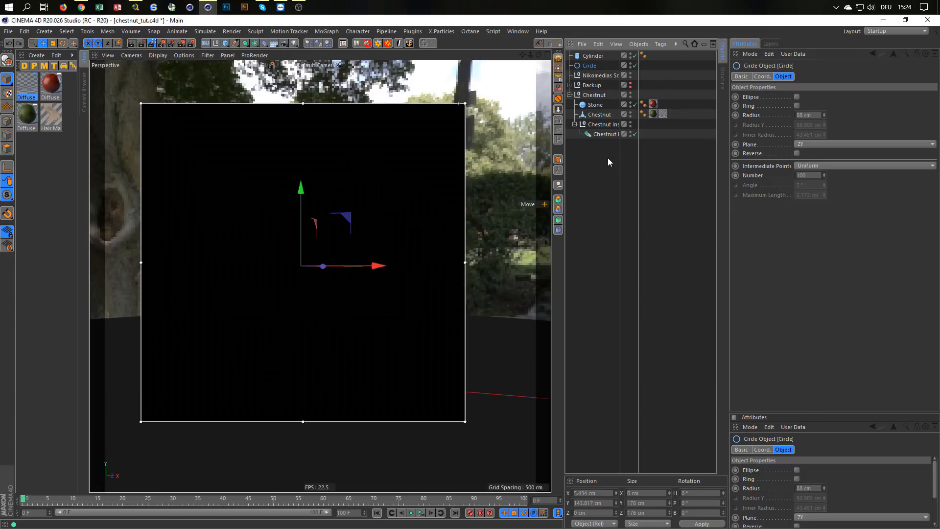
# Step: Try moving Stone, Chestnut and Chestnut Instance out of the Chestnut null, and undo the change
pyautogui.click(593, 105)
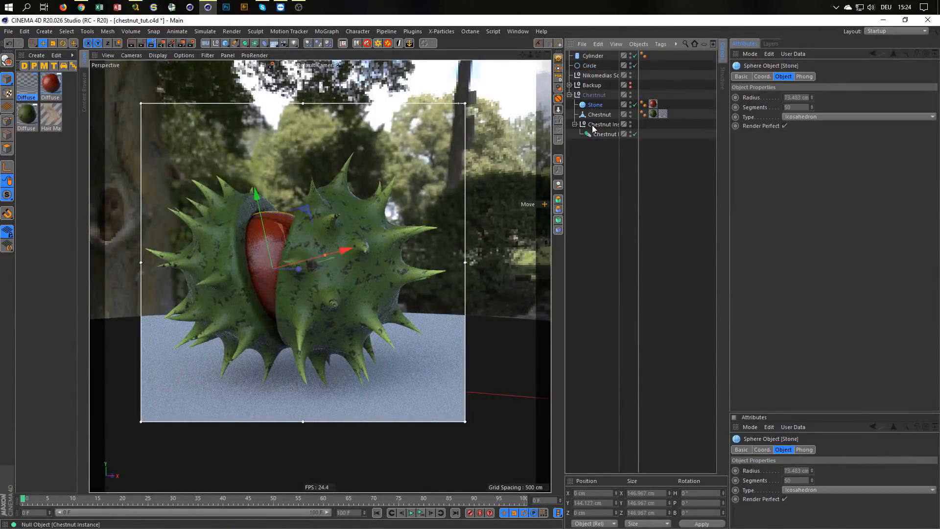
pyautogui.keyDown('shift'); pyautogui.click(594, 125); pyautogui.keyUp('shift')
pyautogui.moveTo(595, 127); pyautogui.dragTo(596, 166)
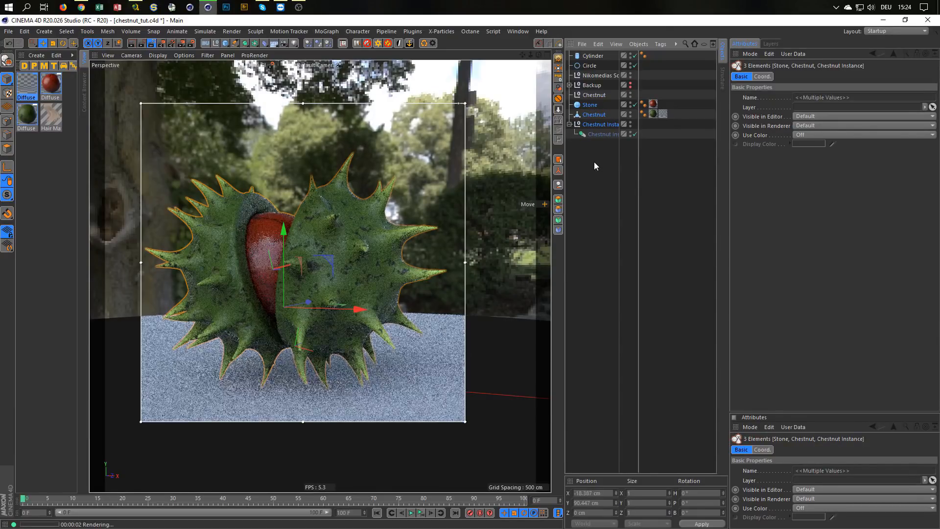
pyautogui.hotkey('ctrl', 'z')
# Step: Reset the Chestnut null's B rotation to 0° and switch off the interactive render region
pyautogui.click(592, 97)
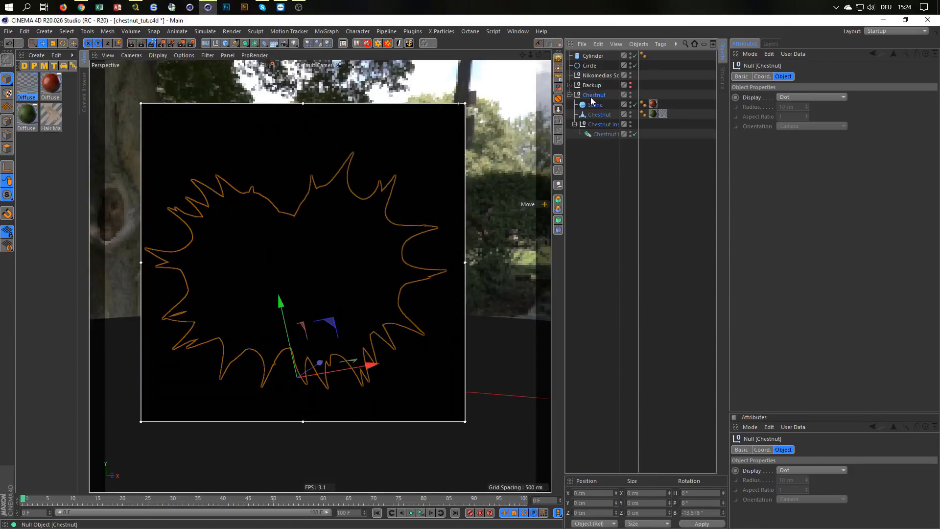
pyautogui.moveTo(705, 513); pyautogui.dragTo(650, 513)
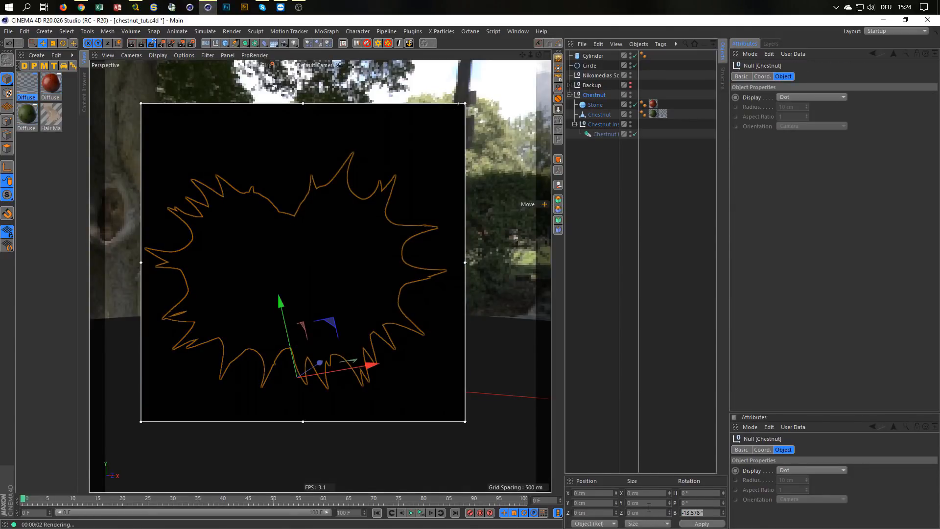
pyautogui.write('0')
pyautogui.press('Return')
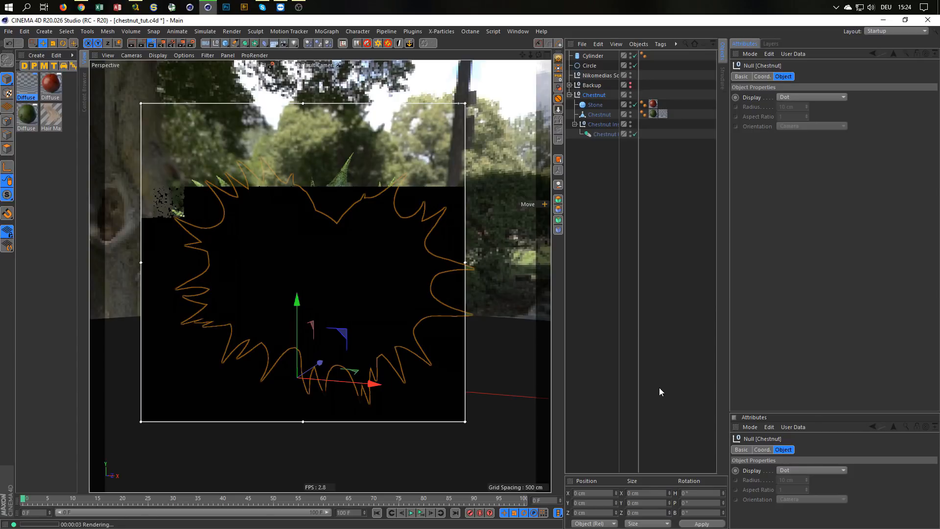
pyautogui.click(149, 44)
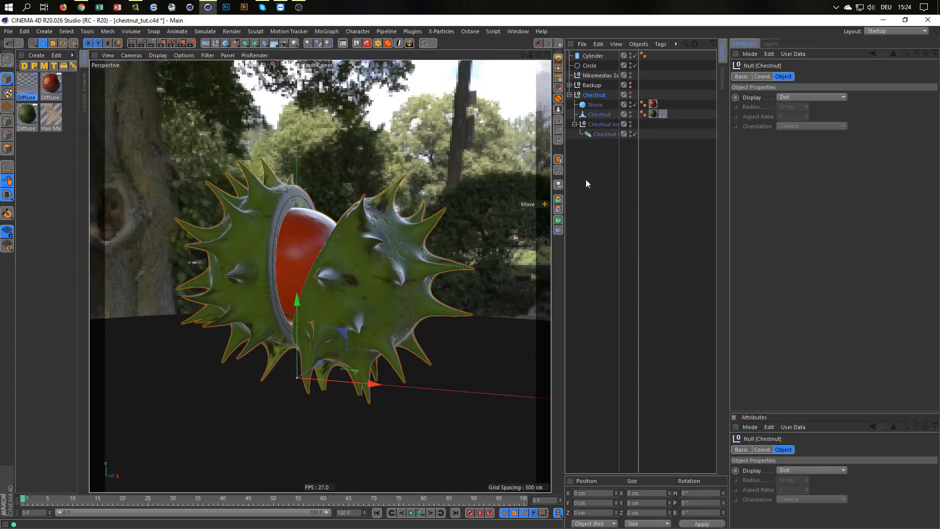
pyautogui.click(150, 44)
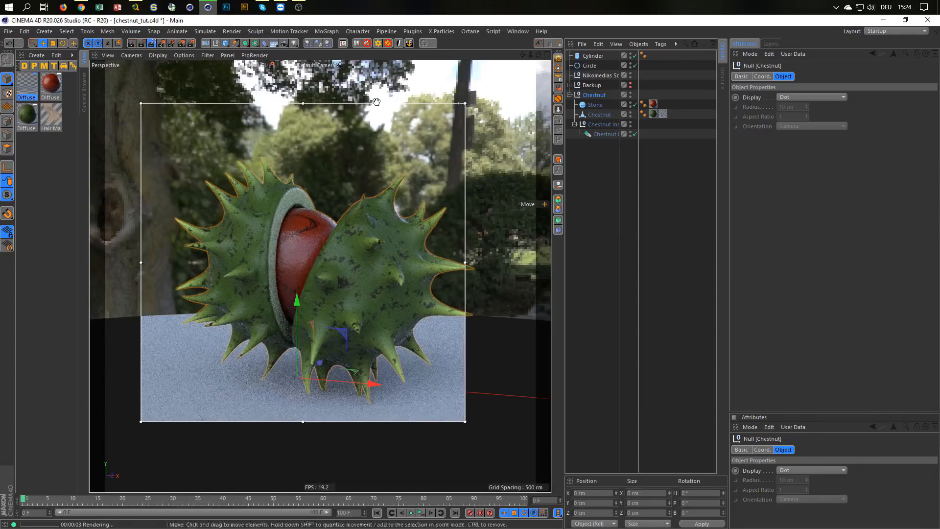
pyautogui.click(151, 43)
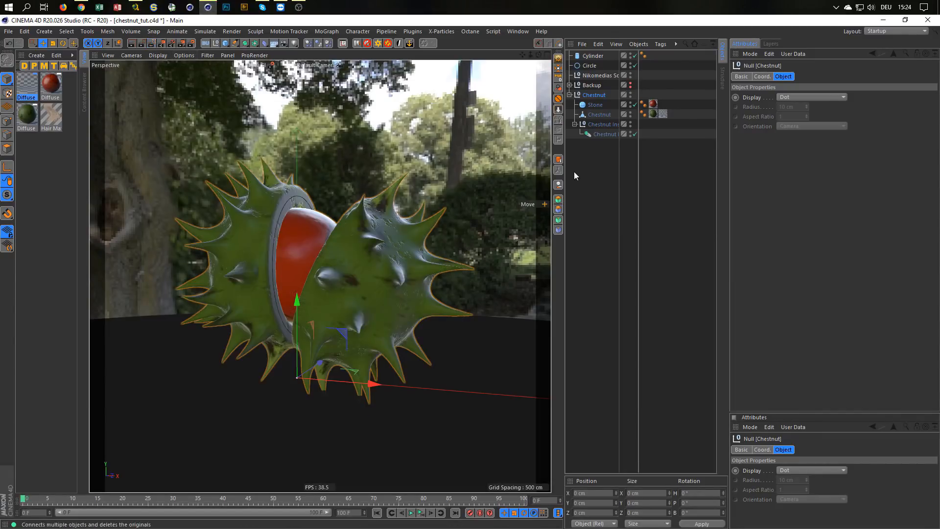
# Step: Nest the Circle inside the Chestnut null, above Stone
pyautogui.click(594, 105)
pyautogui.keyDown('shift'); pyautogui.click(593, 125); pyautogui.keyUp('shift')
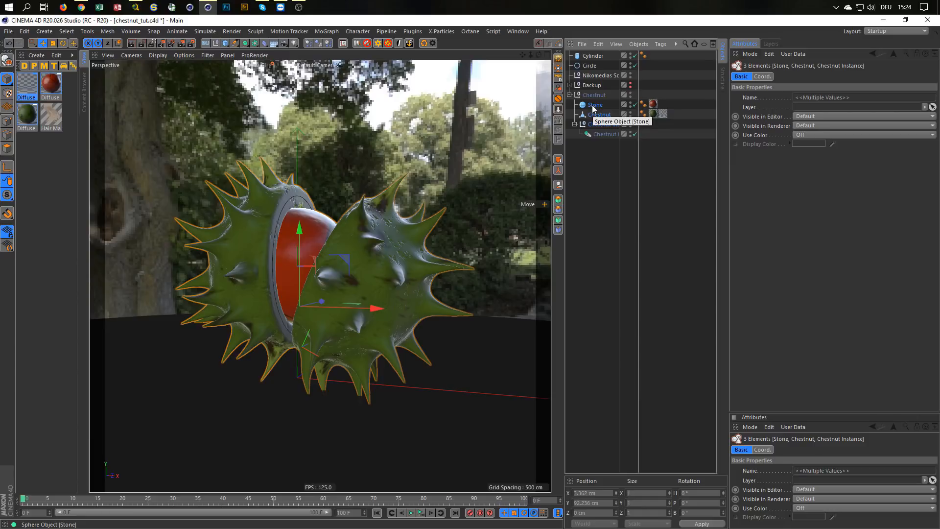
pyautogui.click(592, 66)
pyautogui.moveTo(591, 67); pyautogui.dragTo(598, 96)
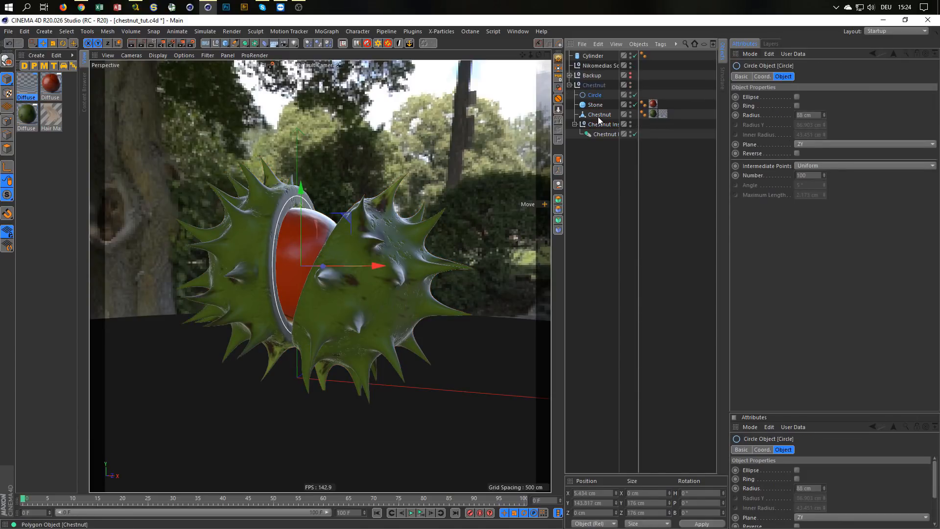
# Step: Rotate the Chestnut null in the front view to a B angle of about -14.5° and return to the perspective view
pyautogui.click(593, 85)
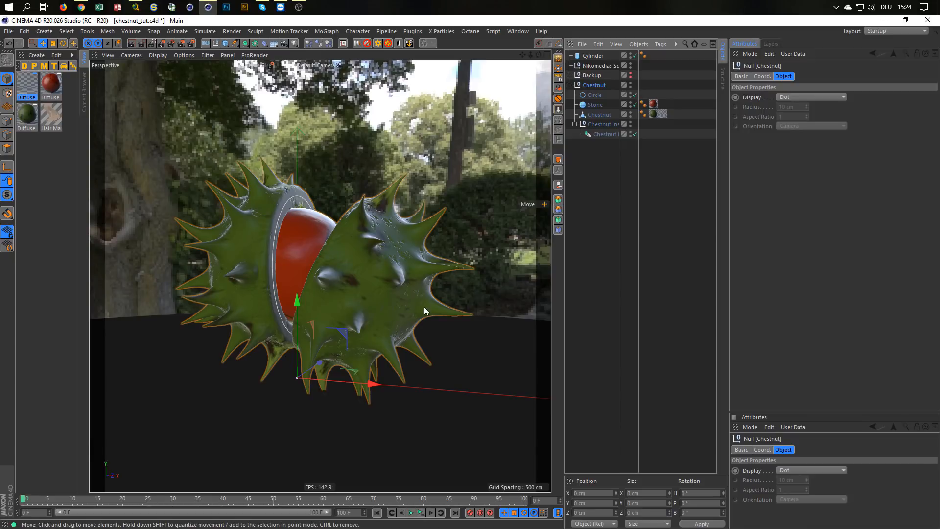
pyautogui.press('r')
pyautogui.middleClick(351, 362)
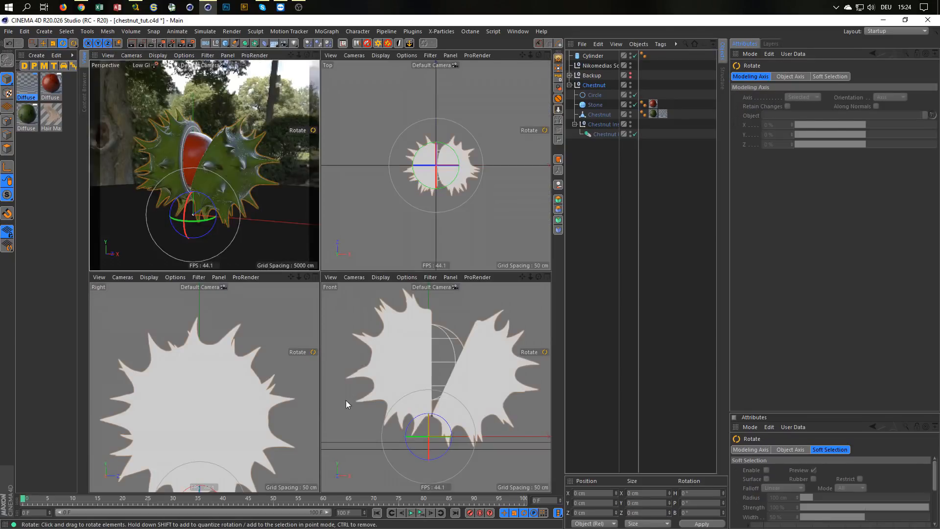
pyautogui.moveTo(444, 418); pyautogui.dragTo(445, 416)
pyautogui.middleClick(227, 176)
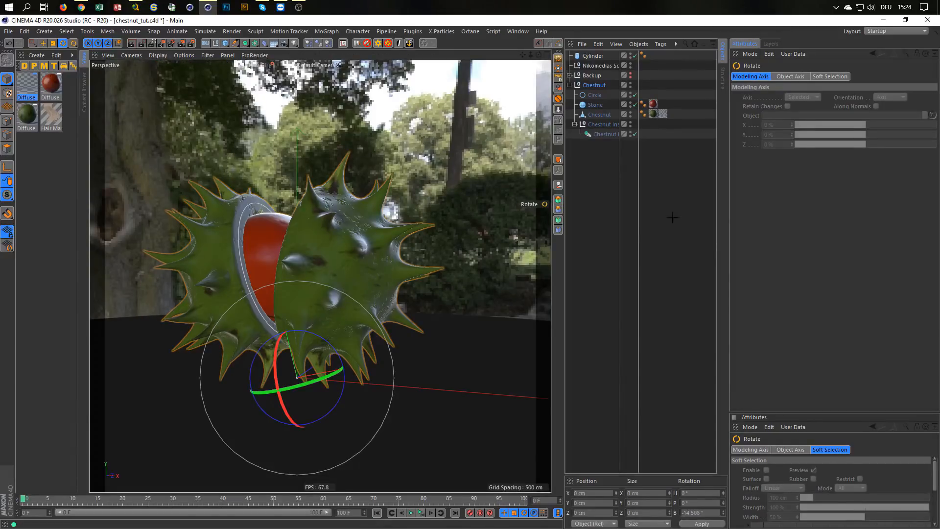
# Step: Deselect the Chestnut group and preview the tilted chestnut with the interactive render region
pyautogui.click(230, 109)
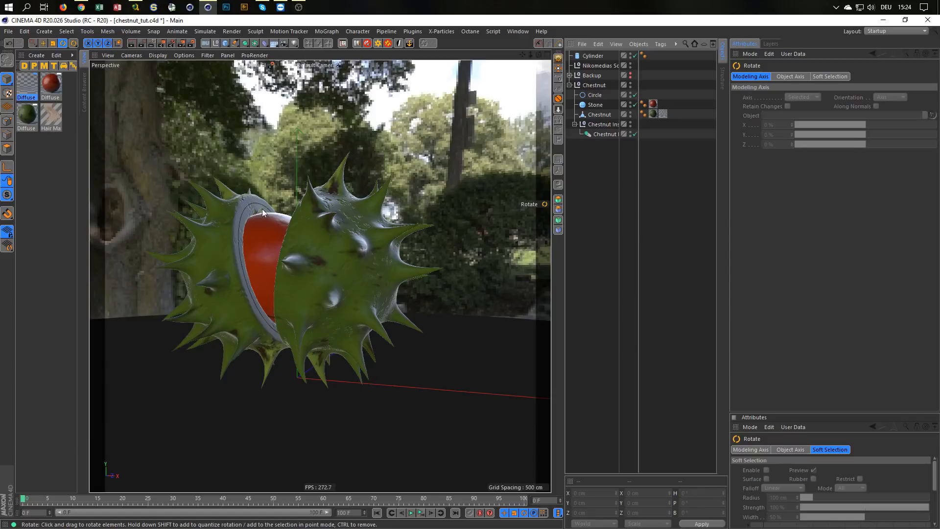
pyautogui.click(631, 92)
pyautogui.click(151, 43)
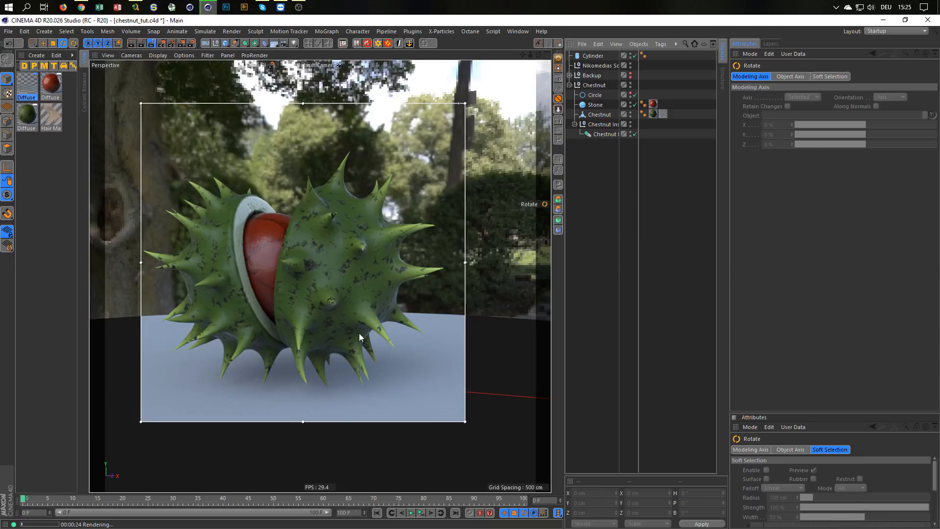
# Step: Reframe the perspective view around the chestnut and examine the shell, stone and floor in the interactive render region
pyautogui.keyDown('alt'); pyautogui.moveTo(245, 220); pyautogui.dragTo(254, 217); pyautogui.keyUp('alt')
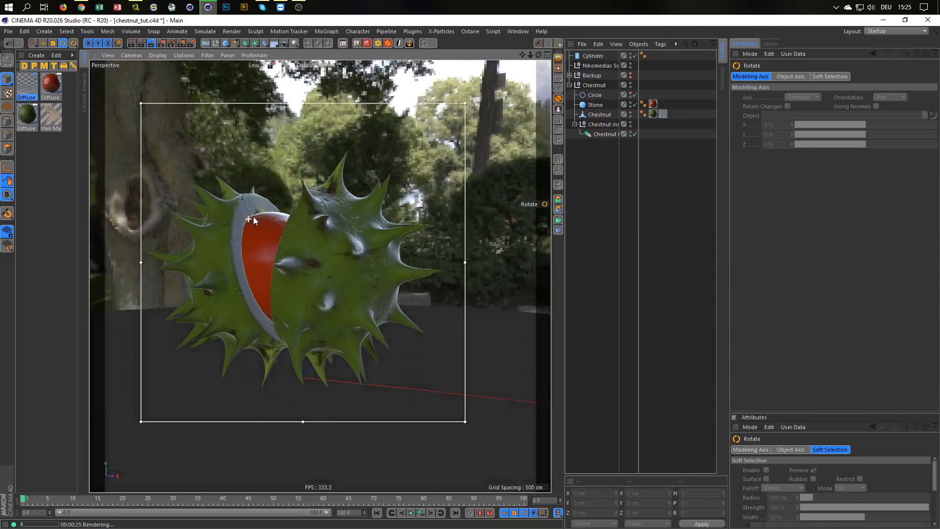
pyautogui.keyDown('alt'); pyautogui.moveTo(253, 216); pyautogui.dragTo(267, 207, button='right'); pyautogui.keyUp('alt')
pyautogui.keyDown('alt'); pyautogui.moveTo(267, 207); pyautogui.dragTo(270, 205); pyautogui.keyUp('alt')
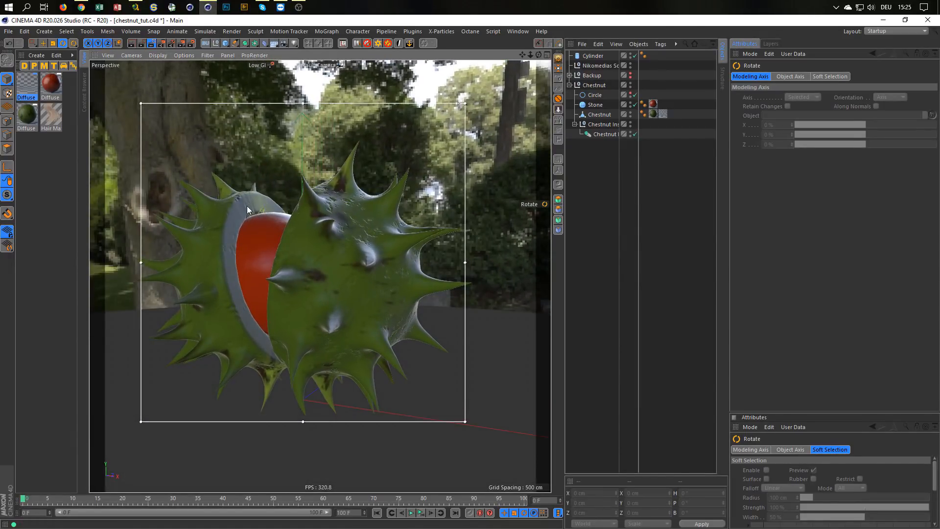
pyautogui.hotkey('ctrl', 'r')
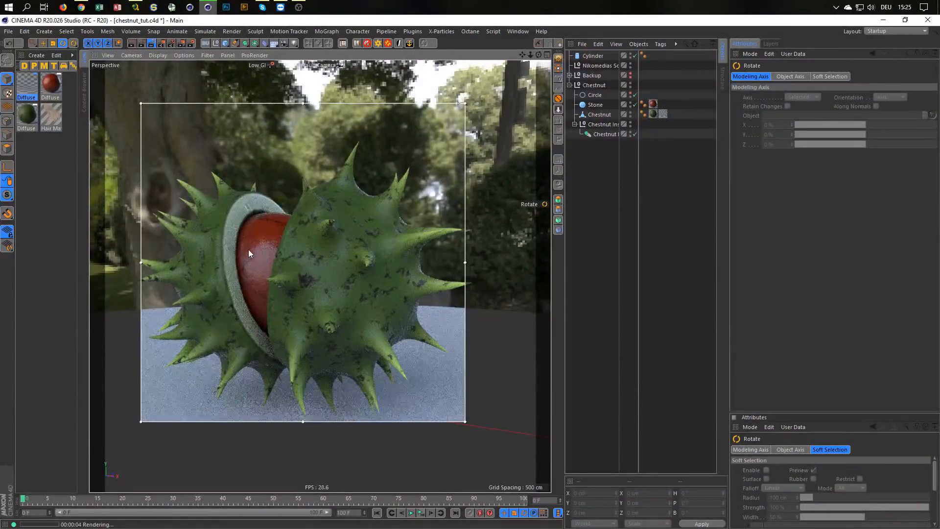
pyautogui.moveTo(246, 251)
pyautogui.keyDown('alt'); pyautogui.mouseDown()
pyautogui.moveTo(227, 262)
pyautogui.moveTo(254, 262)
pyautogui.mouseUp(); pyautogui.keyUp('alt')
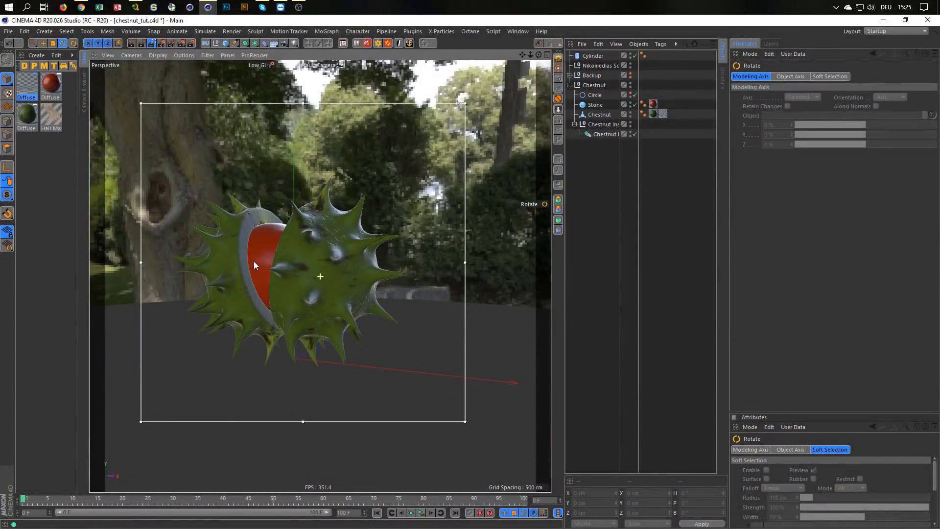
pyautogui.keyDown('alt'); pyautogui.moveTo(259, 260); pyautogui.dragTo(296, 242, button='right'); pyautogui.keyUp('alt')
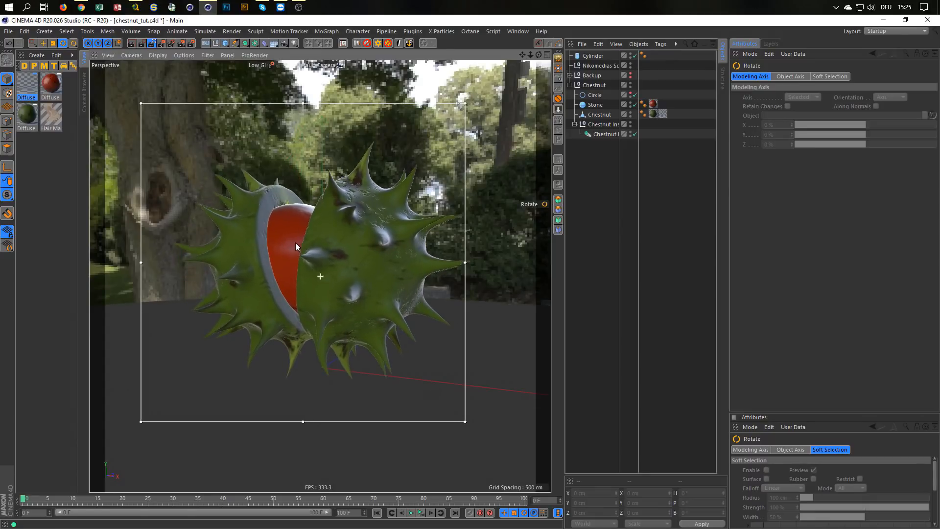
pyautogui.keyDown('alt'); pyautogui.moveTo(296, 240); pyautogui.dragTo(300, 240); pyautogui.keyUp('alt')
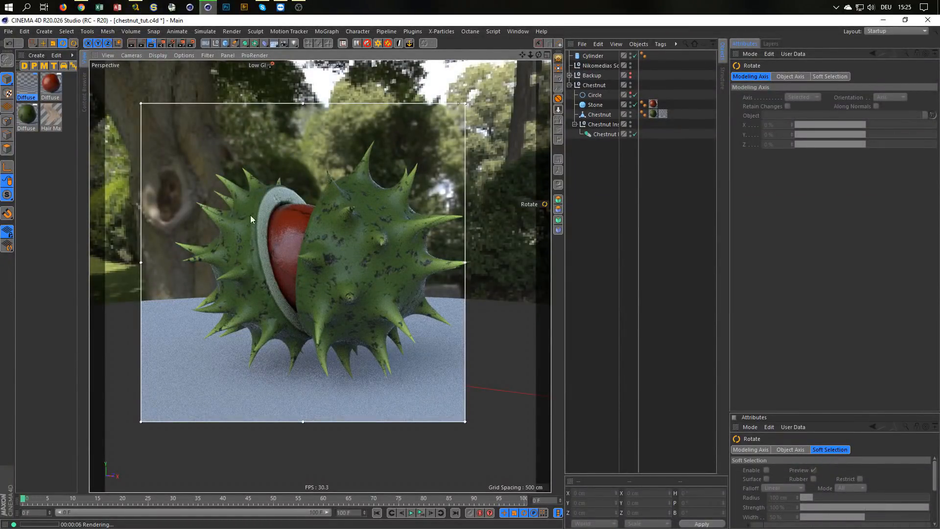
# Step: Rename the first Diffuse material, the one with the gradient texture, as Side and save the scene
pyautogui.doubleClick(27, 86)
pyautogui.moveTo(282, 69); pyautogui.dragTo(674, 151)
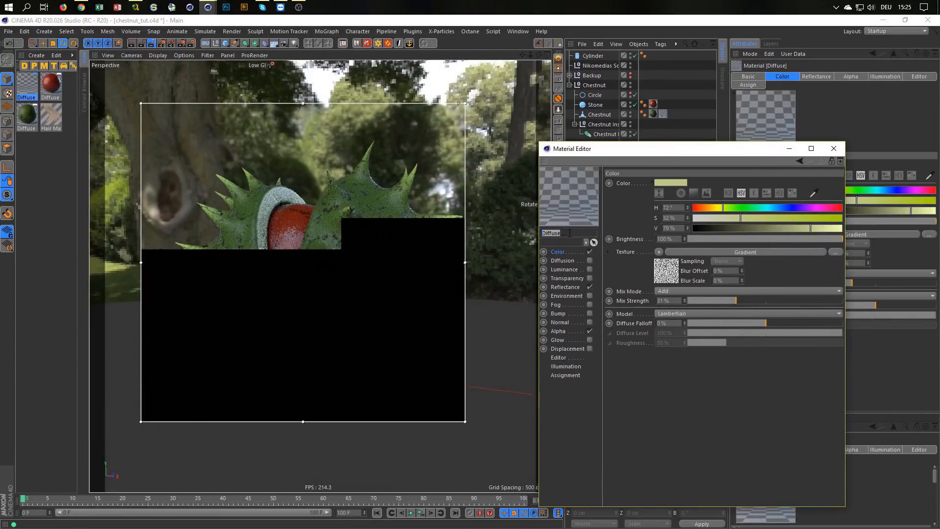
pyautogui.click(579, 234)
pyautogui.moveTo(576, 234); pyautogui.dragTo(521, 239)
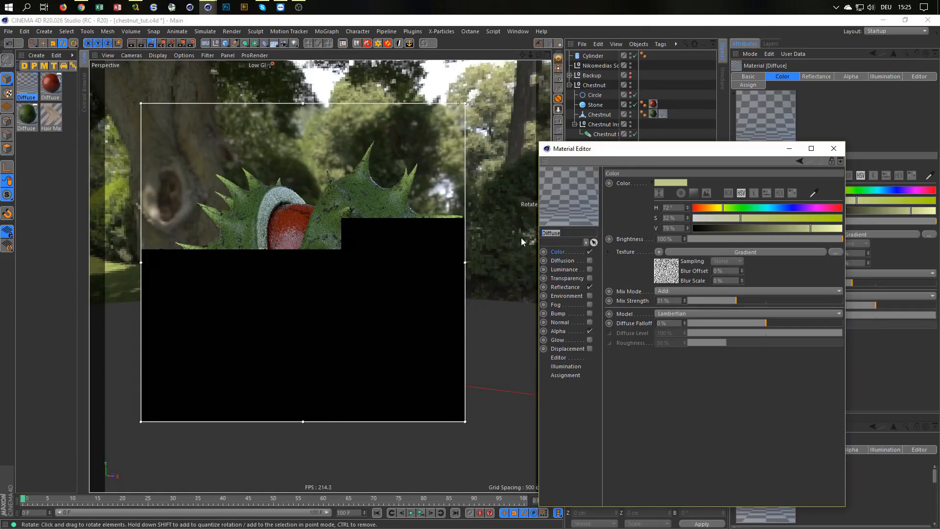
pyautogui.write('Side')
pyautogui.press('Return')
pyautogui.hotkey('ctrl', 's')
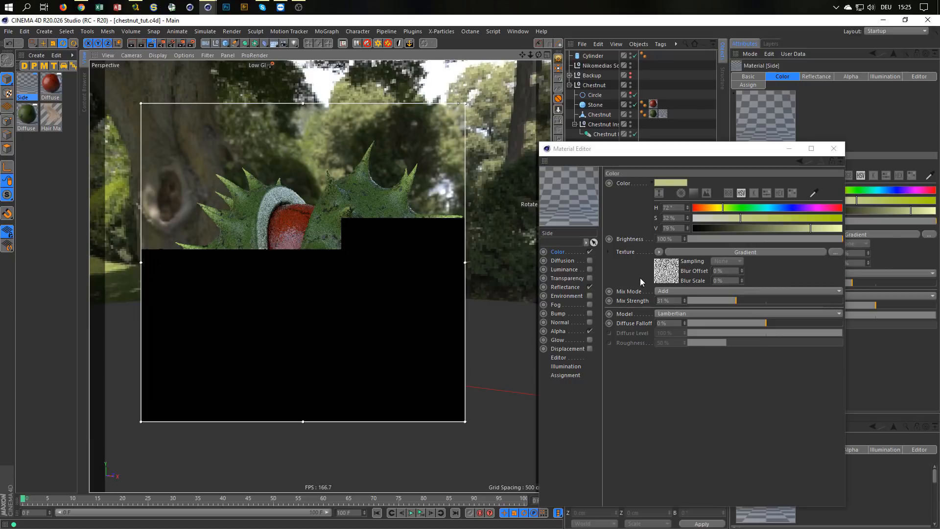
# Step: Set the Side material's color Mix Strength to 69 % after trying 50 %, then switch off the interactive render region and save the scene
pyautogui.click(562, 251)
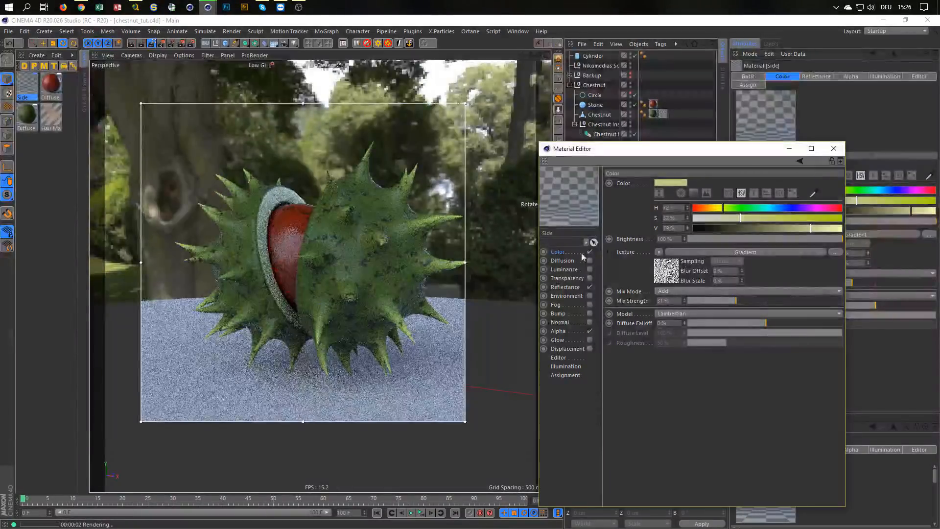
pyautogui.click(766, 301)
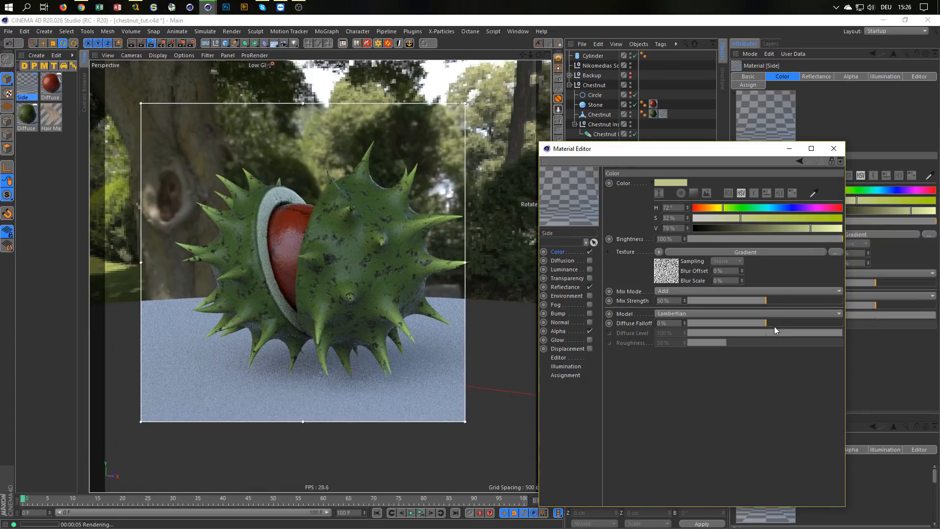
pyautogui.click(796, 301)
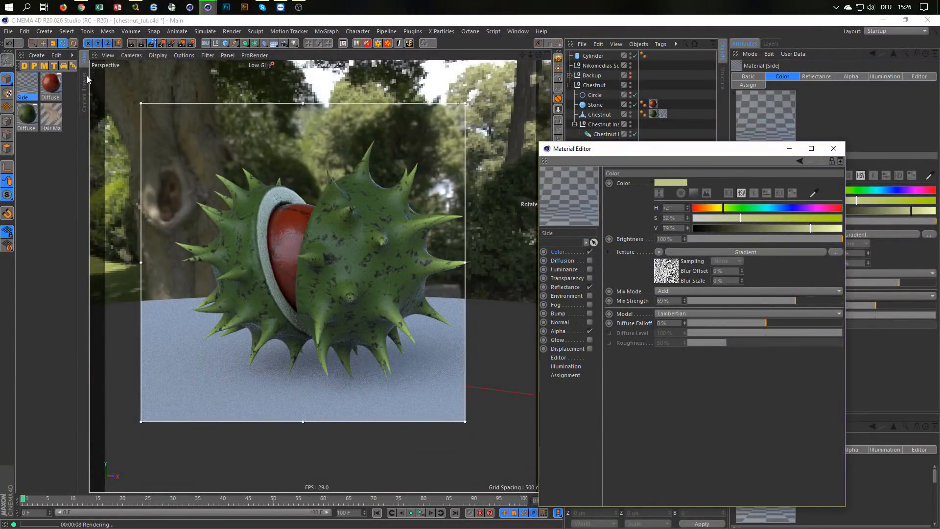
pyautogui.click(152, 44)
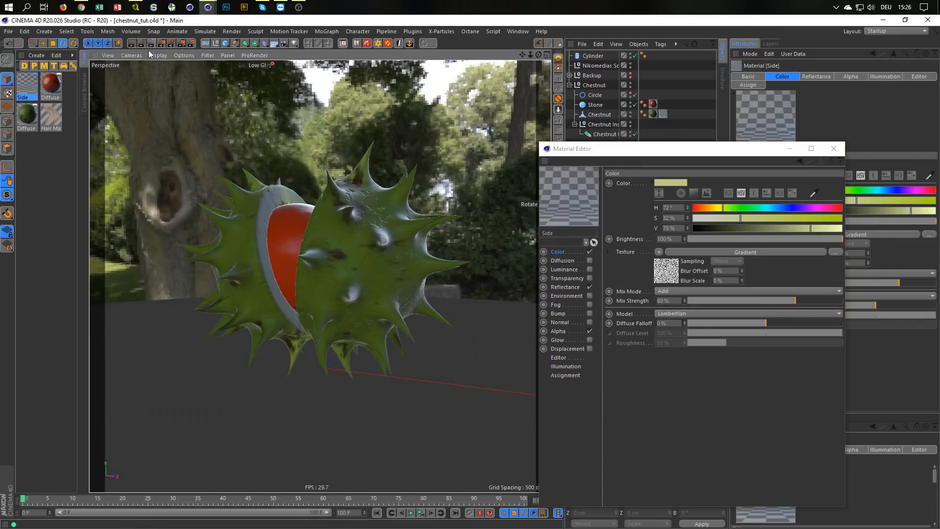
pyautogui.hotkey('ctrl', 's')
# Step: Rename the red Diffuse material as Stone and close the material editor
pyautogui.click(51, 83)
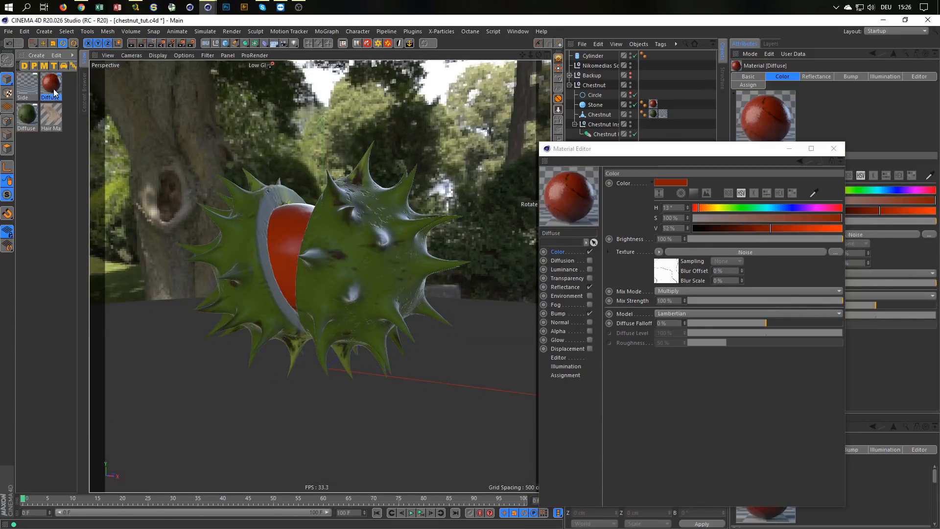
pyautogui.doubleClick(568, 233)
pyautogui.write('S')
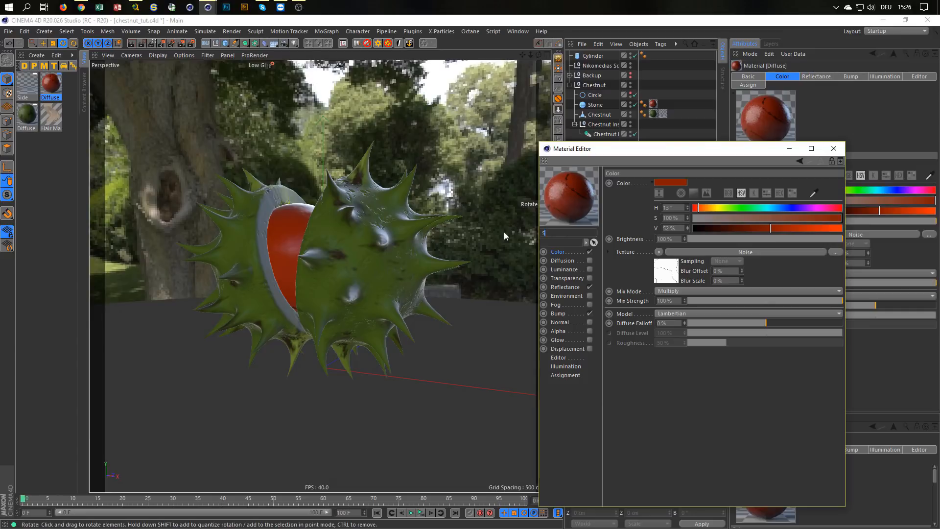
pyautogui.write('tone')
pyautogui.press('Return')
pyautogui.click(834, 148)
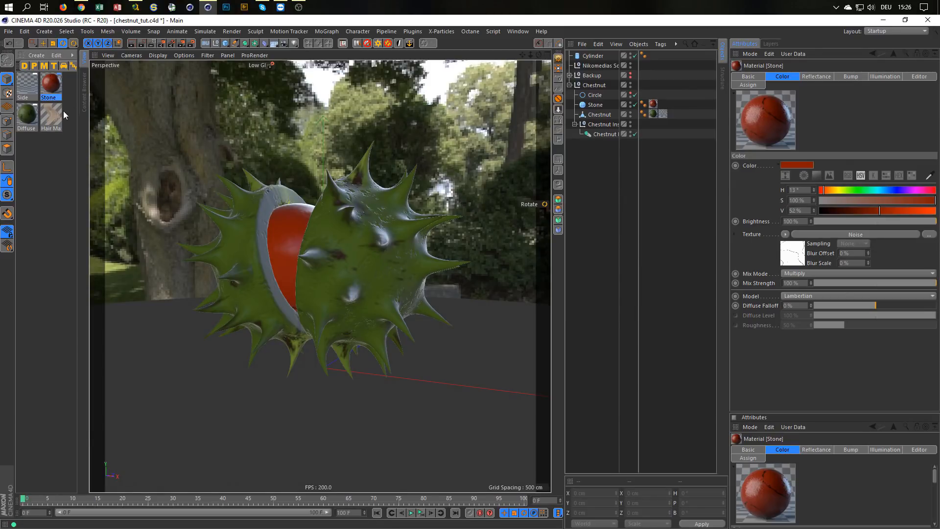
# Step: Add the Wood_005 material from the Wood folder of the Nikomedia Textures (PR) presets to the scene's materials
pyautogui.click(84, 89)
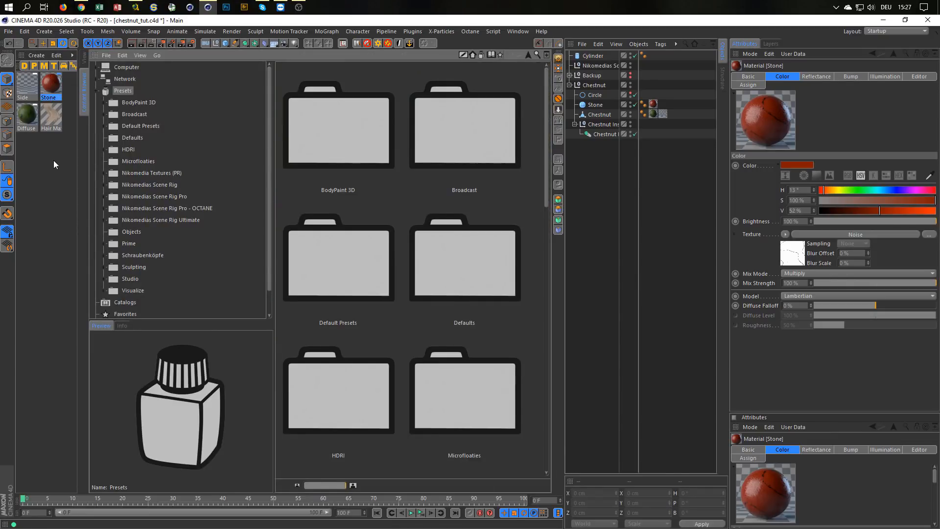
pyautogui.click(127, 178)
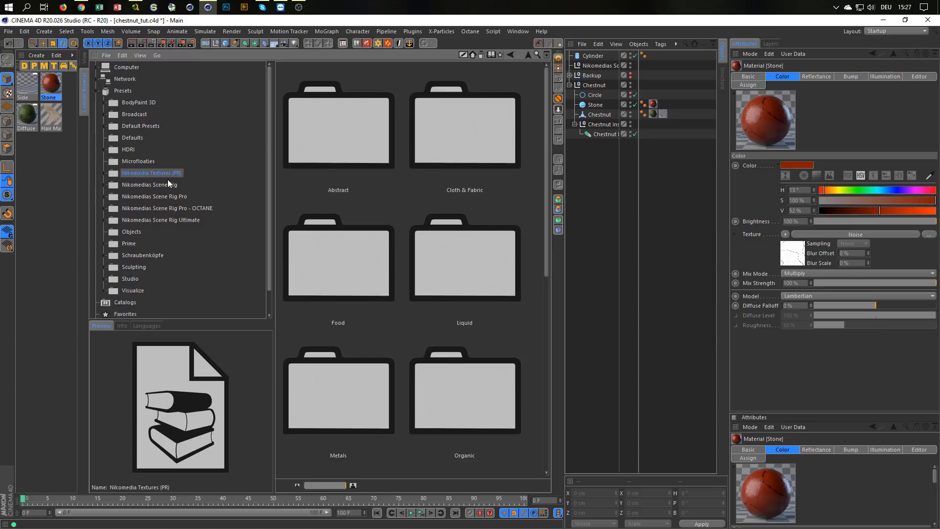
pyautogui.click(103, 172)
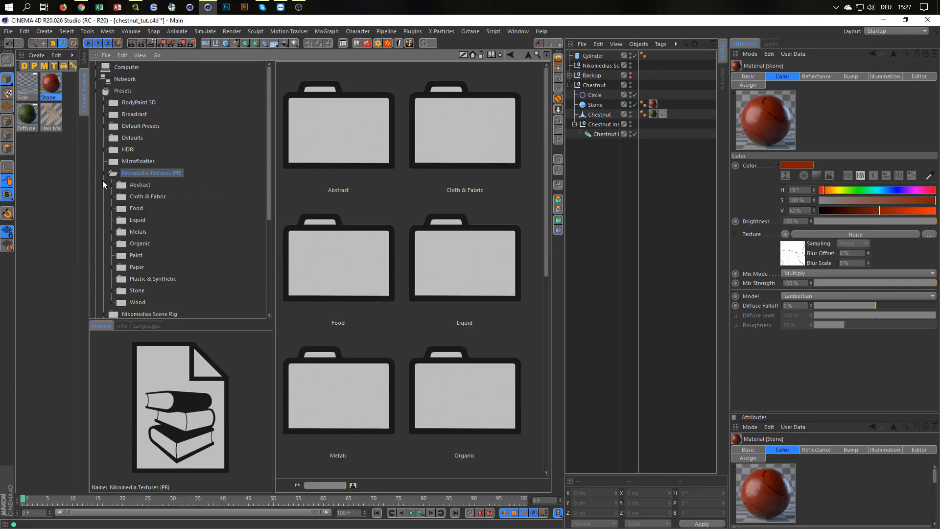
pyautogui.click(138, 303)
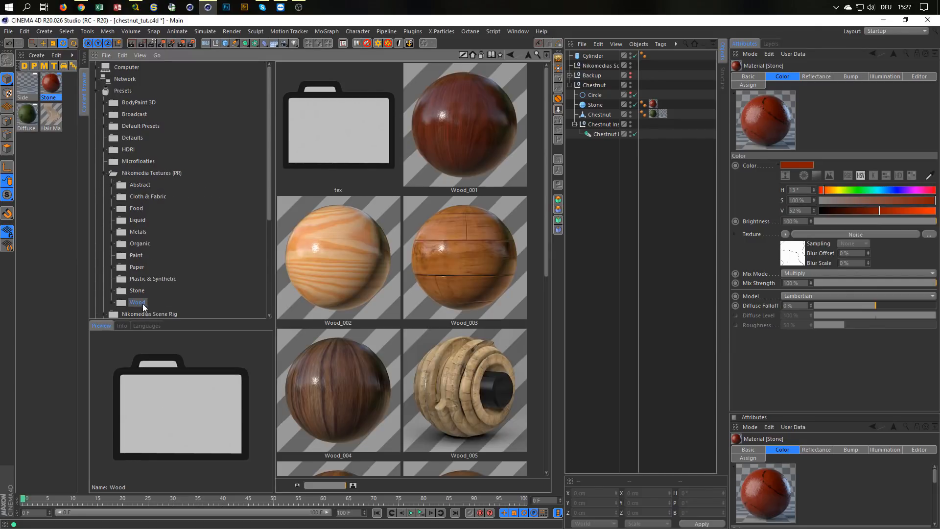
pyautogui.scroll(-5, 439, 284)
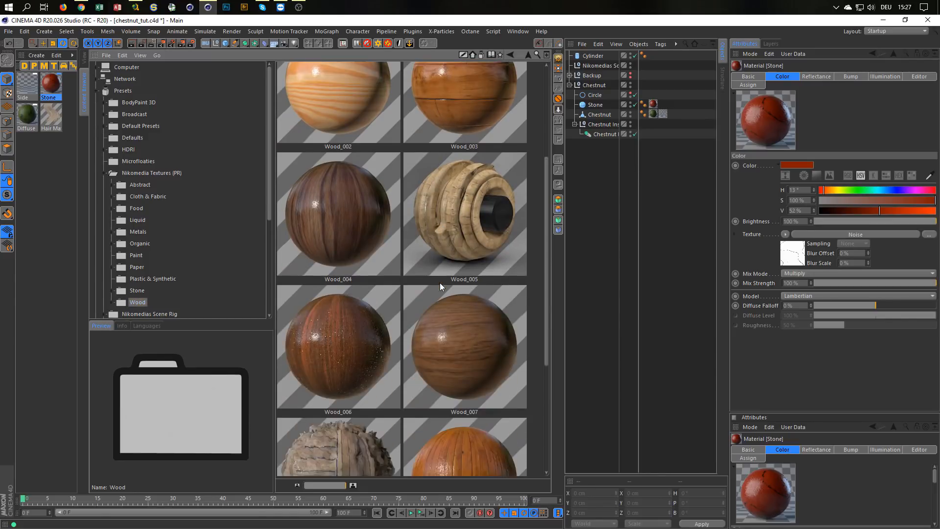
pyautogui.scroll(-2, 440, 287)
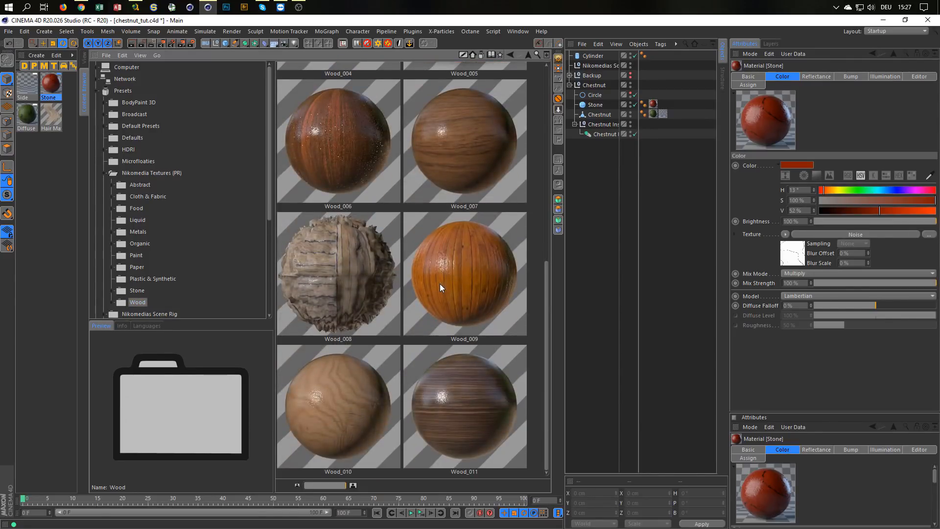
pyautogui.scroll(5, 440, 284)
pyautogui.scroll(3, 440, 287)
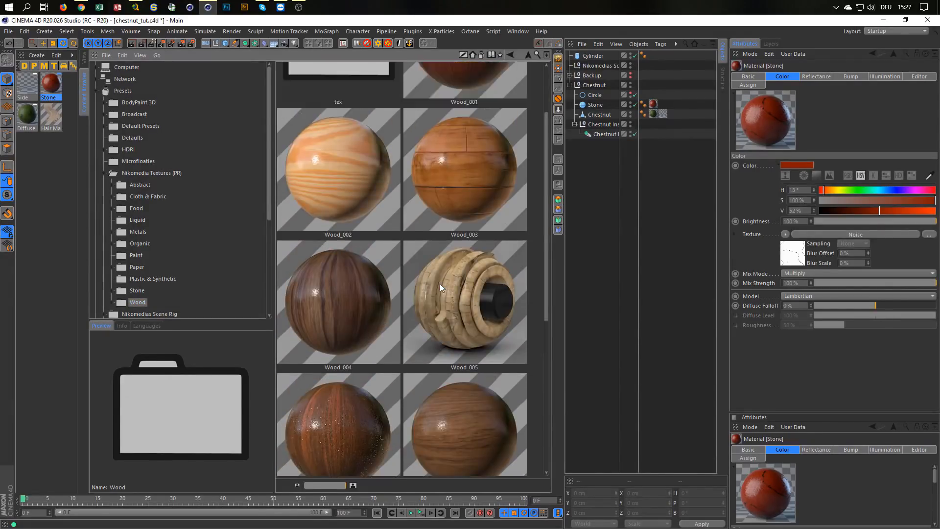
pyautogui.scroll(-3, 440, 287)
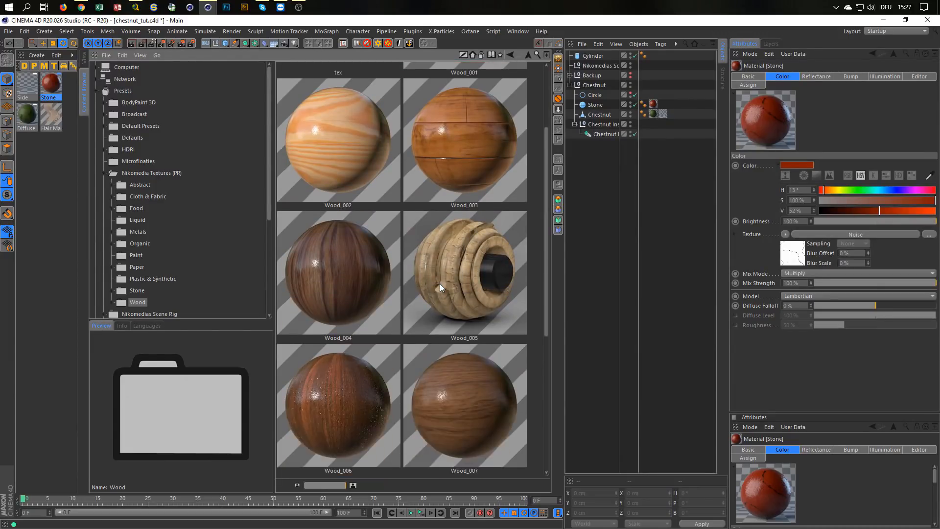
pyautogui.click(481, 281)
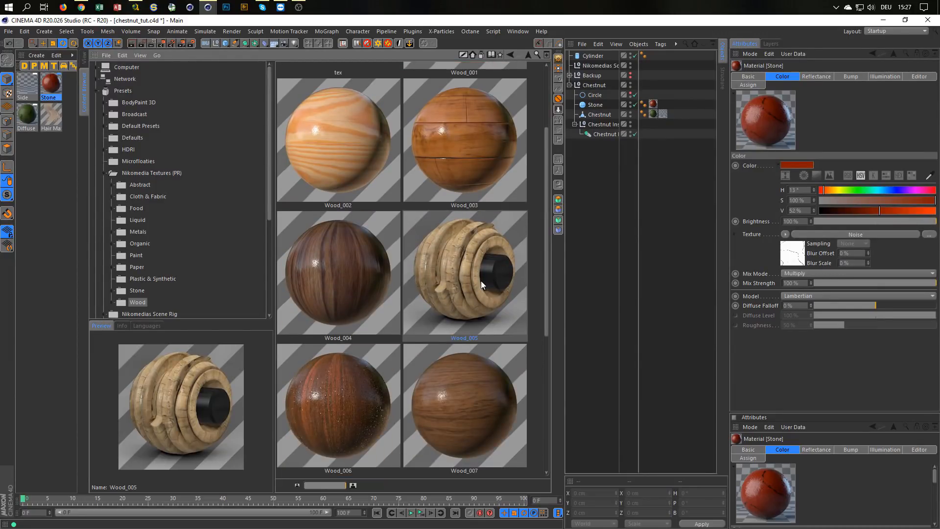
pyautogui.moveTo(471, 268); pyautogui.dragTo(41, 172)
# Step: Try Wood_005 on the cylinder floor with the interactive render region, and delete the material from the scene
pyautogui.click(84, 59)
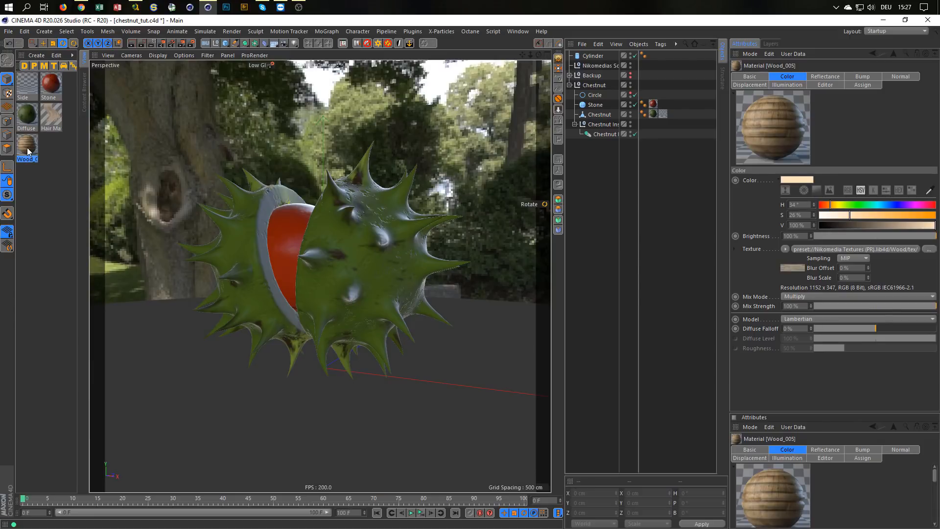
pyautogui.moveTo(27, 146); pyautogui.dragTo(156, 378)
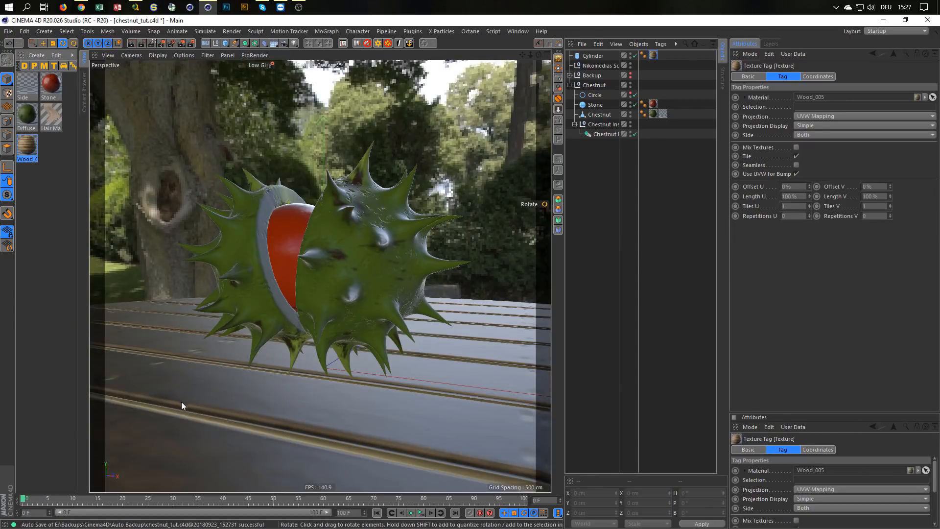
pyautogui.click(151, 44)
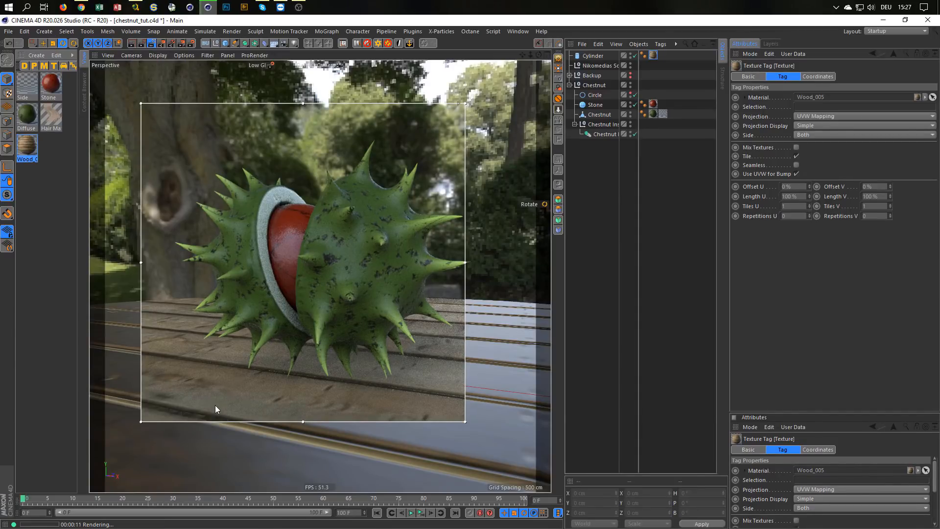
pyautogui.click(25, 149)
pyautogui.press('Delete')
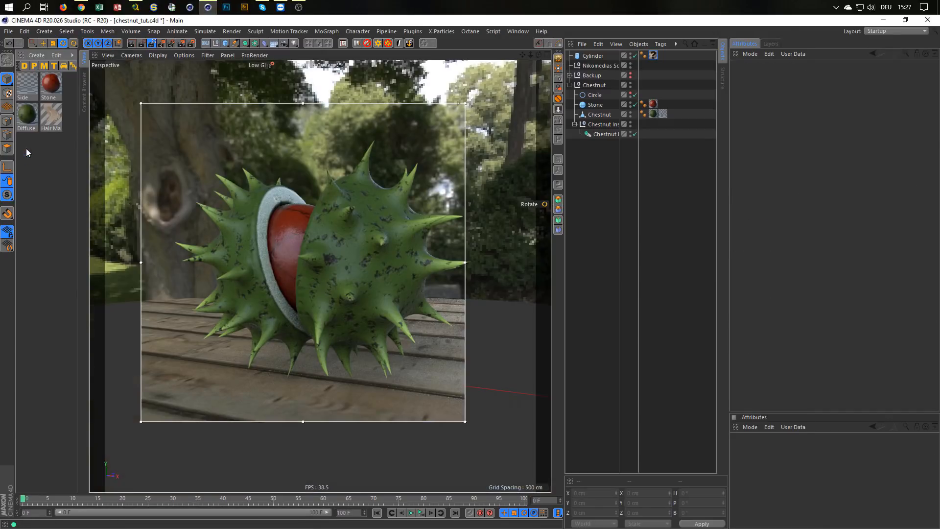
# Step: Add the Sand 001 material from the Stone folder of the Nikomedia Textures (PR) presets to the scene's materials
pyautogui.click(85, 103)
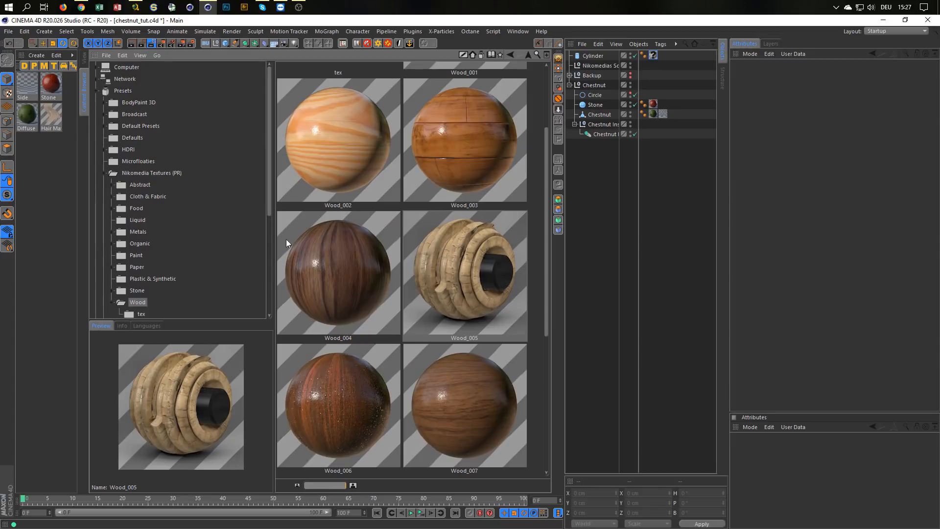
pyautogui.click(138, 291)
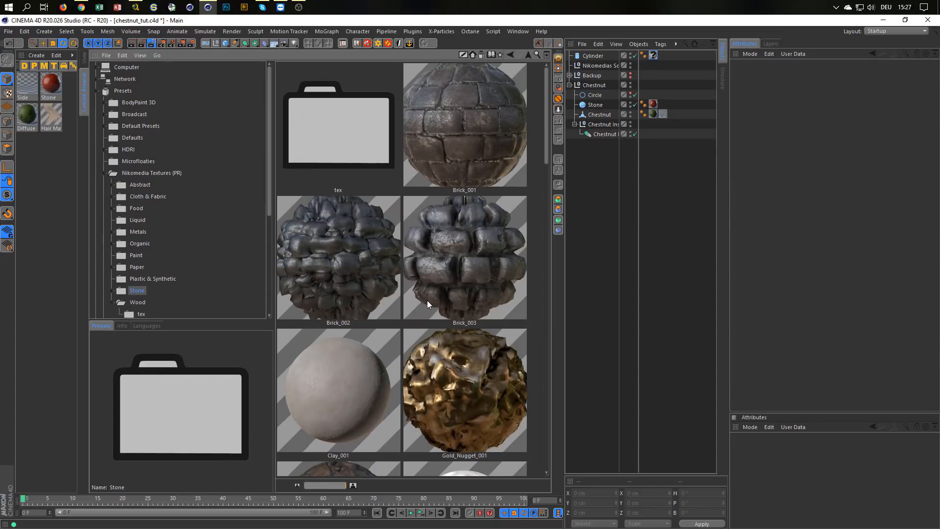
pyautogui.scroll(-8, 427, 300)
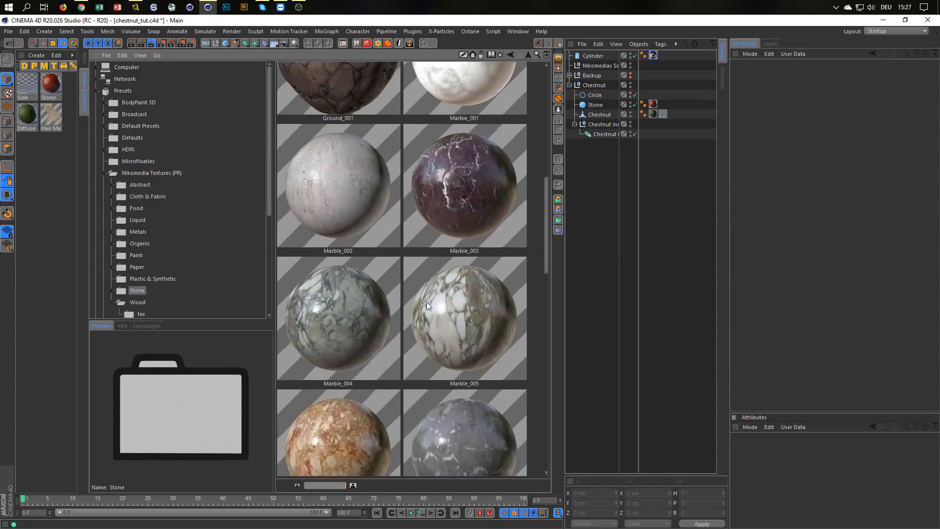
pyautogui.scroll(-5, 427, 305)
pyautogui.scroll(-4, 428, 304)
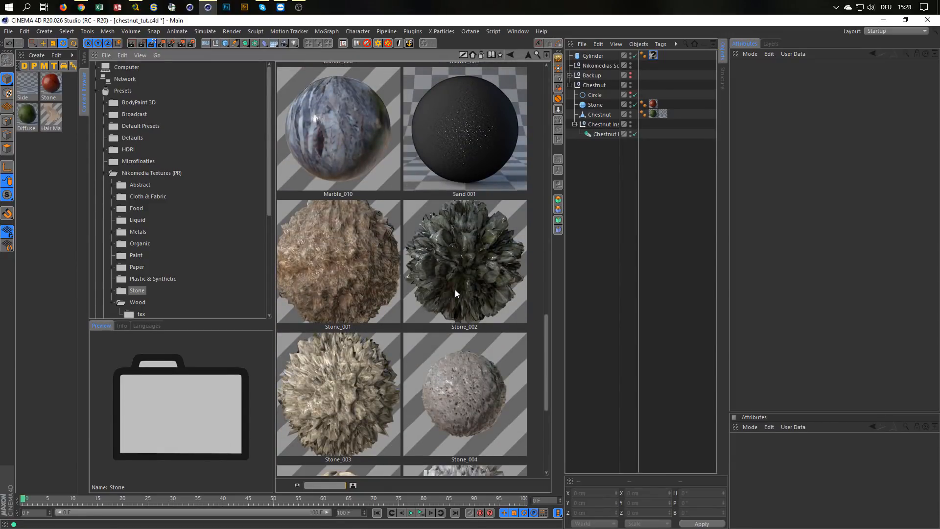
pyautogui.moveTo(480, 126); pyautogui.dragTo(292, 241)
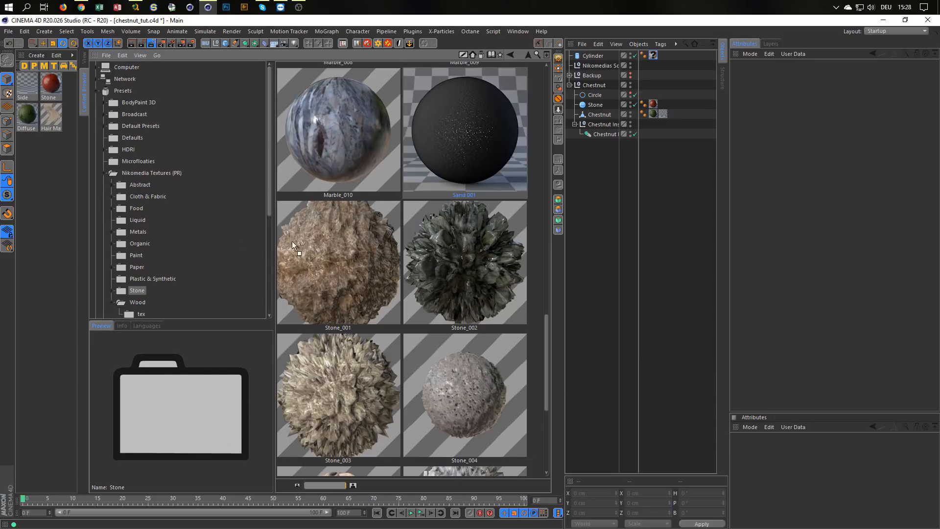
pyautogui.moveTo(48, 214); pyautogui.dragTo(49, 215)
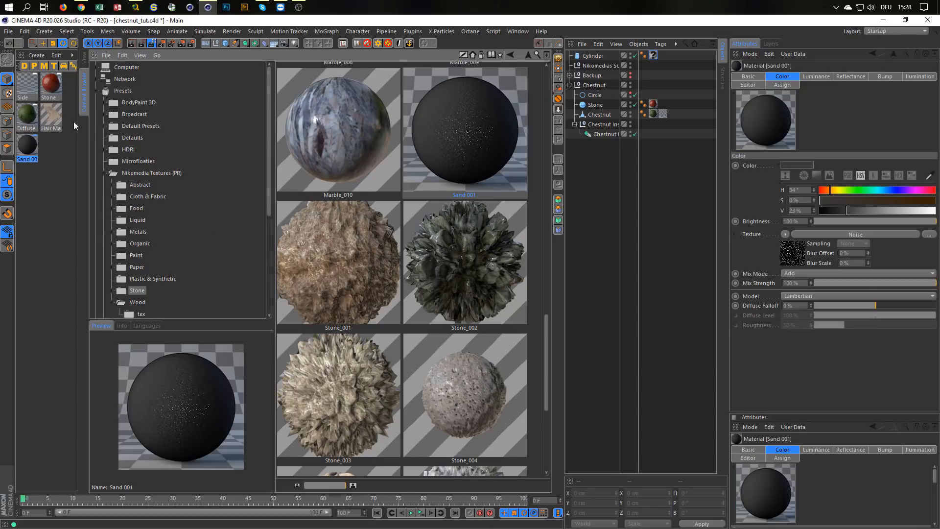
# Step: Try Sand 001 on the cylinder floor with the interactive render region, and delete the material from the scene
pyautogui.click(84, 58)
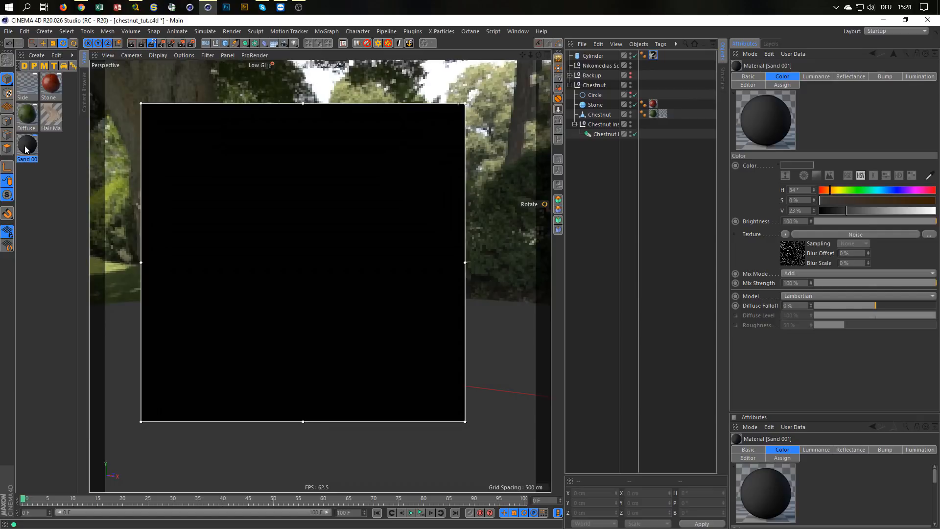
pyautogui.moveTo(26, 148); pyautogui.dragTo(657, 55)
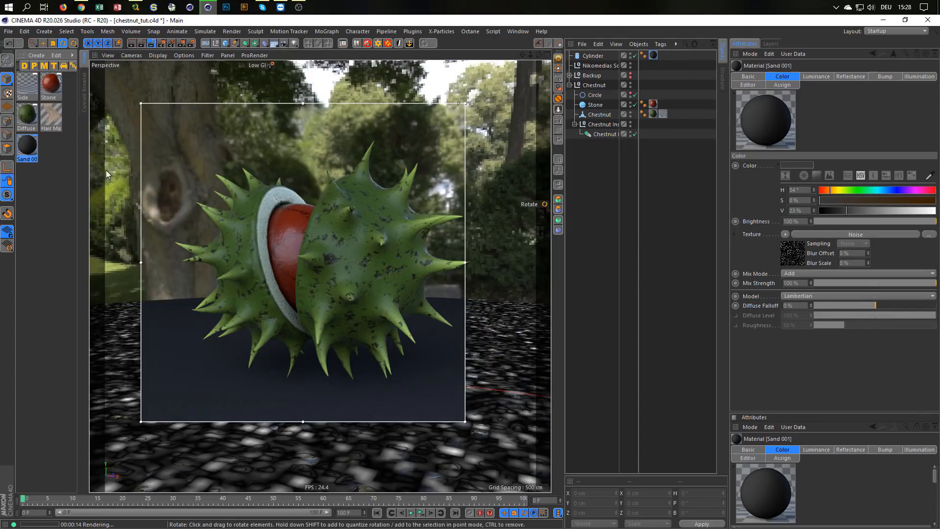
pyautogui.press('Delete')
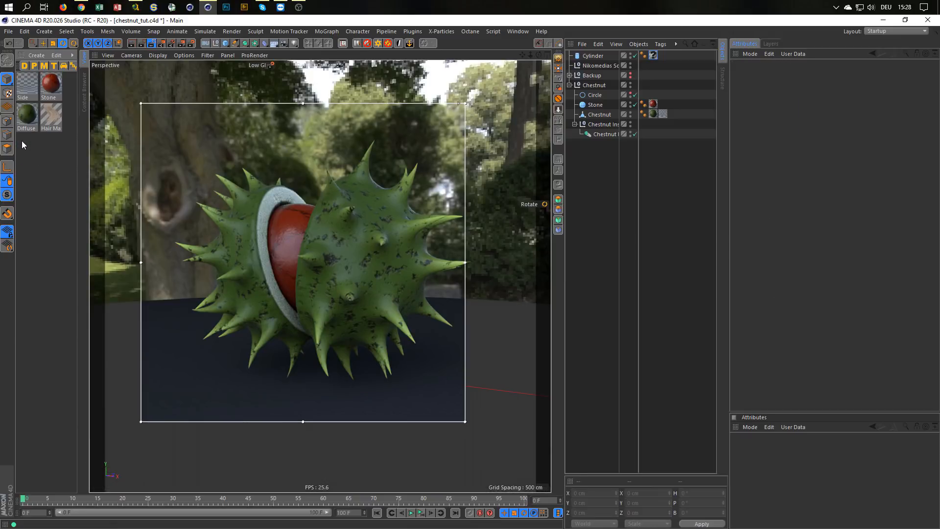
# Step: Add the Stone_001 material from the Stone folder of the Nikomedia Textures (PR) presets to the scene's materials
pyautogui.click(82, 112)
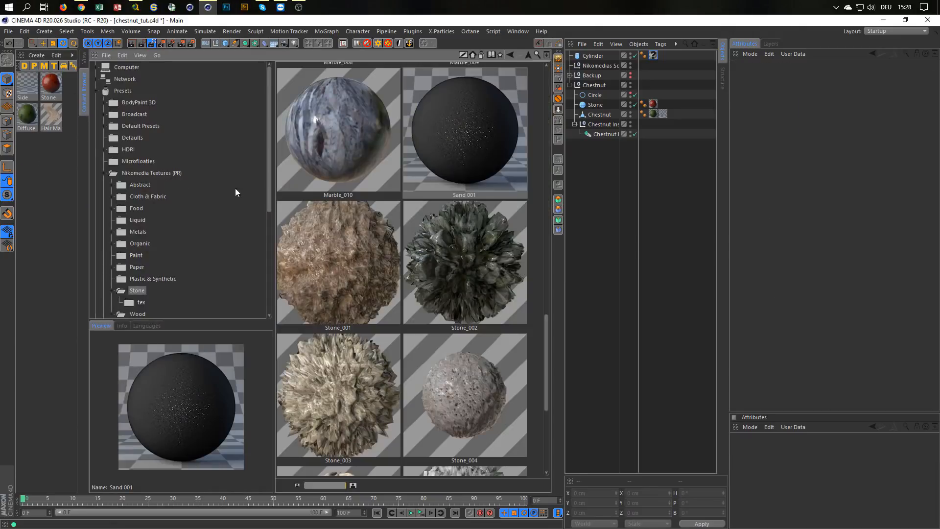
pyautogui.click(351, 305)
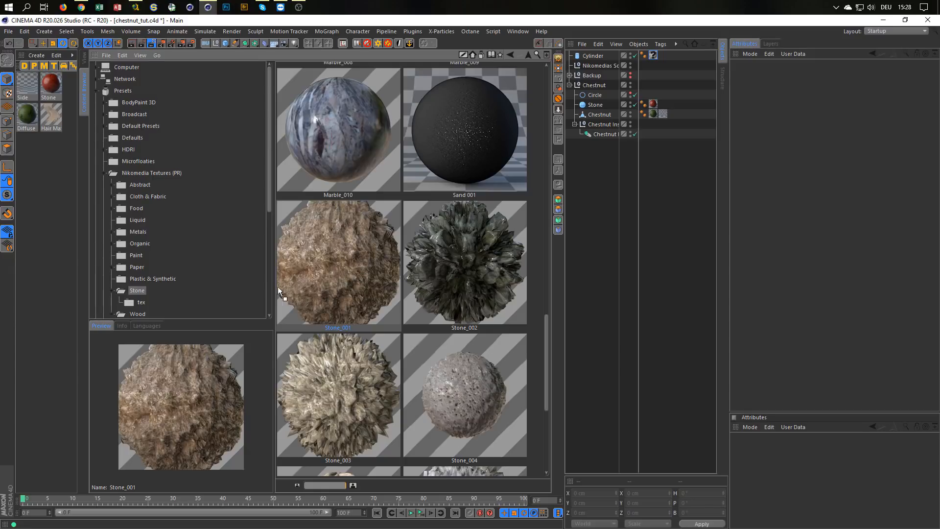
pyautogui.moveTo(277, 290); pyautogui.dragTo(36, 208)
pyautogui.click(84, 59)
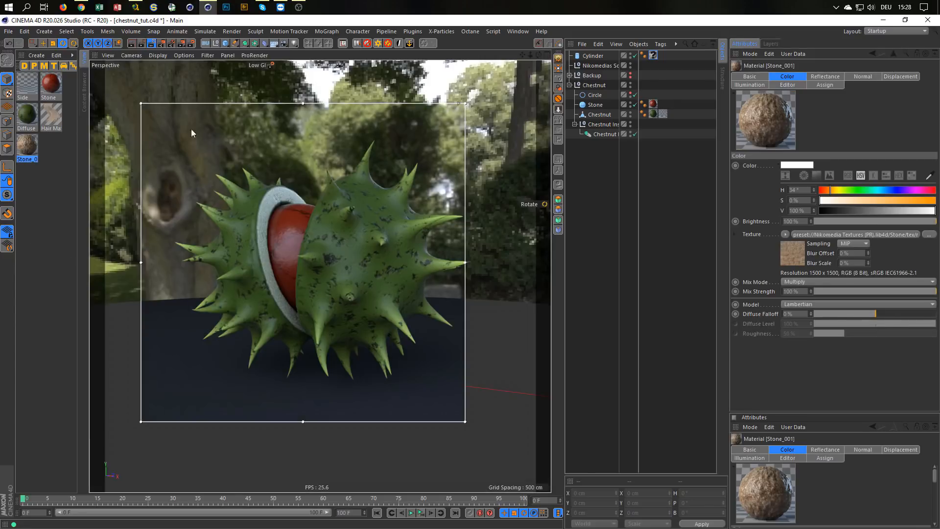
# Step: Turn off the interactive render region and set the cylinder's rotation segments to 130 and its cap segments to 160
pyautogui.click(594, 56)
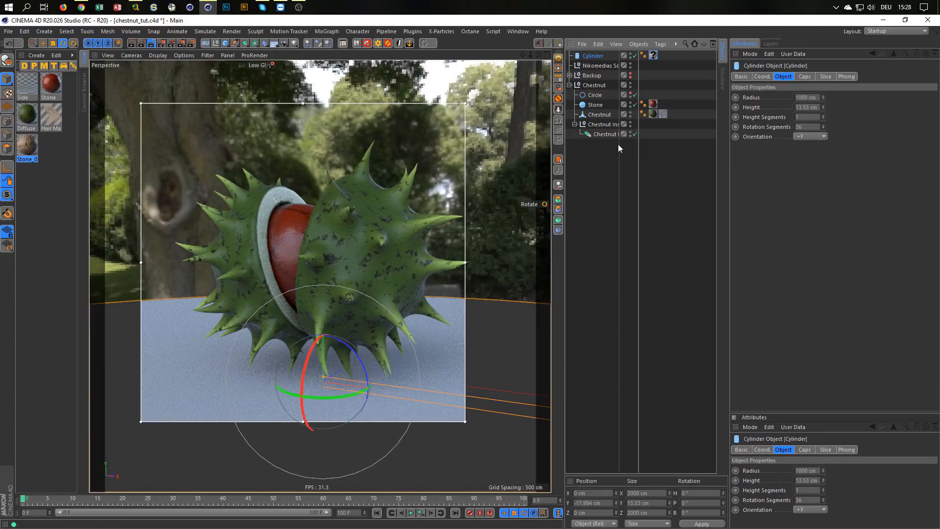
pyautogui.click(152, 43)
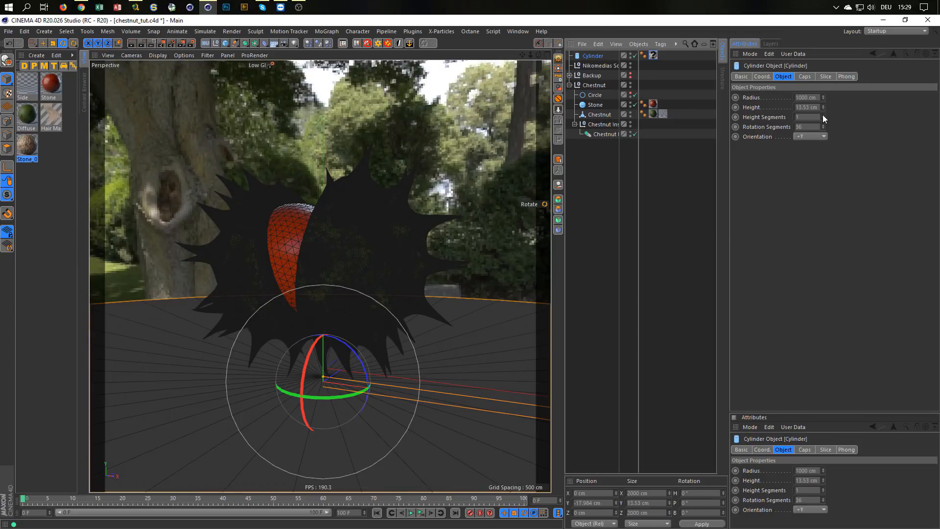
pyautogui.moveTo(824, 127); pyautogui.dragTo(862, 126)
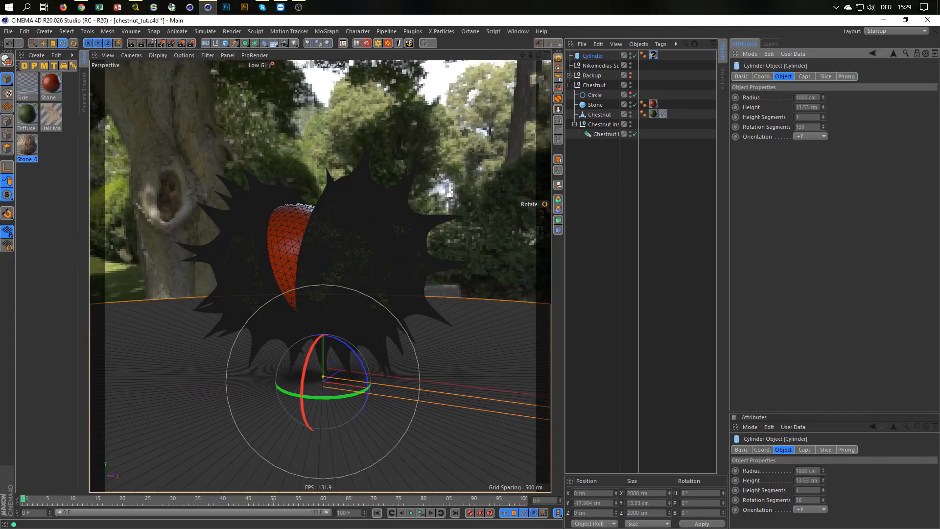
pyautogui.click(804, 77)
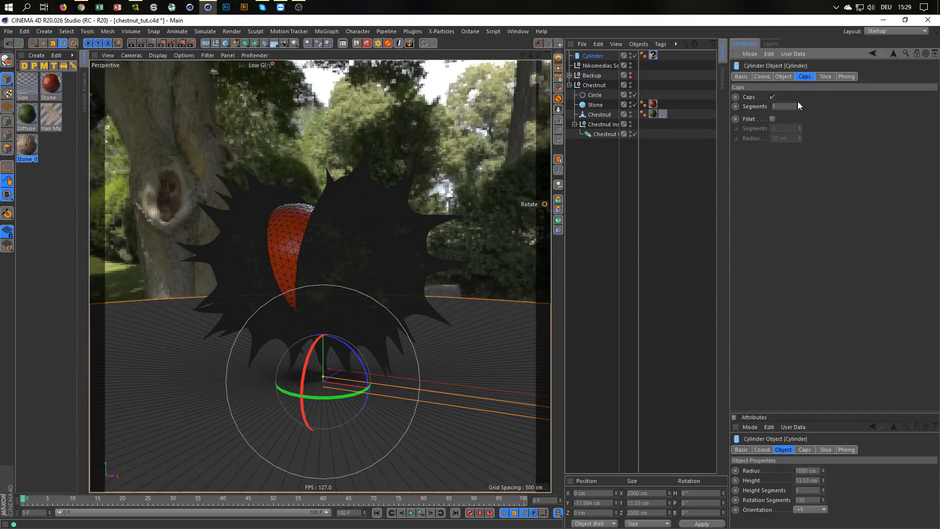
pyautogui.moveTo(799, 107)
pyautogui.mouseDown()
pyautogui.moveTo(822, 106)
pyautogui.moveTo(797, 104)
pyautogui.mouseUp()
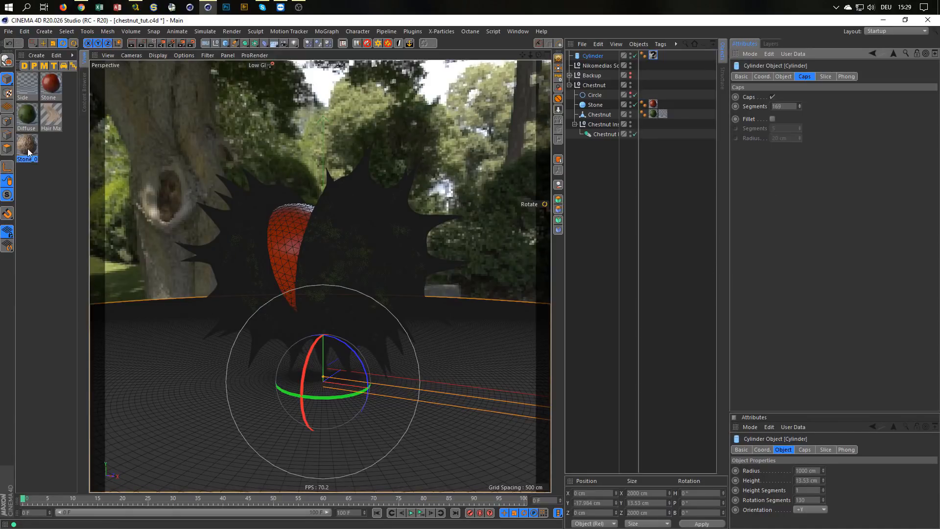
# Step: Try Stone_001 on the cylinder floor with the interactive render region, and delete the material from the scene
pyautogui.moveTo(28, 153); pyautogui.dragTo(656, 56)
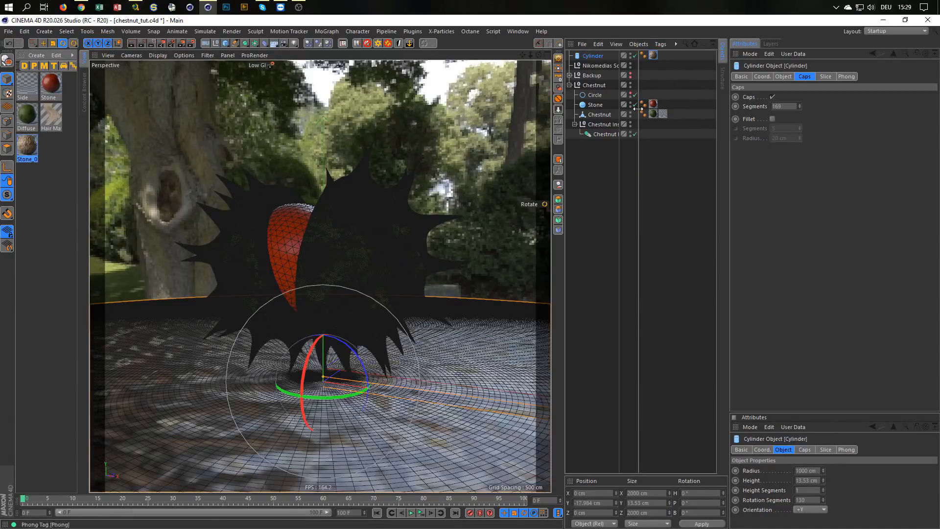
pyautogui.click(152, 43)
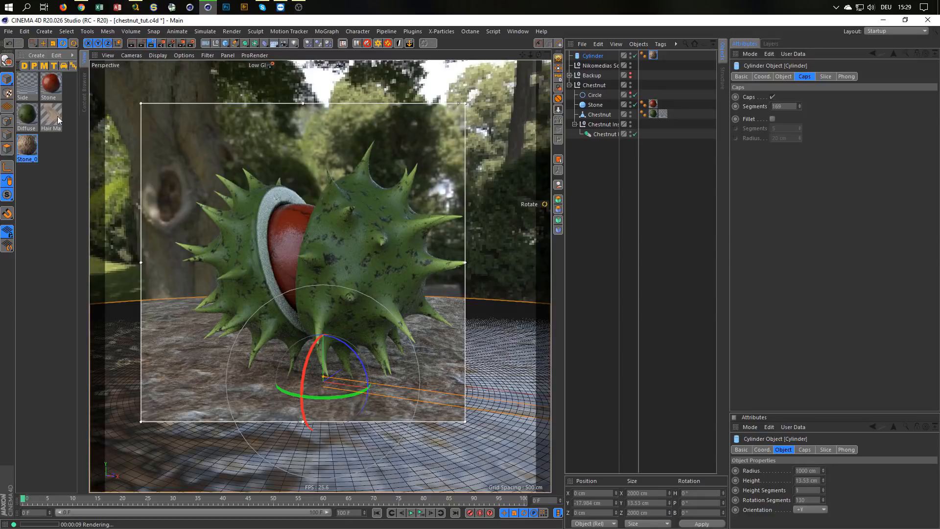
pyautogui.click(27, 145)
pyautogui.press('Delete')
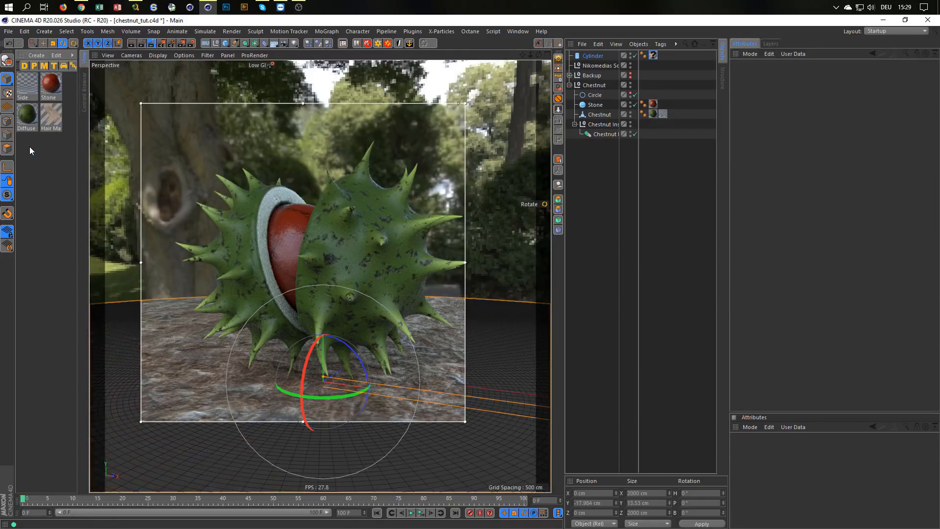
# Step: Apply the Wood_005 preset from the Wood folder to the cylinder floor, check it in the render region, and turn the region off
pyautogui.click(84, 86)
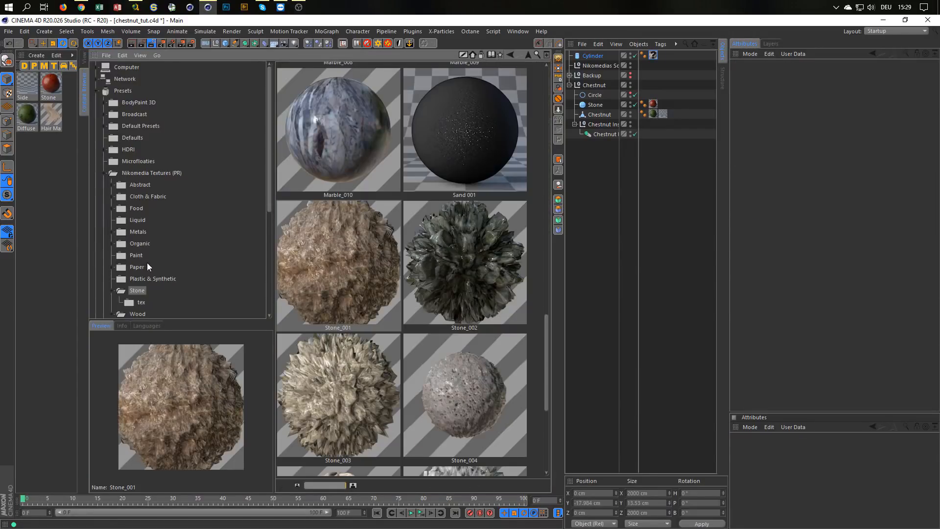
pyautogui.click(140, 315)
pyautogui.moveTo(490, 283); pyautogui.dragTo(658, 58)
pyautogui.click(84, 58)
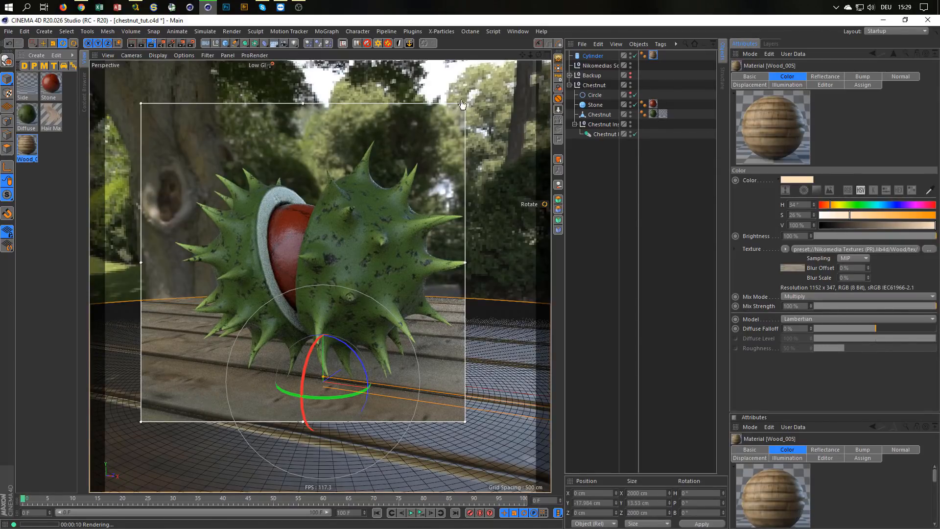
pyautogui.click(152, 43)
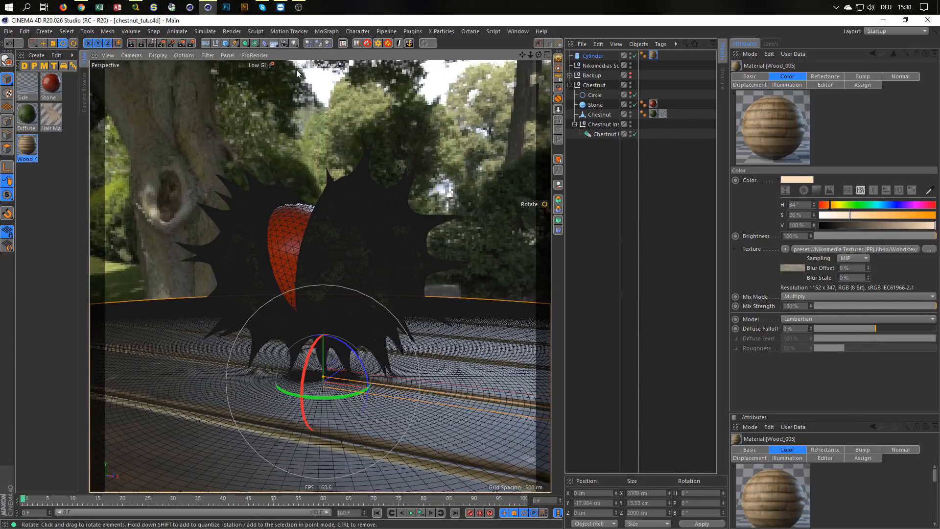
# Step: Add a camera at the current view, give it a Protection tag, and look through it
pyautogui.click(284, 44)
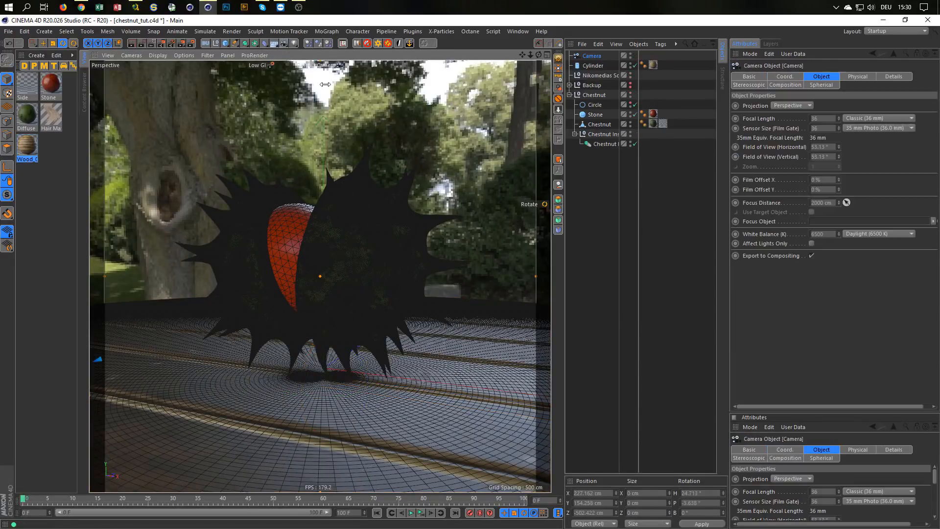
pyautogui.click(558, 100)
pyautogui.click(609, 57)
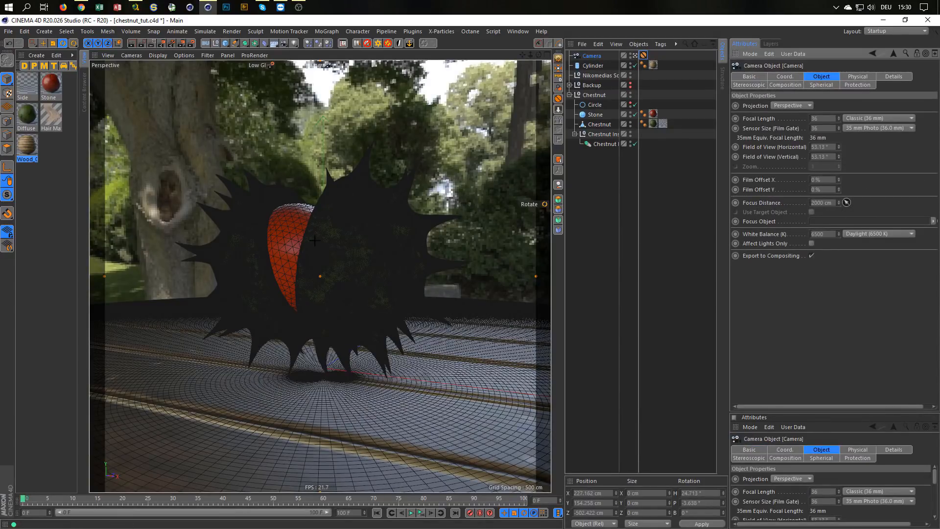
# Step: Set the camera's focus distance by picking the chestnut in the view, and enable the viewport's Depth of Field display
pyautogui.click(253, 256)
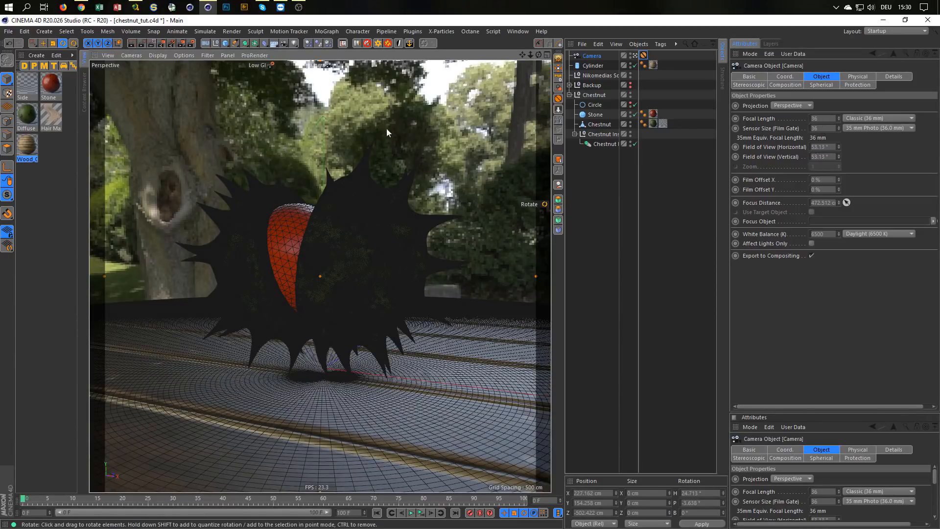
pyautogui.click(157, 54)
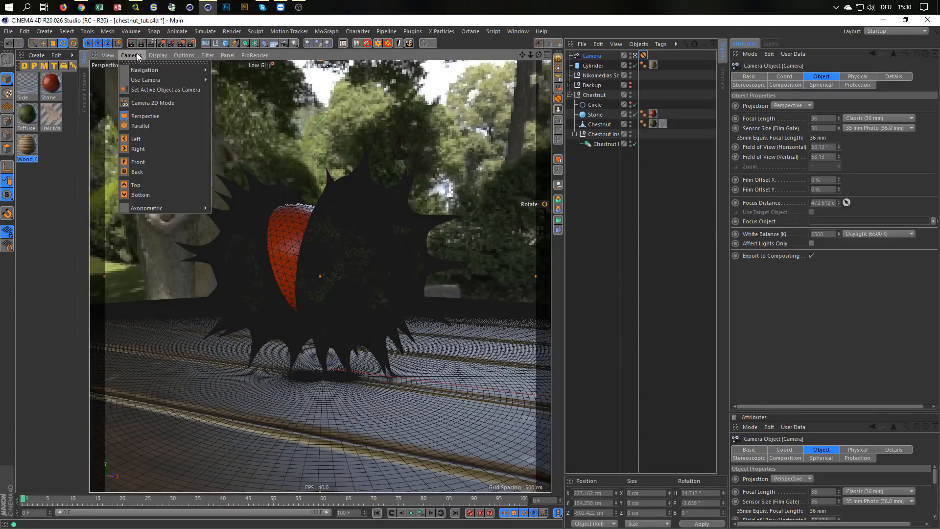
pyautogui.moveTo(176, 54)
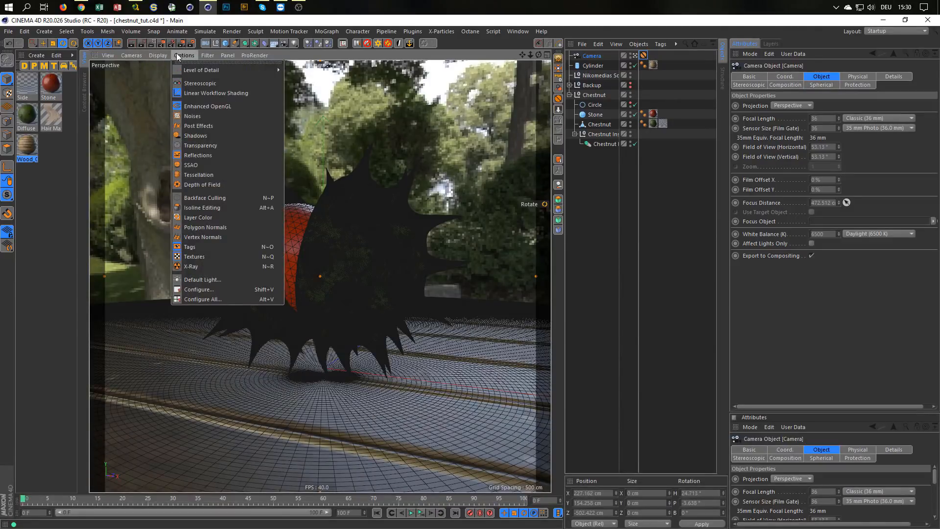
pyautogui.click(204, 184)
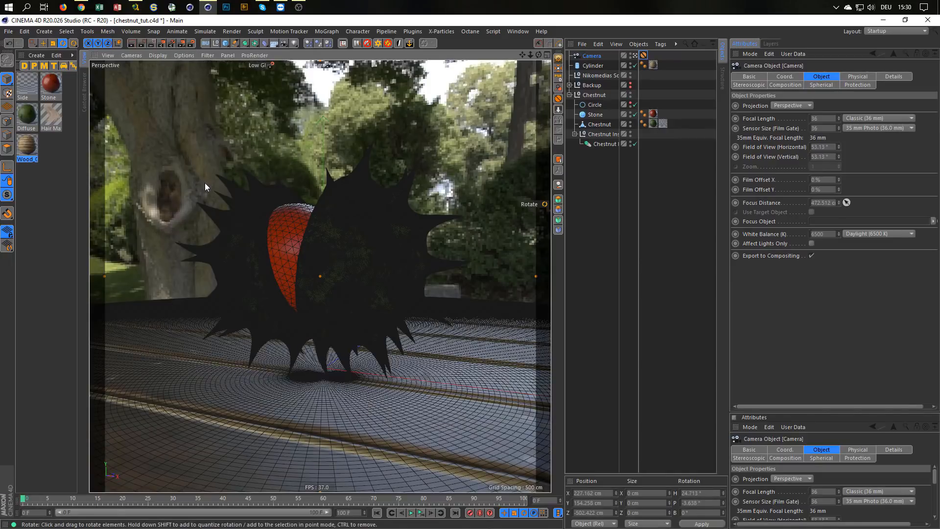
# Step: Set the camera's F-Stop to 1 in its physical renderer properties
pyautogui.click(856, 77)
pyautogui.write('1')
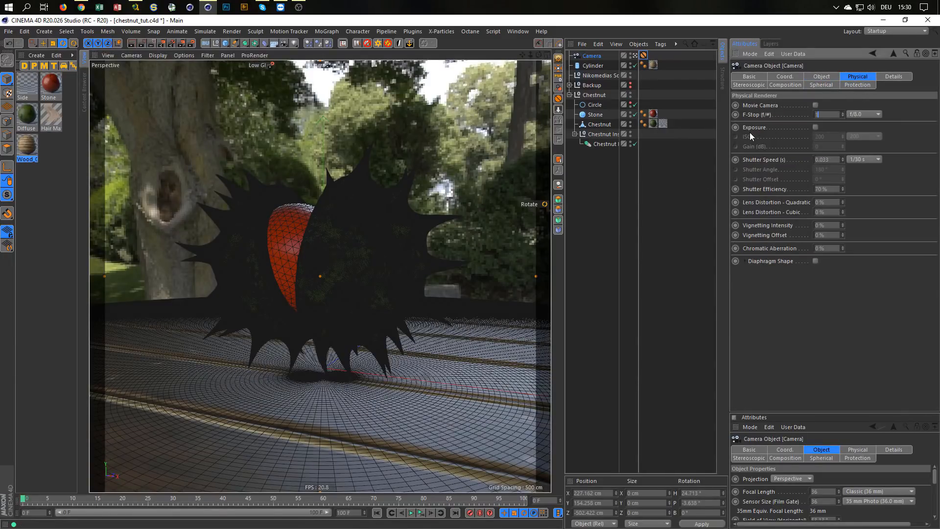
pyautogui.press('Return')
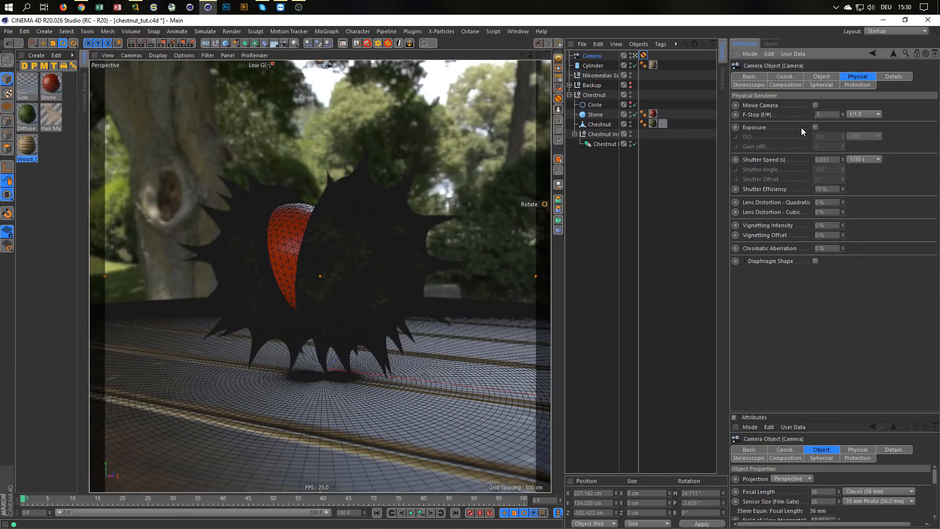
# Step: Try an F-Stop of 0.5 on the camera and undo the change
pyautogui.write('.5')
pyautogui.press('Return')
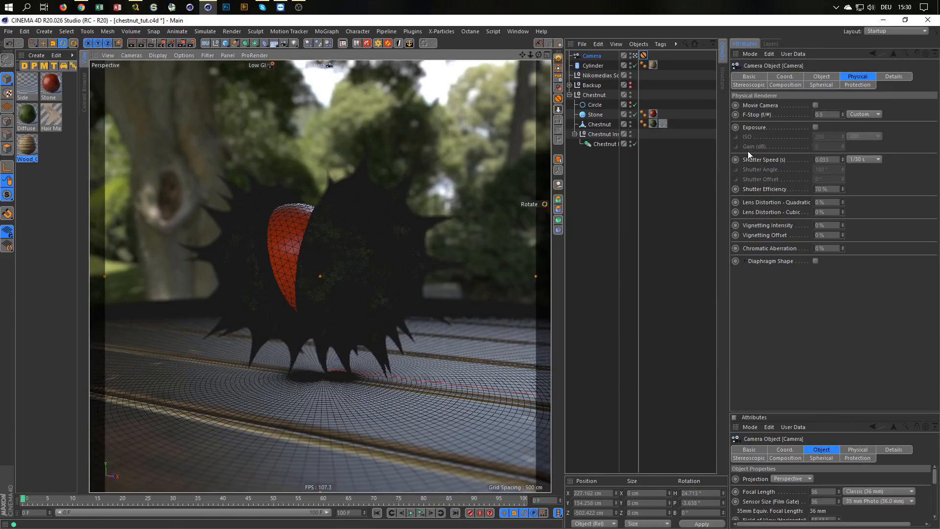
pyautogui.hotkey('ctrl', 'z')
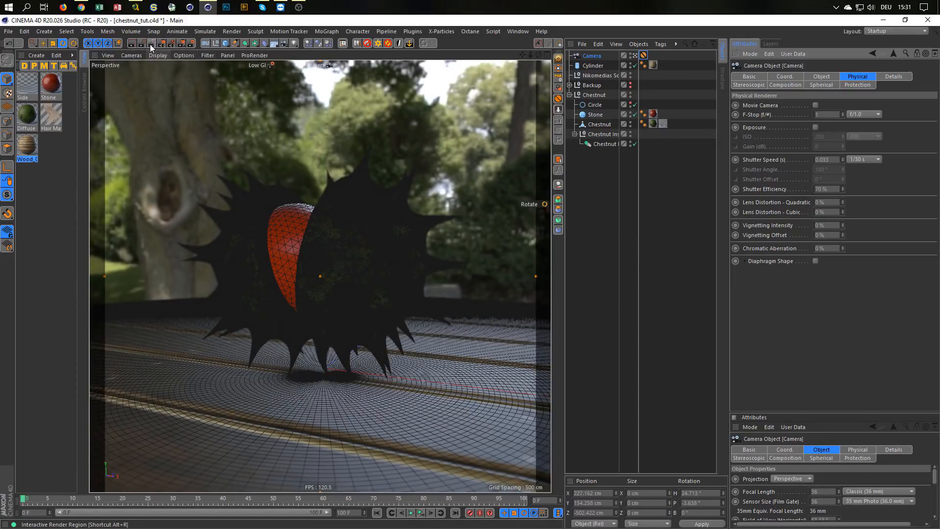
# Step: Make Middle GI the active render setting and close the render settings
pyautogui.click(192, 44)
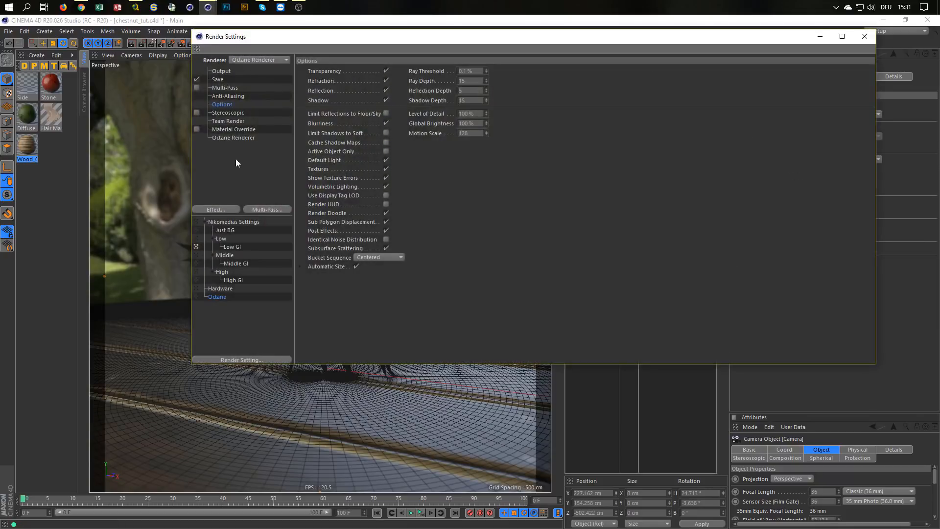
pyautogui.click(201, 264)
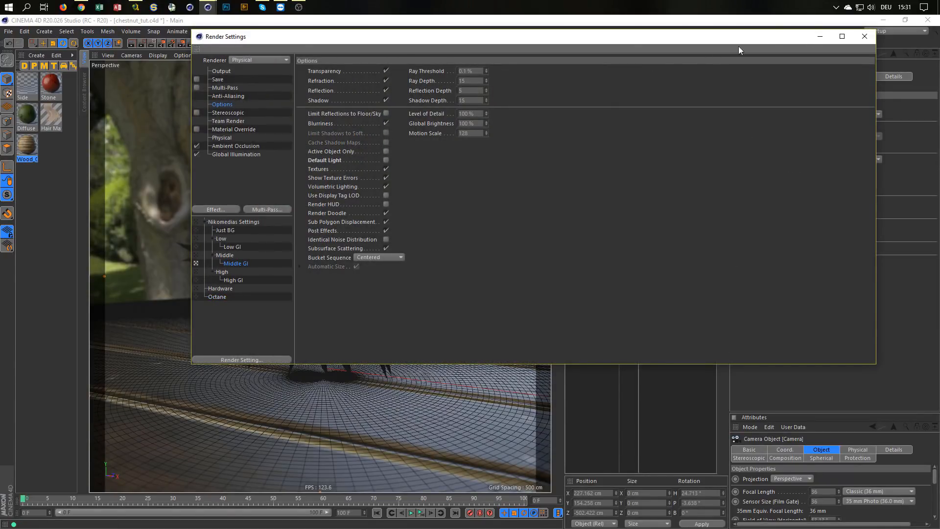
pyautogui.click(865, 36)
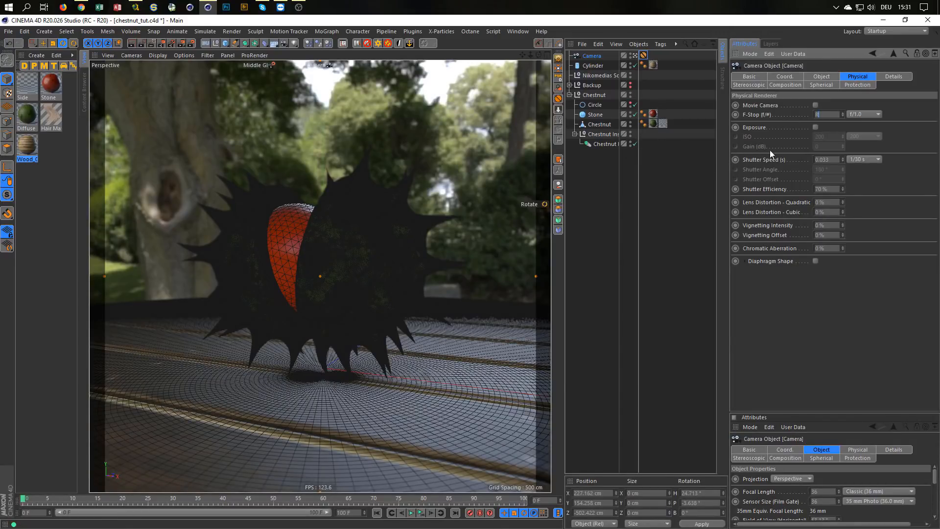
# Step: Render the camera view to the Picture Viewer and show the image at 100% zoom
pyautogui.click(829, 116)
pyautogui.hotkey('shift', 'r')
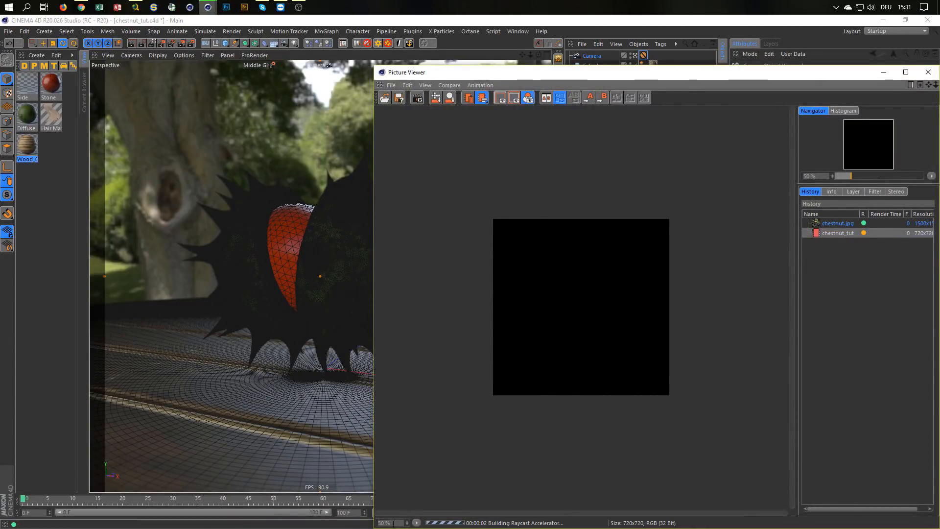
pyautogui.moveTo(393, 523); pyautogui.dragTo(370, 528)
pyautogui.write('100')
pyautogui.press('Return')
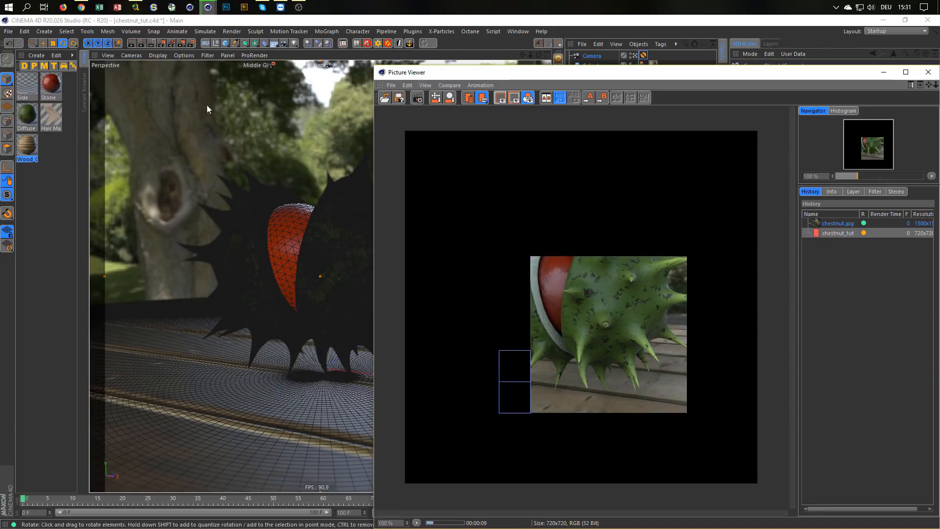
# Step: Examine the basic Physical renderer options of the Middle GI render setting and close the render settings
pyautogui.click(152, 43)
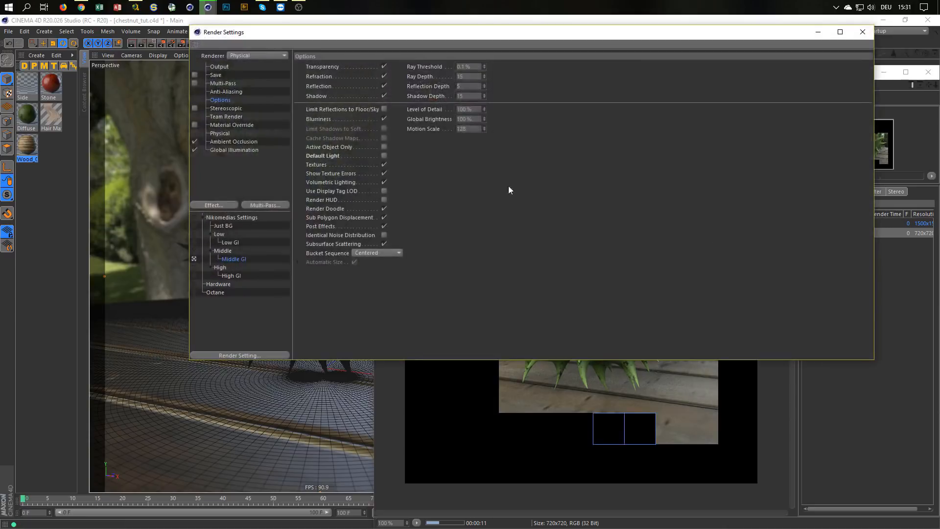
pyautogui.moveTo(874, 86); pyautogui.dragTo(543, 137)
pyautogui.click(219, 133)
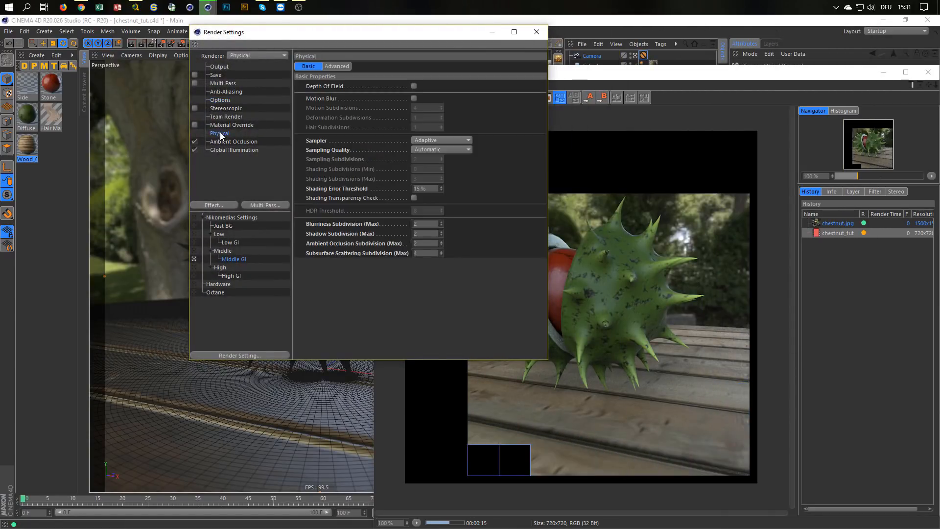
pyautogui.click(537, 32)
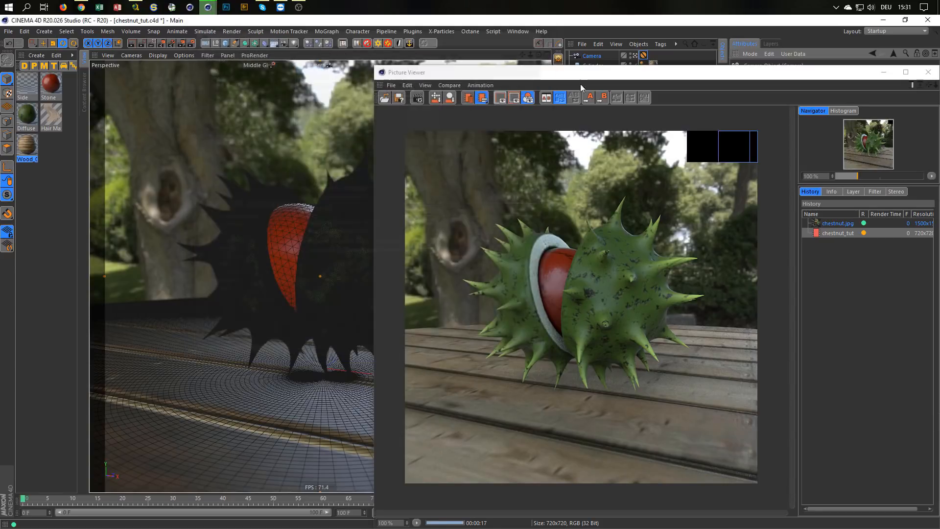
# Step: Start another Picture Viewer render, reposition the viewer clear of the camera attributes and set the camera's F-Stop to 1
pyautogui.click(851, 327)
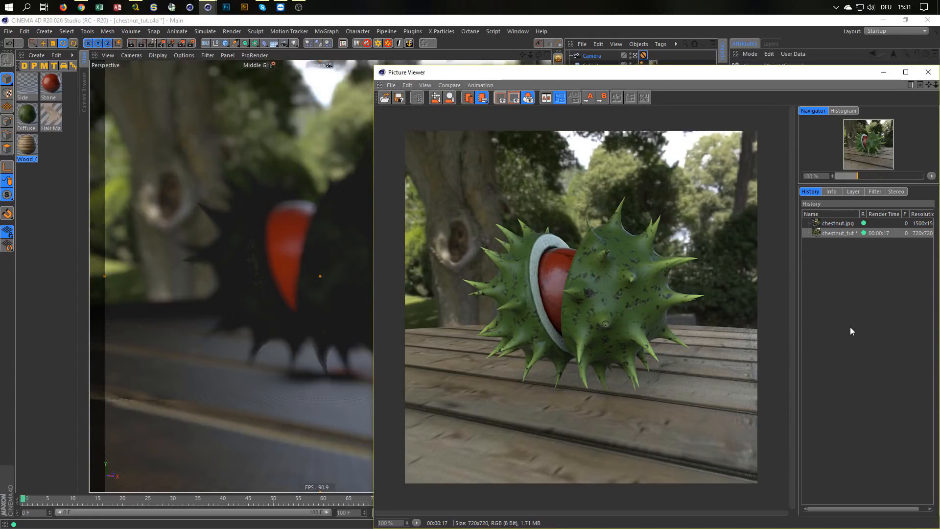
pyautogui.hotkey('shift', 'r')
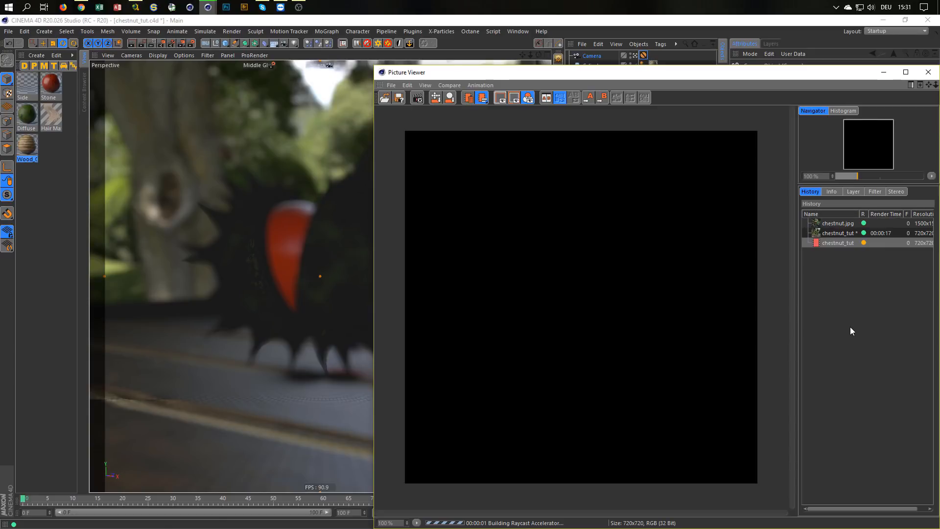
pyautogui.moveTo(712, 78); pyautogui.dragTo(669, 161)
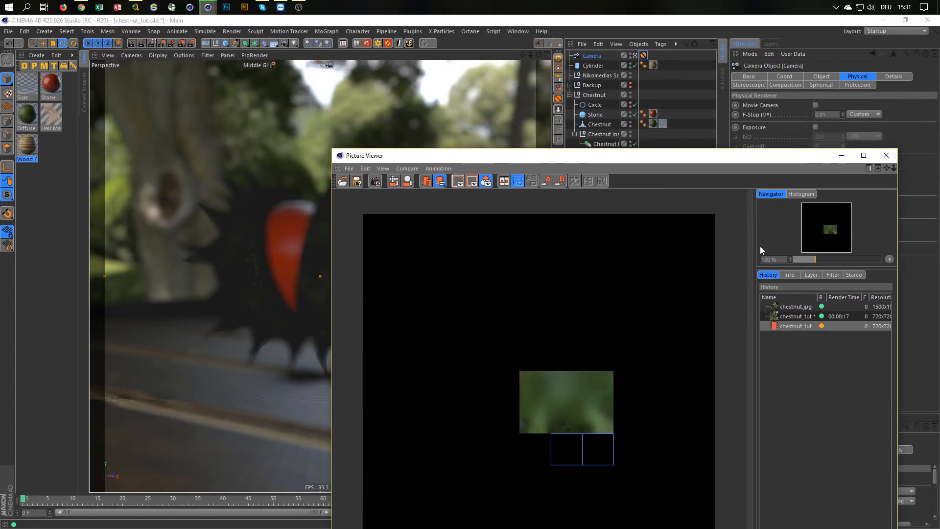
pyautogui.moveTo(832, 115); pyautogui.dragTo(804, 118)
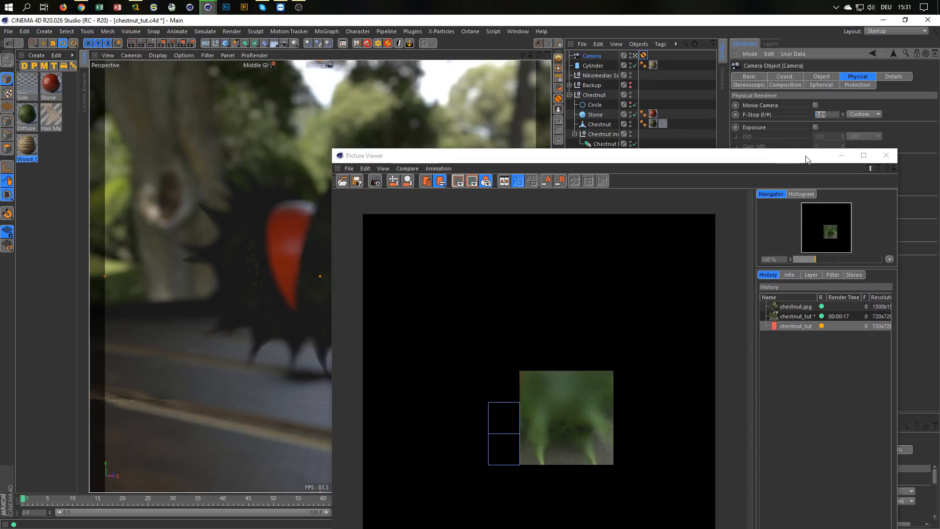
pyautogui.write('1')
pyautogui.press('Return')
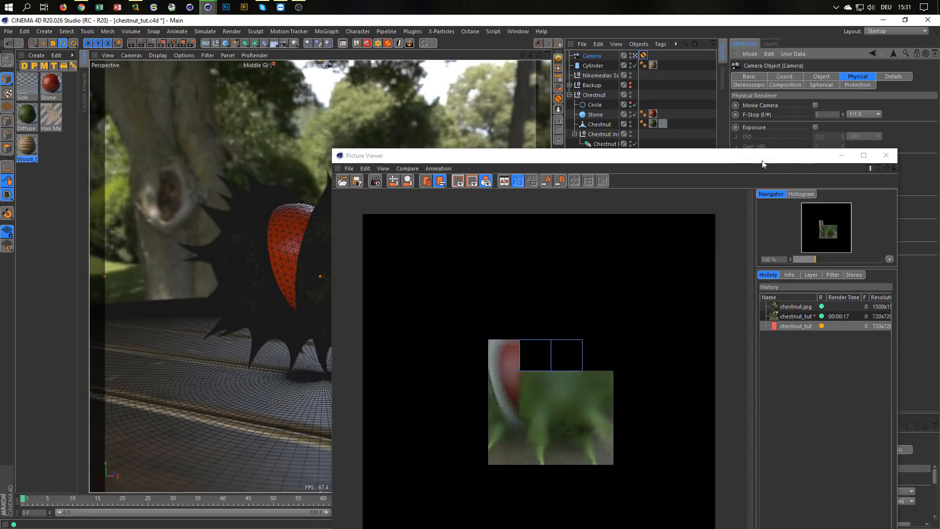
# Step: Abort the running render and render the camera view to the Picture Viewer again with the current settings
pyautogui.click(724, 152)
pyautogui.hotkey('shift', 'r')
pyautogui.press('Return')
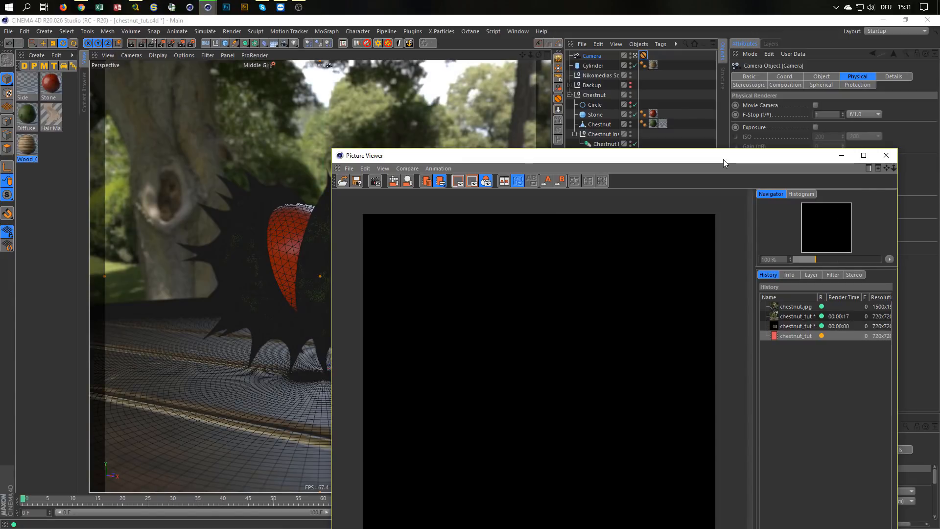
pyautogui.moveTo(724, 159); pyautogui.dragTo(727, 76)
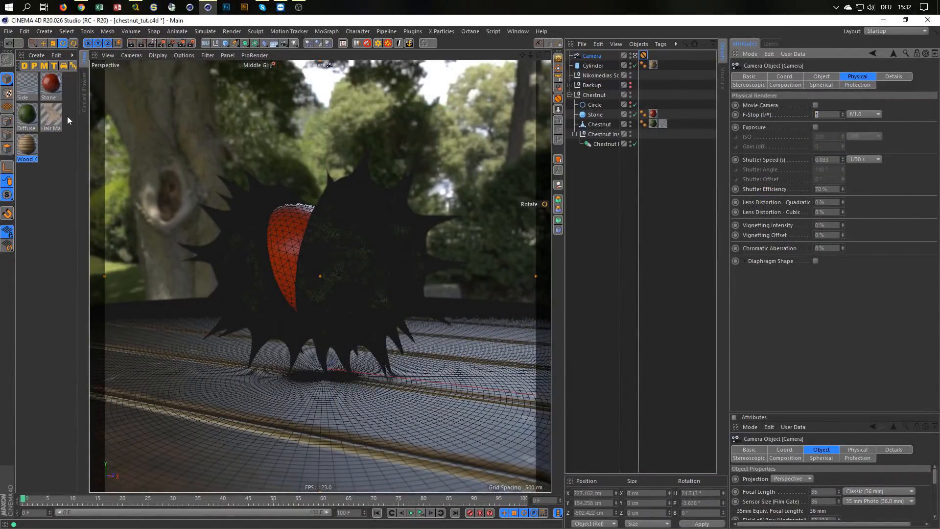
# Step: Delete the wood floor material and browse the Organic and Wood folders of the Nikomedia Textures presets
pyautogui.click(28, 150)
pyautogui.press('Delete')
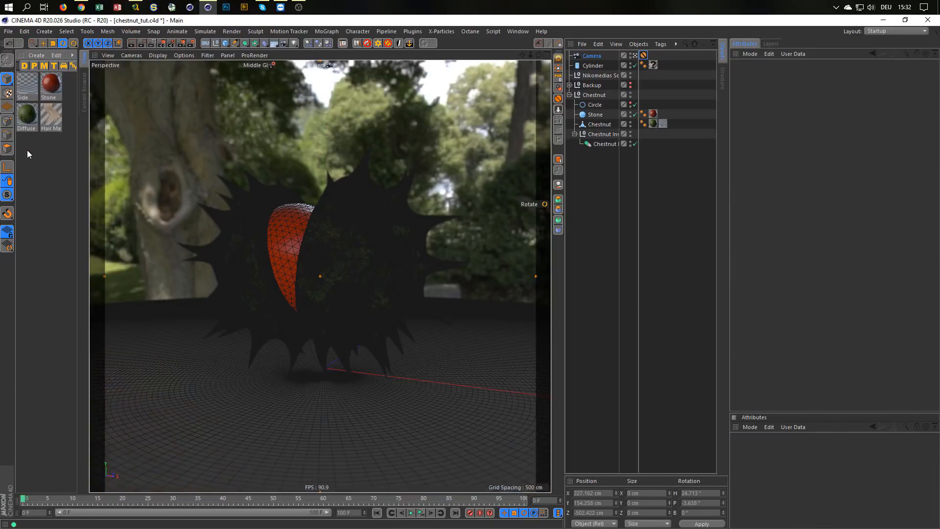
pyautogui.click(82, 90)
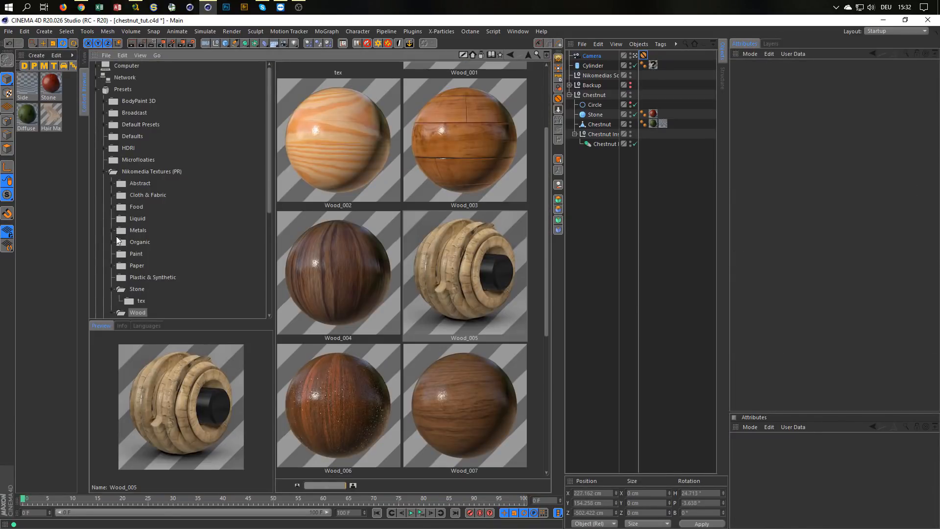
pyautogui.click(140, 243)
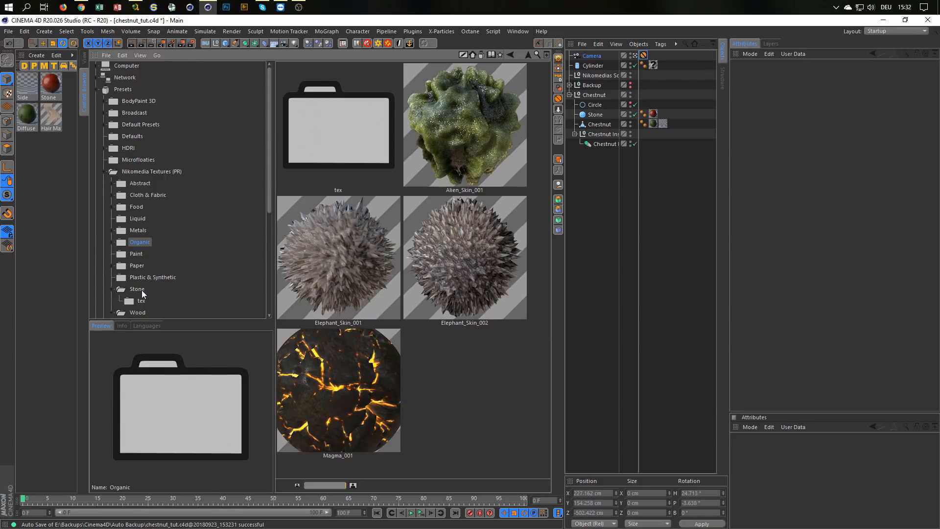
pyautogui.scroll(-3, 146, 305)
pyautogui.click(138, 254)
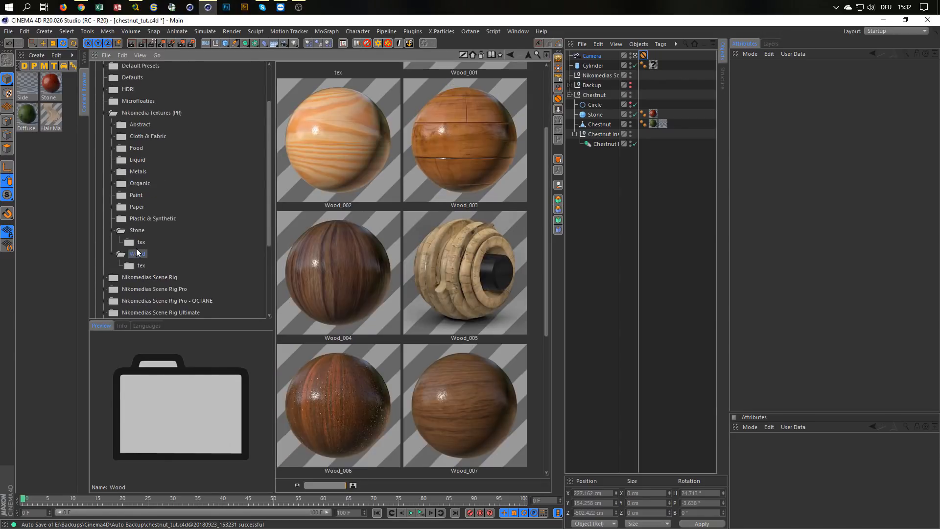
pyautogui.scroll(-5, 381, 266)
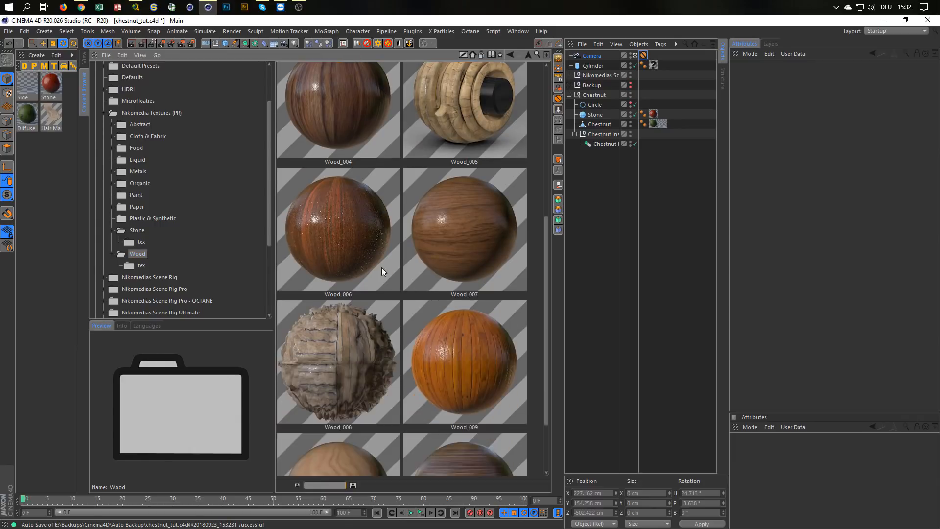
pyautogui.scroll(-1, 382, 271)
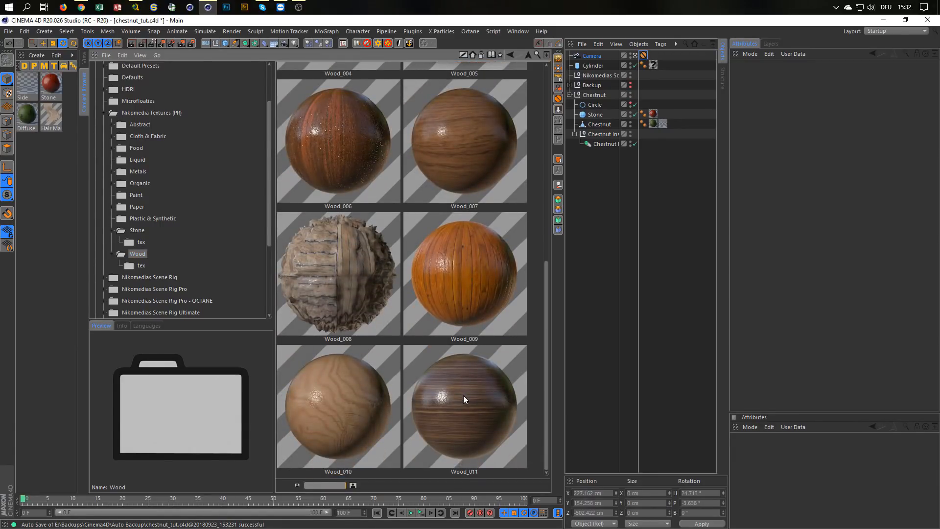
pyautogui.scroll(3, 194, 201)
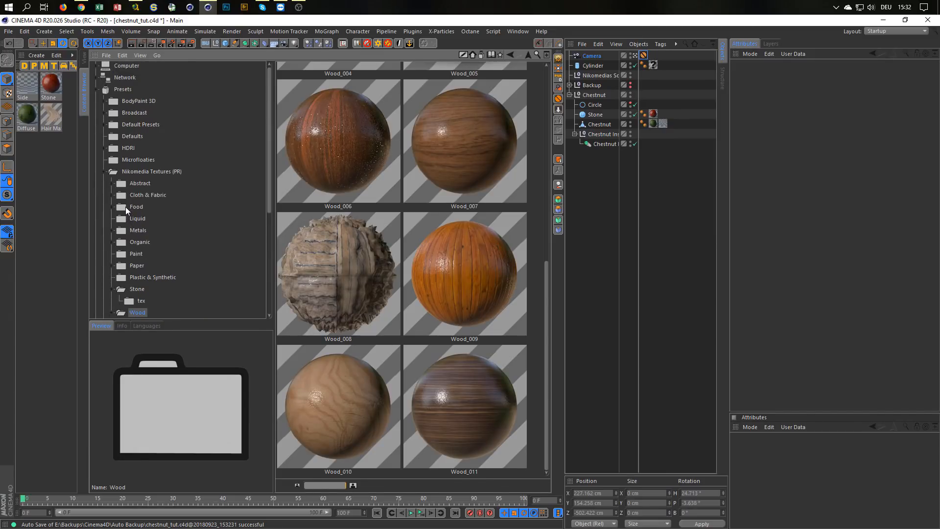
# Step: Assign the Stone_007 preset to the Cylinder floor and render the camera view to the Picture Viewer, closing the viewer when done
pyautogui.click(140, 288)
pyautogui.scroll(-2, 350, 289)
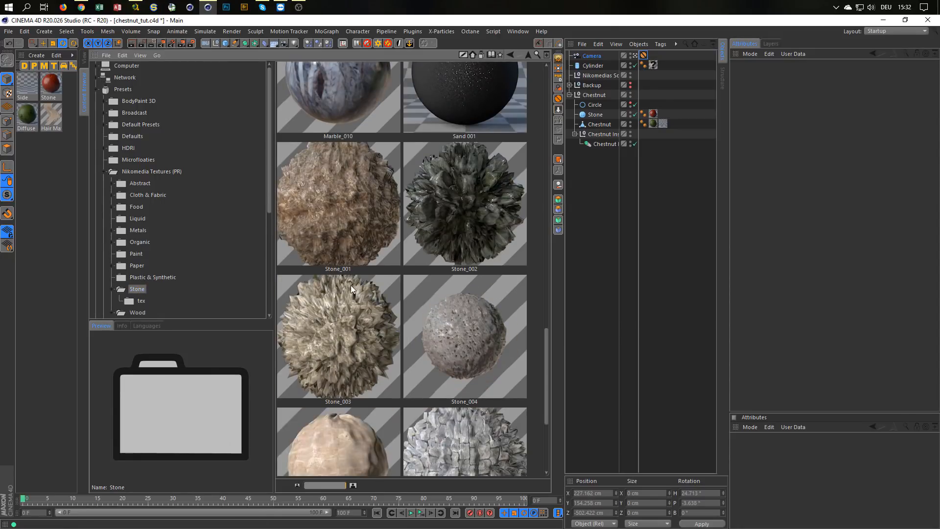
pyautogui.scroll(-2, 351, 285)
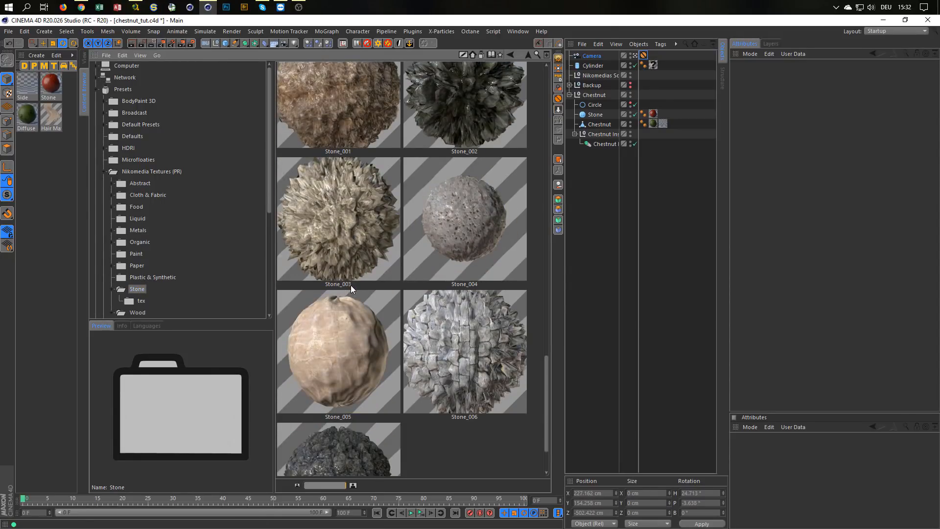
pyautogui.click(360, 417)
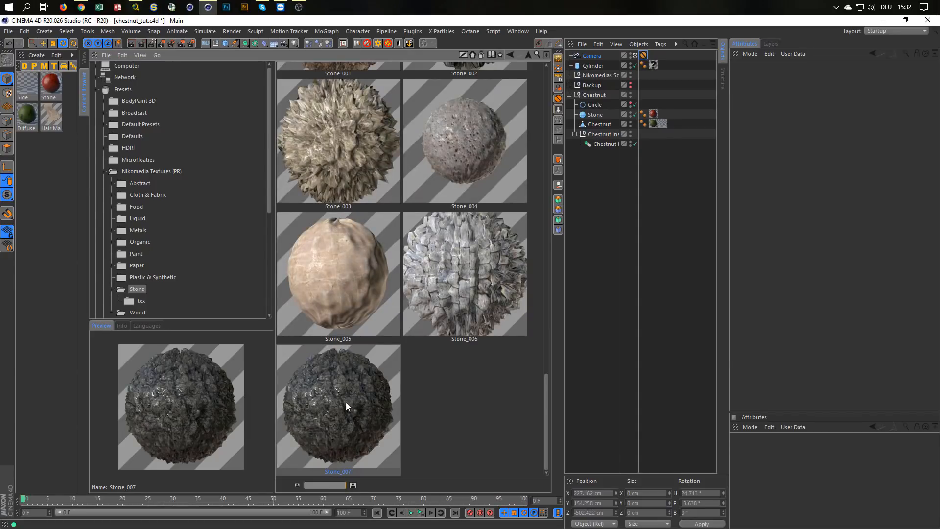
pyautogui.moveTo(344, 401); pyautogui.dragTo(653, 64)
pyautogui.click(86, 55)
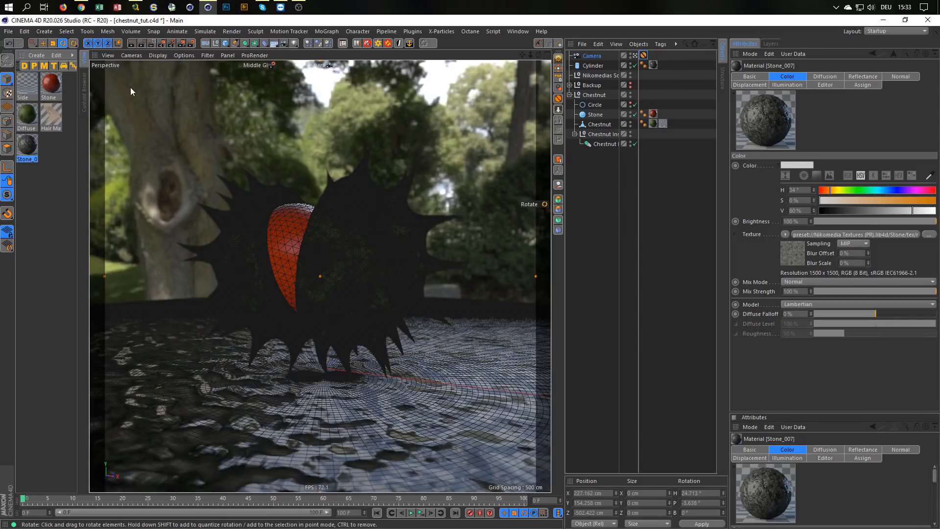
pyautogui.click(151, 42)
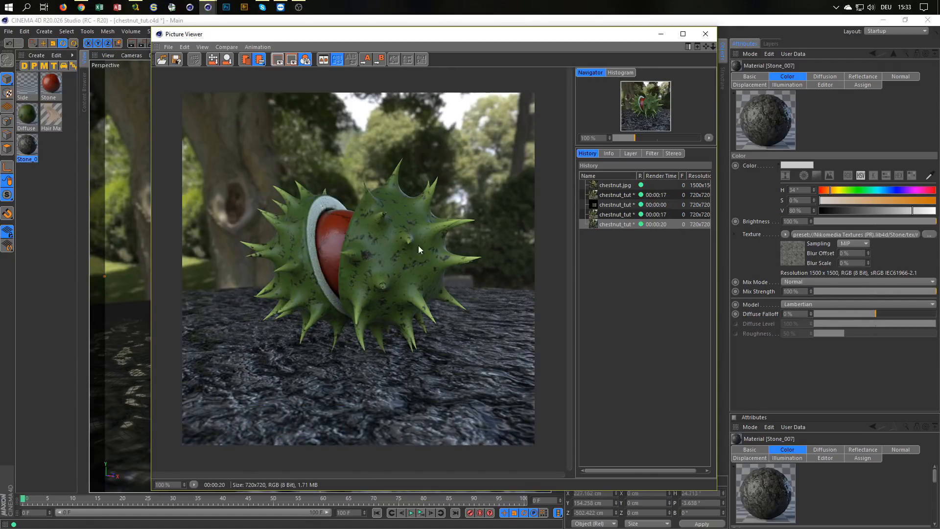
pyautogui.click(699, 38)
# Step: Raise the Cylinder floor in the front view to a Y position of about -12.9 cm, then return to the camera view
pyautogui.middleClick(333, 355)
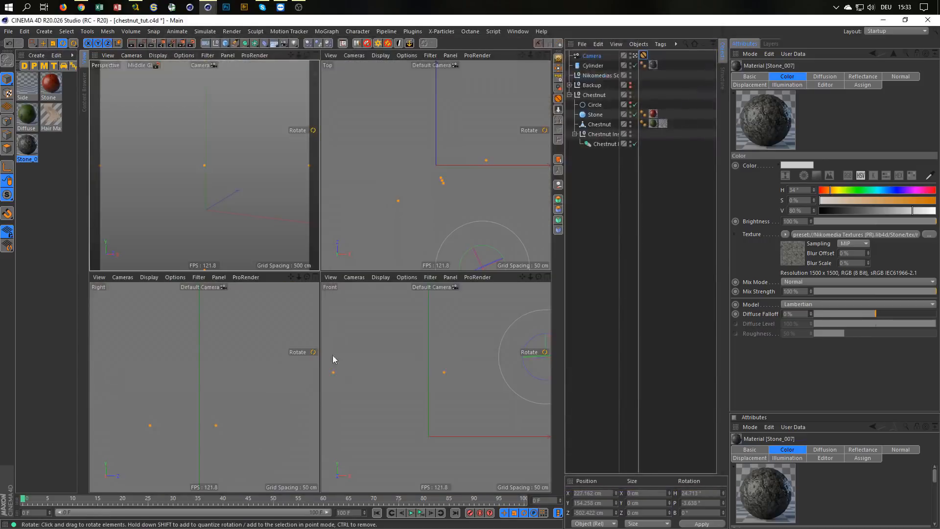
pyautogui.middleClick(356, 398)
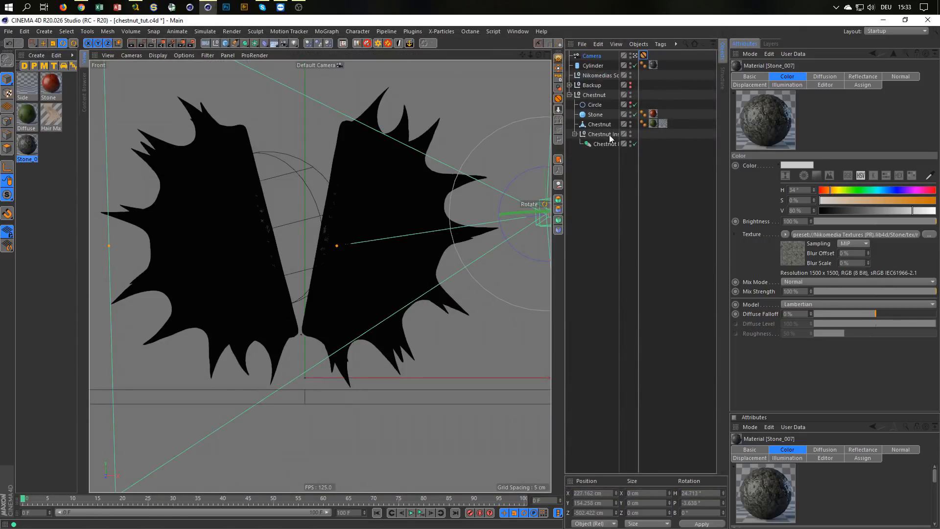
pyautogui.click(595, 67)
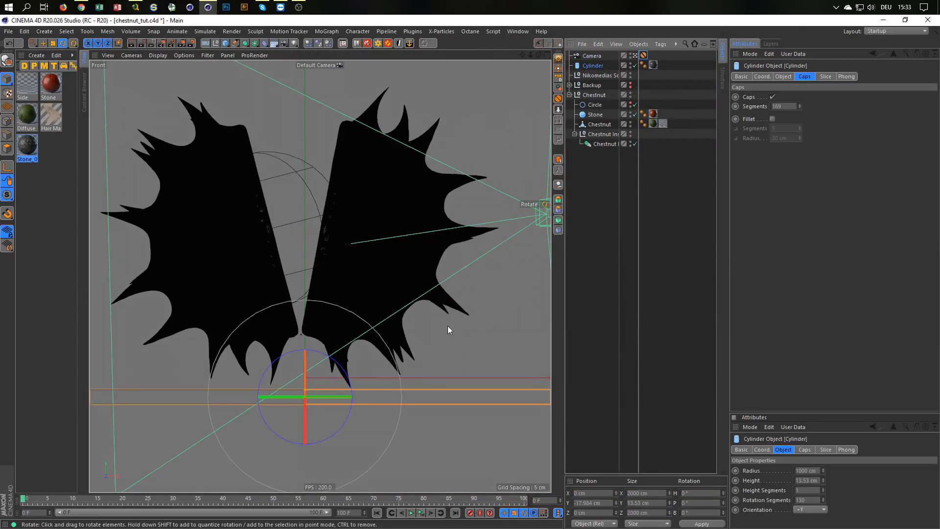
pyautogui.press('r')
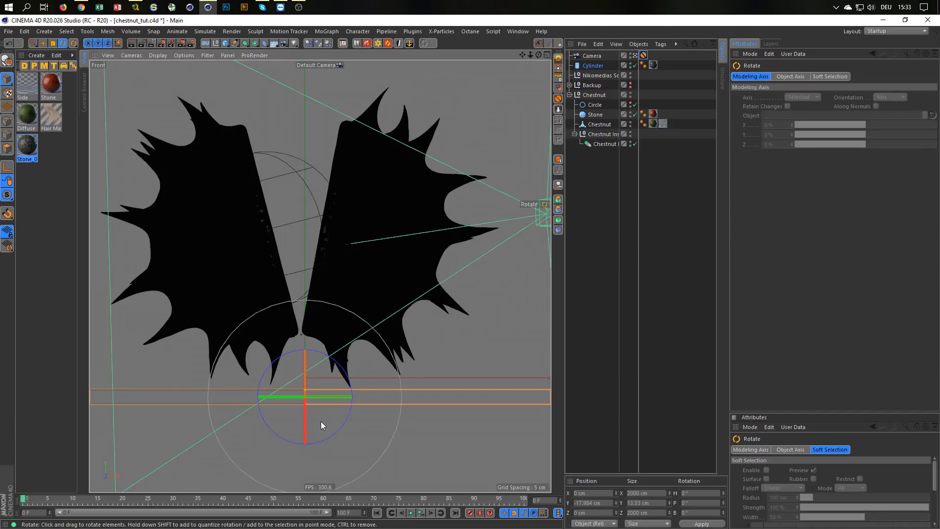
pyautogui.press('e')
pyautogui.moveTo(305, 325)
pyautogui.mouseDown()
pyautogui.moveTo(306, 310)
pyautogui.moveTo(303, 318)
pyautogui.mouseUp()
pyautogui.middleClick(291, 287)
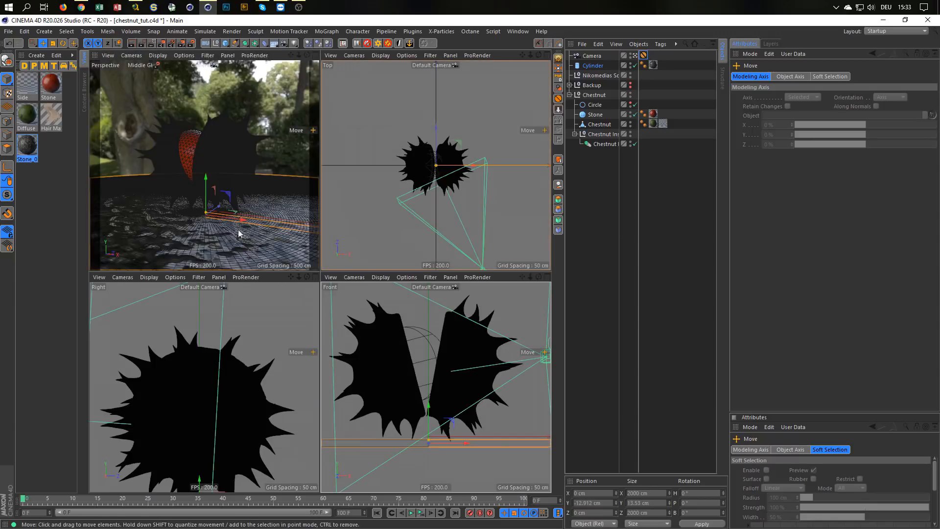
pyautogui.middleClick(238, 228)
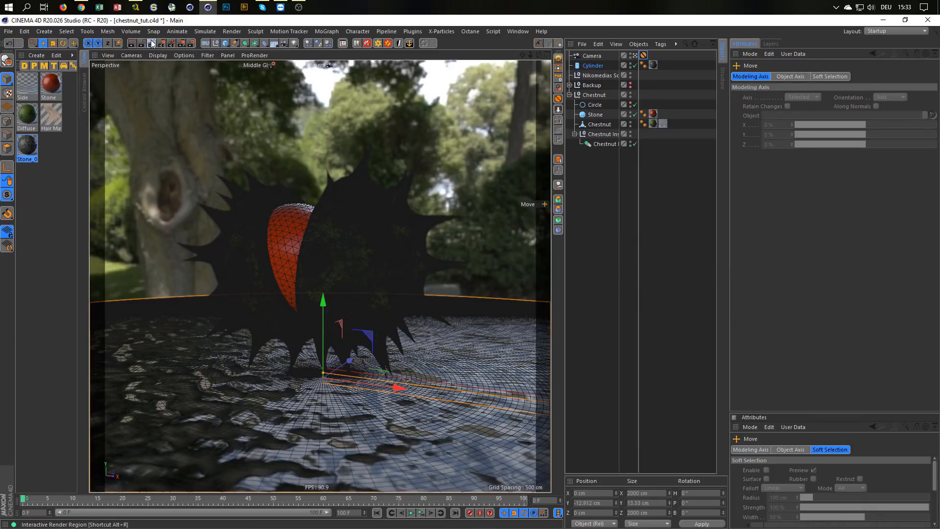
# Step: Make Low GI the active render setting and delete the Stone_007 floor material
pyautogui.click(272, 68)
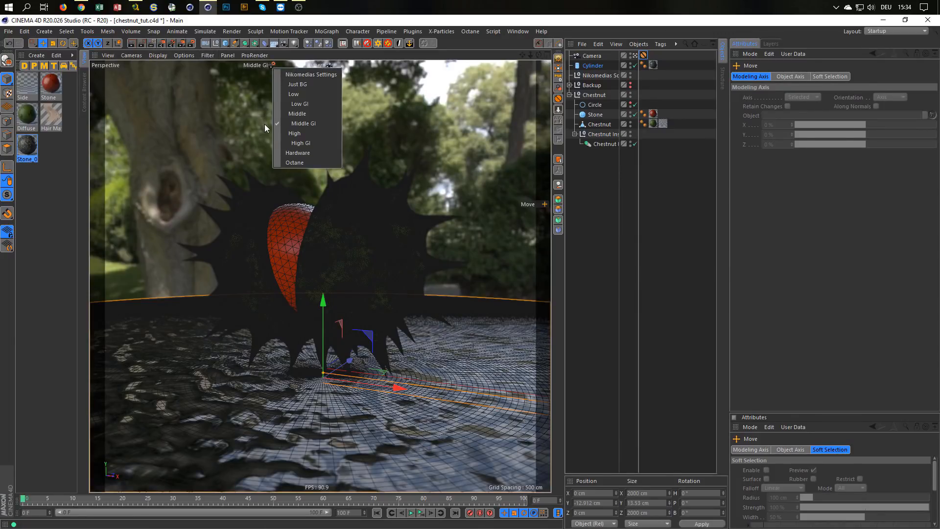
pyautogui.click(306, 105)
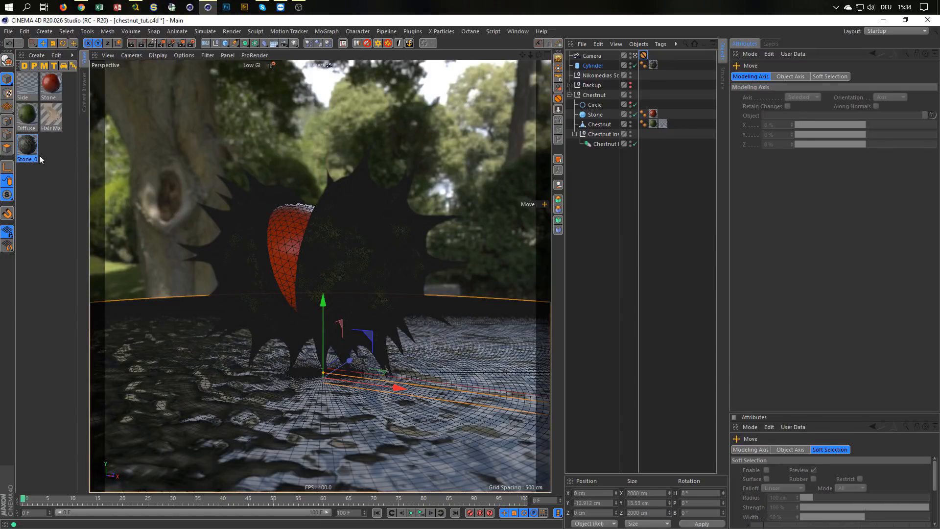
pyautogui.click(7, 147)
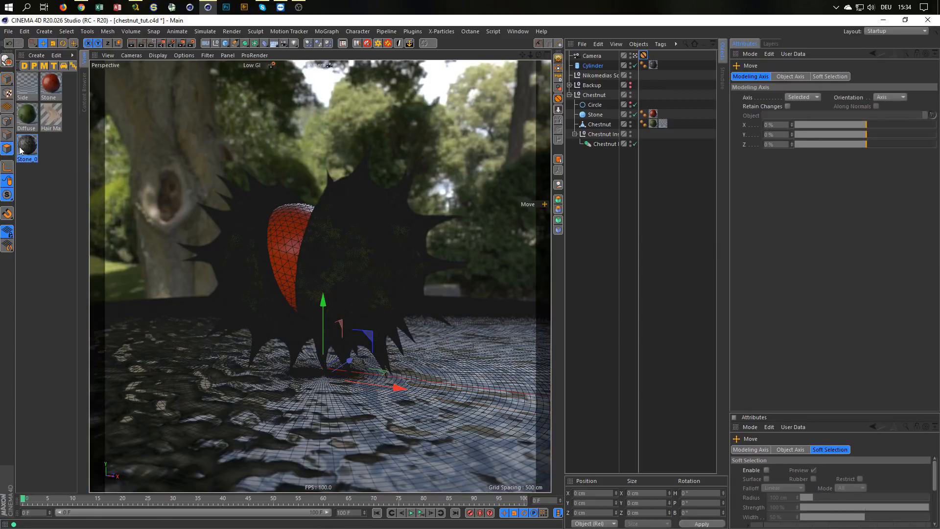
pyautogui.click(8, 80)
pyautogui.click(27, 145)
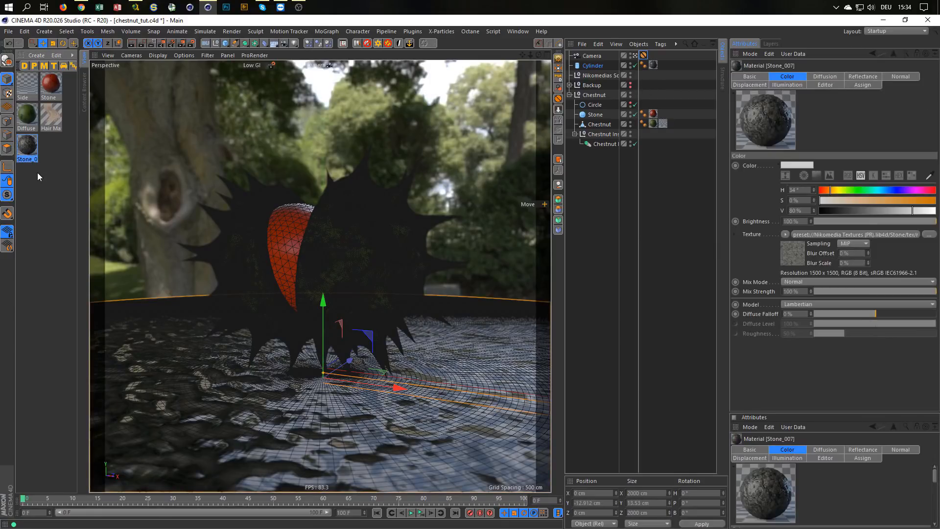
pyautogui.press('Delete')
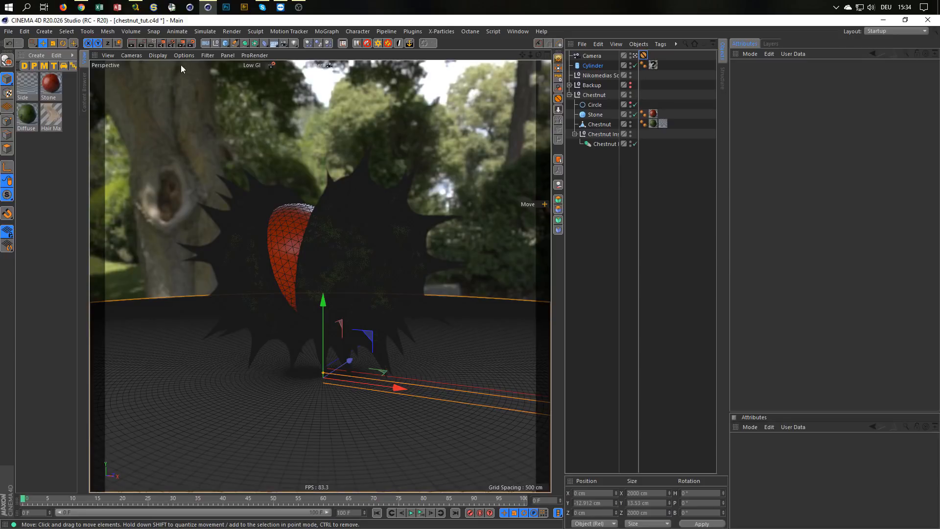
# Step: Turn on the interactive render region and enlarge it to cover the whole chestnut
pyautogui.click(149, 42)
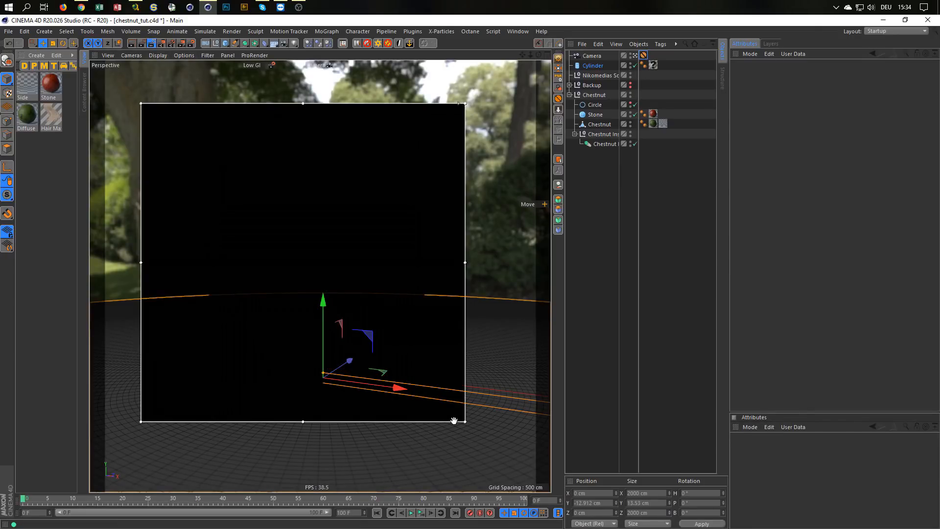
pyautogui.moveTo(464, 421); pyautogui.dragTo(501, 448)
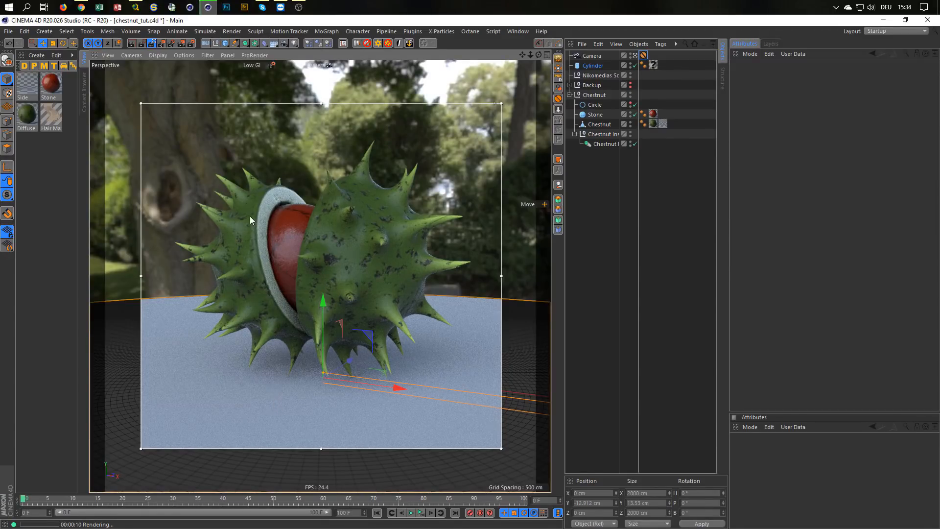
# Step: Open the Side material for editing and set its color hue to 84°
pyautogui.doubleClick(27, 85)
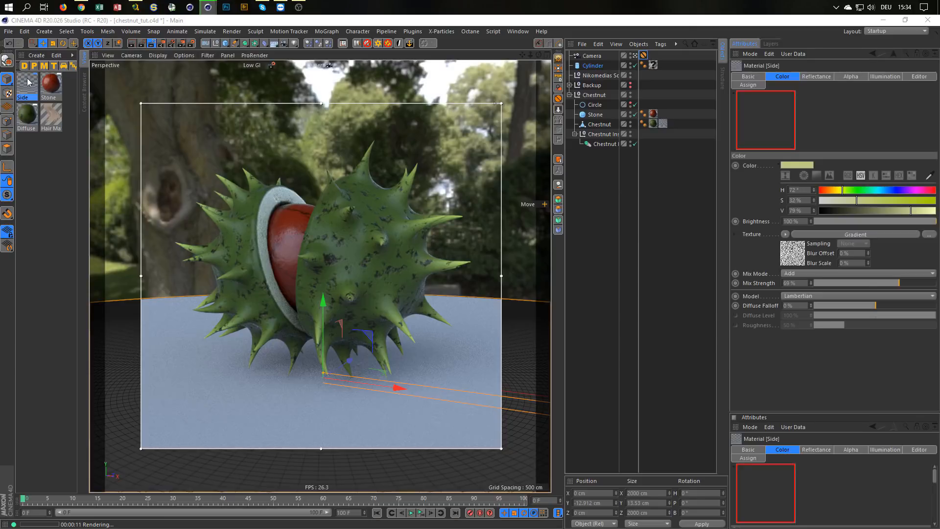
pyautogui.moveTo(218, 69); pyautogui.dragTo(612, 133)
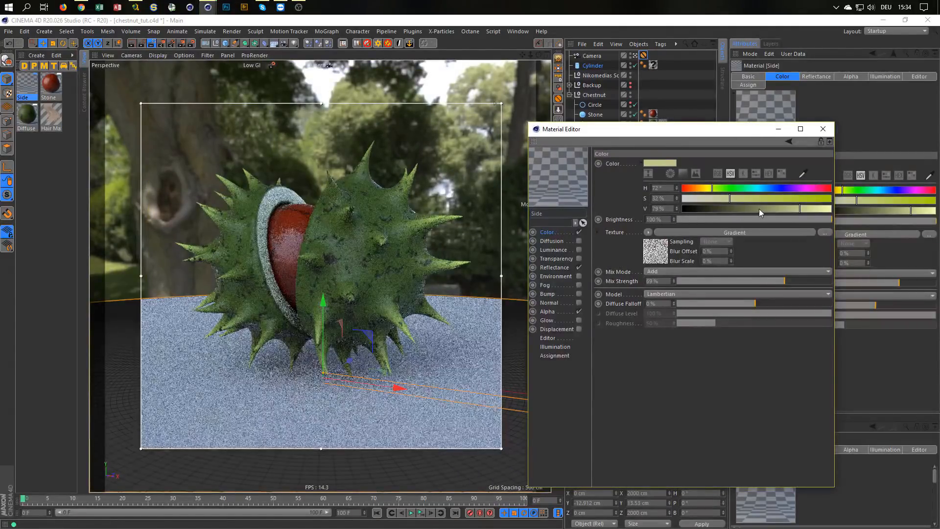
pyautogui.click(717, 188)
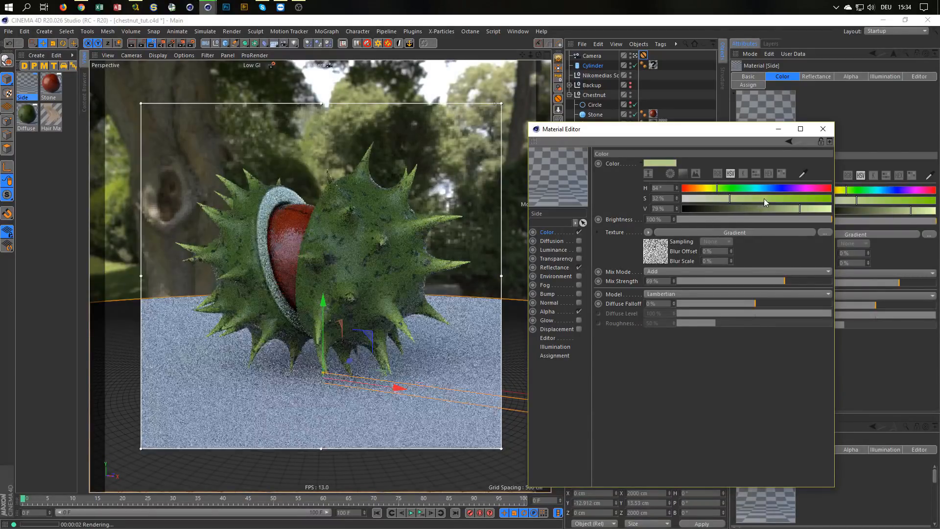
# Step: Set the Side material's color saturation to 58% and hue to 79°, and close the Material Editor
pyautogui.click(768, 199)
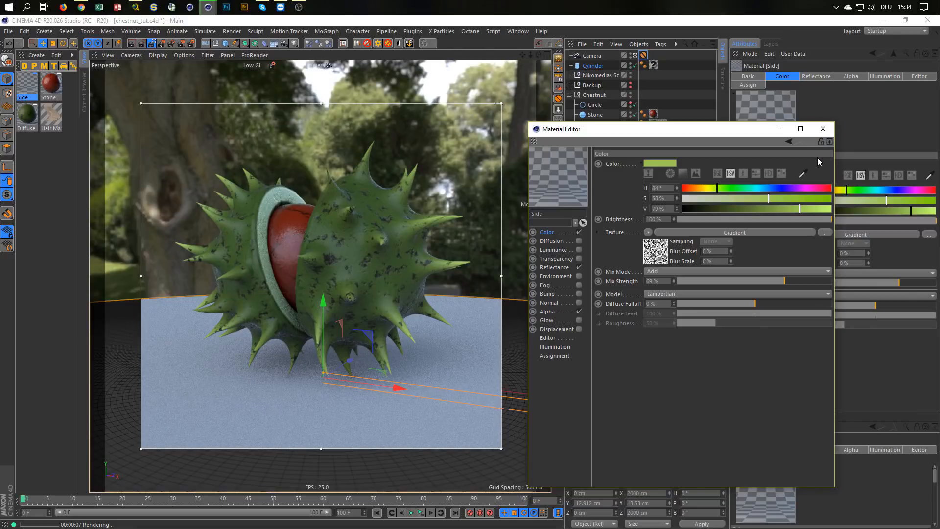
pyautogui.click(715, 188)
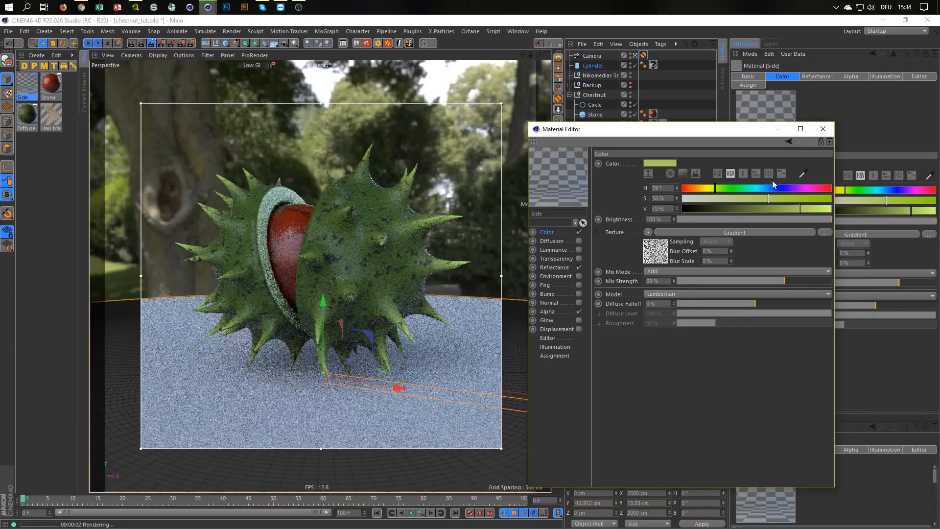
pyautogui.click(822, 129)
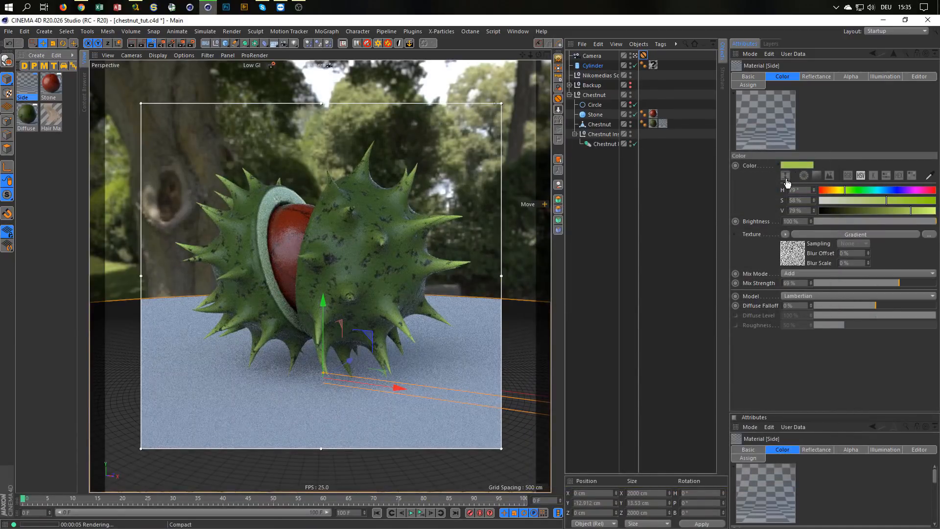
# Step: Load the Stone_005 preset from the Nikomedia Stone textures, assign it to the Cylinder floor, and return to the rendered view
pyautogui.click(85, 100)
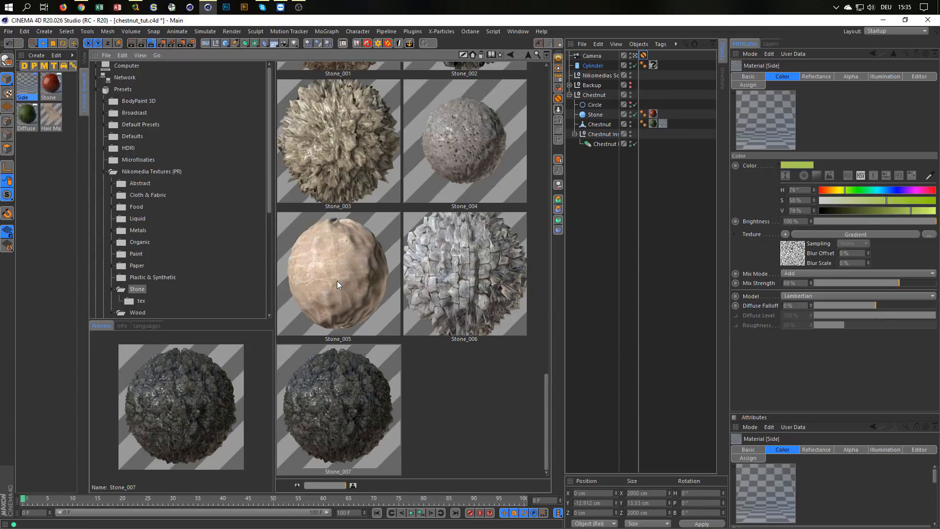
pyautogui.moveTo(336, 281); pyautogui.dragTo(22, 158)
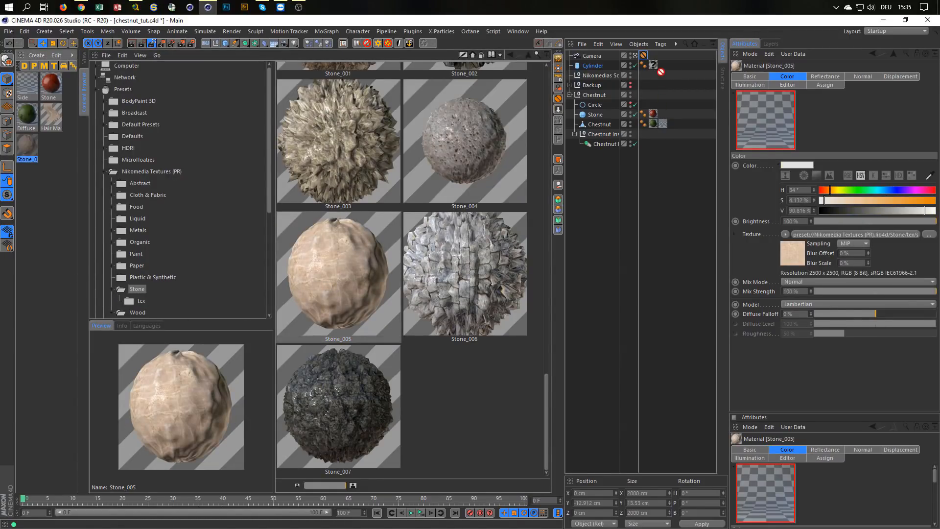
pyautogui.click(85, 59)
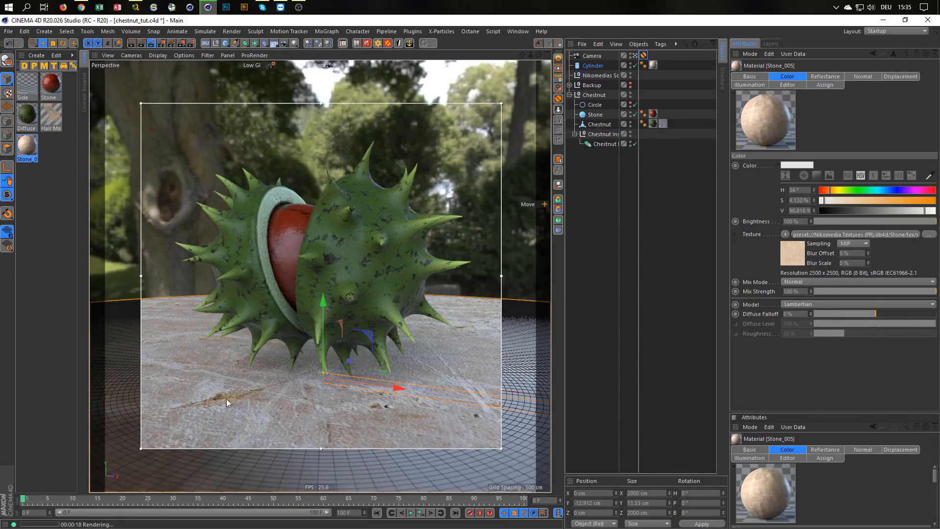
# Step: Try the Stone_005 floor material with its Displacement channel disabled, and delete the material
pyautogui.doubleClick(25, 147)
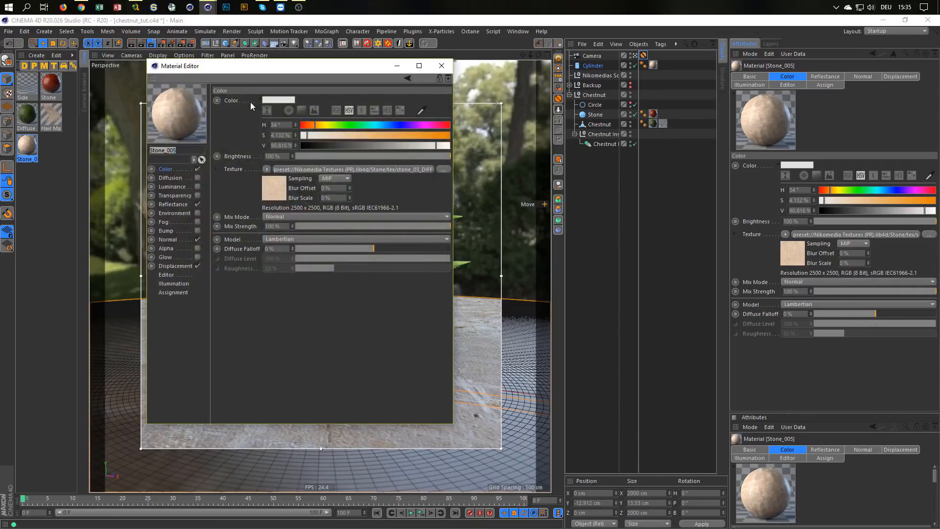
pyautogui.moveTo(290, 71); pyautogui.dragTo(710, 114)
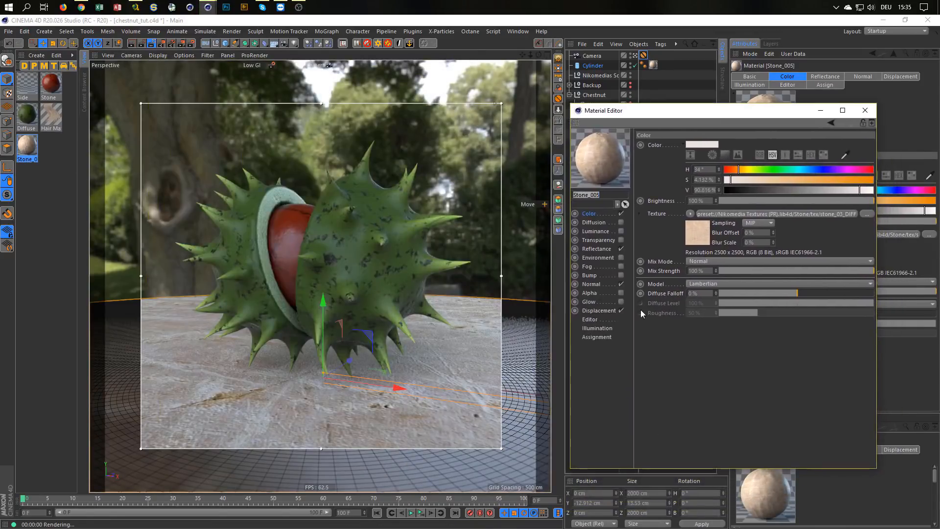
pyautogui.click(602, 311)
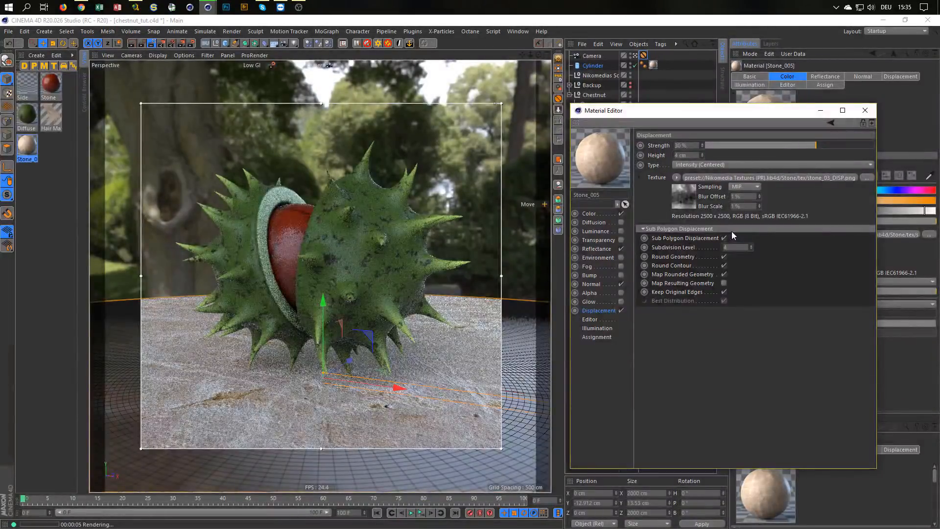
pyautogui.click(622, 311)
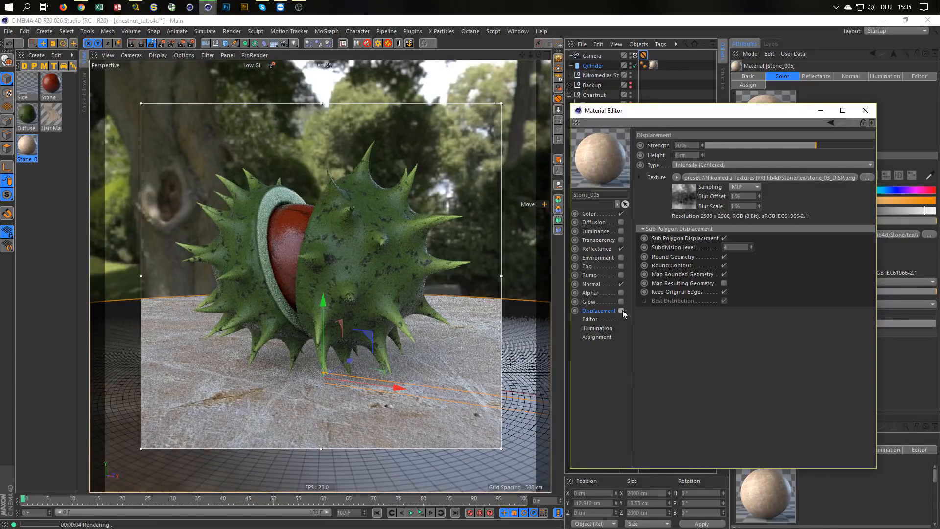
pyautogui.click(865, 110)
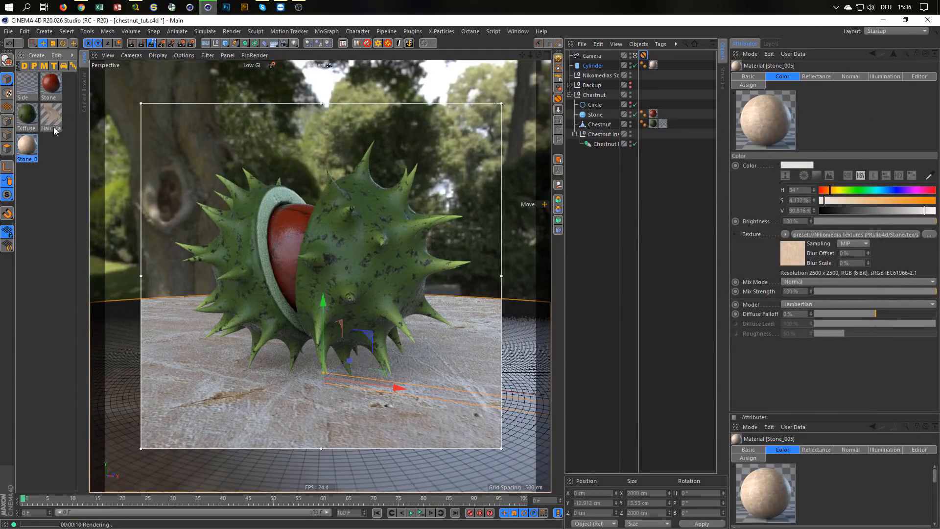
pyautogui.press('Delete')
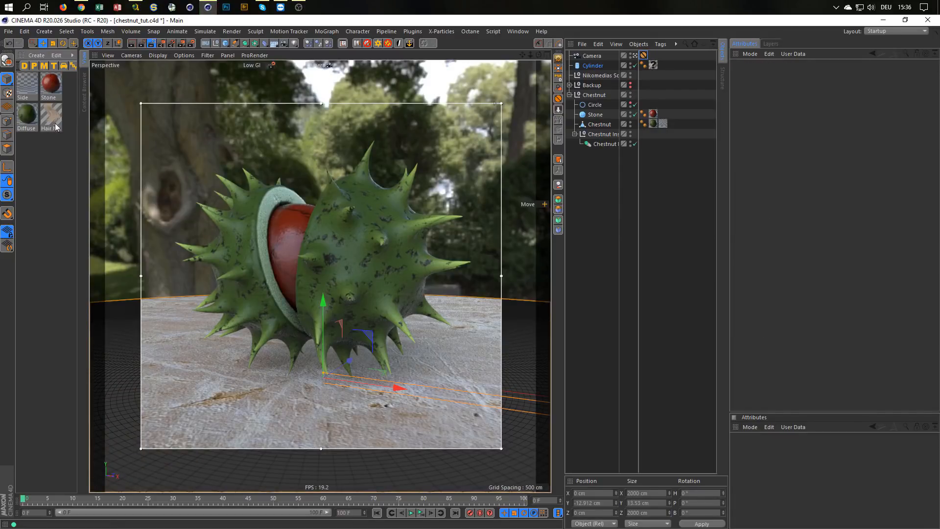
# Step: Assign the Stone_006 preset material to the Cylinder floor and return to the rendered view
pyautogui.click(85, 96)
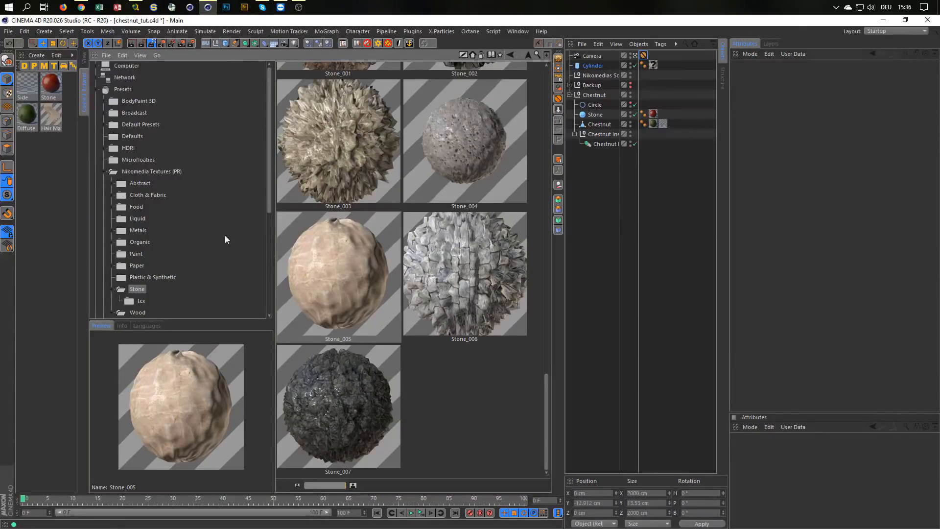
pyautogui.click(457, 296)
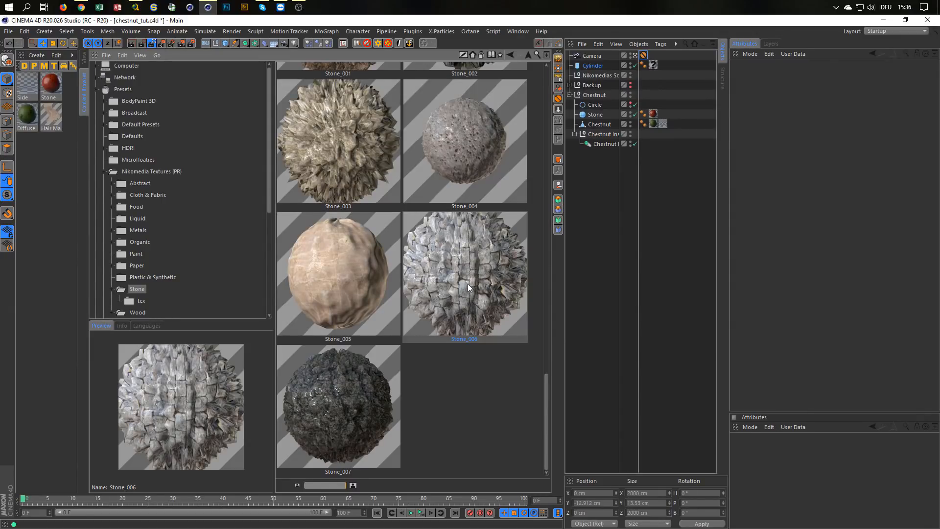
pyautogui.moveTo(468, 285); pyautogui.dragTo(654, 70)
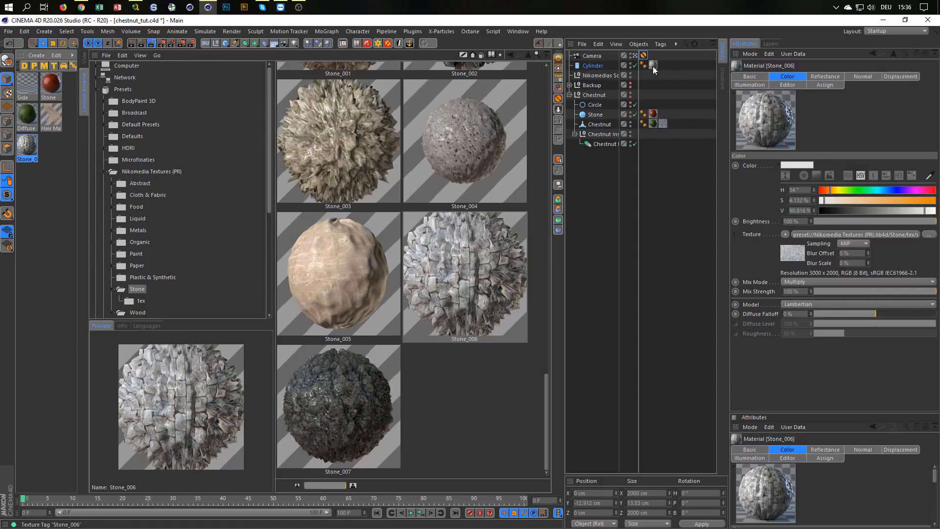
pyautogui.click(86, 55)
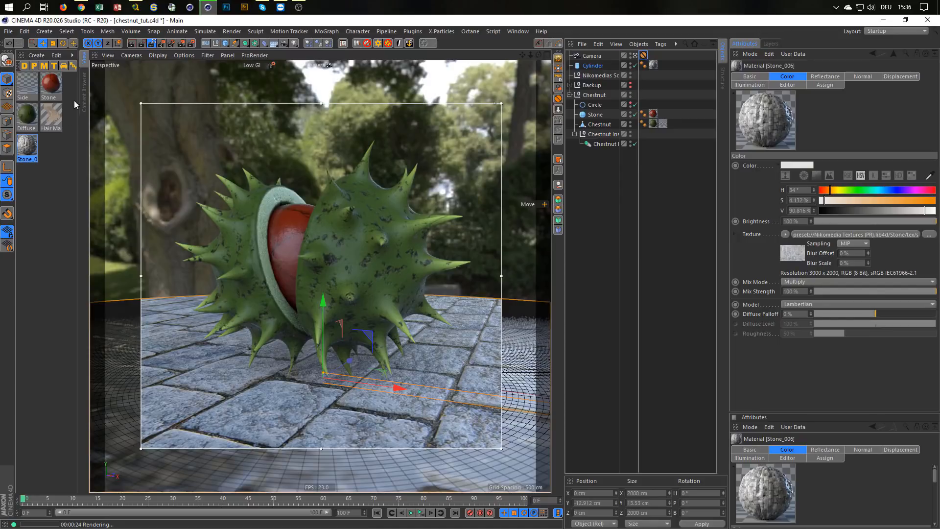
# Step: Replace the Stone_006 floor material with the Brick_001 preset from the Stone textures and return to the rendered view
pyautogui.click(84, 91)
pyautogui.scroll(6, 384, 238)
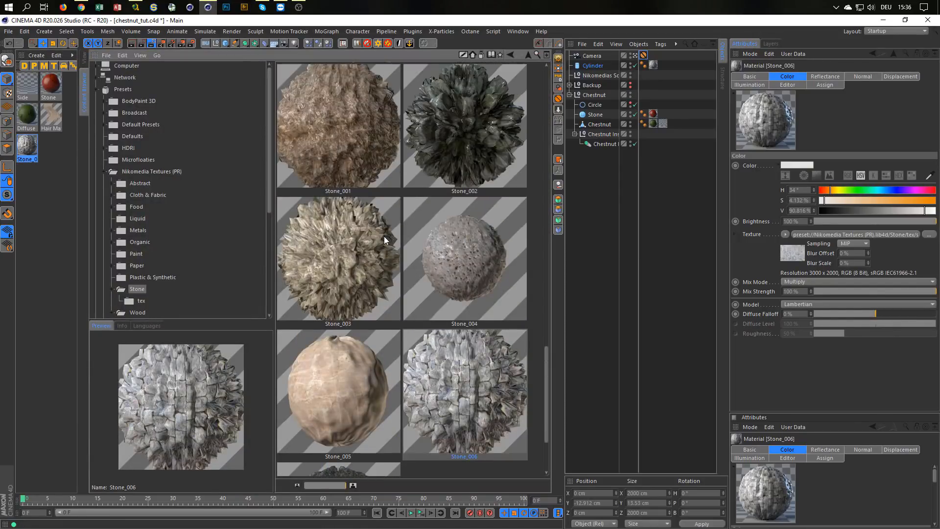
pyautogui.scroll(12, 384, 236)
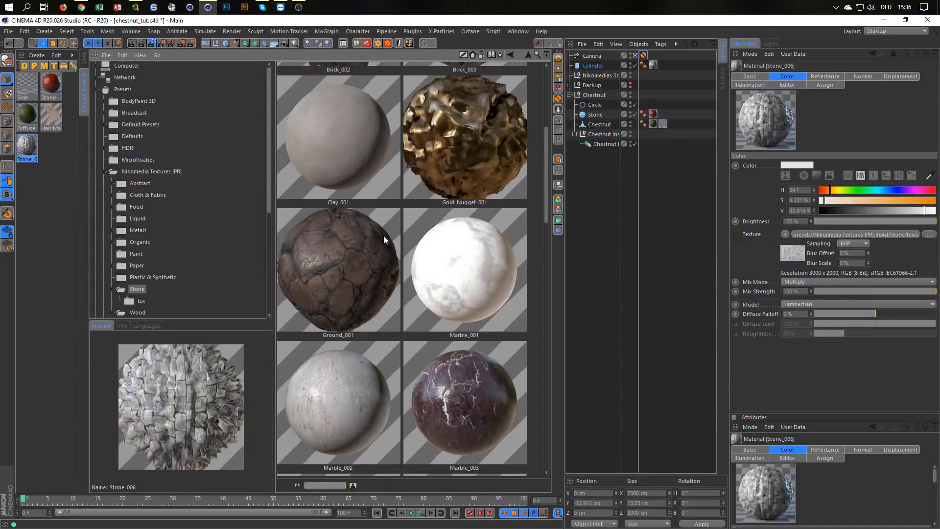
pyautogui.scroll(5, 382, 238)
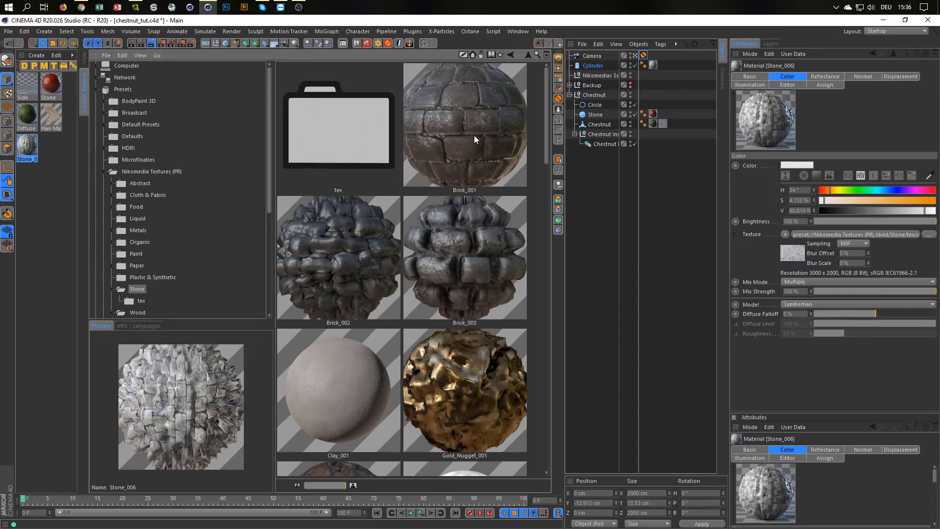
pyautogui.moveTo(474, 135); pyautogui.dragTo(27, 147)
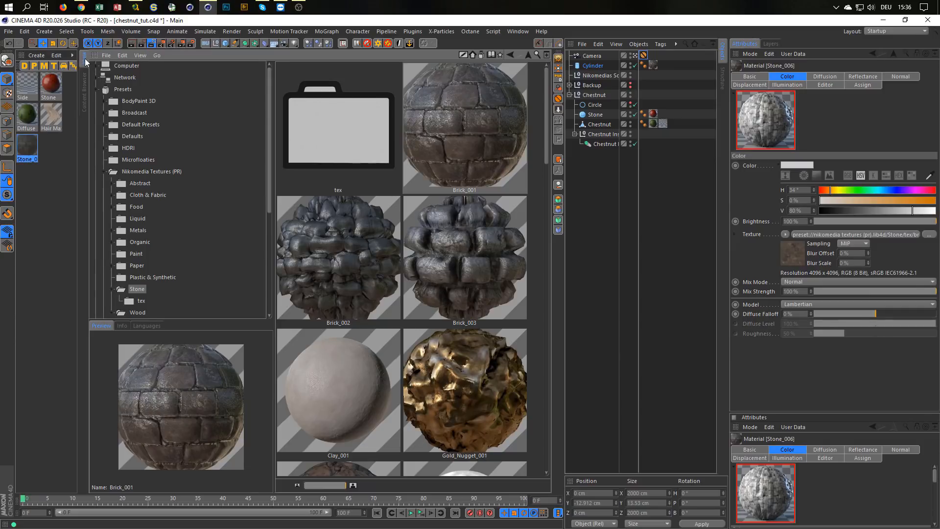
pyautogui.click(80, 105)
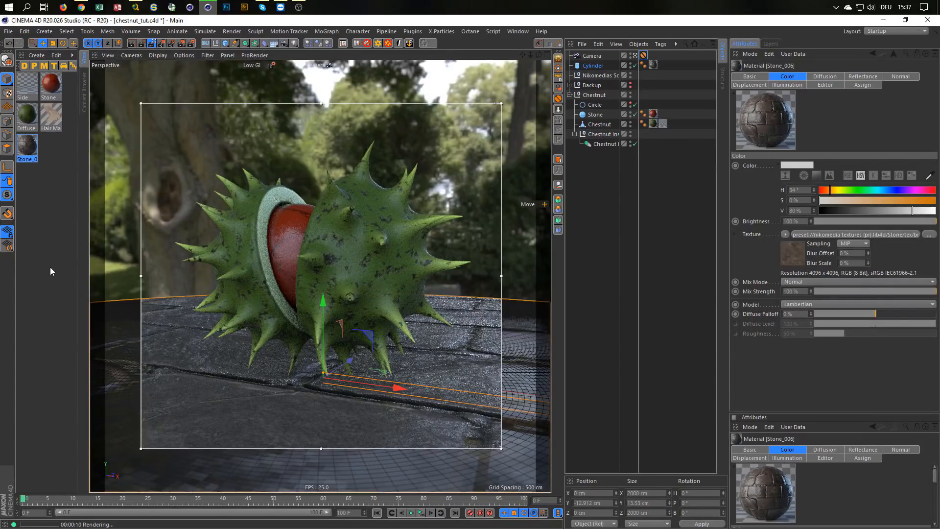
# Step: Enable Depth Of Field for the Physical renderer in the Low GI render setting
pyautogui.click(592, 282)
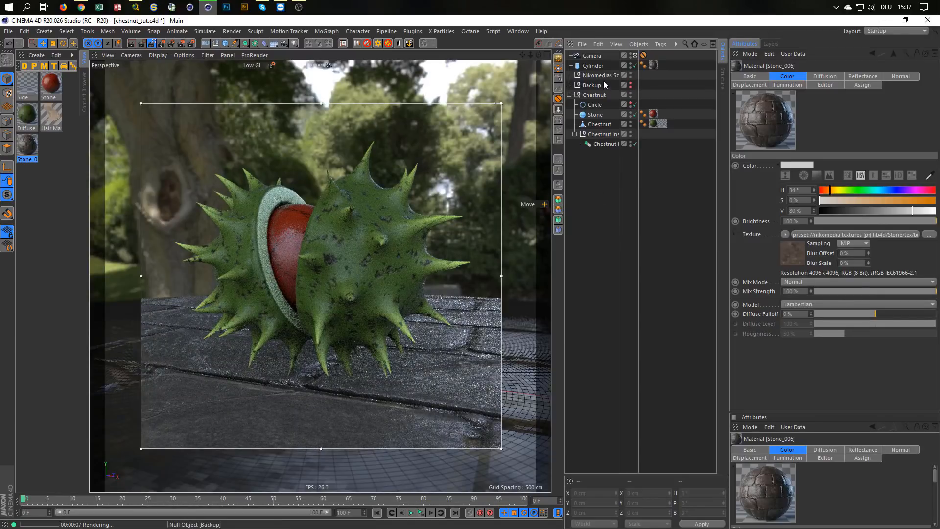
pyautogui.click(192, 42)
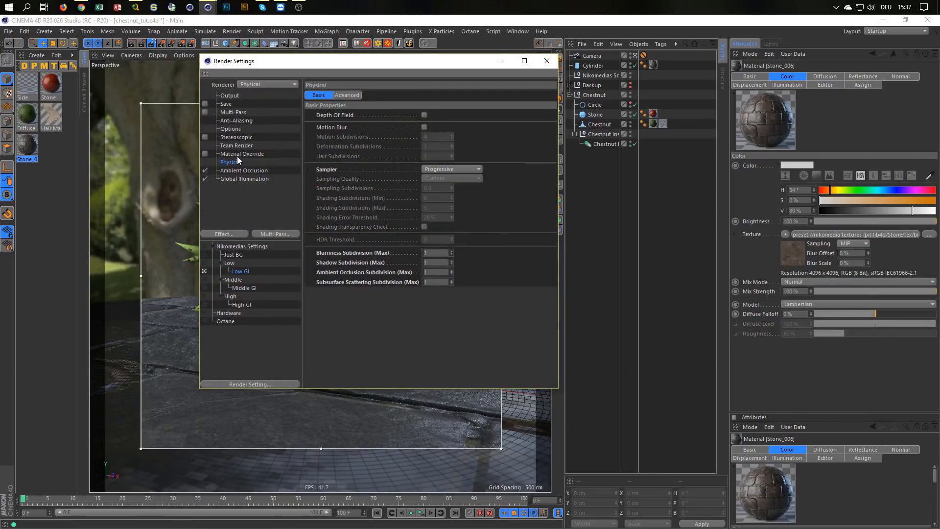
pyautogui.click(424, 115)
pyautogui.click(546, 61)
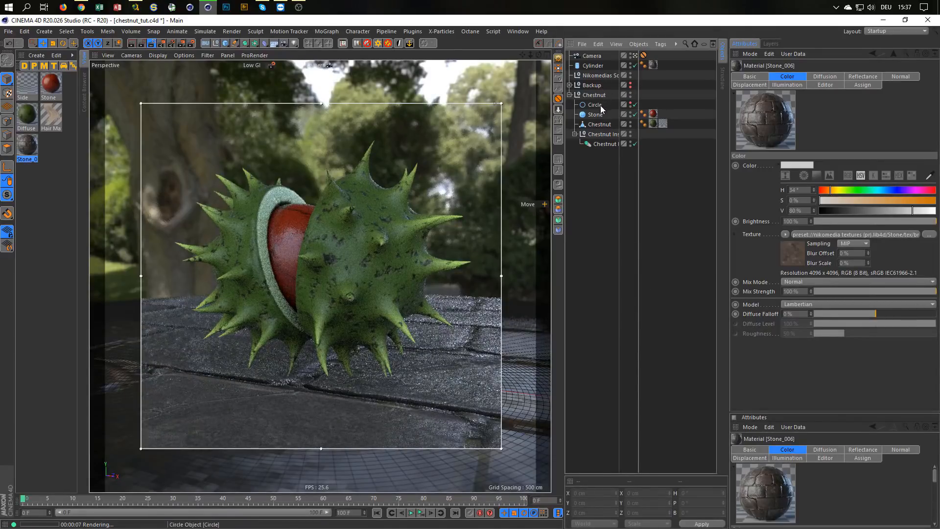
# Step: Set the Camera's F-Stop to 0.7
pyautogui.click(595, 56)
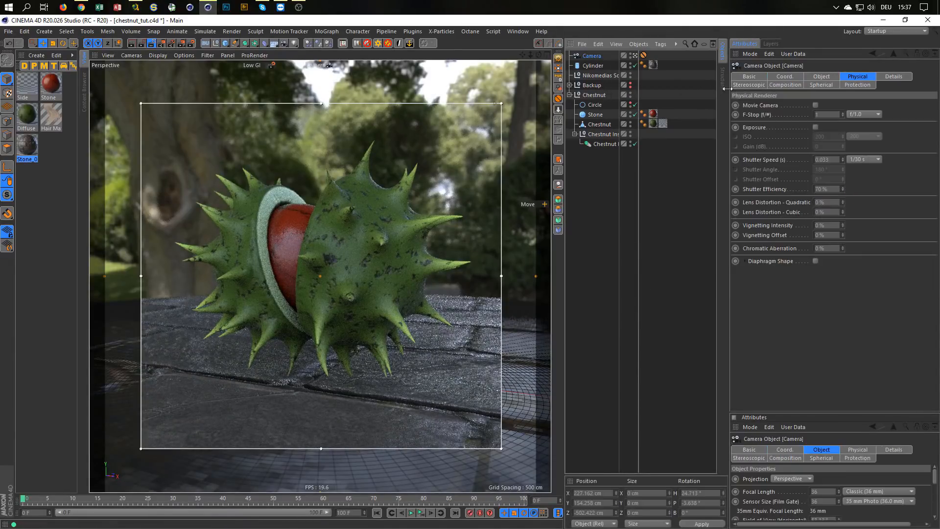
pyautogui.click(828, 114)
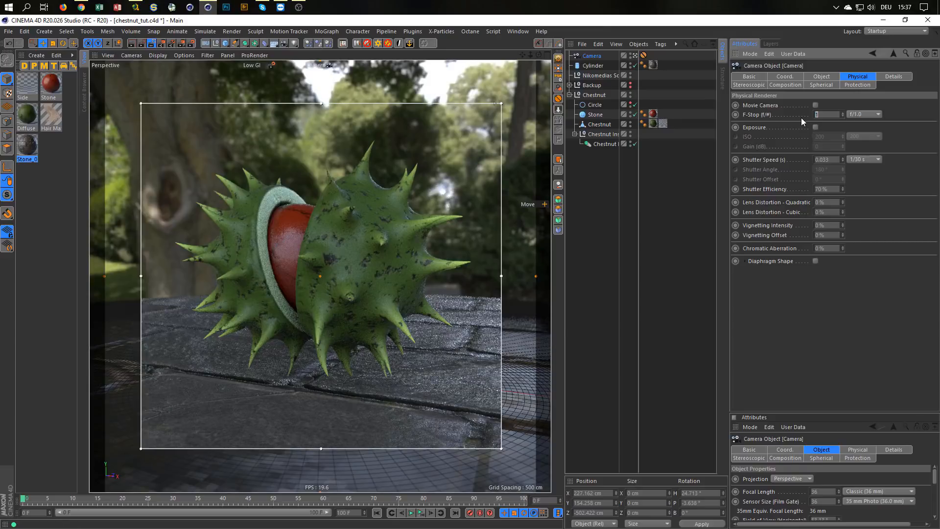
pyautogui.write('0.7')
pyautogui.press('Return')
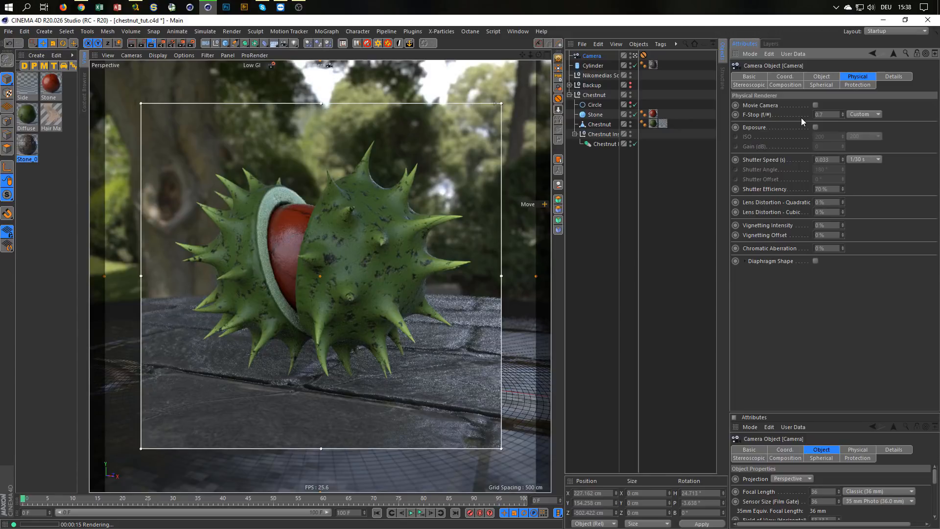
# Step: Delete the Camera's protection tag and move the camera closer to the chestnut
pyautogui.click(645, 57)
pyautogui.press('Delete')
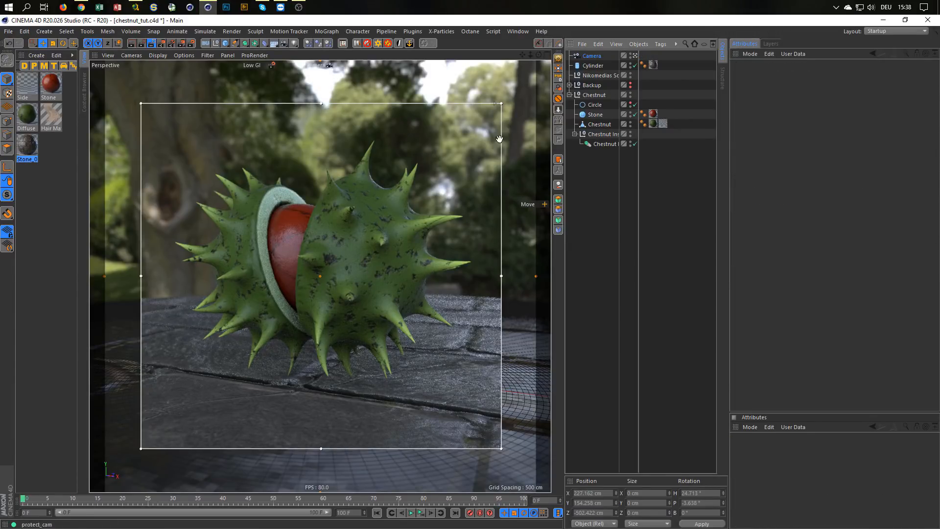
pyautogui.keyDown('alt'); pyautogui.moveTo(327, 268); pyautogui.dragTo(342, 260, button='right'); pyautogui.keyUp('alt')
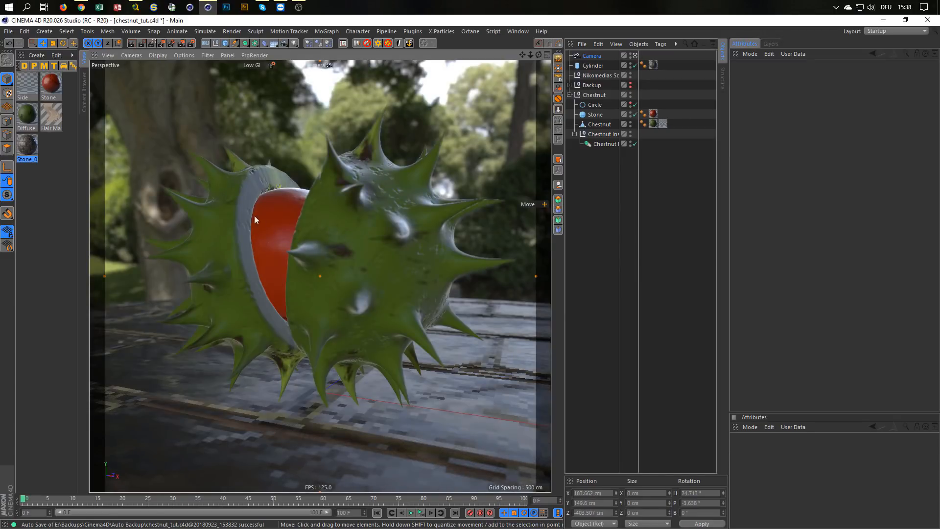
# Step: Add a Noise shader as the uppermost layer of the Diffuse material's color texture
pyautogui.doubleClick(27, 114)
pyautogui.moveTo(308, 67); pyautogui.dragTo(700, 147)
pyautogui.click(544, 246)
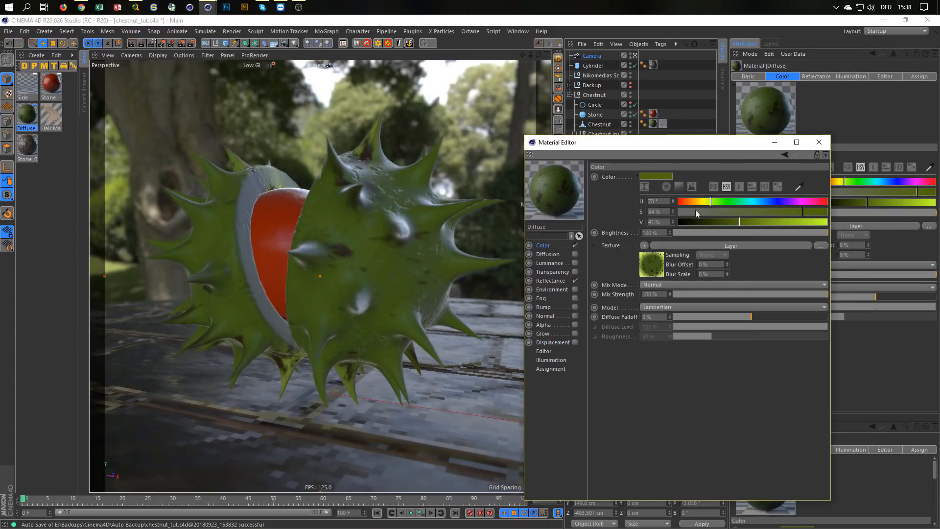
pyautogui.click(654, 267)
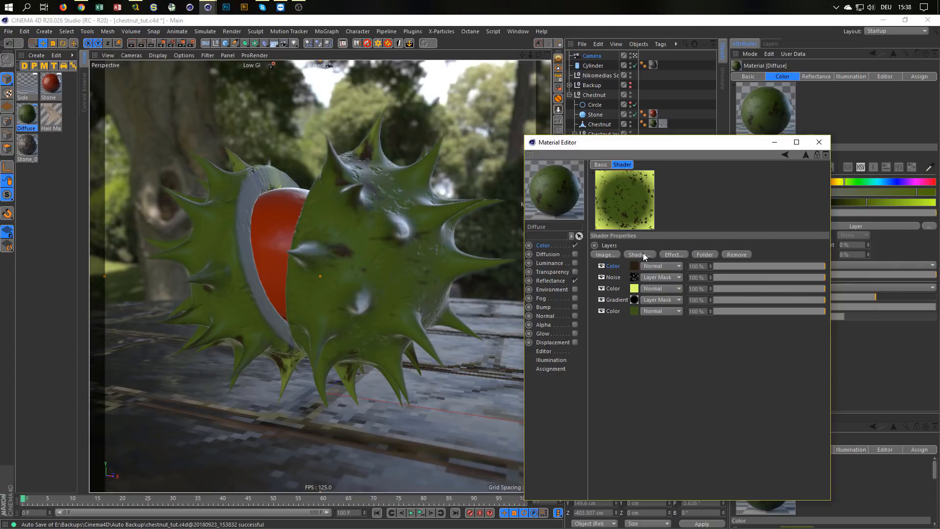
pyautogui.click(642, 255)
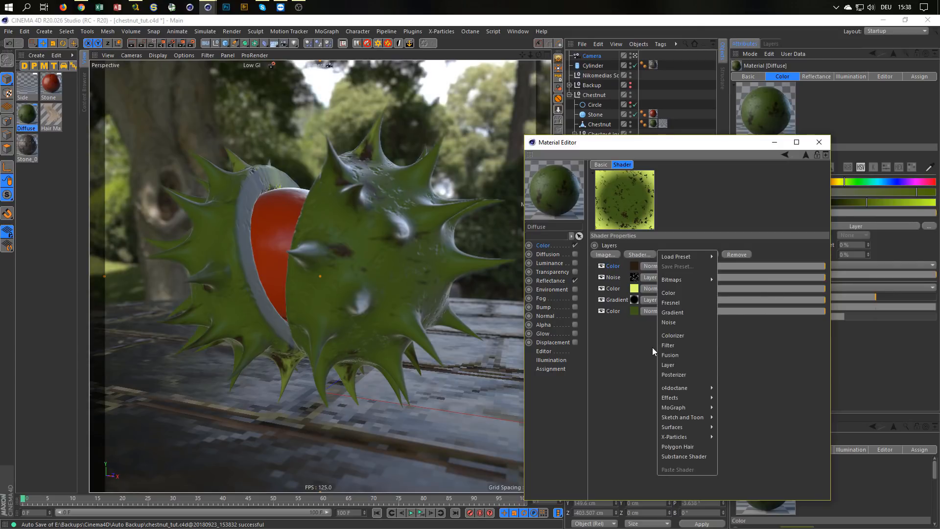
pyautogui.click(687, 322)
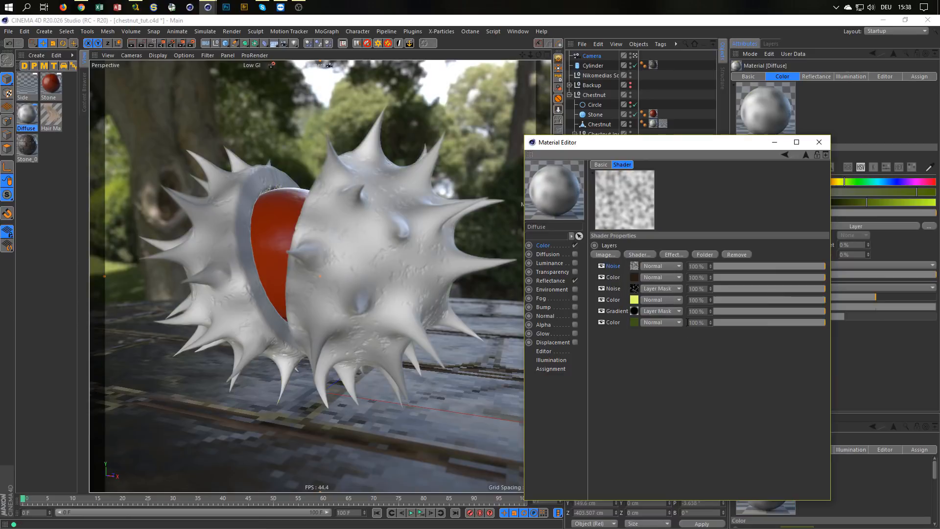
# Step: Try the Buya noise type on the uppermost Noise layer's shader, then set the type to Gaseous
pyautogui.click(634, 264)
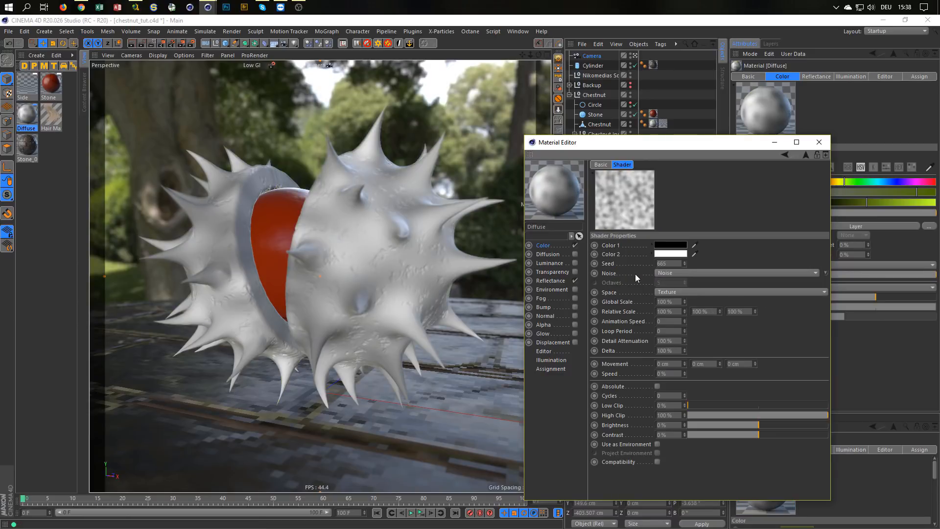
pyautogui.click(673, 273)
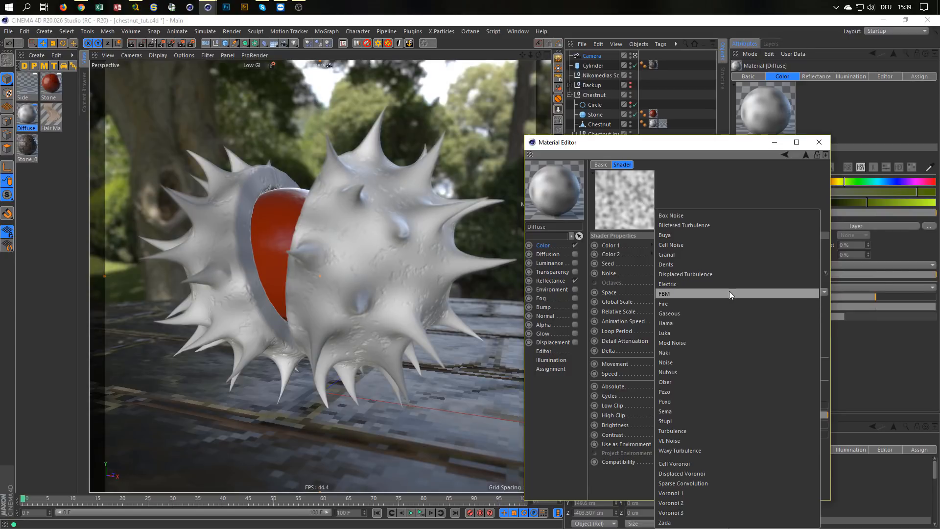
pyautogui.click(725, 236)
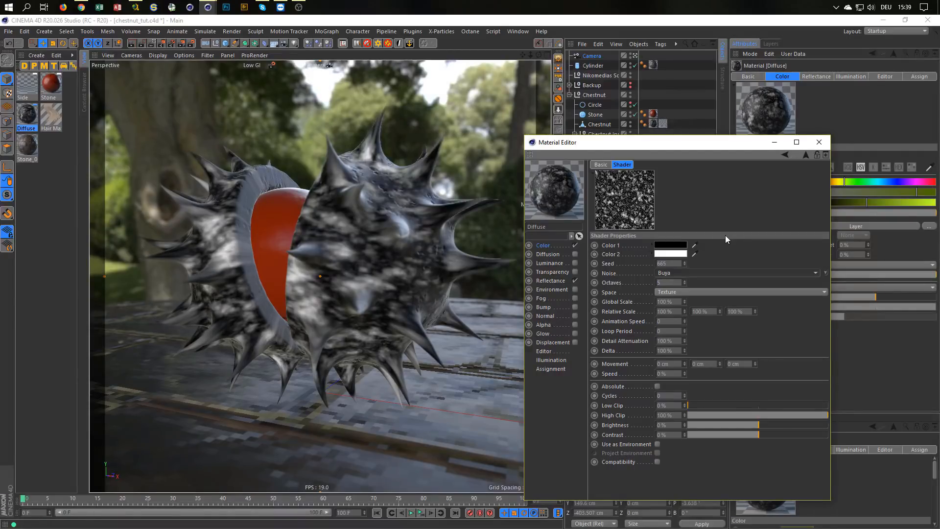
pyautogui.click(668, 273)
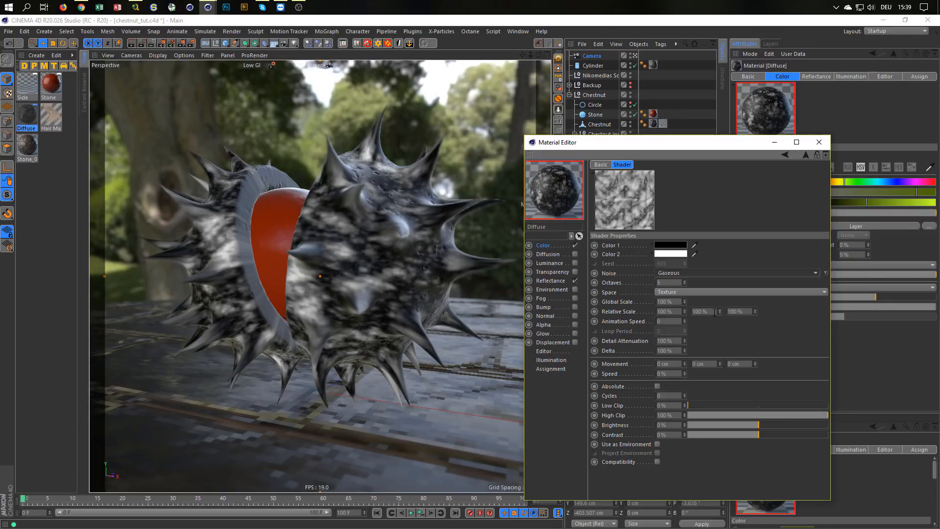
pyautogui.click(713, 313)
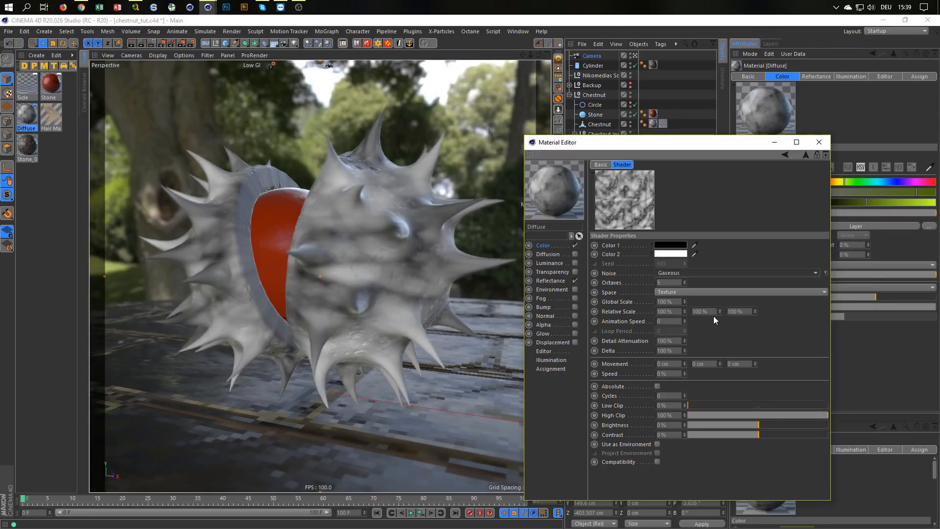
# Step: Set the uppermost Noise layer's blend mode to Multiply and start an interactive render region preview of the chestnut
pyautogui.click(807, 155)
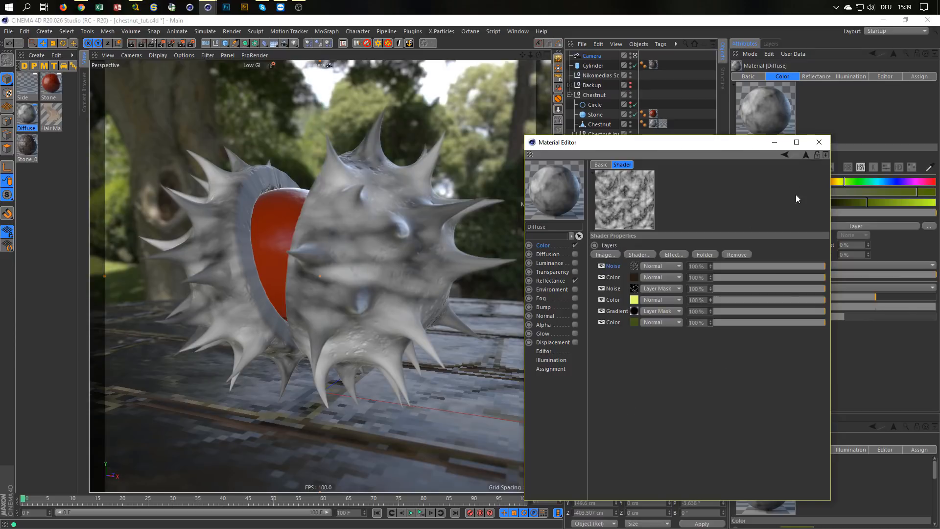
pyautogui.click(660, 265)
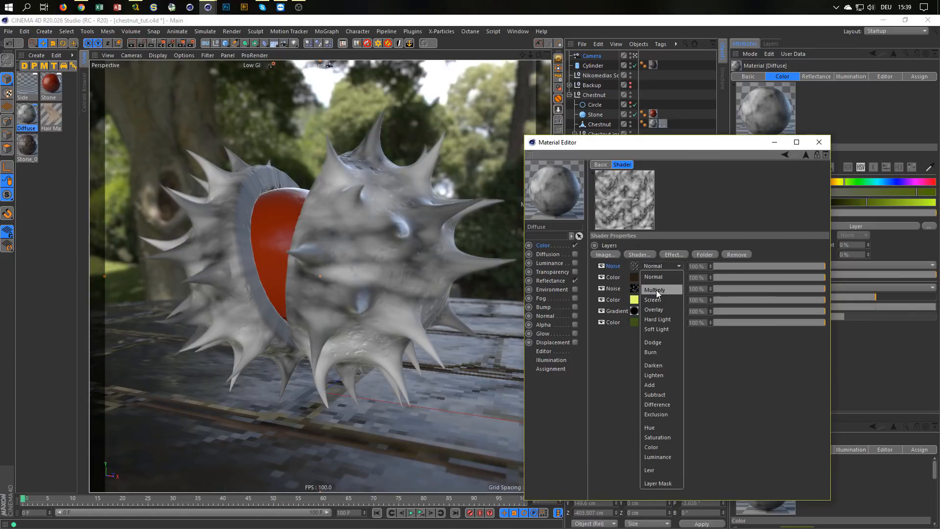
pyautogui.click(656, 290)
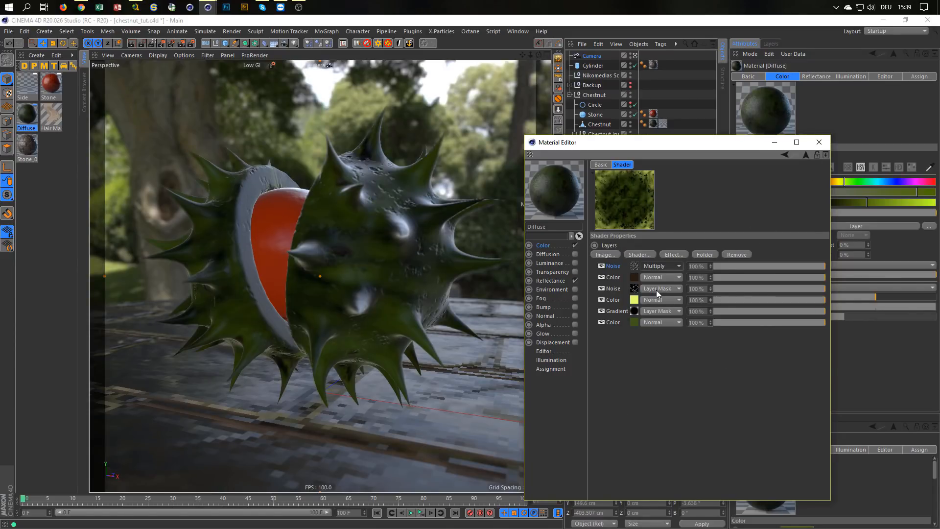
pyautogui.click(152, 43)
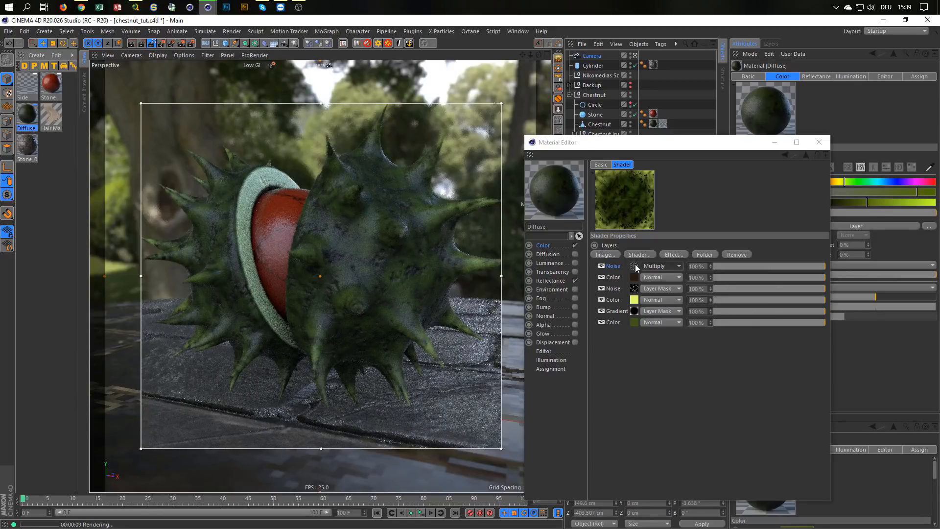
# Step: Reduce the uppermost Noise layer's strength to 49% and compare the render with the layer hidden and shown
pyautogui.click(729, 265)
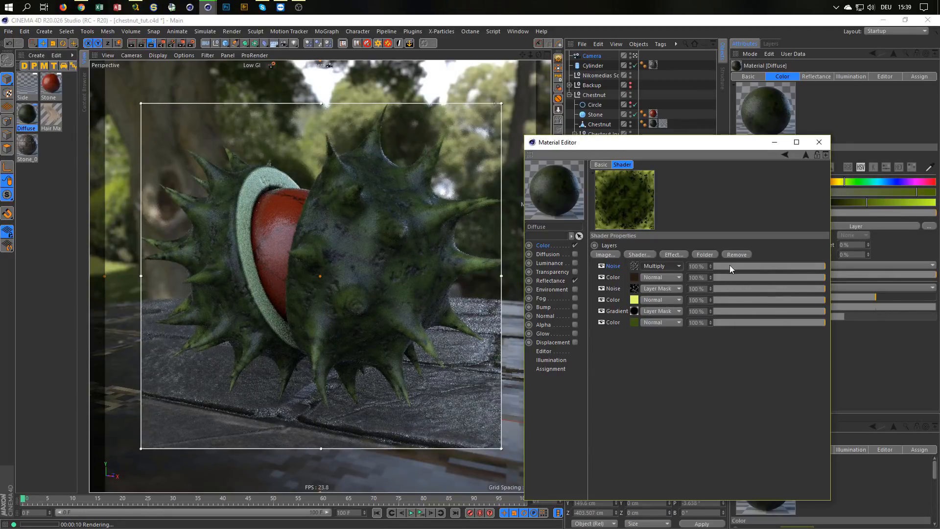
pyautogui.click(730, 266)
pyautogui.moveTo(730, 266); pyautogui.dragTo(744, 267)
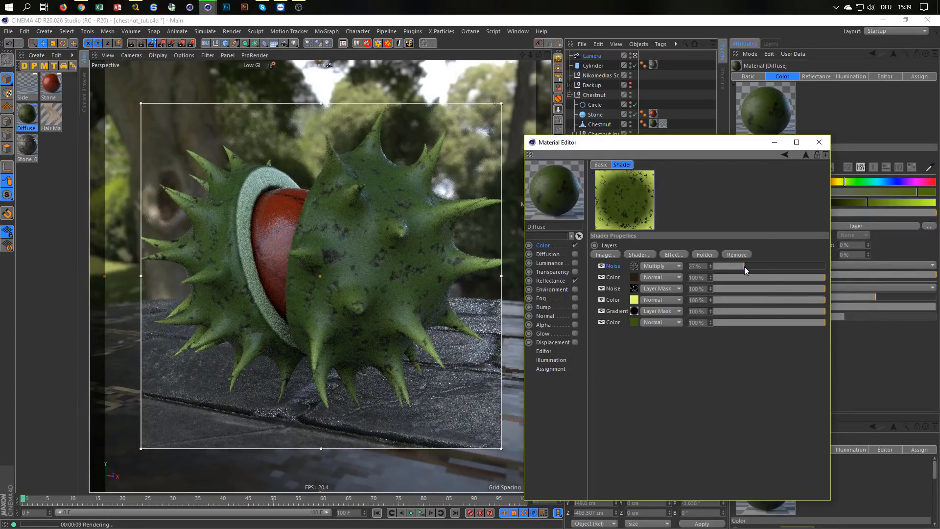
pyautogui.moveTo(762, 269); pyautogui.dragTo(769, 268)
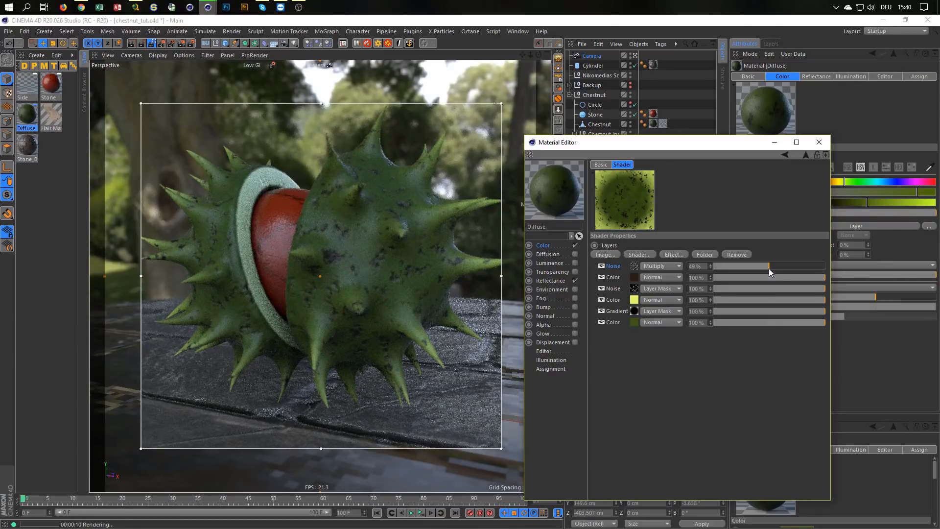
pyautogui.click(602, 266)
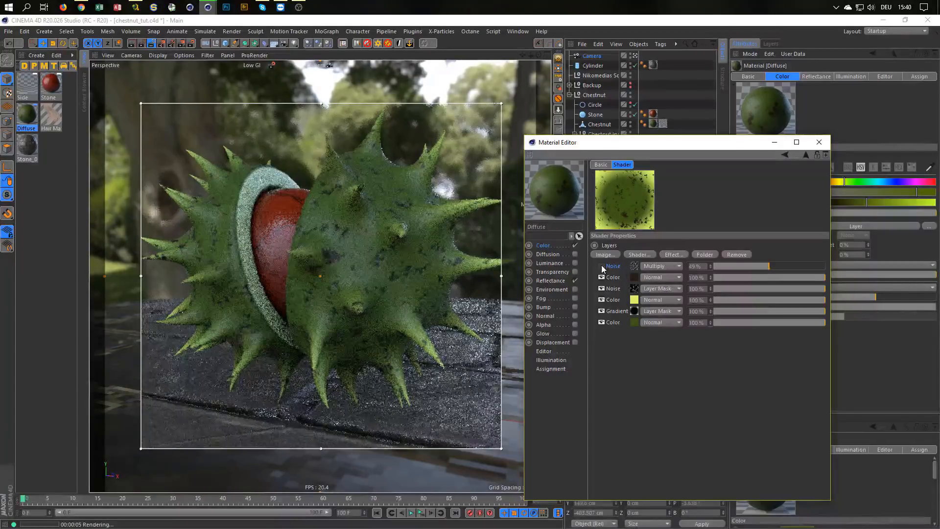
pyautogui.click(602, 267)
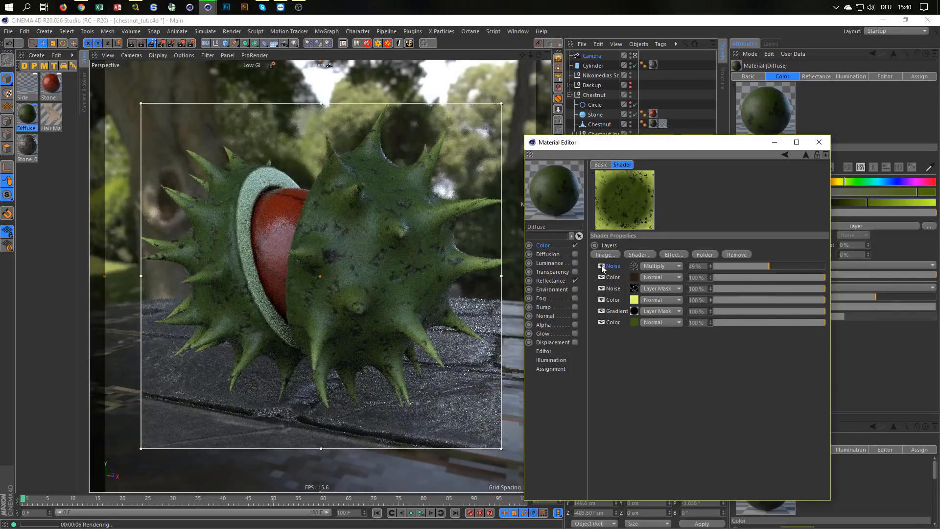
# Step: Try the Screen, Overlay and Darken blend modes on the uppermost Noise layer, and return it to Multiply
pyautogui.click(668, 265)
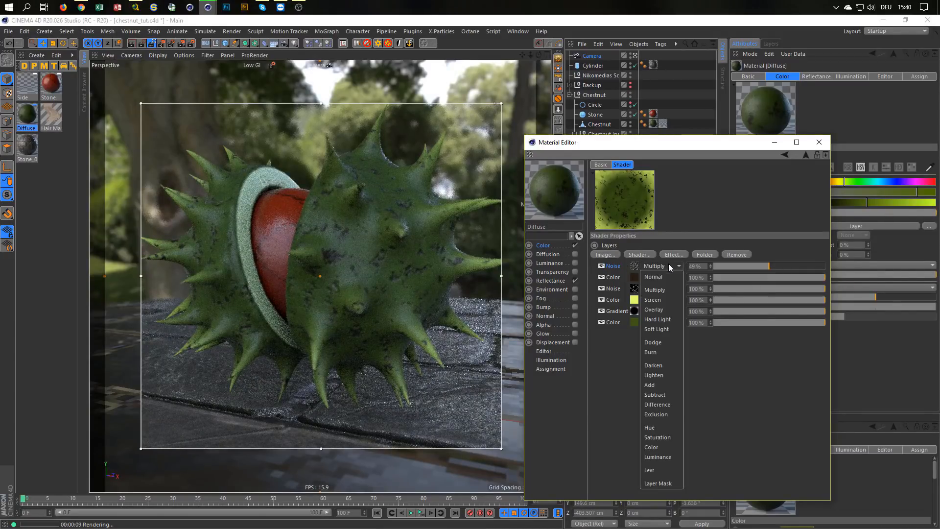
pyautogui.click(663, 300)
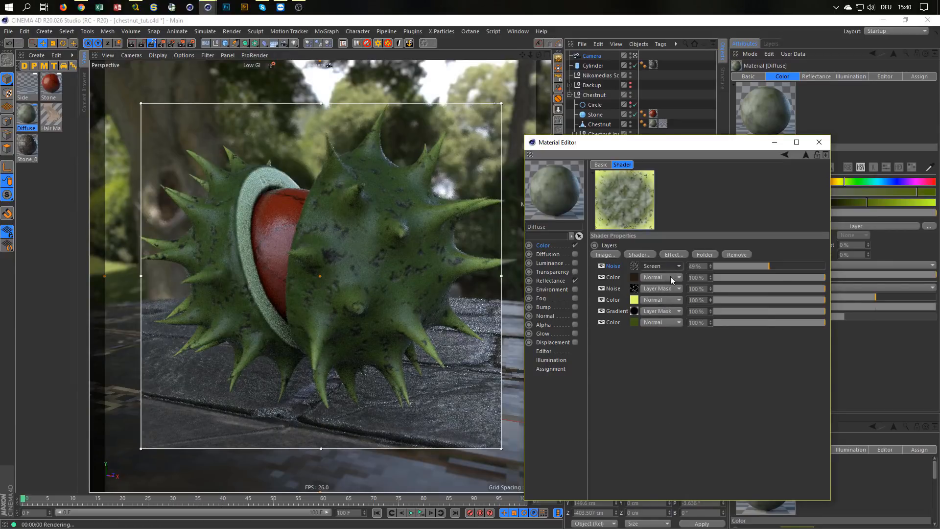
pyautogui.click(671, 268)
pyautogui.click(663, 309)
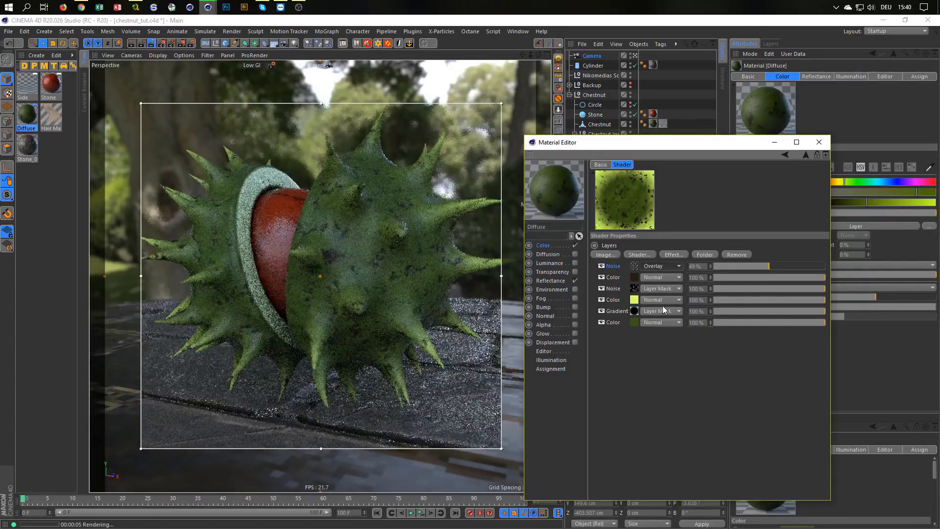
pyautogui.click(666, 266)
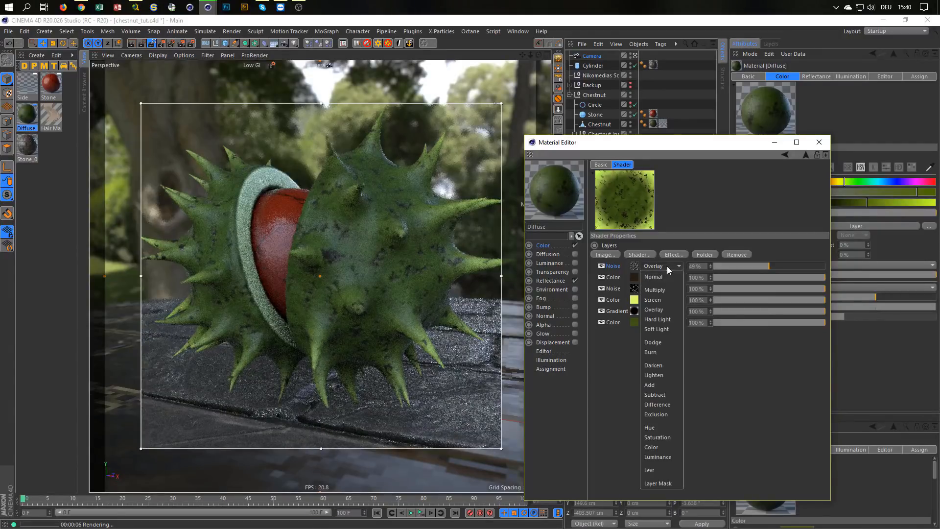
pyautogui.click(669, 366)
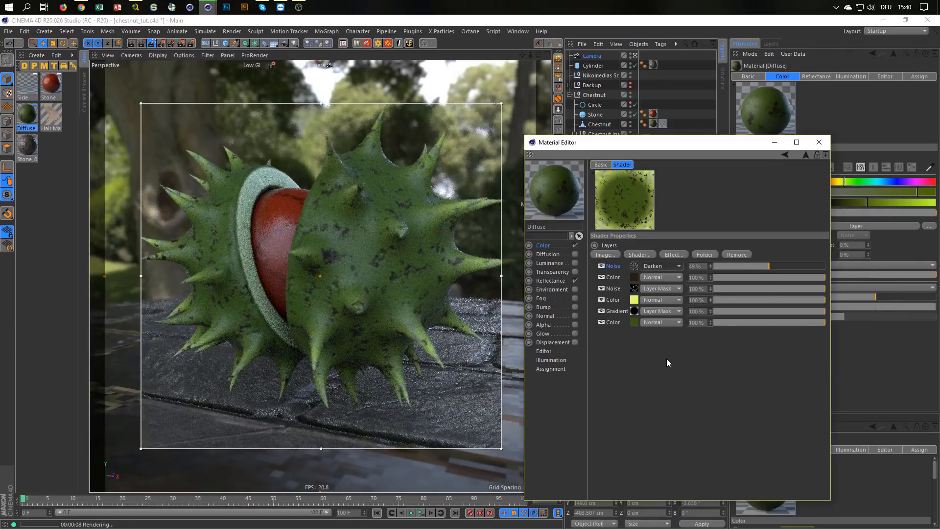
pyautogui.click(670, 268)
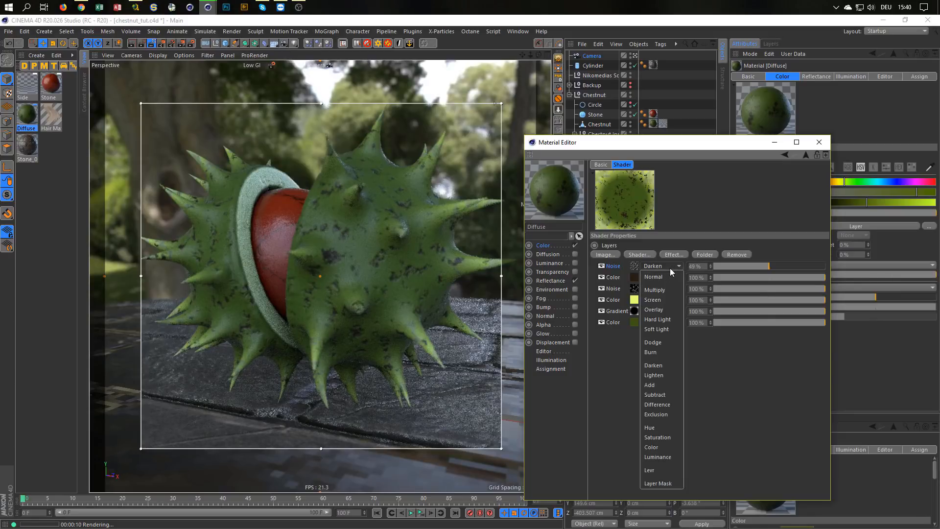
pyautogui.click(668, 288)
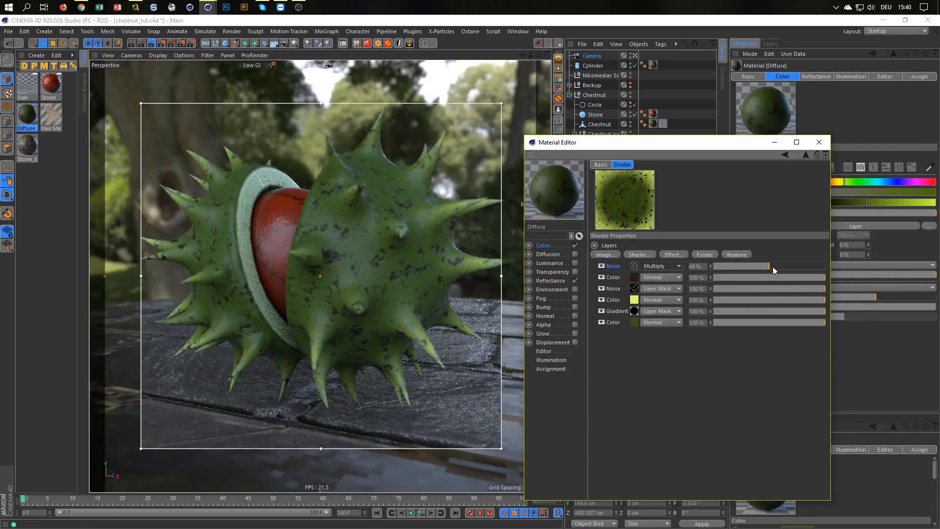
# Step: Raise the uppermost Noise layer's strength to 100% and soften its Gaseous noise with a negative Contrast
pyautogui.click(826, 265)
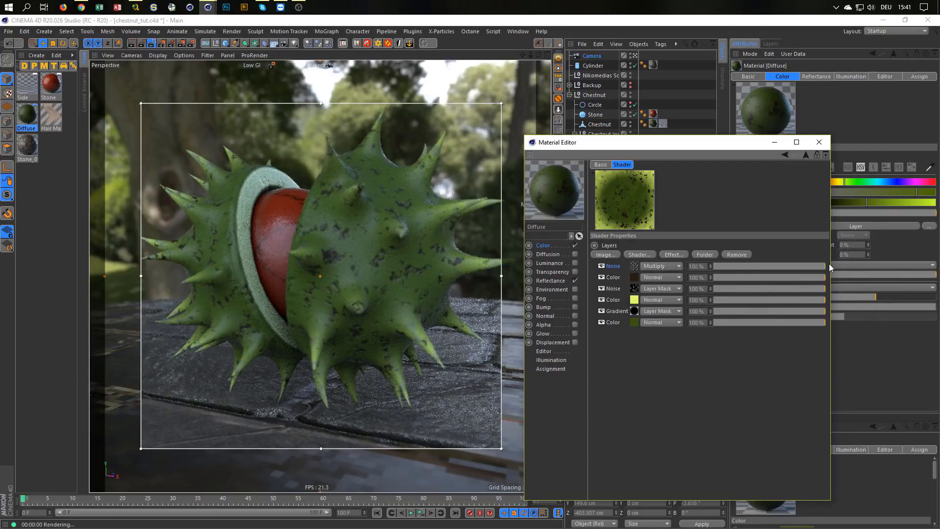
pyautogui.click(637, 267)
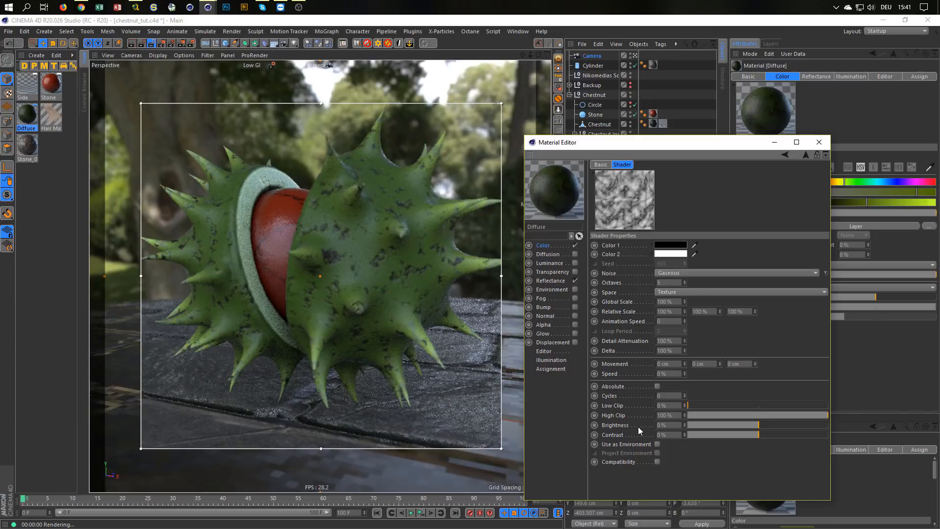
pyautogui.moveTo(707, 432); pyautogui.dragTo(701, 435)
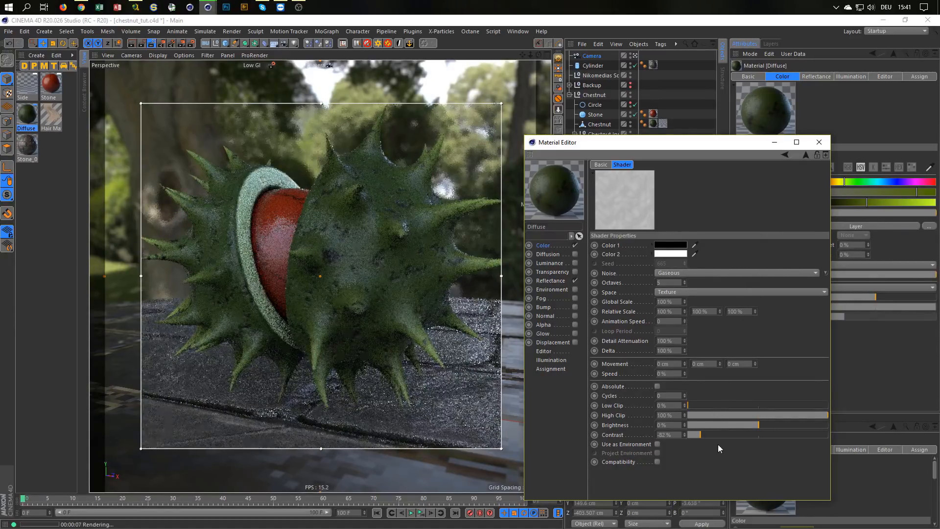
pyautogui.click(713, 435)
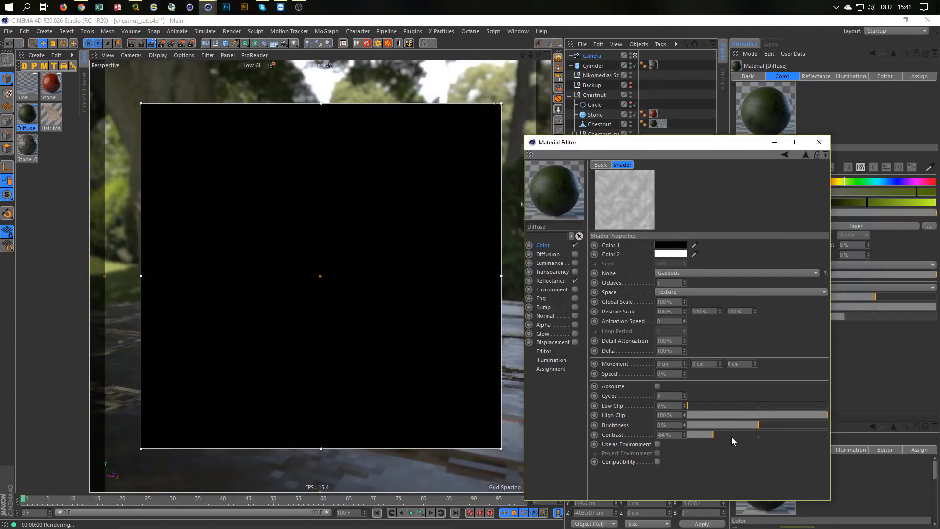
pyautogui.click(732, 435)
pyautogui.click(806, 155)
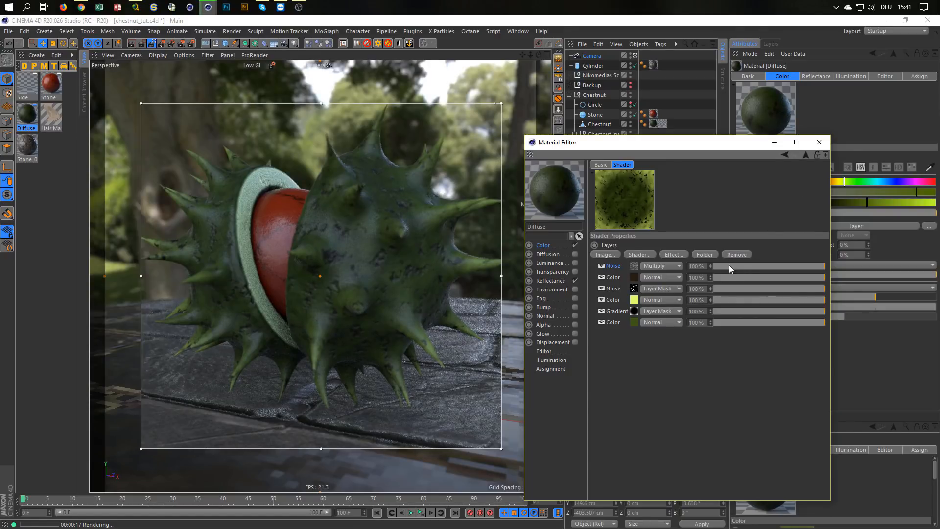
# Step: Set the uppermost Noise layer's strength to 50%, then end the render region preview and close the Diffuse material's editor
pyautogui.doubleClick(706, 266)
pyautogui.write('50')
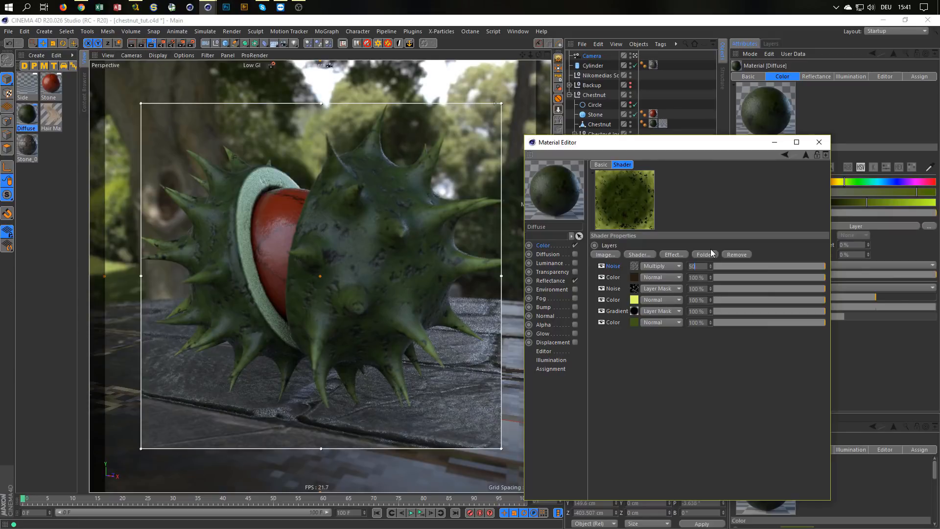
pyautogui.press('Return')
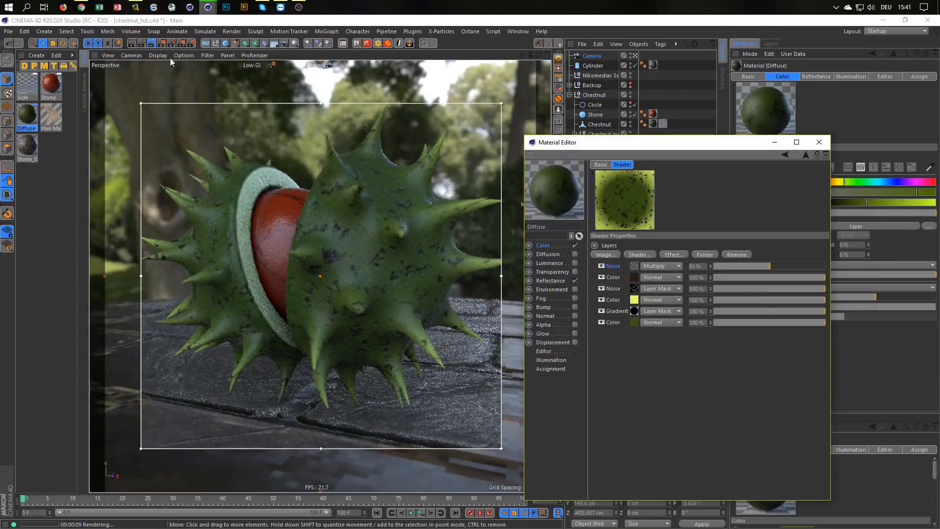
pyautogui.click(152, 43)
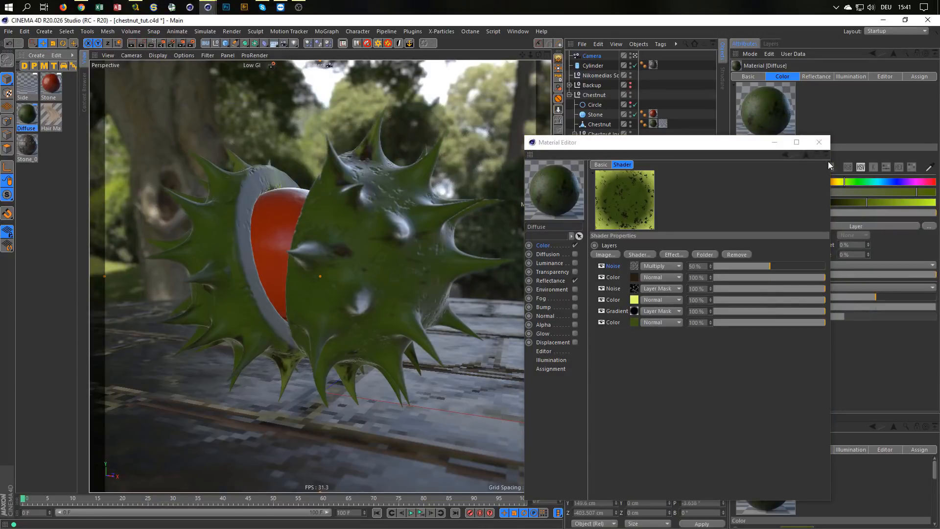
pyautogui.click(819, 142)
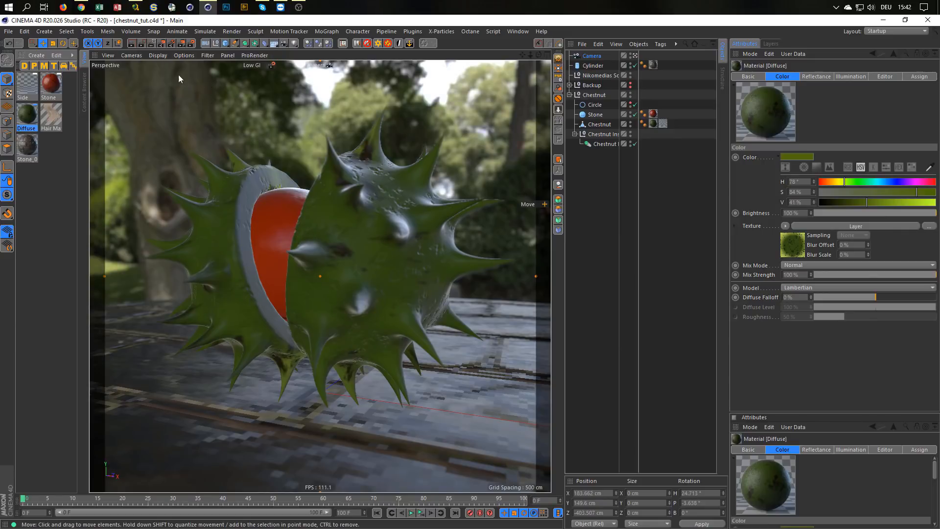
# Step: Make High GI the active render setting and enable Depth Of Field for its Physical renderer
pyautogui.click(191, 43)
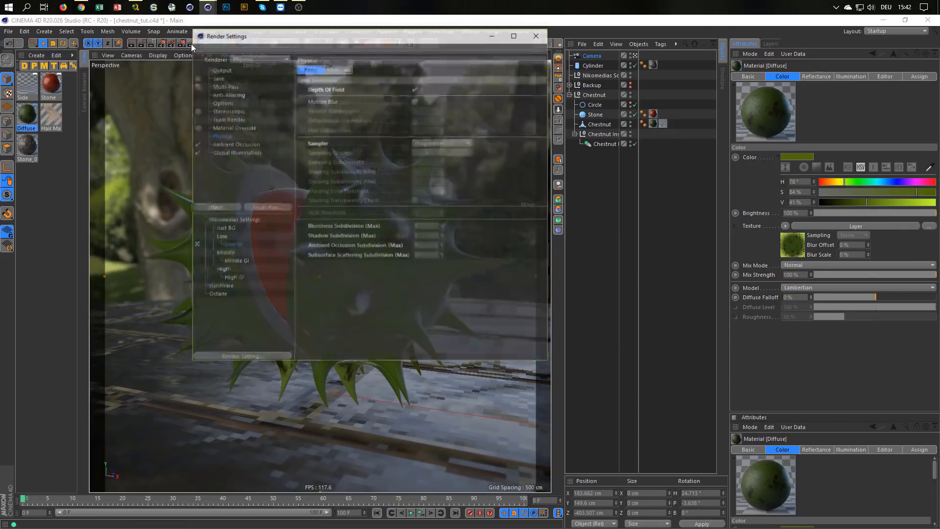
pyautogui.click(196, 278)
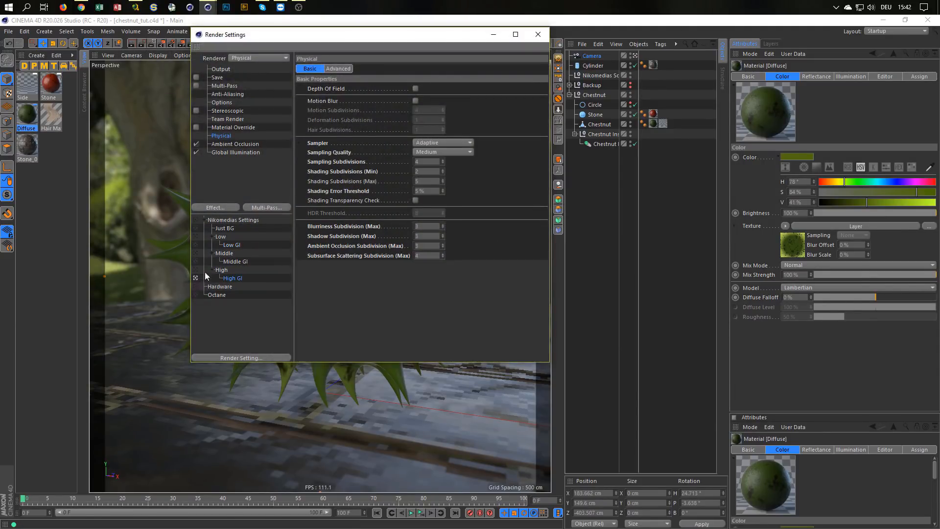
pyautogui.click(416, 89)
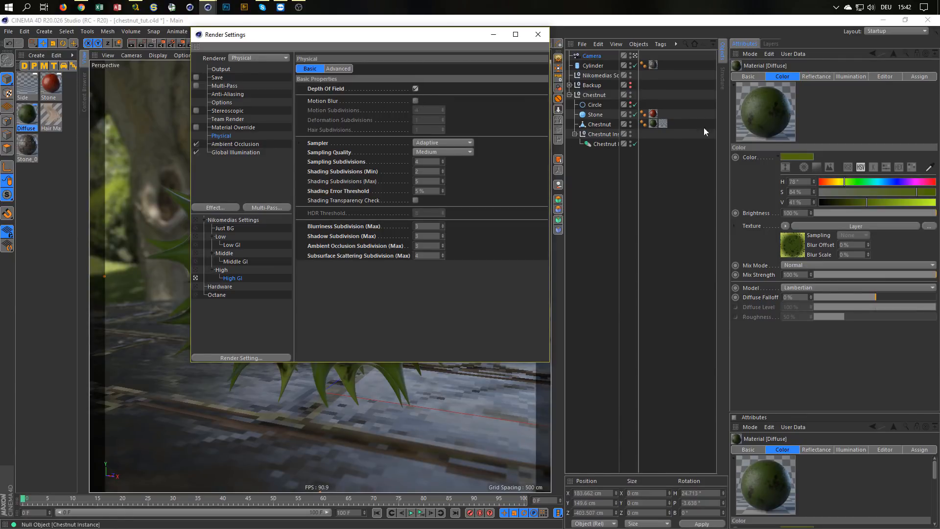
# Step: Set the Camera's F-Stop to 0.5
pyautogui.click(592, 56)
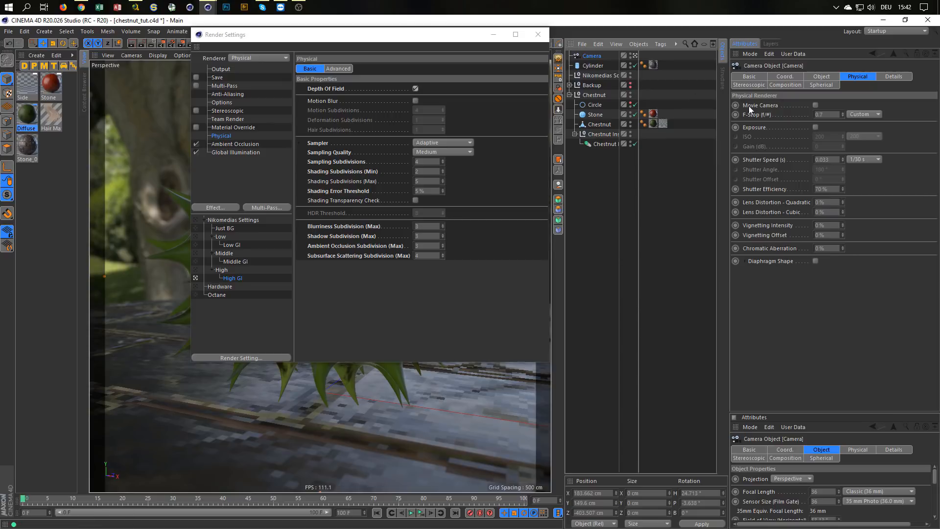
pyautogui.click(826, 114)
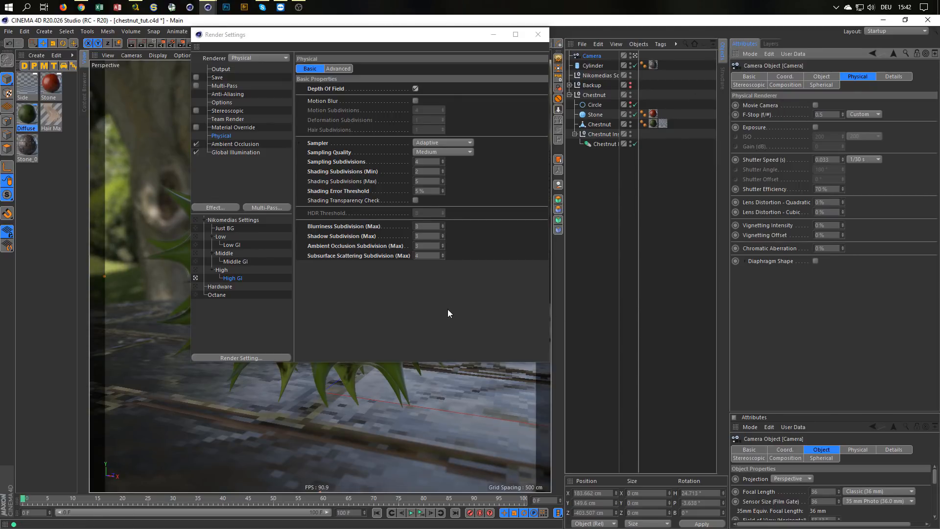
pyautogui.hotkey('shift', 'r')
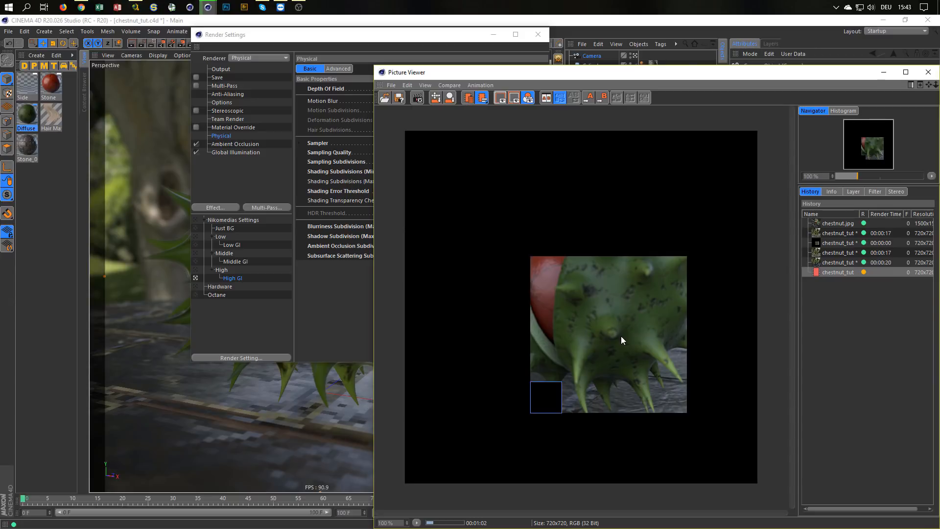
pyautogui.click(929, 72)
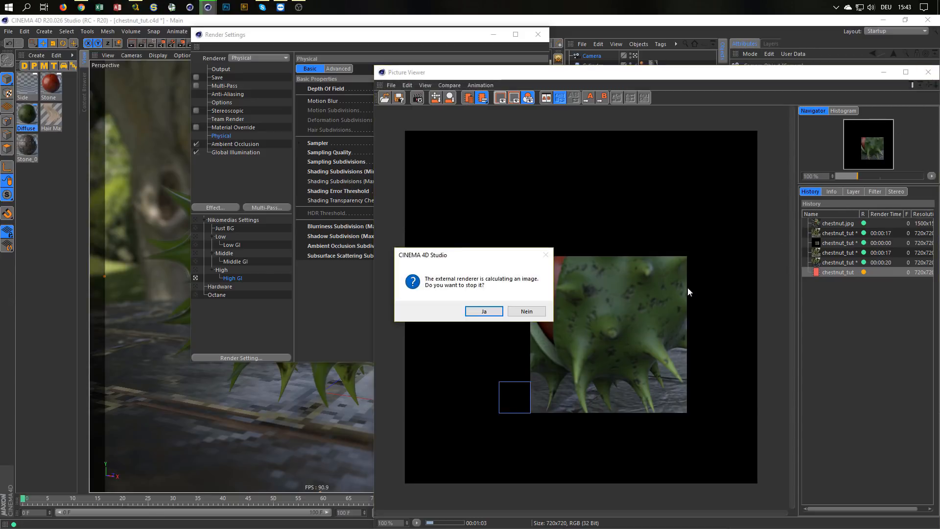
pyautogui.click(481, 311)
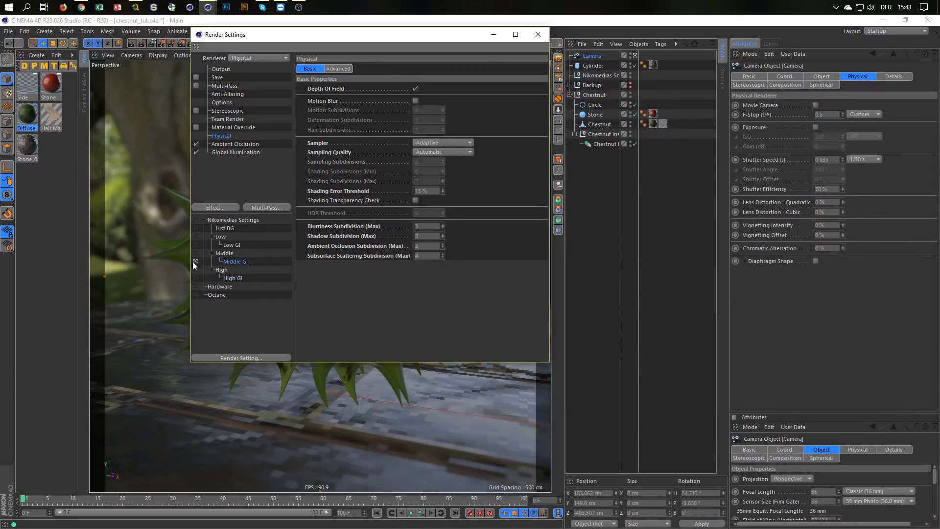
# Step: Render the scene with Middle GI and apply a filter with Saturation 12%, Contrast 2%, Exposure 0.1 and Gamma 0.93
pyautogui.hotkey('shift', 'r')
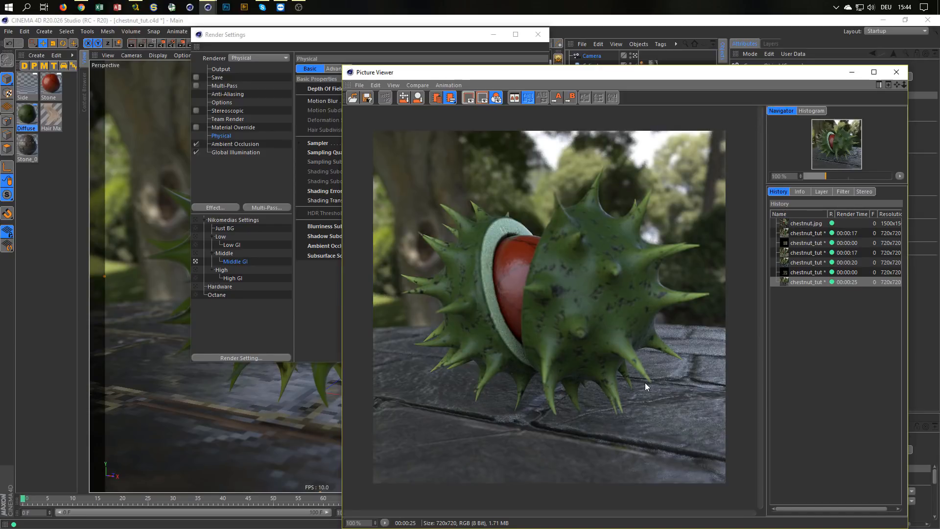
pyautogui.click(842, 194)
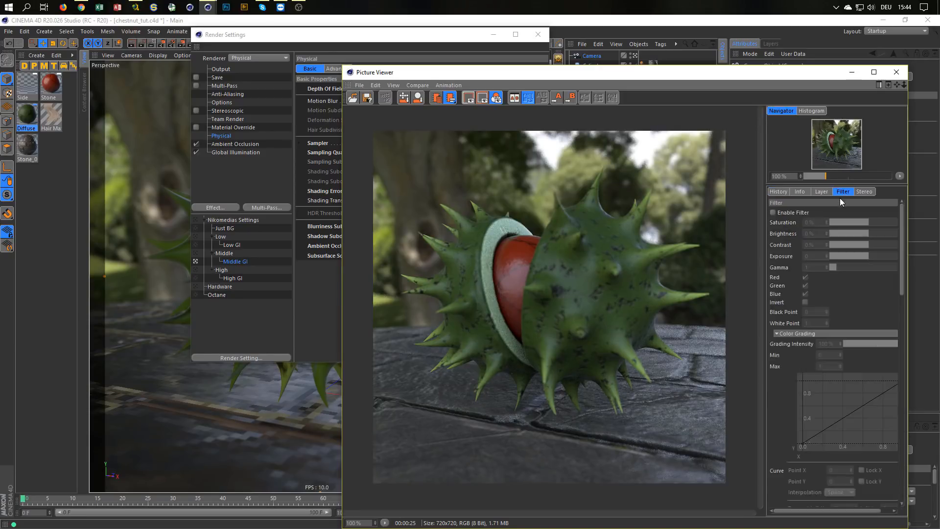
pyautogui.click(773, 213)
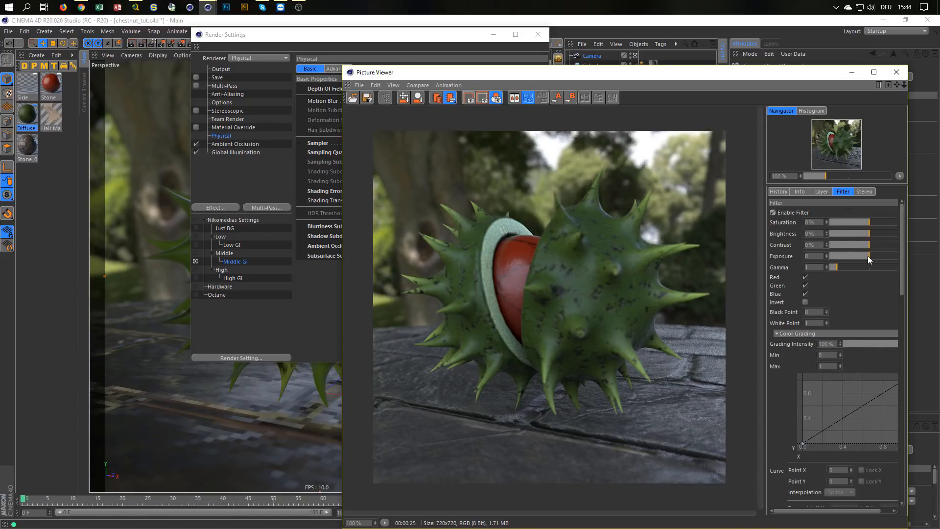
pyautogui.moveTo(868, 255); pyautogui.dragTo(870, 256)
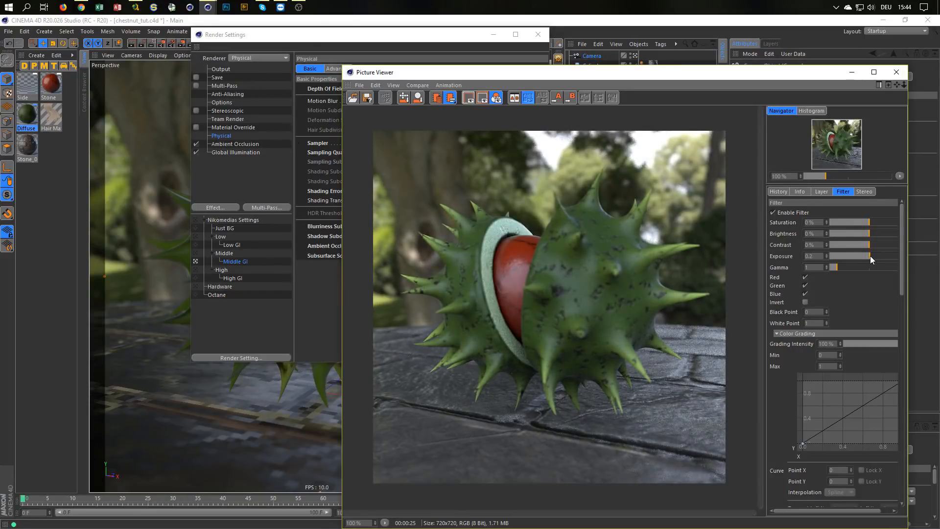
pyautogui.moveTo(871, 256); pyautogui.dragTo(869, 257)
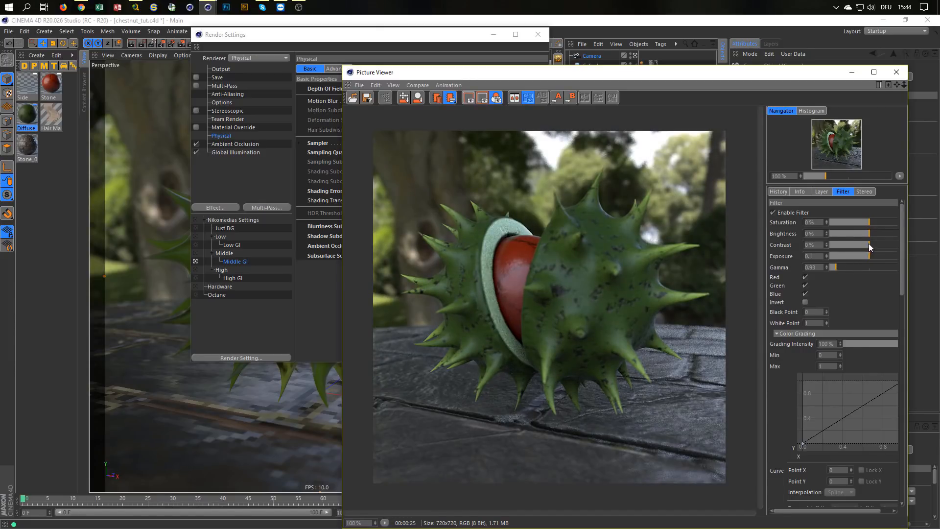
pyautogui.moveTo(873, 243); pyautogui.dragTo(871, 244)
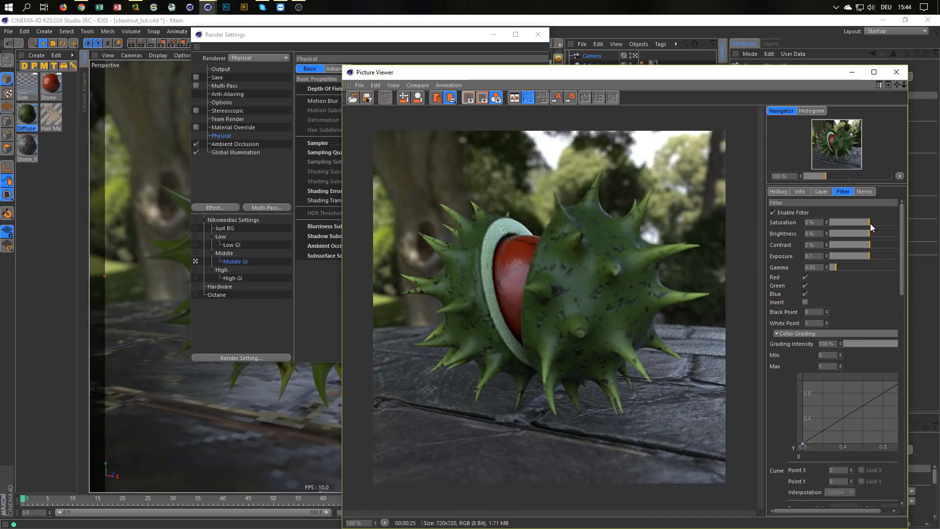
pyautogui.moveTo(872, 222); pyautogui.dragTo(874, 224)
# Step: Compare the chestnut render with and without the filter by switching it off and on repeatedly
pyautogui.click(774, 212)
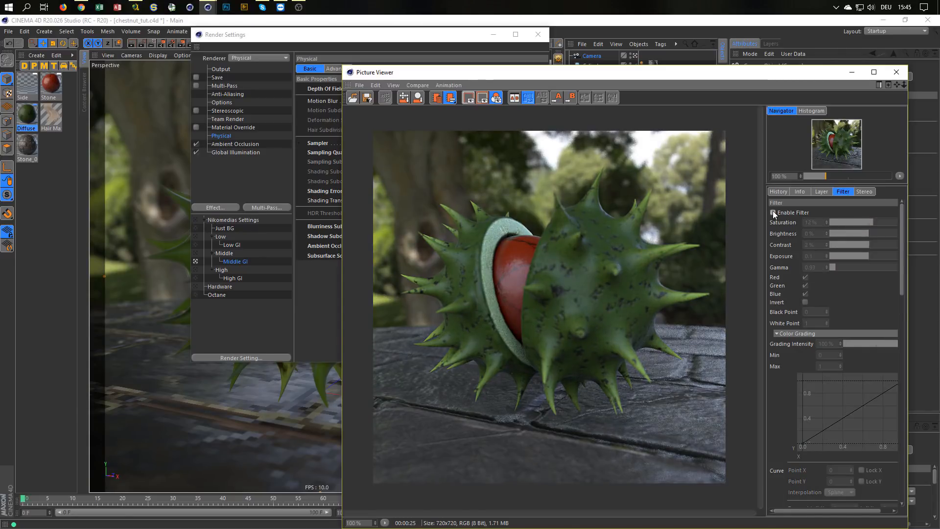
pyautogui.click(773, 213)
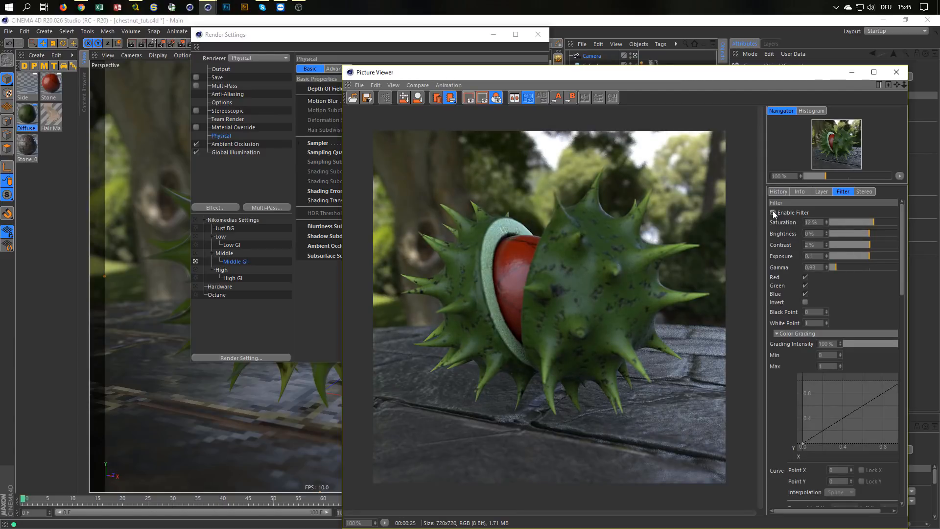
pyautogui.click(773, 212)
pyautogui.click(772, 212)
pyautogui.click(773, 212)
pyautogui.click(772, 212)
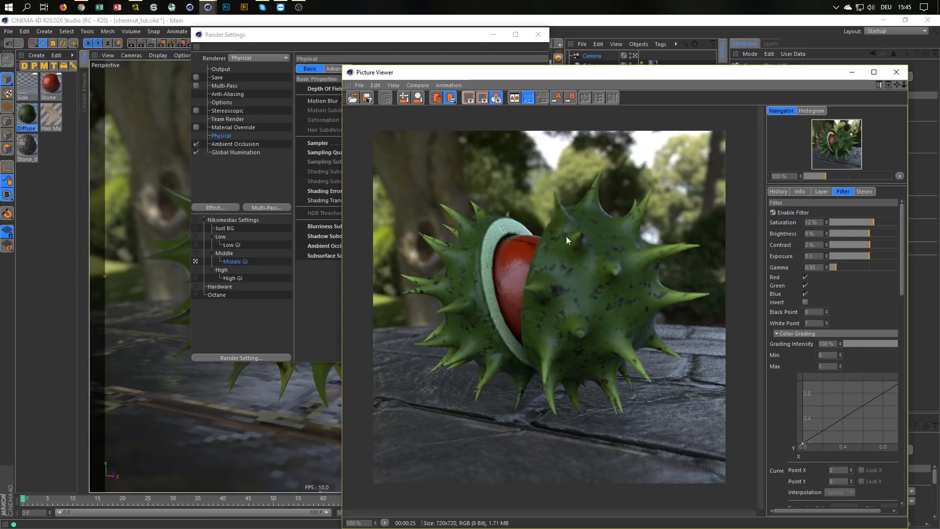
pyautogui.click(774, 213)
# Step: Examine the earlier chestnut.jpg render from the history, focusing on the shell and the nut's surface
pyautogui.click(778, 192)
pyautogui.click(804, 224)
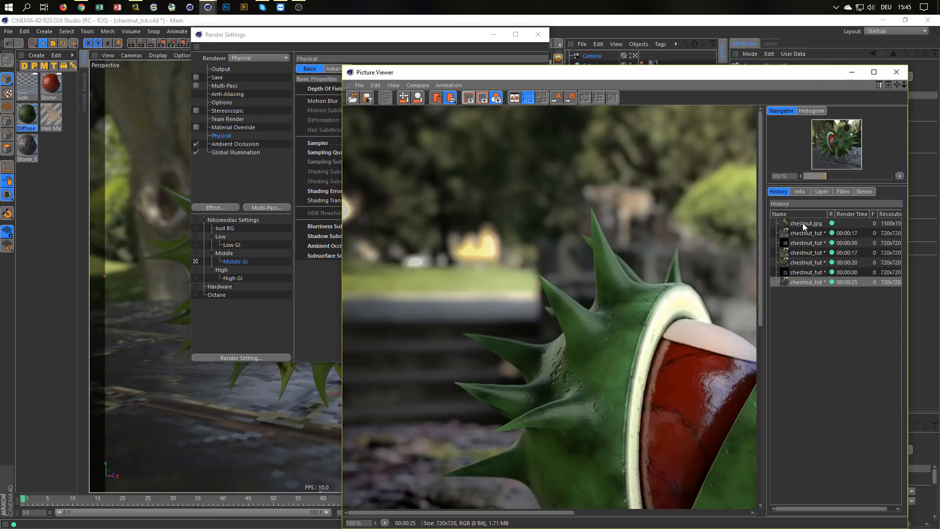
pyautogui.moveTo(604, 342); pyautogui.dragTo(415, 262)
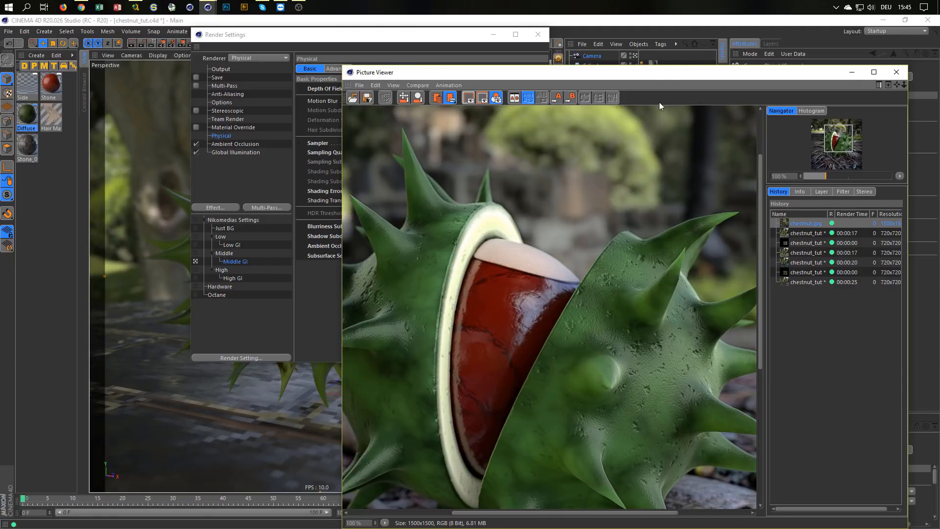
pyautogui.moveTo(694, 74); pyautogui.dragTo(667, 64)
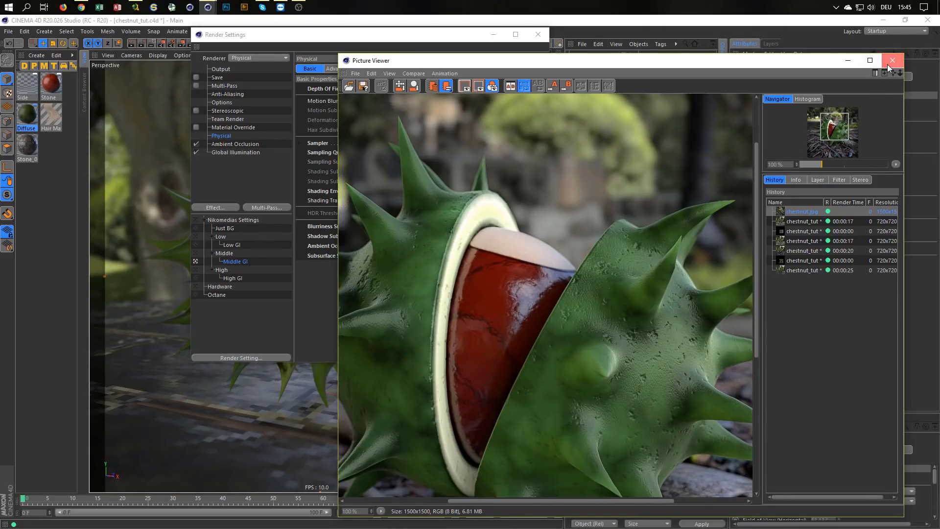
# Step: Return to the latest chestnut_tut render in the history and re-enable its filter
pyautogui.click(799, 271)
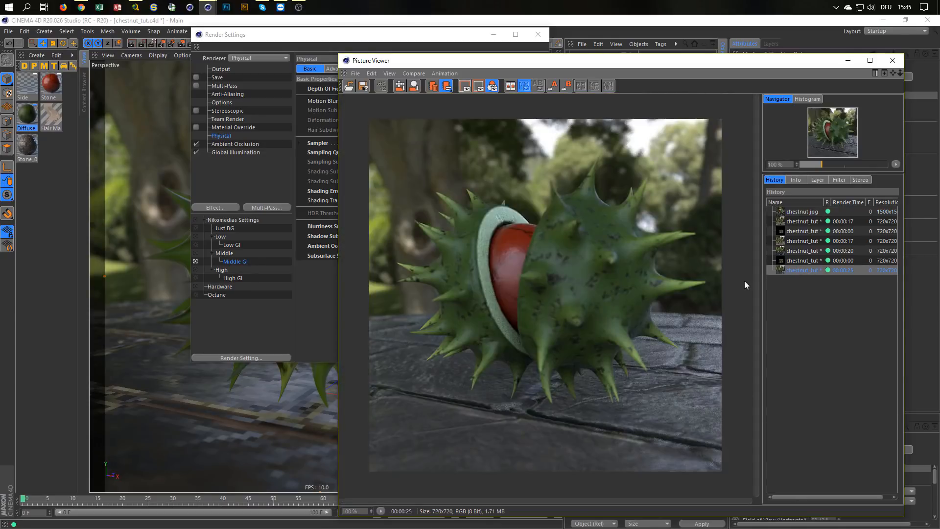
pyautogui.click(839, 180)
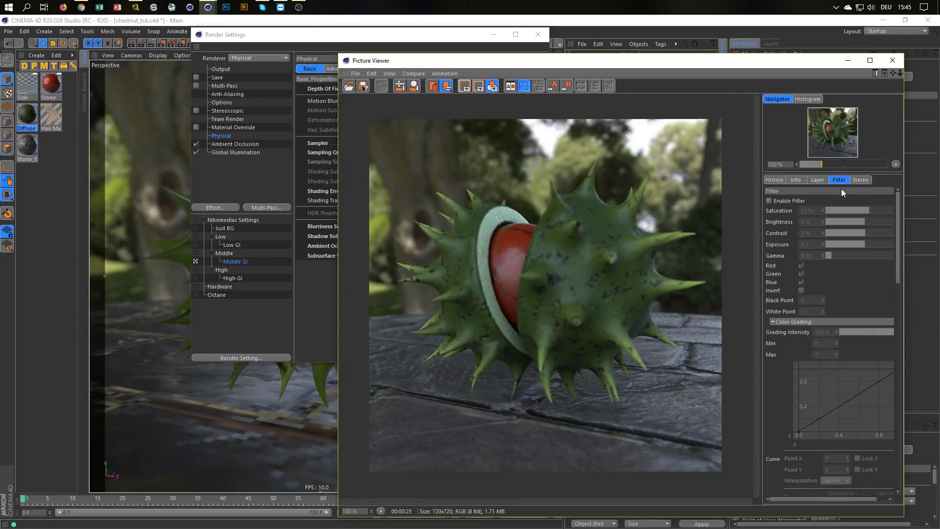
pyautogui.click(769, 200)
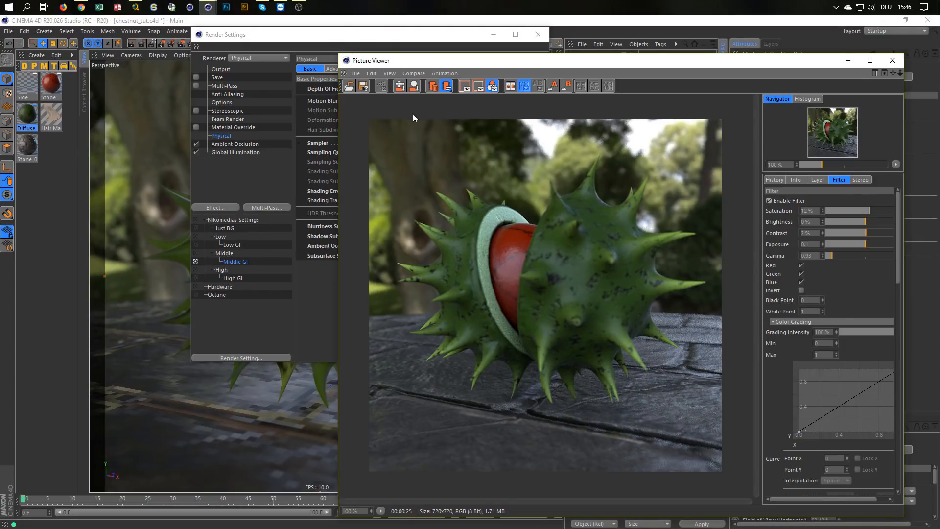
pyautogui.click(300, 13)
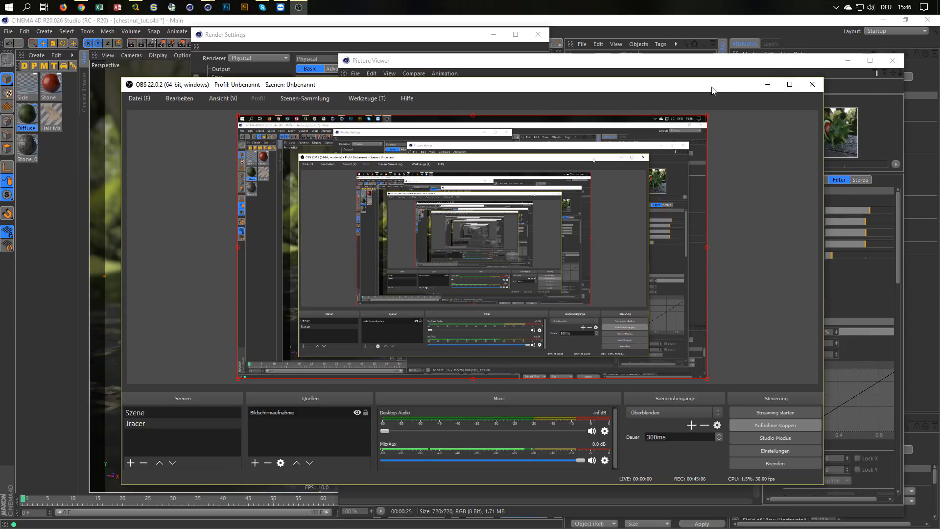
pyautogui.click(60, 246)
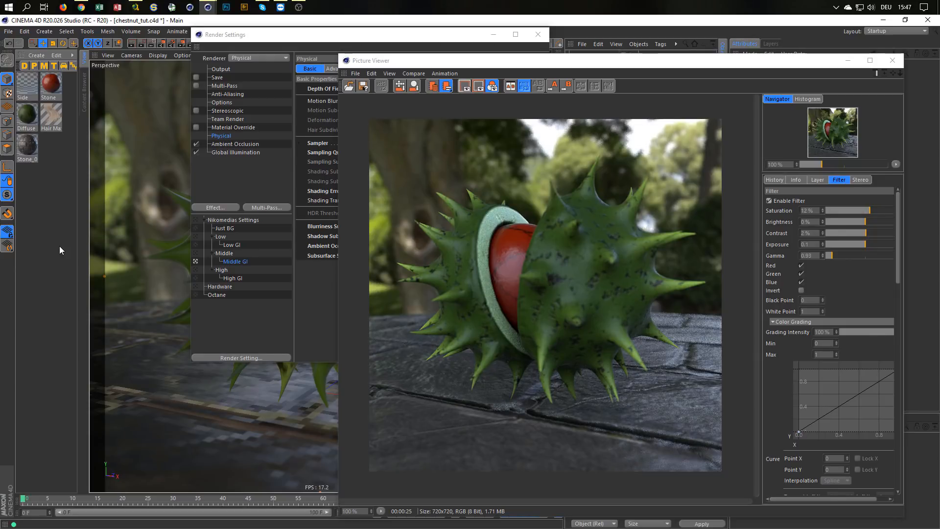
# Step: Inspect chestnut.jpg again, looking over its spikes, ground detail and open shell
pyautogui.click(775, 182)
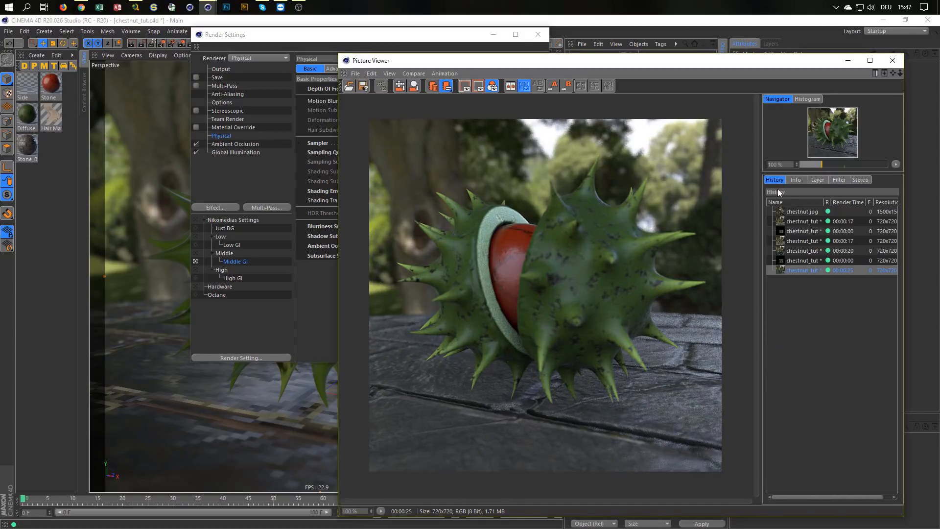
pyautogui.click(801, 214)
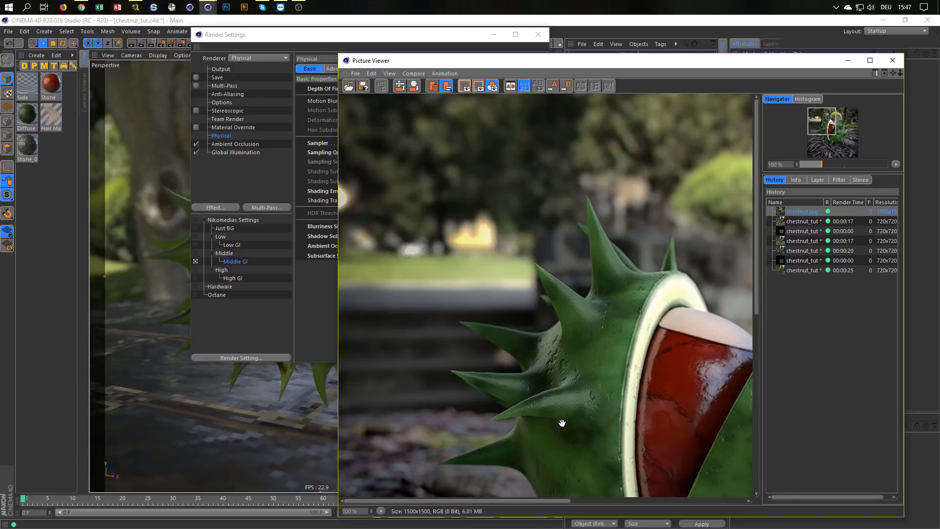
pyautogui.moveTo(563, 426); pyautogui.dragTo(492, 189)
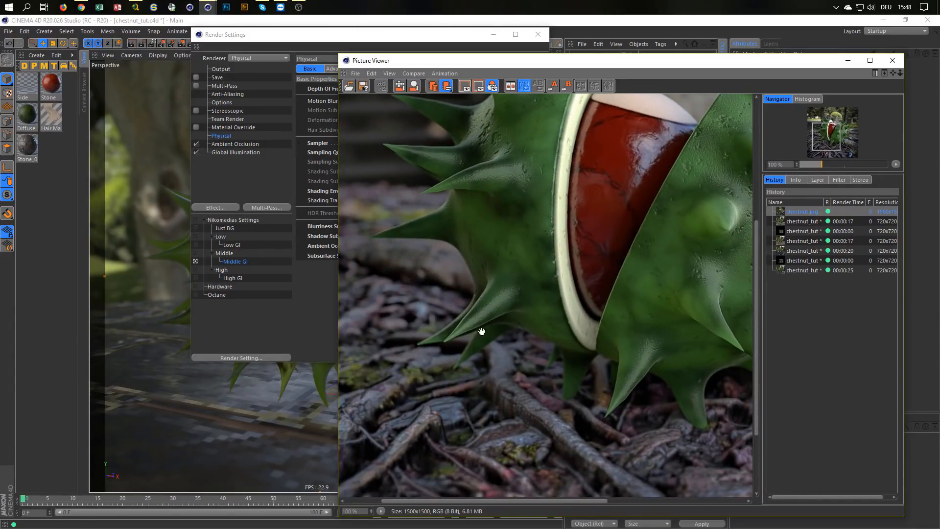
pyautogui.moveTo(515, 296); pyautogui.dragTo(432, 371)
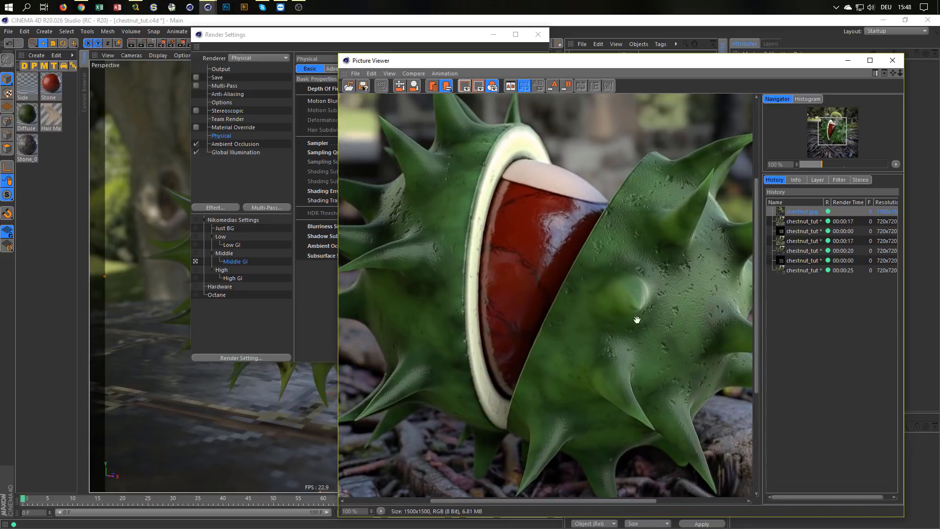
# Step: Show the newest chestnut_tut render again and enable the filter on it
pyautogui.click(797, 271)
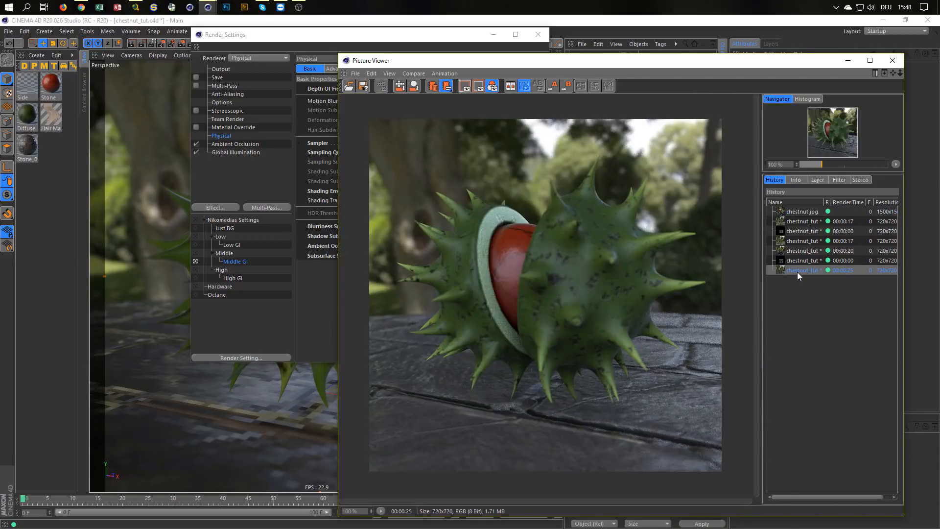
pyautogui.click(819, 181)
pyautogui.click(839, 180)
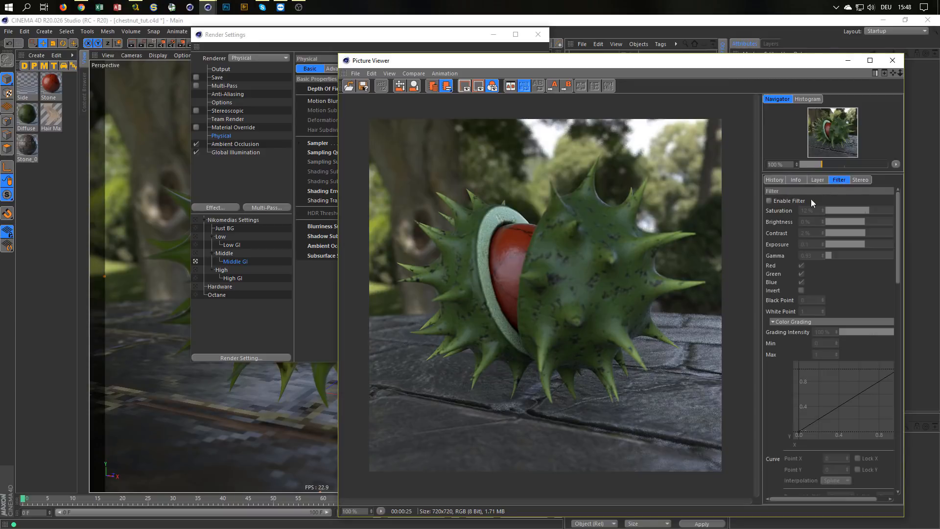
pyautogui.click(768, 201)
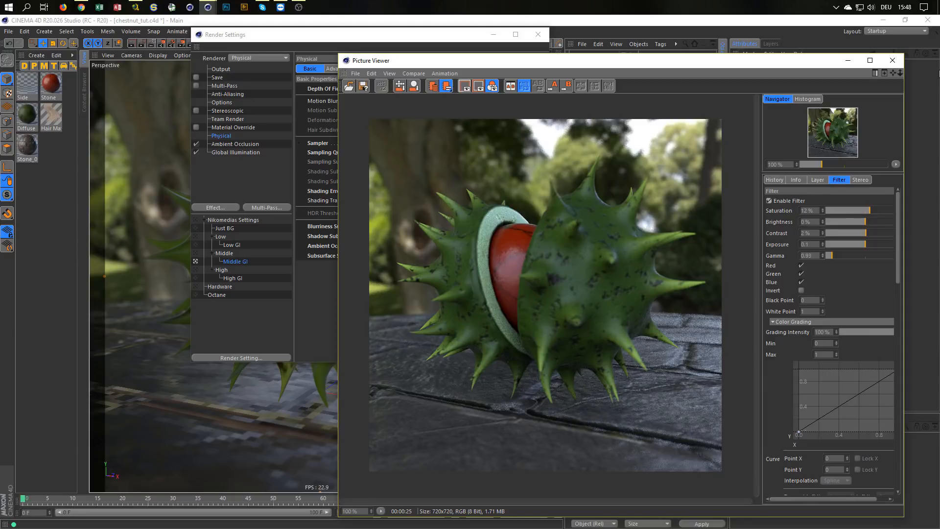
pyautogui.moveTo(908, 9)
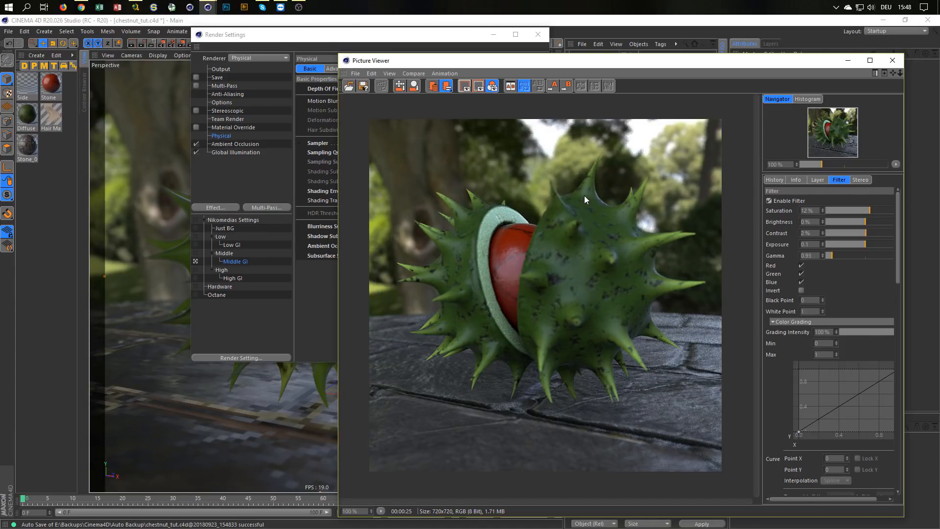
pyautogui.click(299, 7)
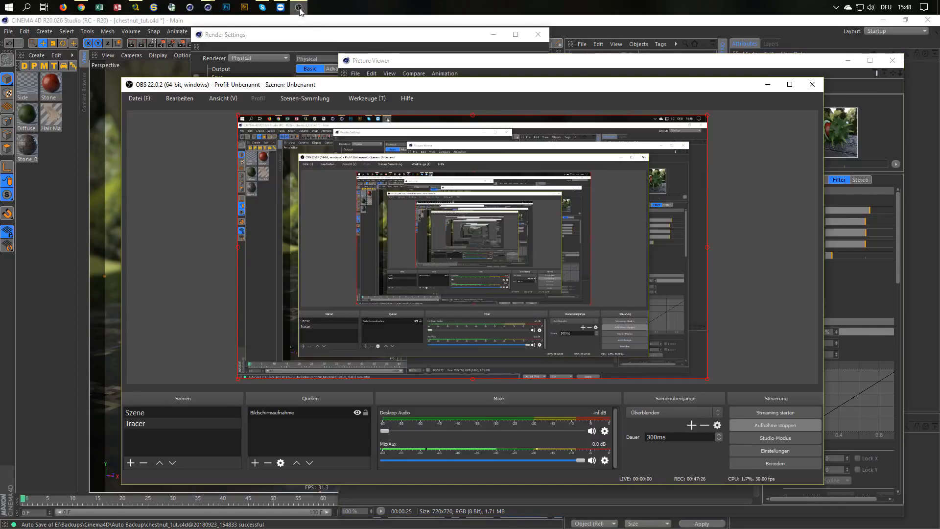